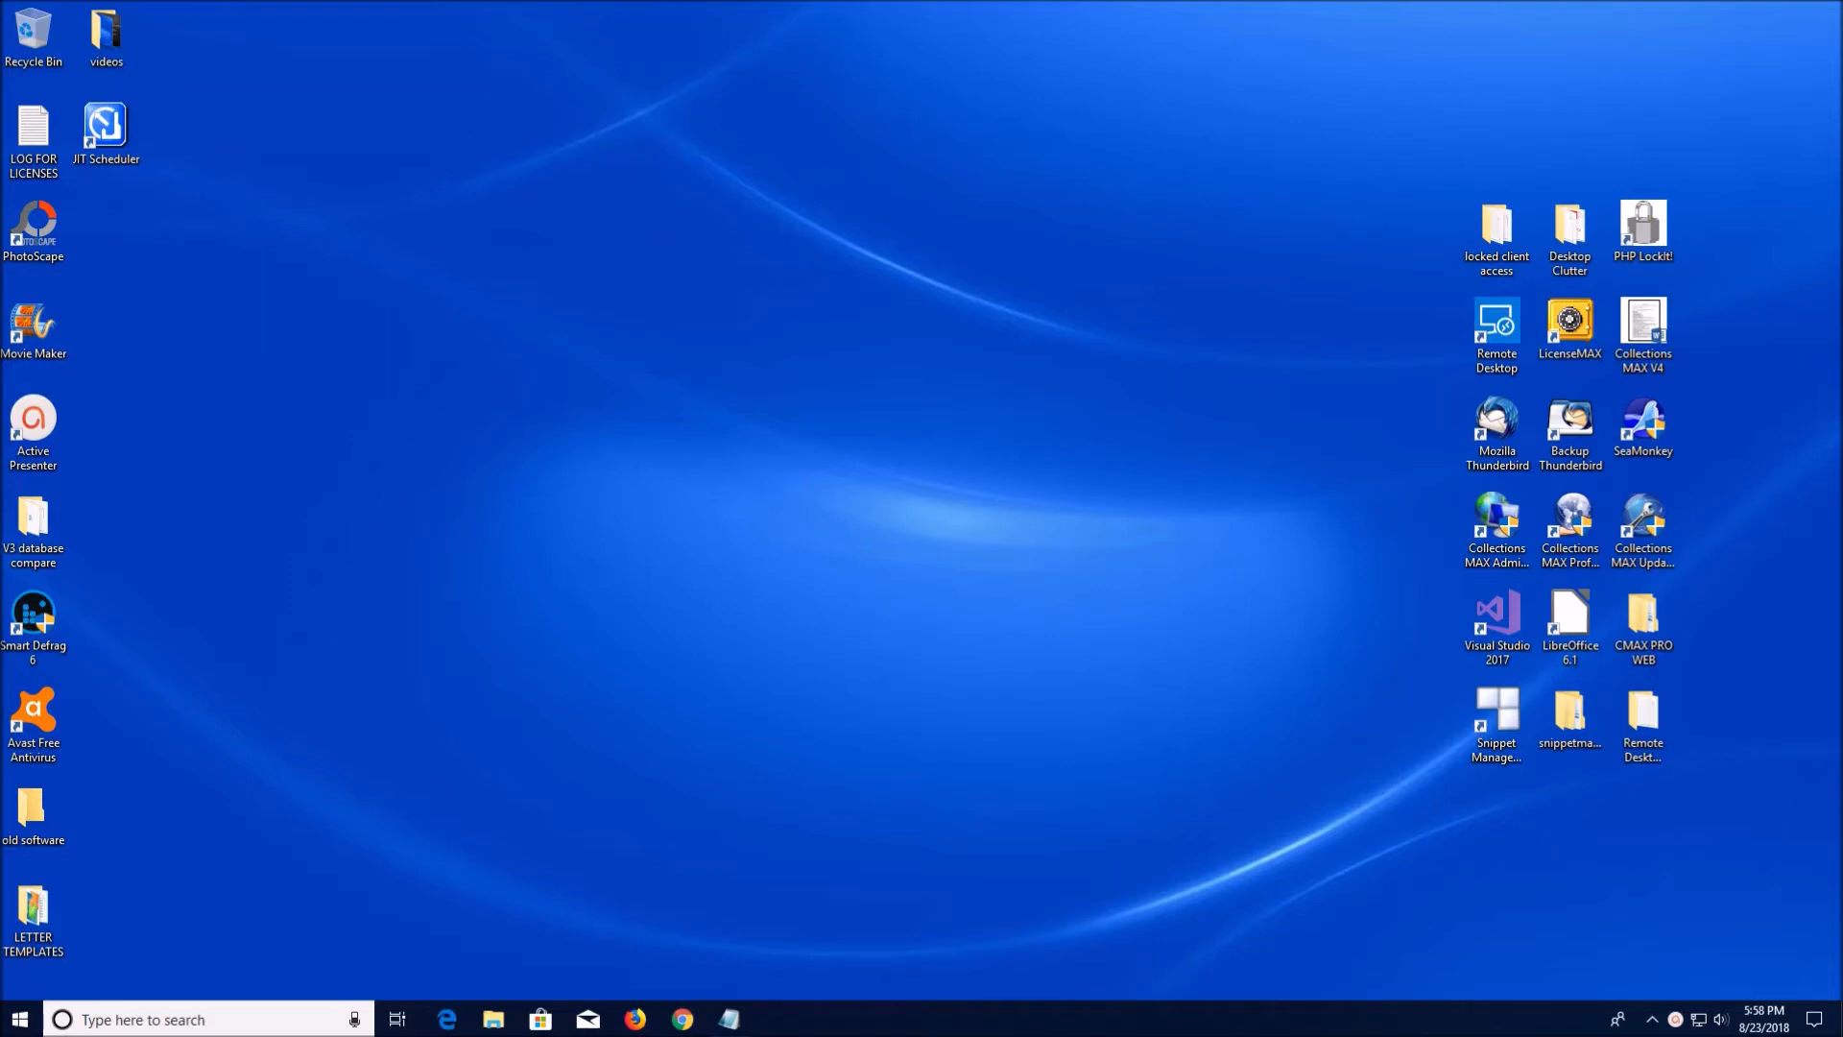
# Launch Collections MAX Professional and log in with the account password
pyautogui.doubleClick(1571, 523)
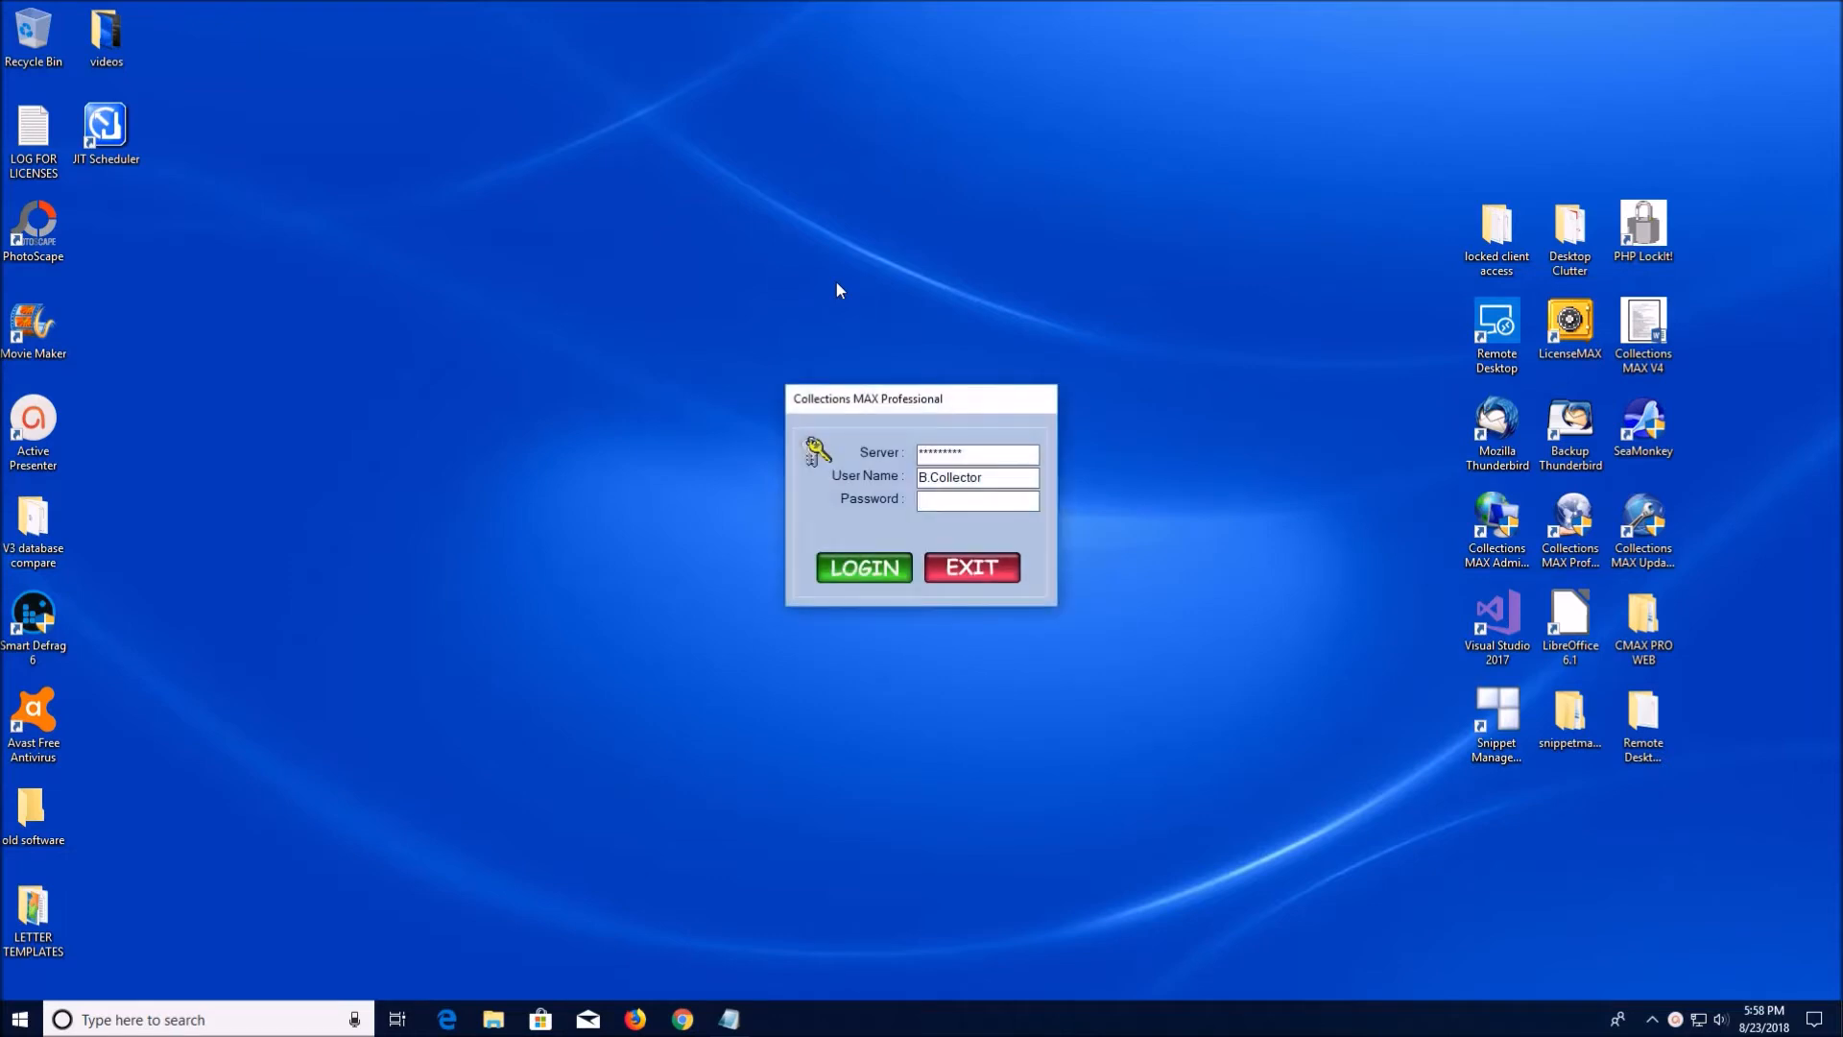
pyautogui.write('******')
pyautogui.press('Return')
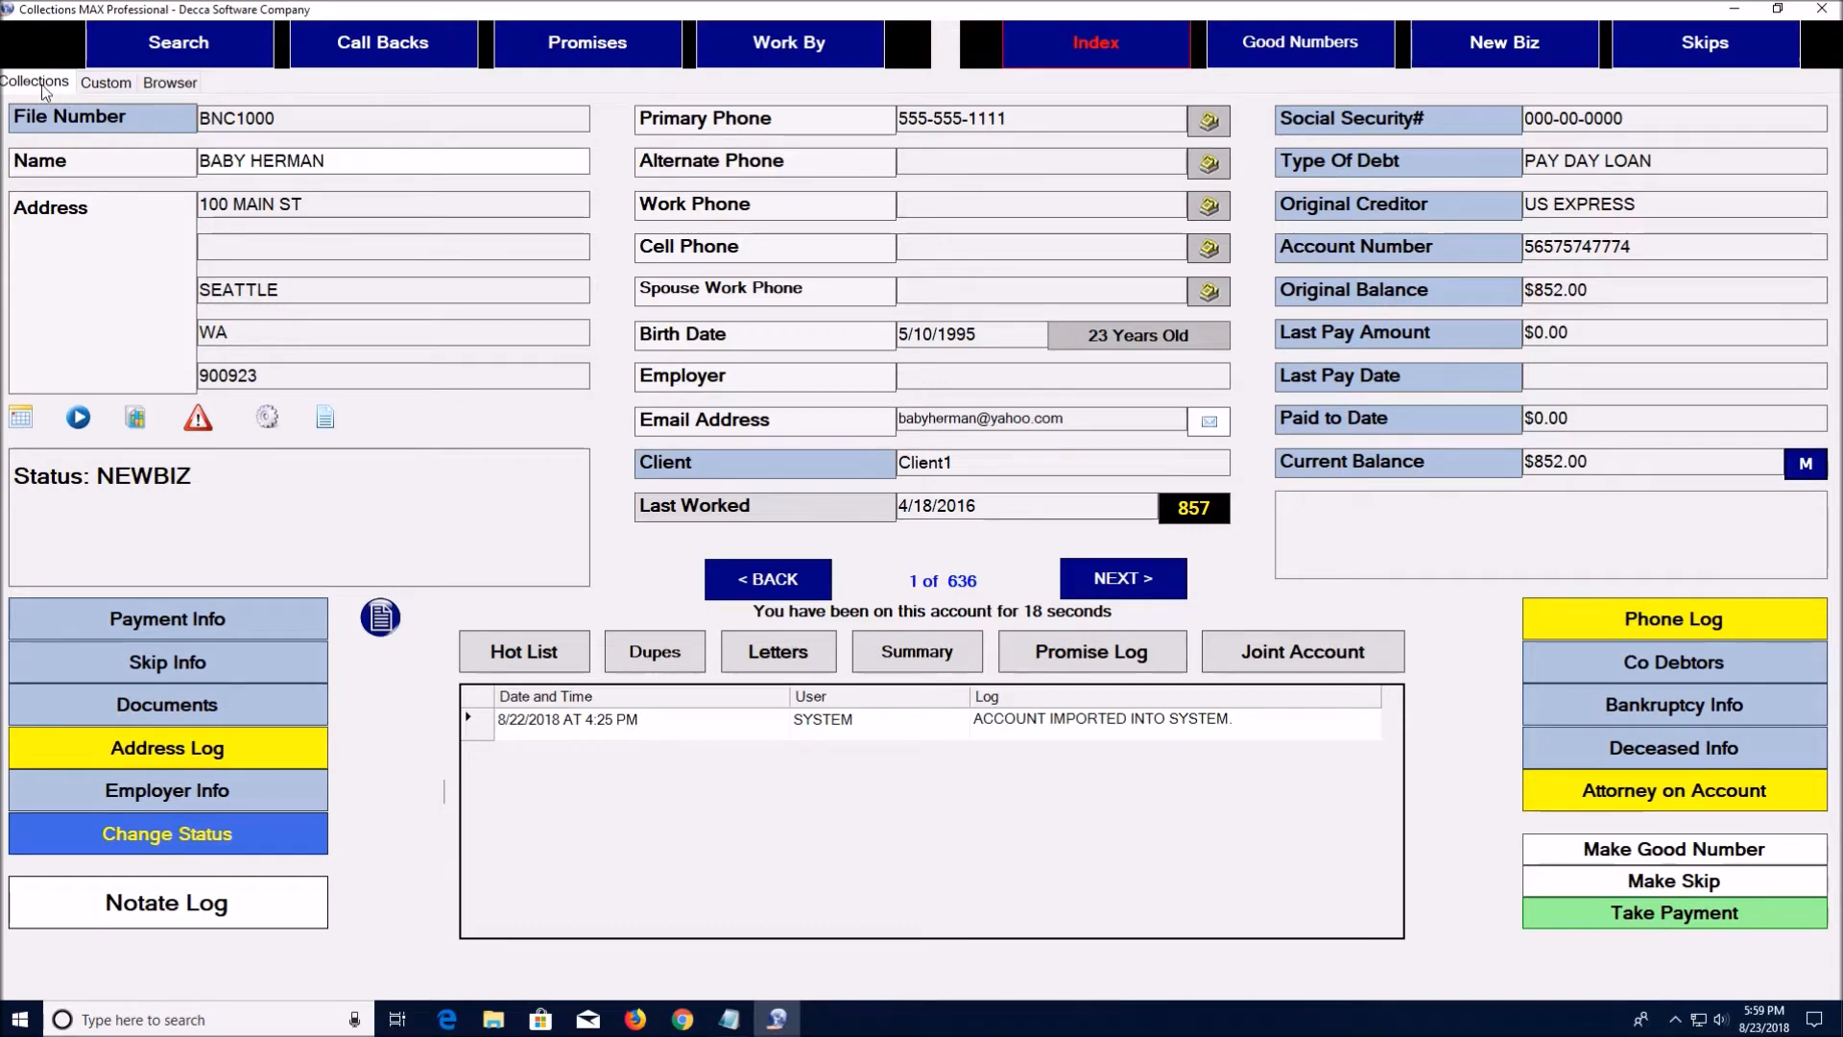
pyautogui.click(105, 83)
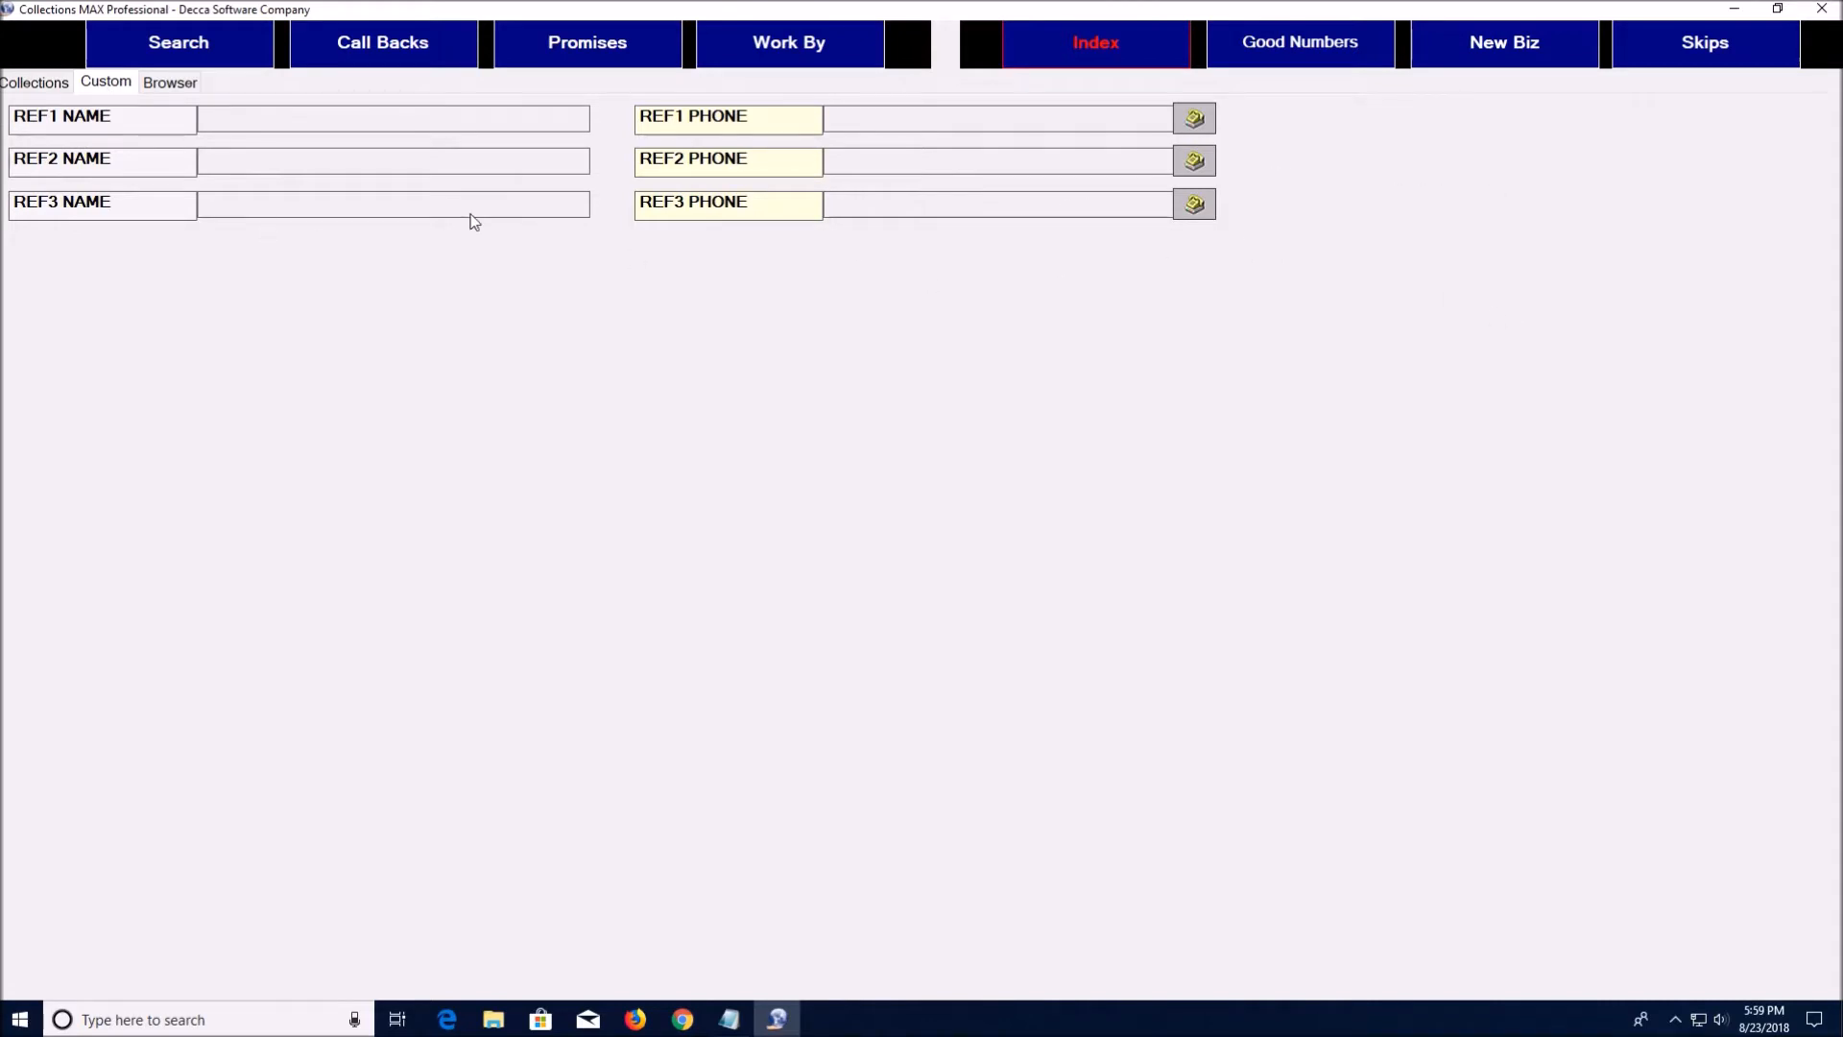
pyautogui.click(173, 85)
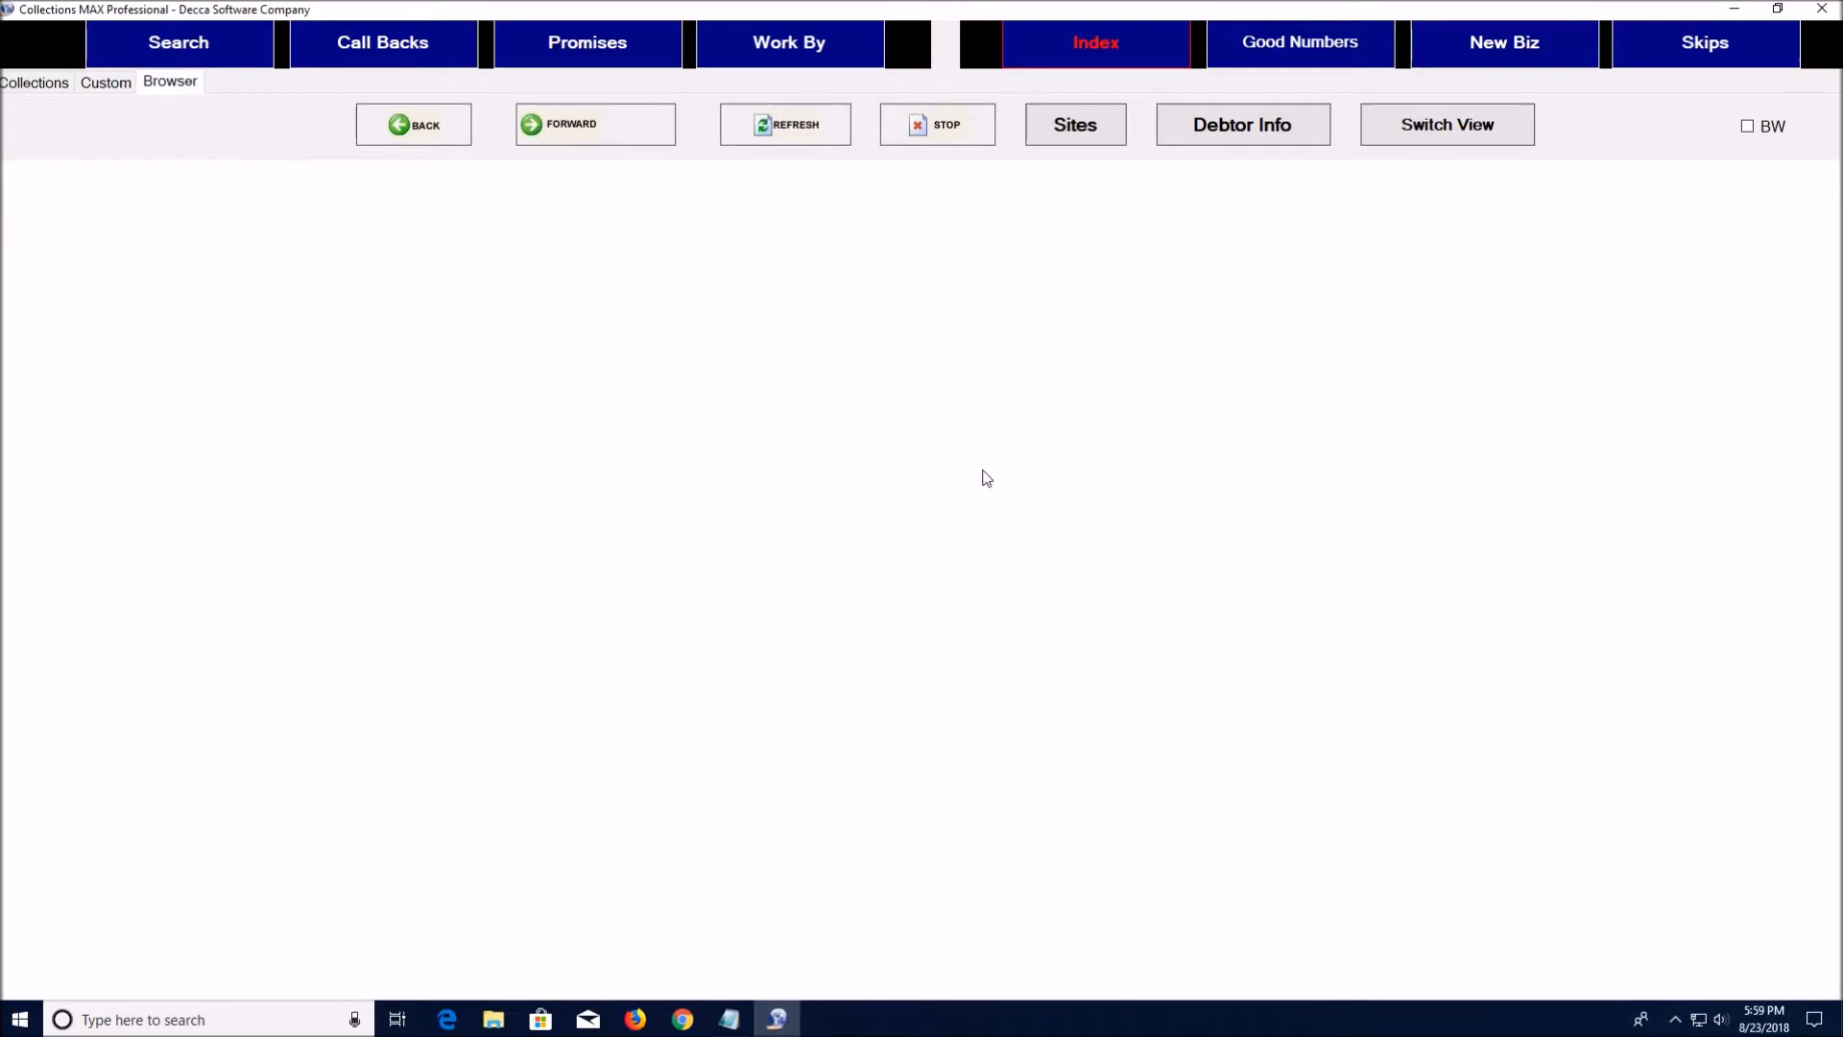
pyautogui.click(1084, 135)
pyautogui.click(35, 83)
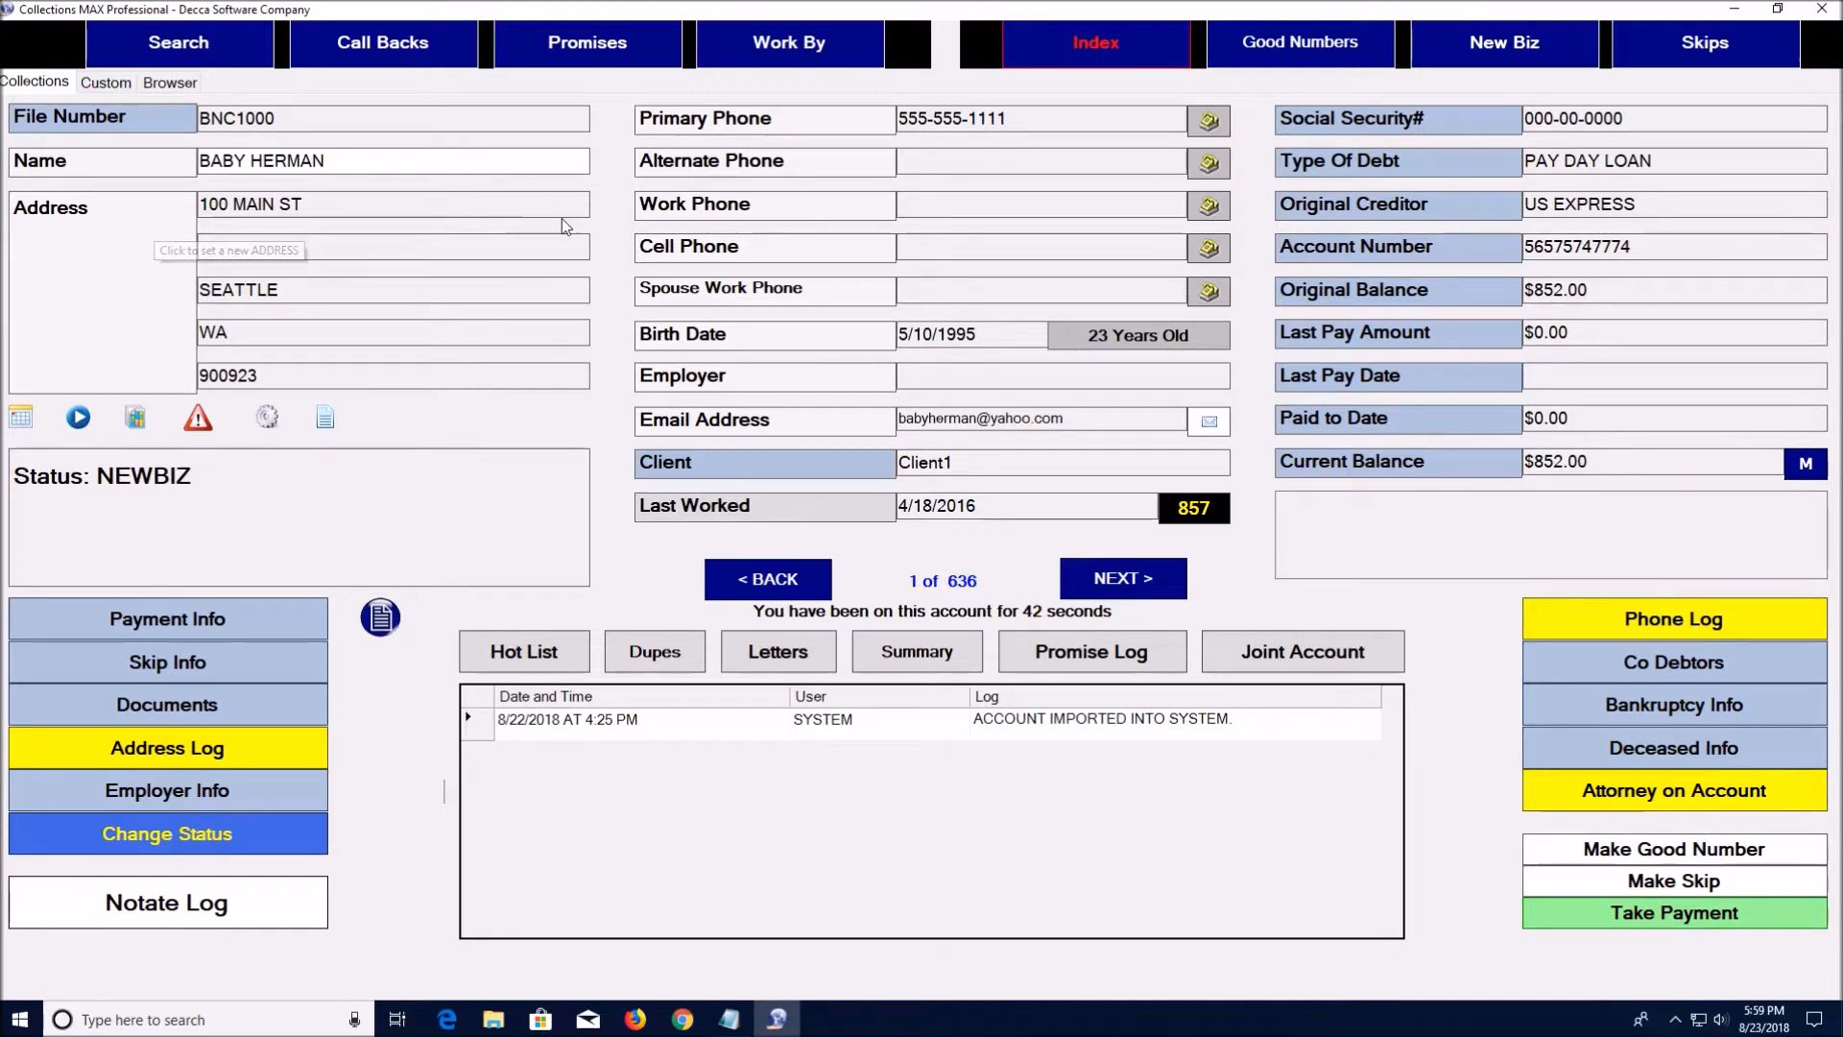
pyautogui.click(764, 210)
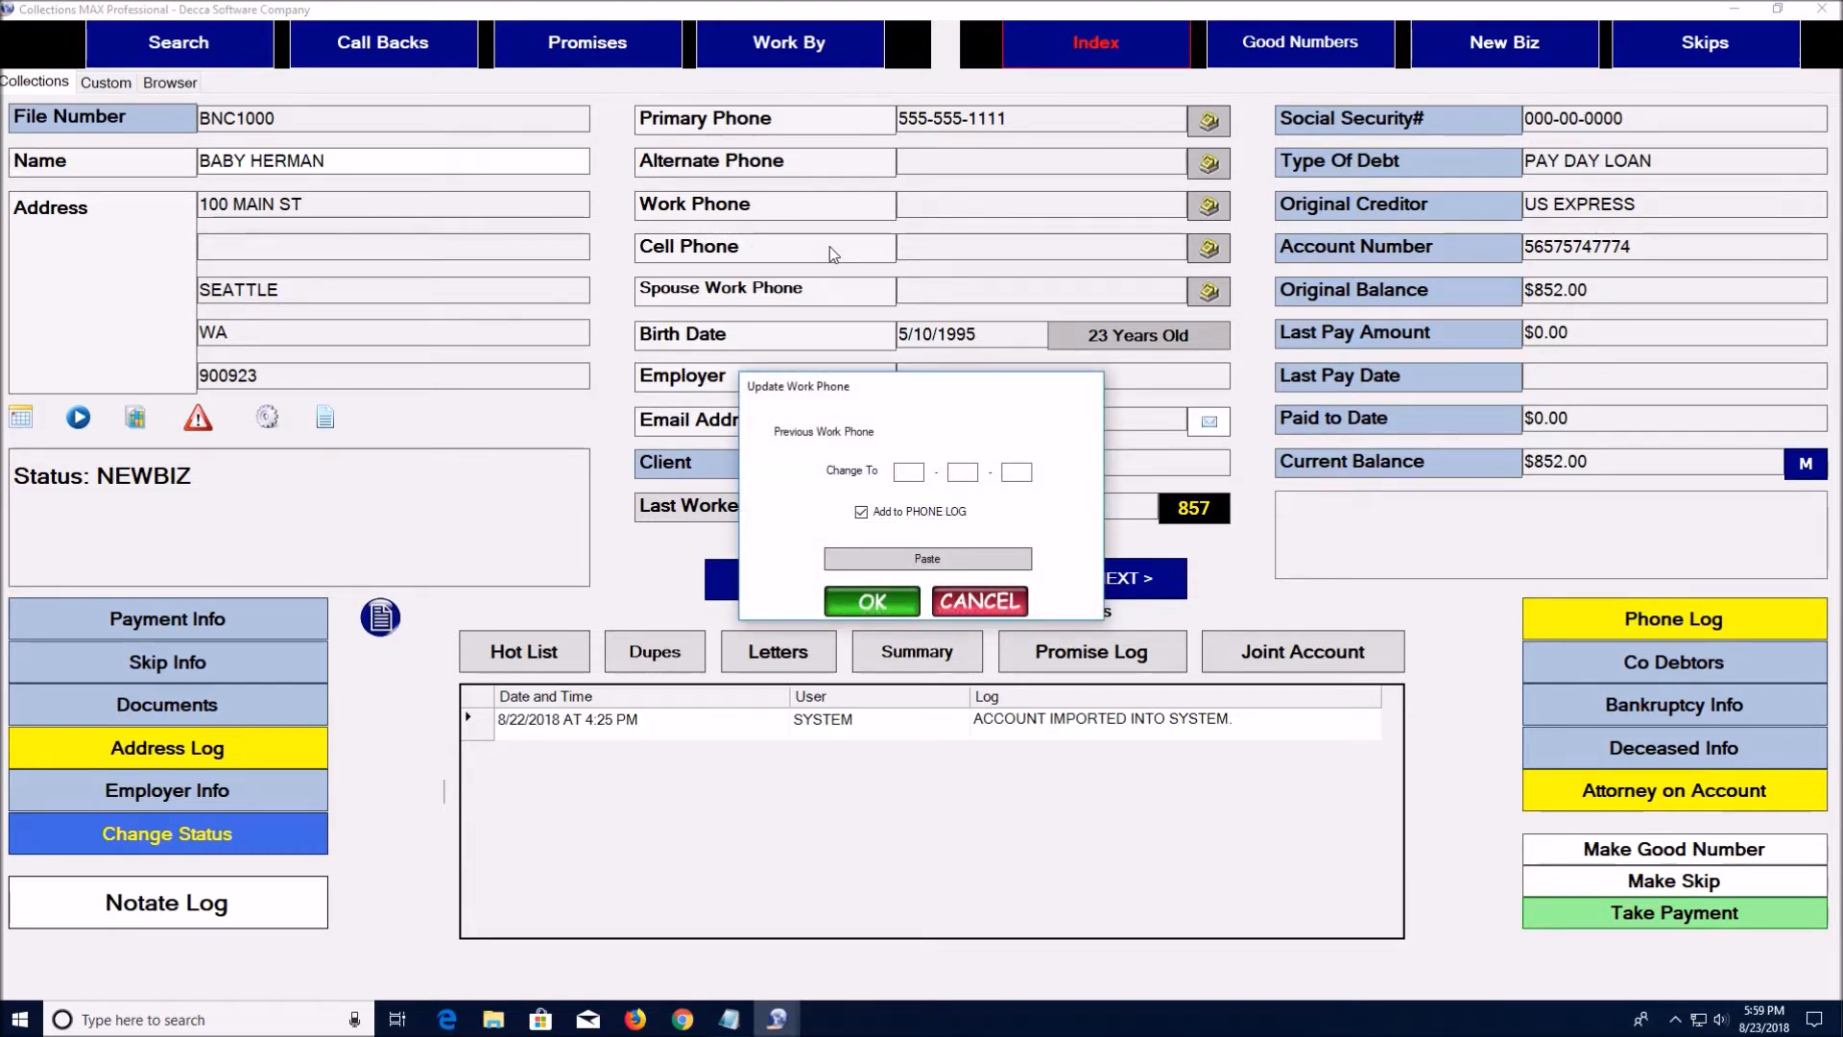
pyautogui.write('555-')
pyautogui.write('147-88')
pyautogui.write('8888')
pyautogui.click(873, 602)
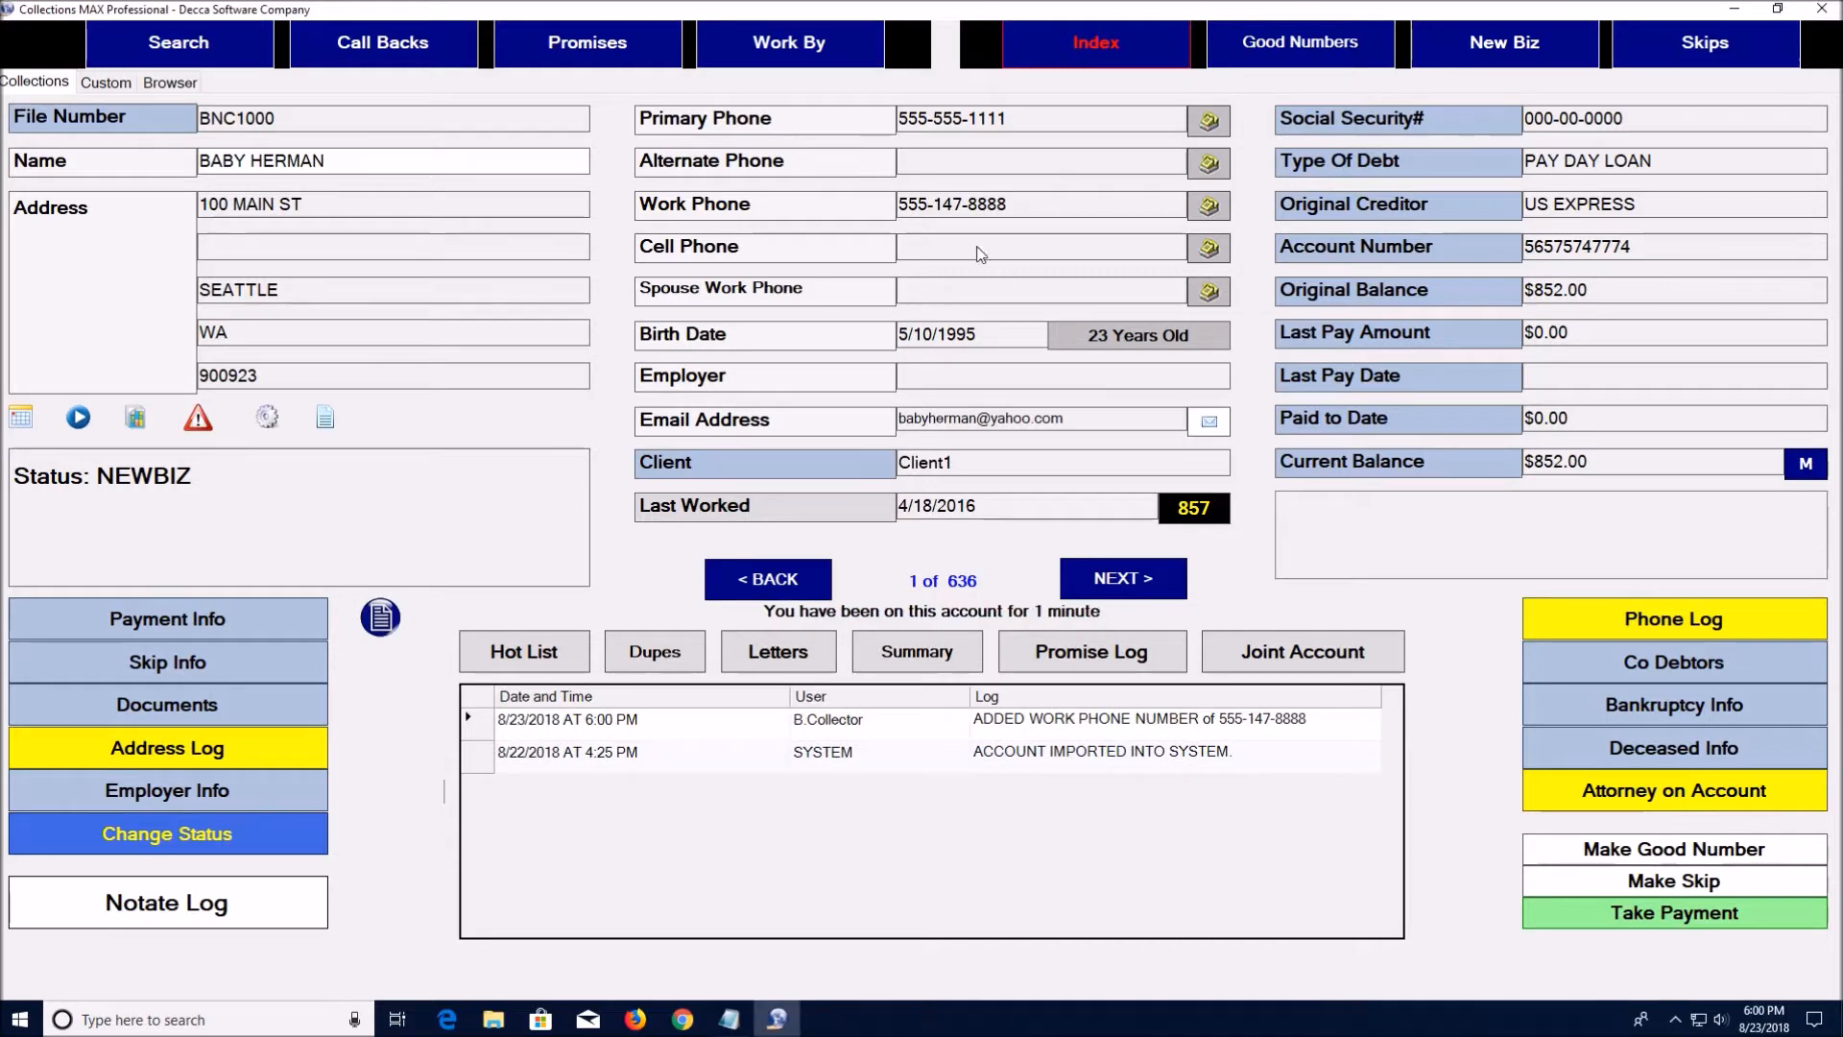
pyautogui.moveTo(1008, 205); pyautogui.dragTo(909, 208)
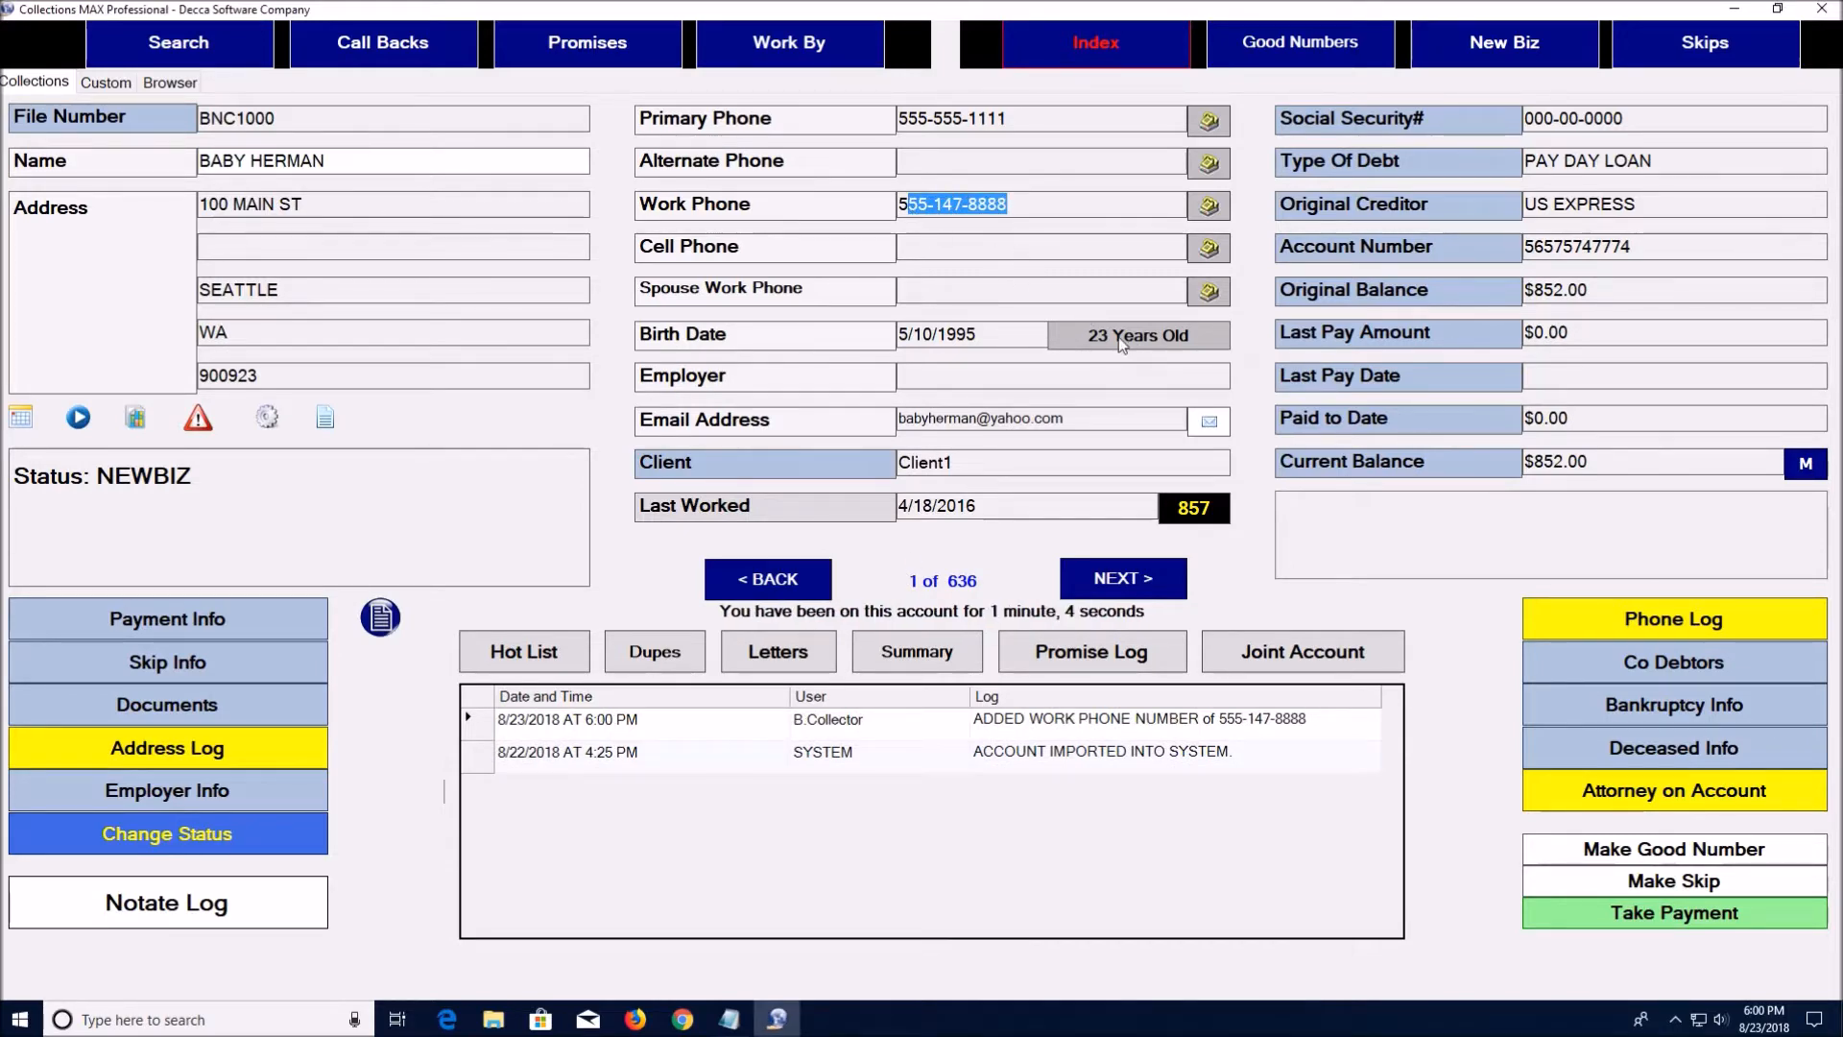
pyautogui.click(1011, 337)
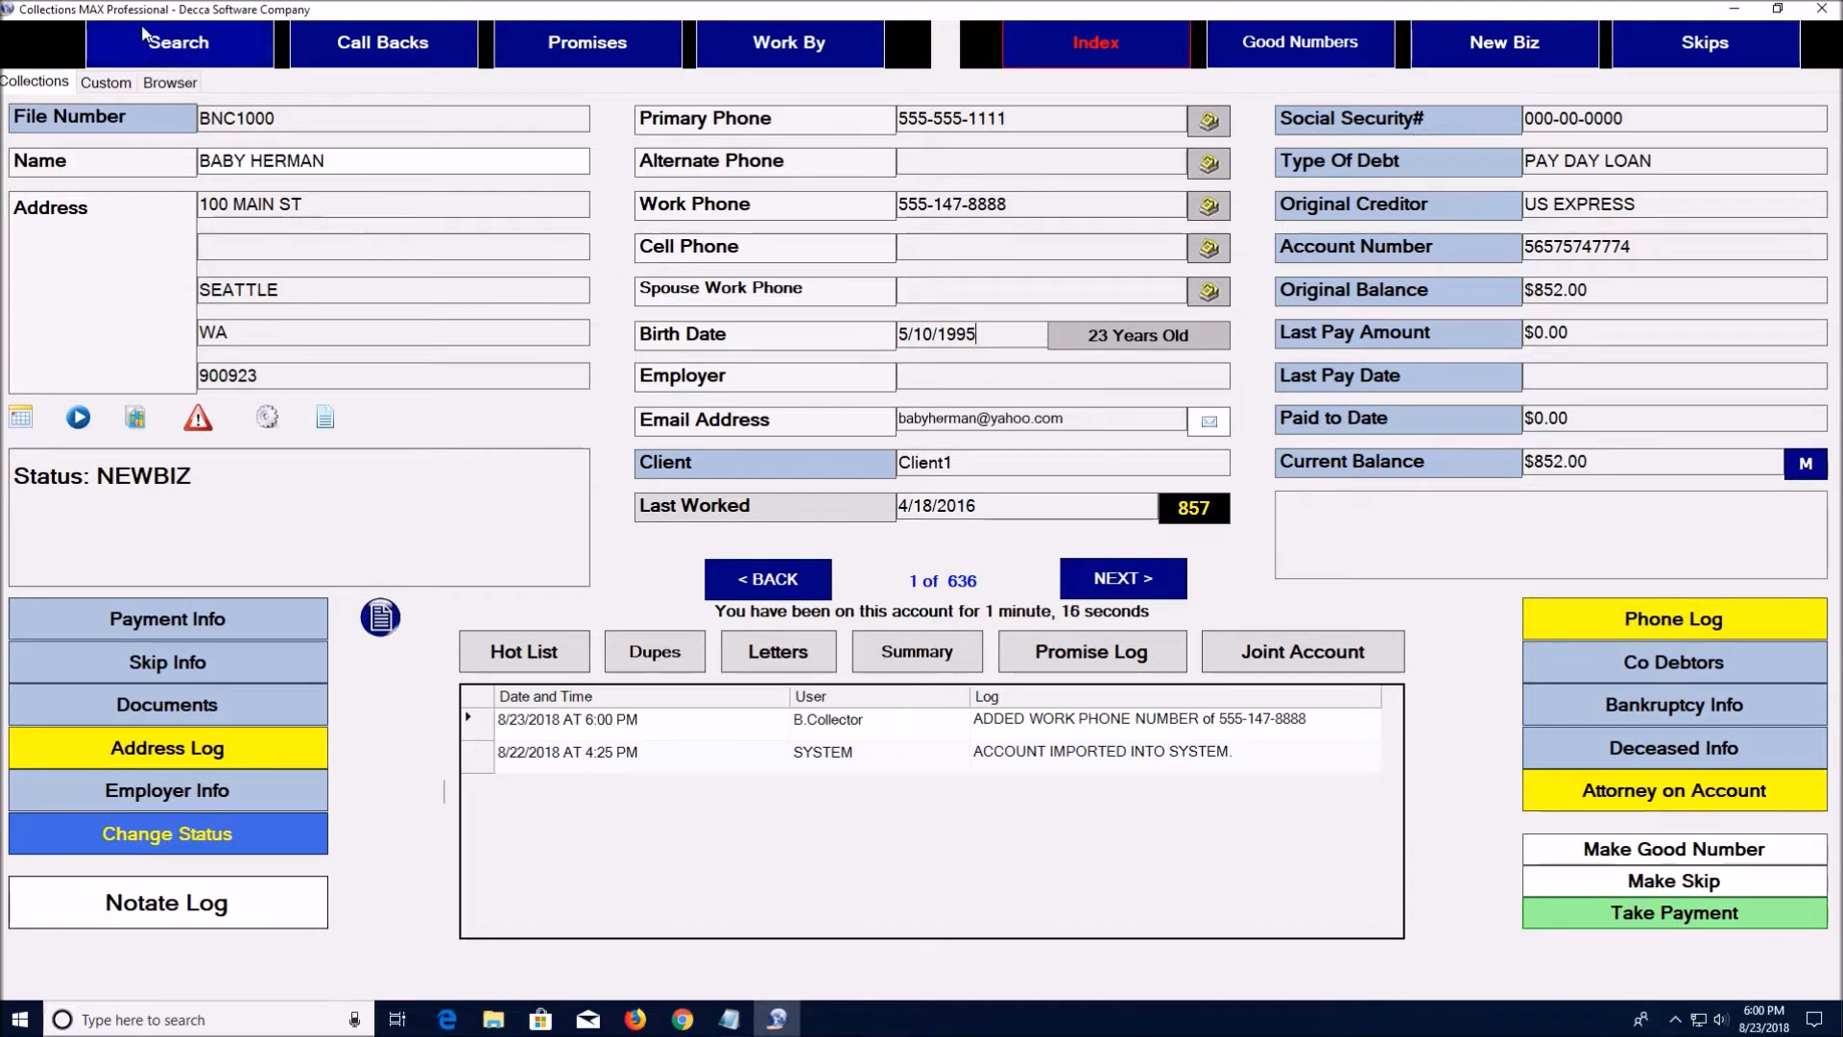
pyautogui.click(173, 46)
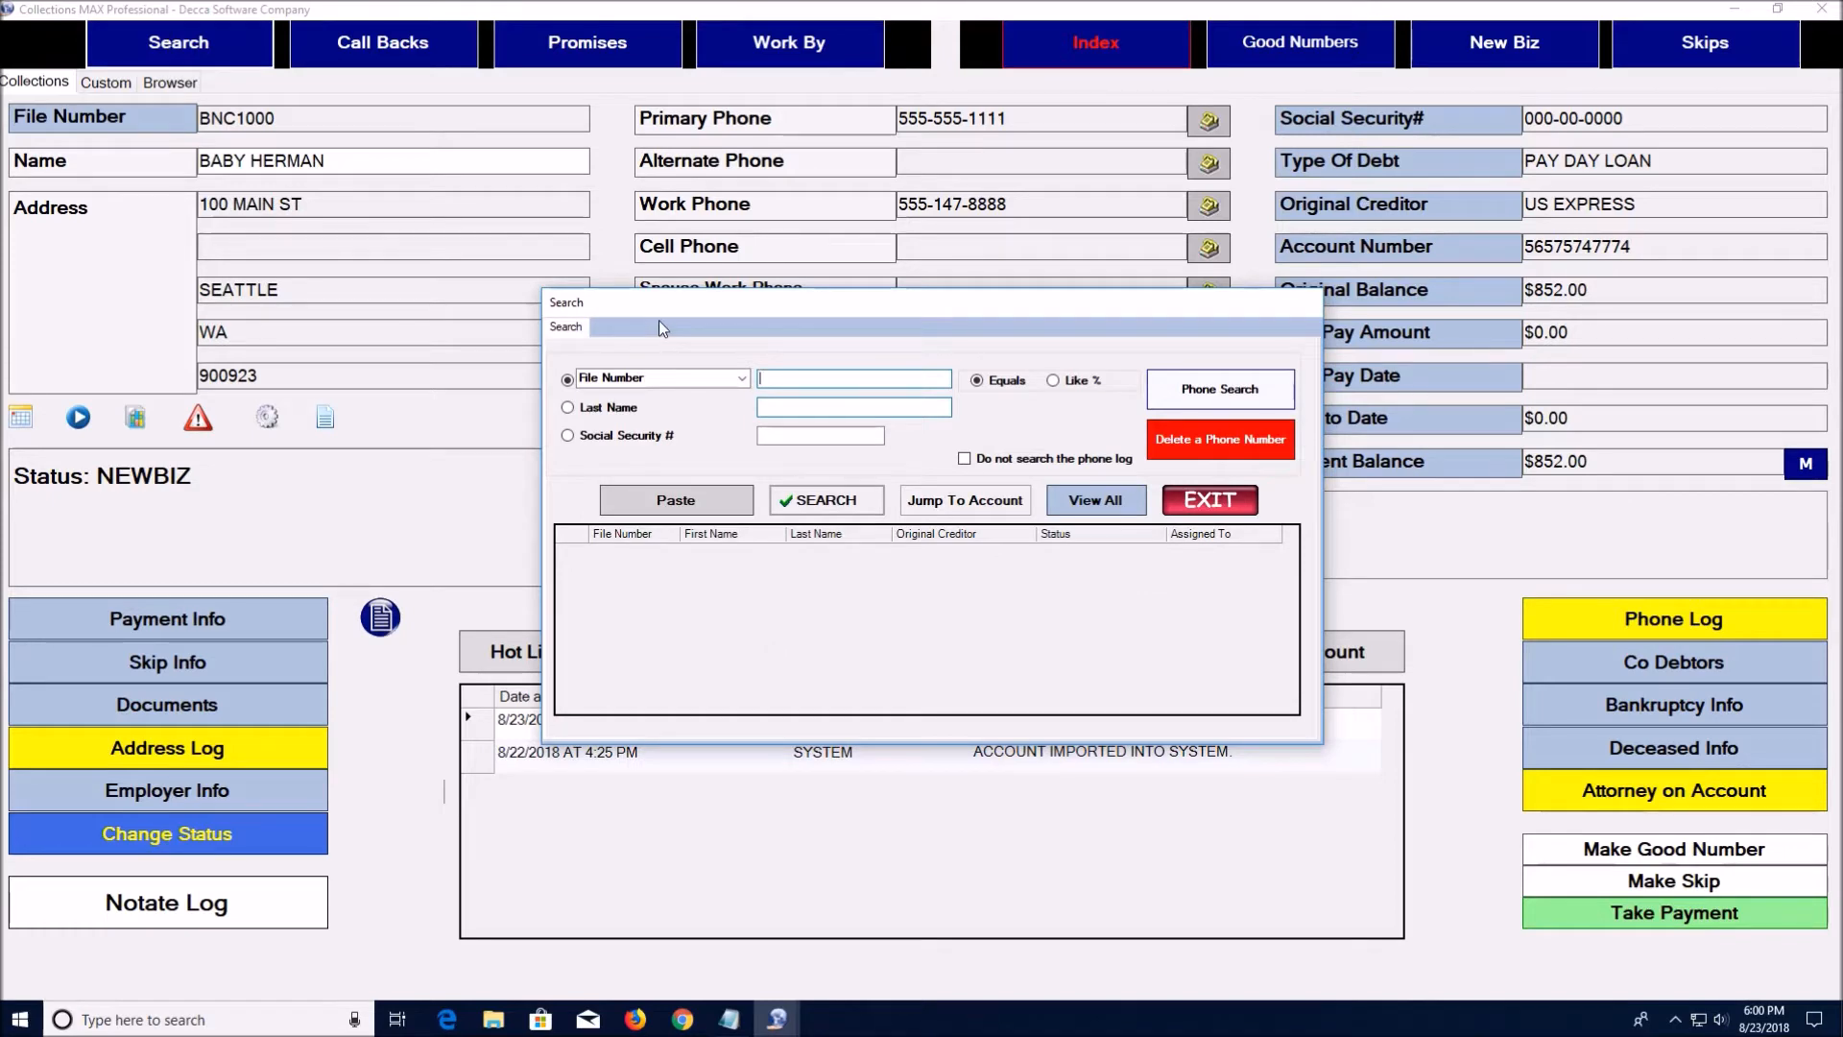
pyautogui.click(743, 378)
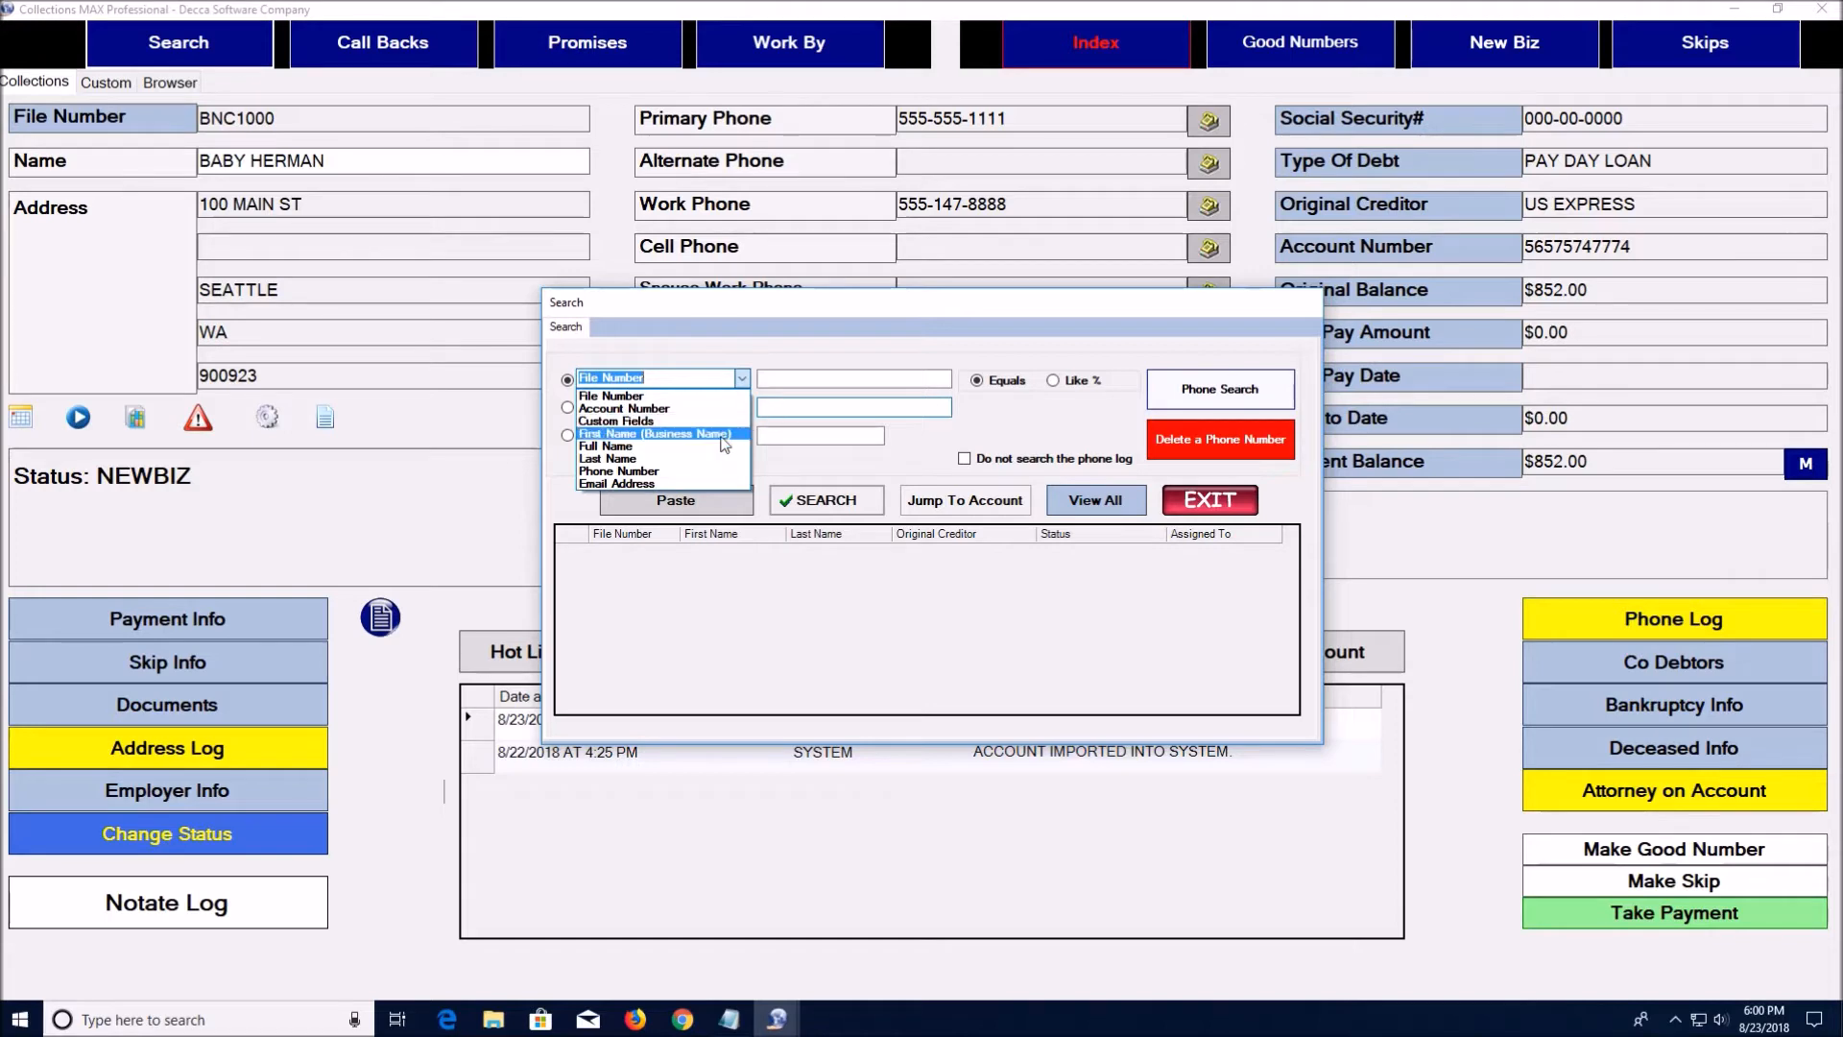
pyautogui.click(718, 433)
pyautogui.click(776, 379)
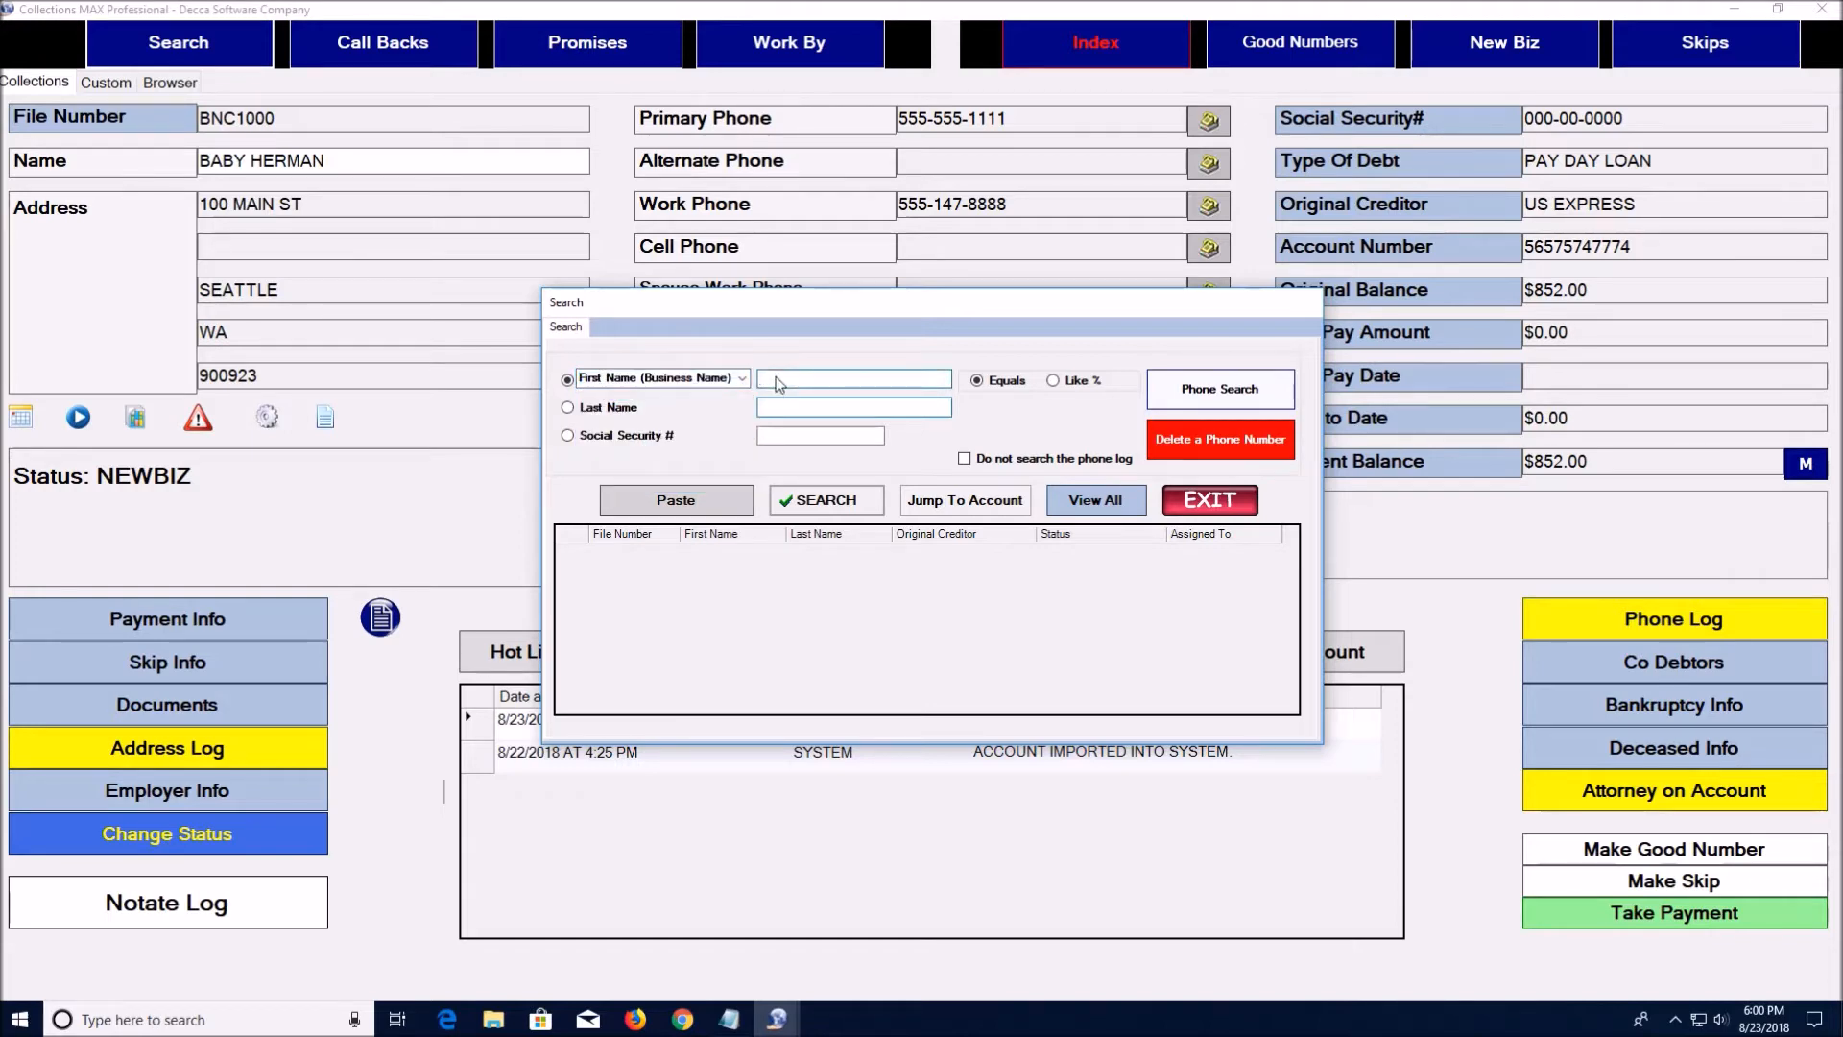
pyautogui.write('baby')
pyautogui.click(827, 500)
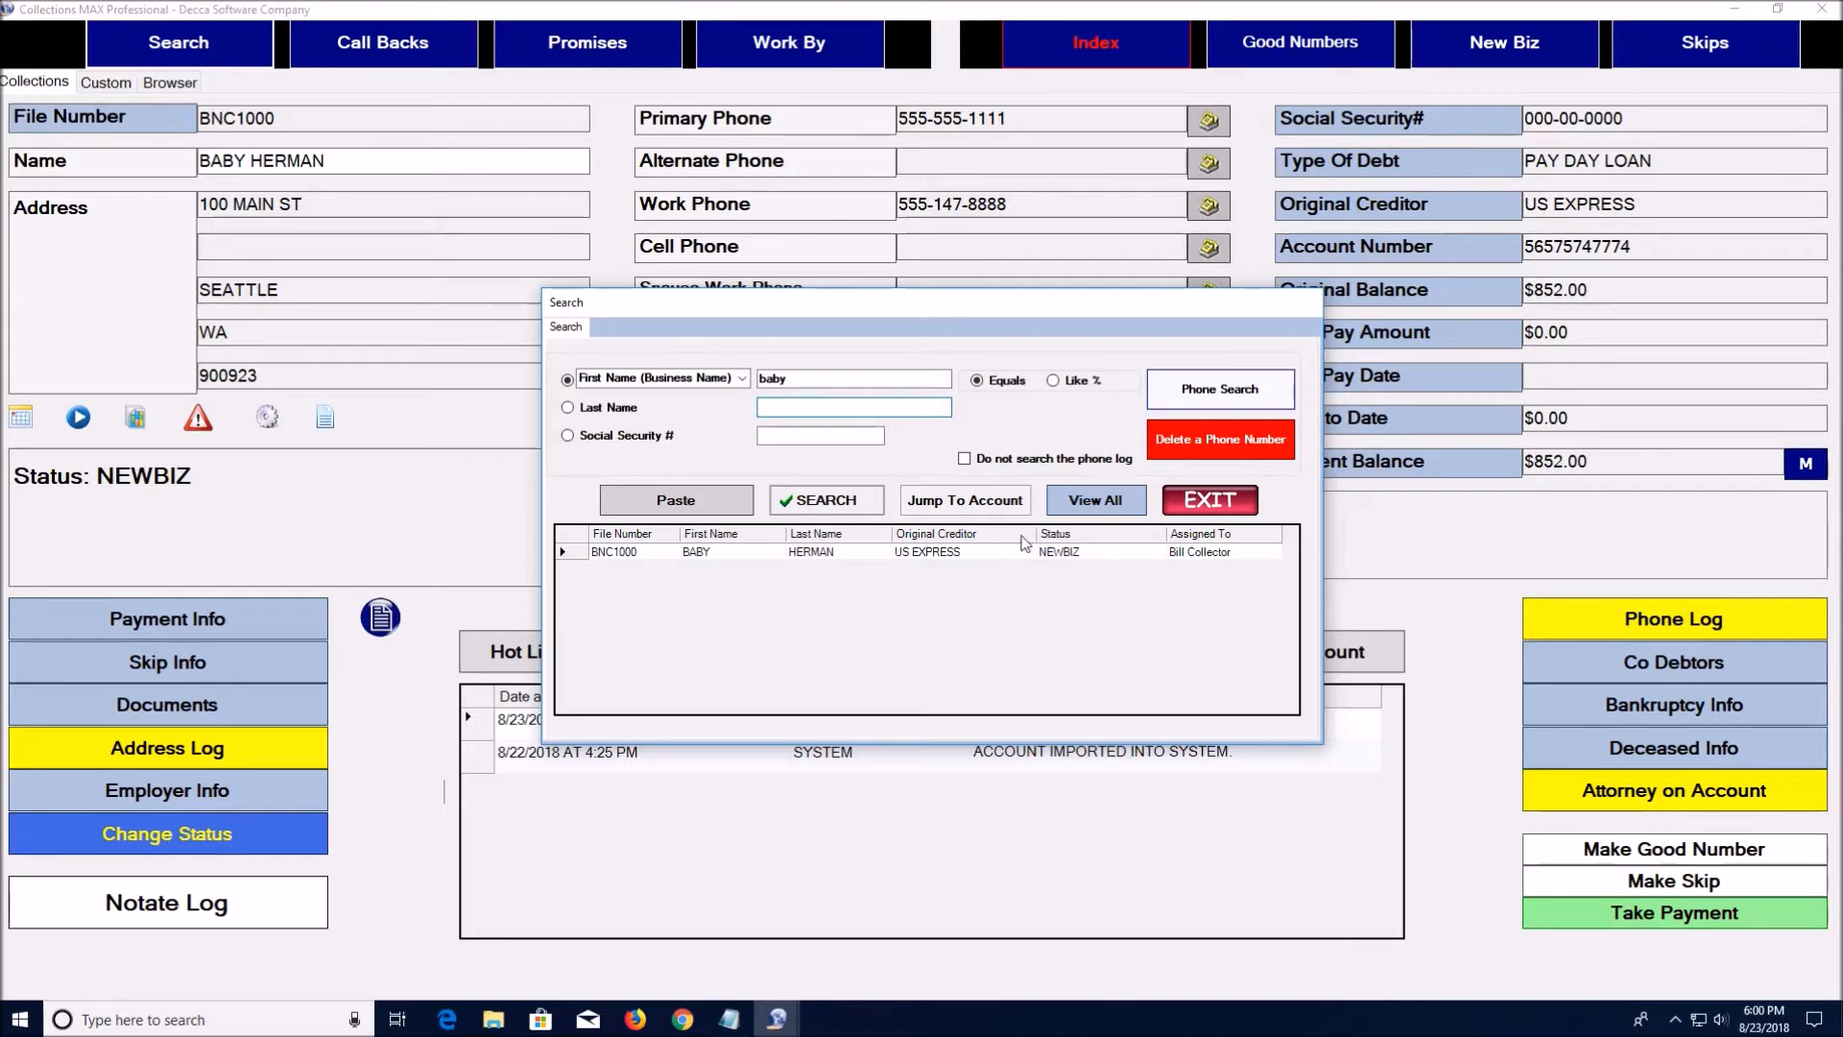
pyautogui.click(1185, 495)
pyautogui.click(1124, 582)
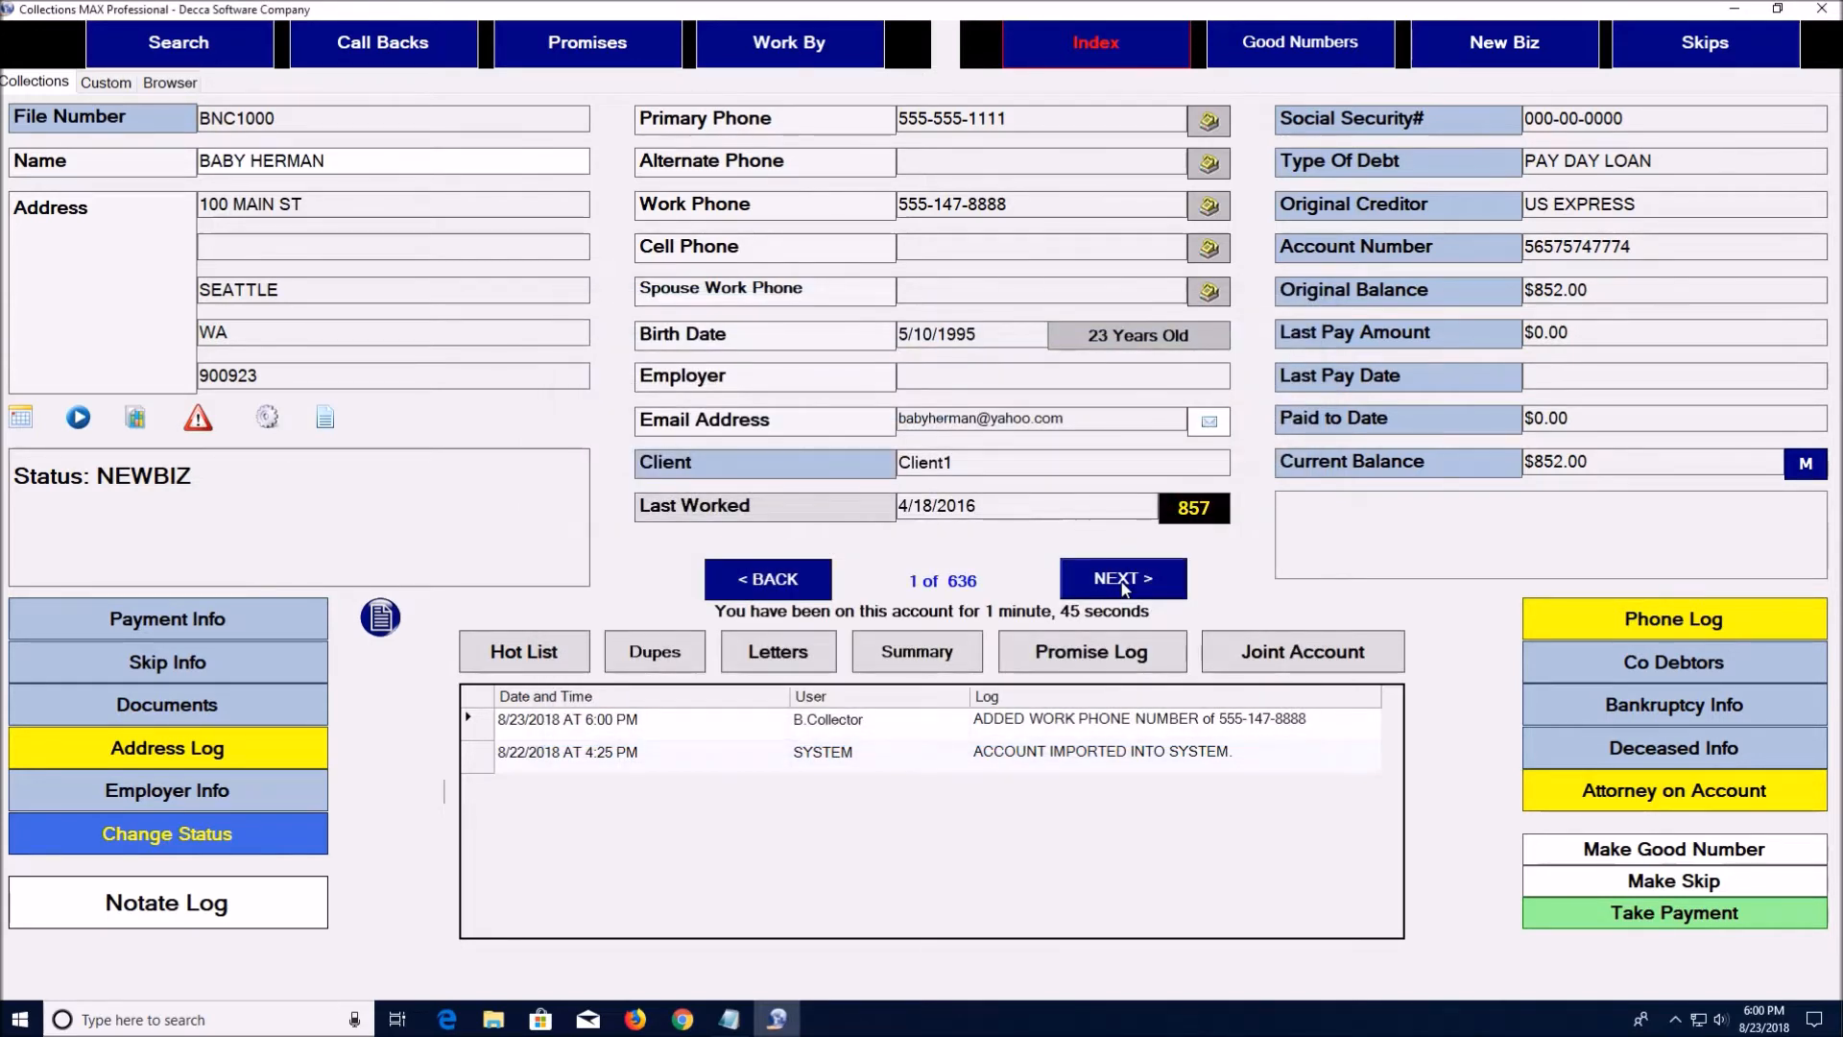
pyautogui.moveTo(1025, 206); pyautogui.dragTo(900, 211)
pyautogui.rightClick(912, 204)
pyautogui.click(937, 263)
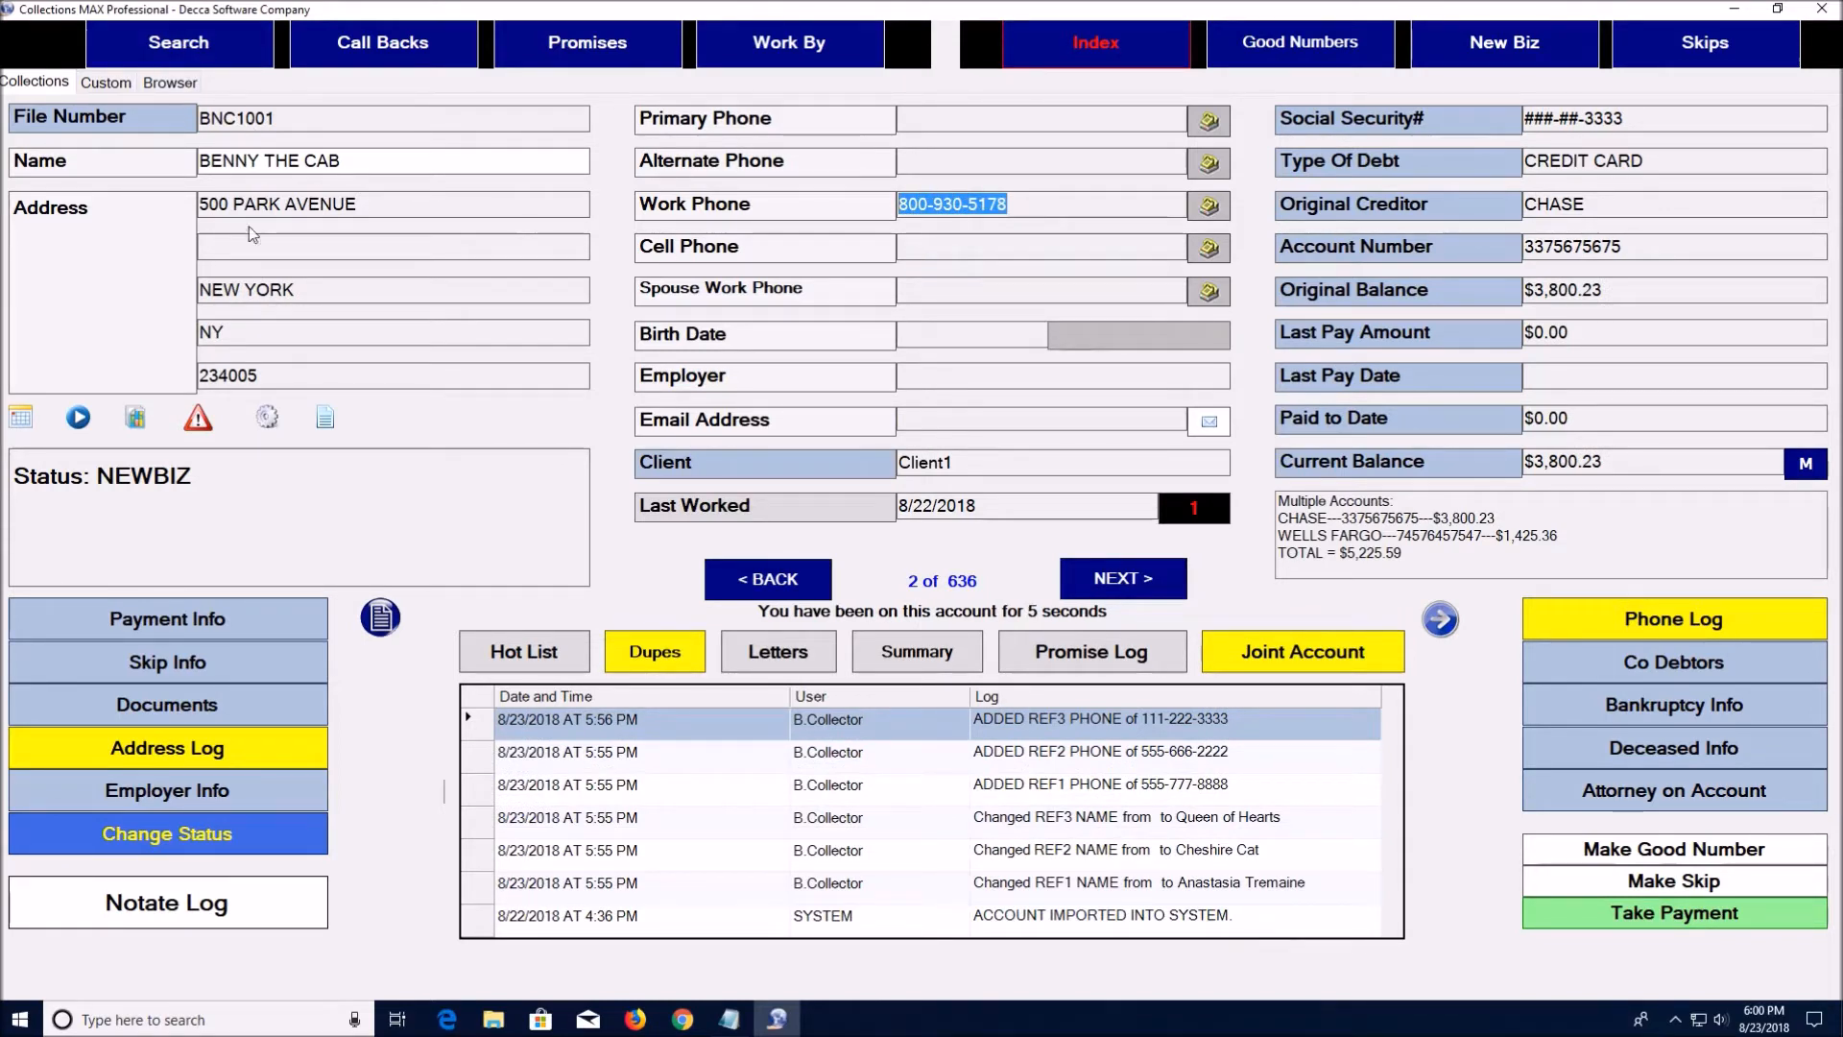
pyautogui.click(768, 578)
pyautogui.click(178, 42)
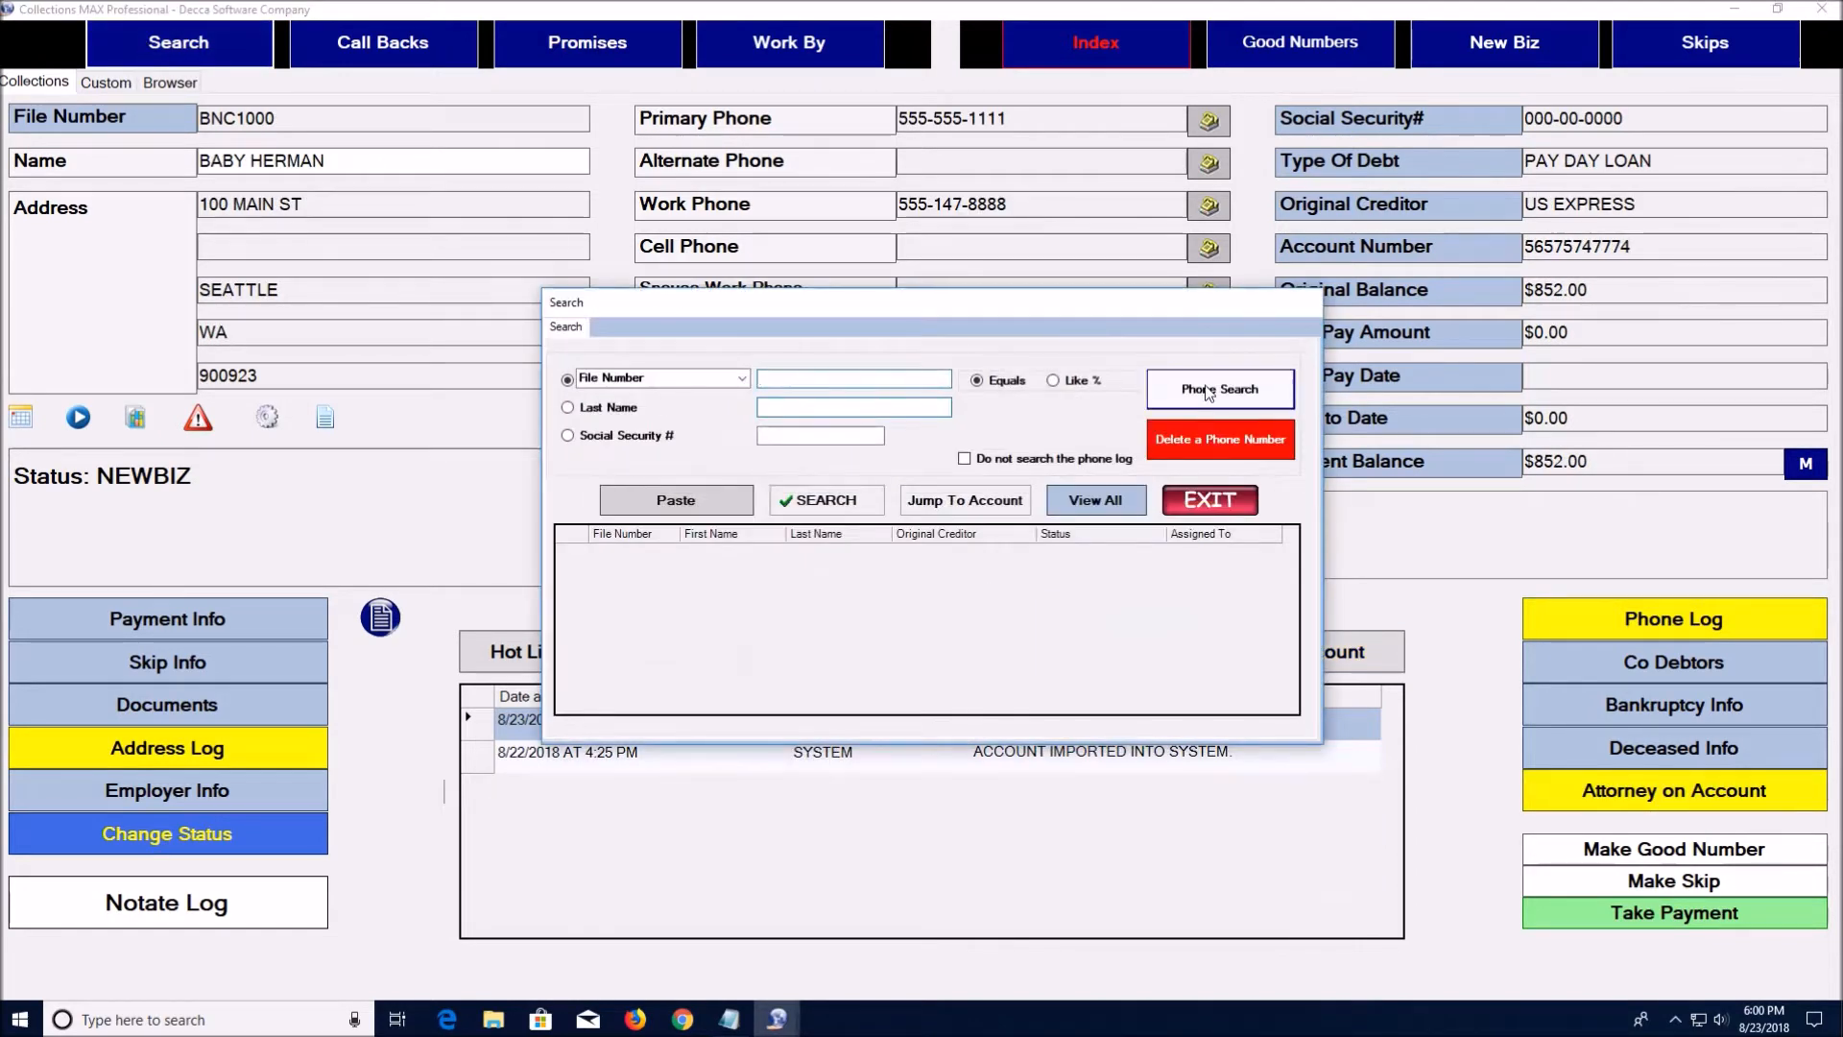
pyautogui.click(1207, 438)
pyautogui.click(952, 547)
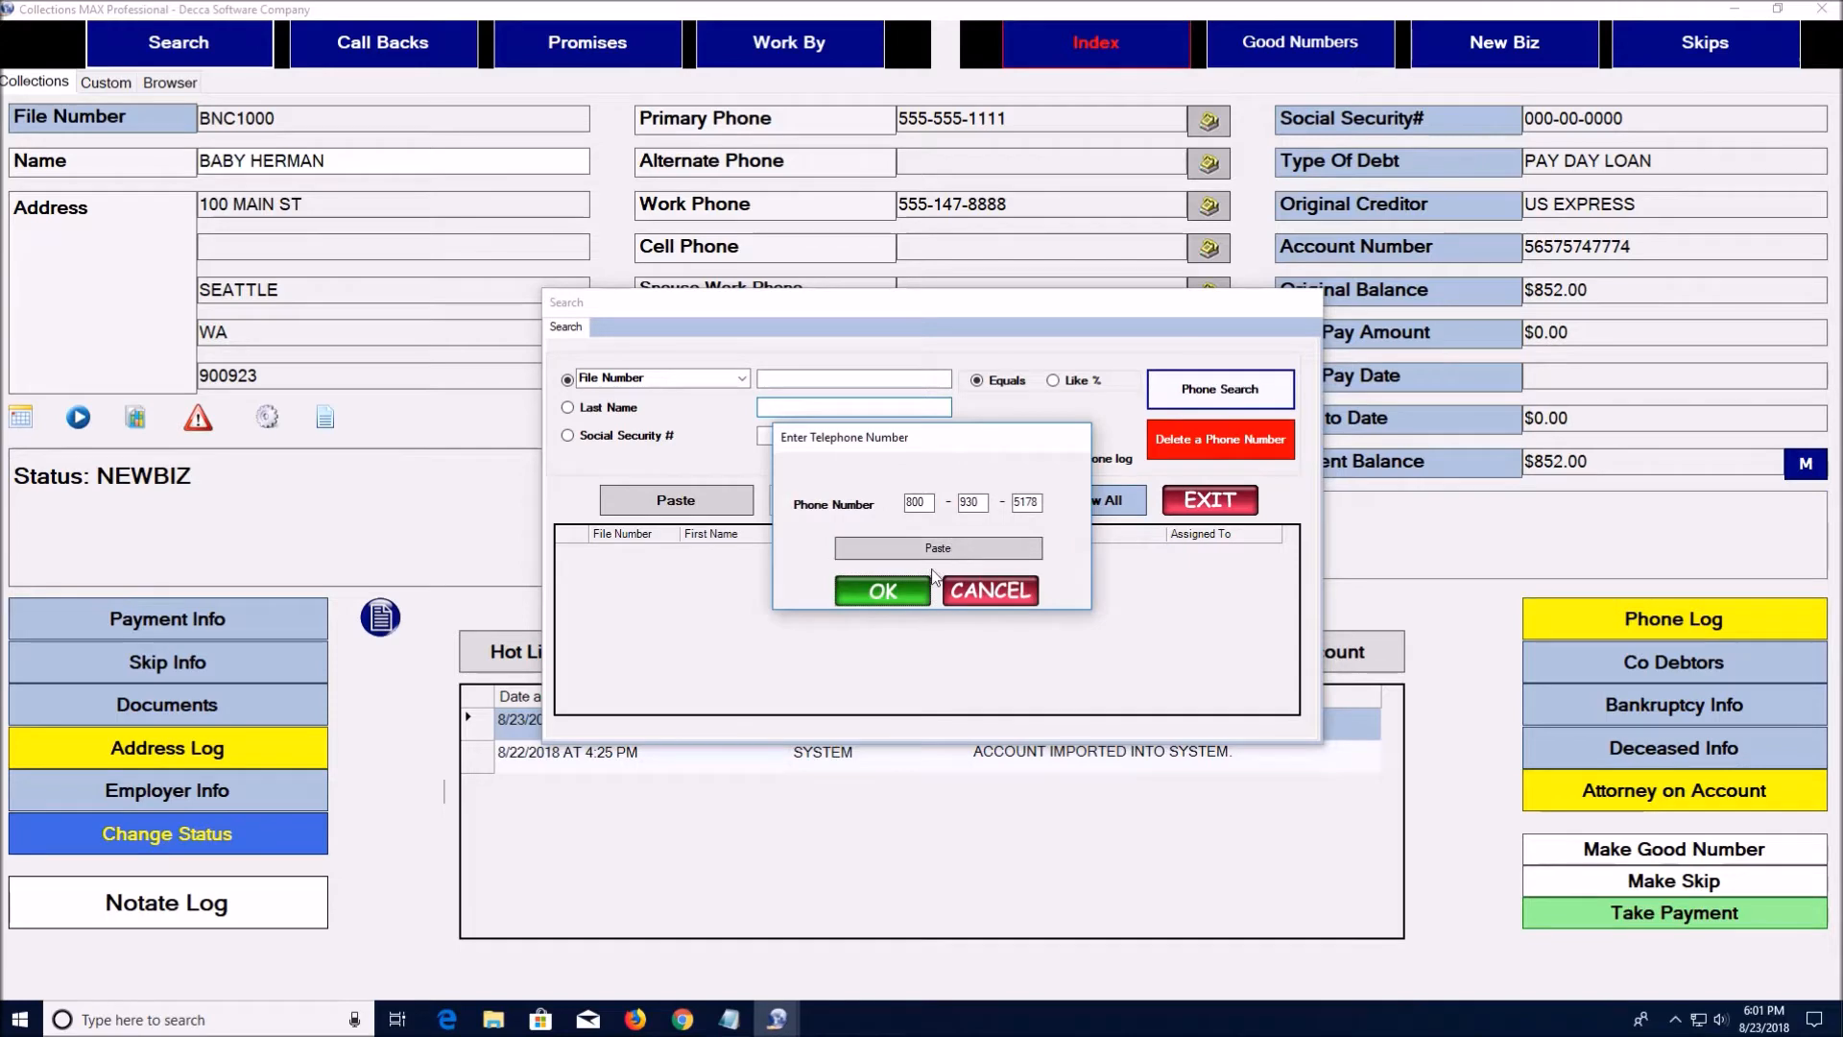
pyautogui.click(900, 590)
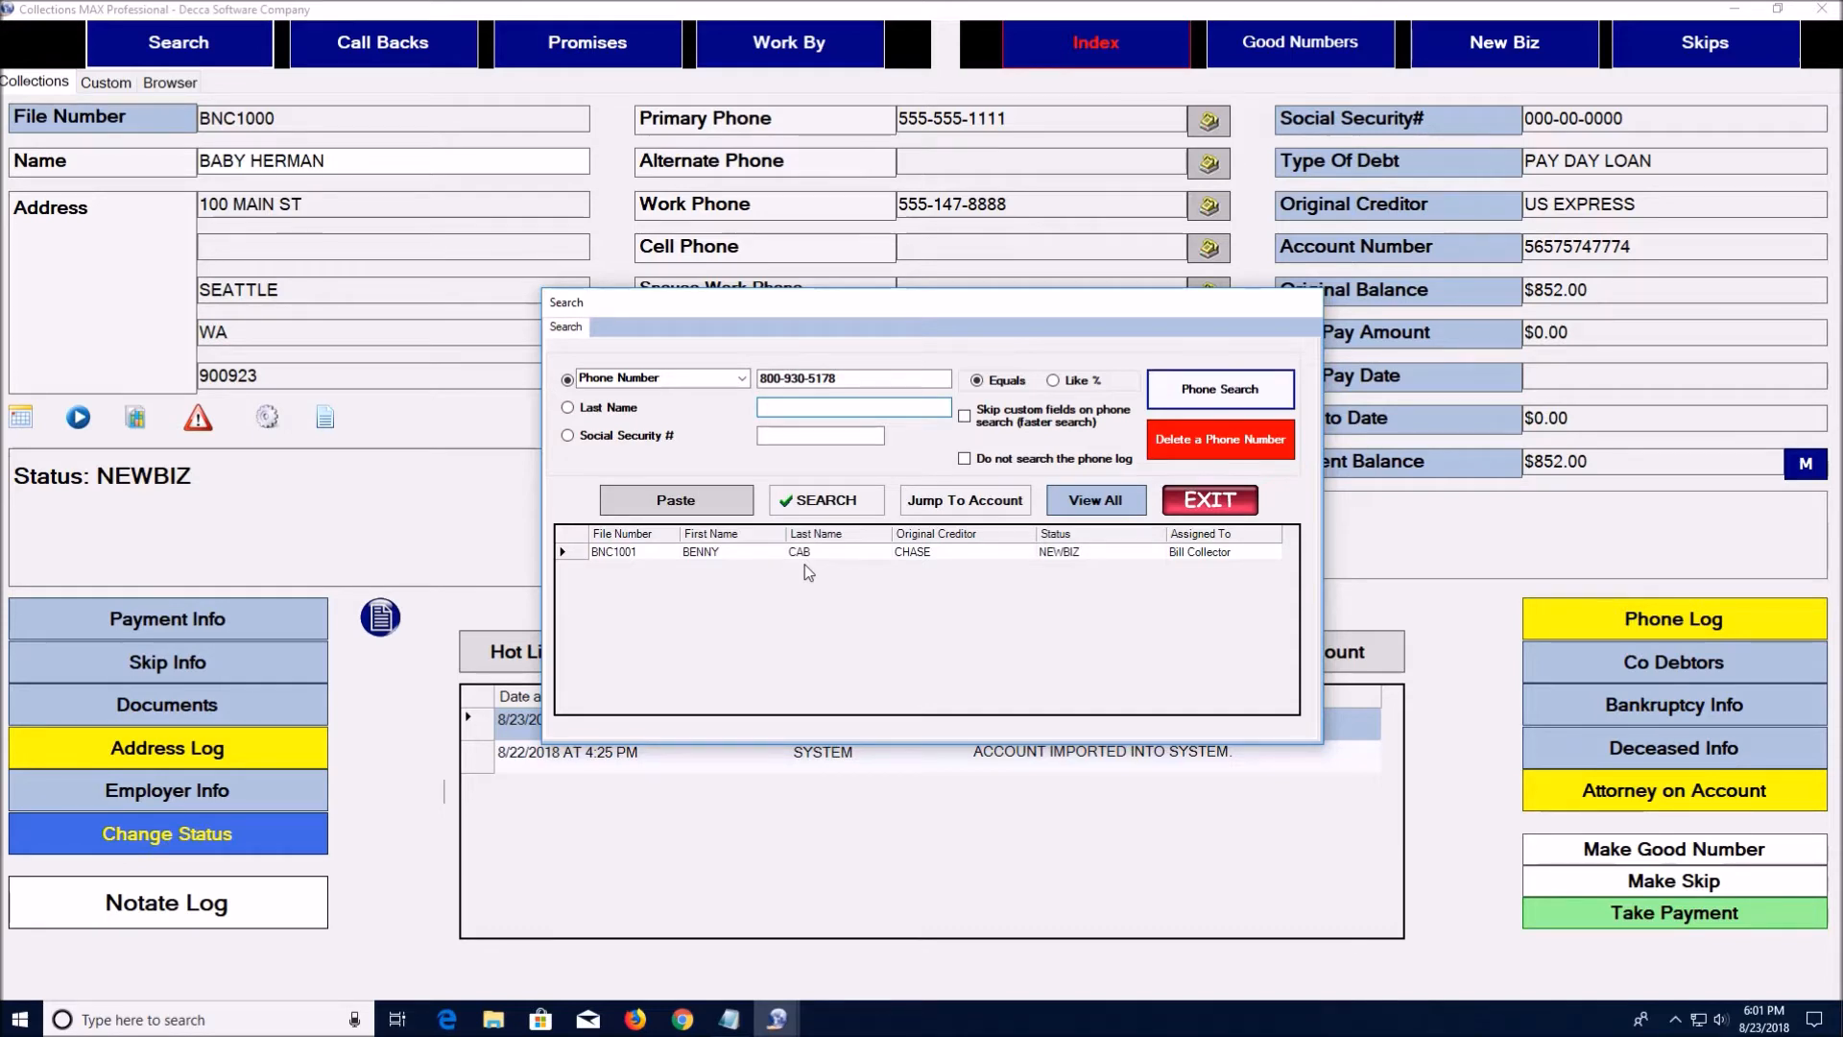
pyautogui.click(952, 501)
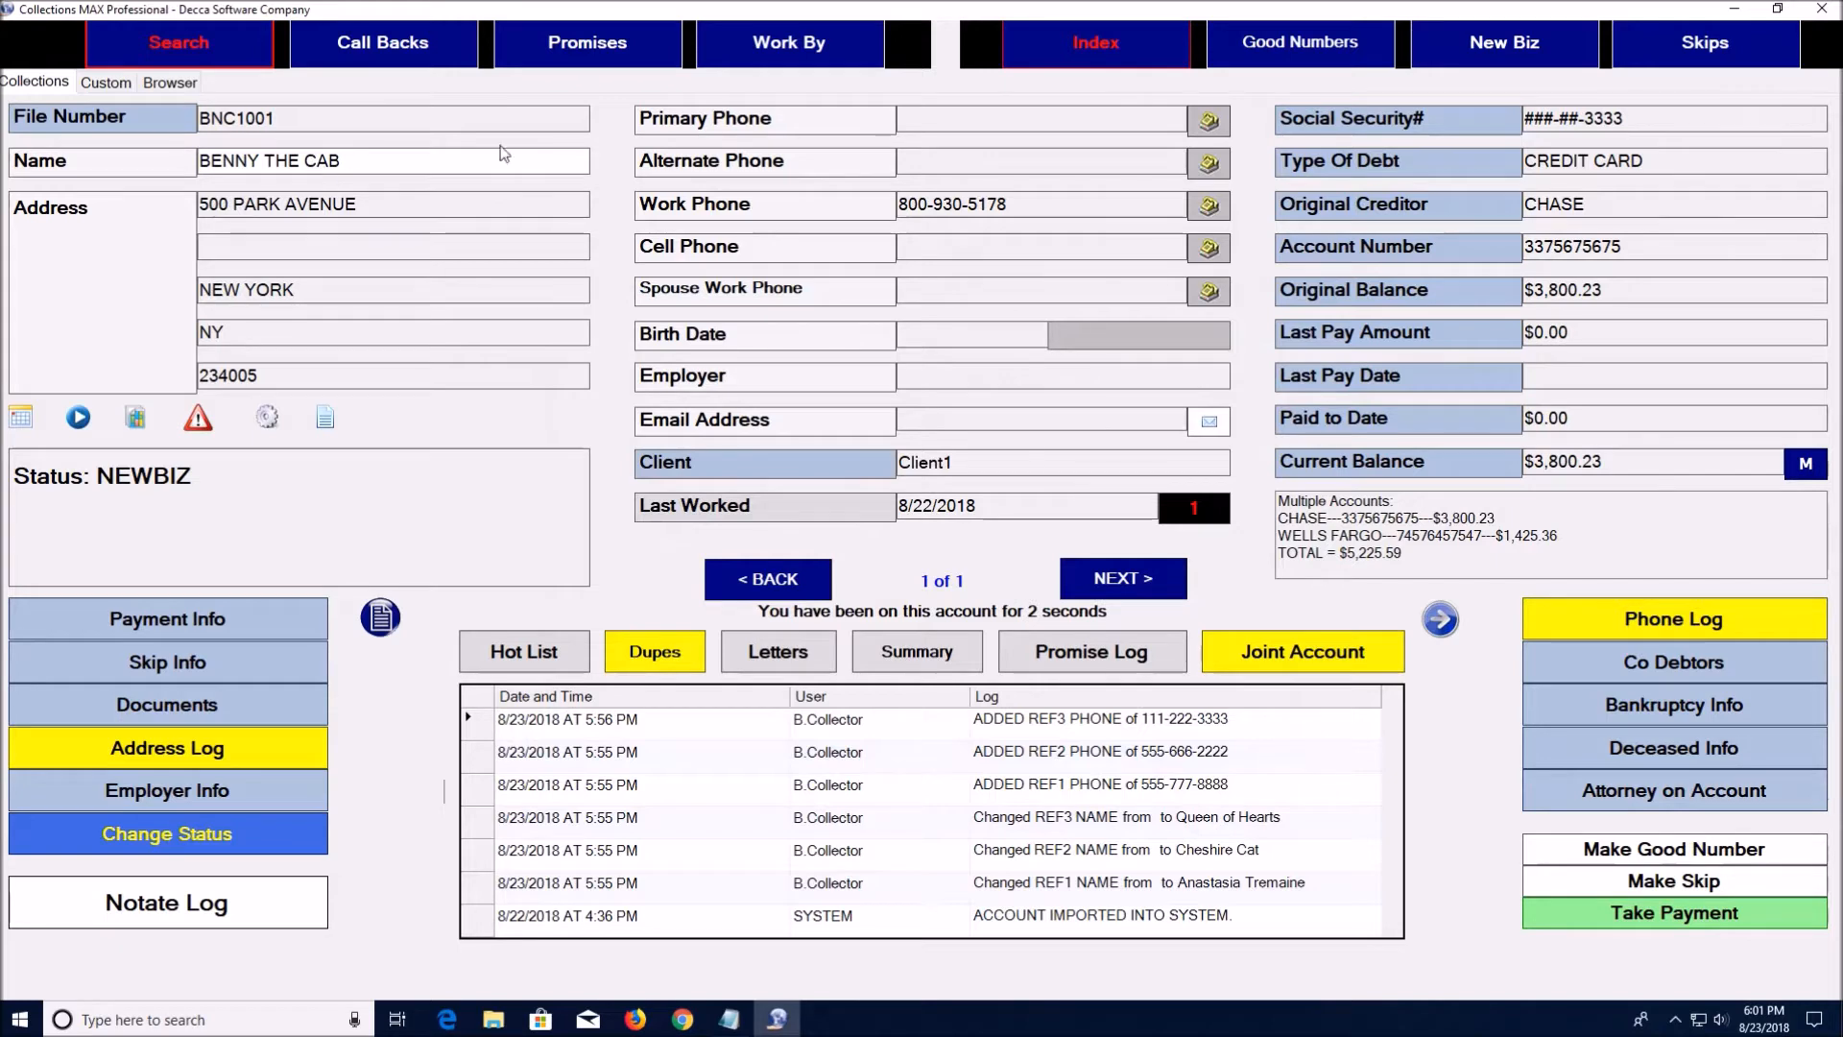
pyautogui.click(1079, 46)
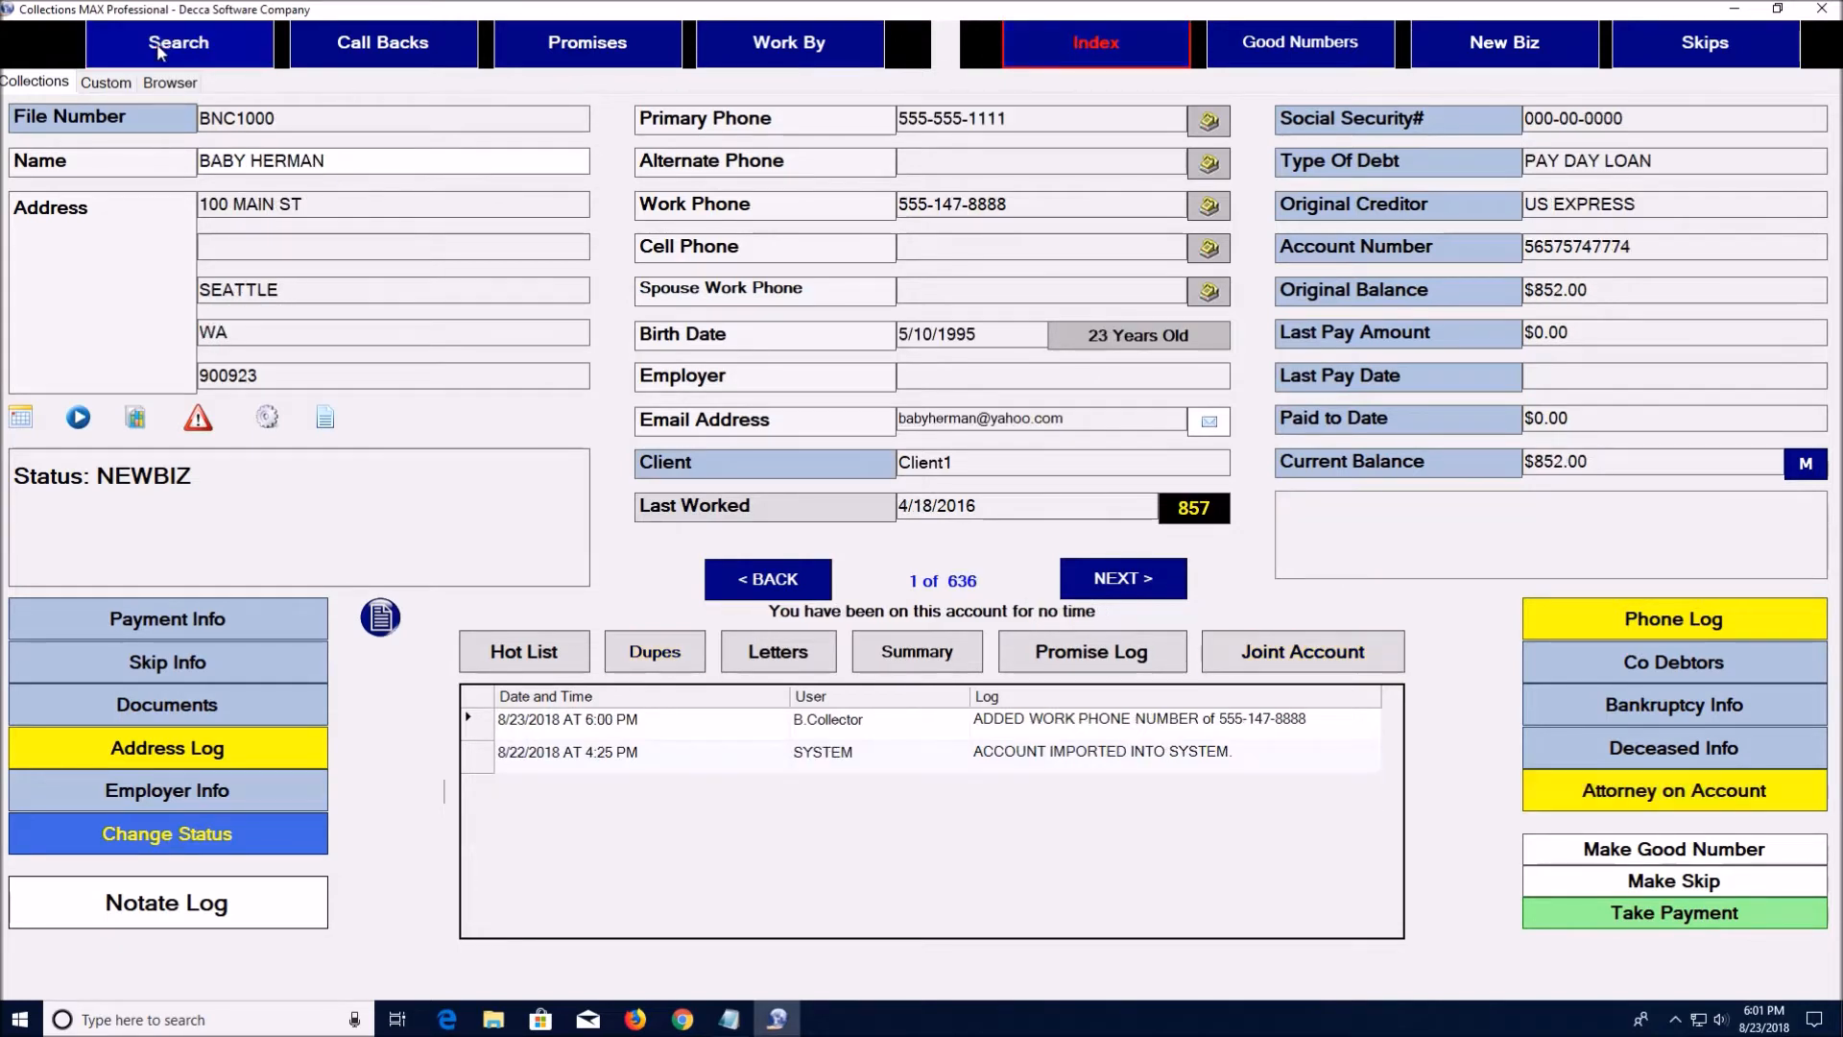
# Open the account search and try the social security and last-name search options
pyautogui.click(178, 42)
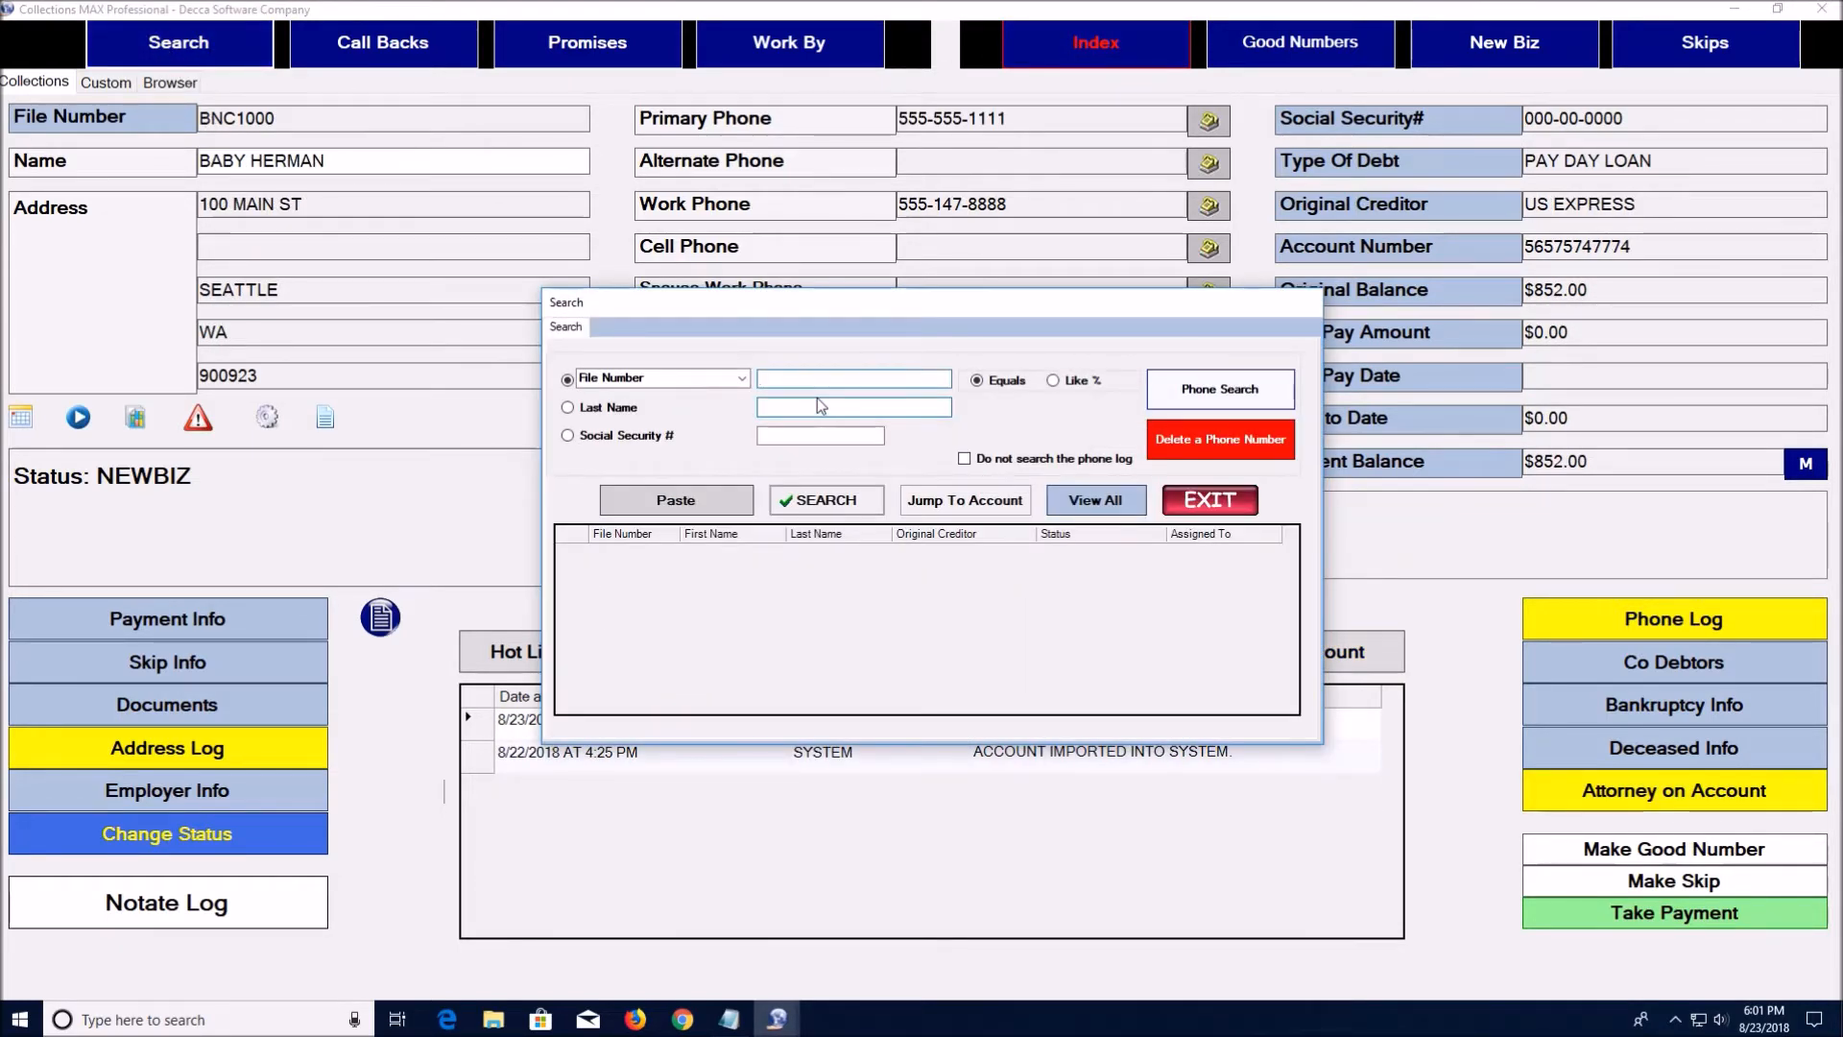
pyautogui.click(568, 437)
pyautogui.click(567, 407)
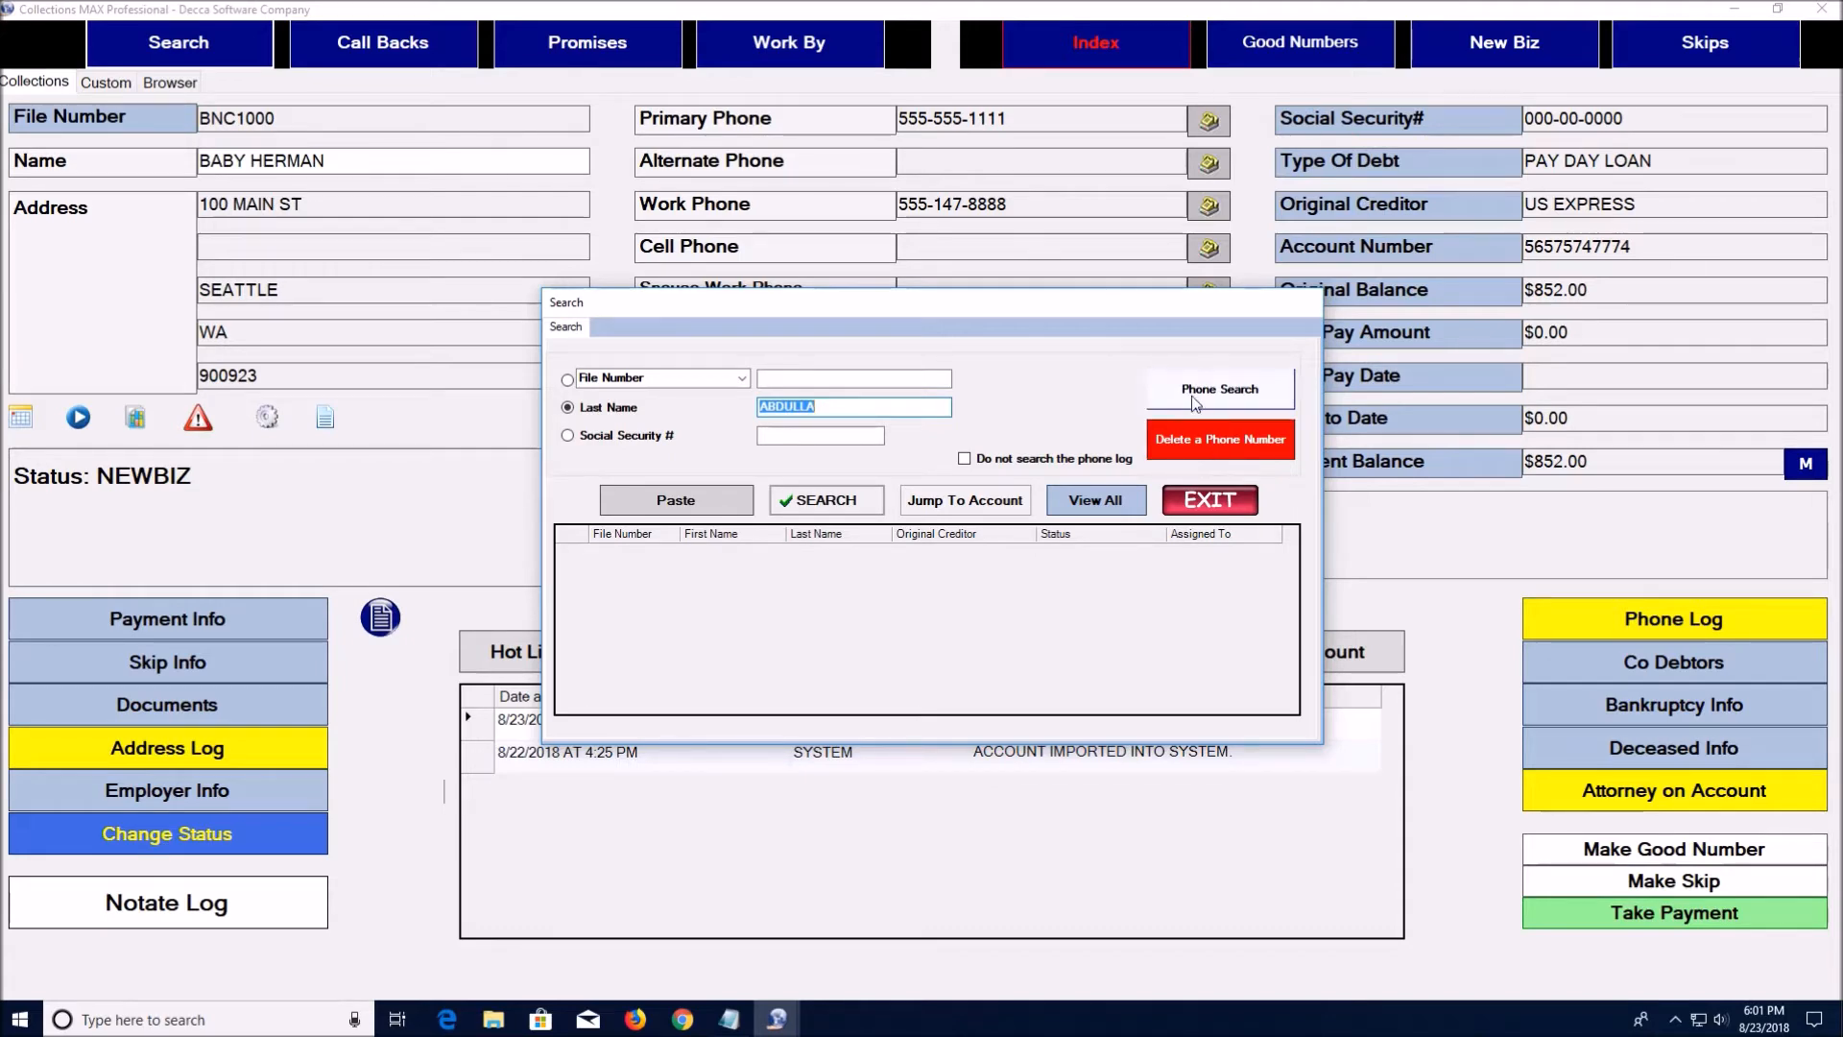
# Remove the new work phone number from the system, refresh the account, and reopen the search
pyautogui.click(1236, 440)
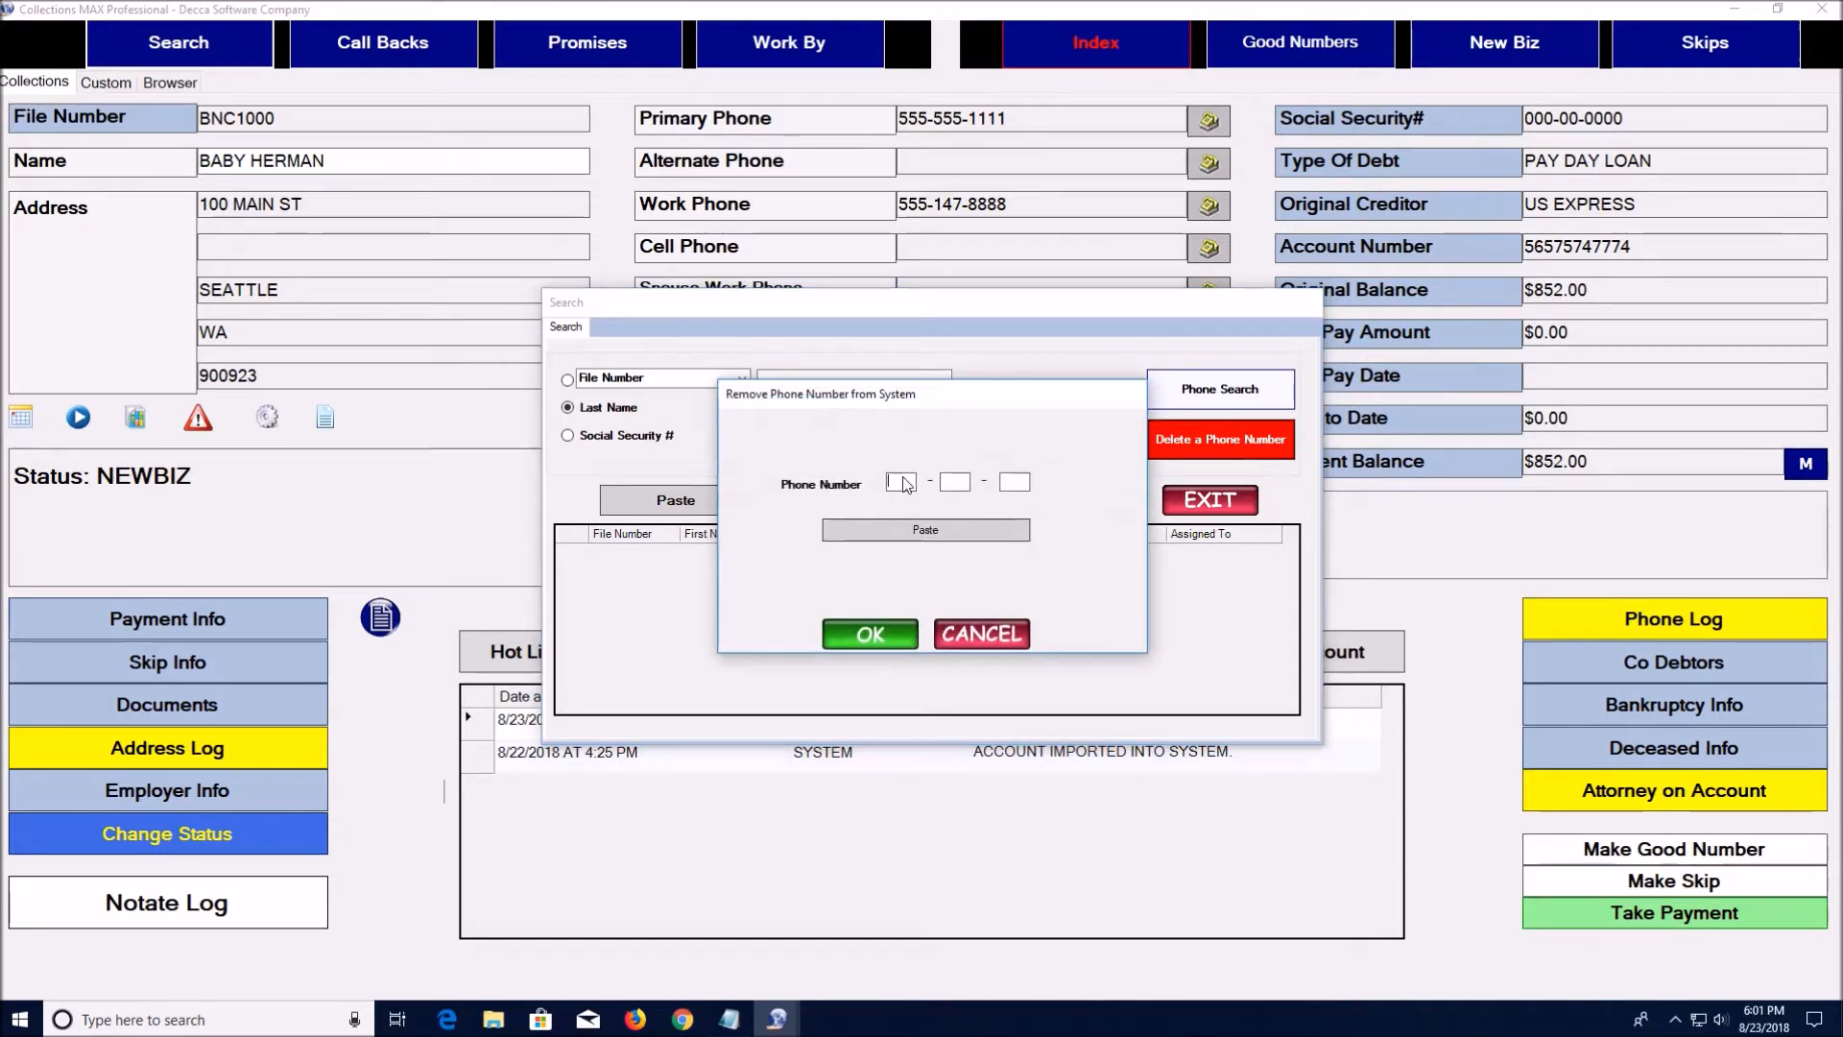
pyautogui.write('55')
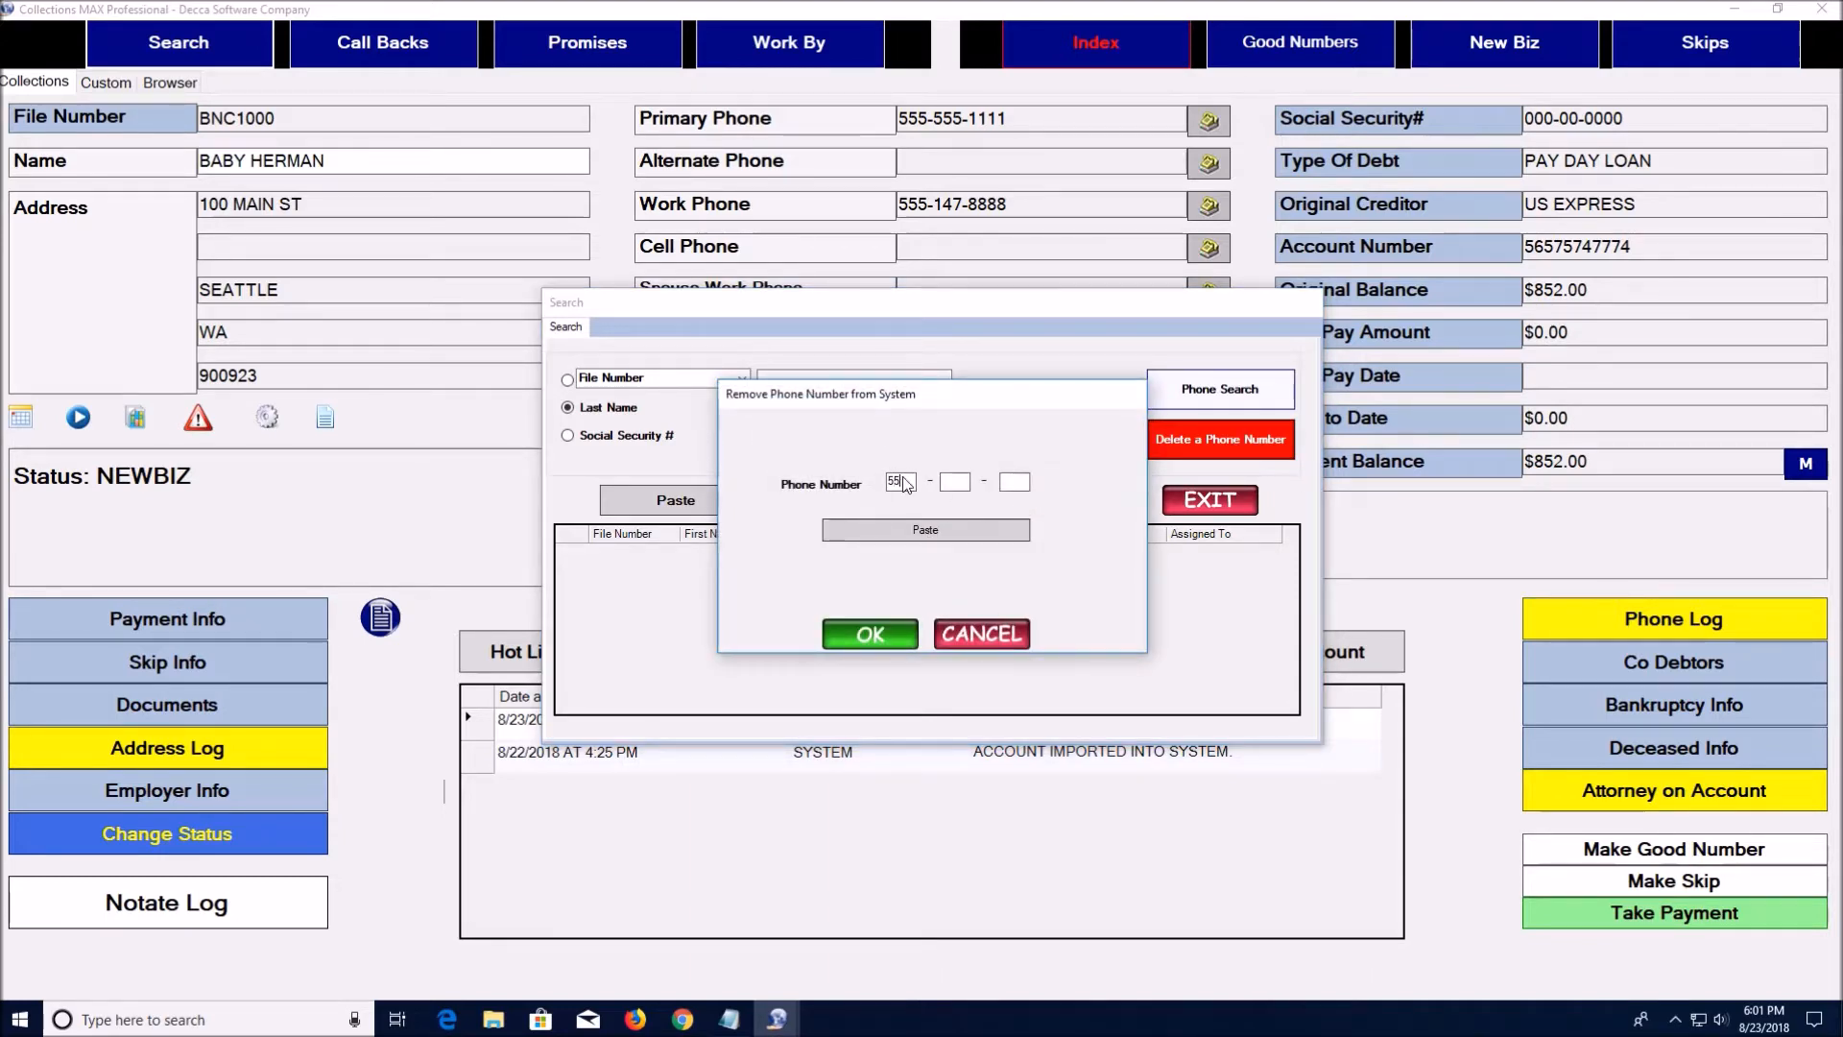
pyautogui.write('5147')
pyautogui.write('8888')
pyautogui.click(891, 633)
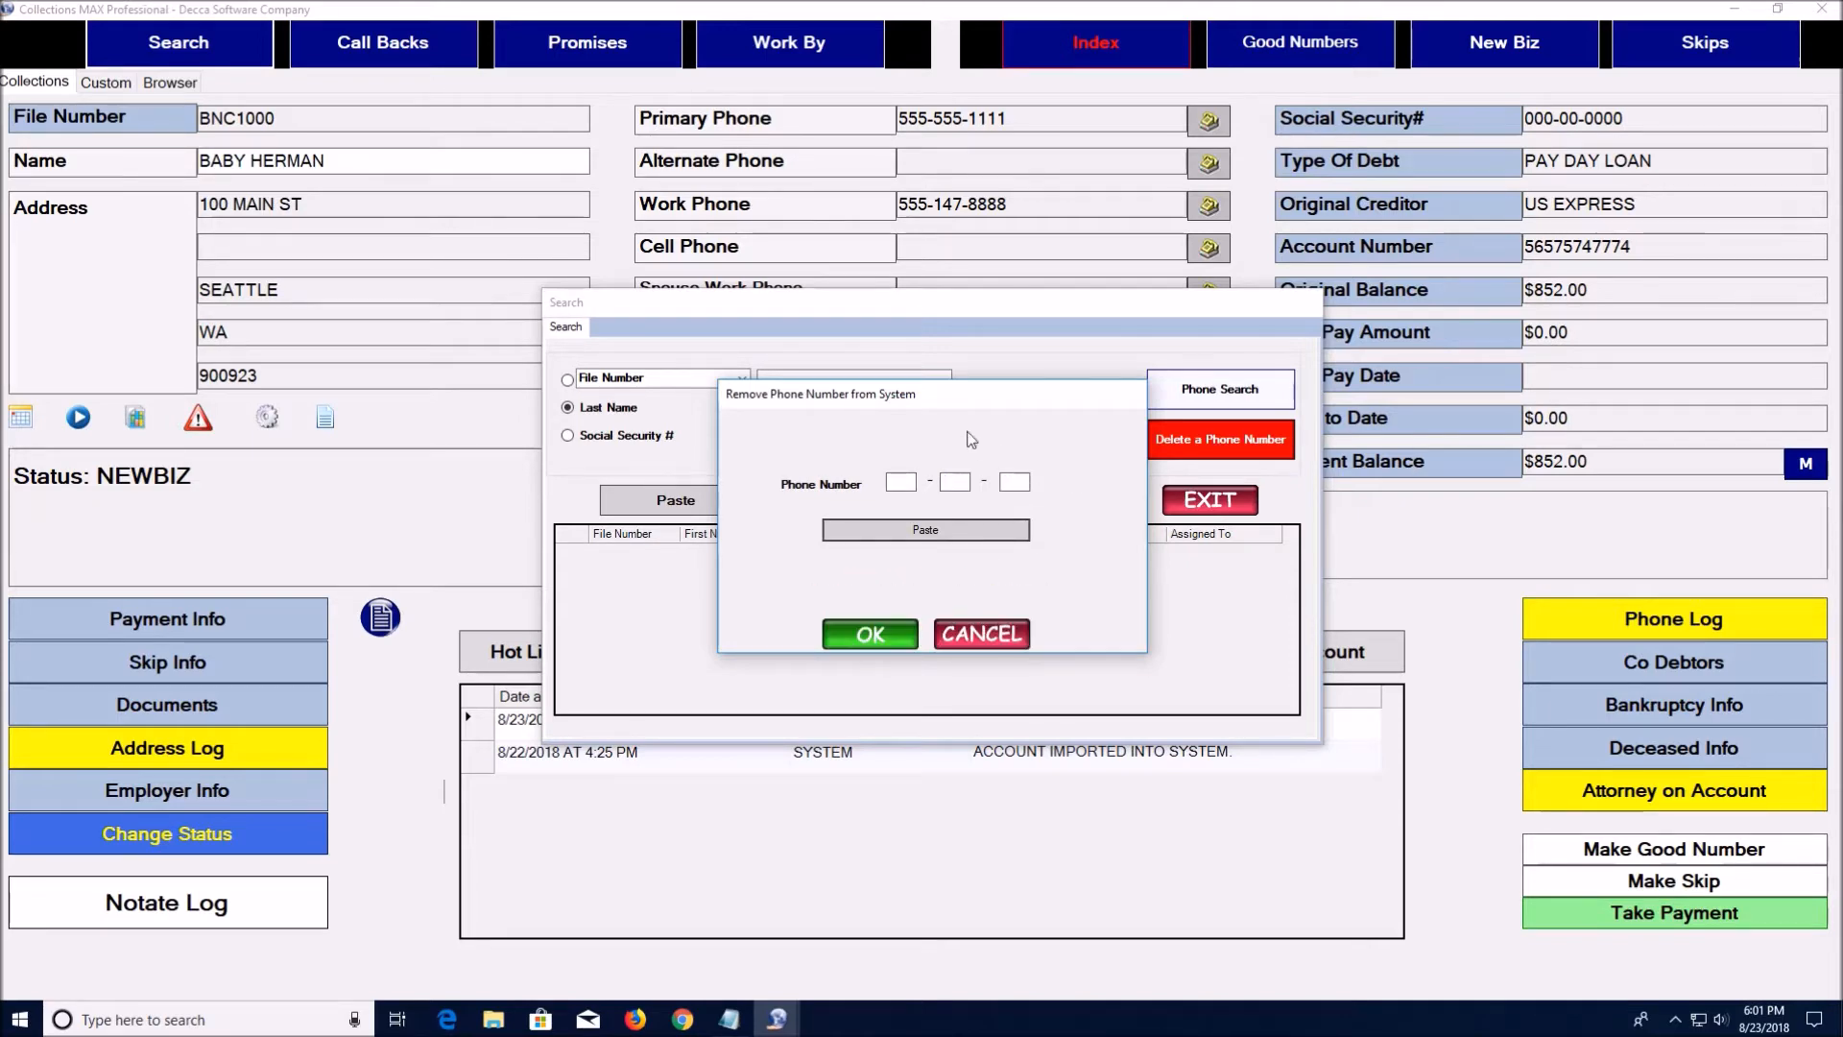
pyautogui.click(981, 634)
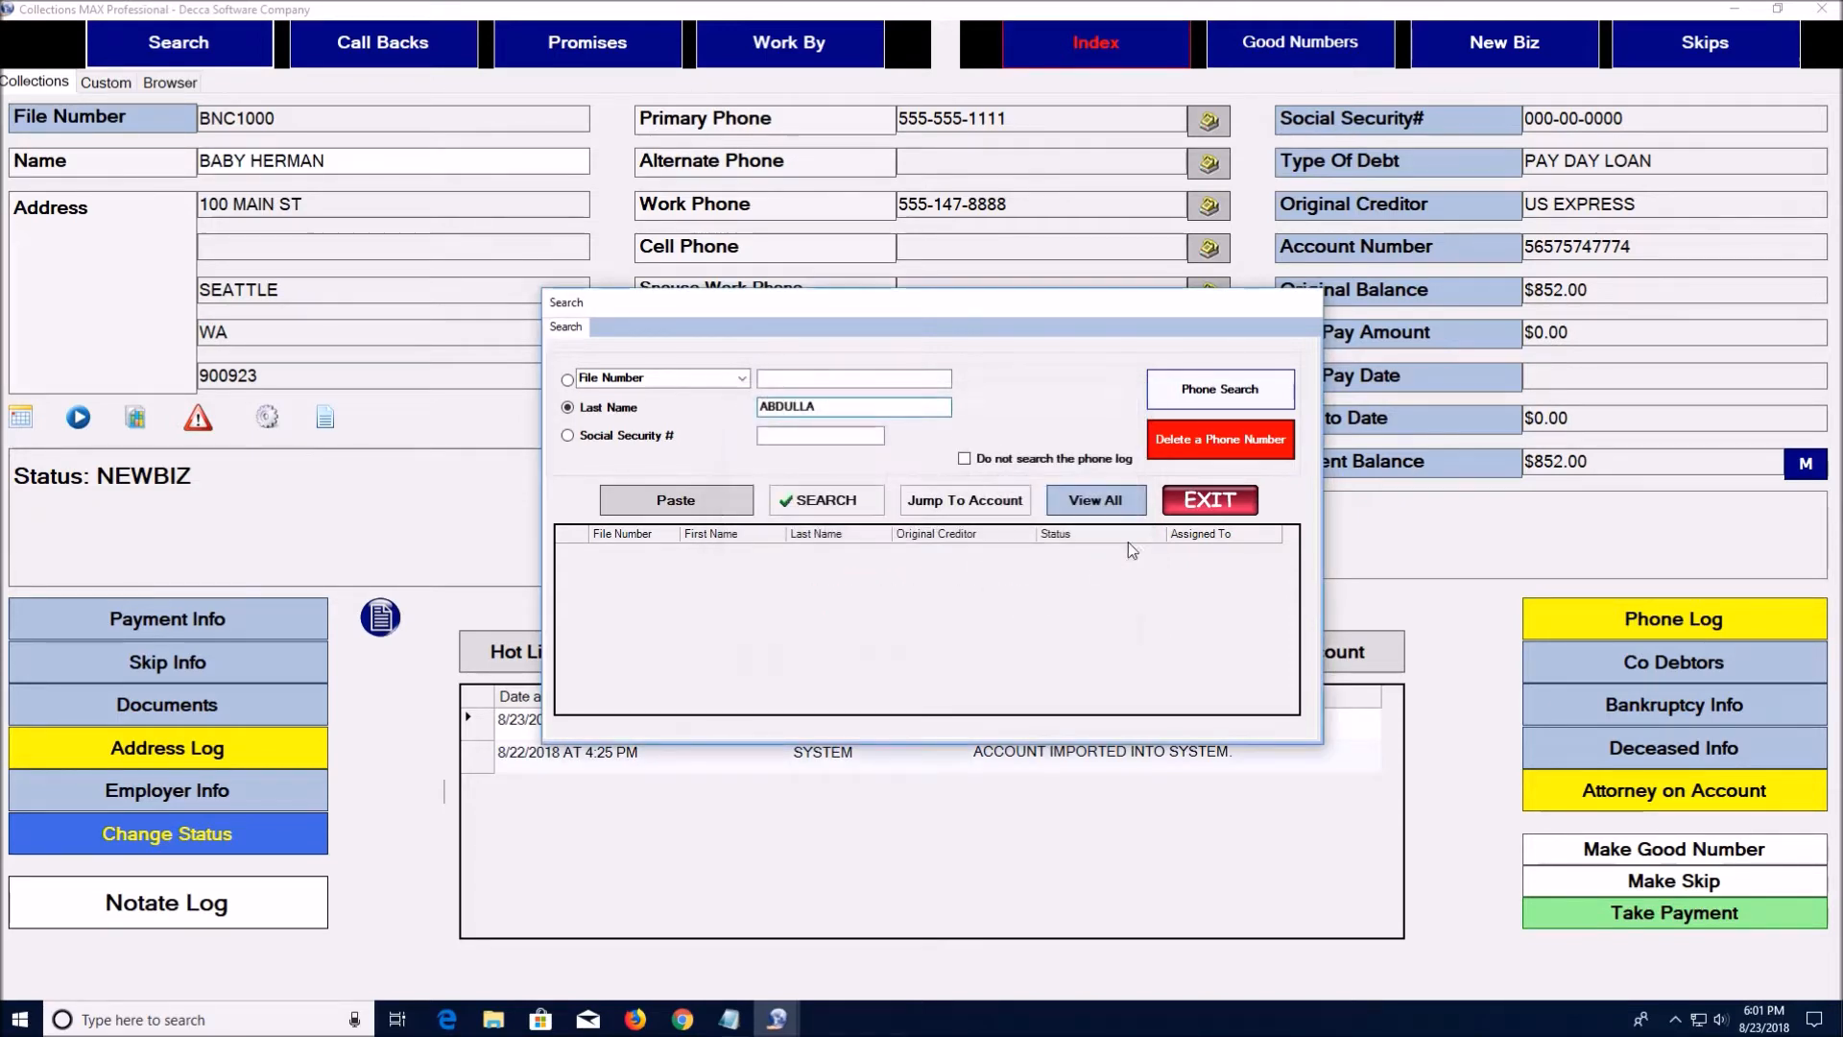
pyautogui.click(1197, 494)
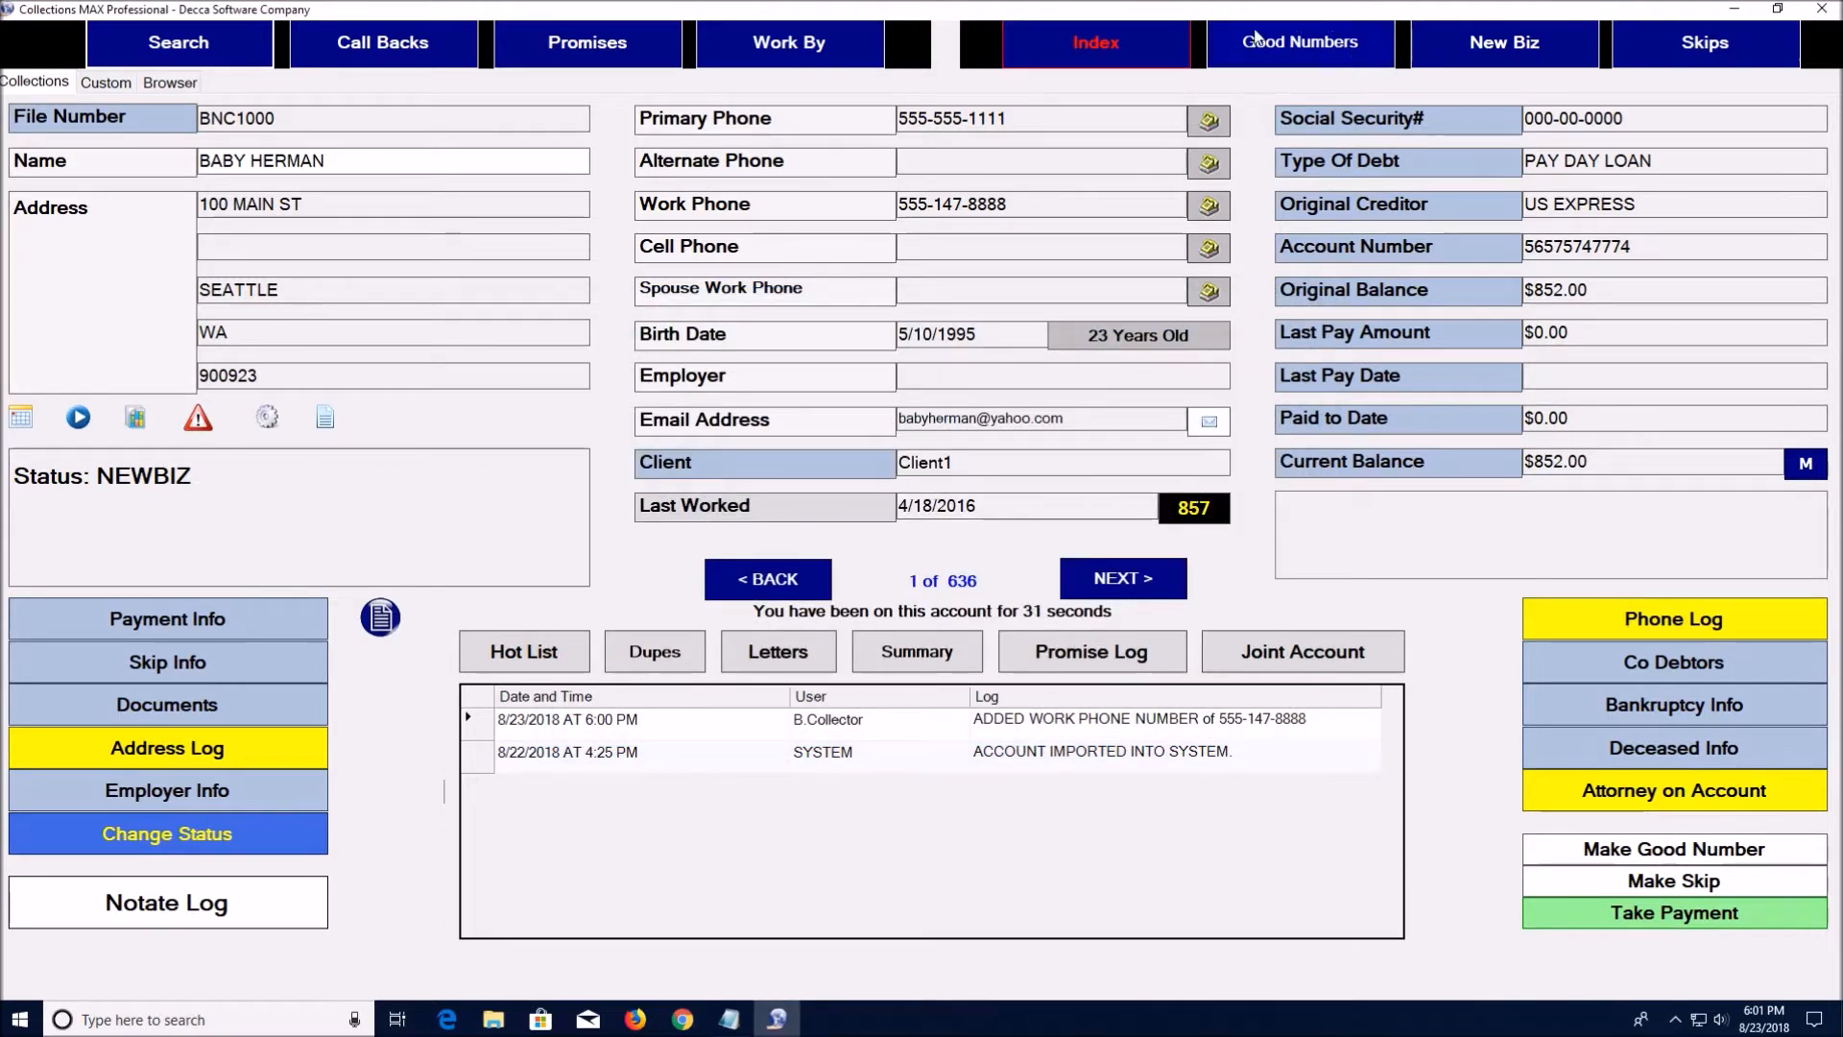
pyautogui.click(1127, 33)
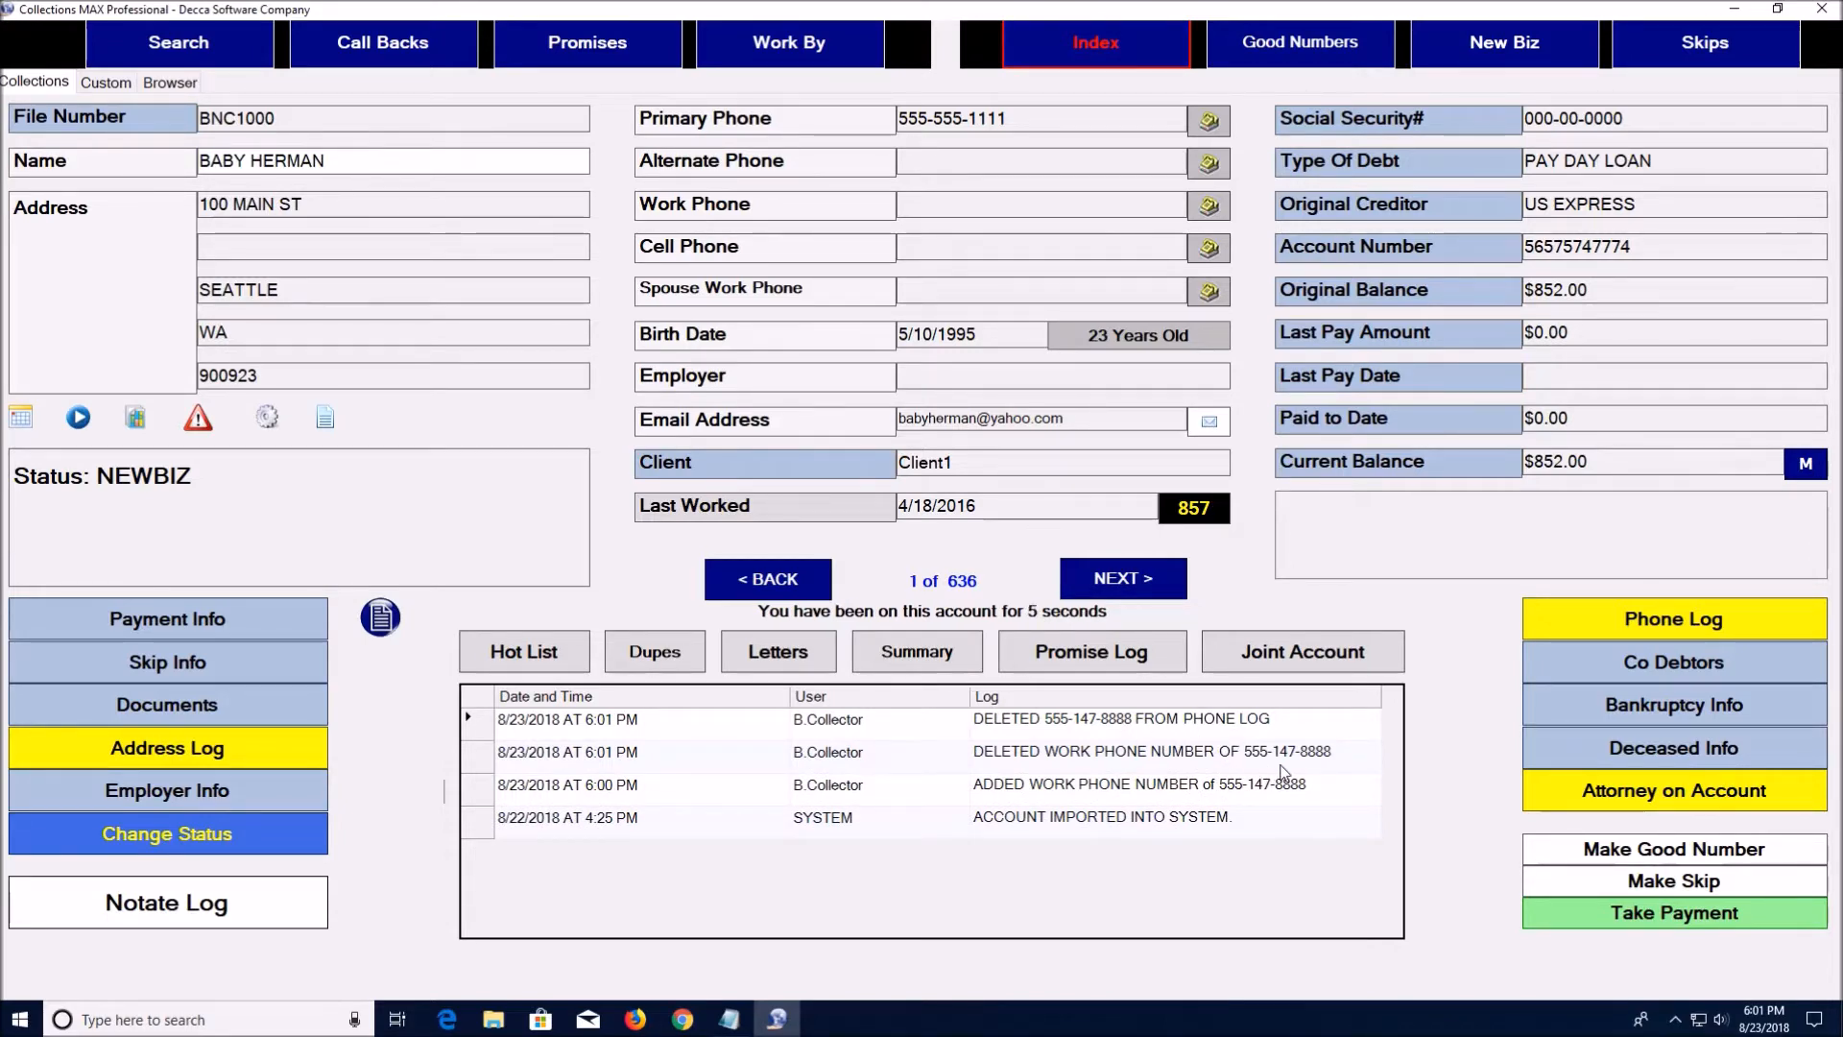
pyautogui.click(177, 46)
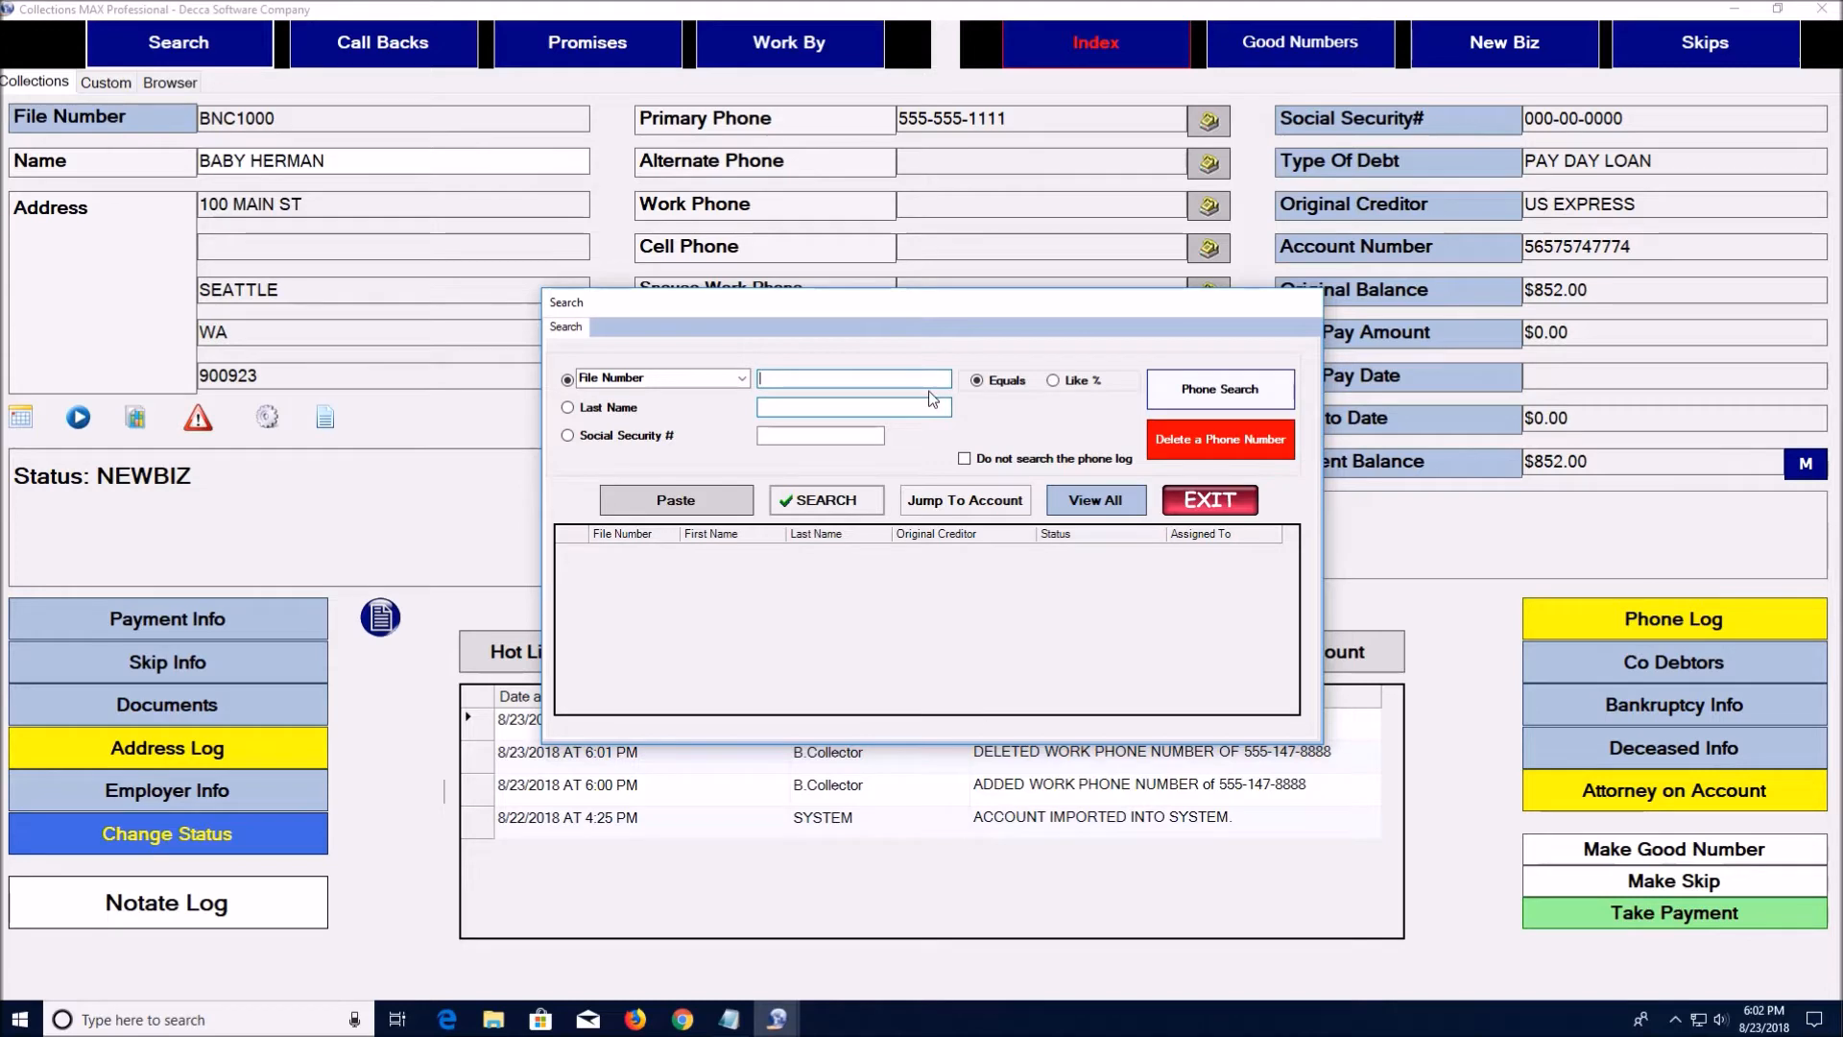
# Keep File Number as the search field, exit the search, and show the Call Backs panel
pyautogui.click(742, 379)
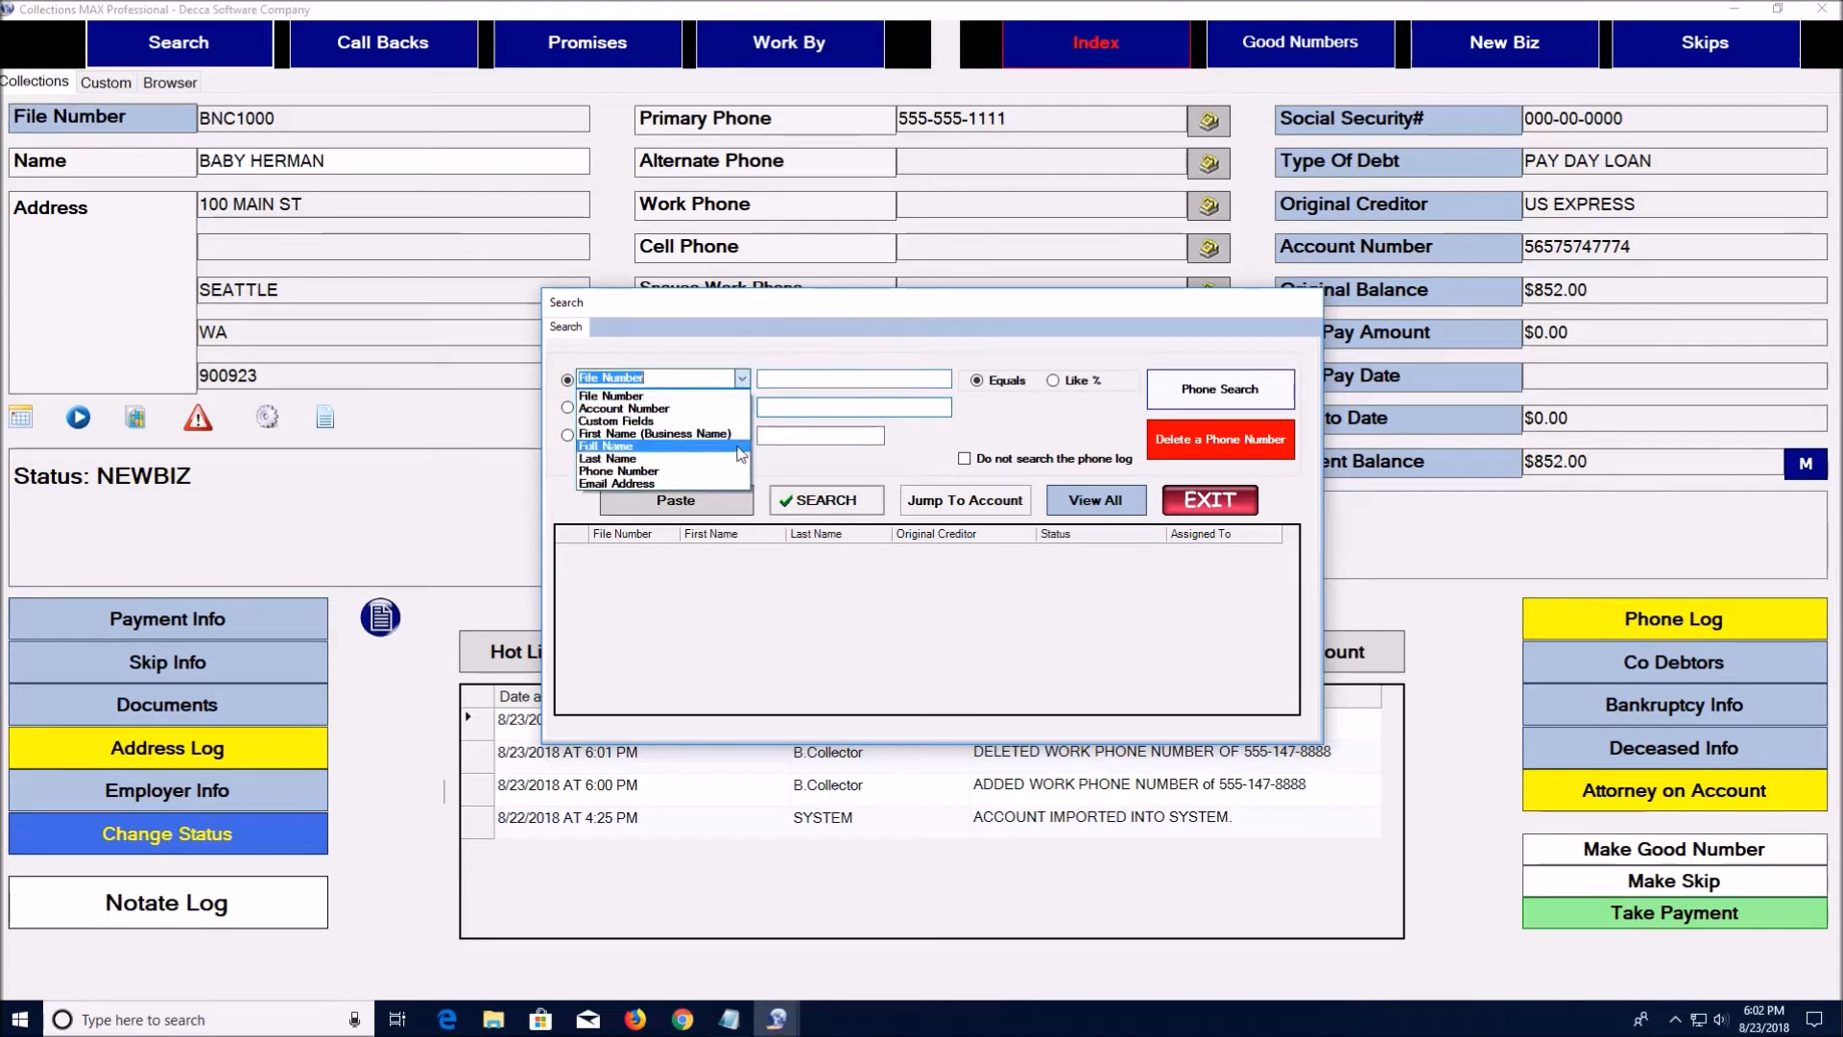
pyautogui.click(742, 378)
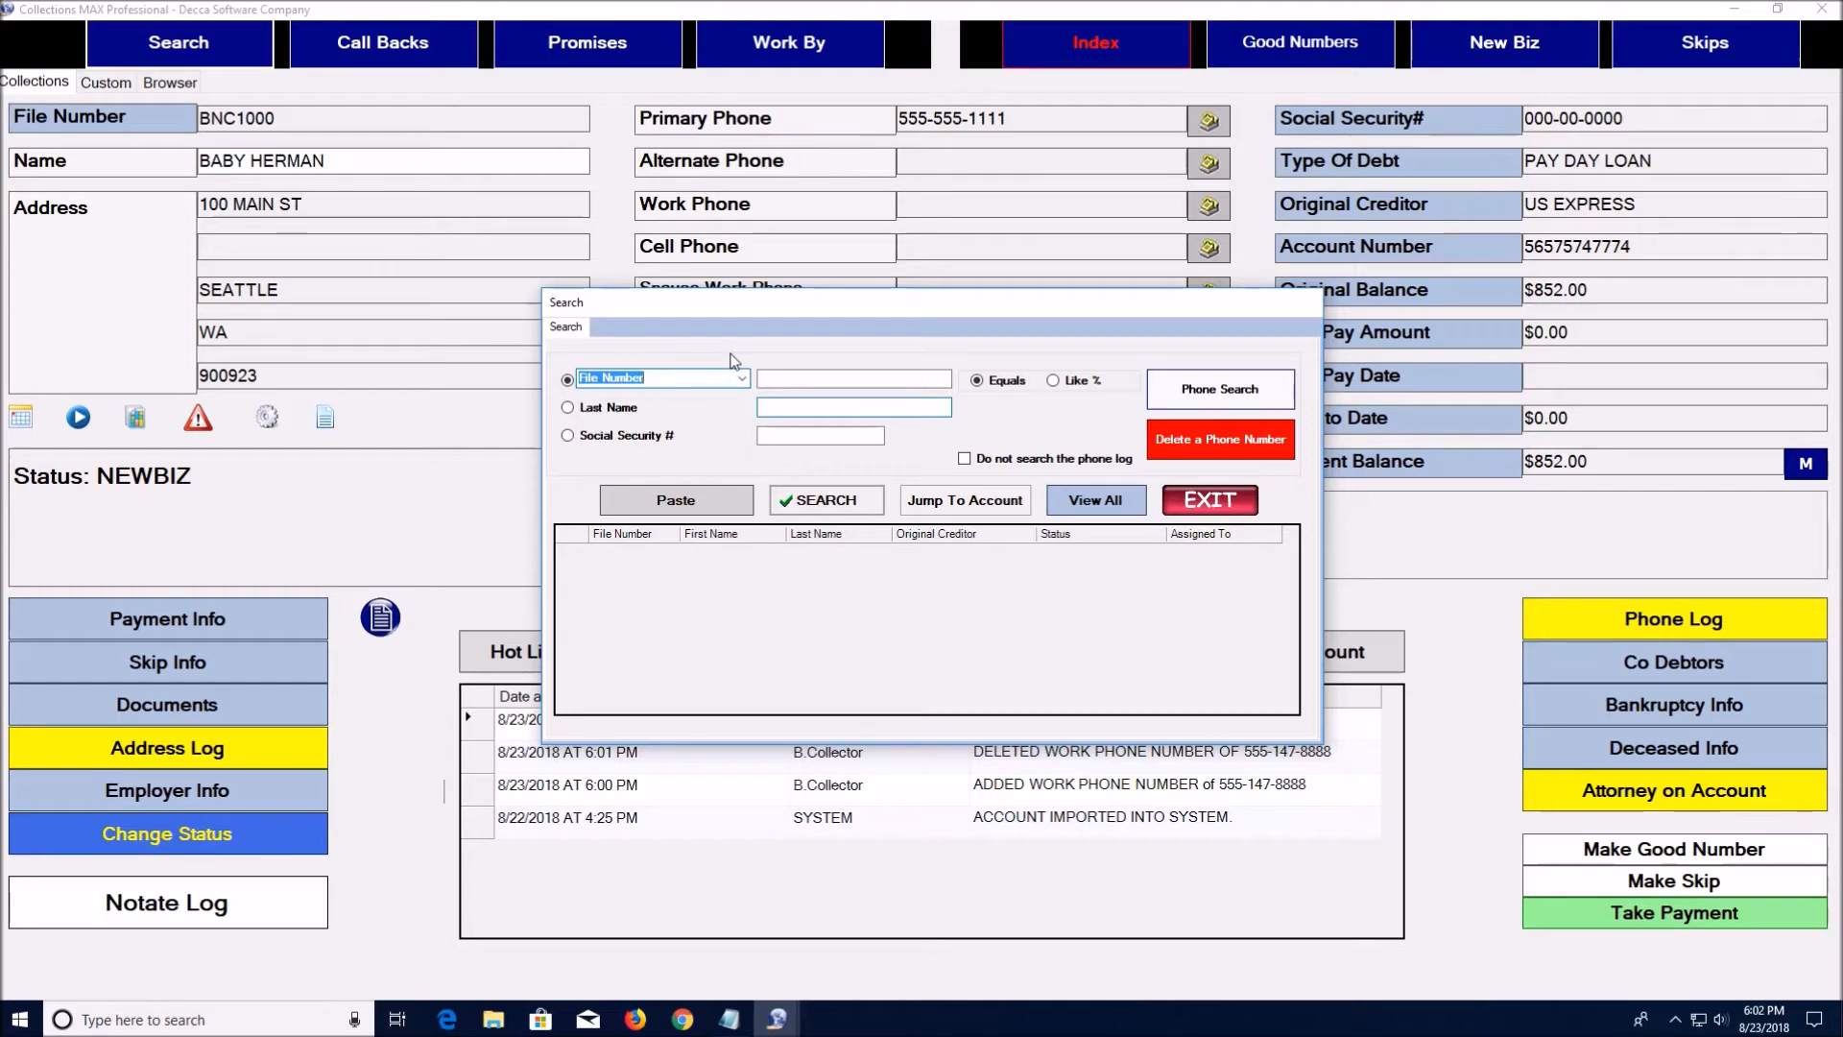
pyautogui.click(1214, 505)
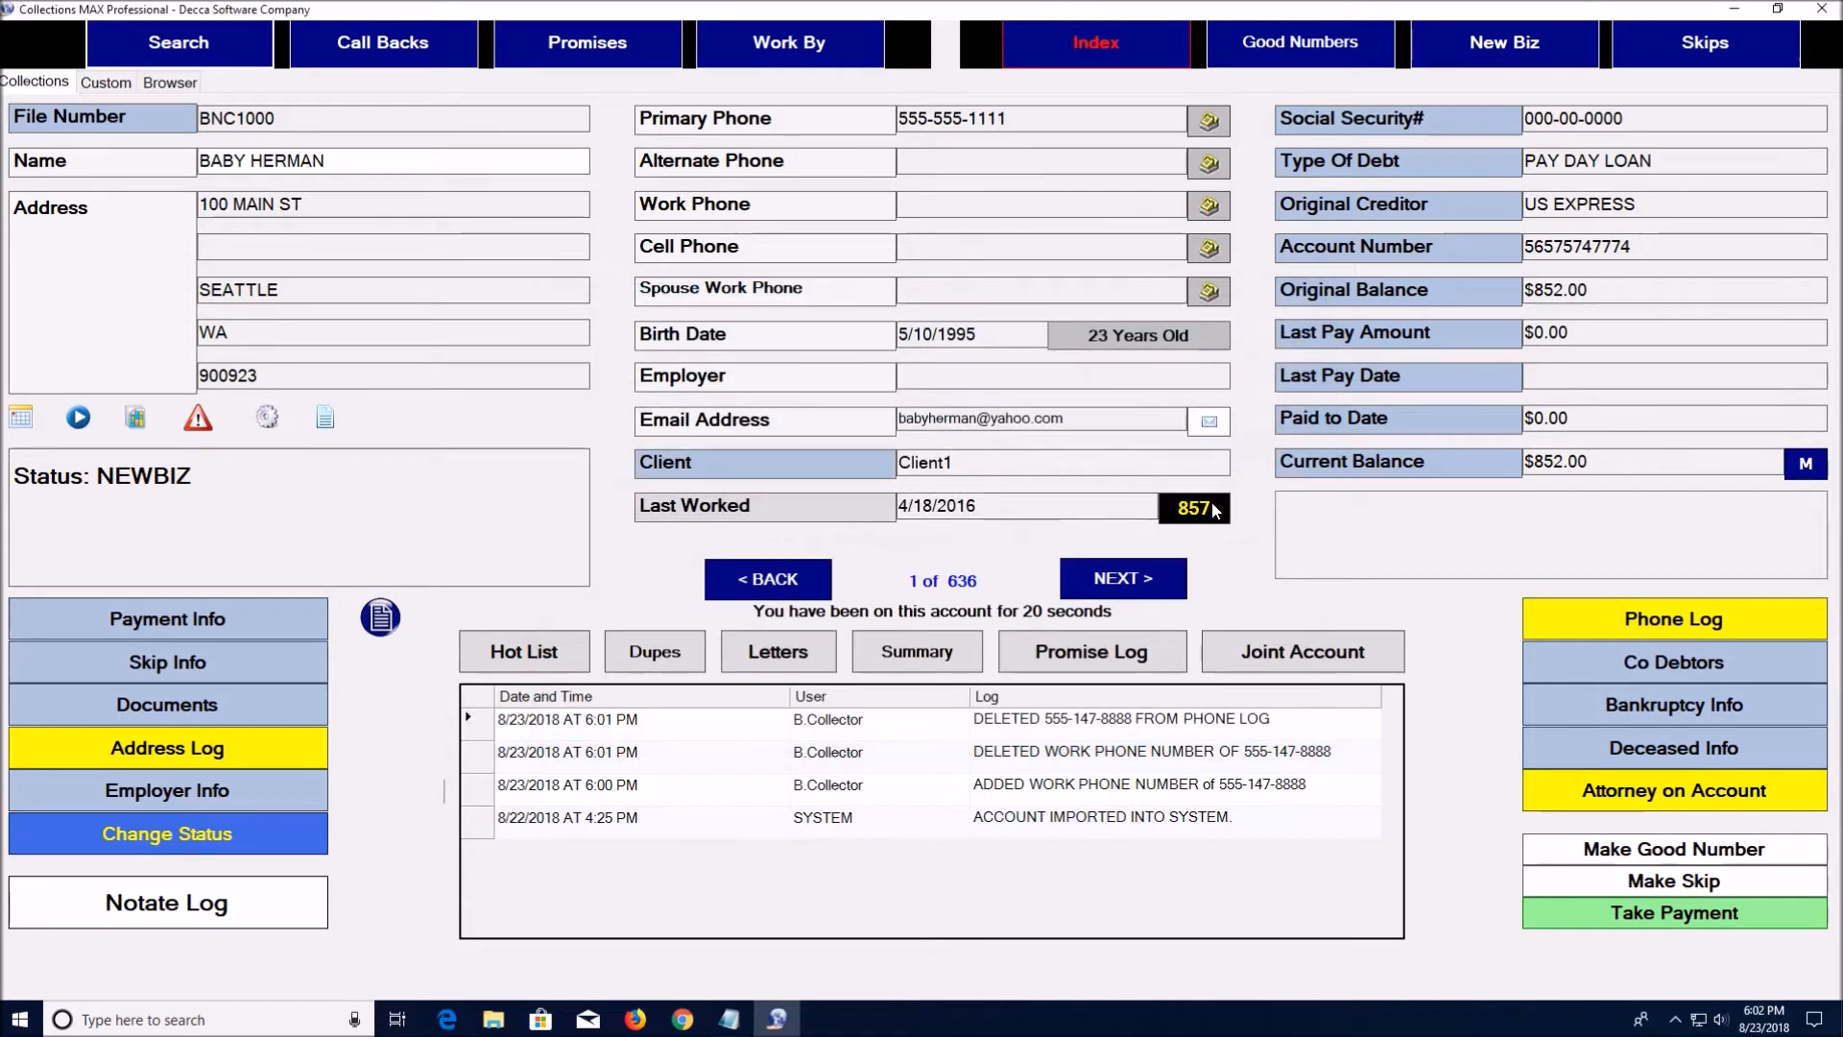
pyautogui.click(374, 41)
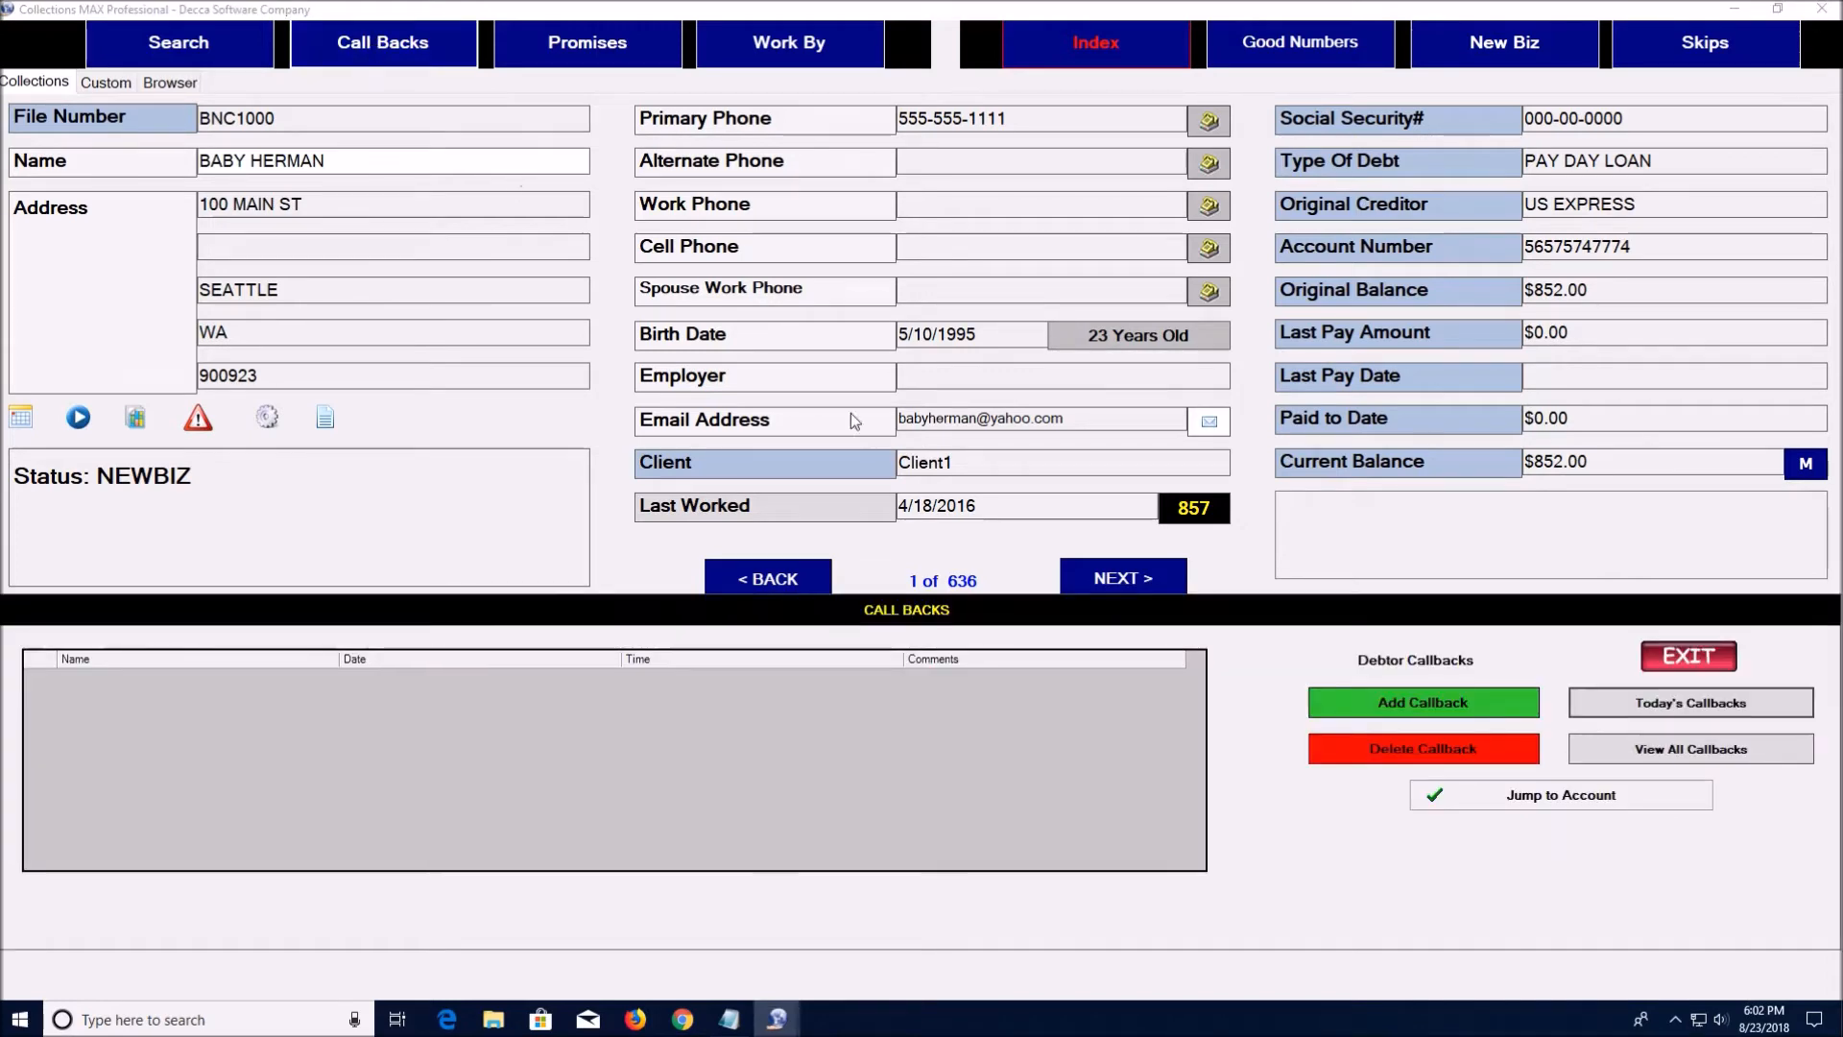
# View all scheduled callbacks, then start a new callback for the current debtor
pyautogui.click(1622, 749)
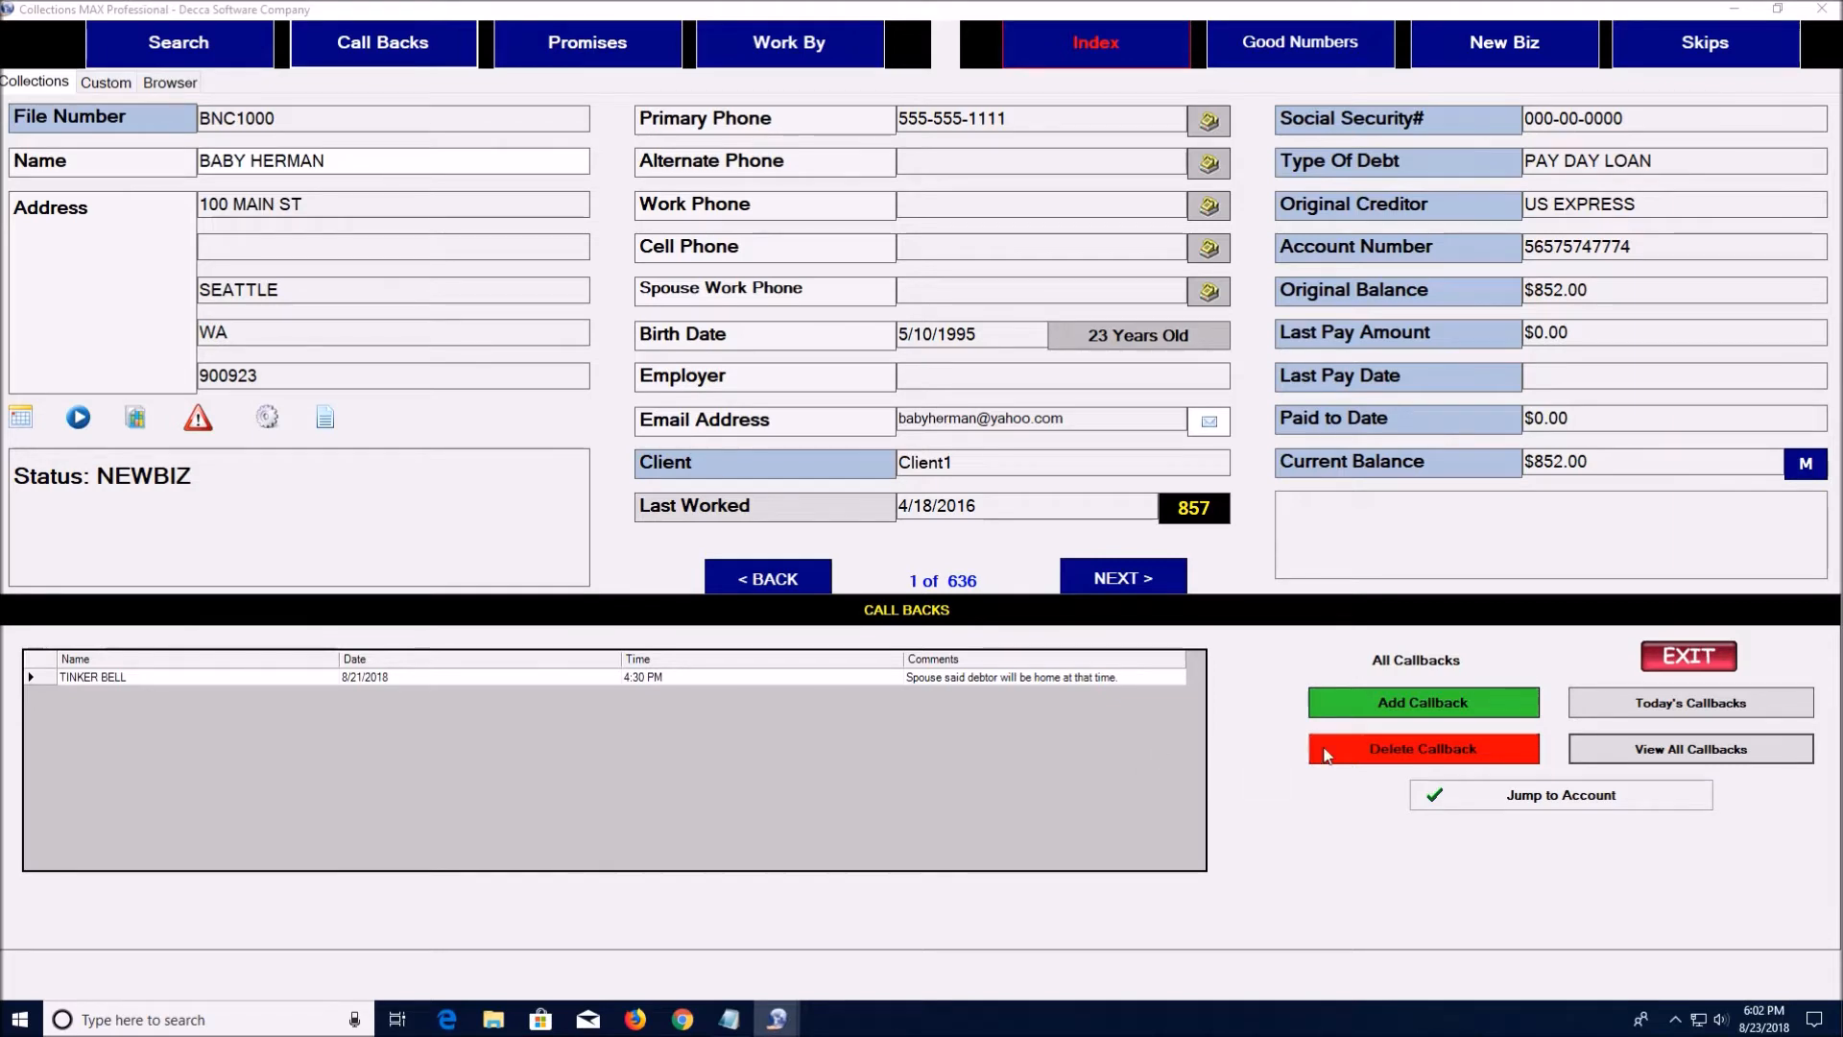
pyautogui.click(1365, 709)
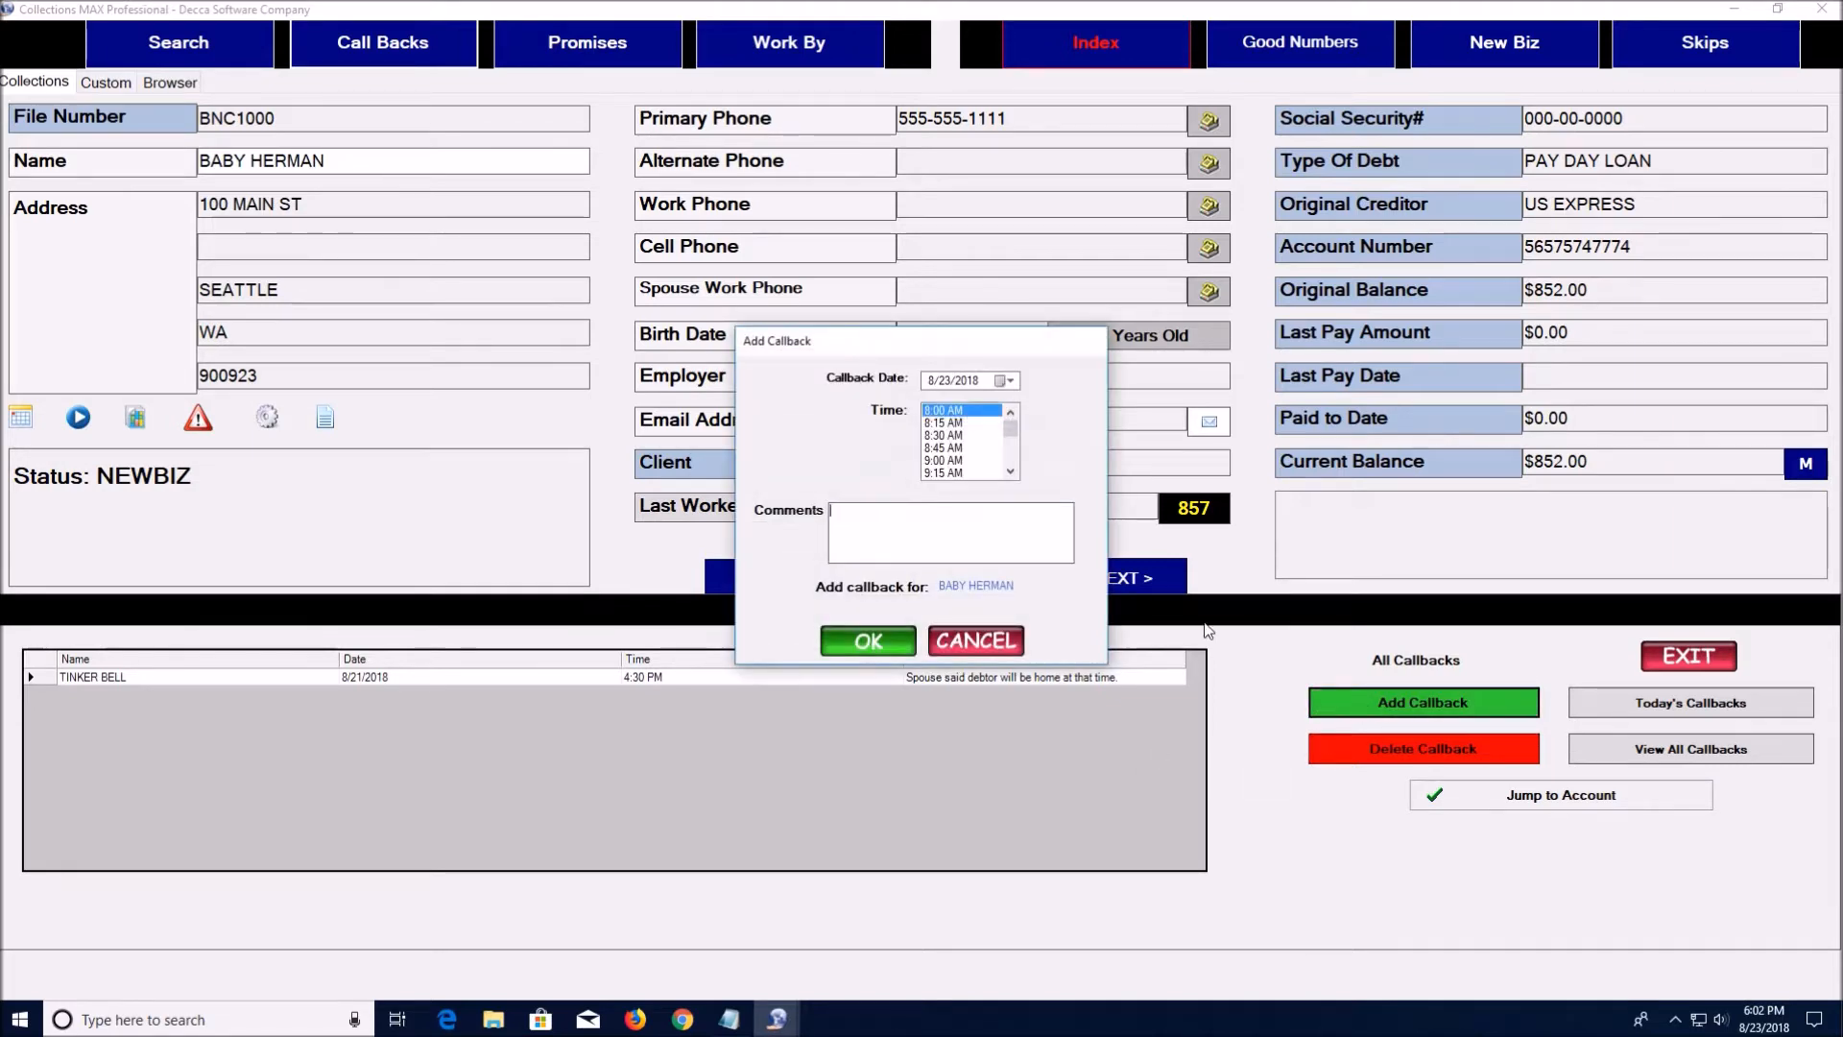
# Save a 3:15 PM callback with comment 'se daid debtor will be home at that time.'
pyautogui.scroll(-6, 1015, 437)
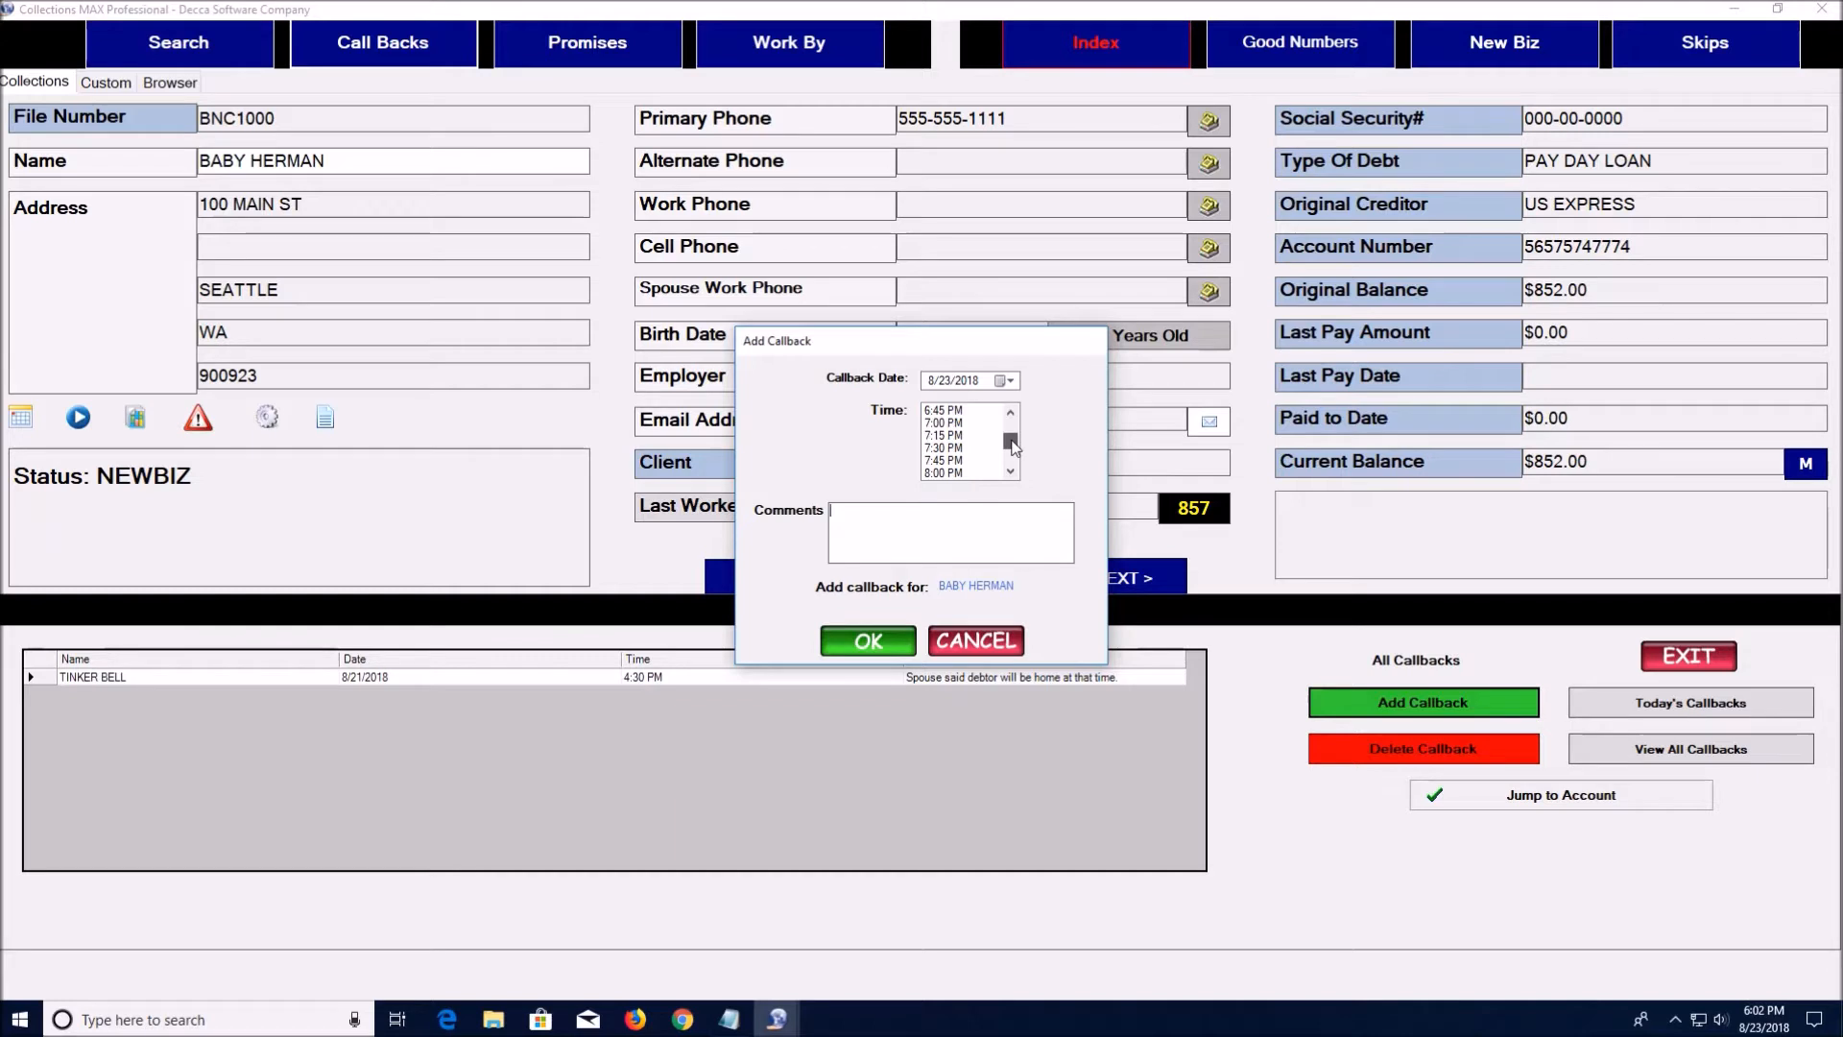
pyautogui.click(1010, 471)
pyautogui.click(1010, 470)
pyautogui.click(1010, 470)
pyautogui.click(1010, 470)
pyautogui.click(1010, 470)
pyautogui.click(1010, 470)
pyautogui.click(1010, 470)
pyautogui.click(1010, 471)
pyautogui.click(969, 461)
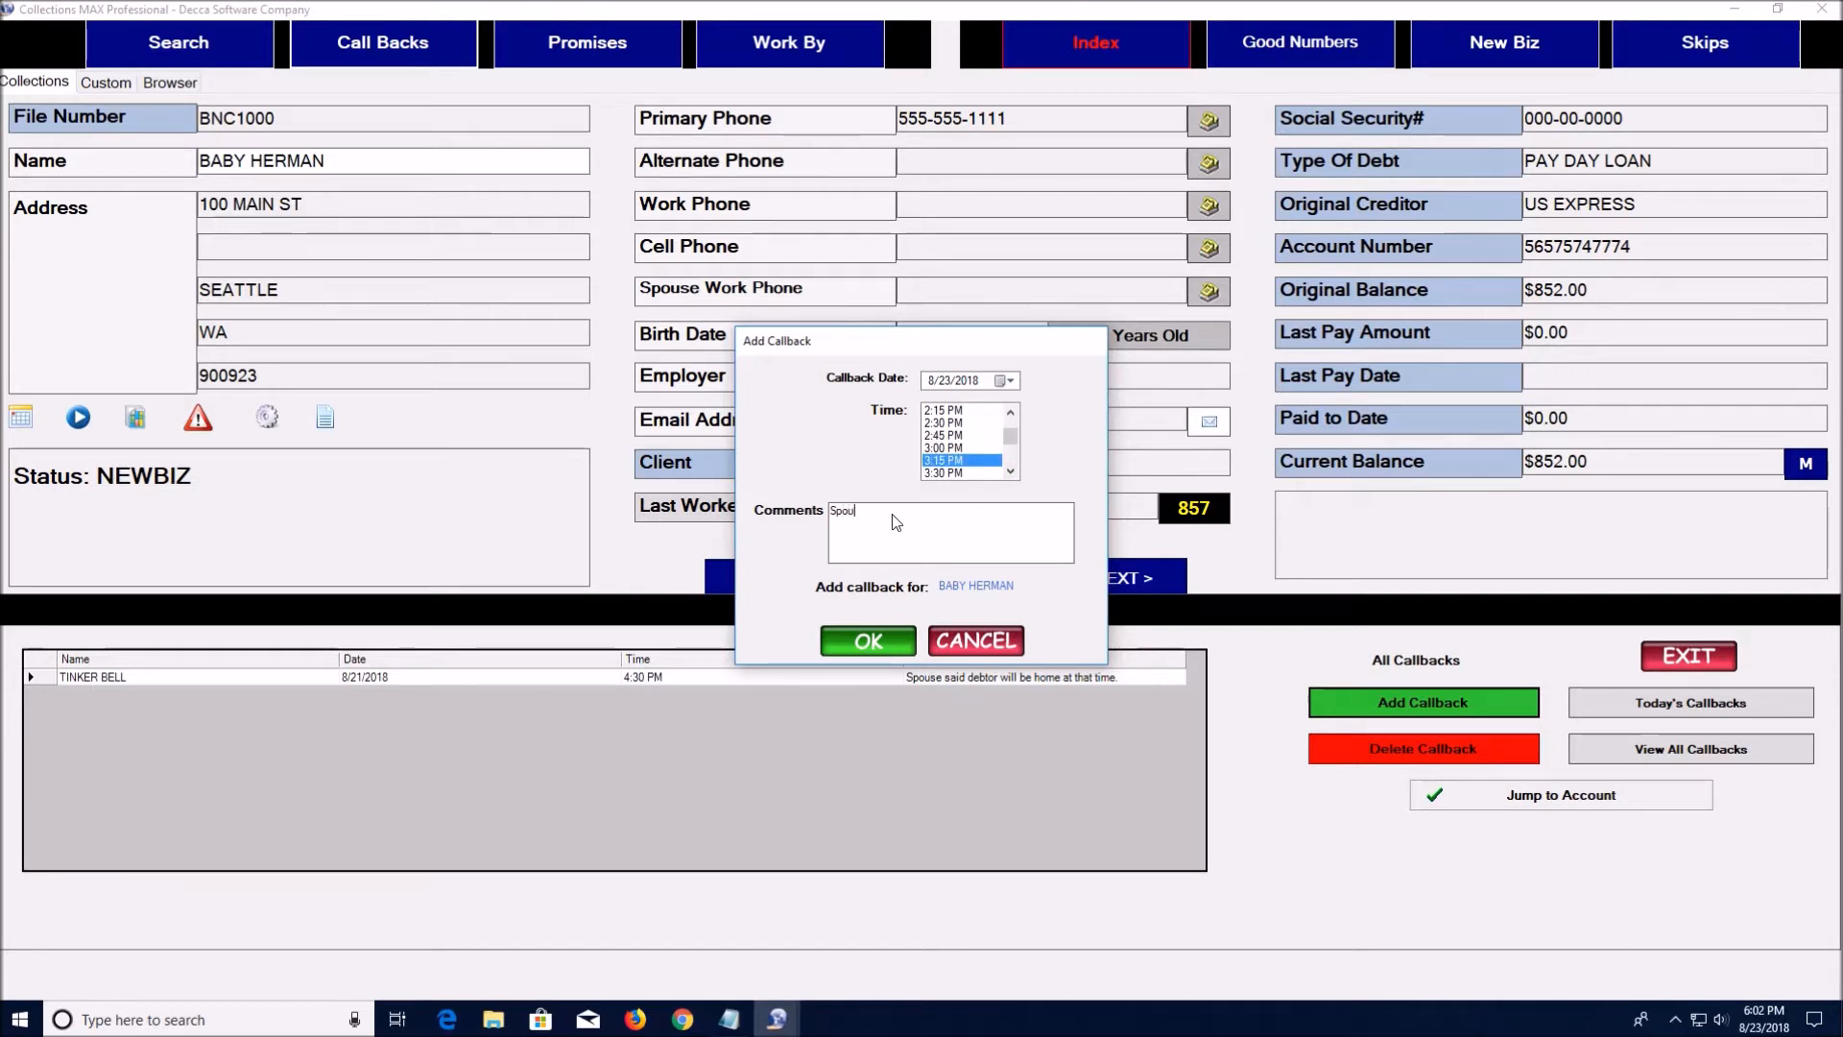
pyautogui.write('se d')
pyautogui.write('aid de')
pyautogui.write('bto')
pyautogui.write('r will b')
pyautogui.write('e home at that')
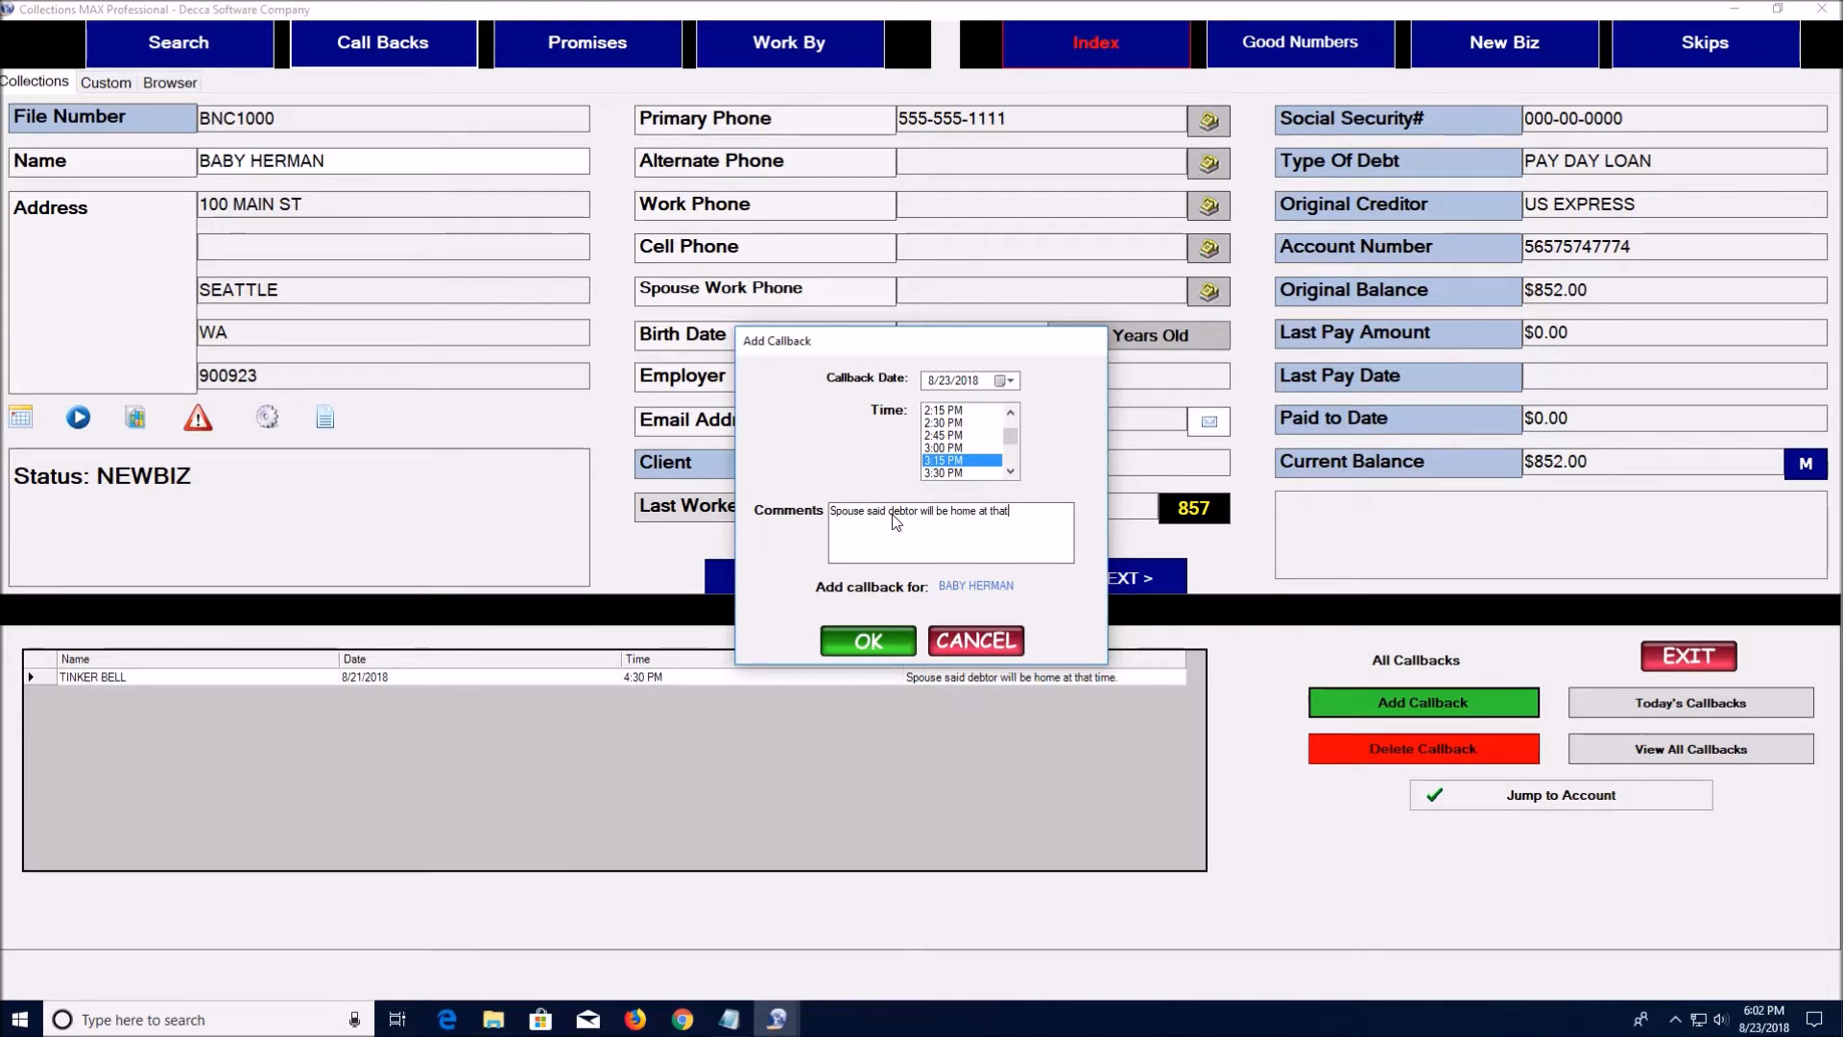
pyautogui.write(' time.')
pyautogui.click(876, 638)
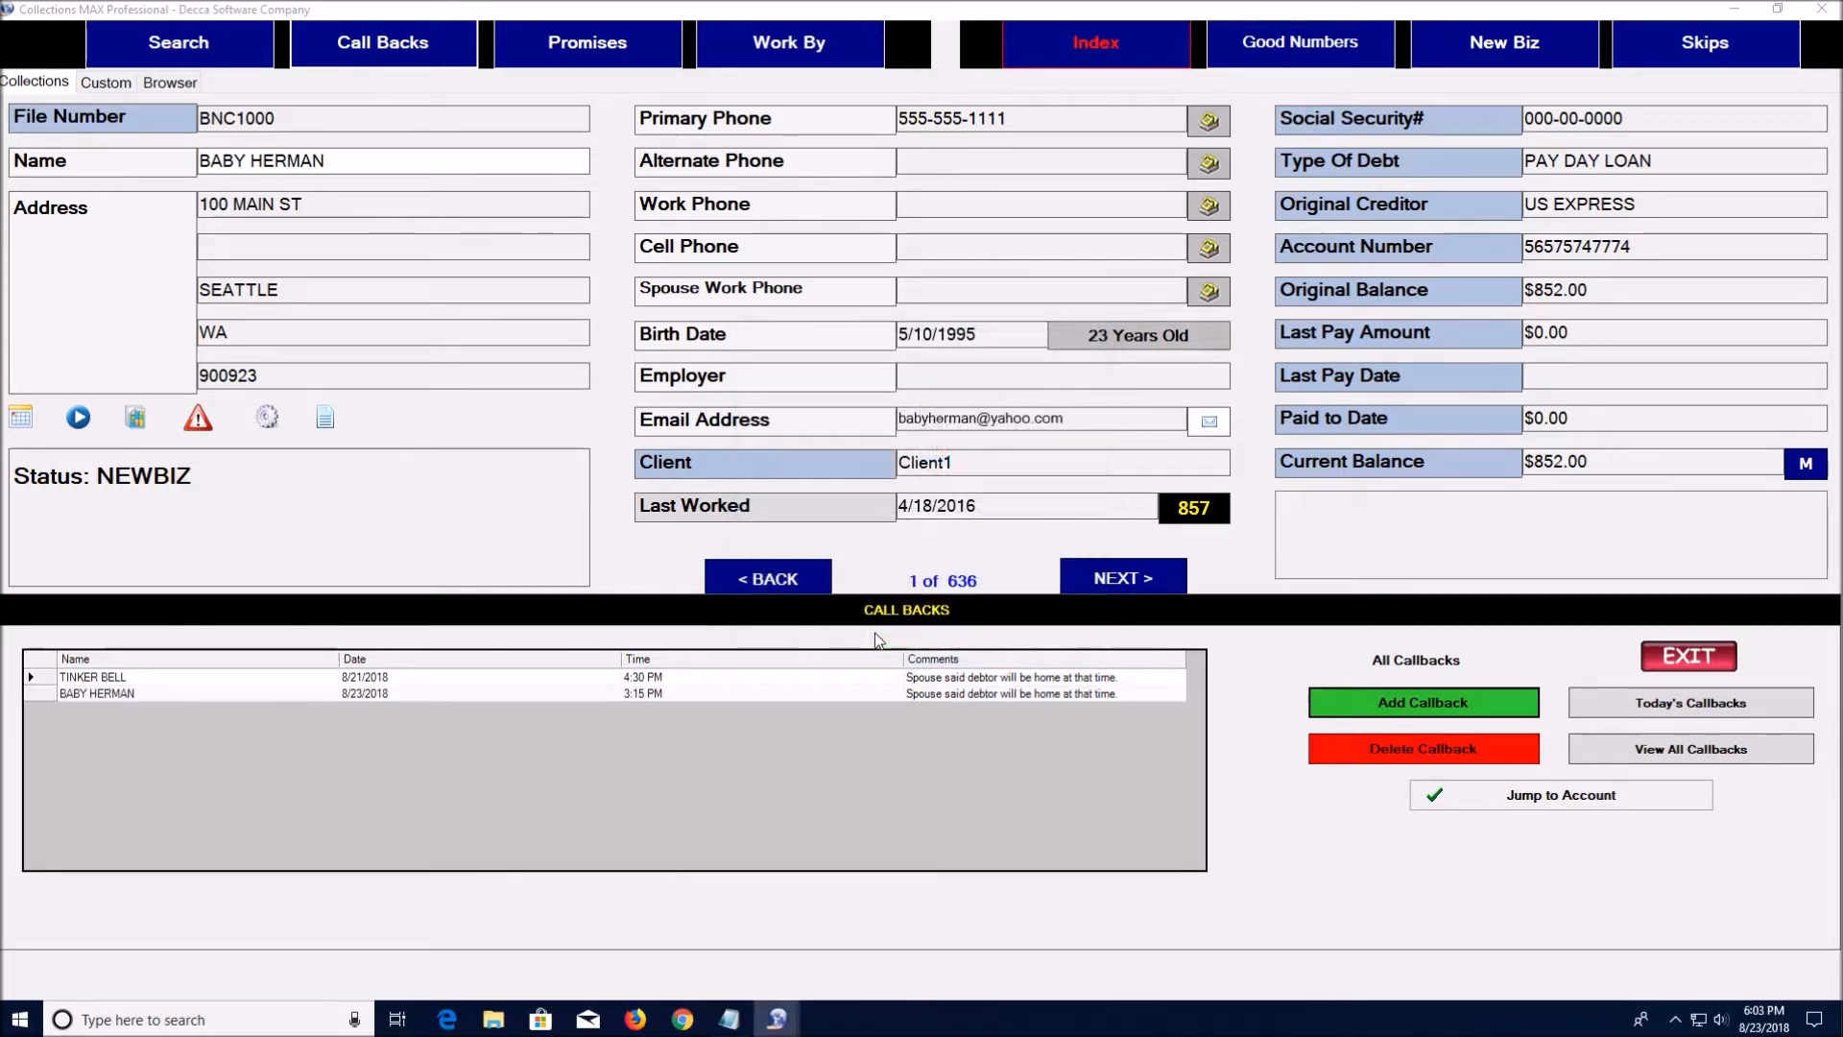
pyautogui.click(38, 691)
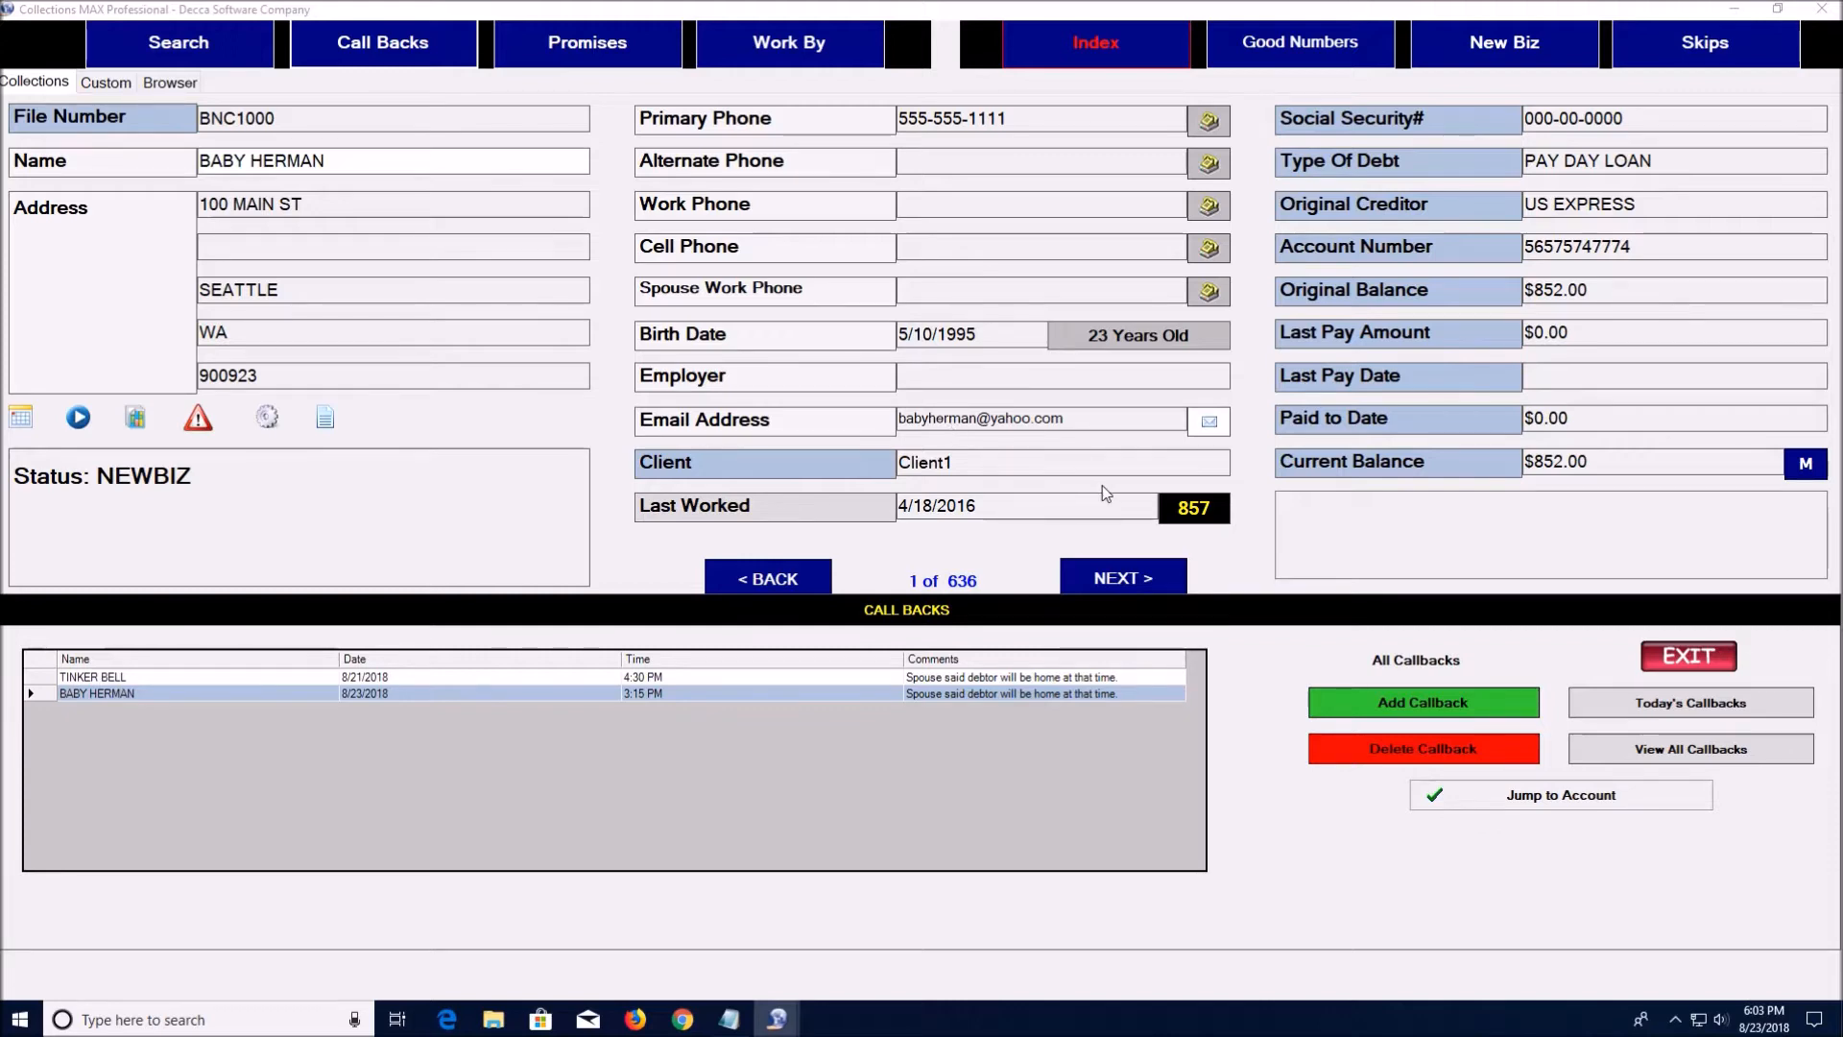
# Delete the 3:15 PM callback from today's list, exit callbacks, and switch to Promises
pyautogui.click(1661, 708)
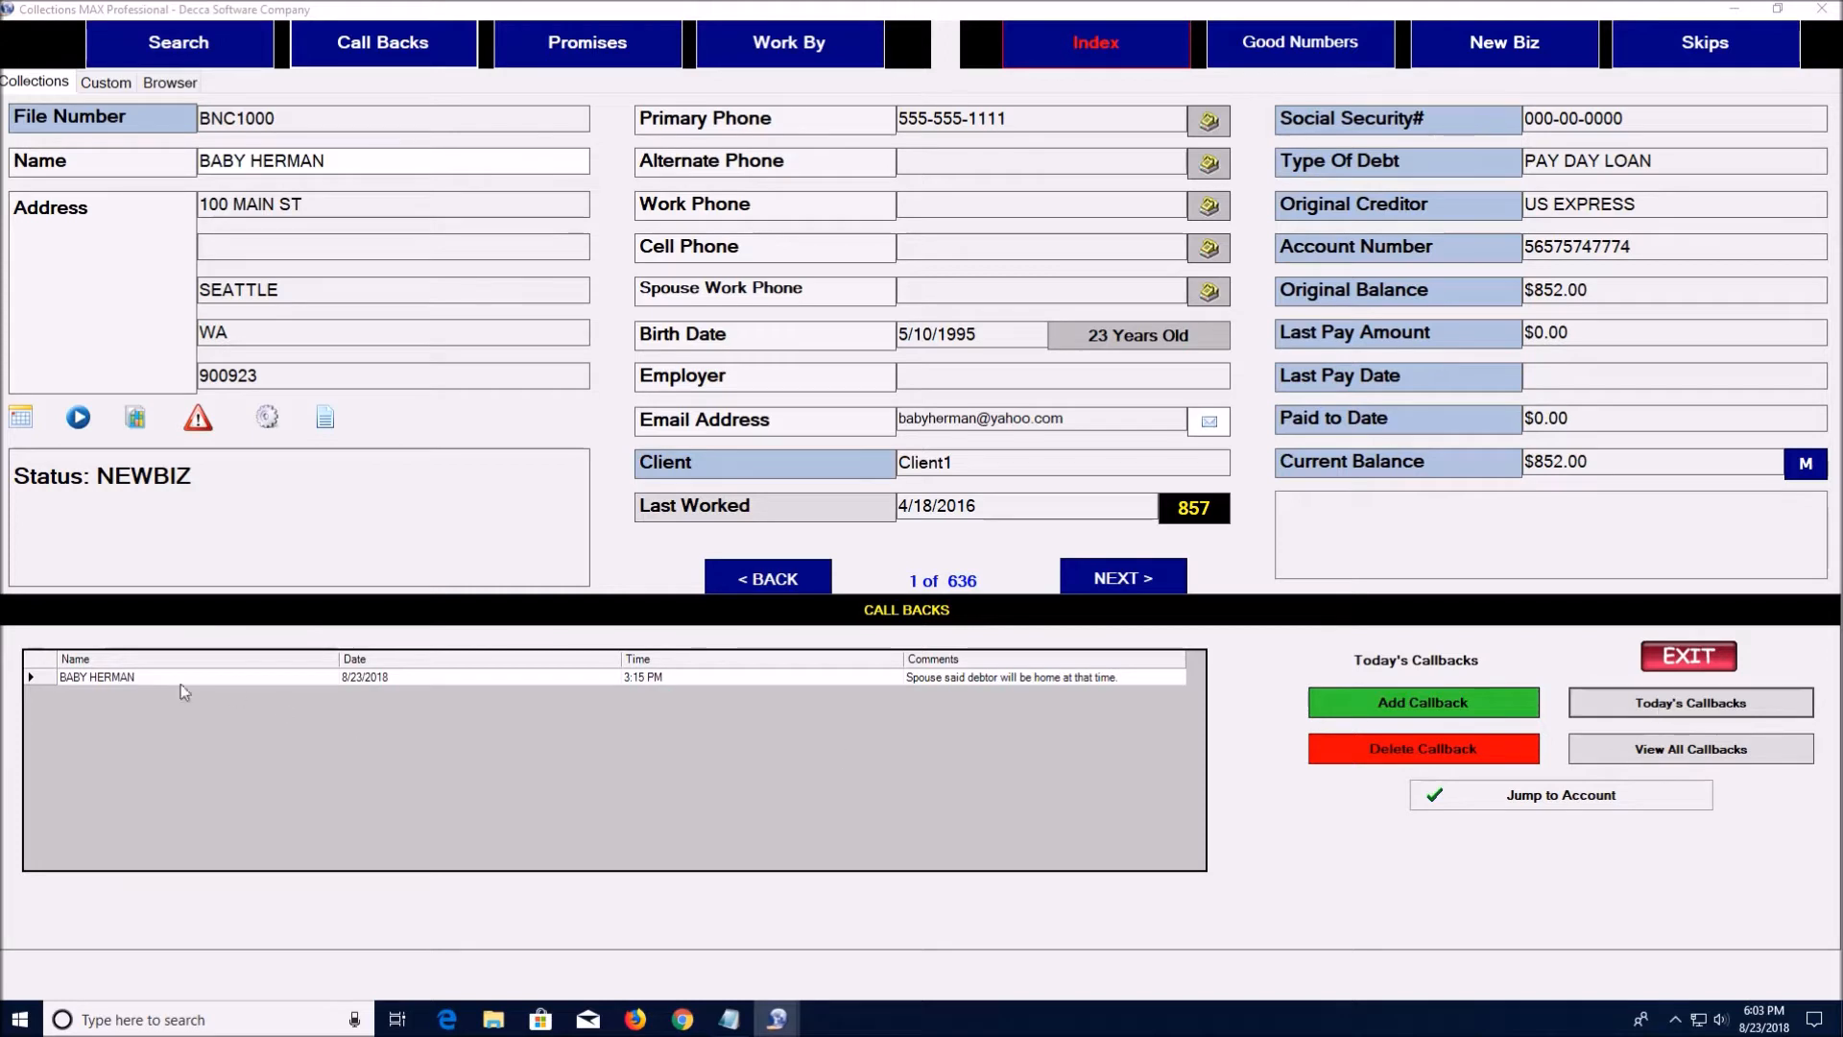
pyautogui.click(44, 678)
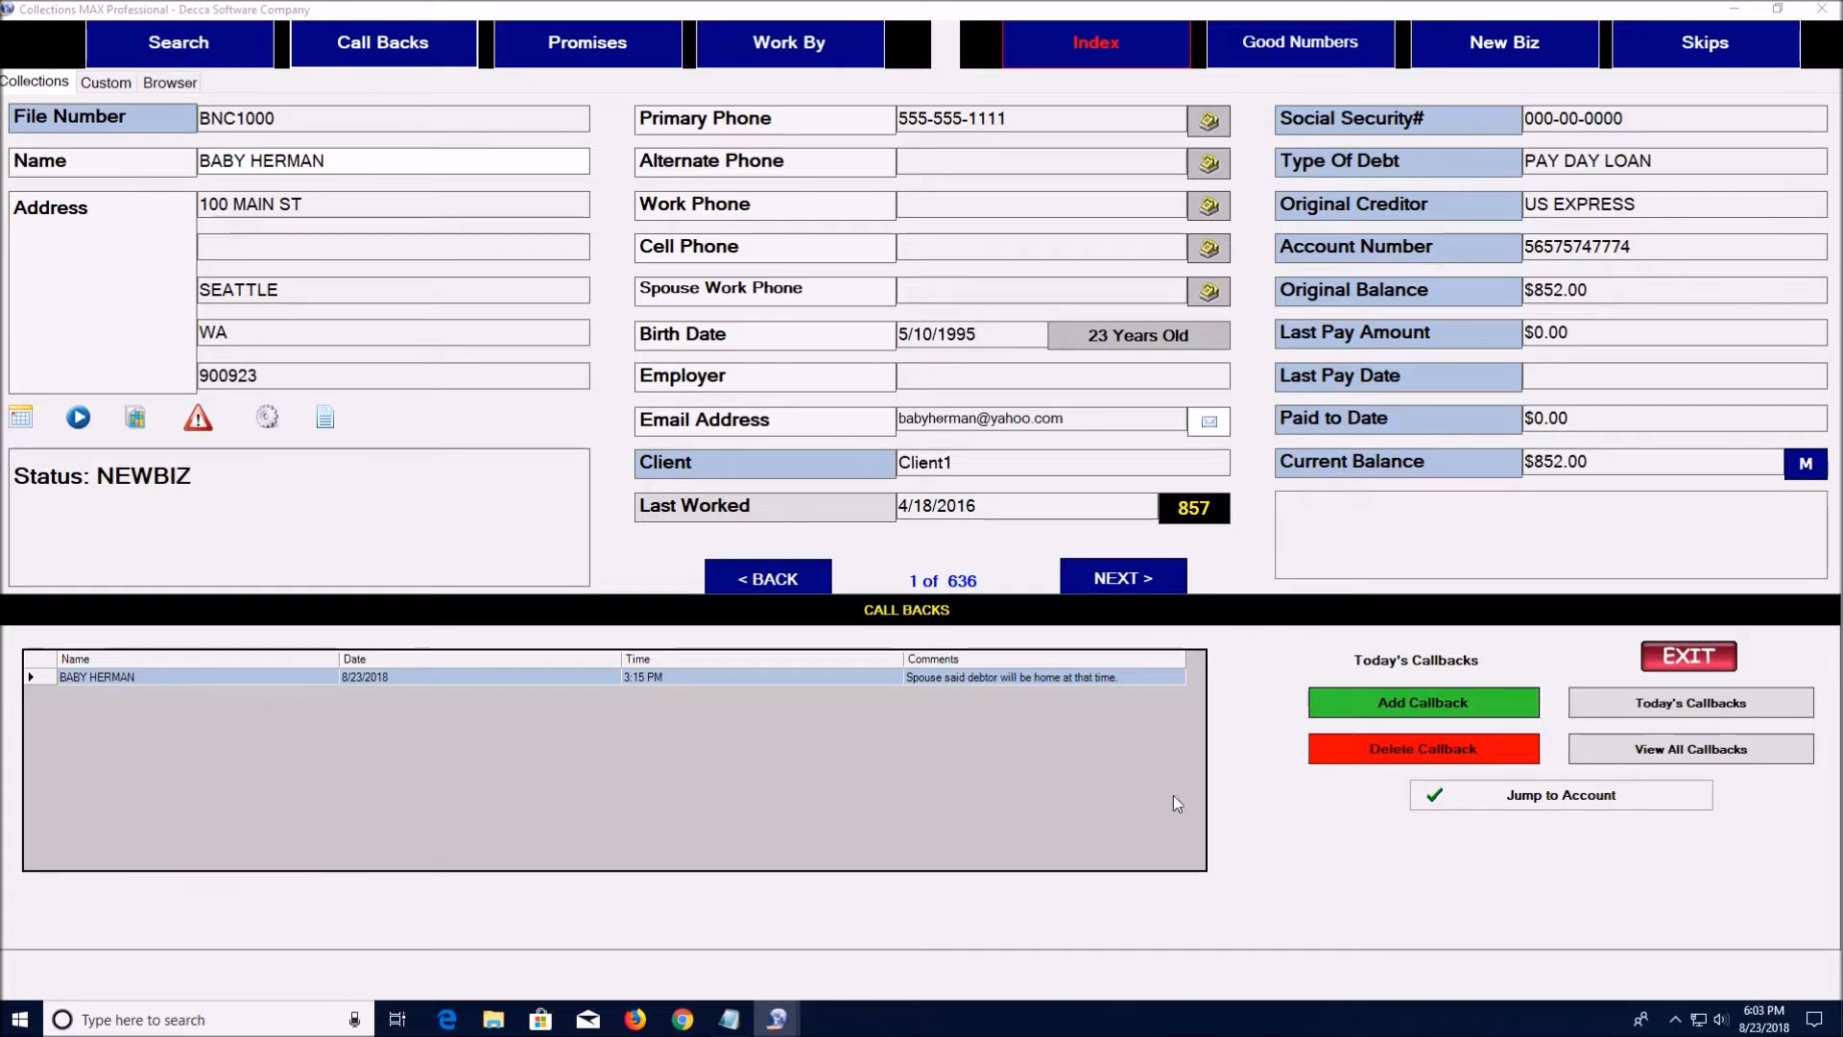
pyautogui.click(1448, 745)
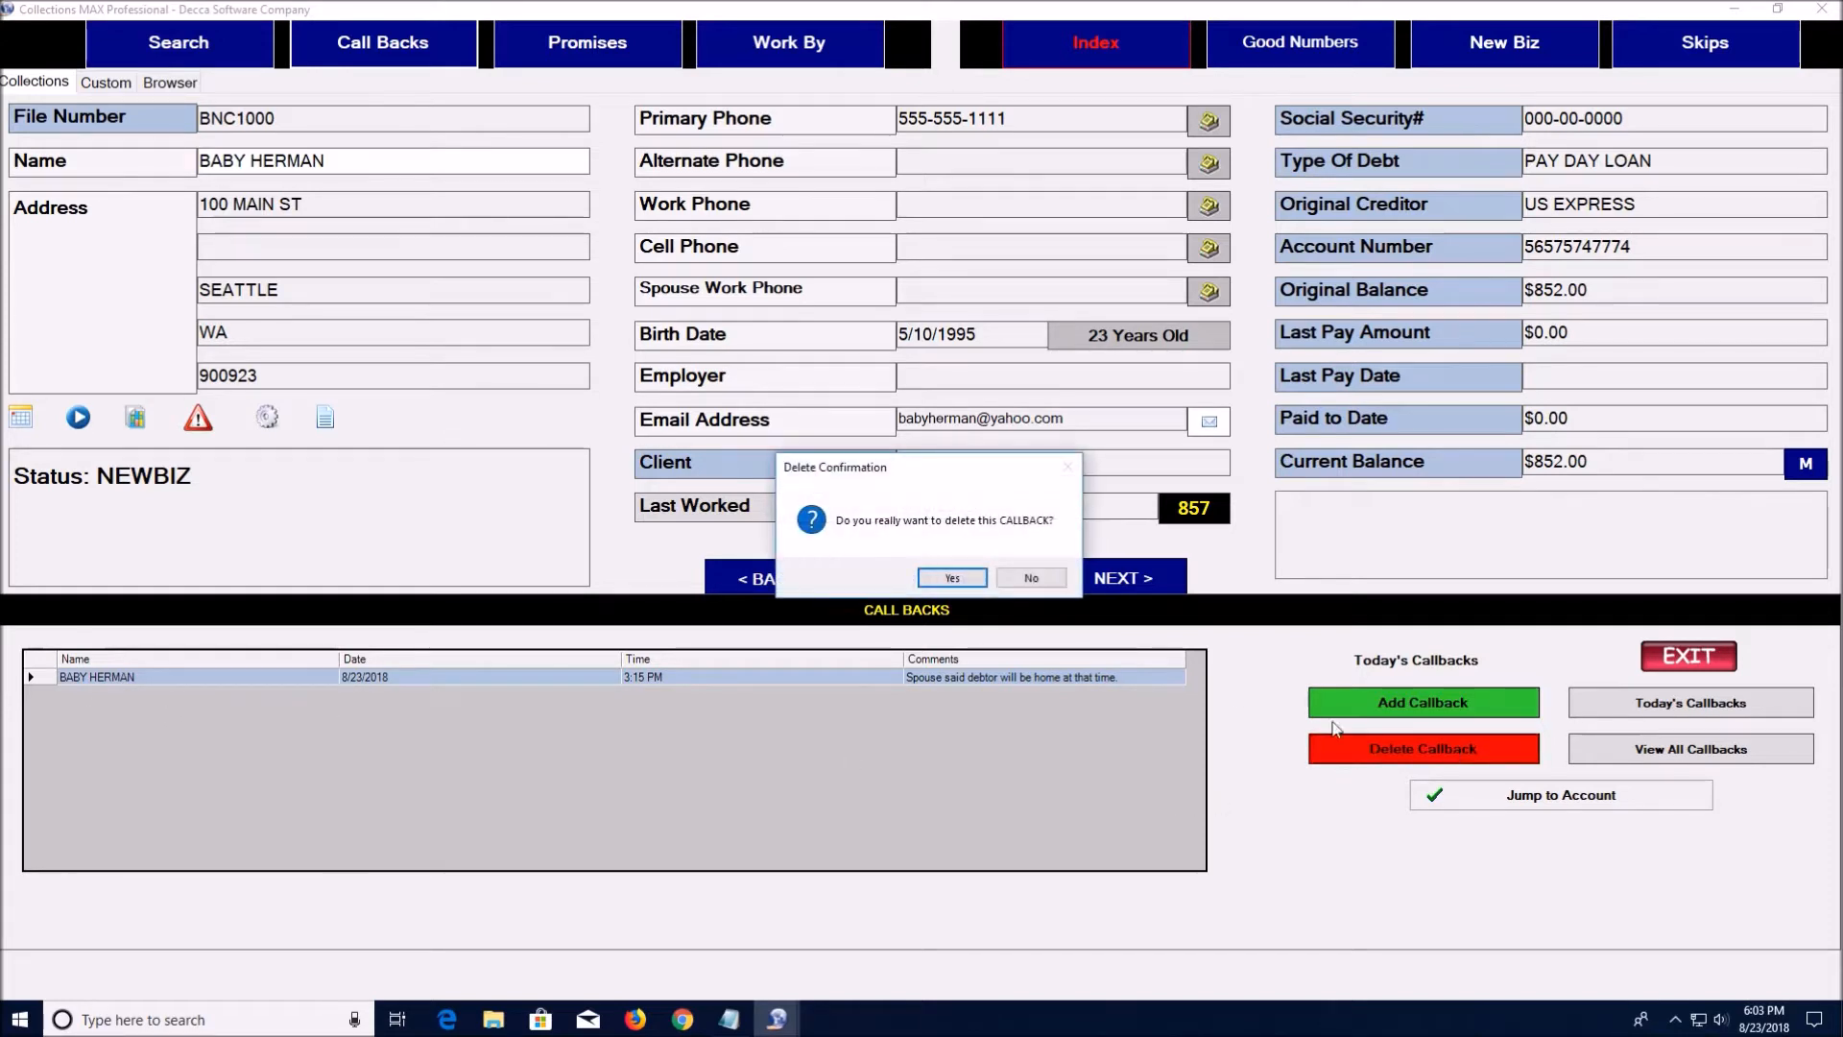
pyautogui.click(953, 578)
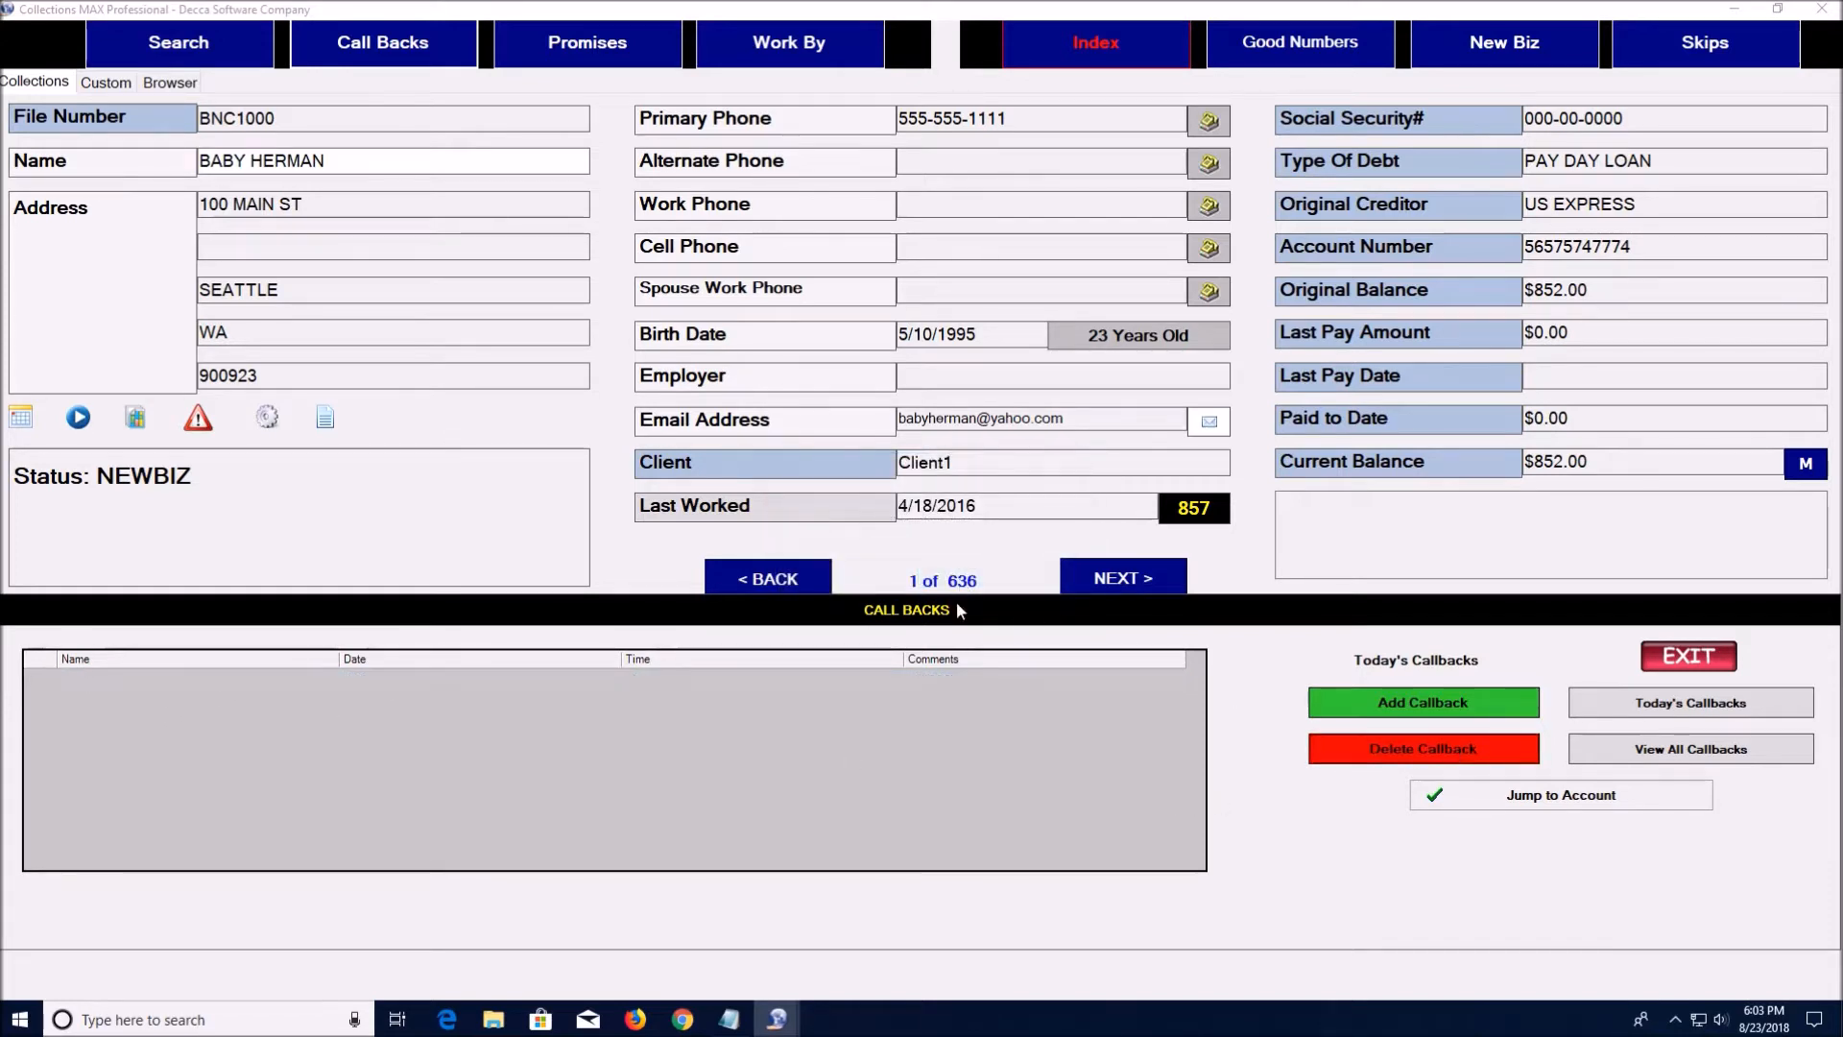
pyautogui.click(1708, 656)
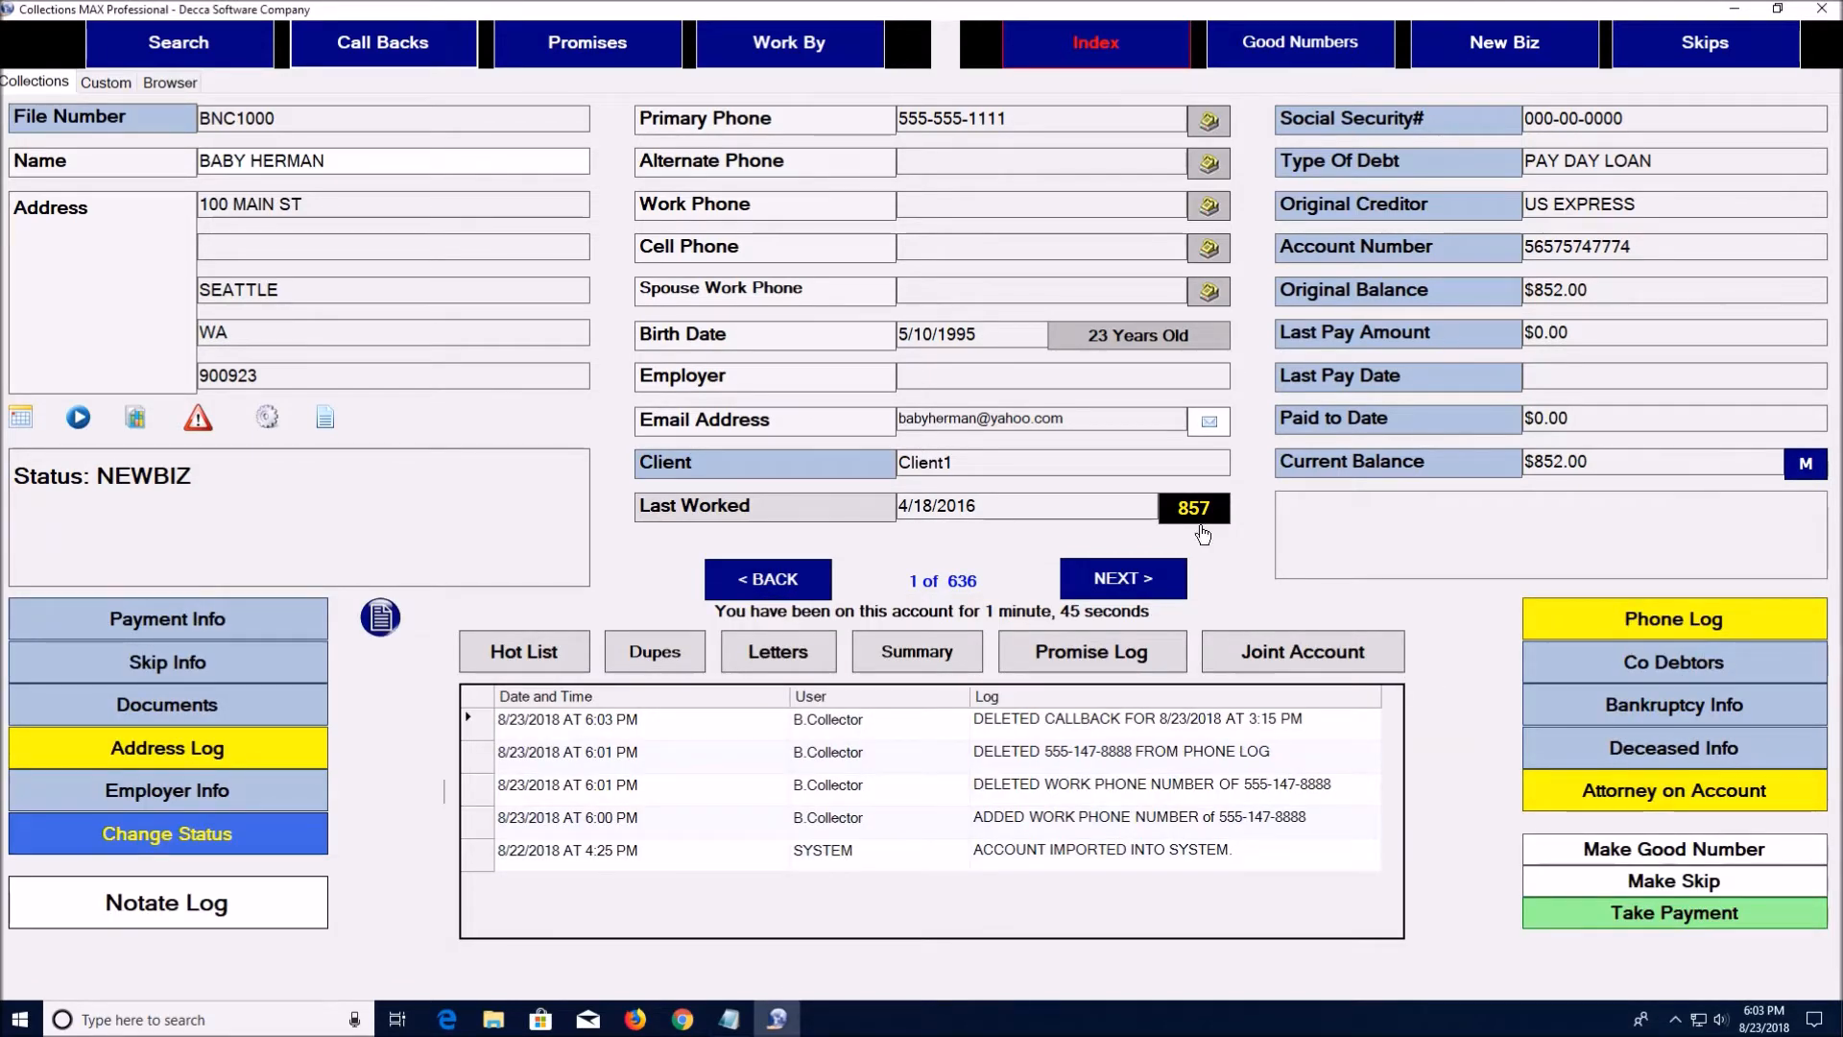
pyautogui.click(594, 46)
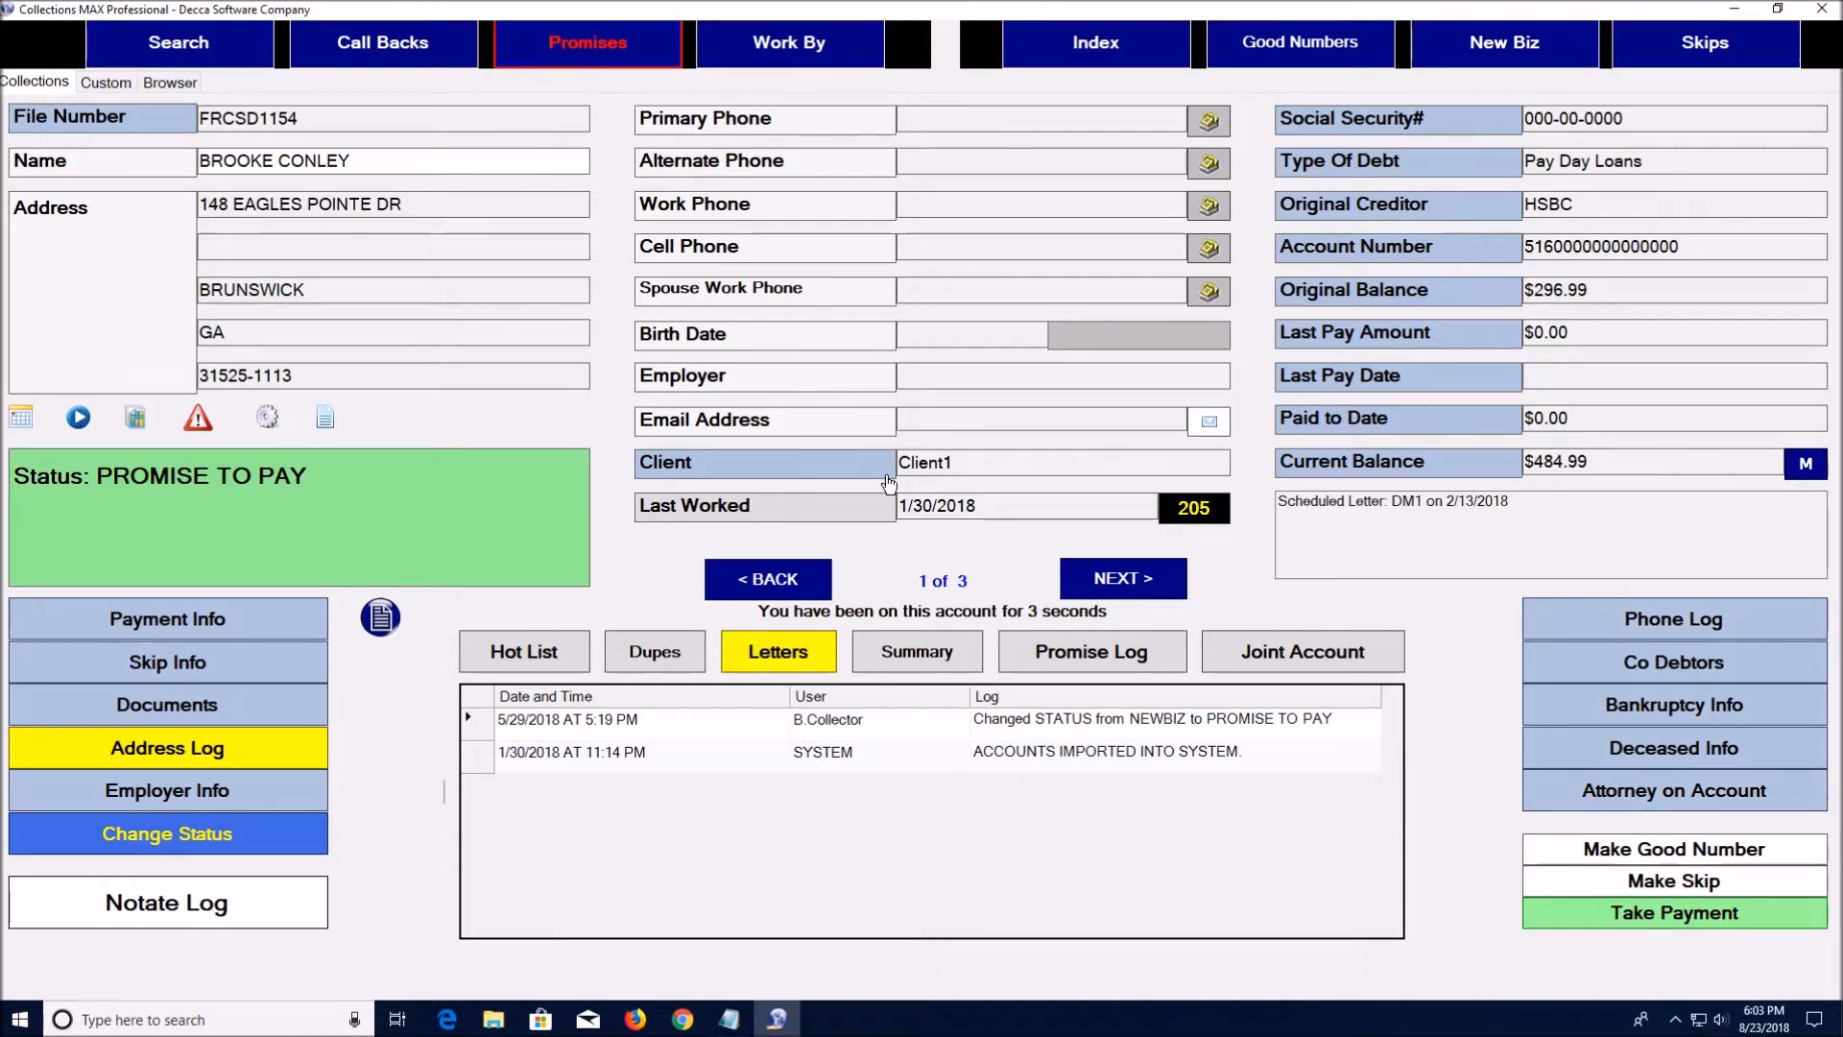
# Browse the three promise-to-pay accounts and open the Promise Log for account 3 of 3
pyautogui.click(1118, 578)
pyautogui.click(792, 582)
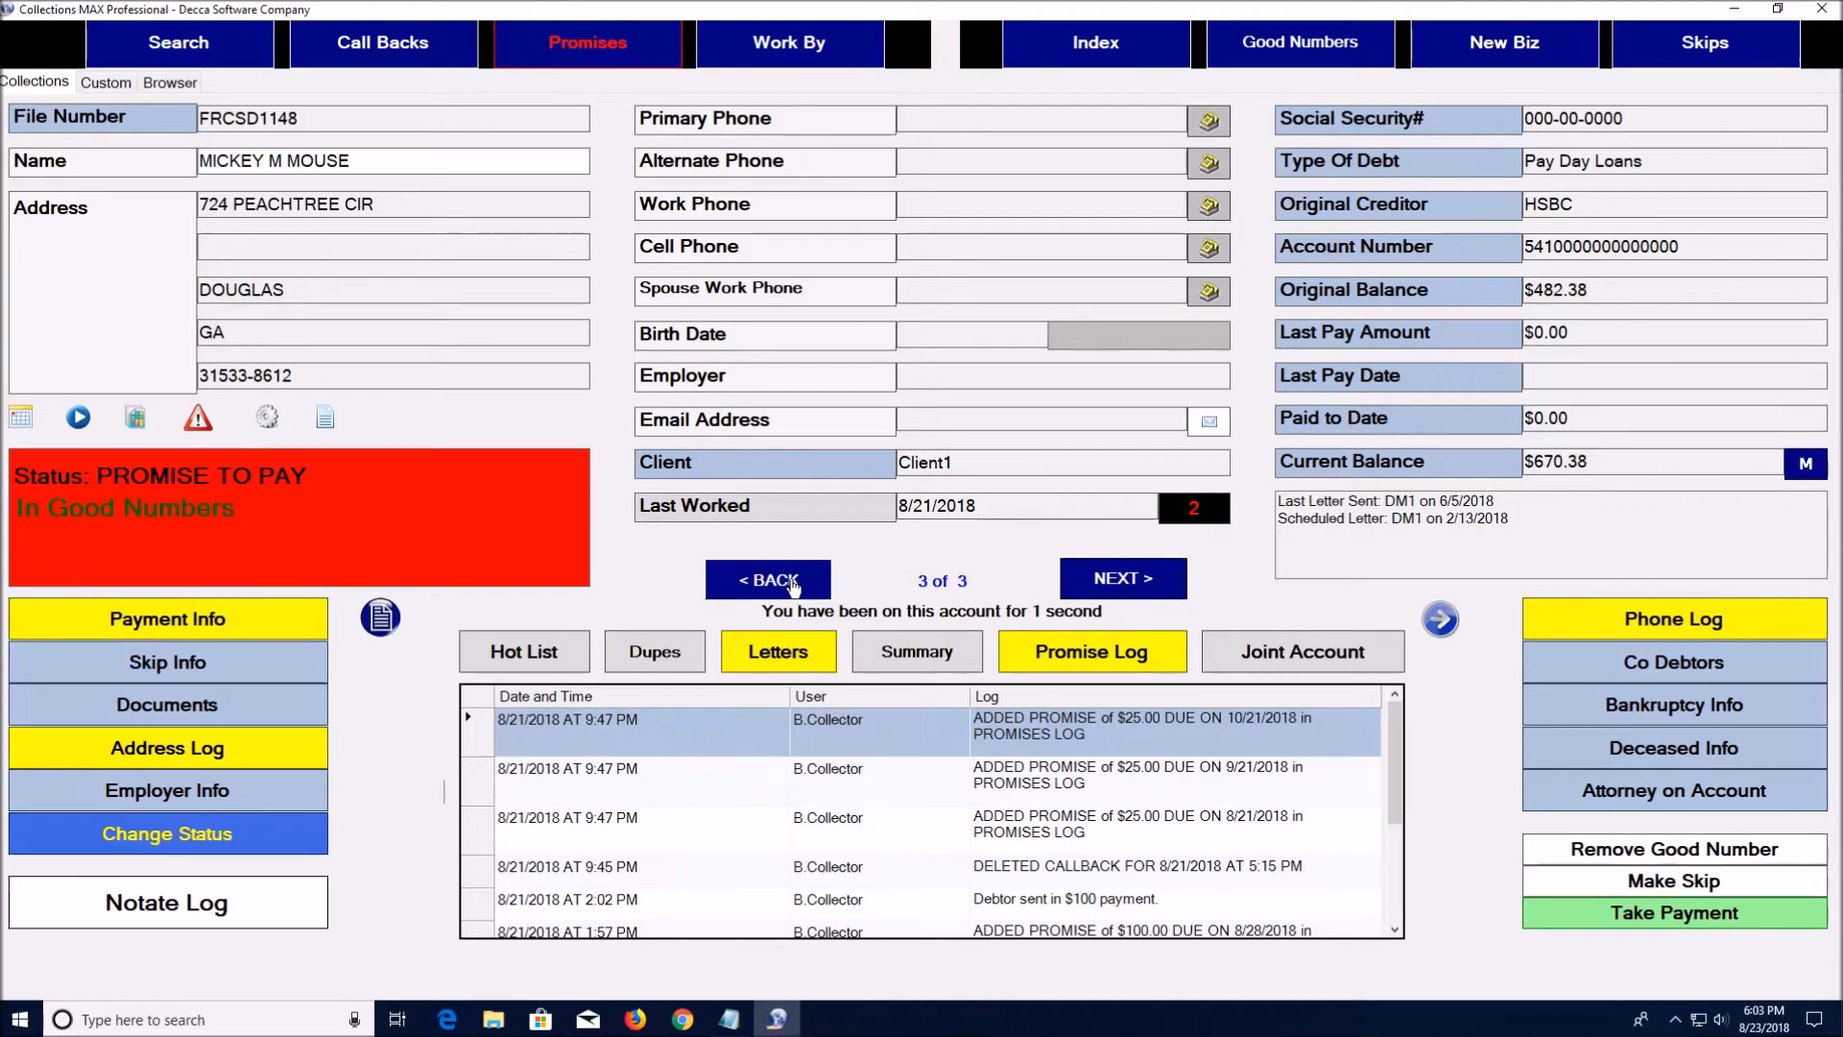
pyautogui.click(793, 581)
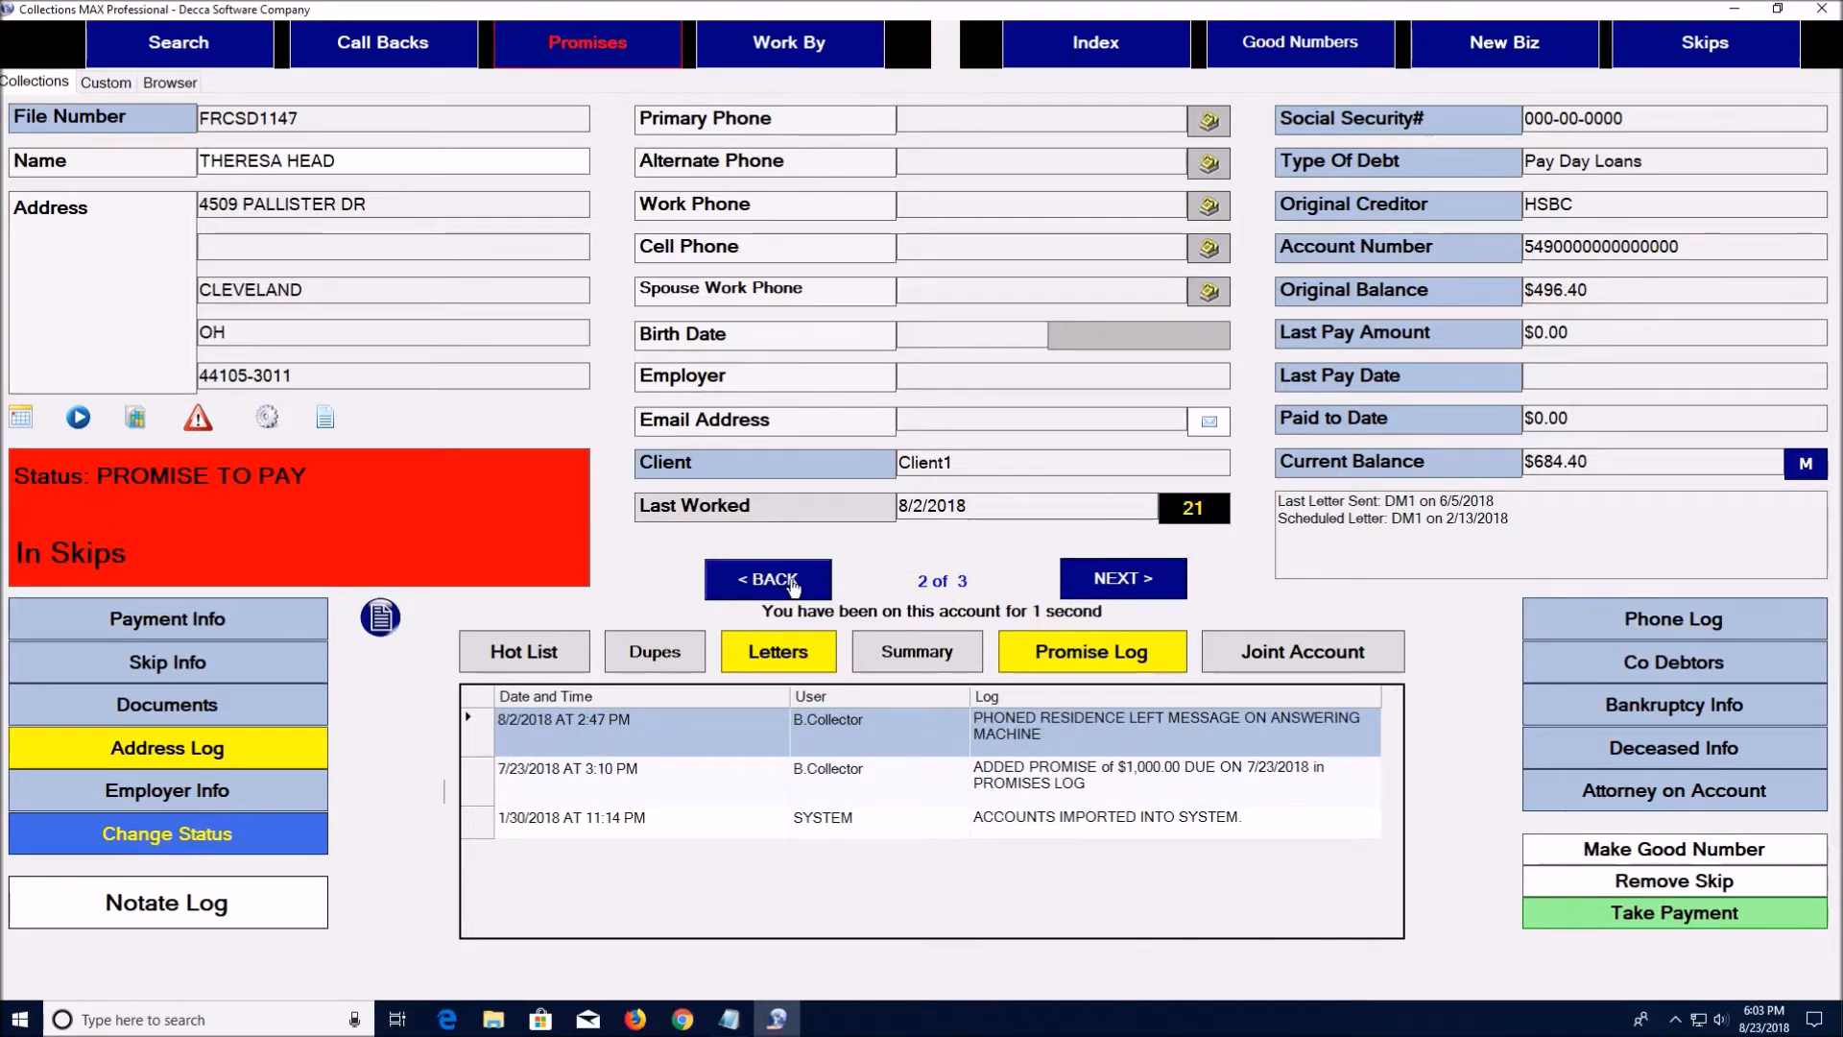
pyautogui.click(793, 582)
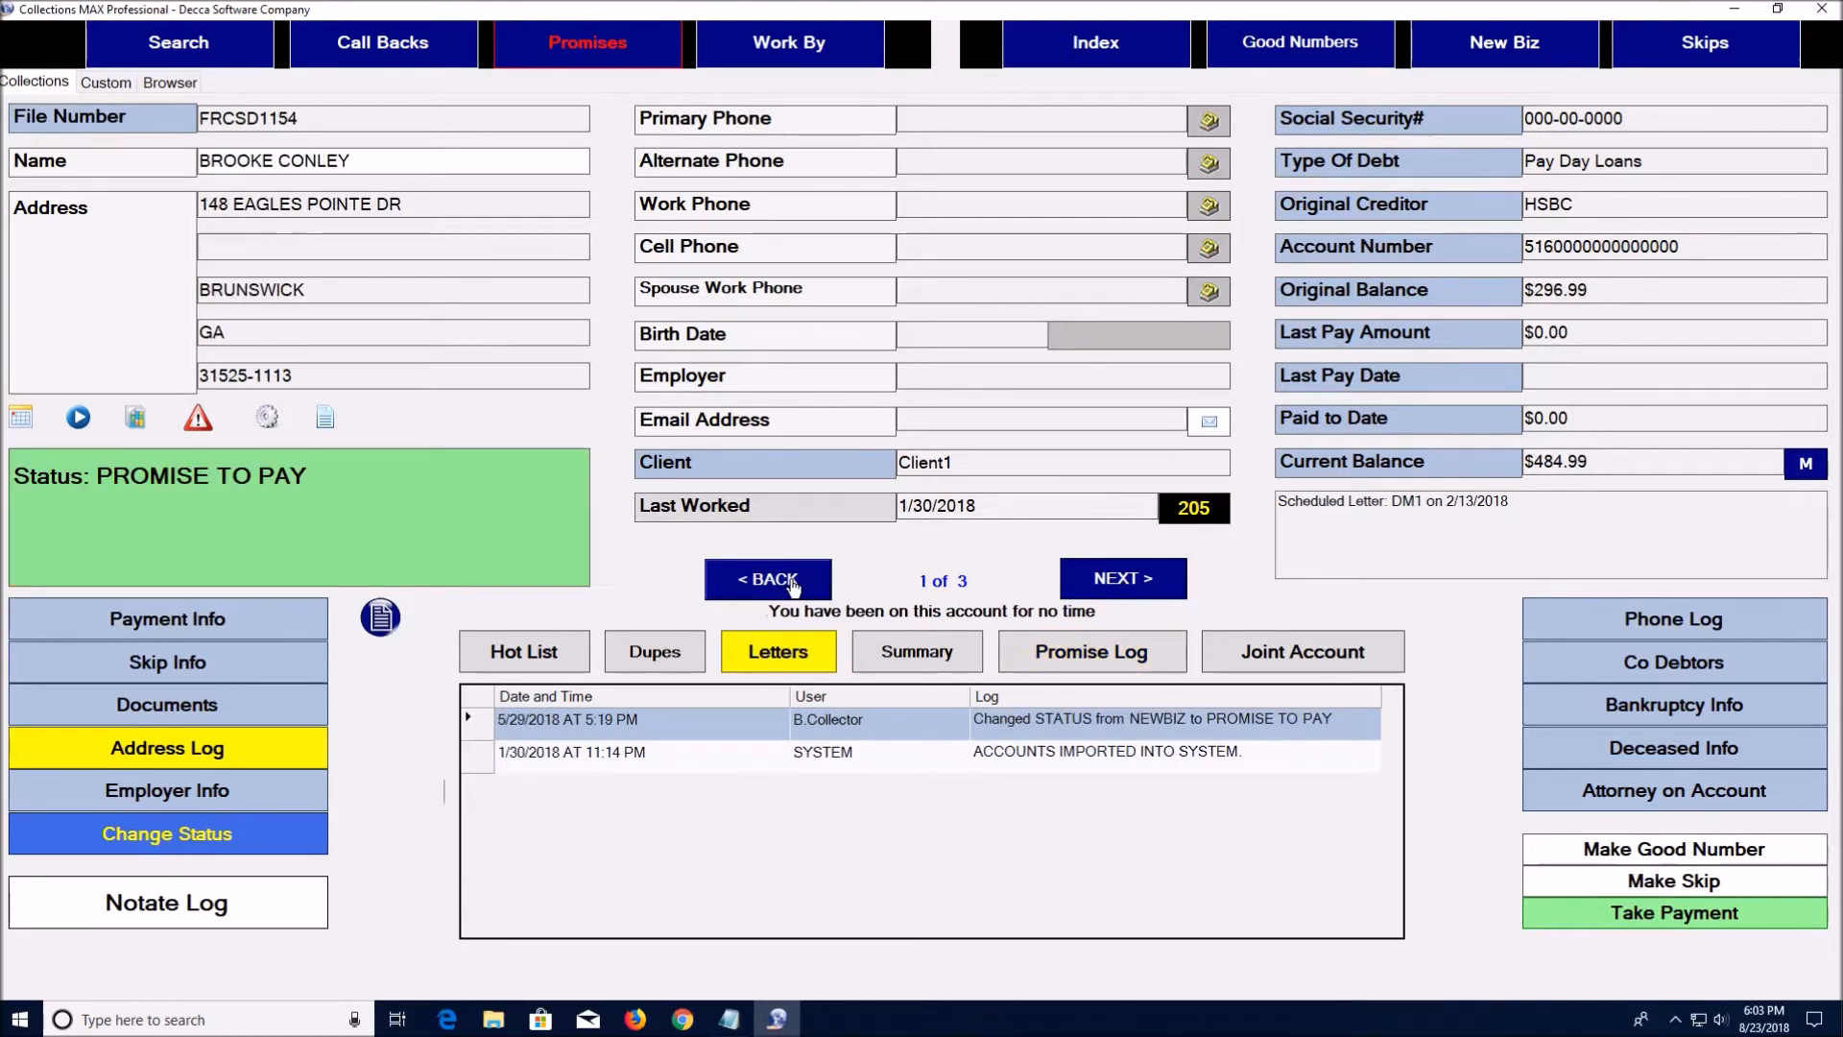
pyautogui.click(1116, 576)
pyautogui.click(1116, 576)
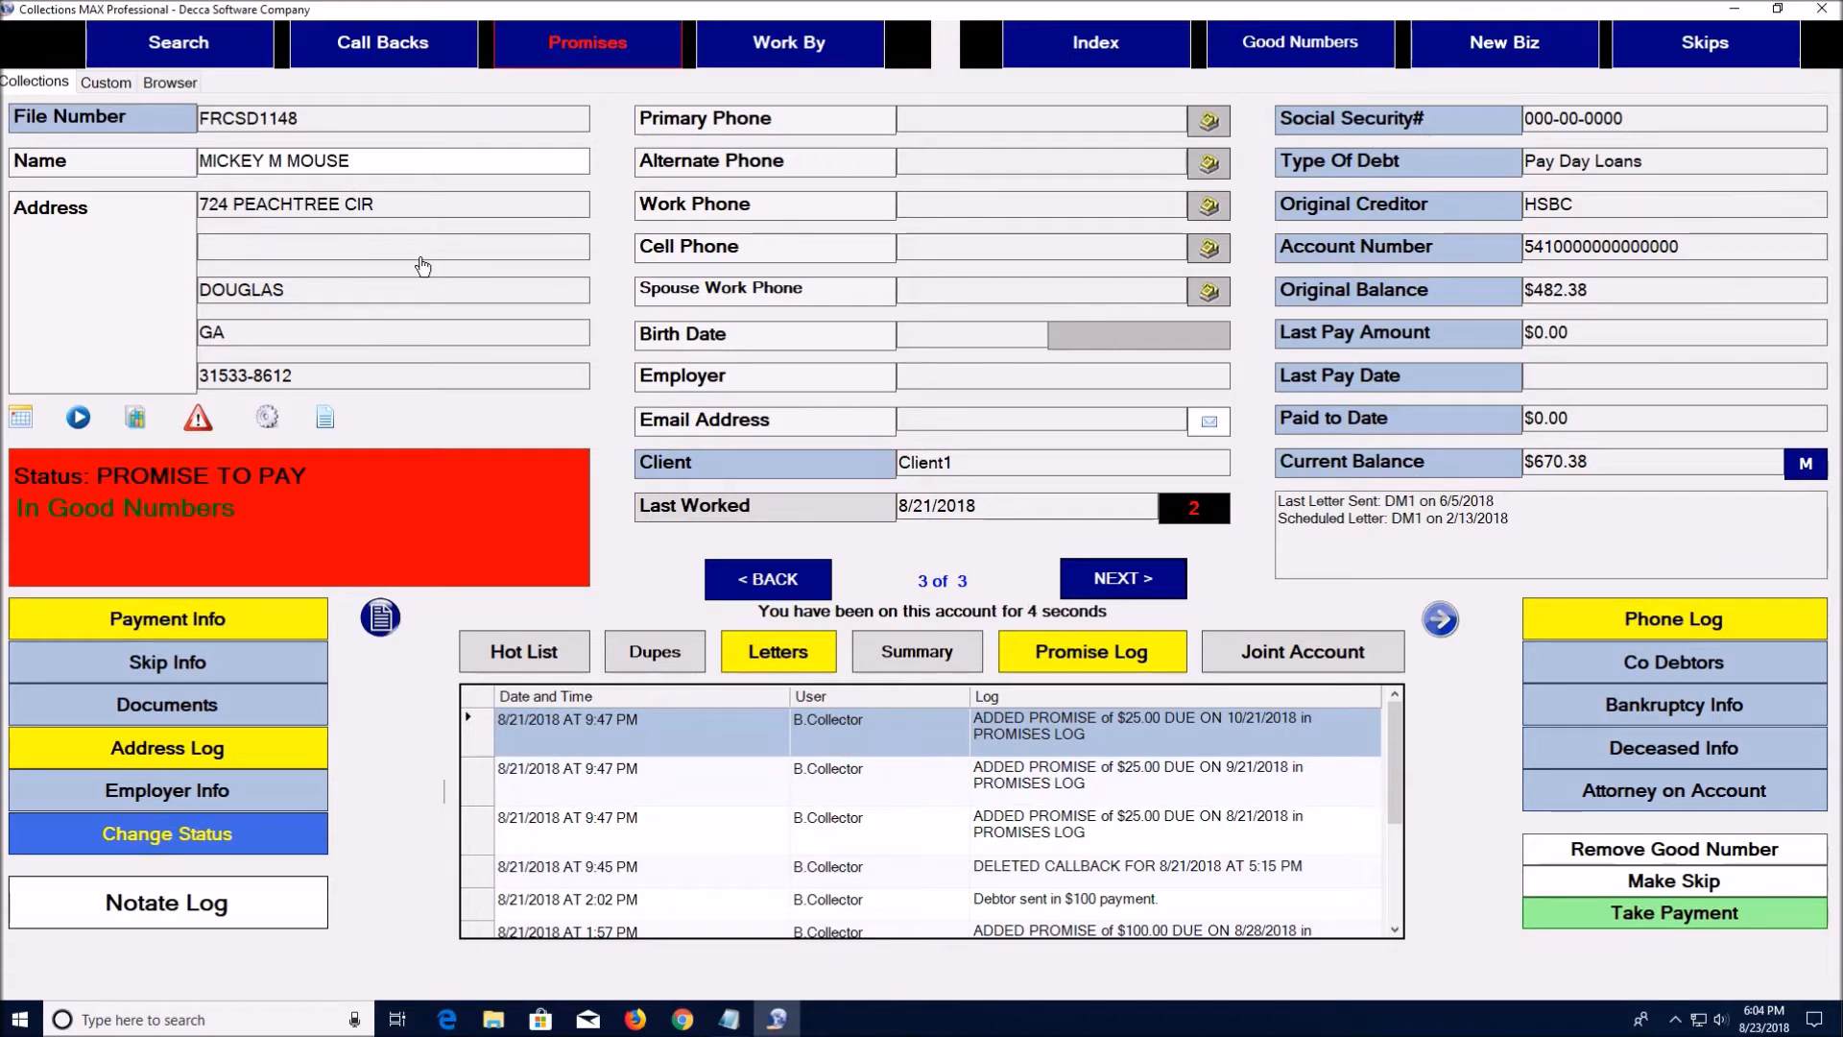
pyautogui.click(1072, 654)
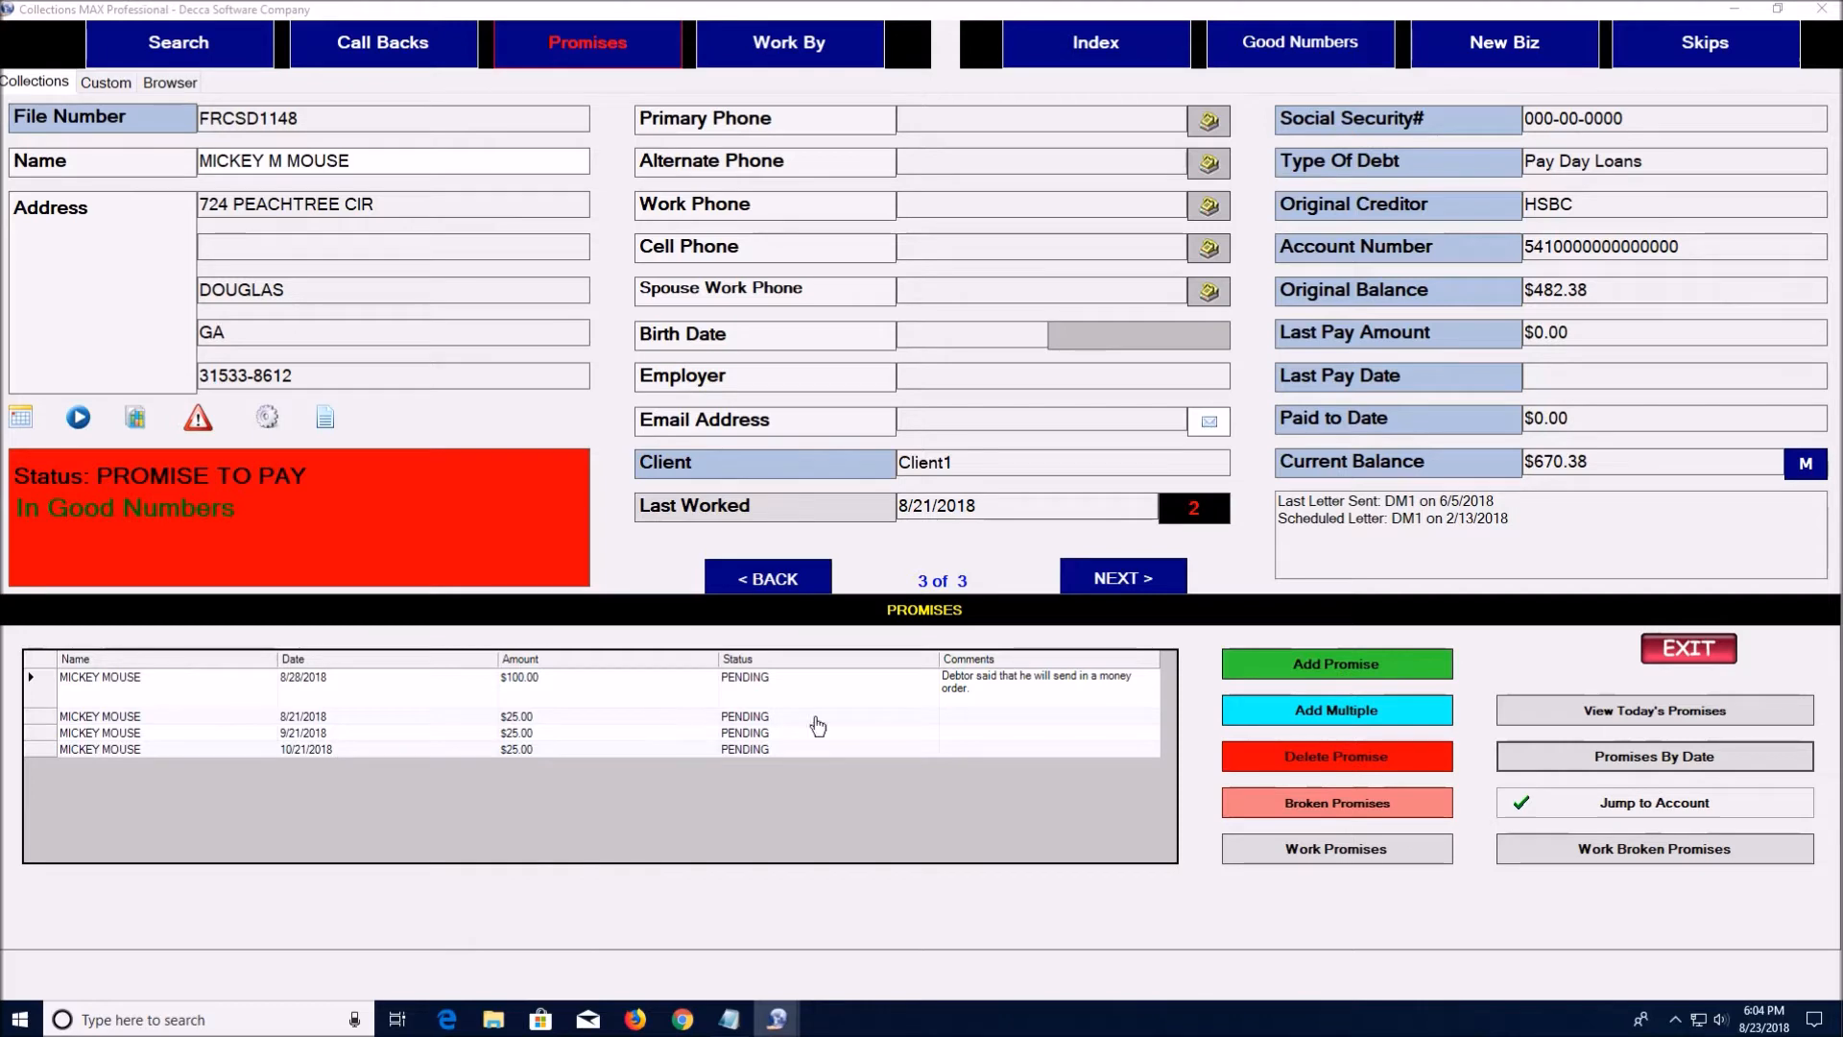
pyautogui.click(1230, 662)
pyautogui.click(970, 632)
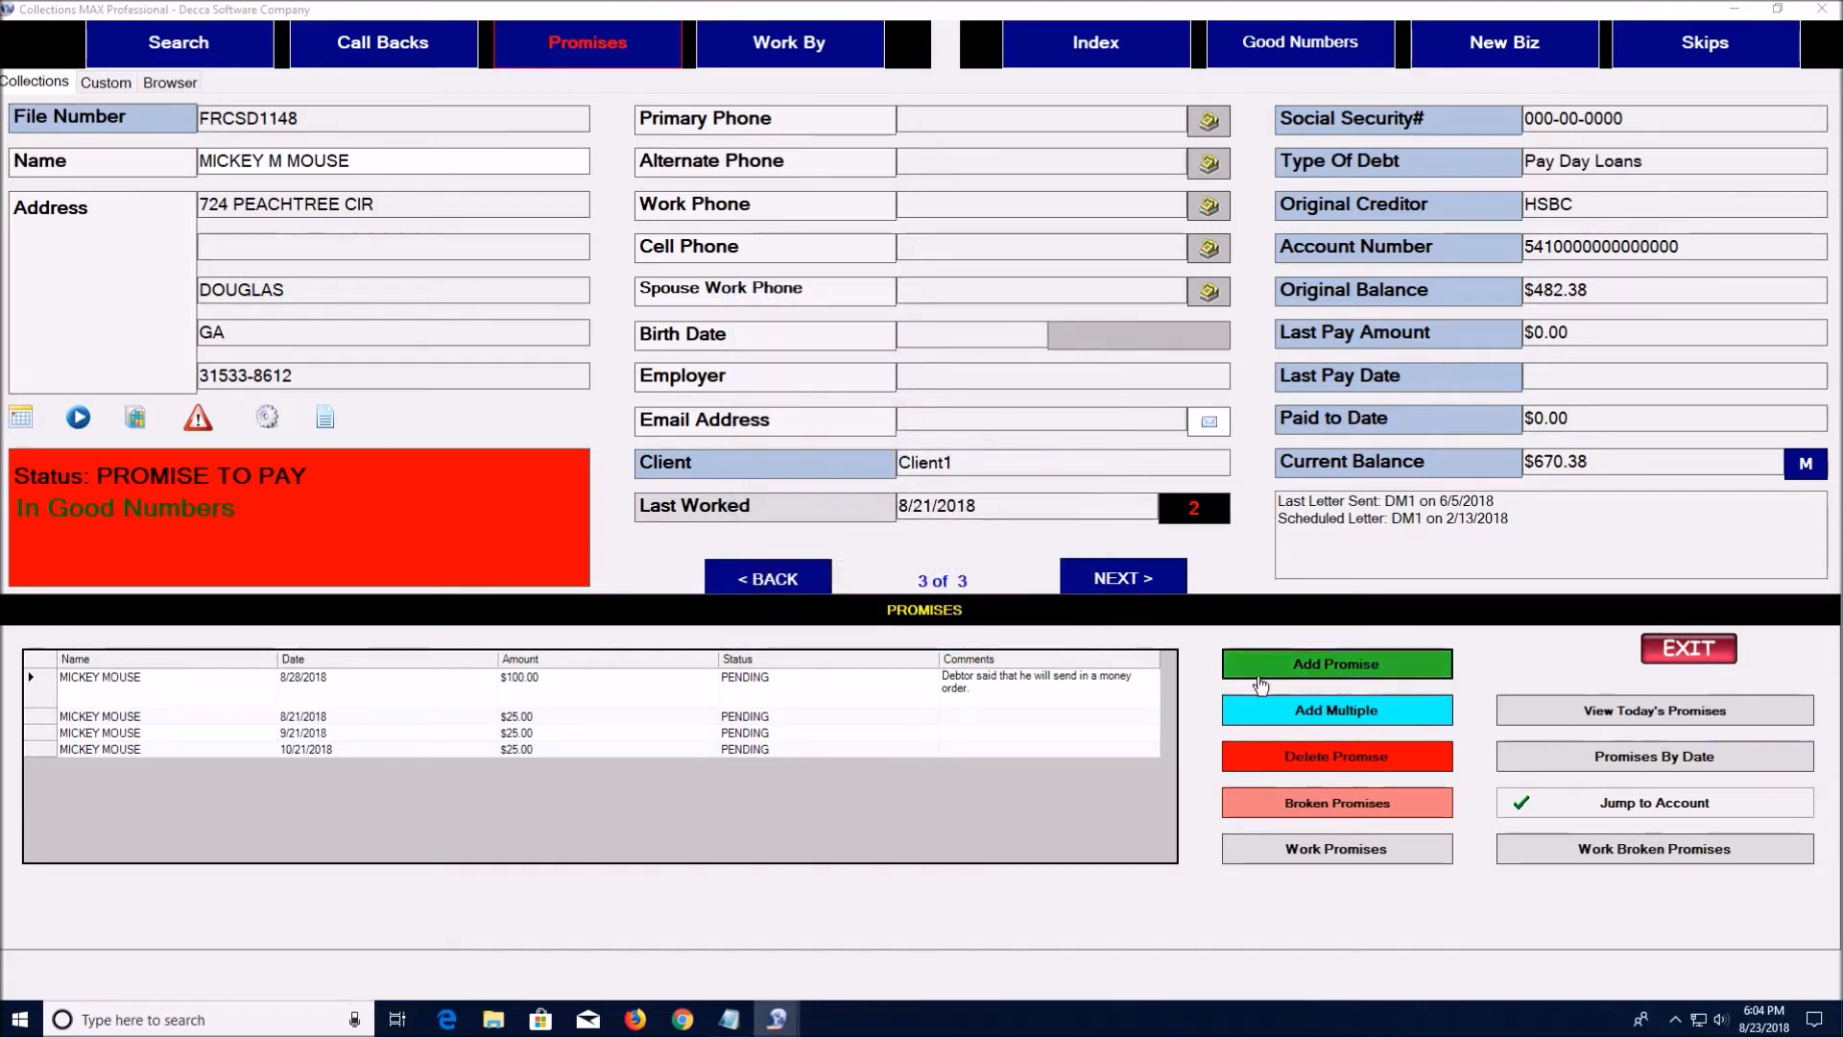
pyautogui.click(1301, 712)
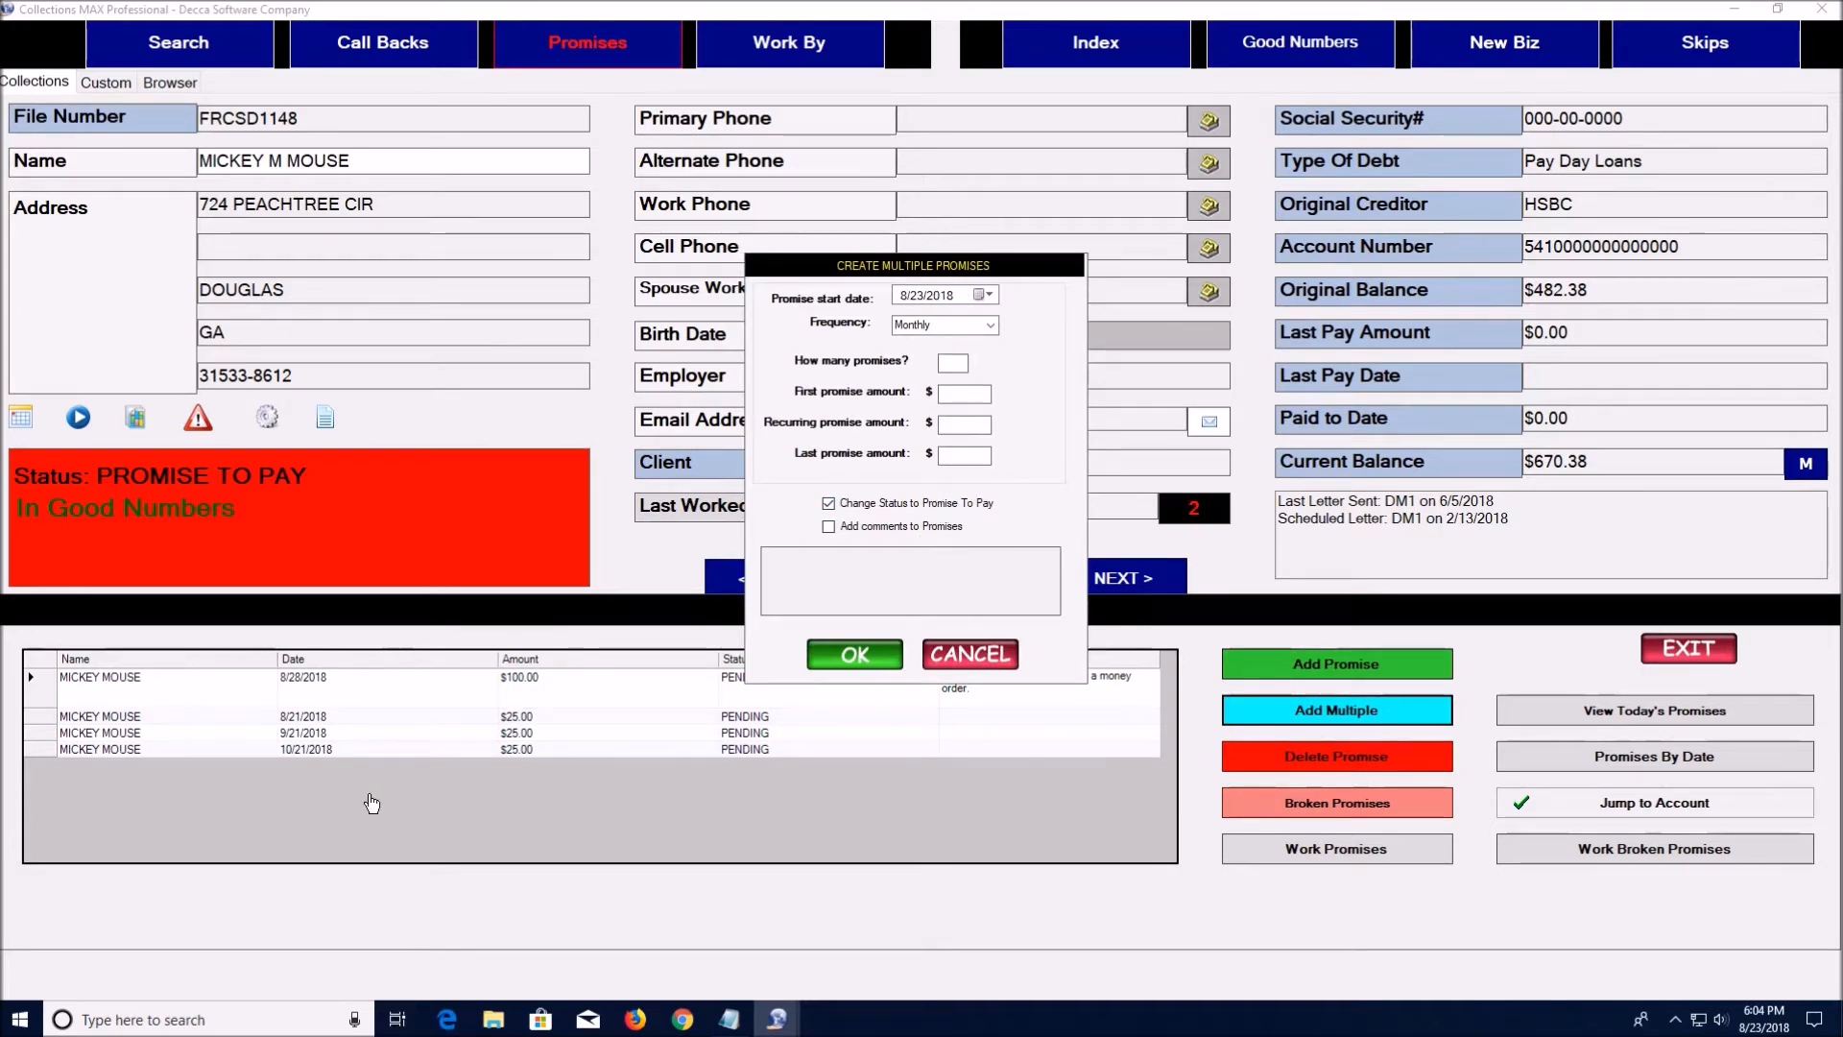
pyautogui.click(965, 656)
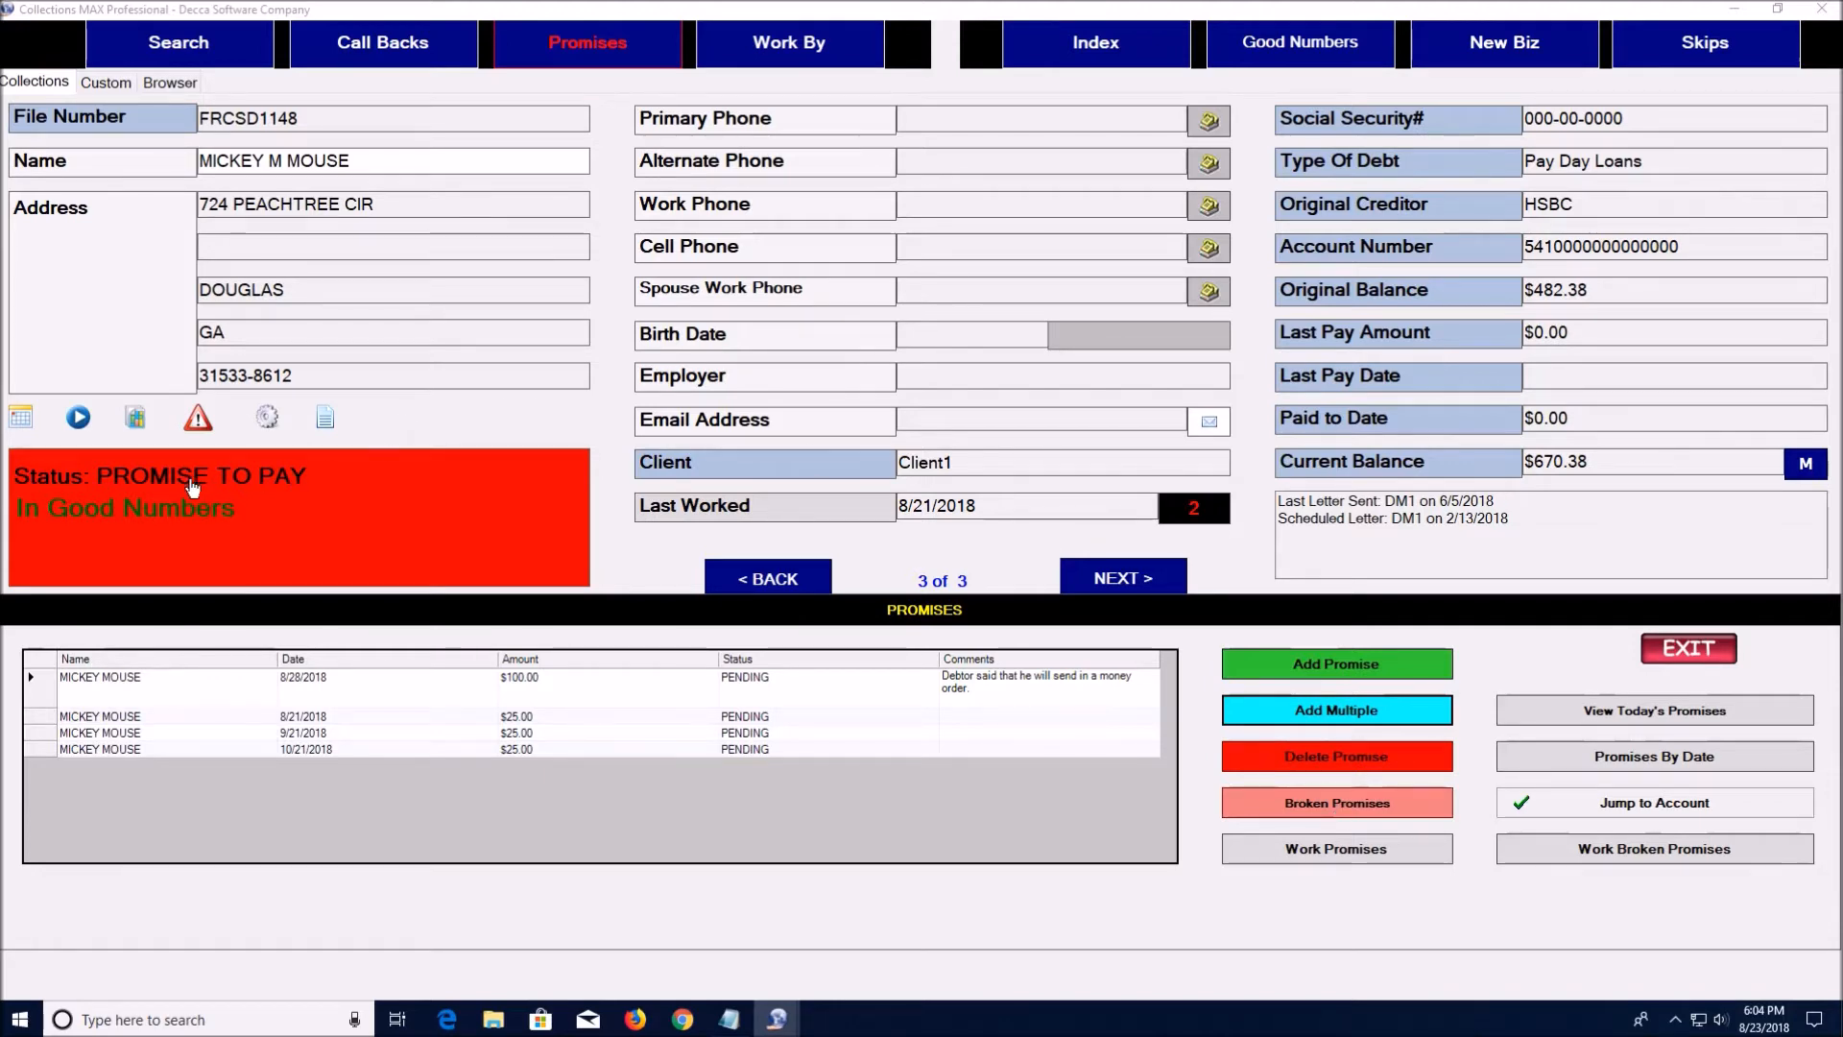
# Review broken promises by date range, select the 8/28/2018 promise, close promises, open Work By
pyautogui.click(1219, 812)
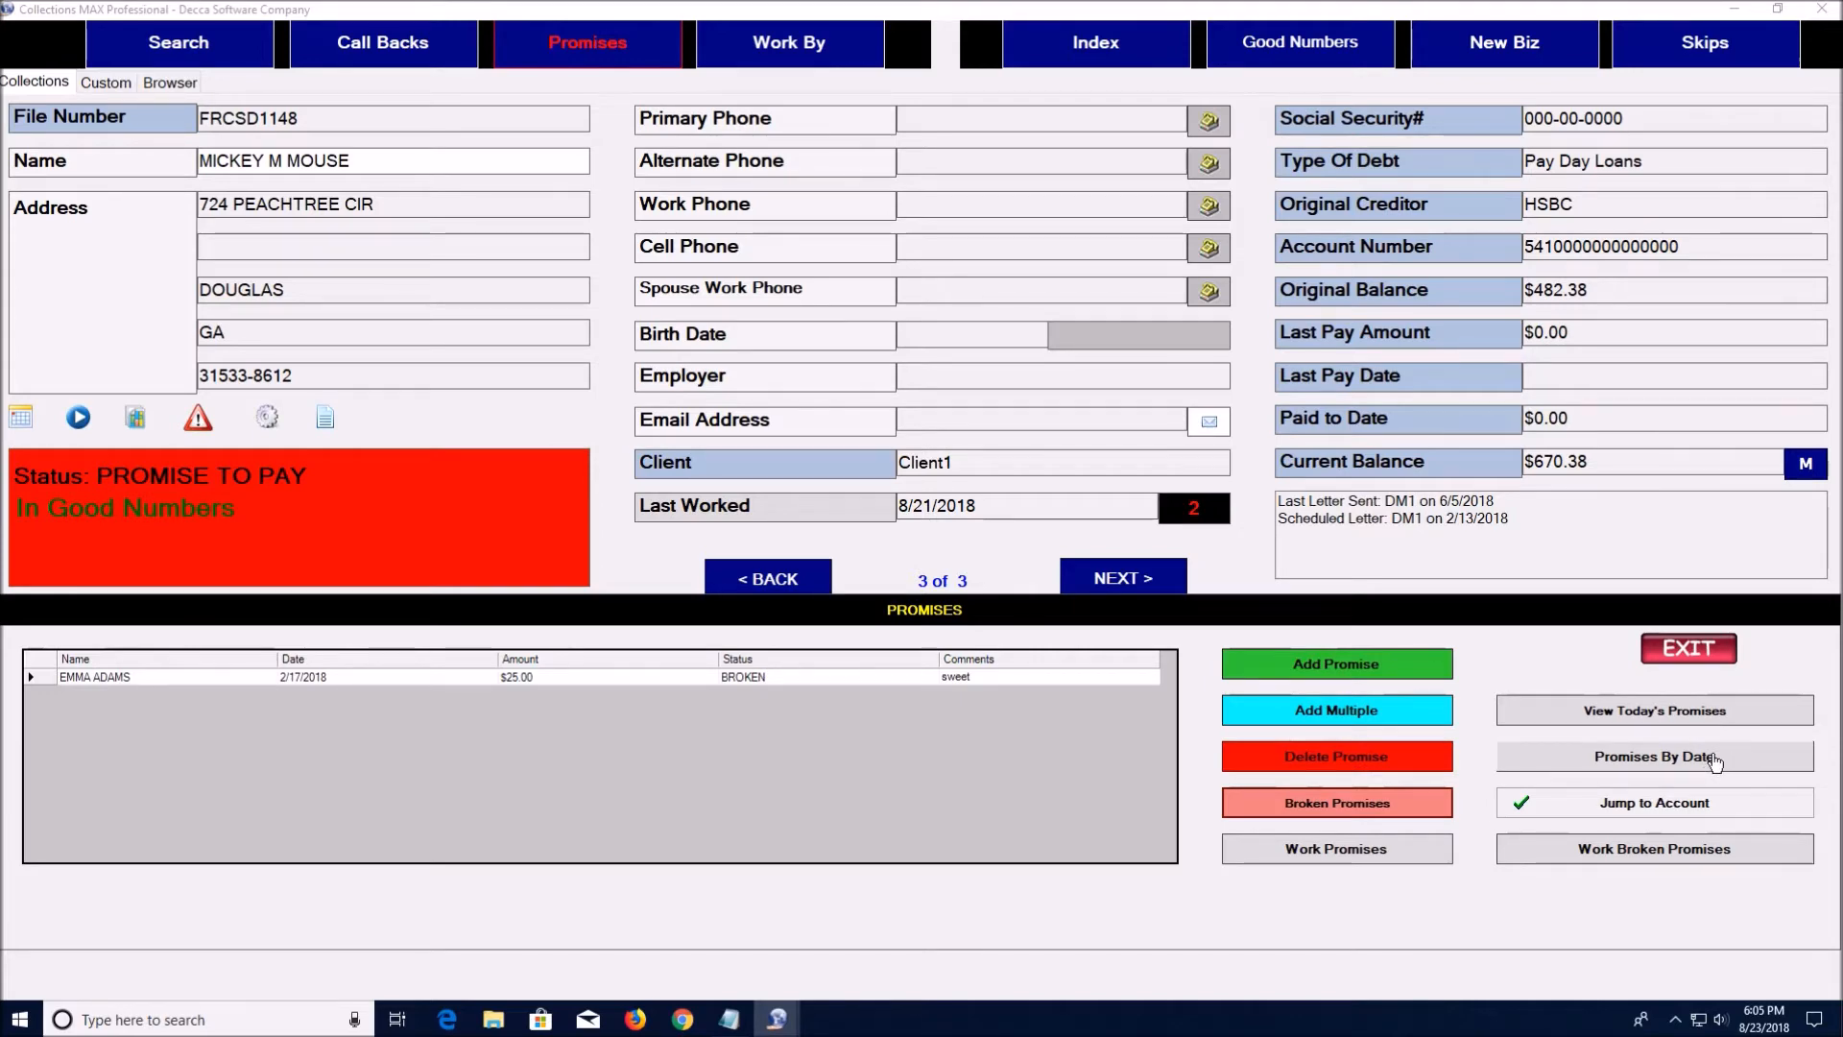
pyautogui.click(1715, 762)
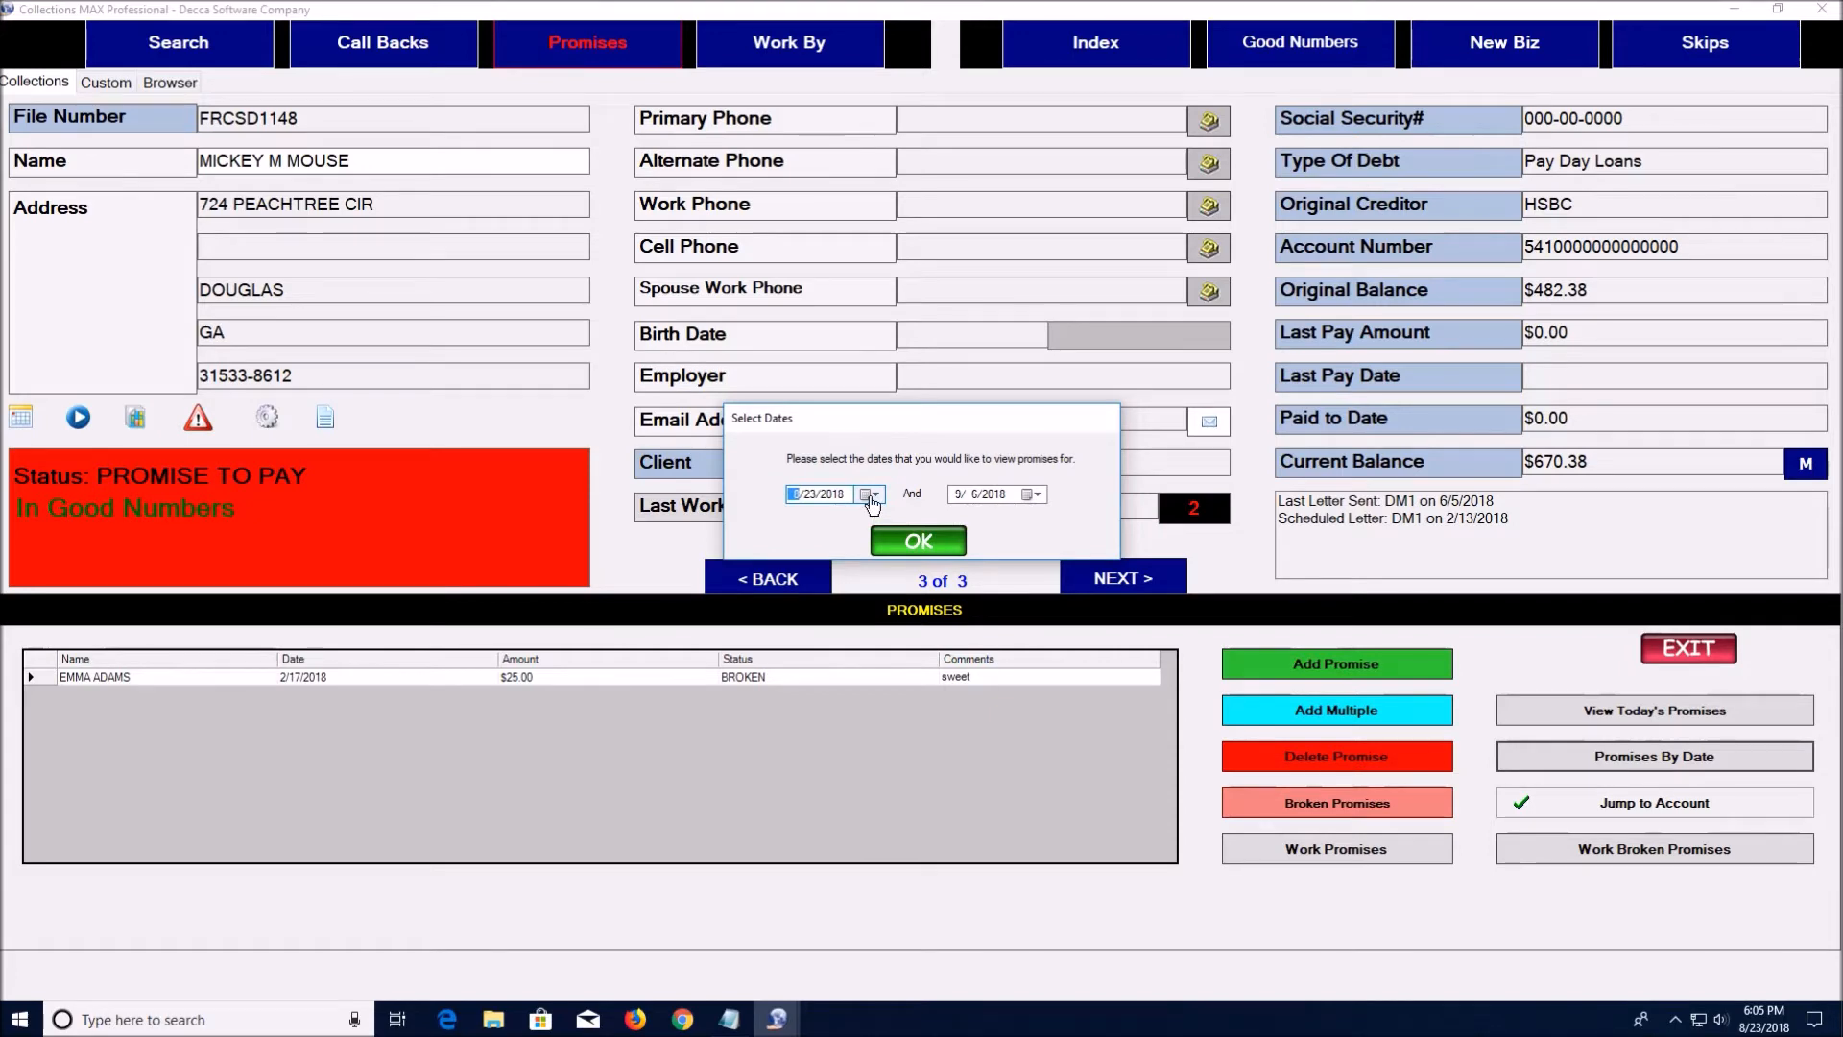
pyautogui.click(914, 543)
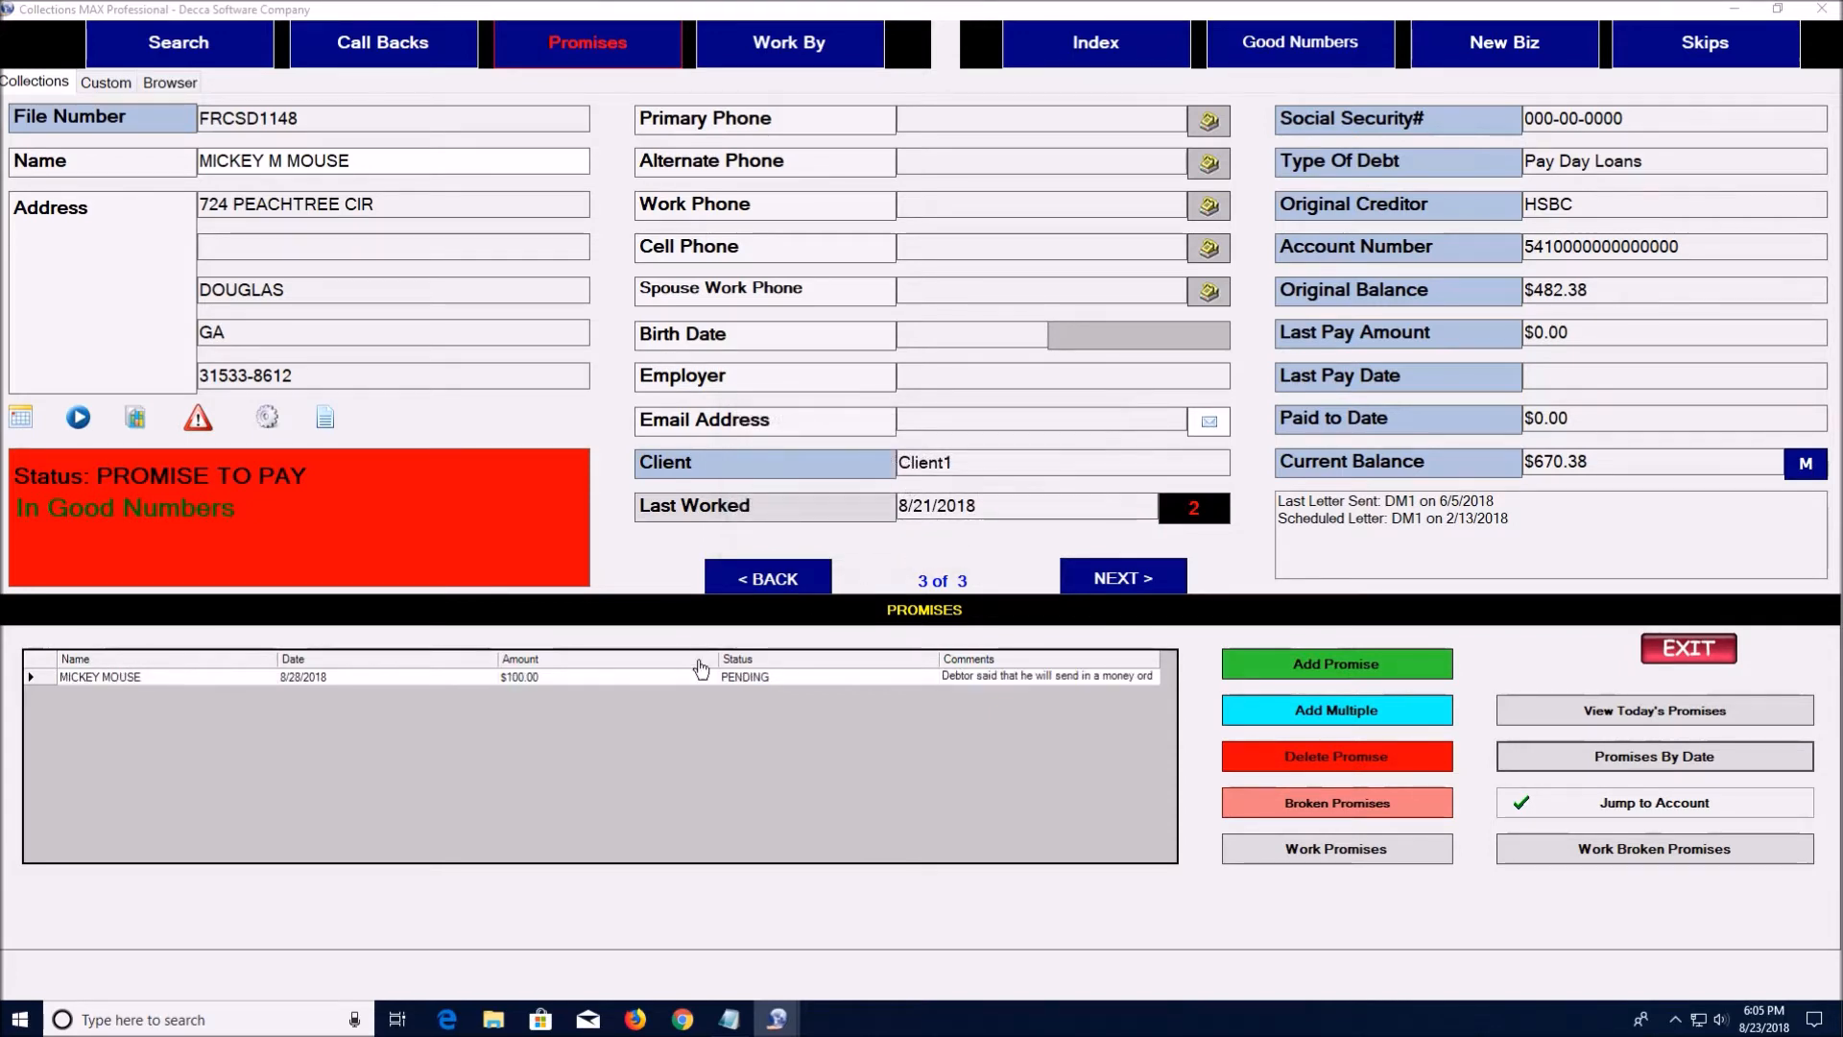
pyautogui.click(44, 683)
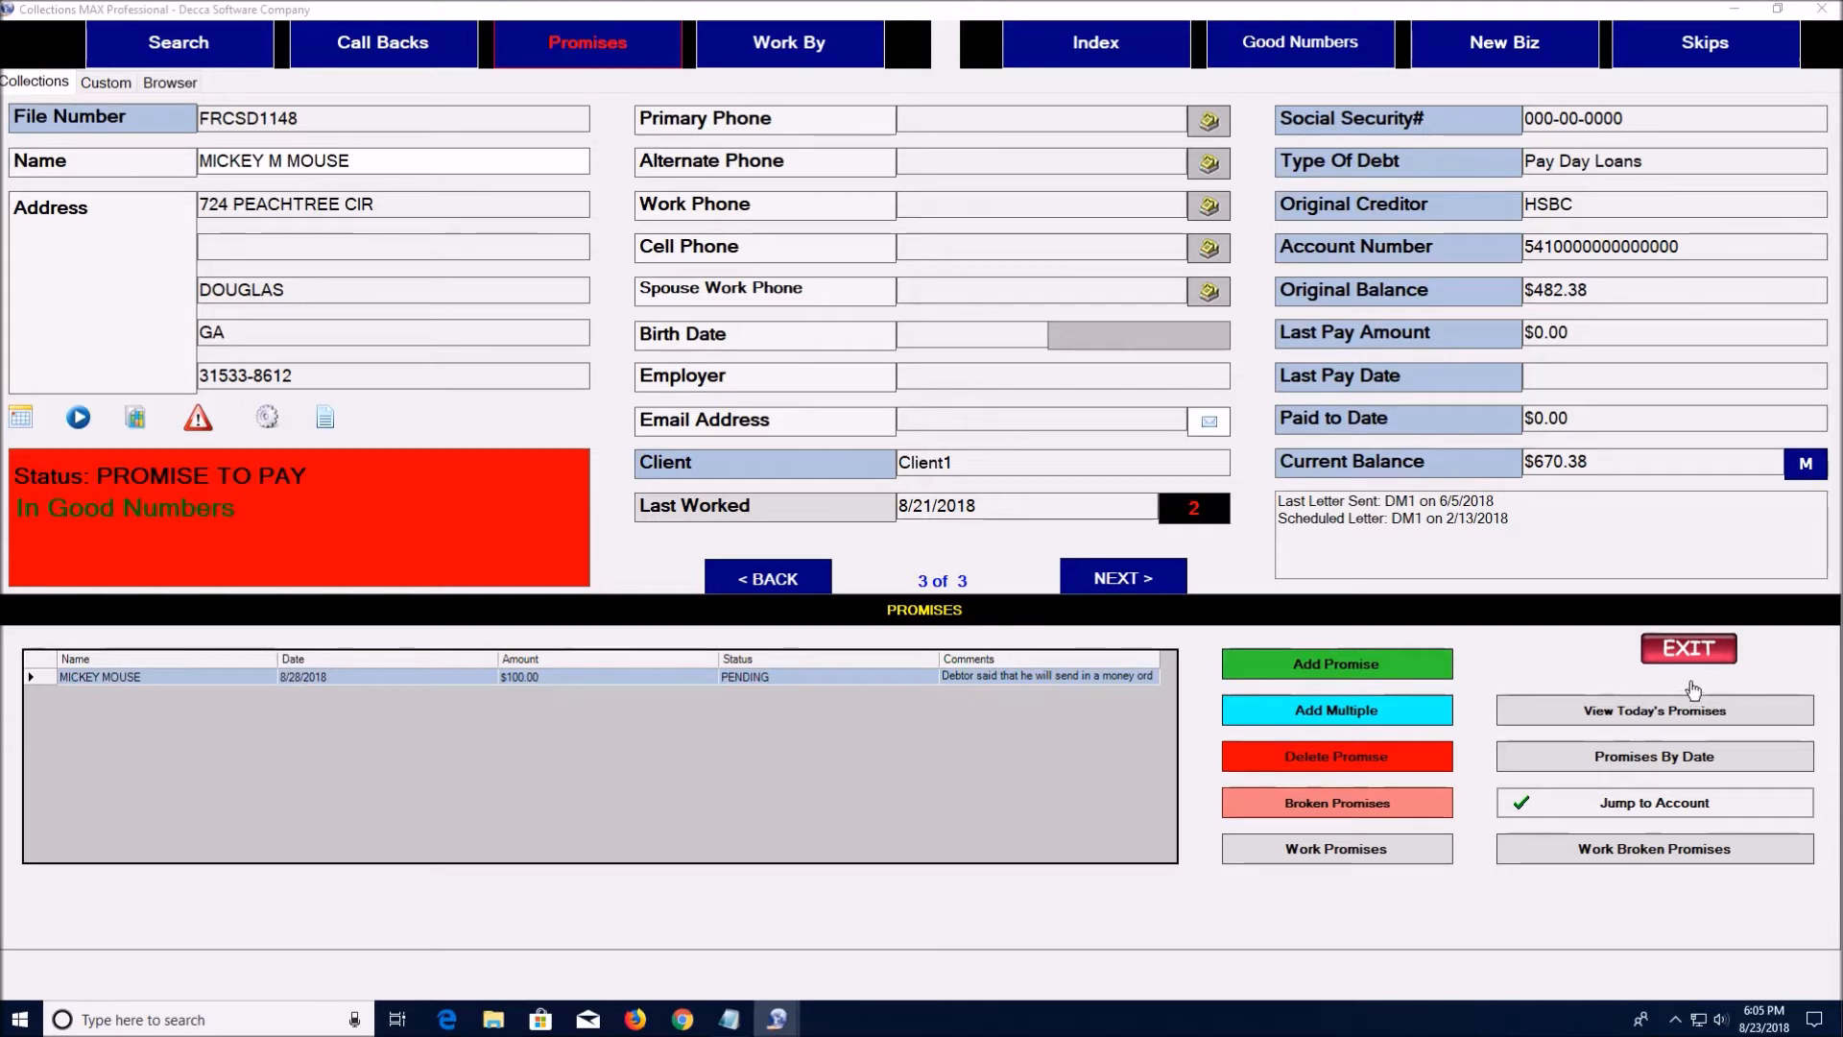
pyautogui.click(1708, 656)
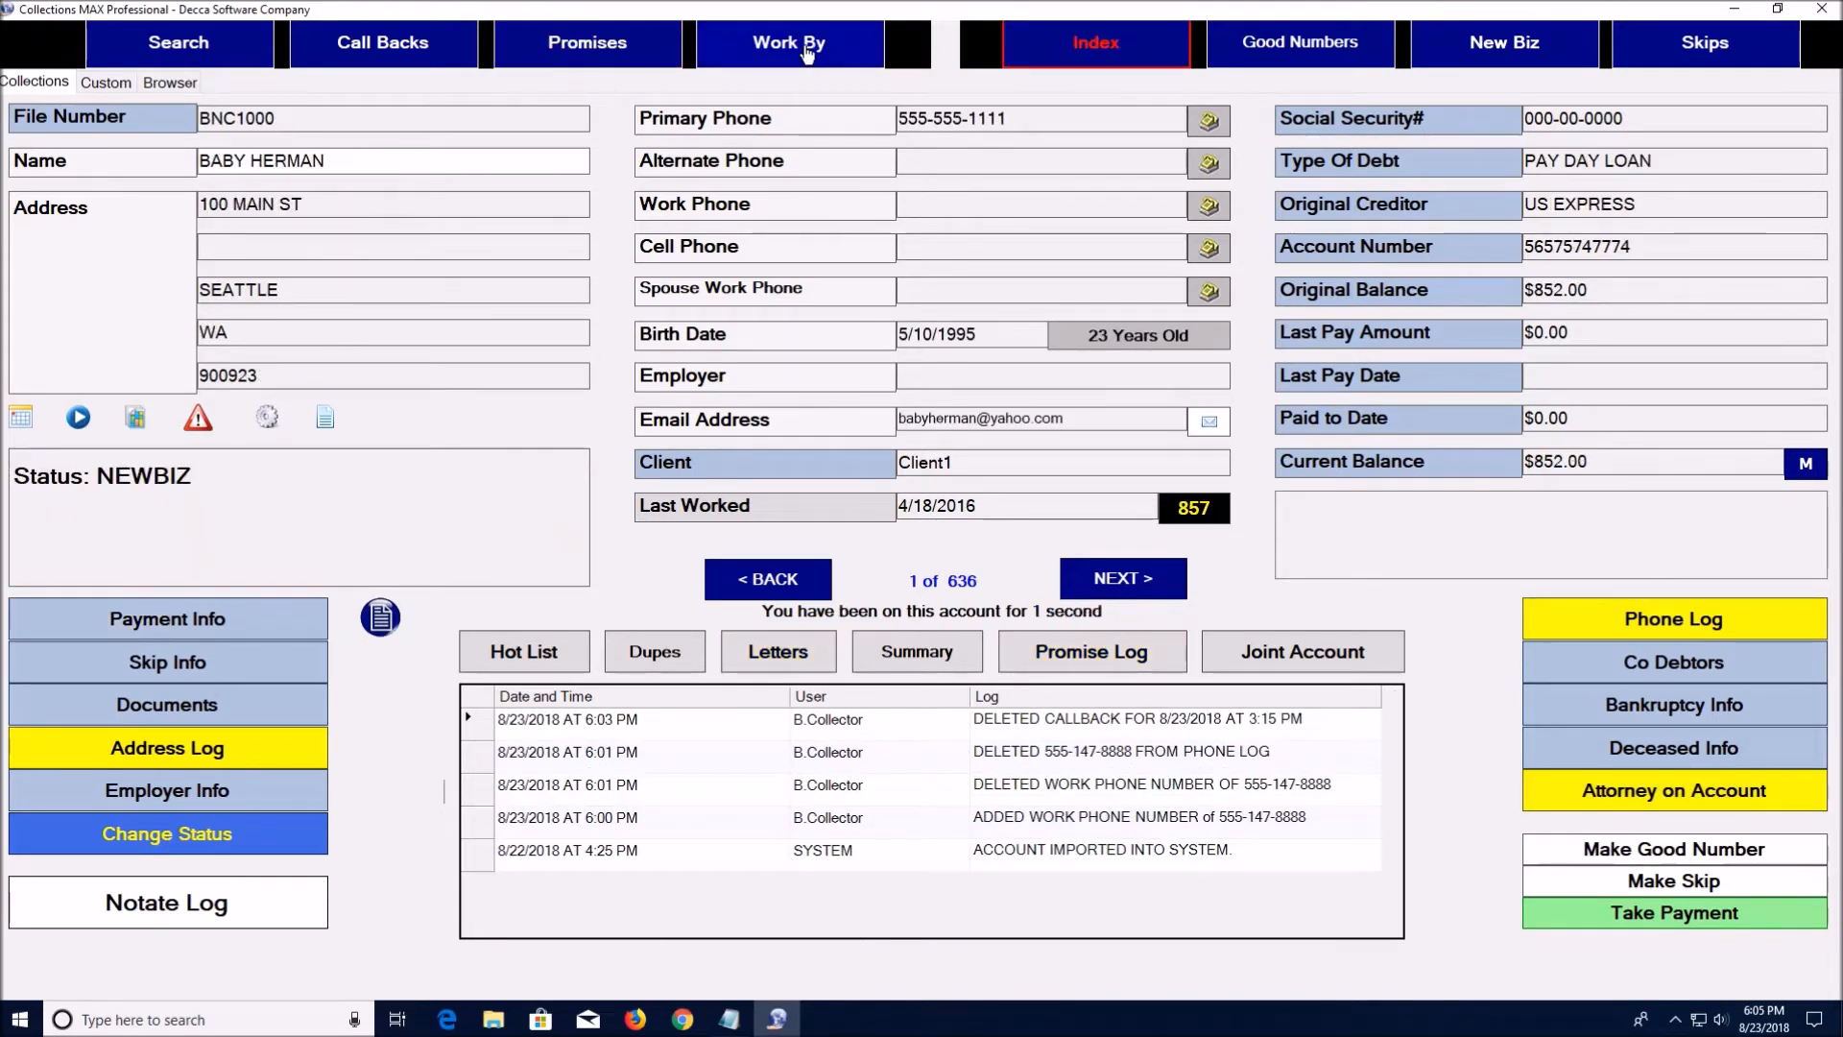
pyautogui.click(806, 53)
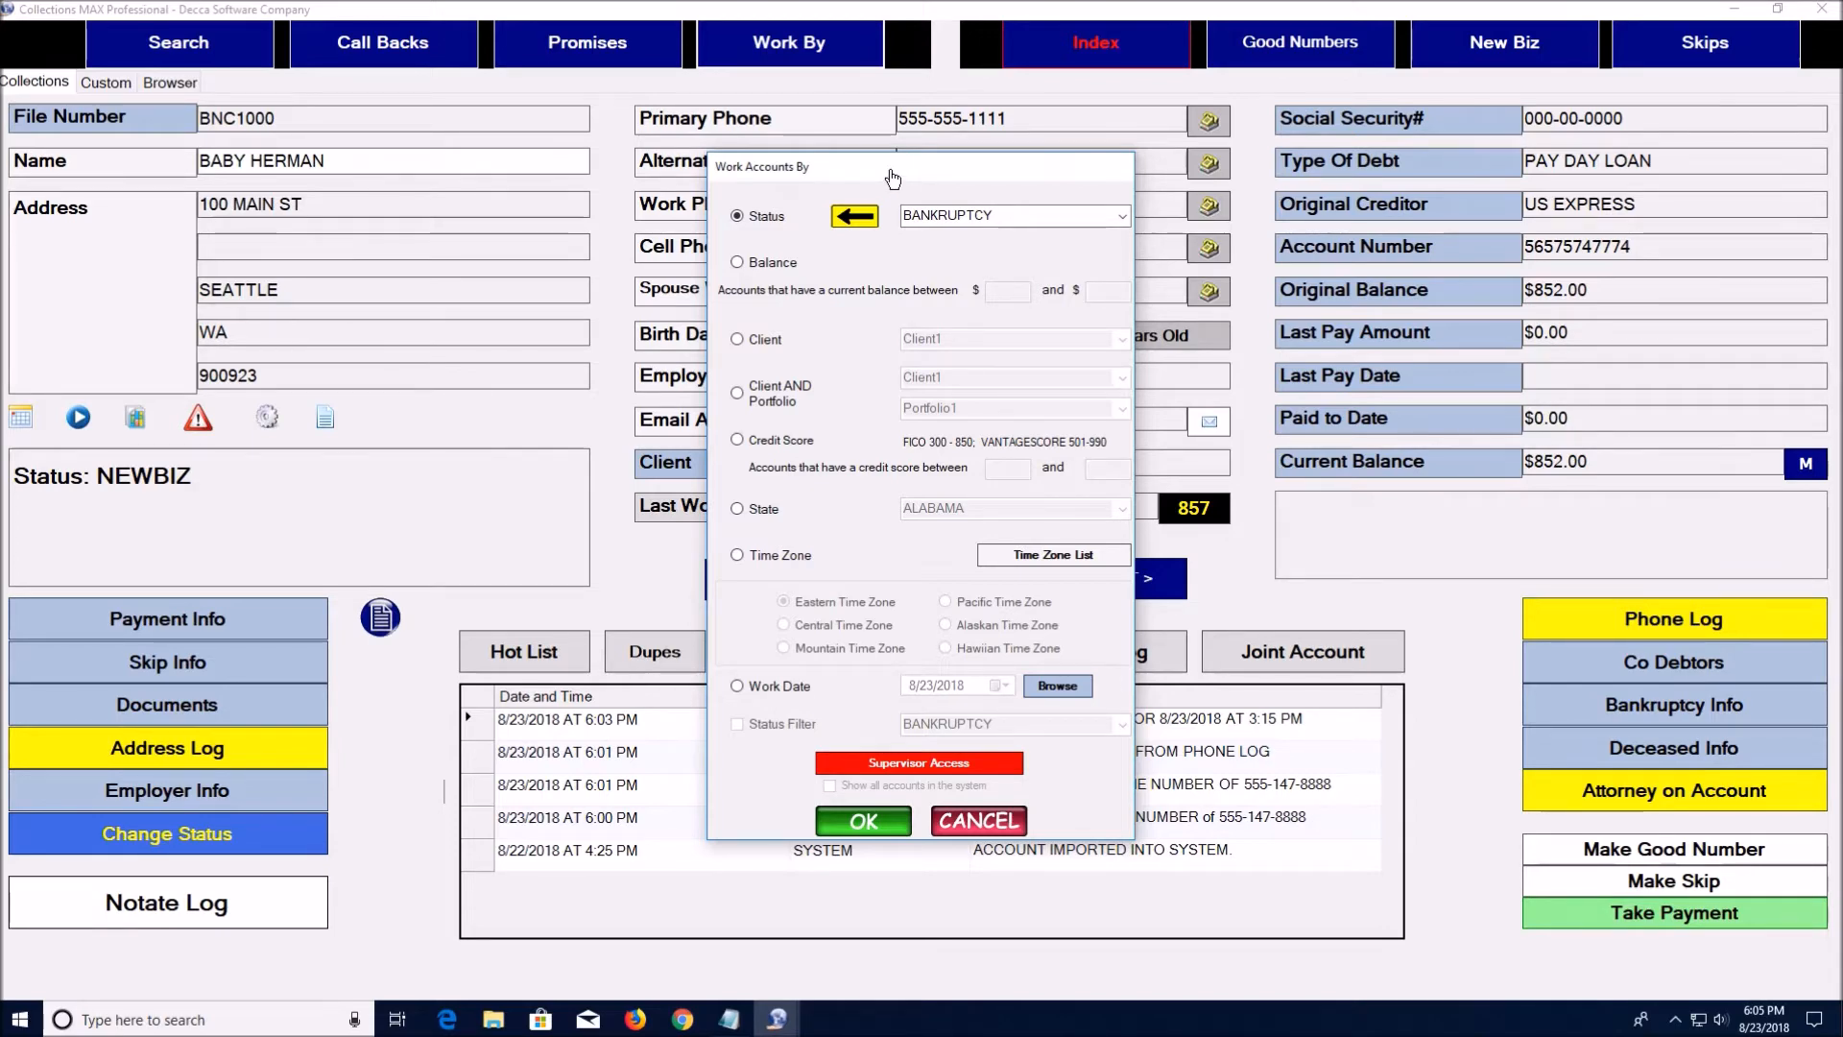
pyautogui.click(737, 340)
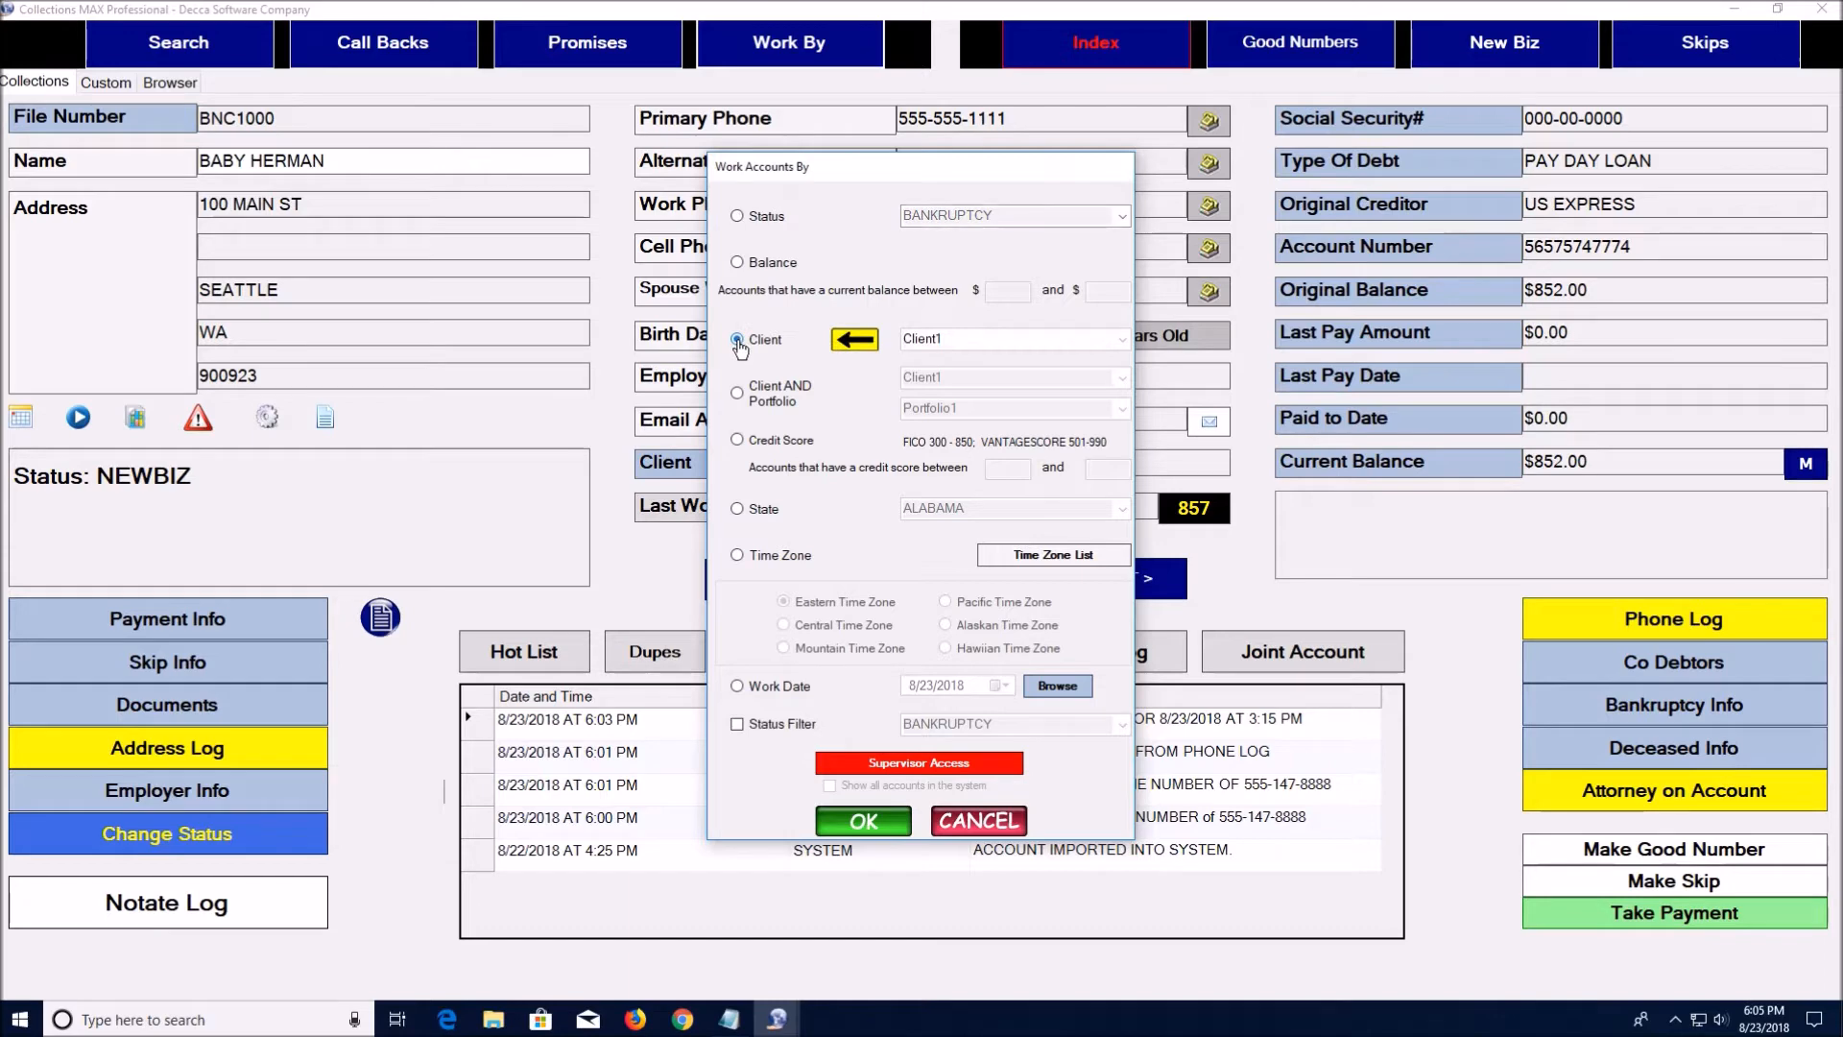
pyautogui.click(737, 394)
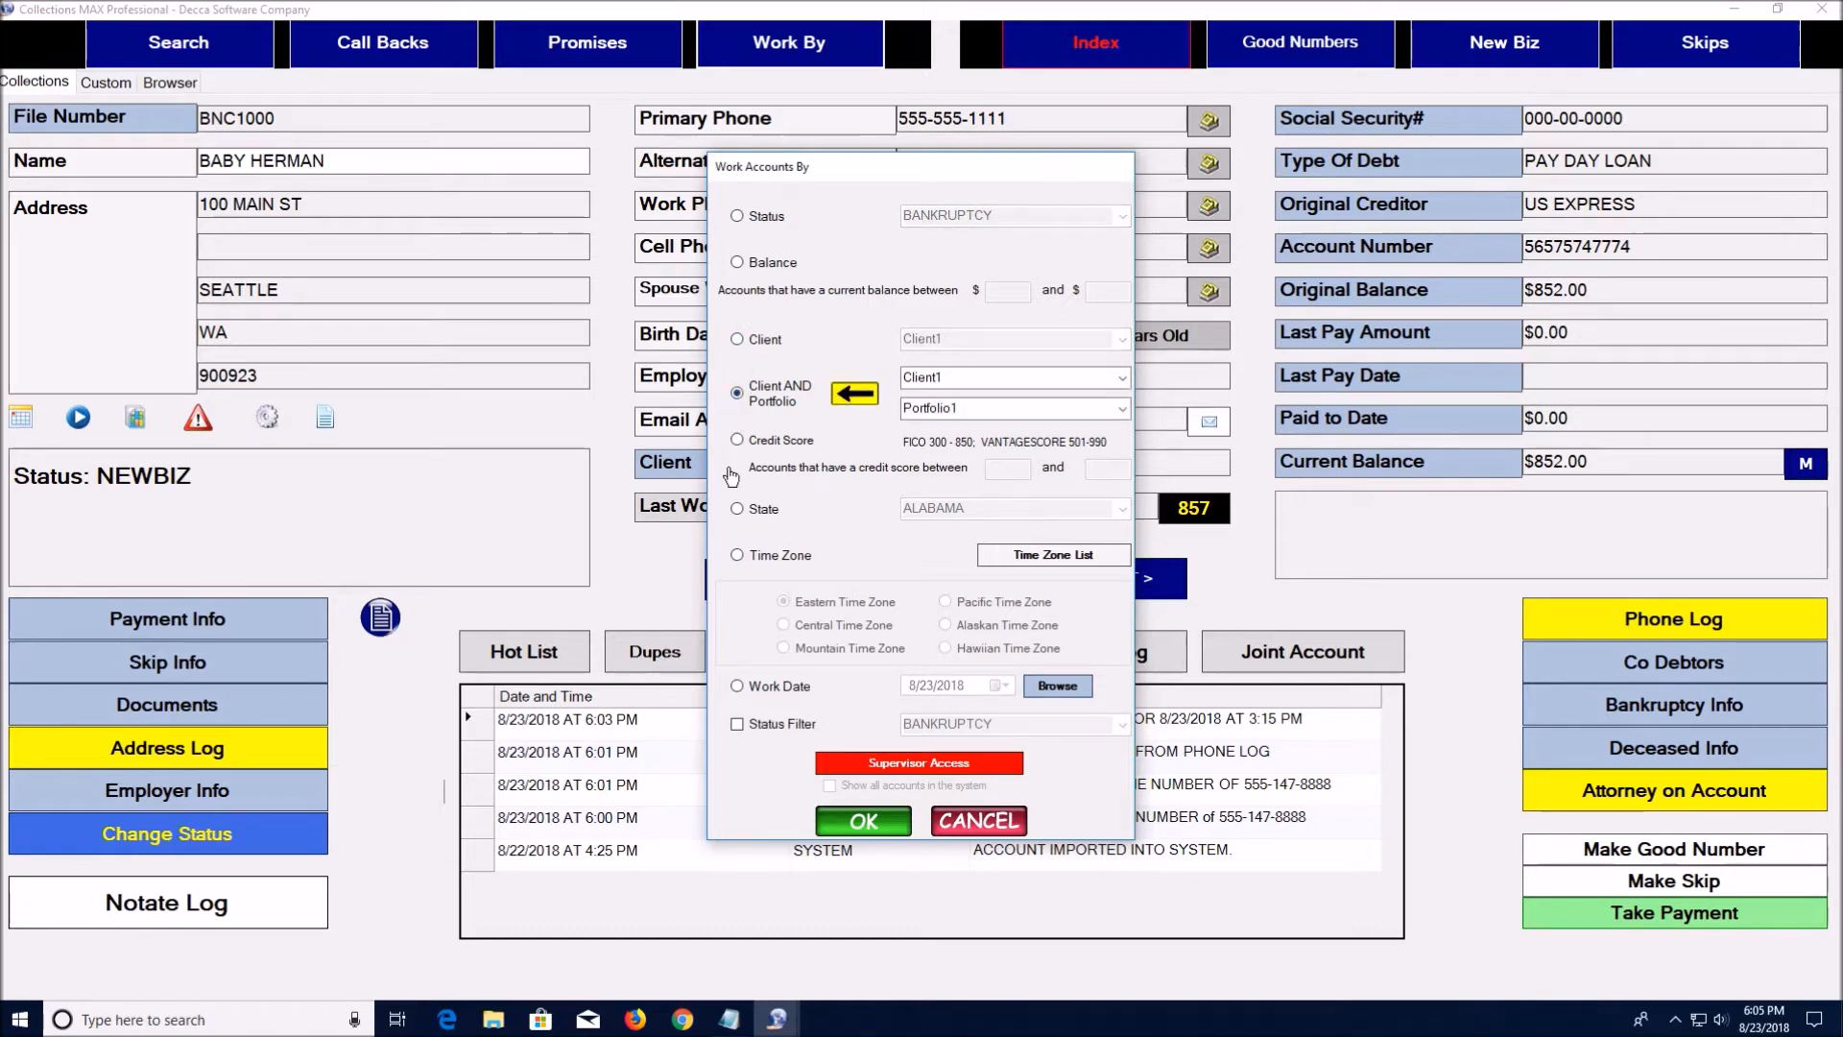
pyautogui.click(737, 510)
pyautogui.click(737, 555)
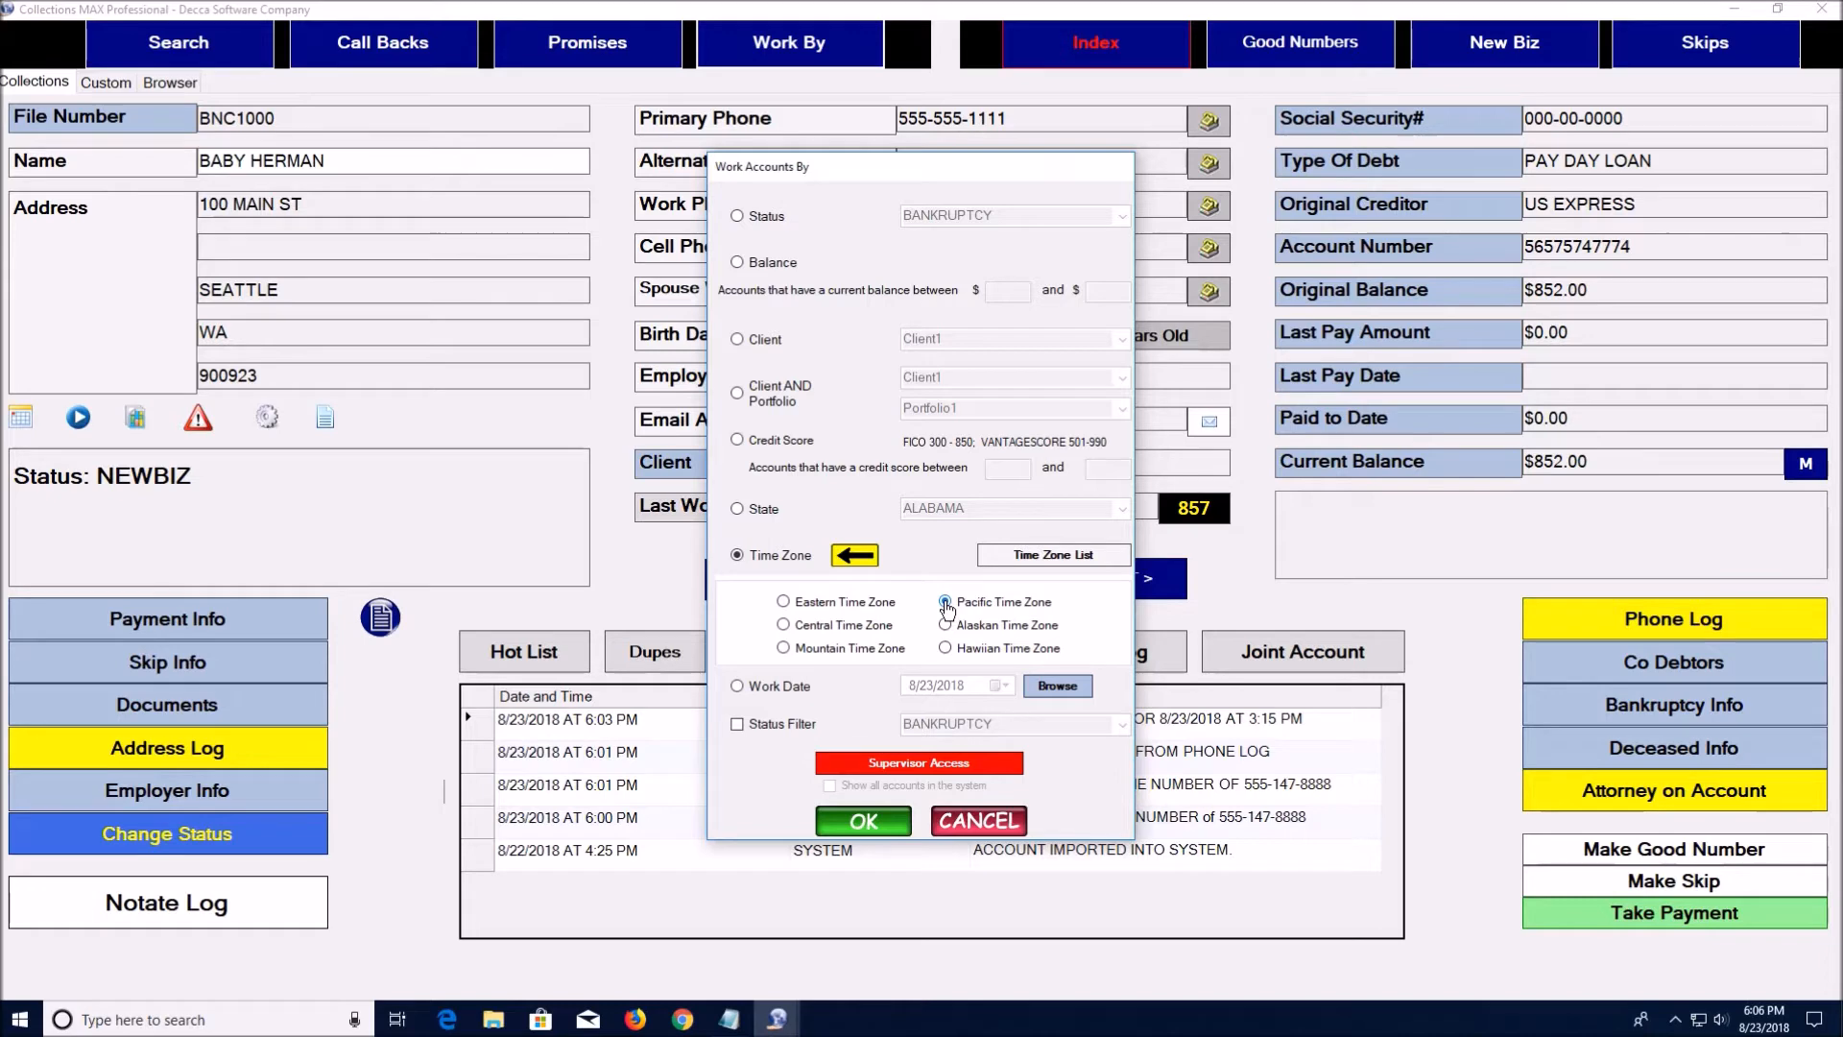
pyautogui.click(737, 727)
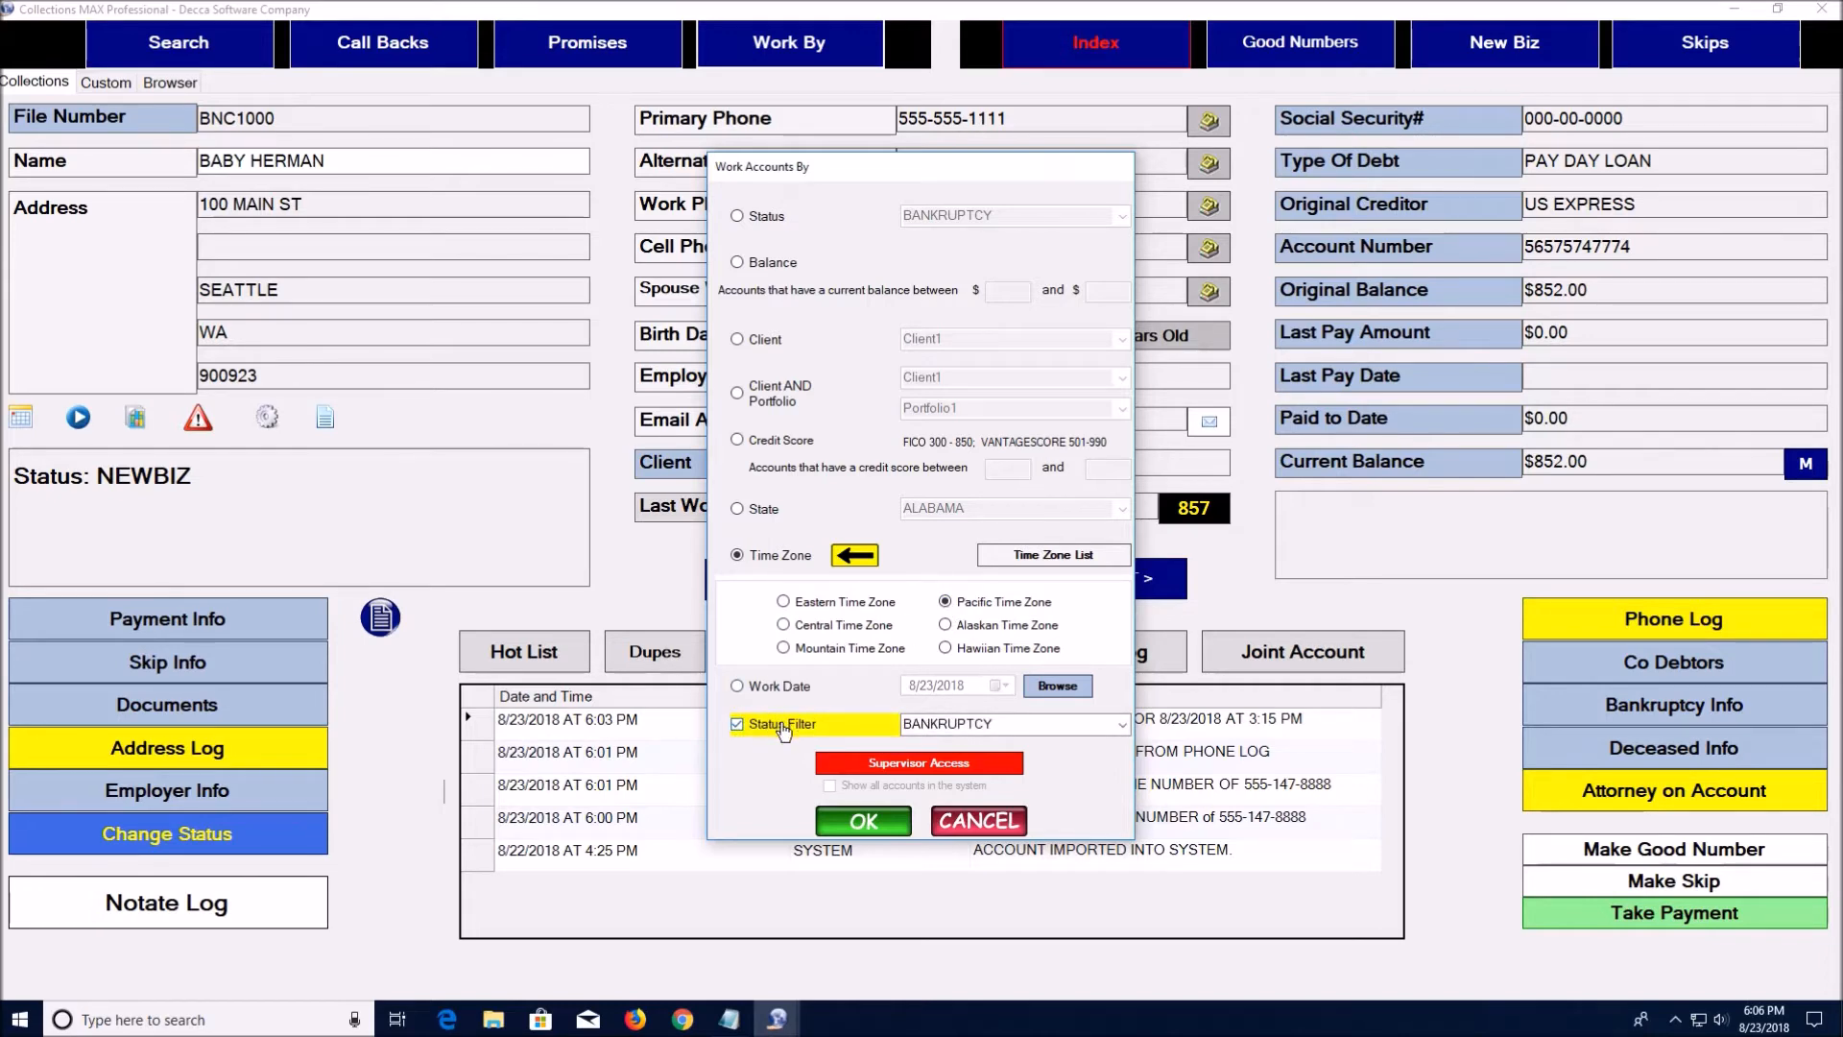
pyautogui.click(738, 217)
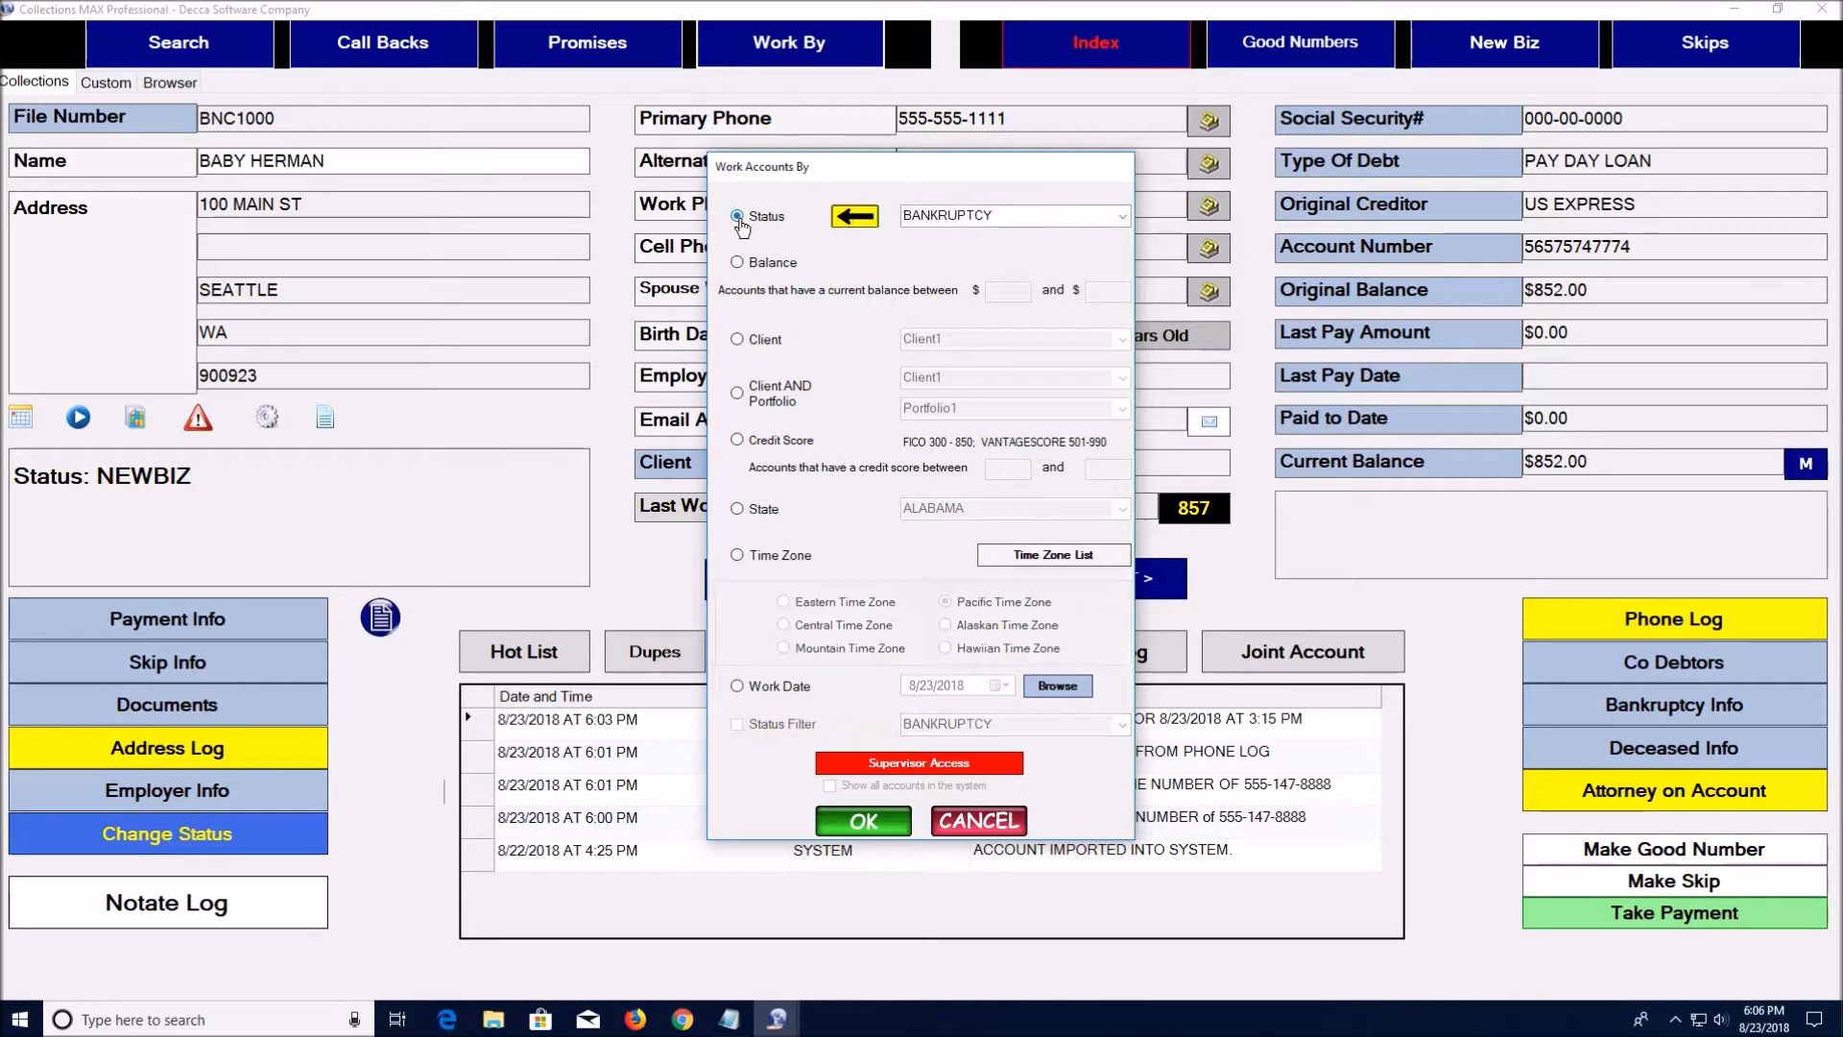
# Keep BANKRUPTCY, switch to working by State, toggle Status Filter on and off, then cancel
pyautogui.click(1122, 217)
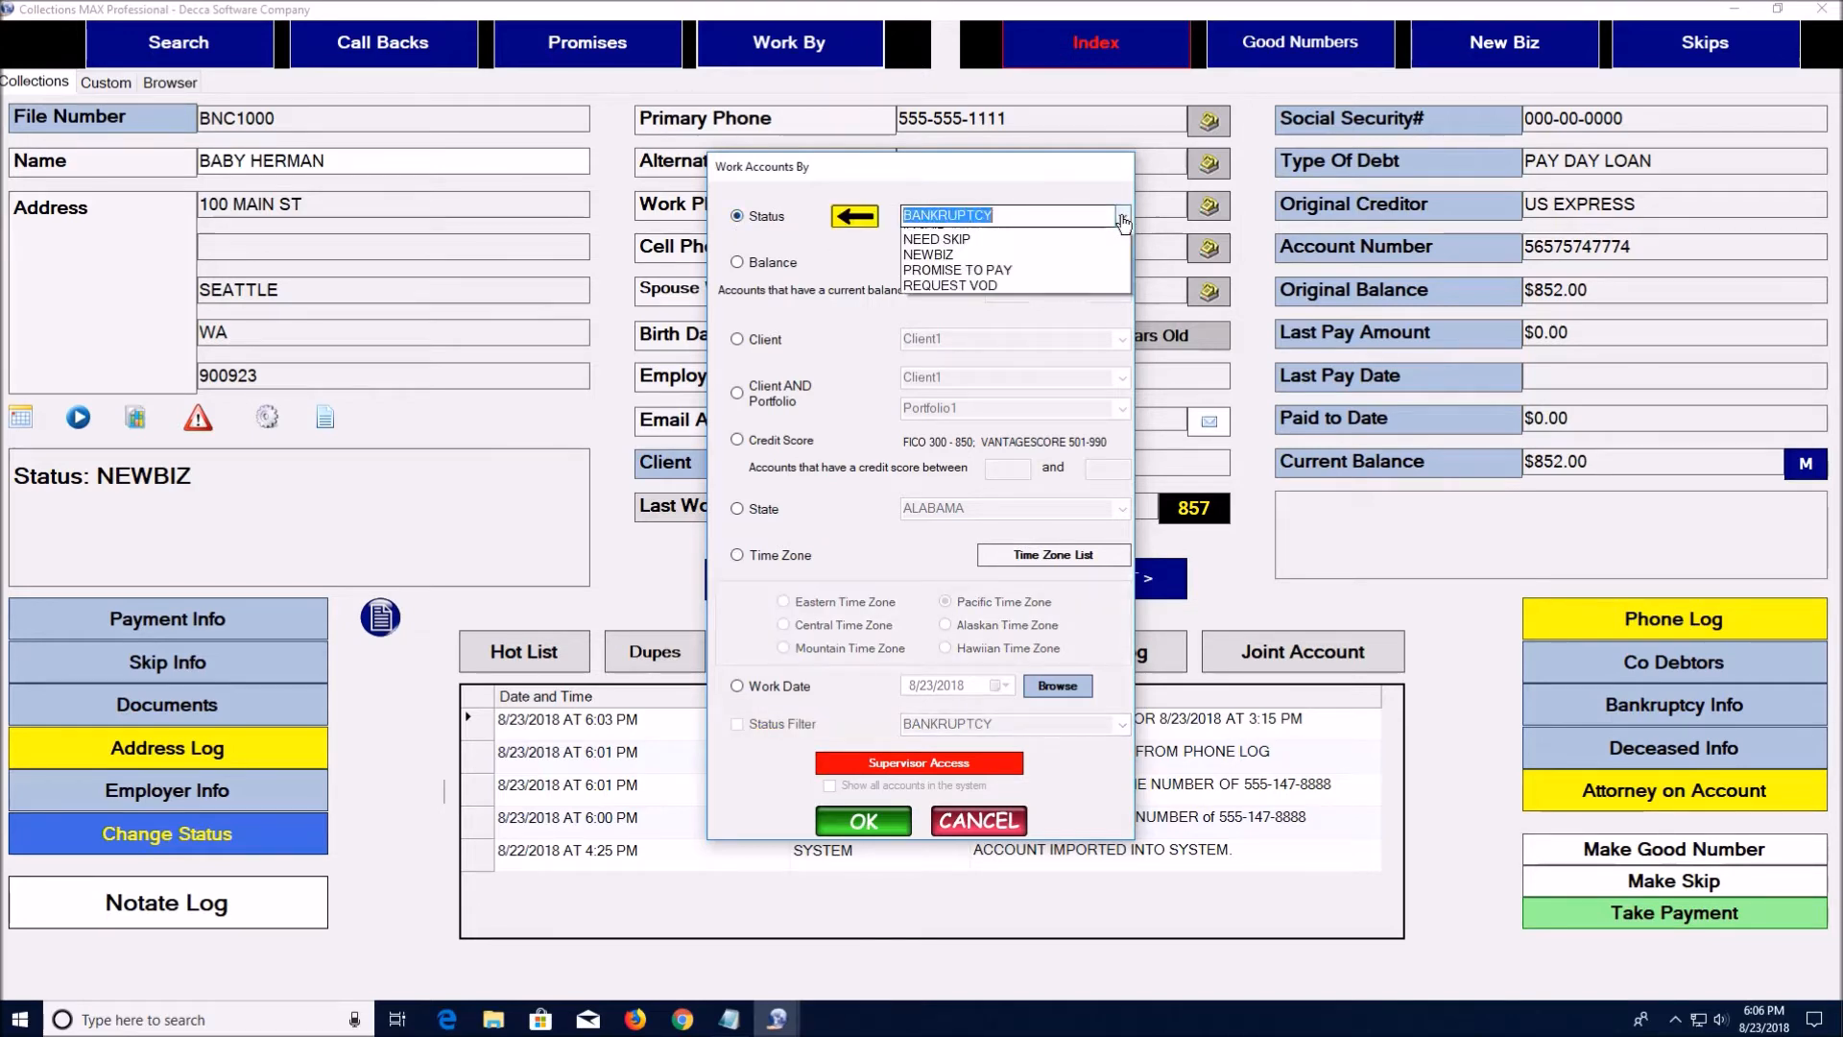
pyautogui.click(1050, 170)
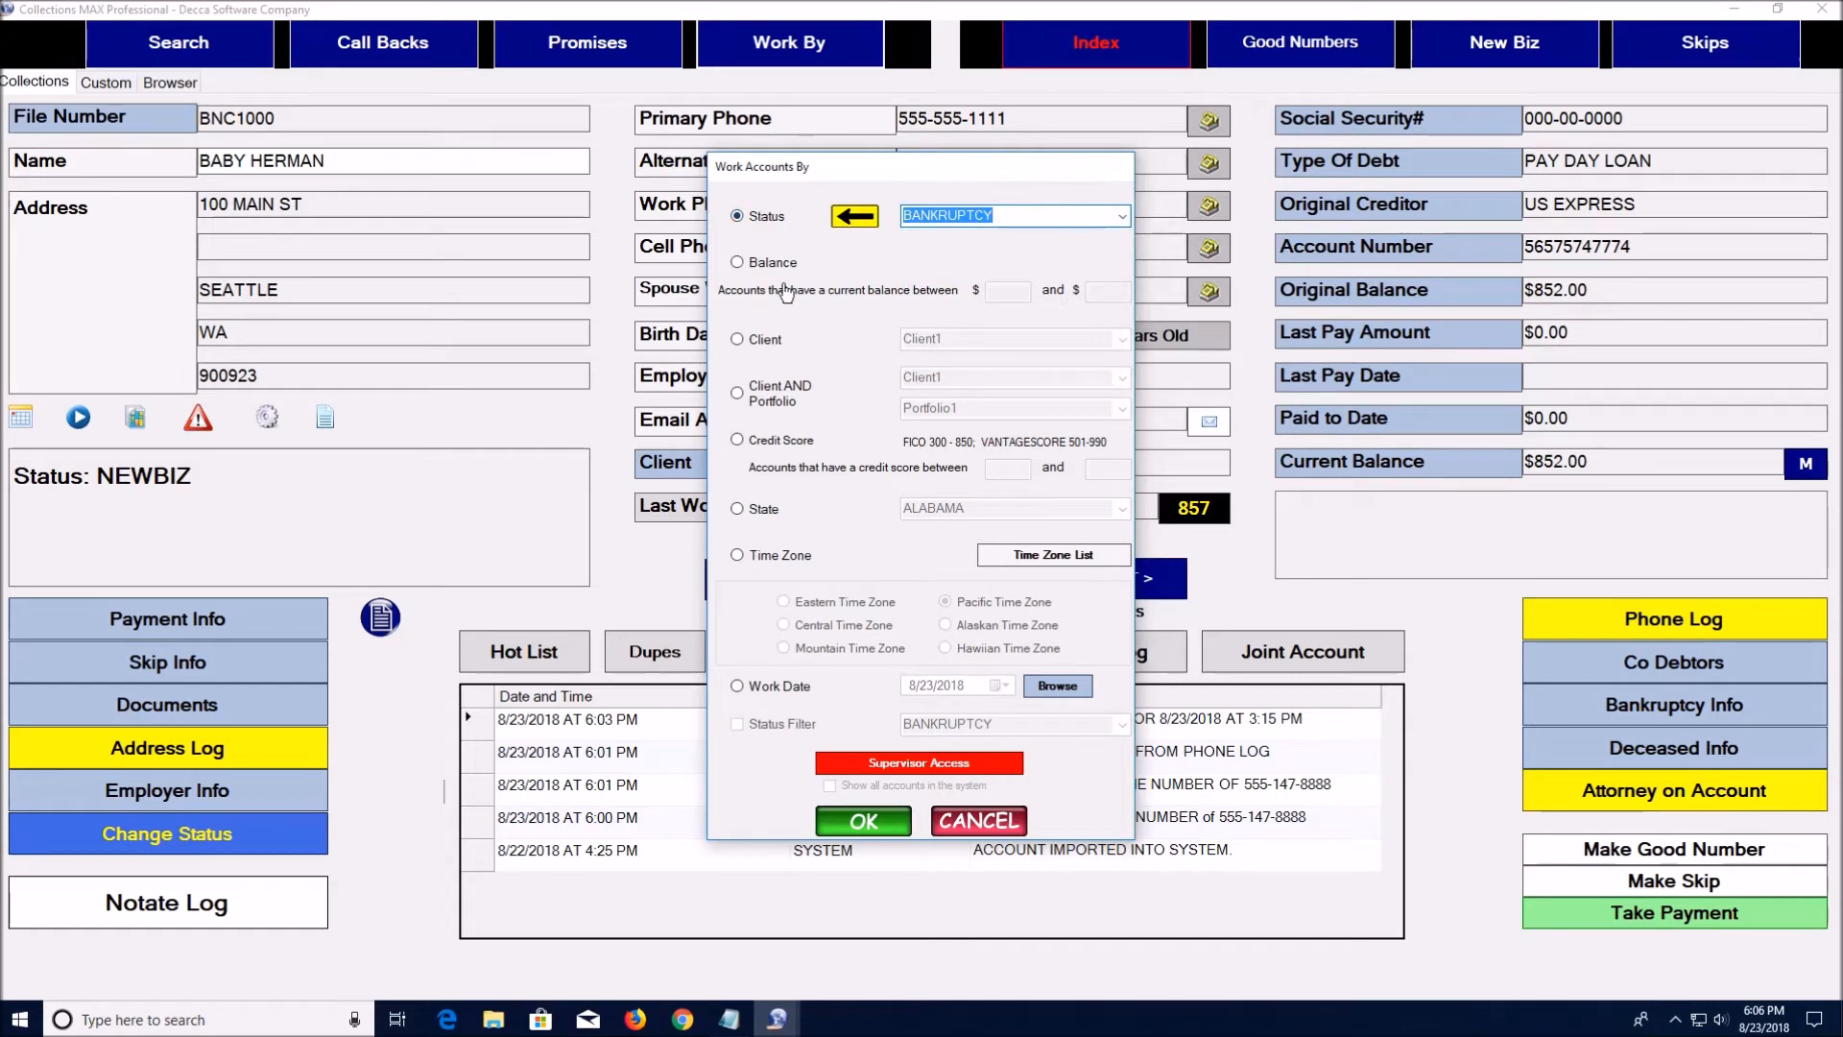
pyautogui.click(738, 509)
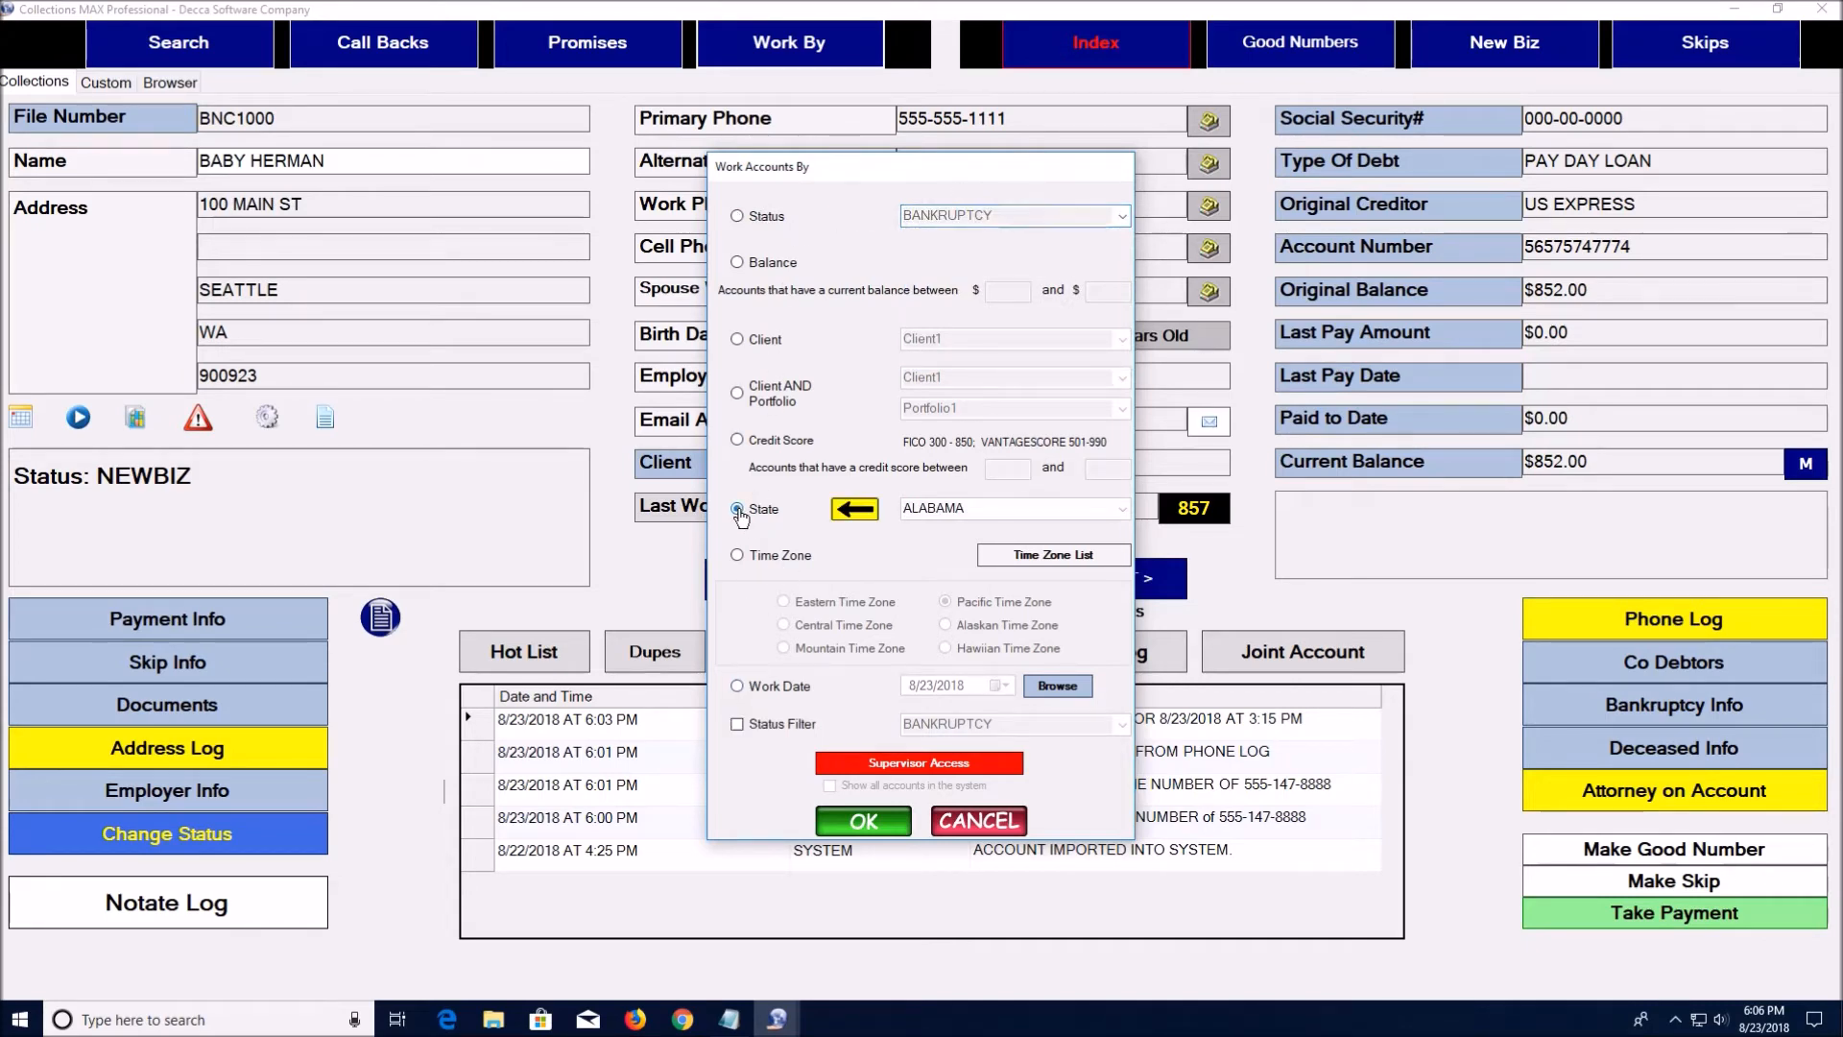
pyautogui.click(737, 725)
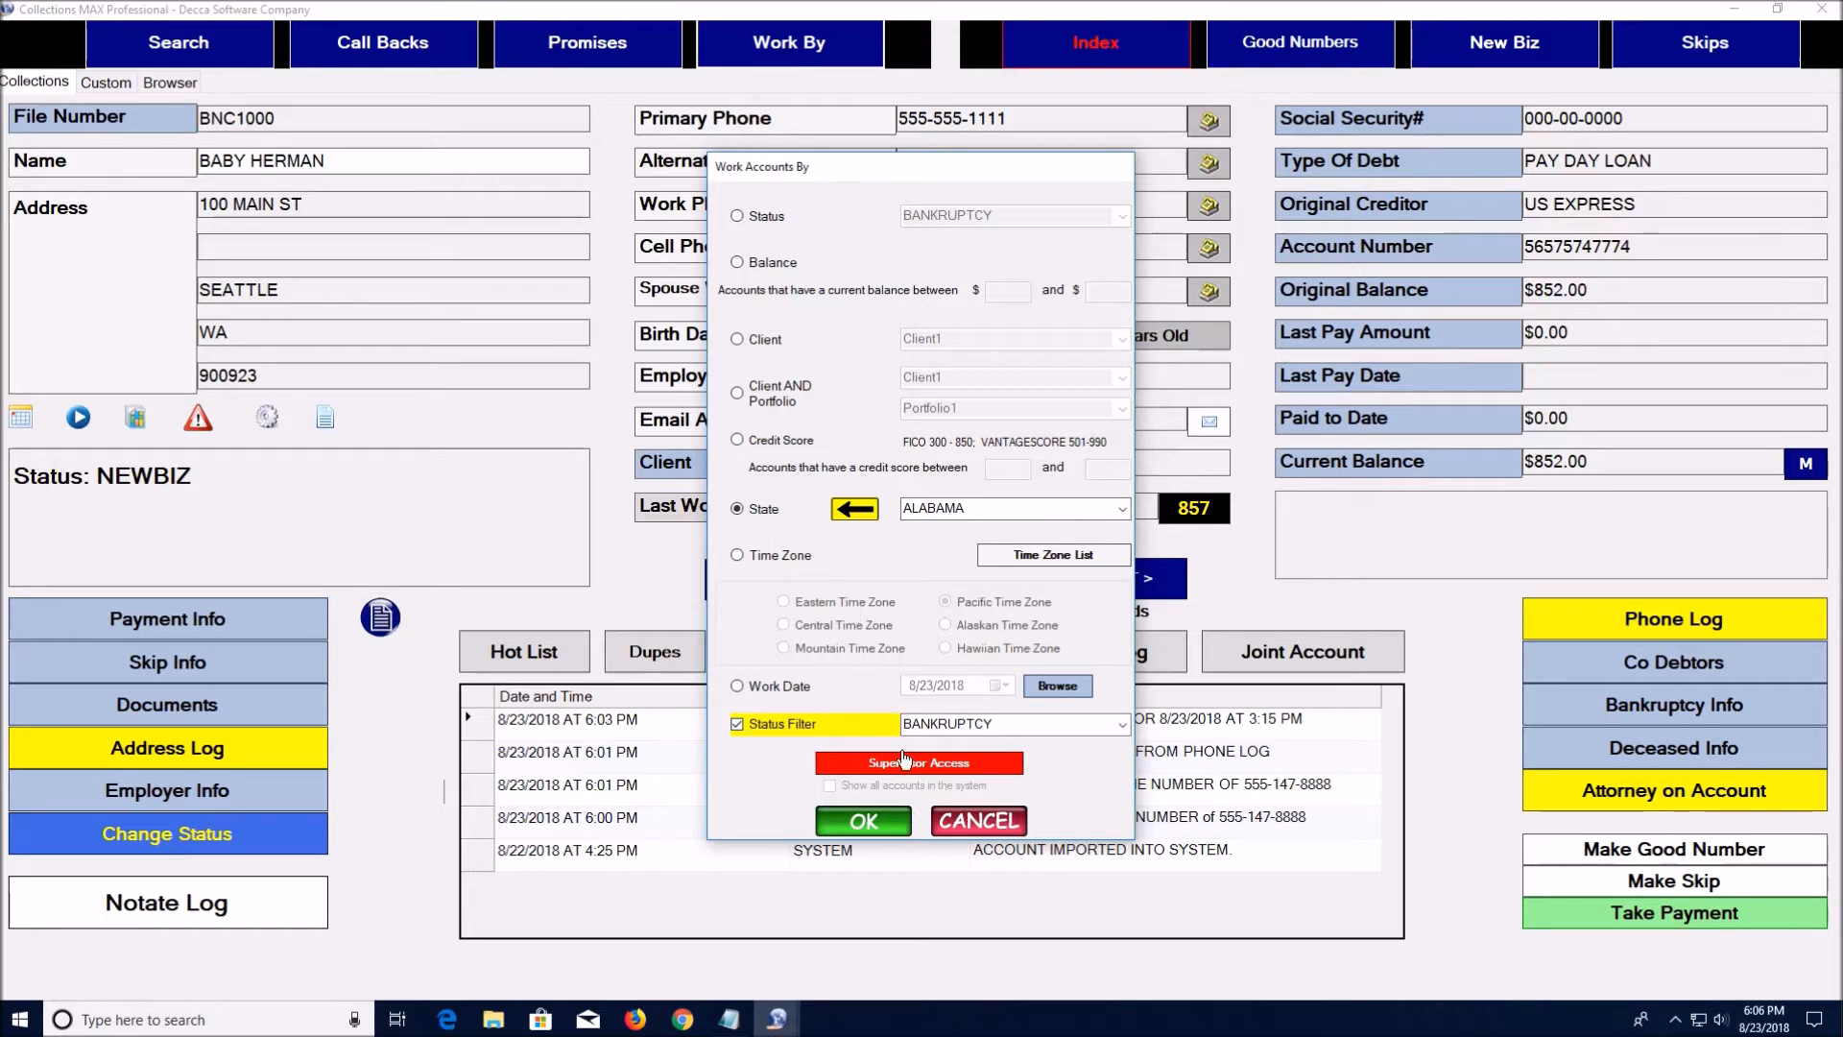
pyautogui.click(738, 728)
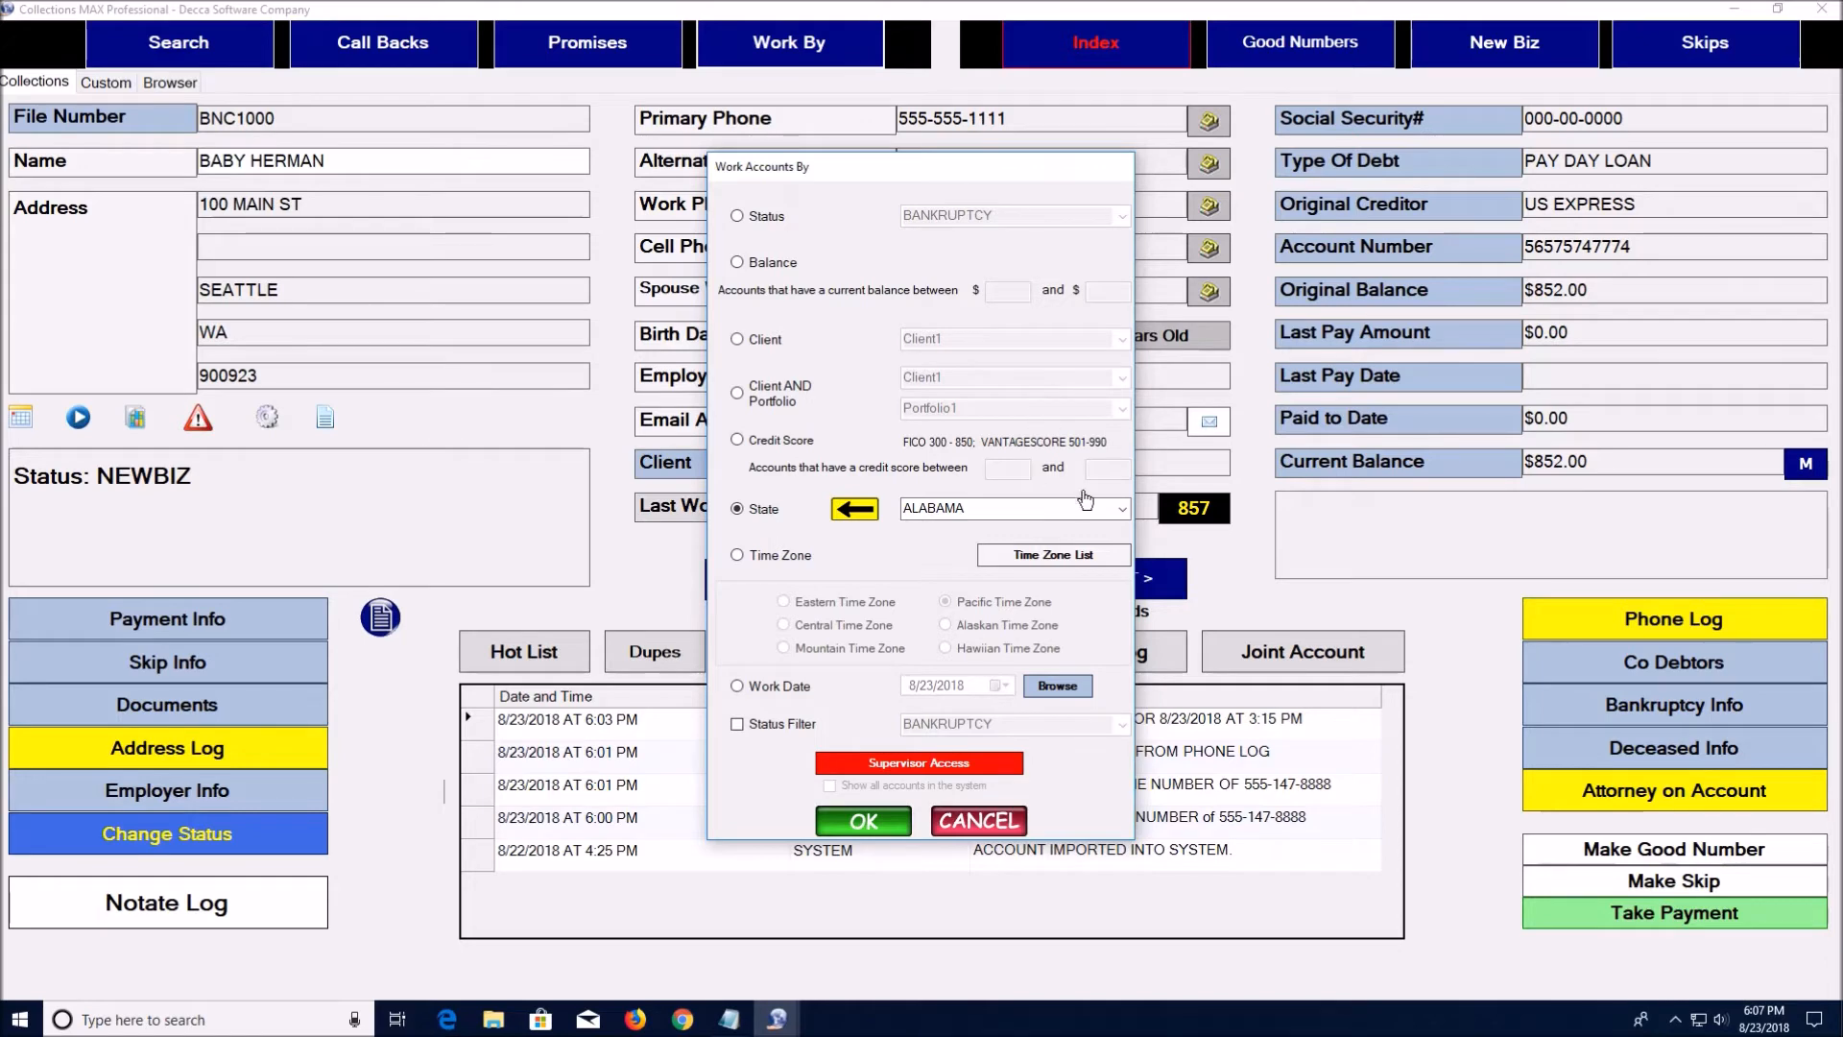
pyautogui.click(980, 823)
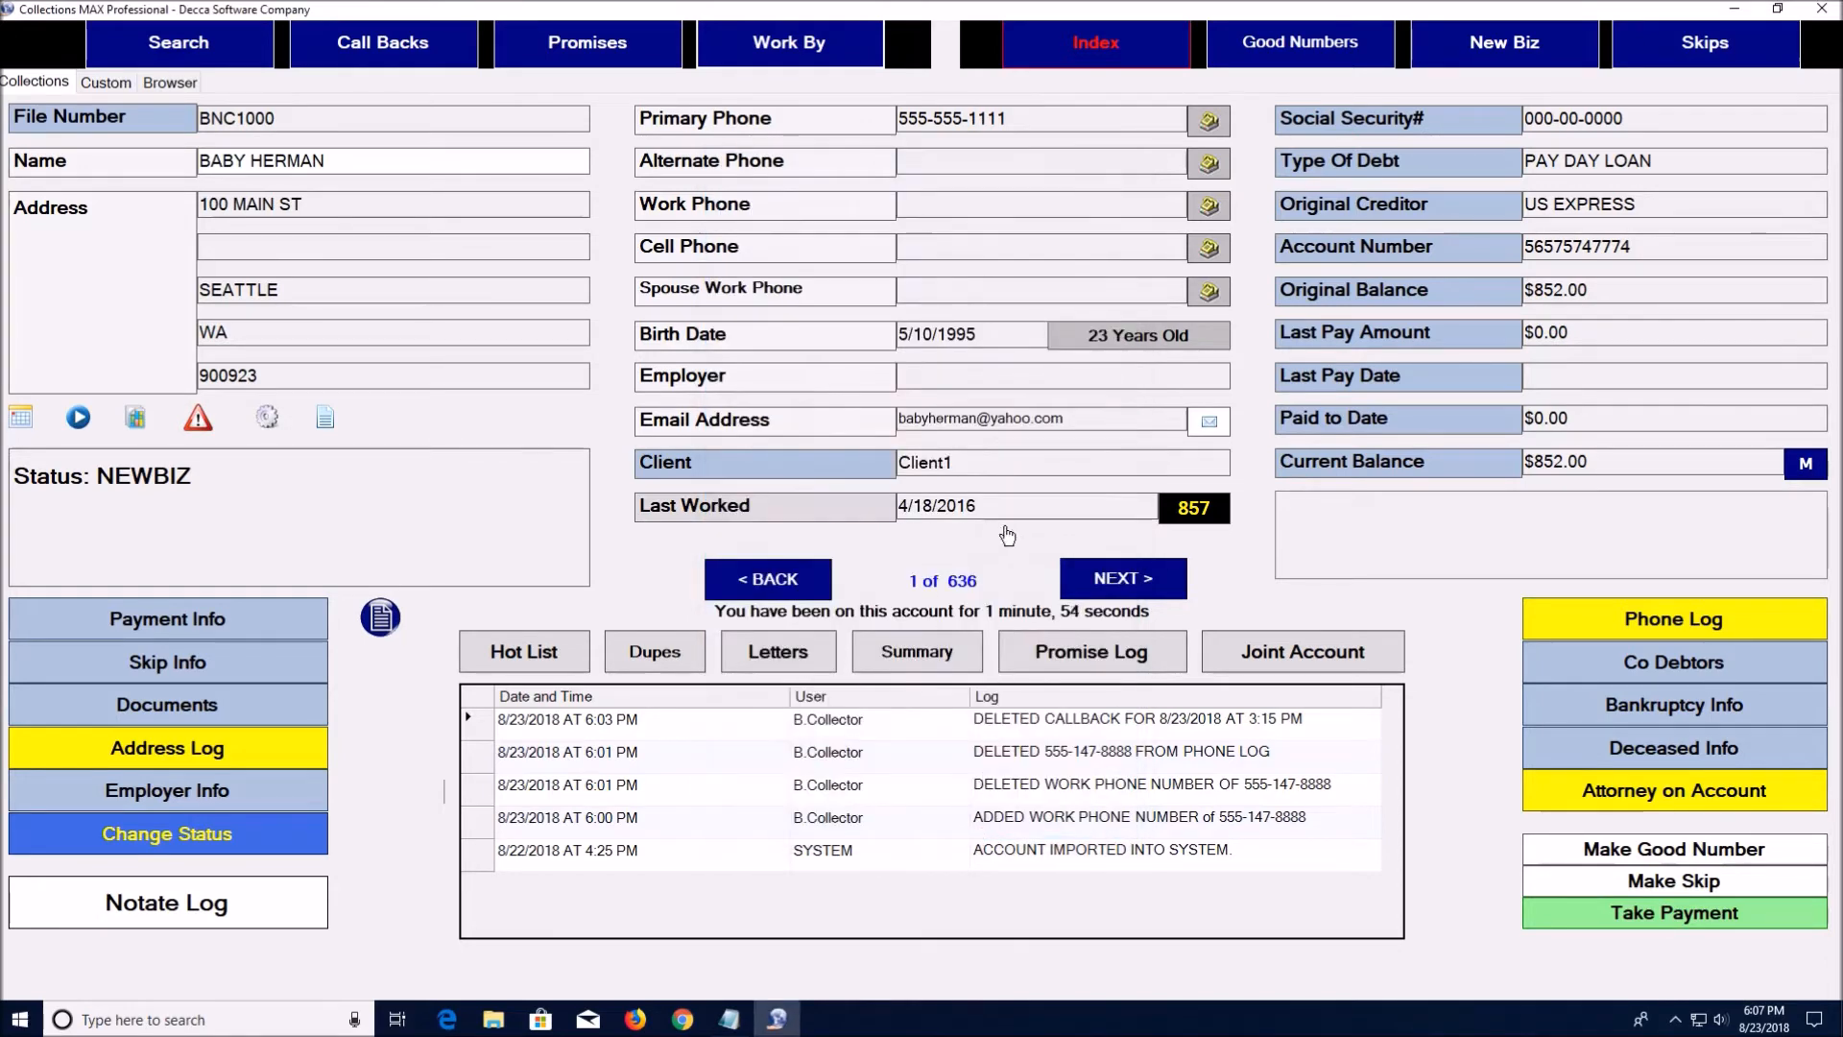
pyautogui.click(1092, 55)
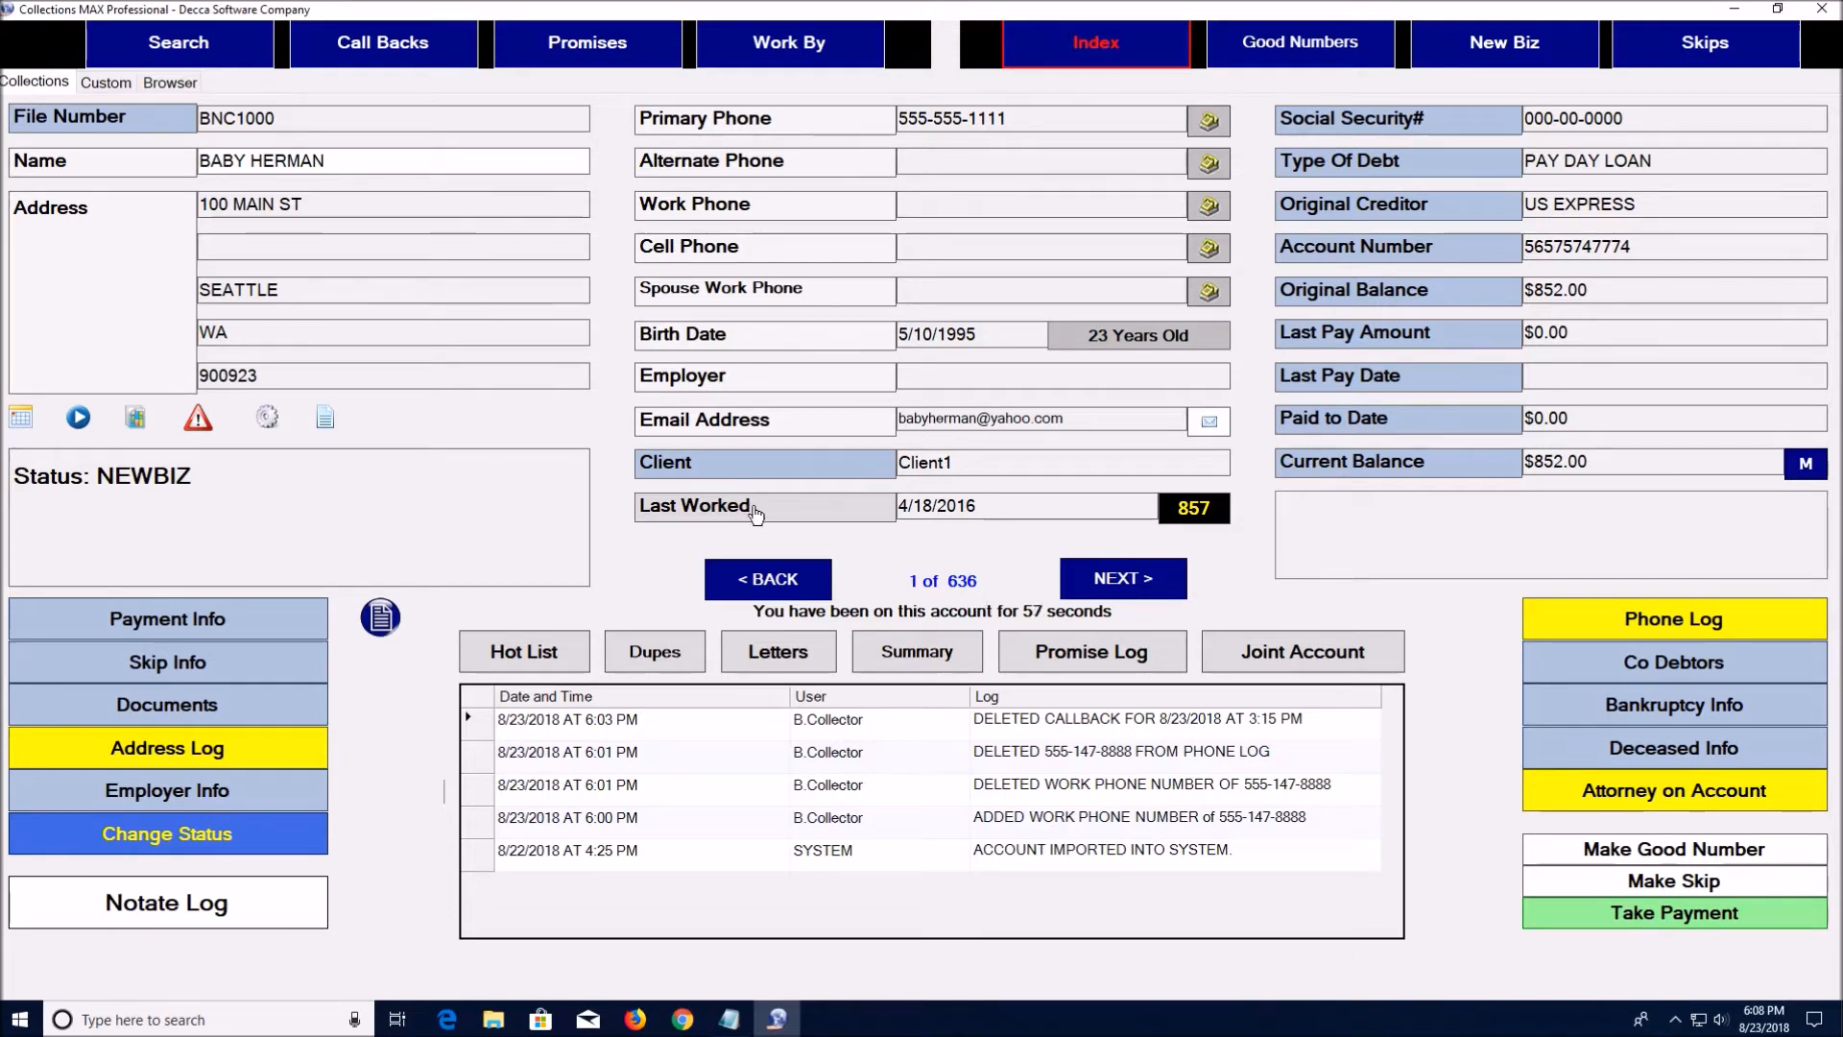
pyautogui.moveTo(1207, 516)
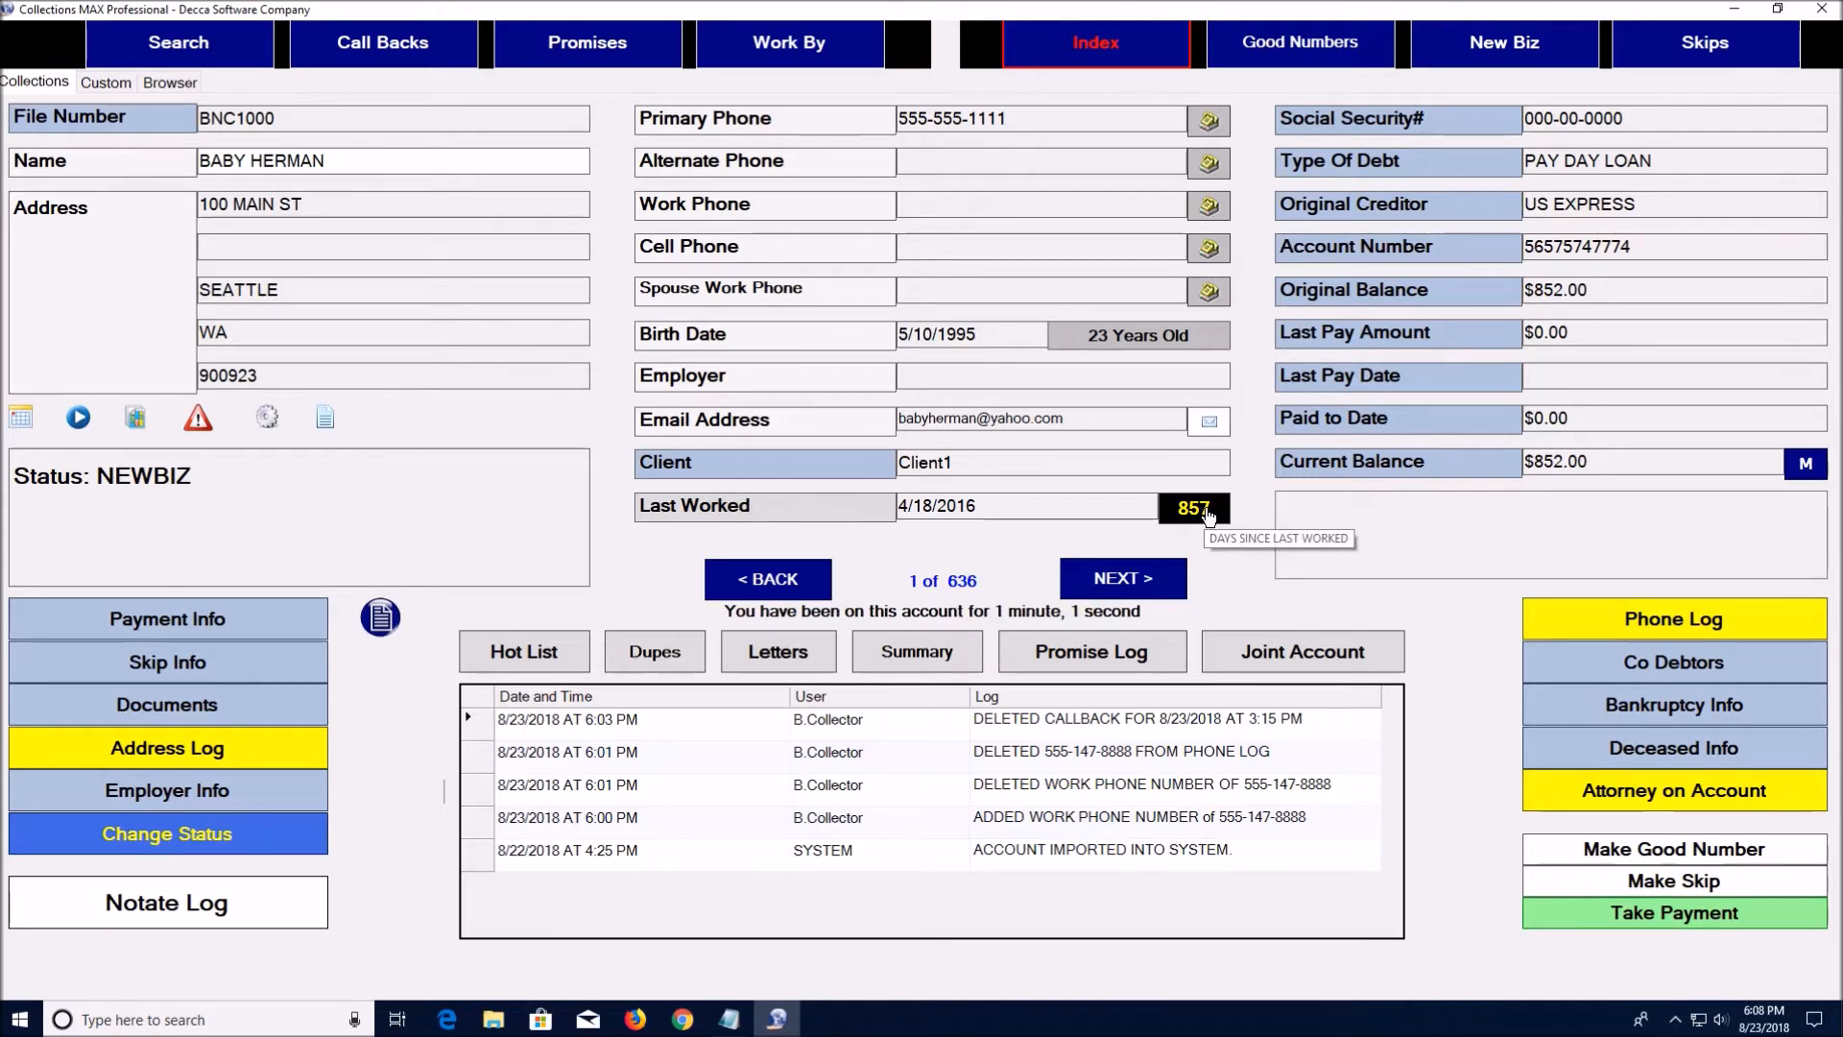
pyautogui.click(1145, 582)
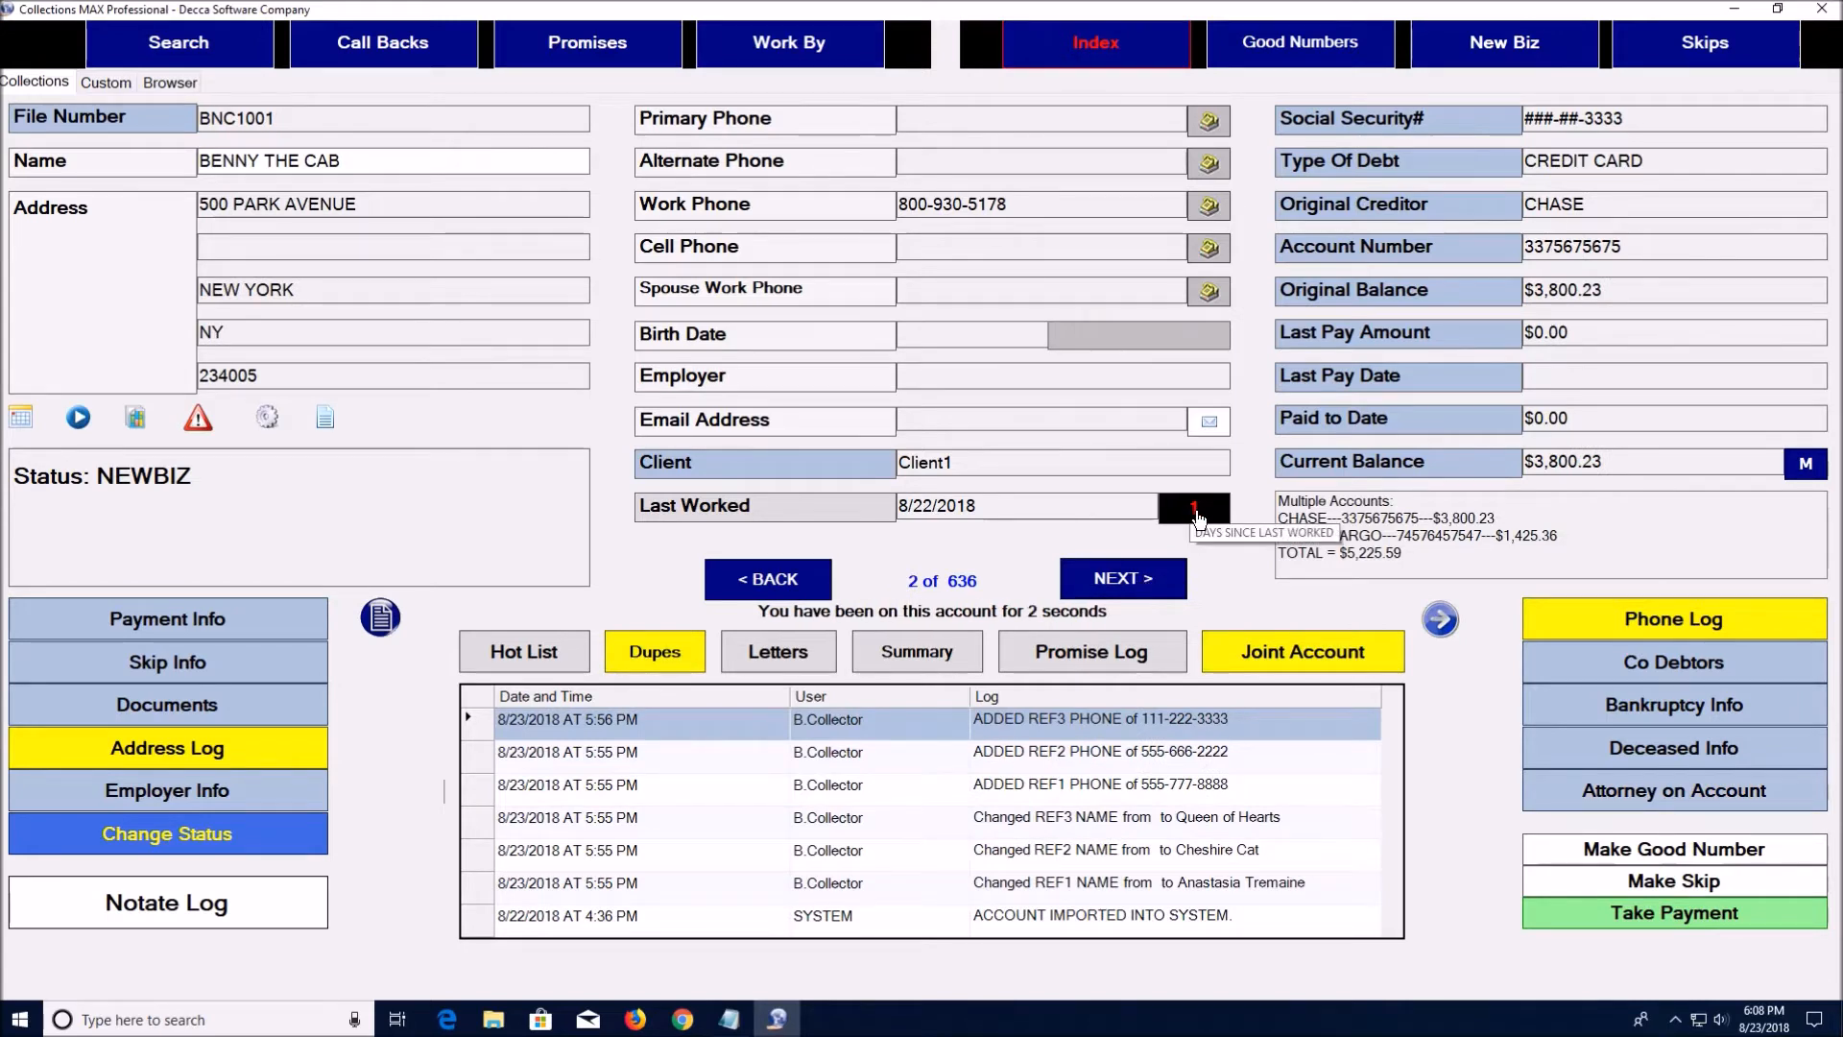
pyautogui.click(1155, 588)
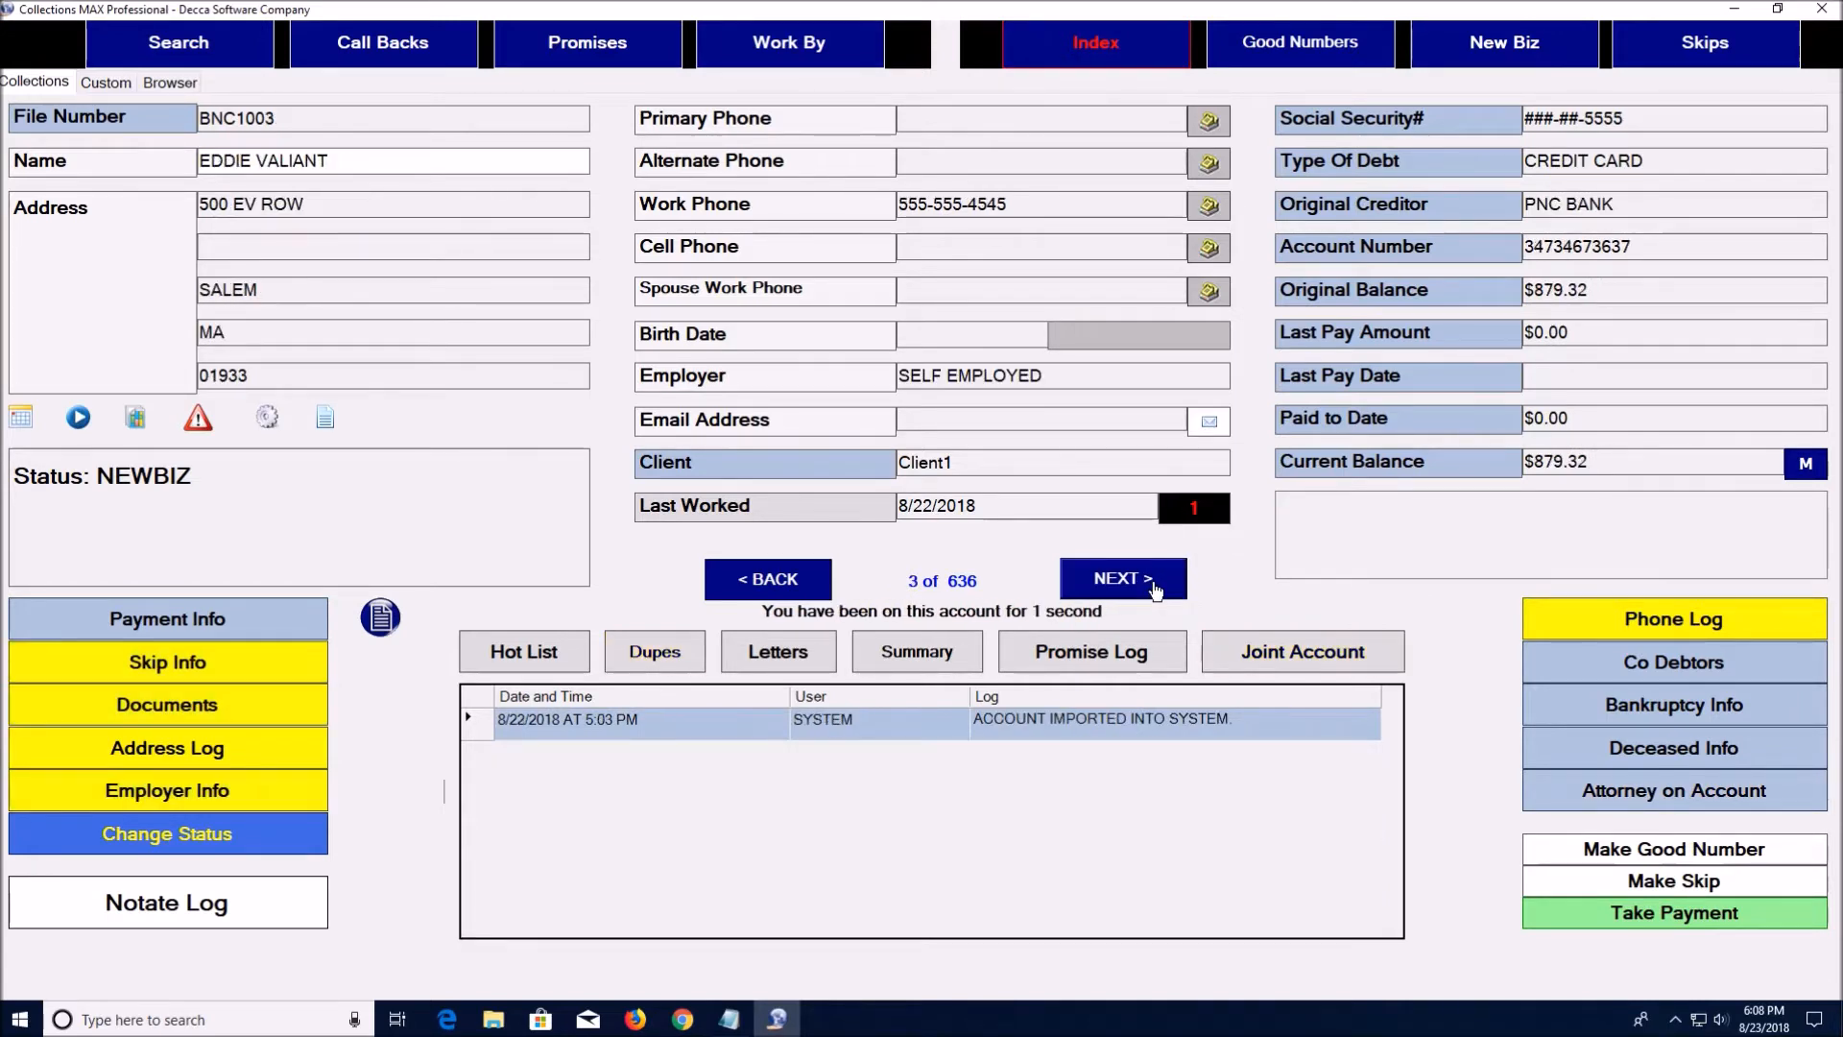
pyautogui.doubleClick(742, 579)
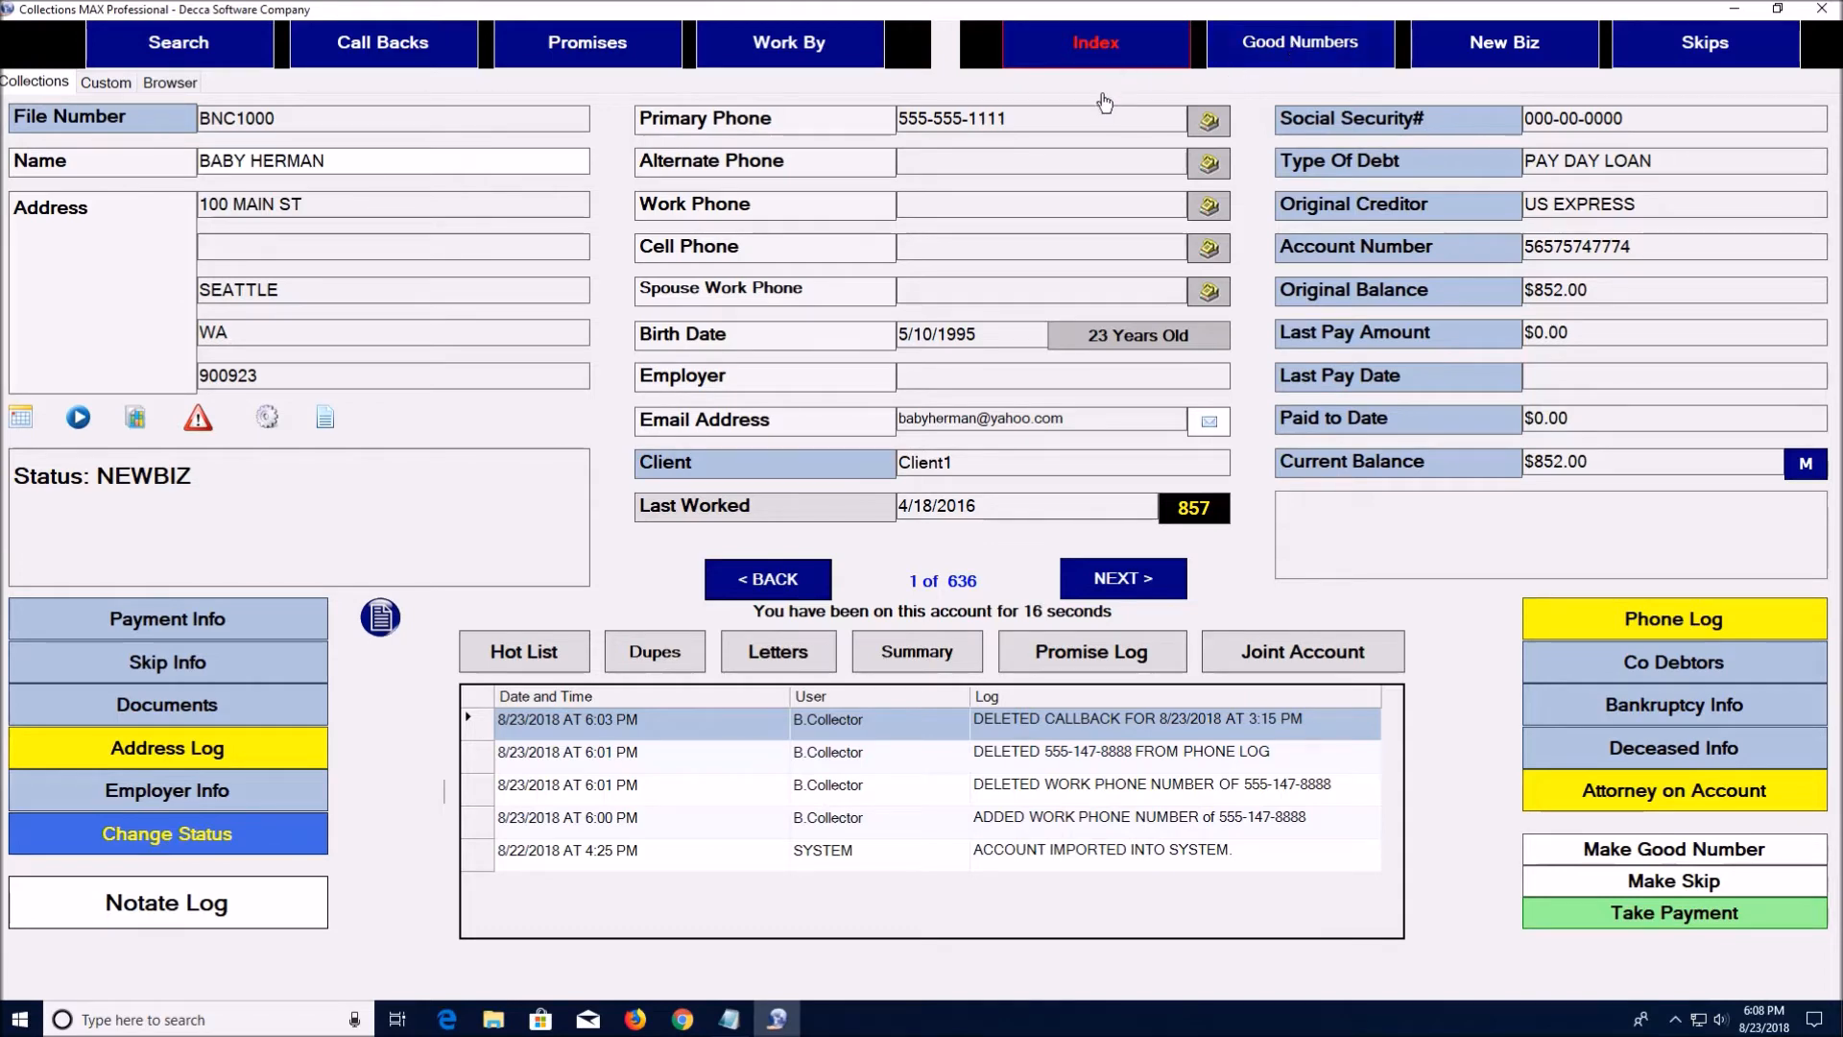
# Copy the account's primary phone number from its field
pyautogui.click(1031, 127)
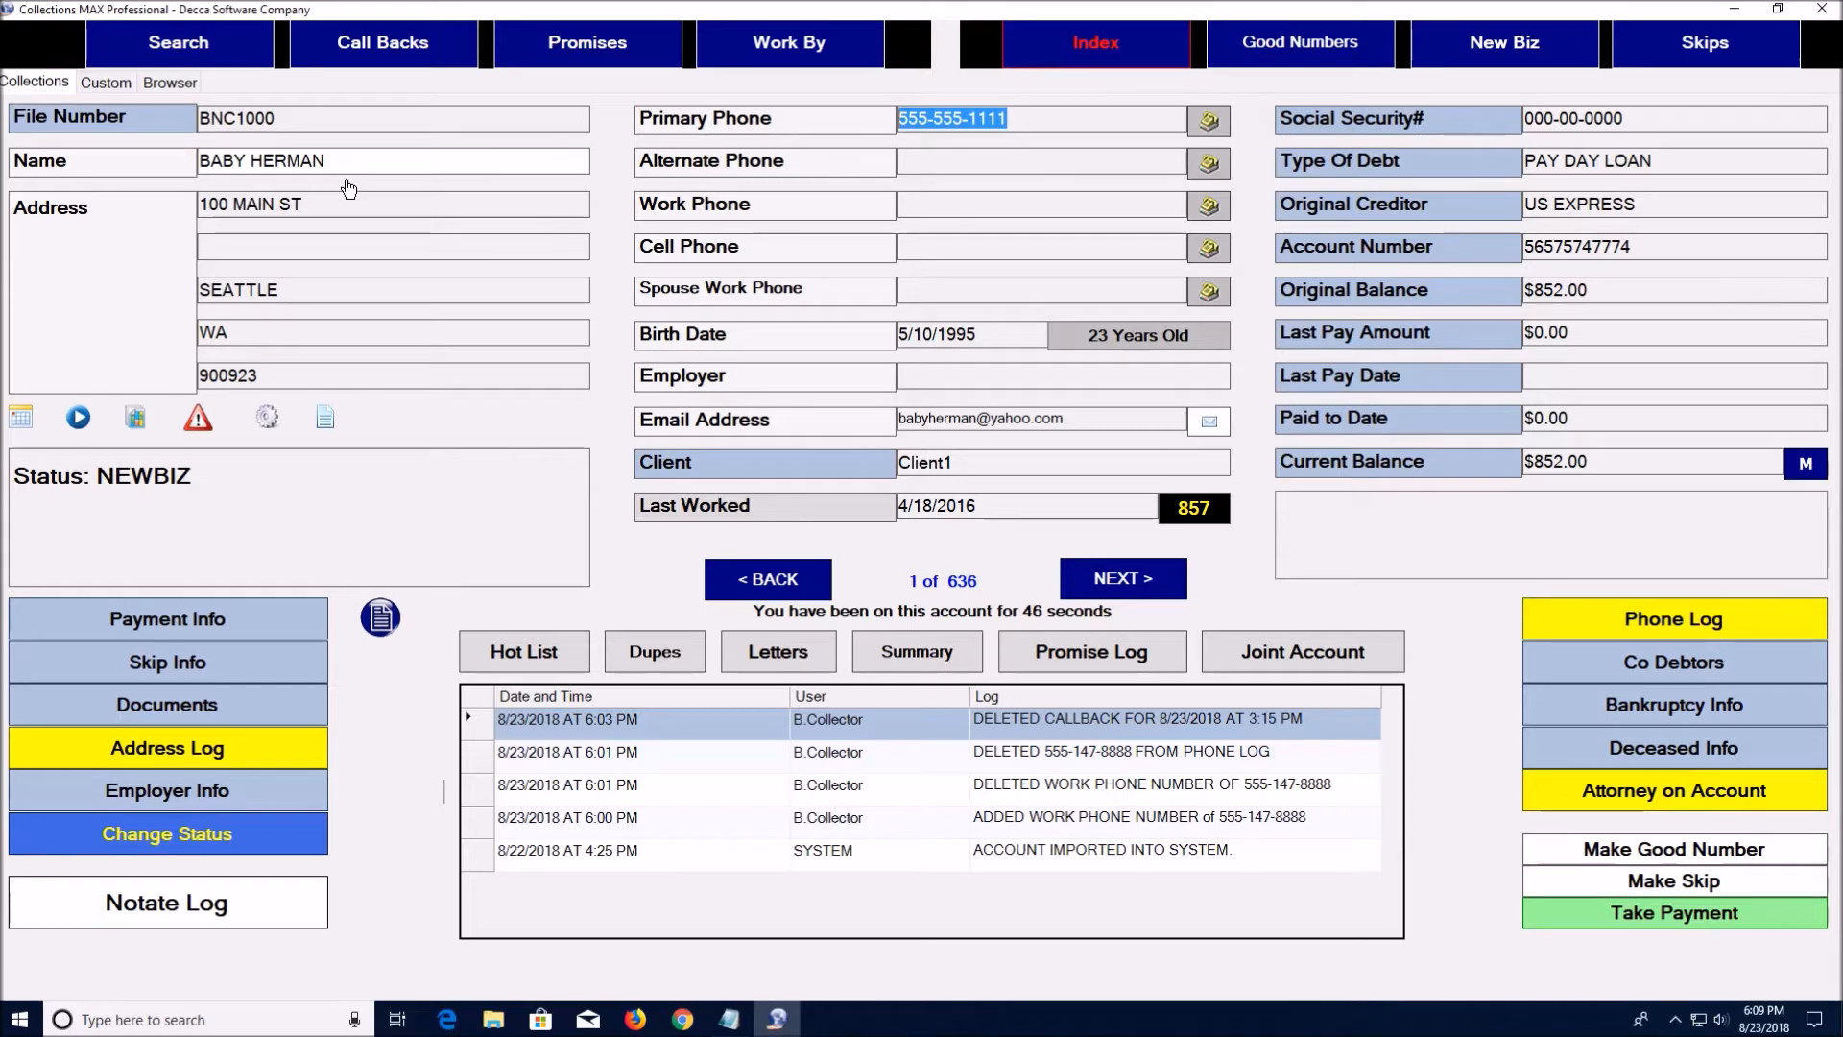
pyautogui.rightClick(932, 122)
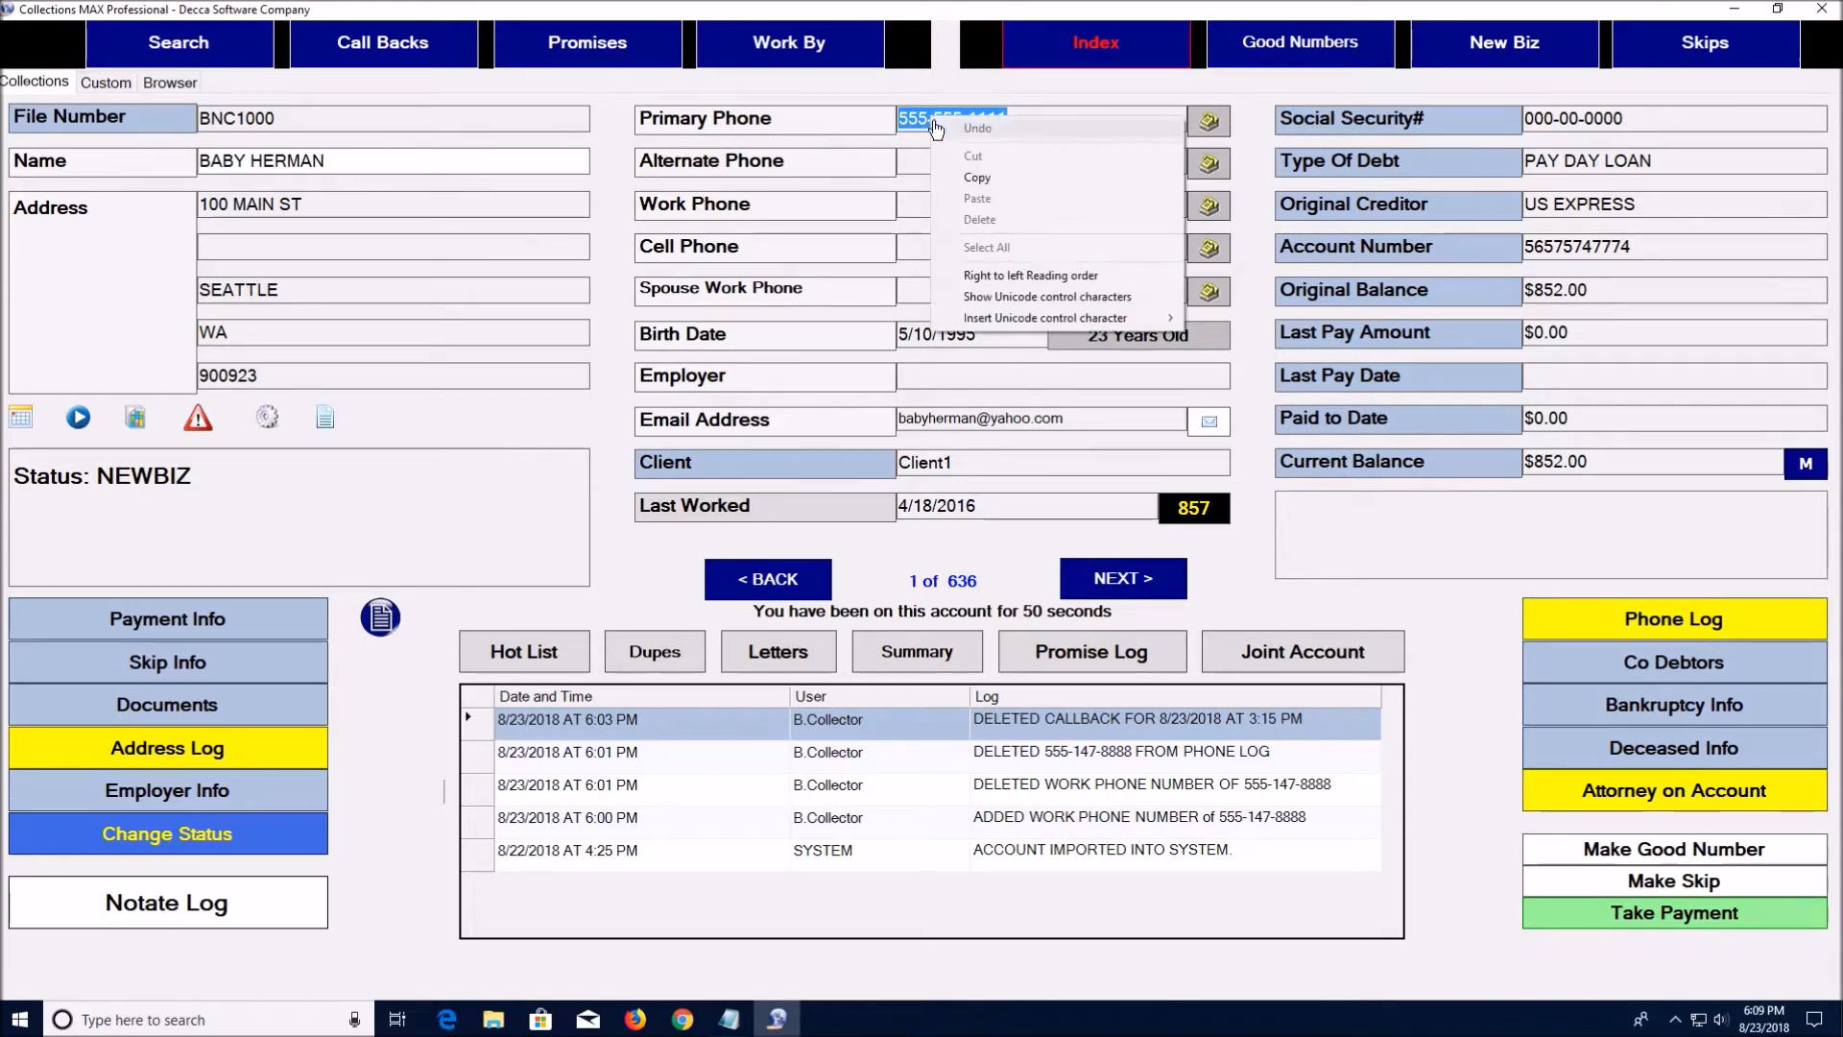
pyautogui.click(913, 168)
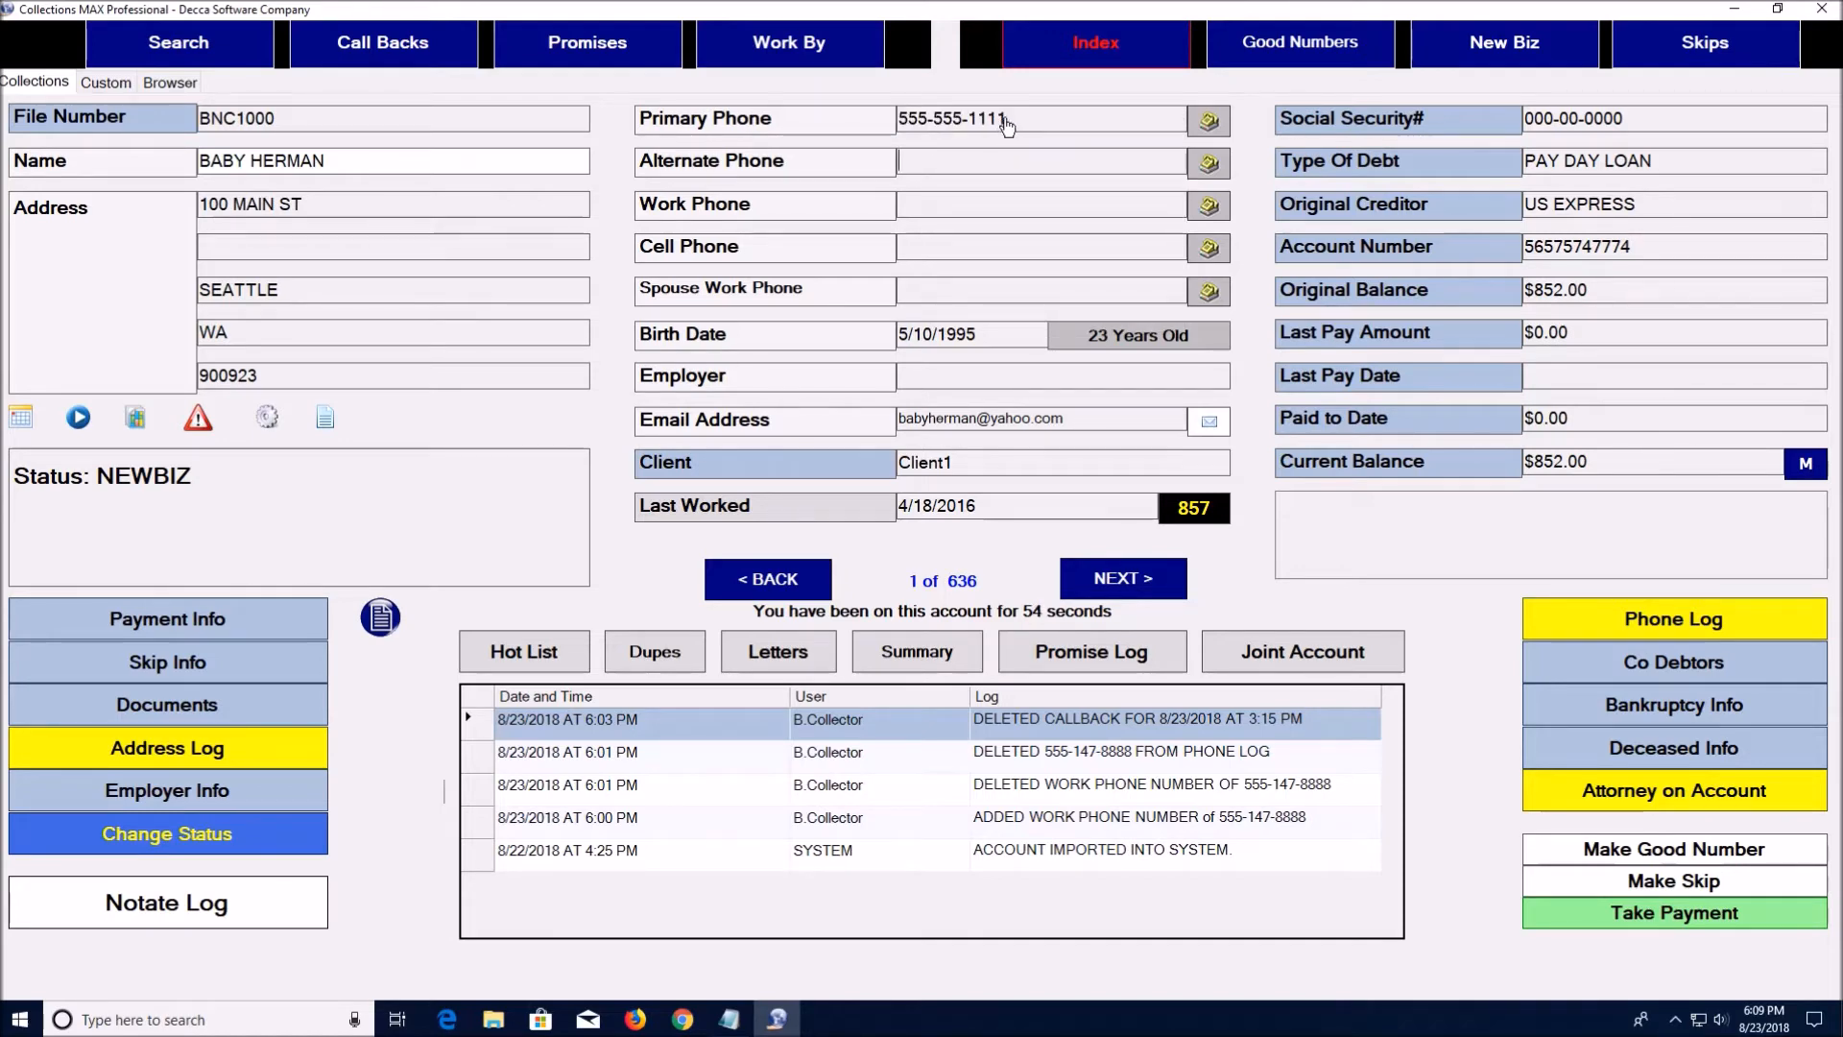
# In the phone log, change the primary phone's status to Good Number, save, and exit
pyautogui.click(1599, 622)
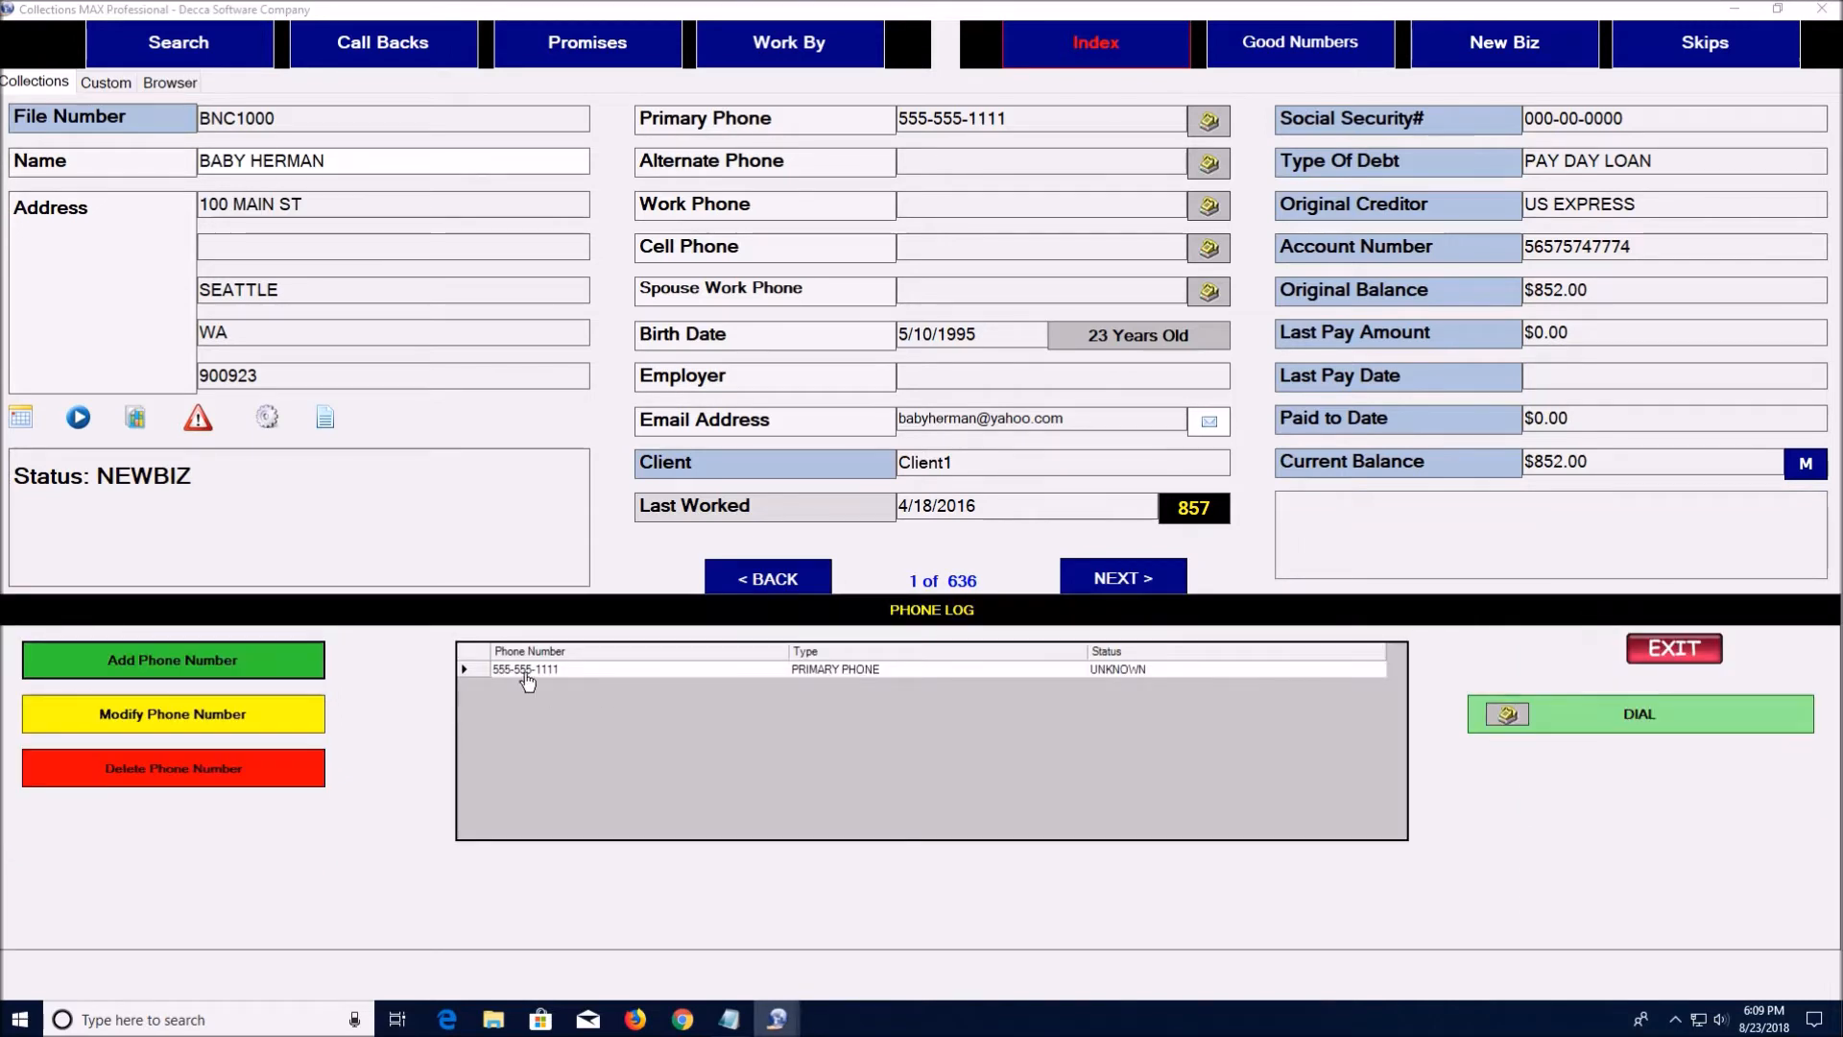
pyautogui.click(219, 726)
pyautogui.click(946, 449)
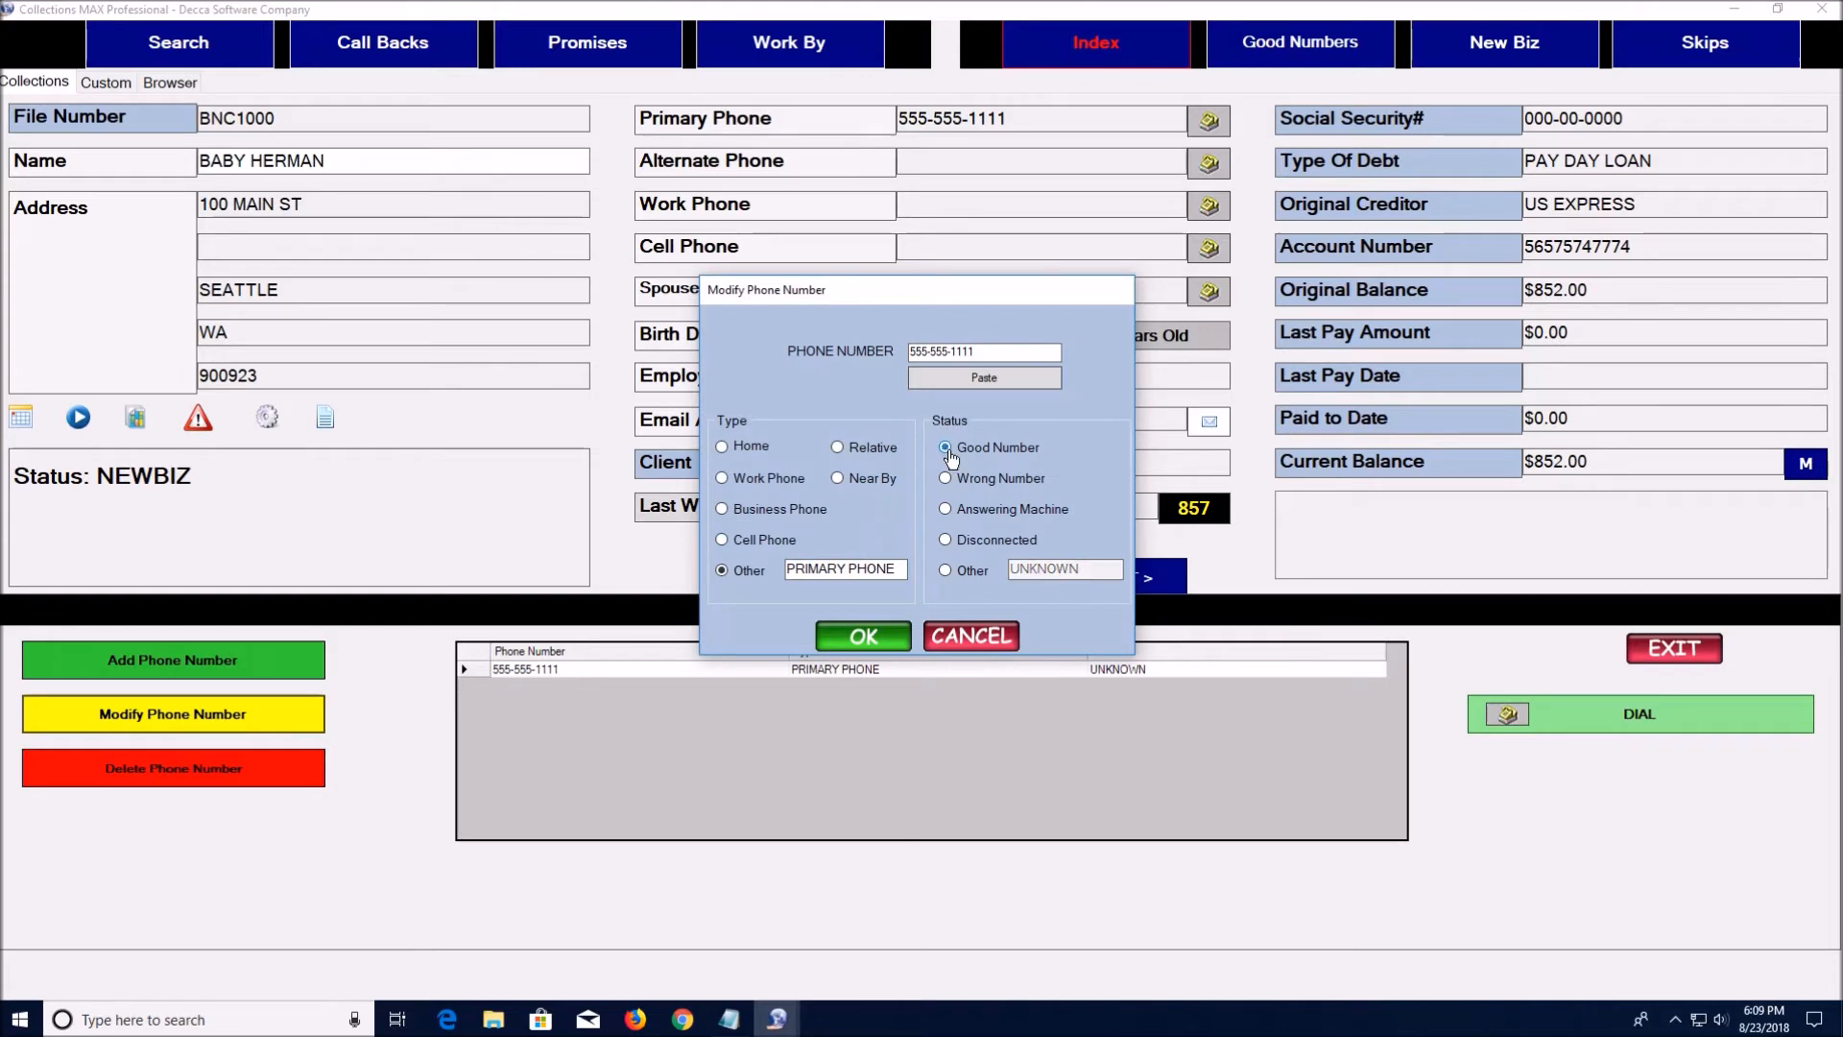
pyautogui.click(864, 637)
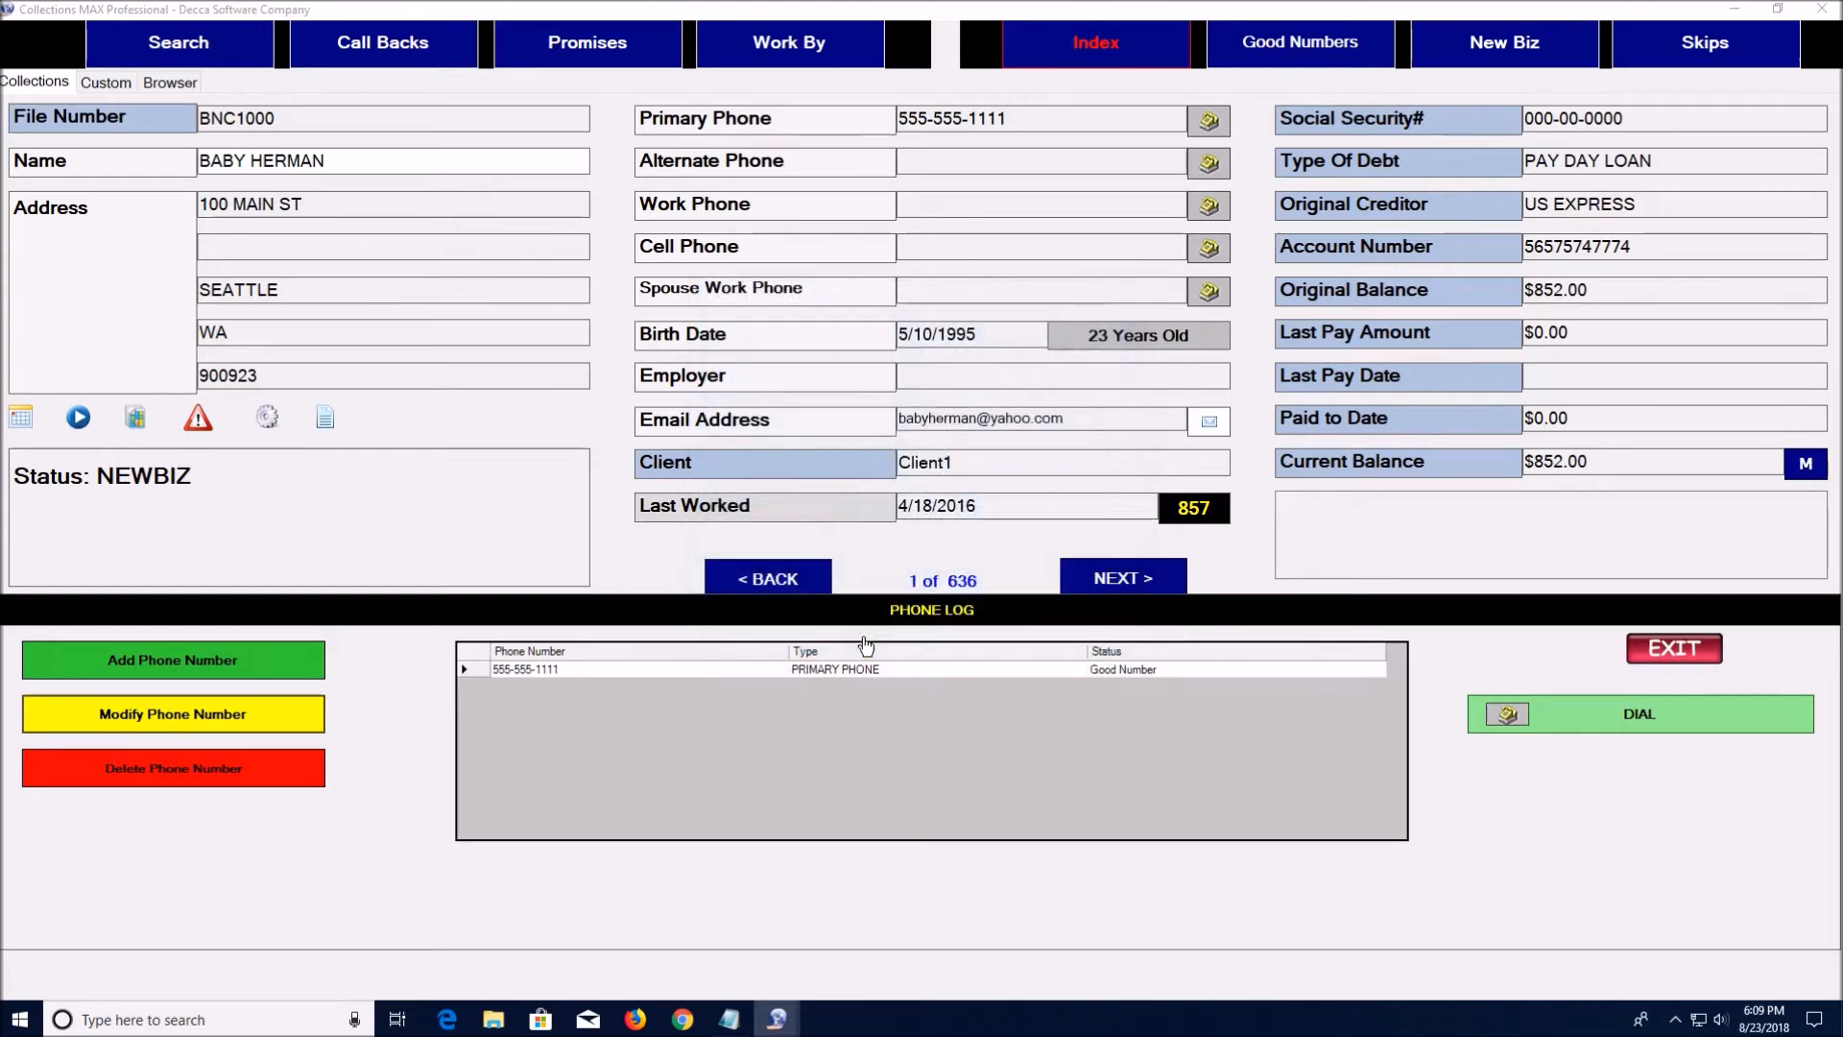
pyautogui.click(1666, 653)
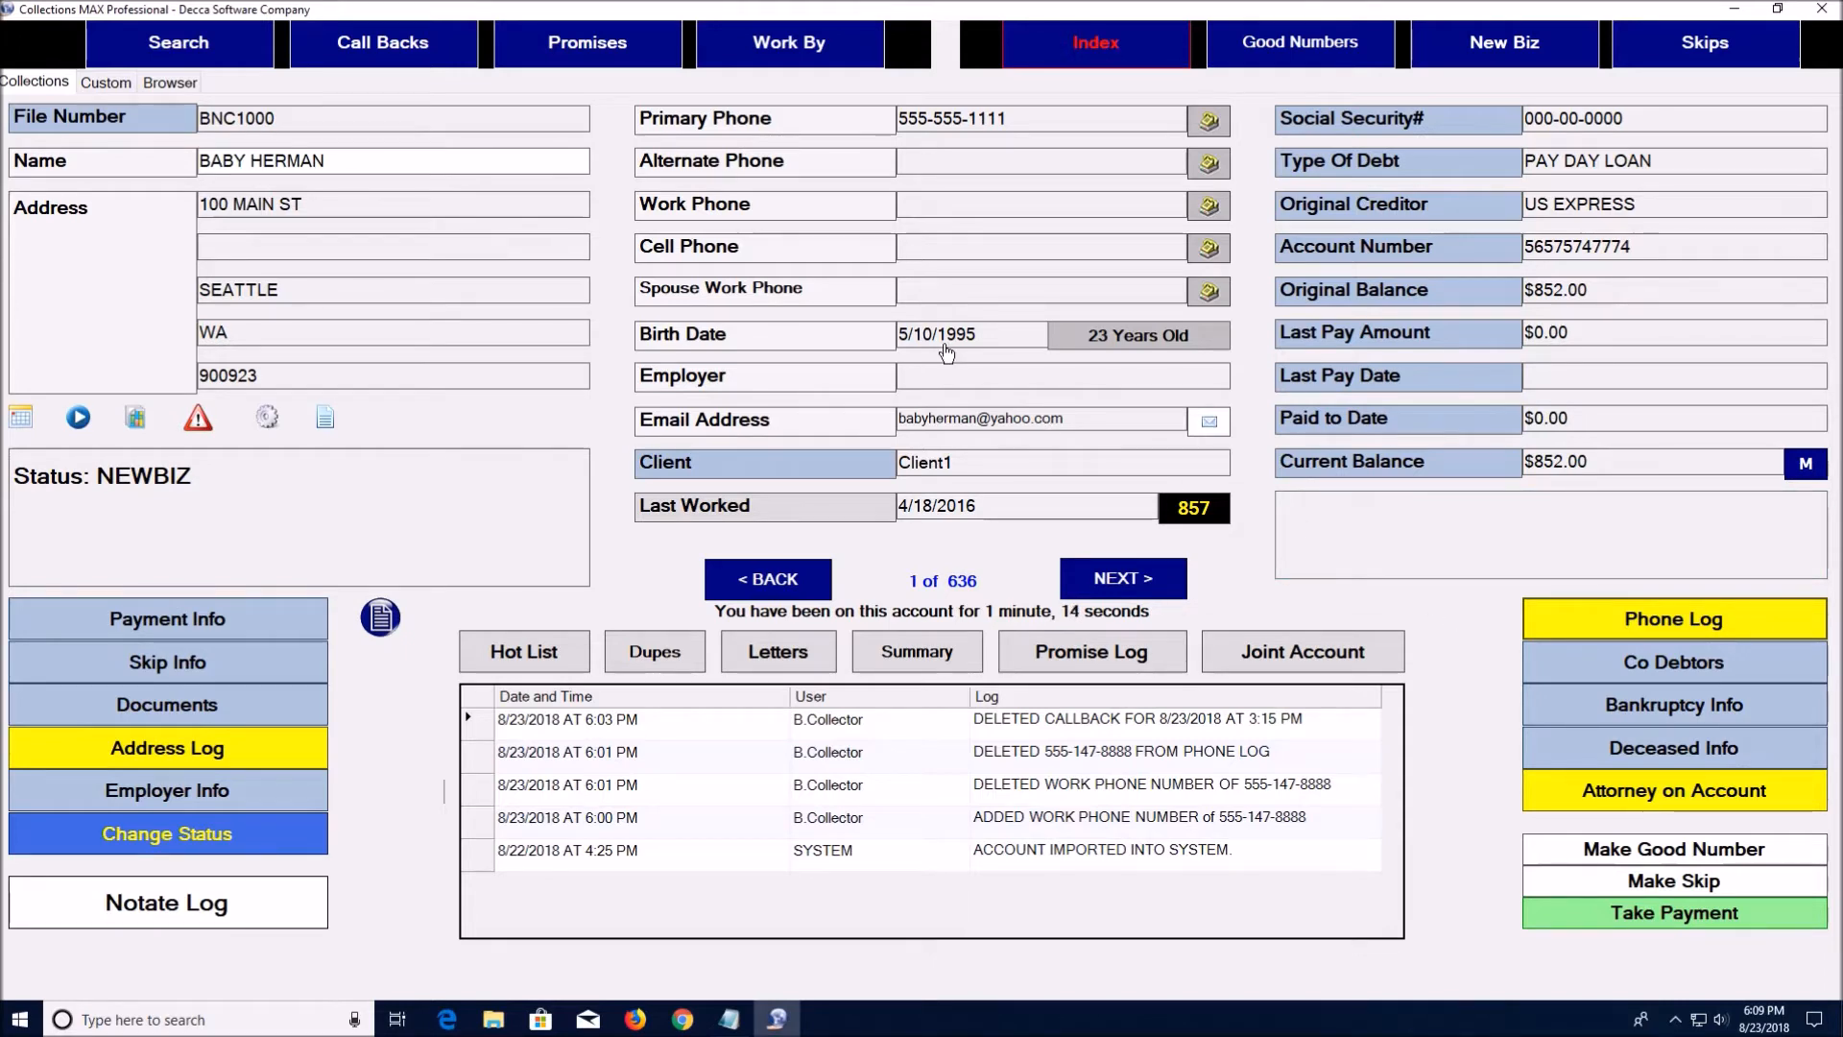
# Add debtor record 1 to Good Numbers, answering Yes to the confirmation
pyautogui.click(1644, 850)
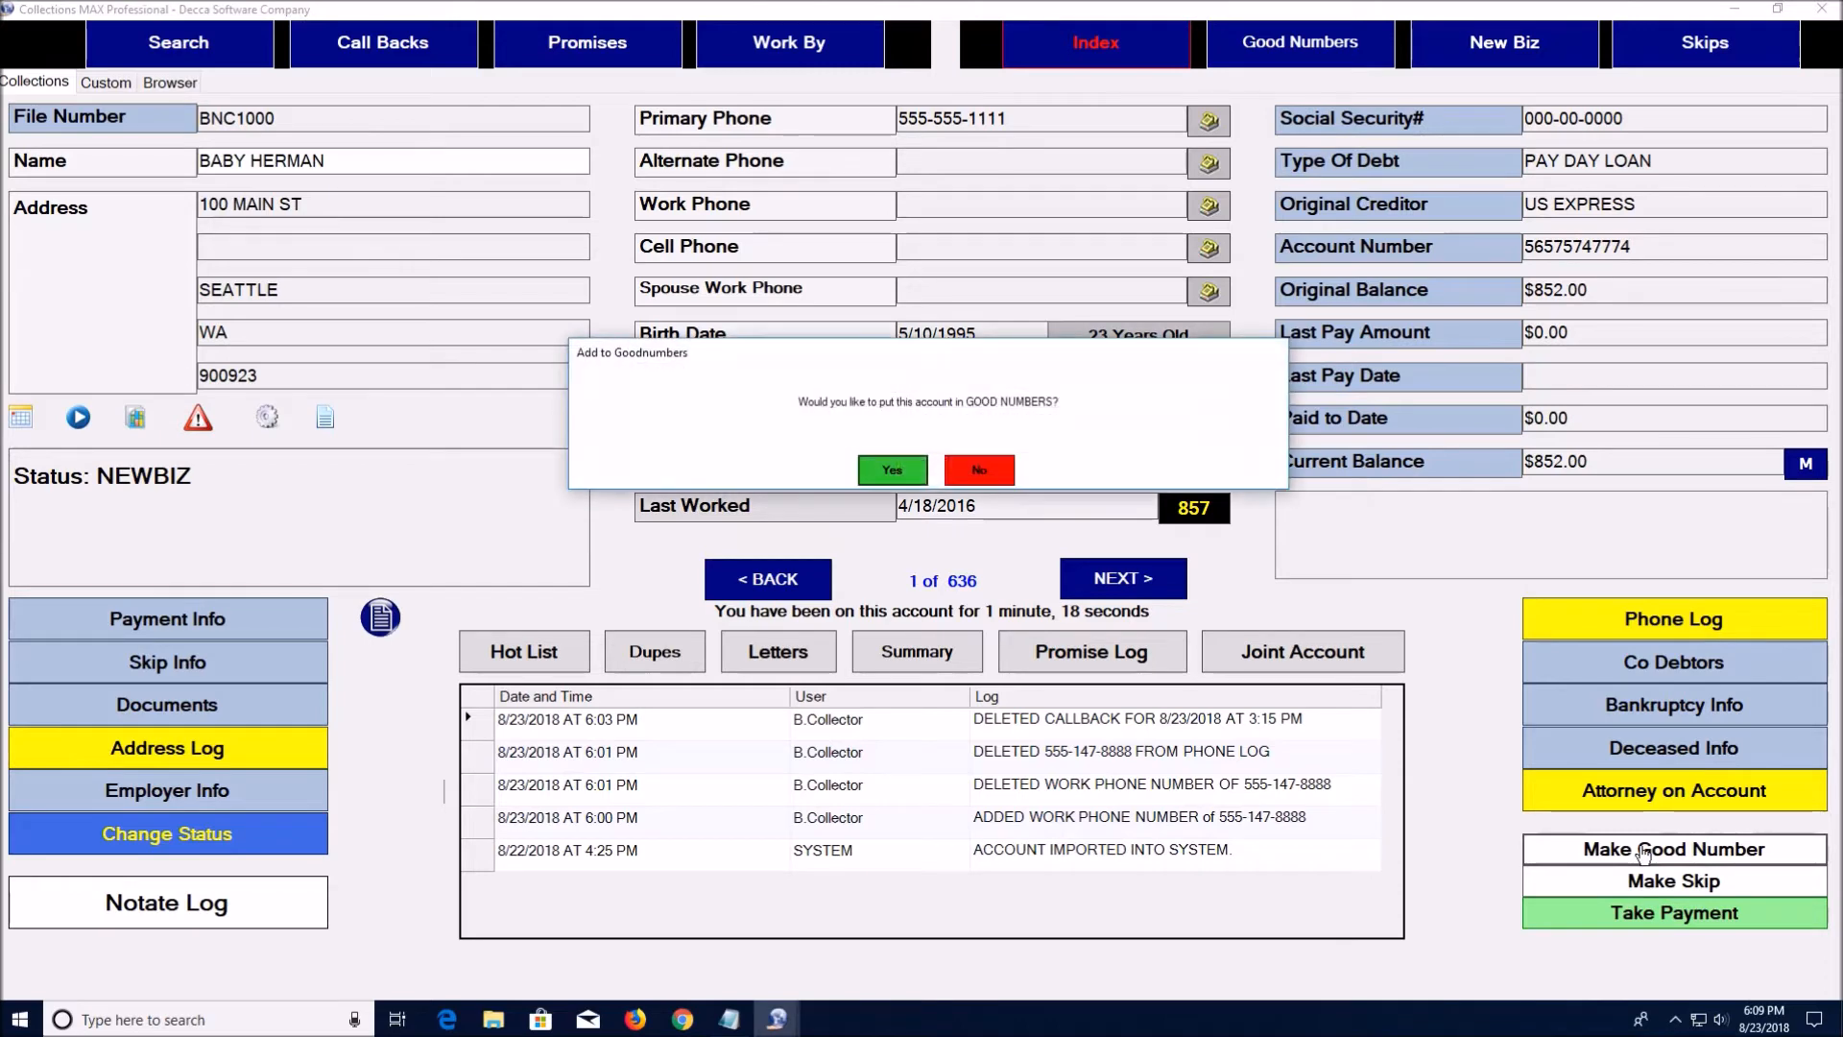
pyautogui.click(893, 471)
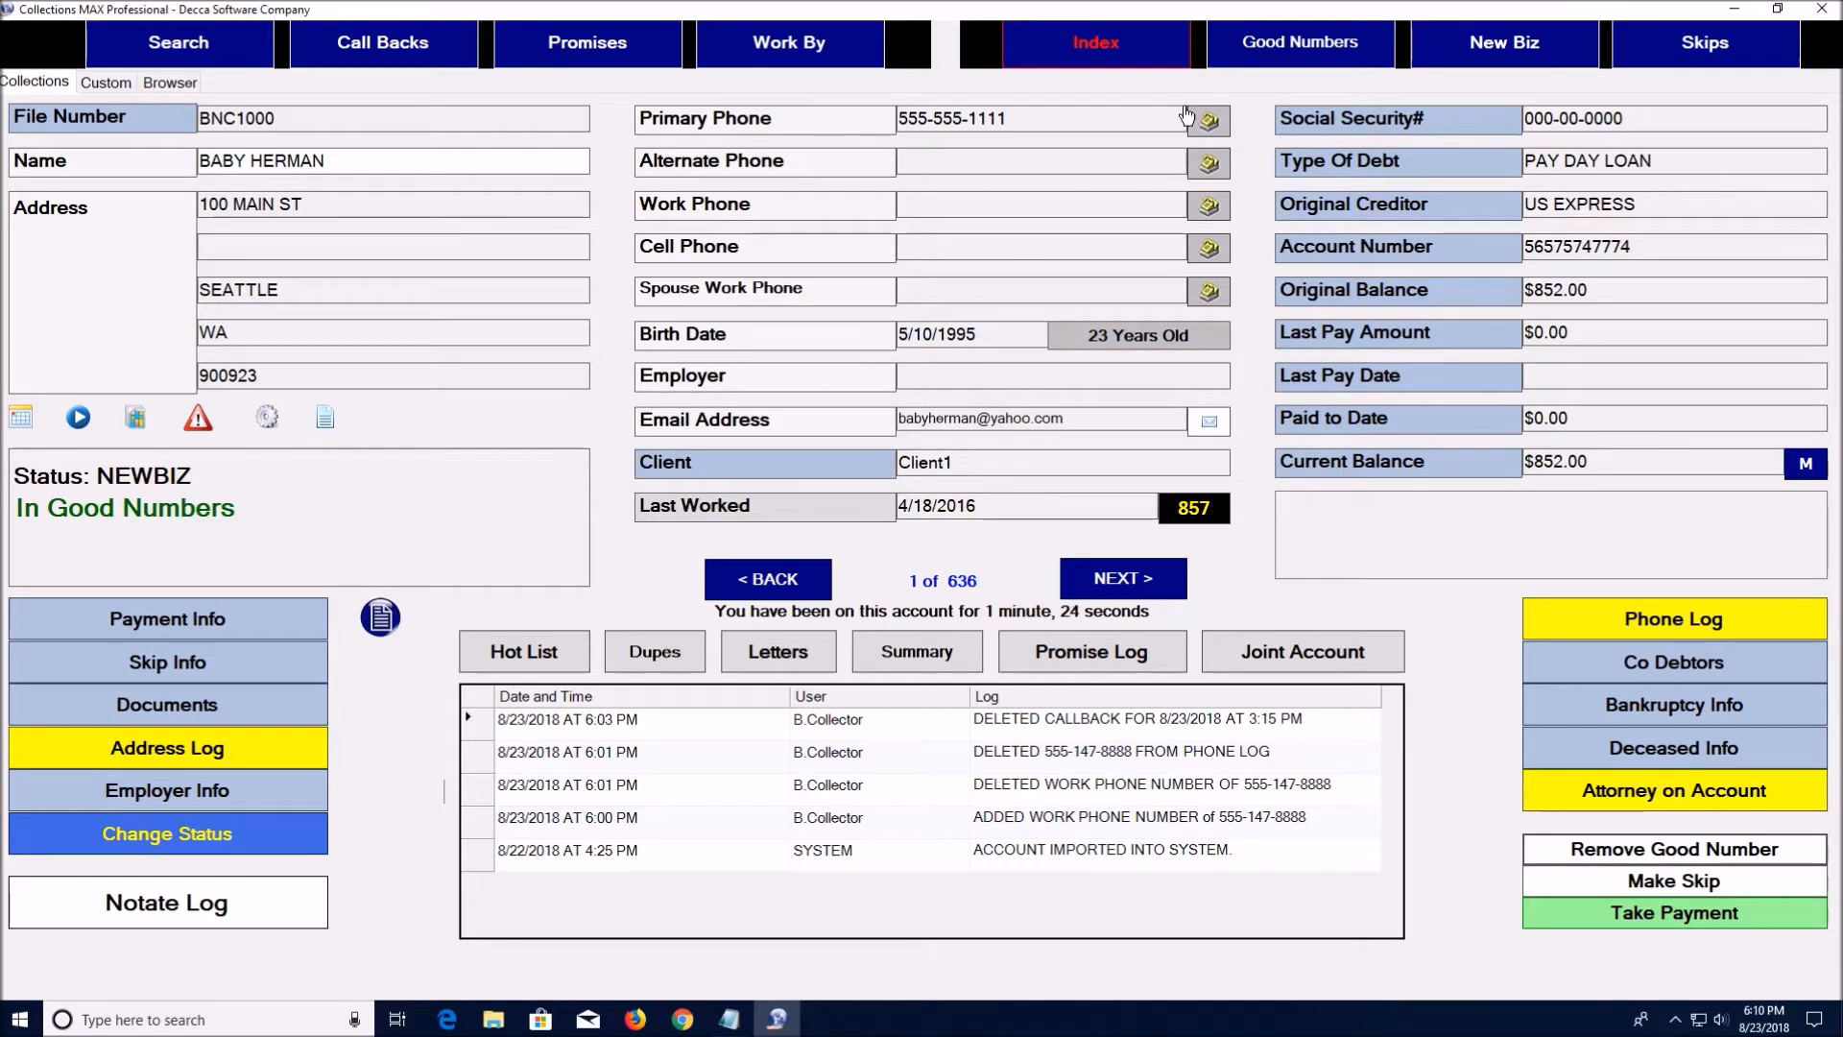
# Open the Good Numbers list and page between its two accounts
pyautogui.click(1286, 53)
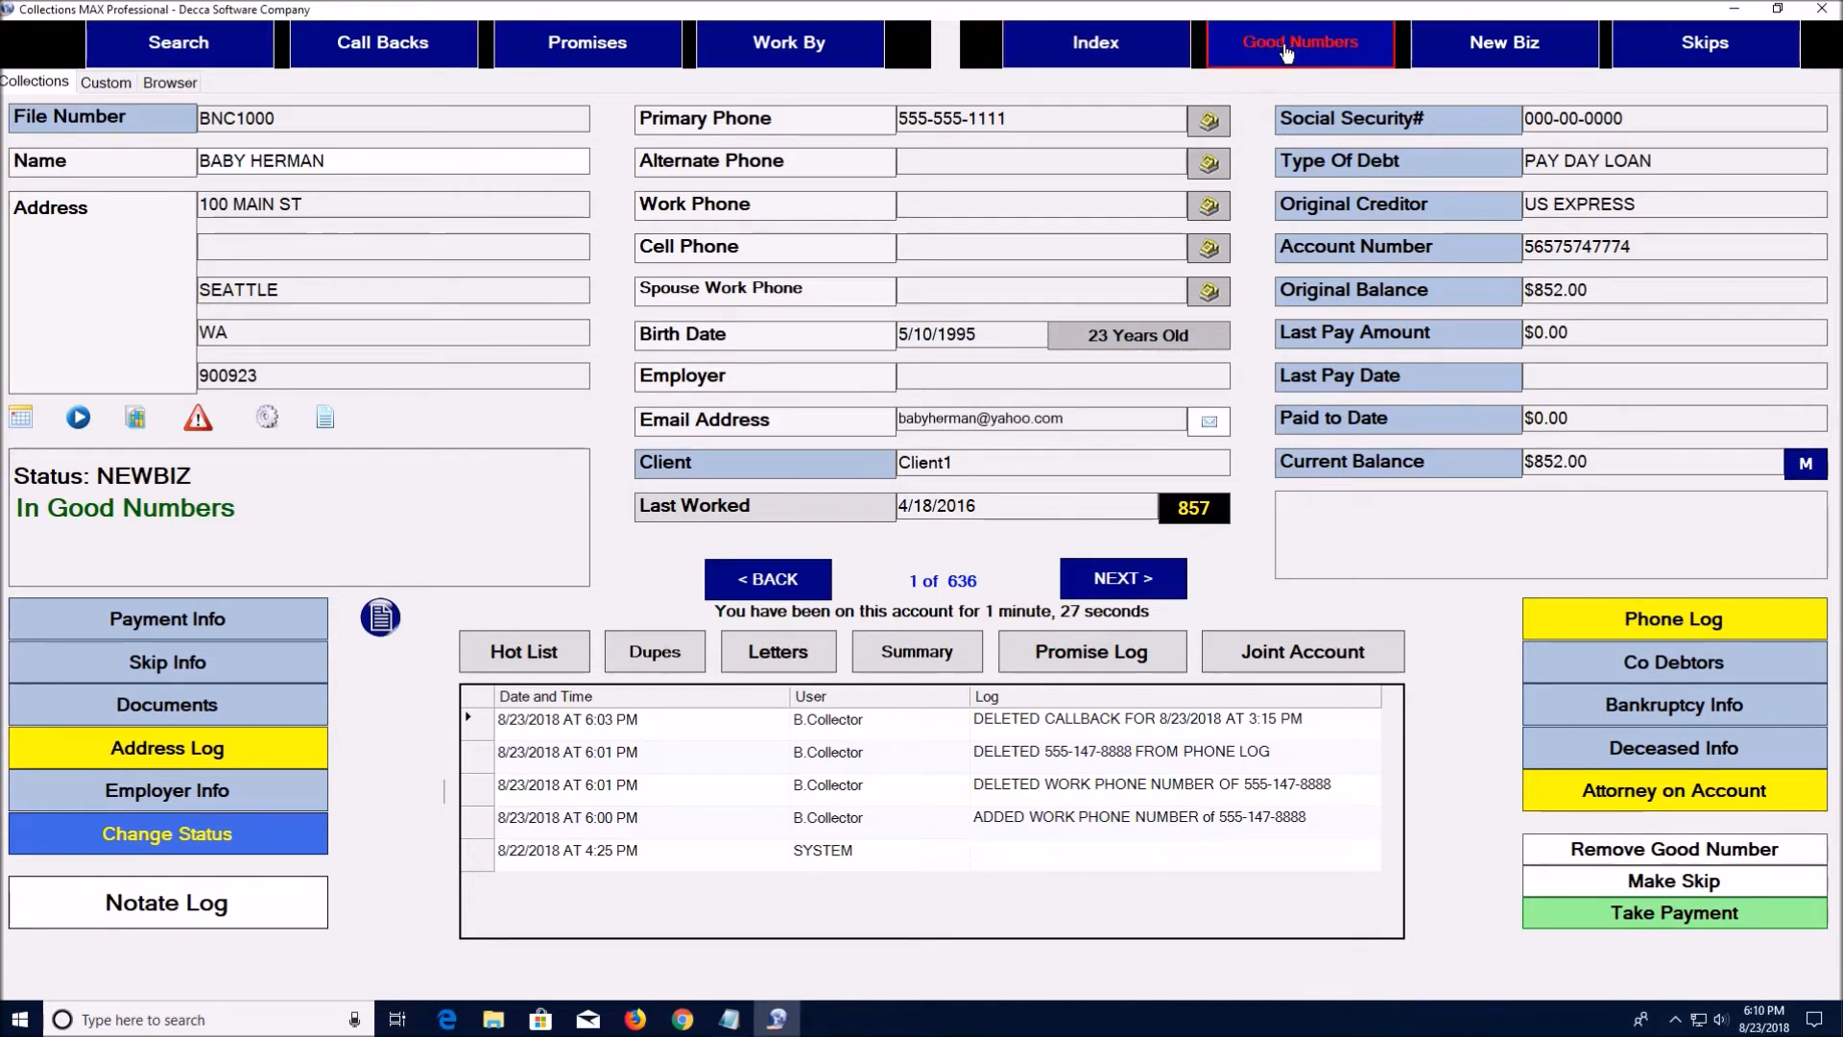
pyautogui.click(1131, 586)
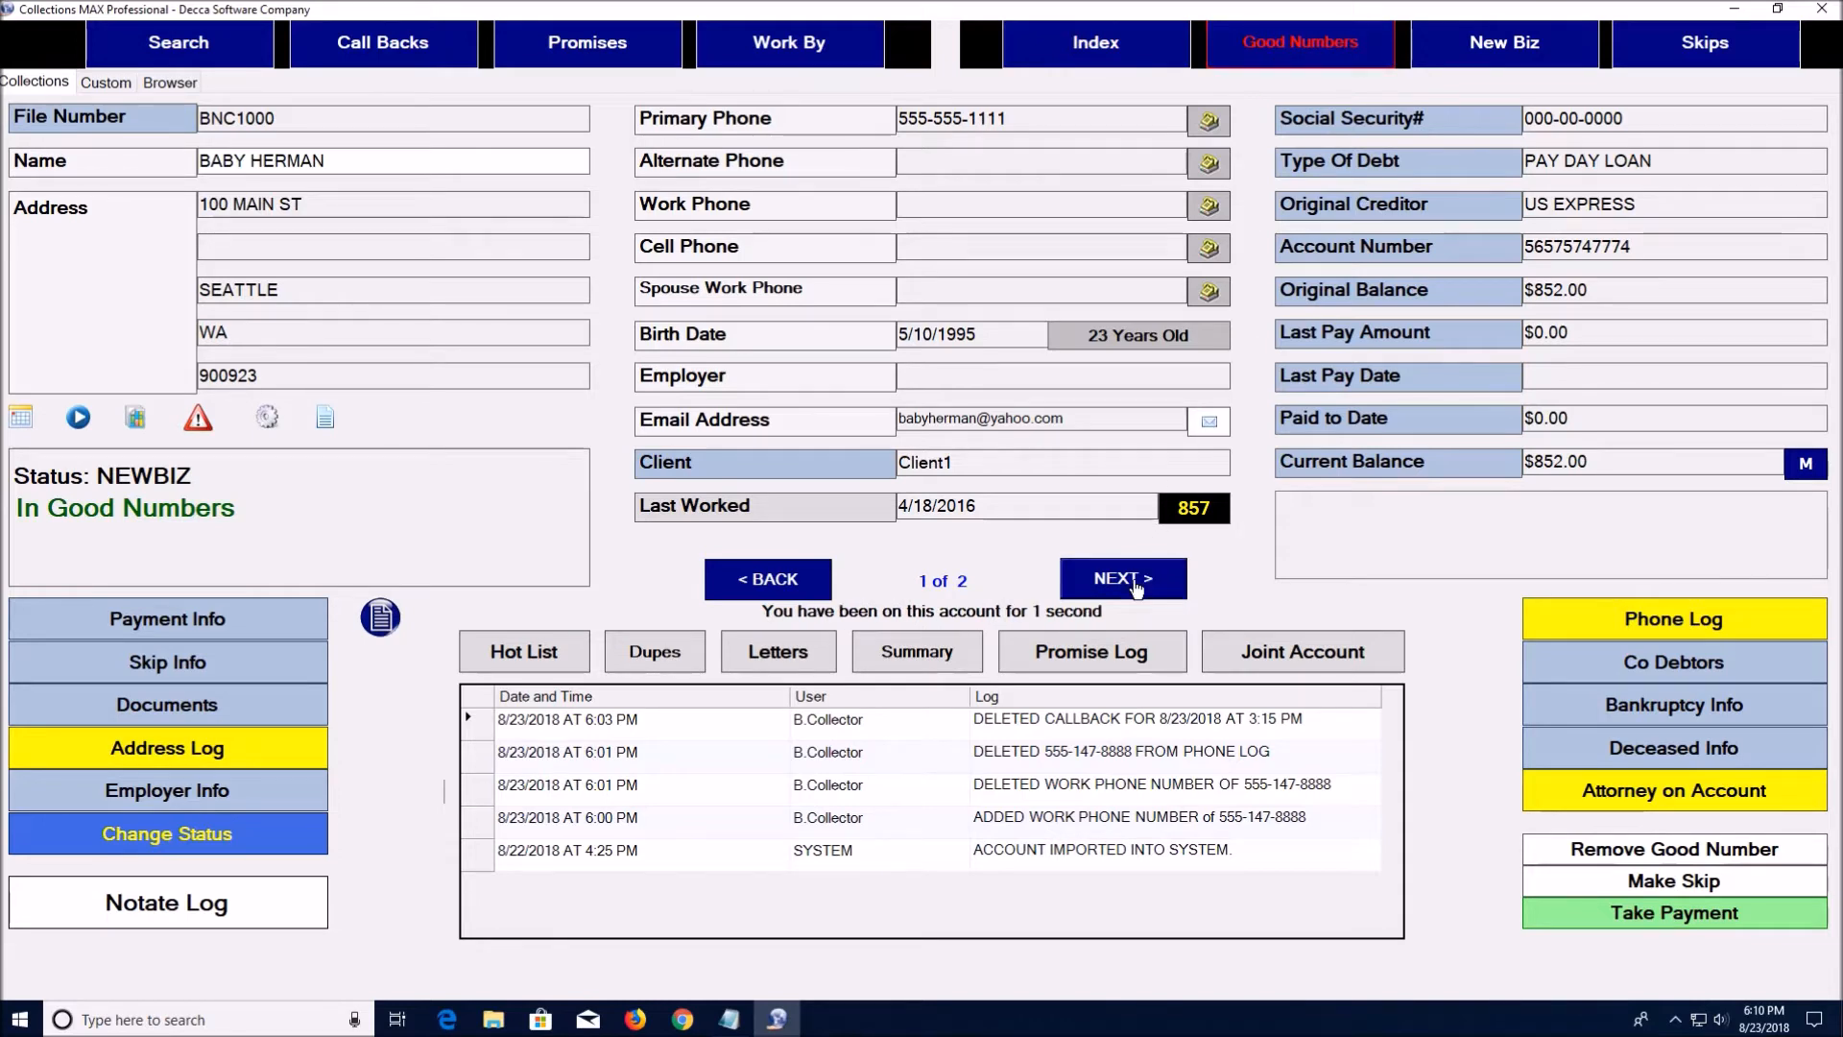
pyautogui.click(800, 580)
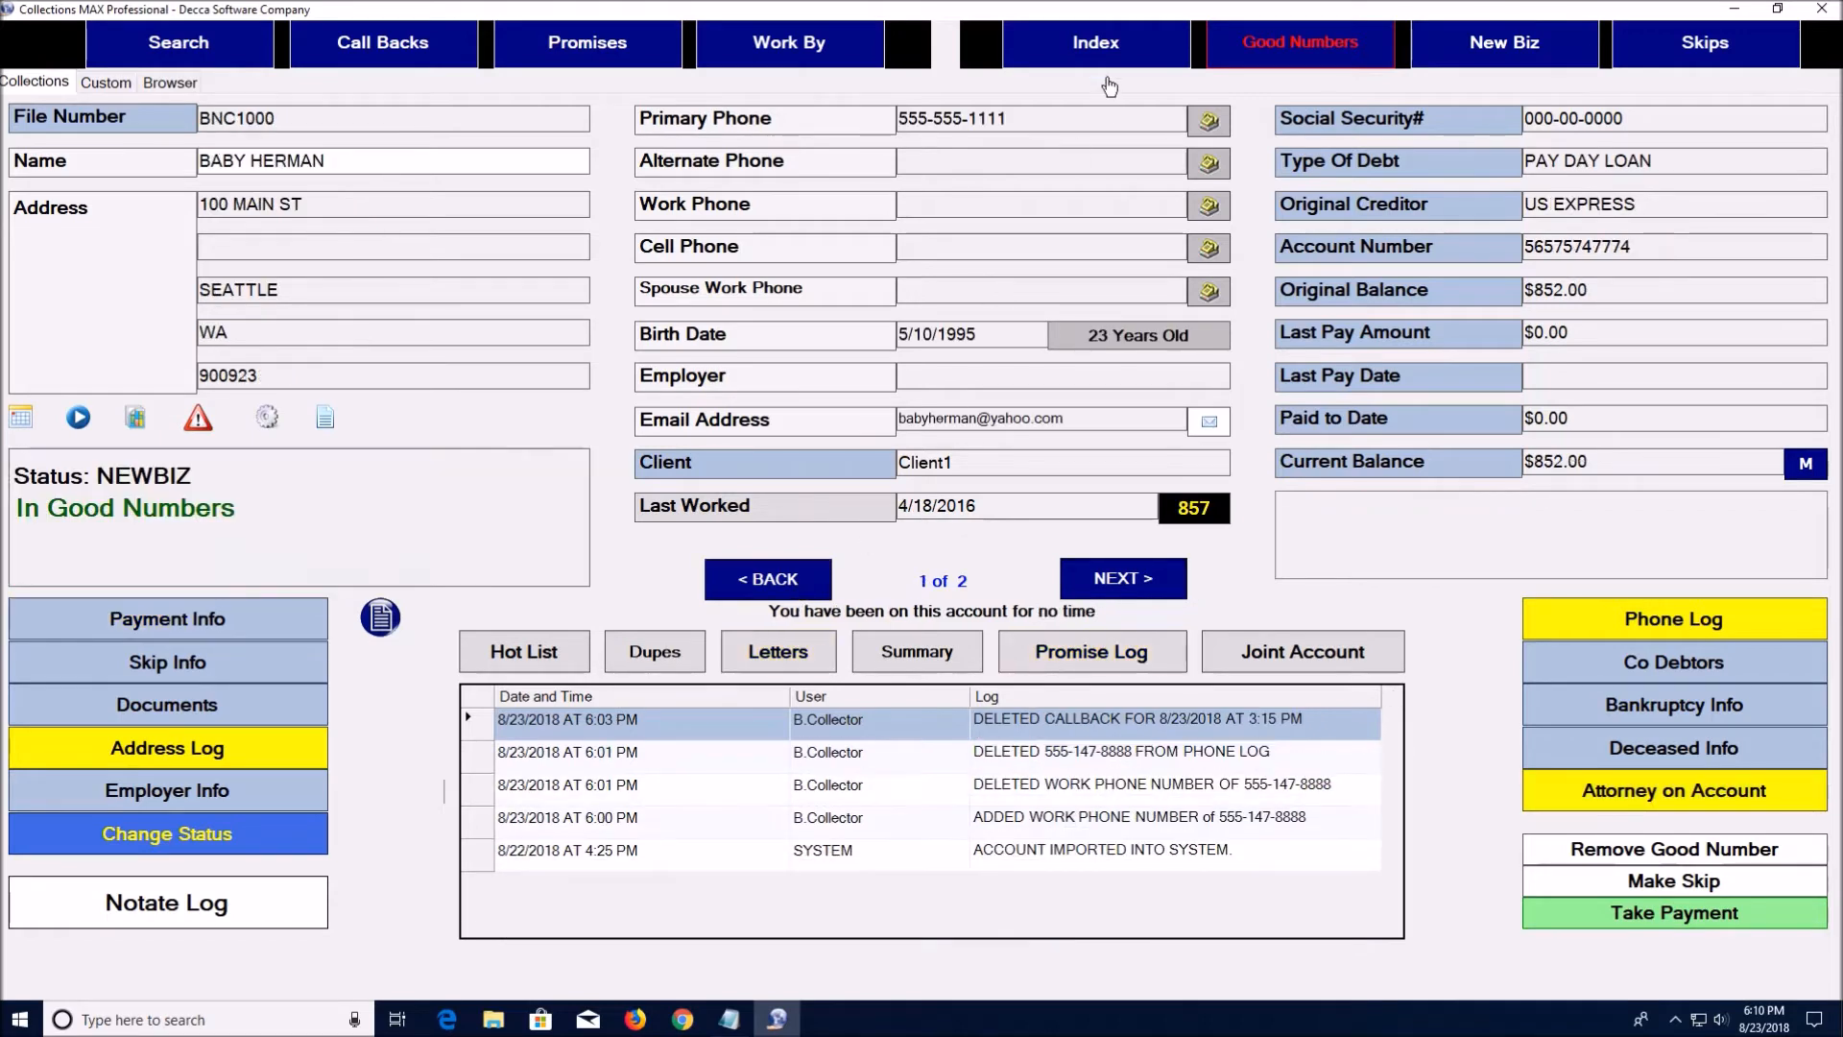
# Move to the next account in the Index and review its Custom reference contacts
pyautogui.click(1114, 53)
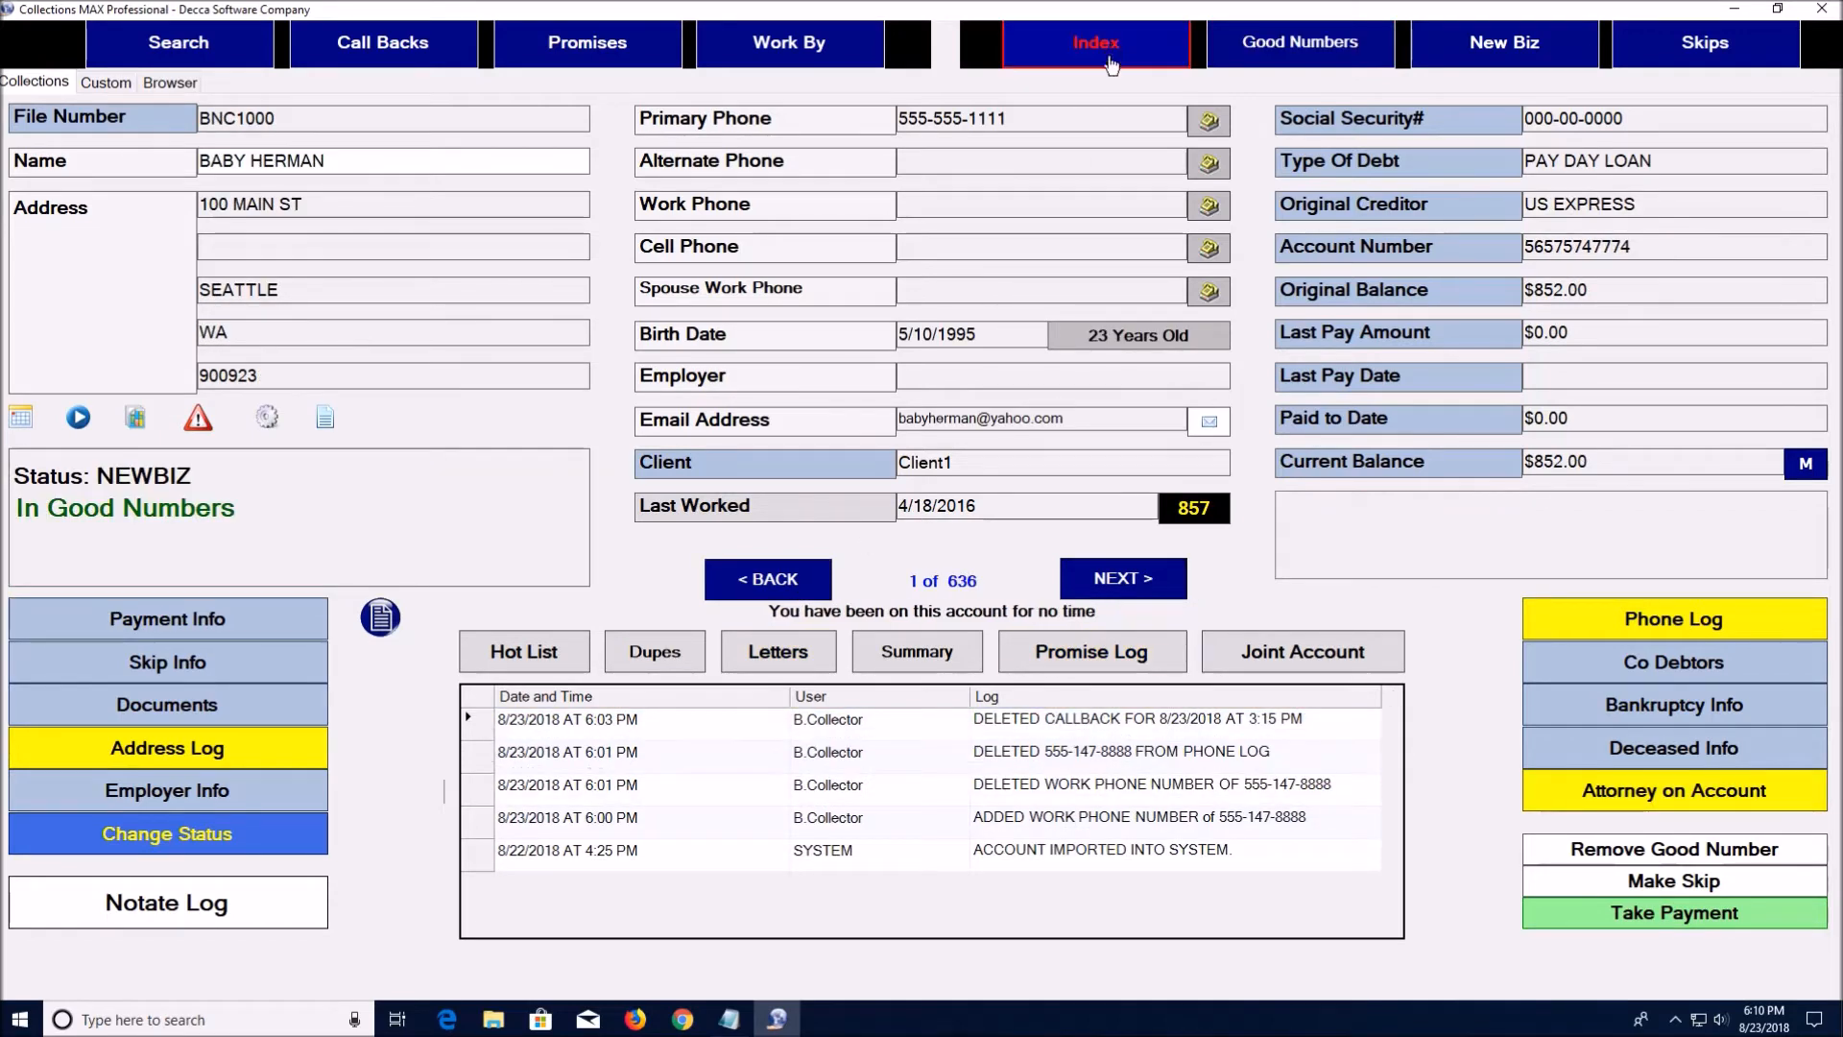
pyautogui.click(1116, 581)
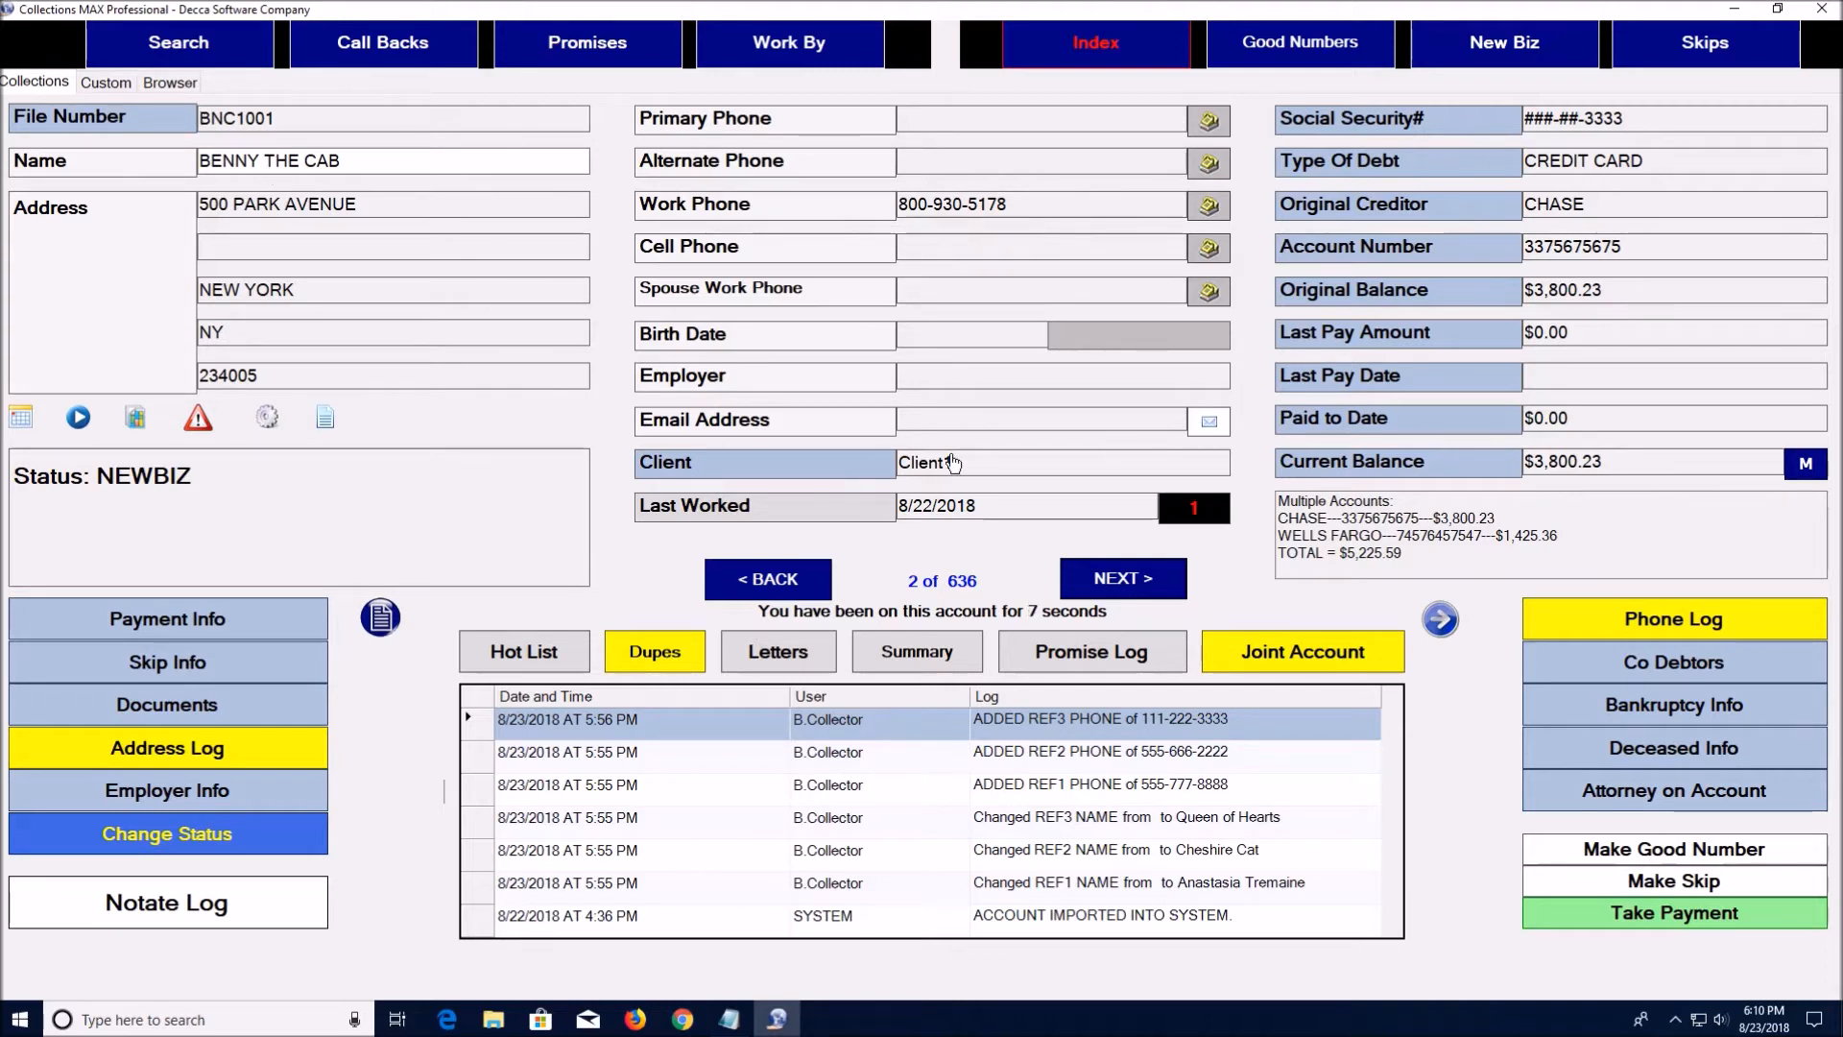
pyautogui.click(1439, 619)
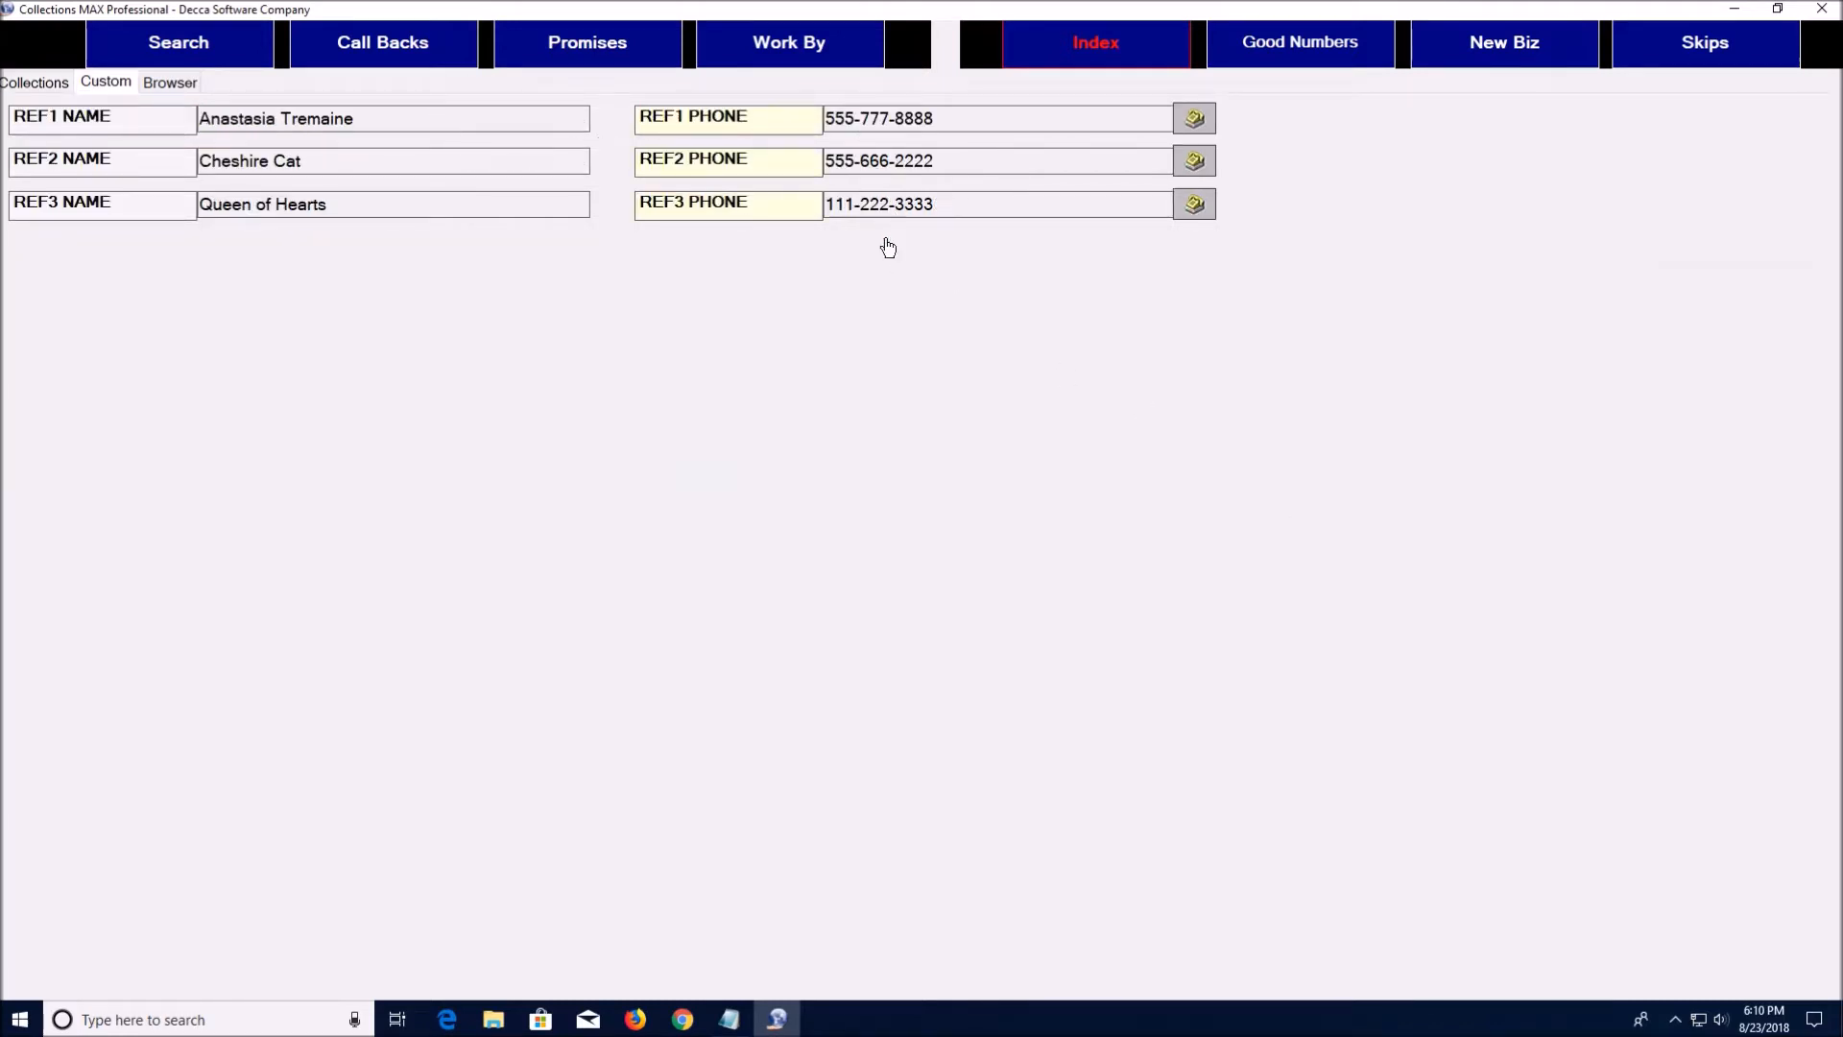
pyautogui.click(43, 84)
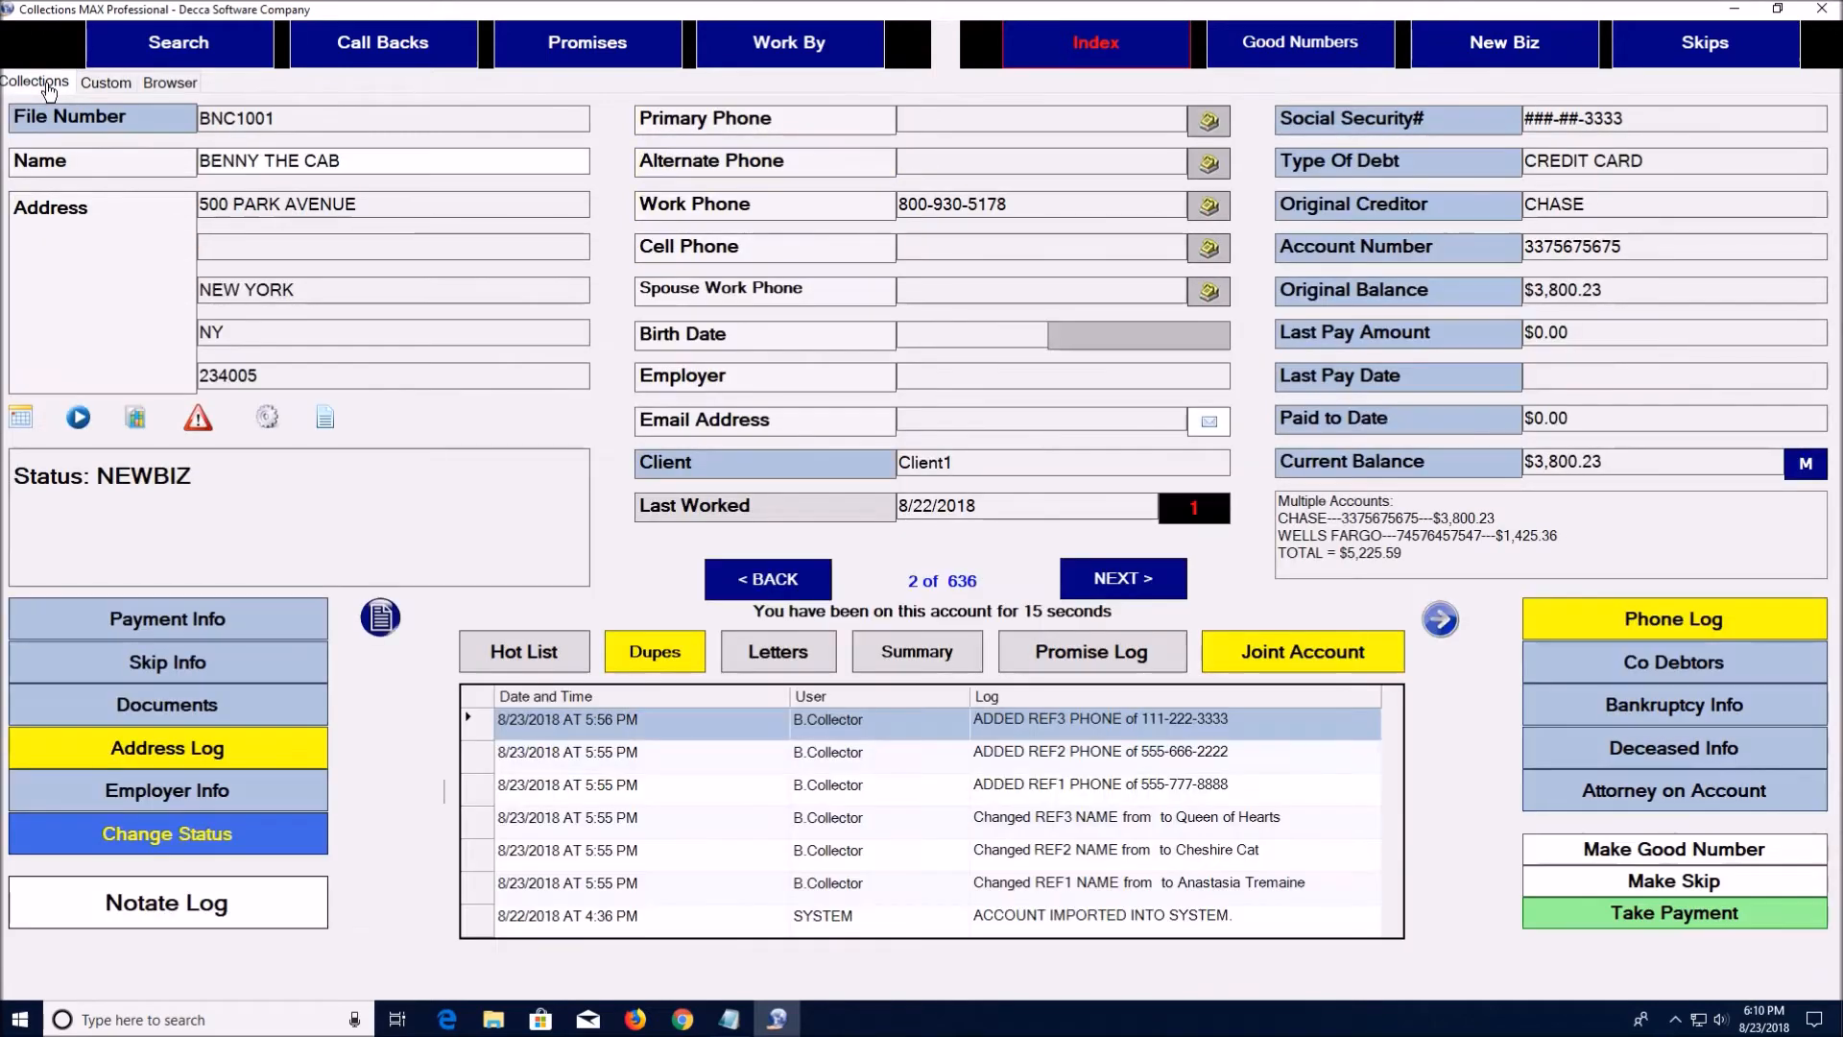
# Put the CHASE credit-card account into skips and open the three-account Skips queue
pyautogui.click(1593, 884)
pyautogui.click(885, 470)
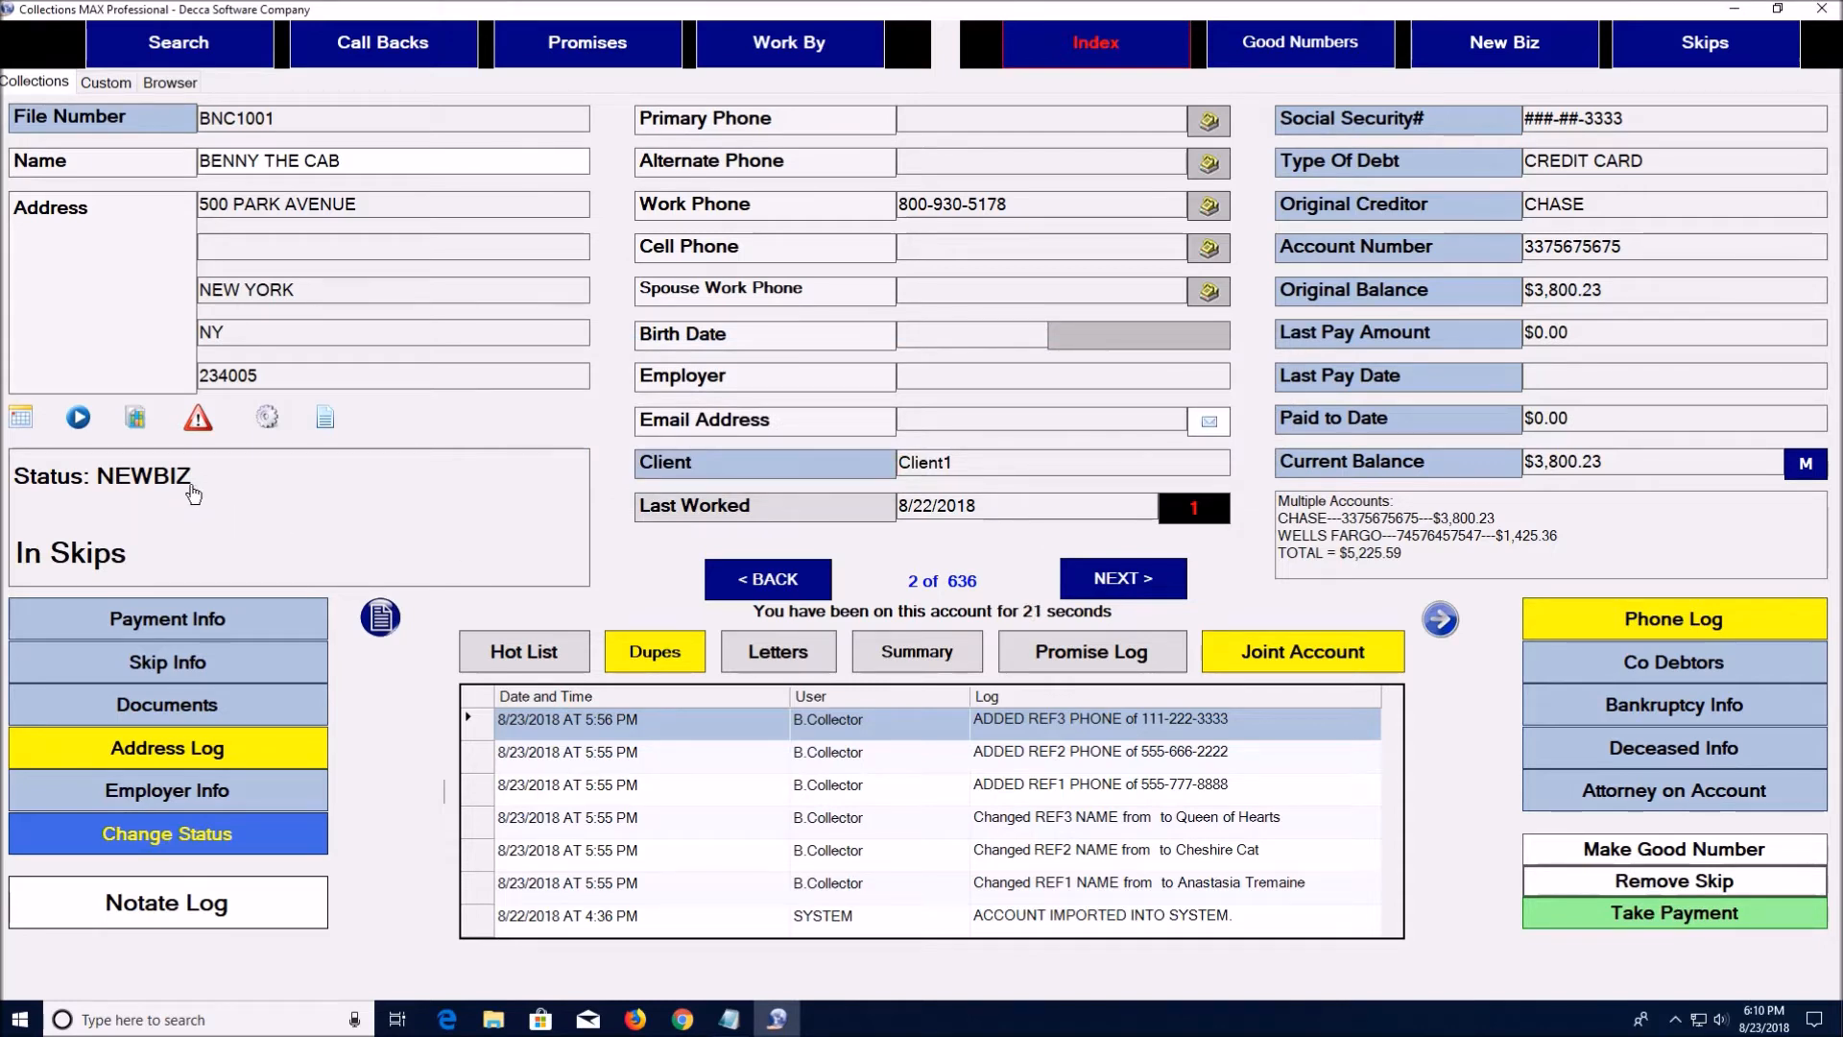
pyautogui.click(1742, 53)
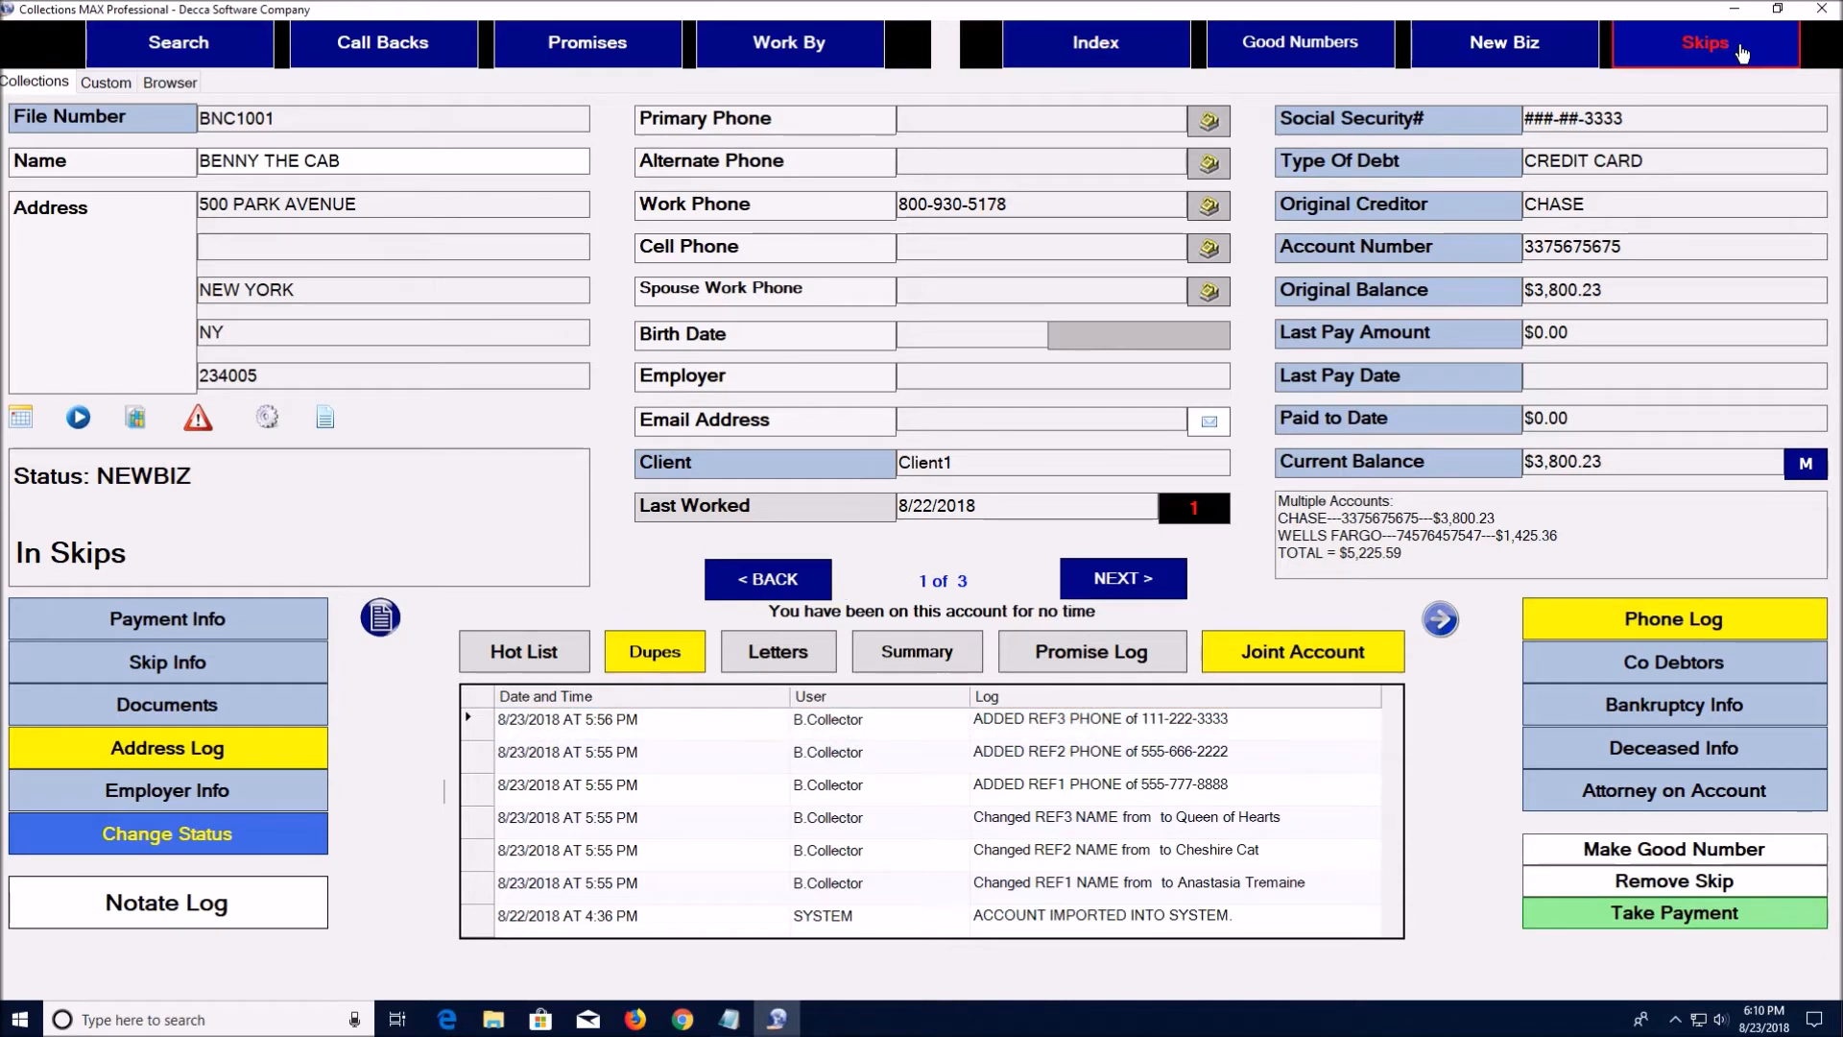
pyautogui.click(1133, 586)
pyautogui.click(1134, 584)
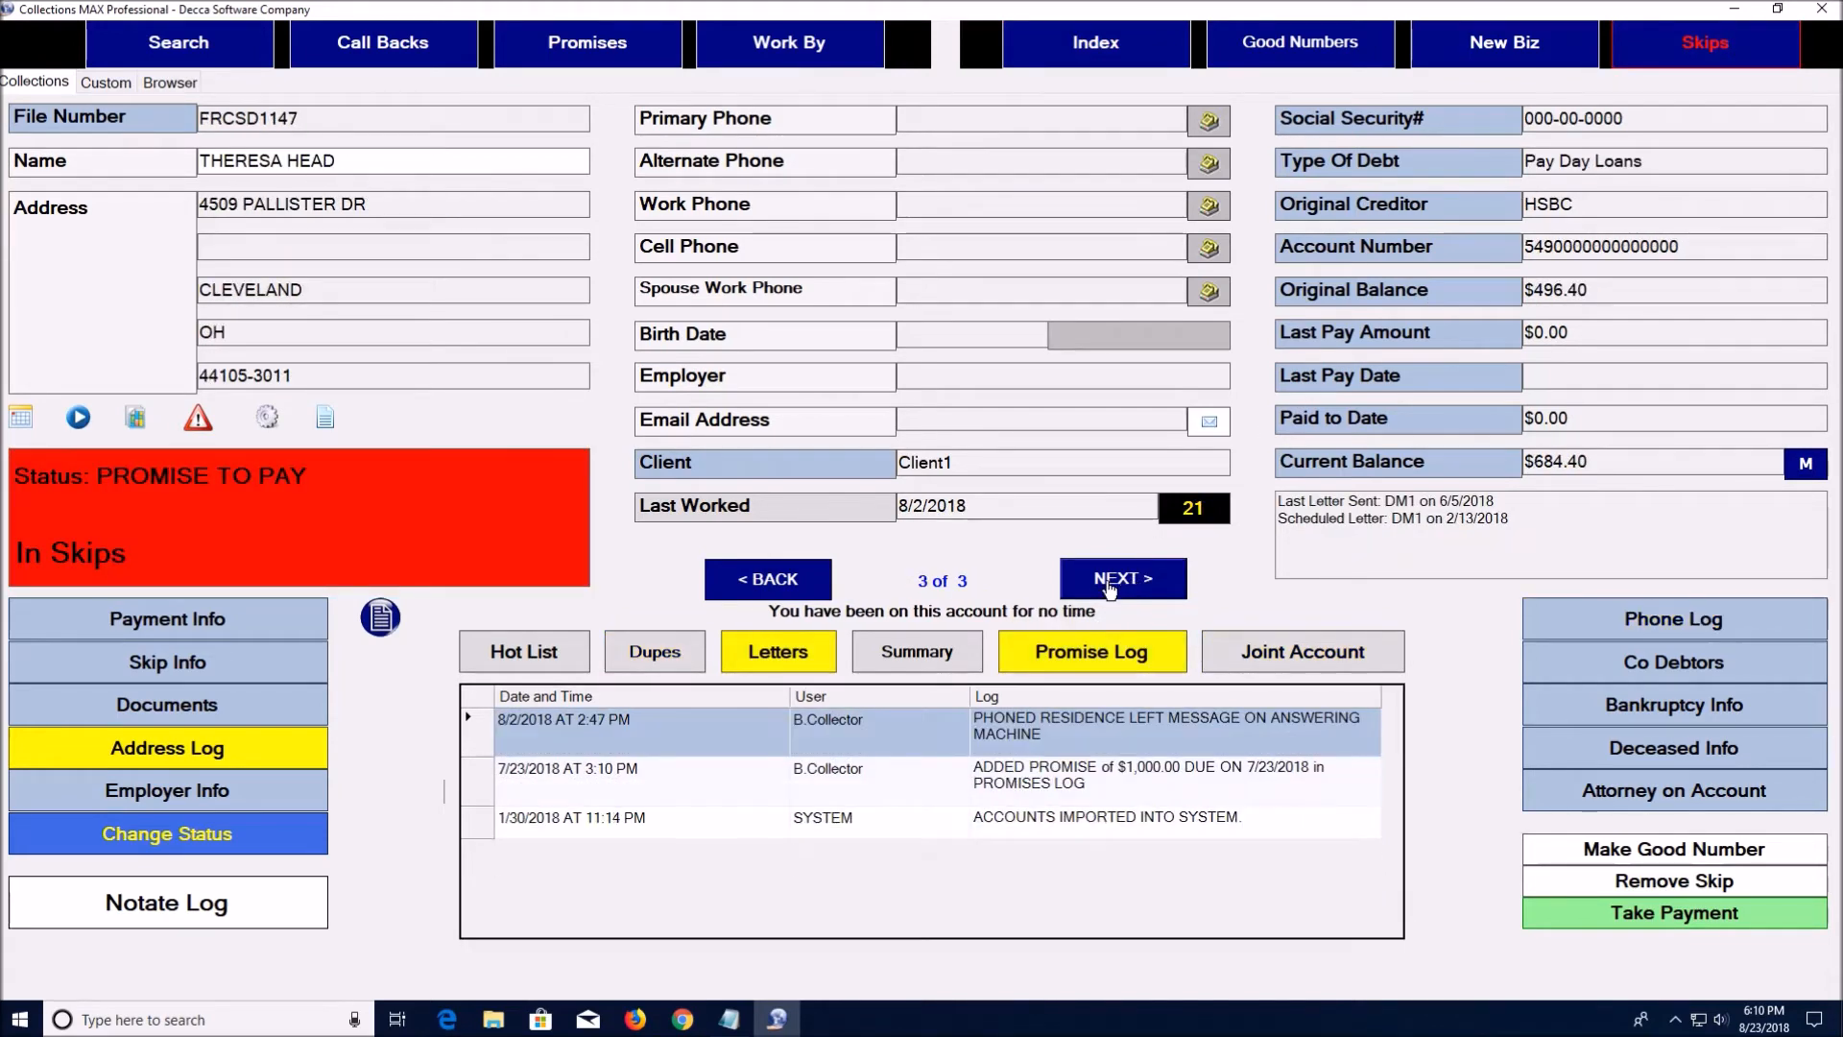
pyautogui.click(796, 580)
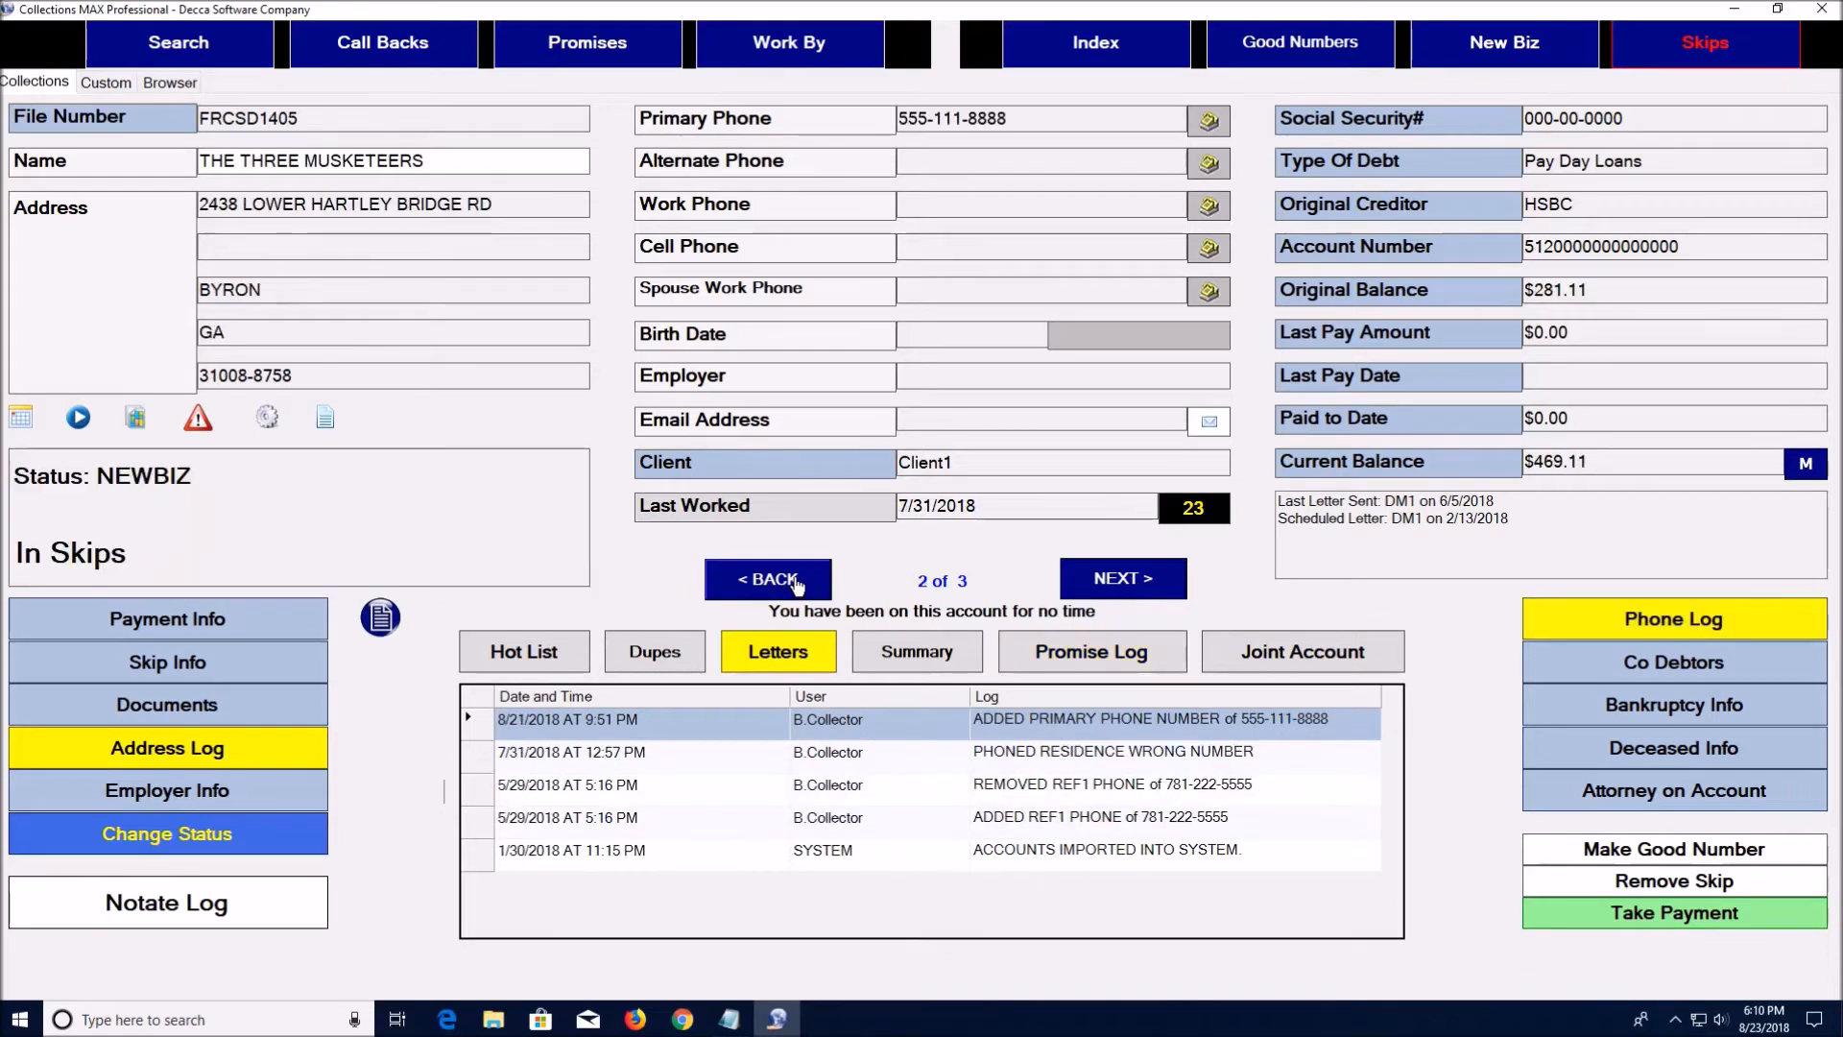
pyautogui.click(795, 580)
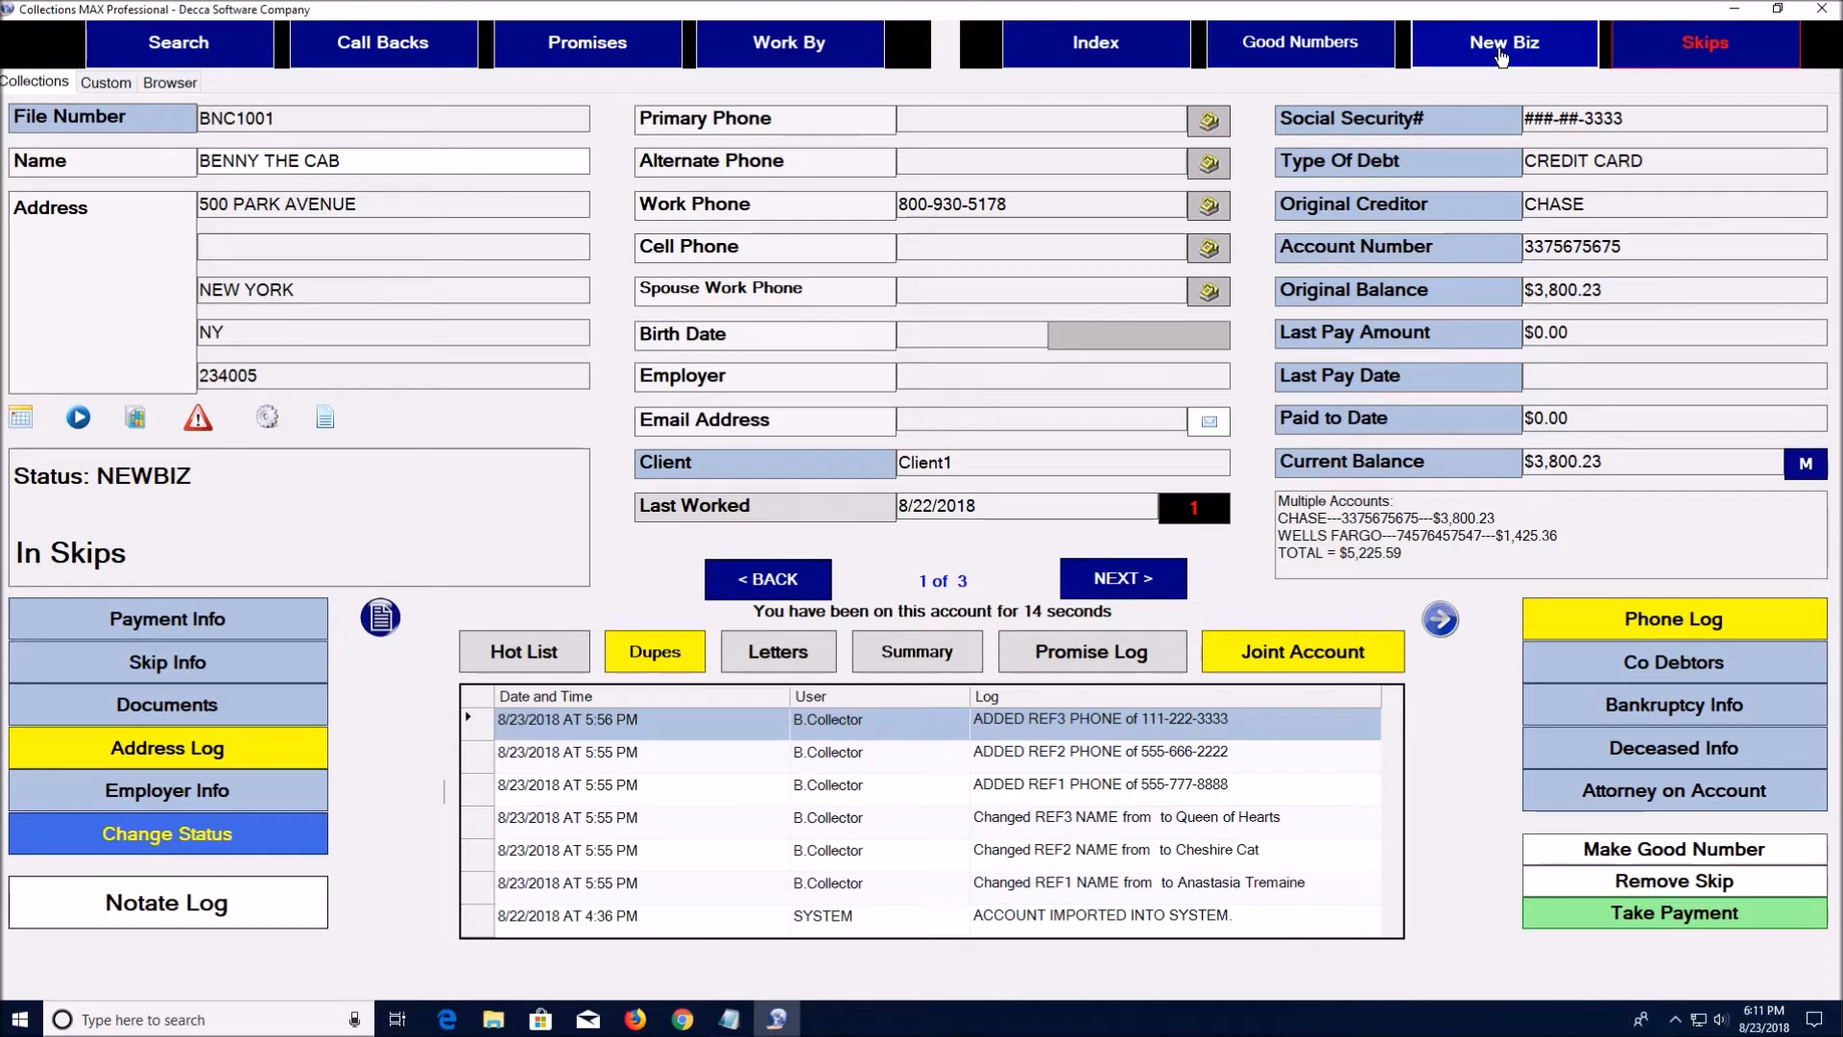
# Open the New Biz queue at account 1 of 631, the $852.00 payday loan
pyautogui.click(1502, 50)
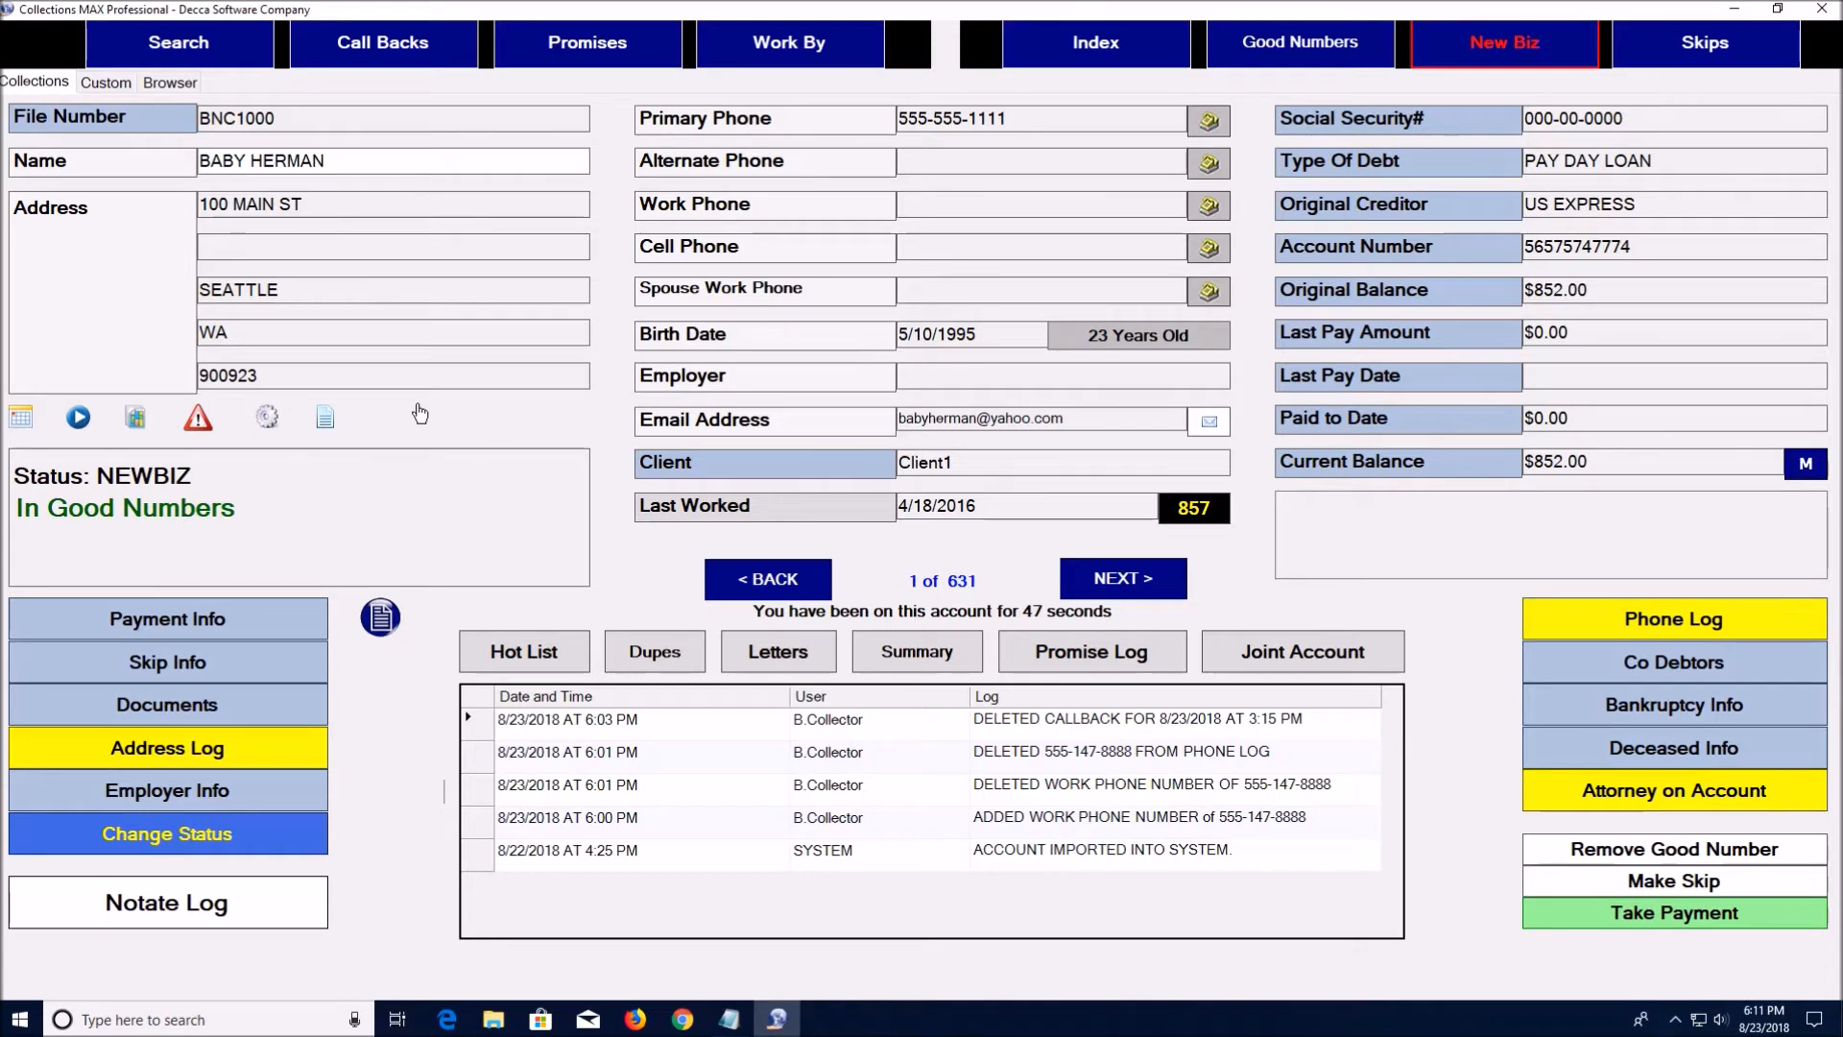
# Page NEXT, BACK, then NEXT twice to reach the $879.32 PNC BANK record 3
pyautogui.click(1110, 579)
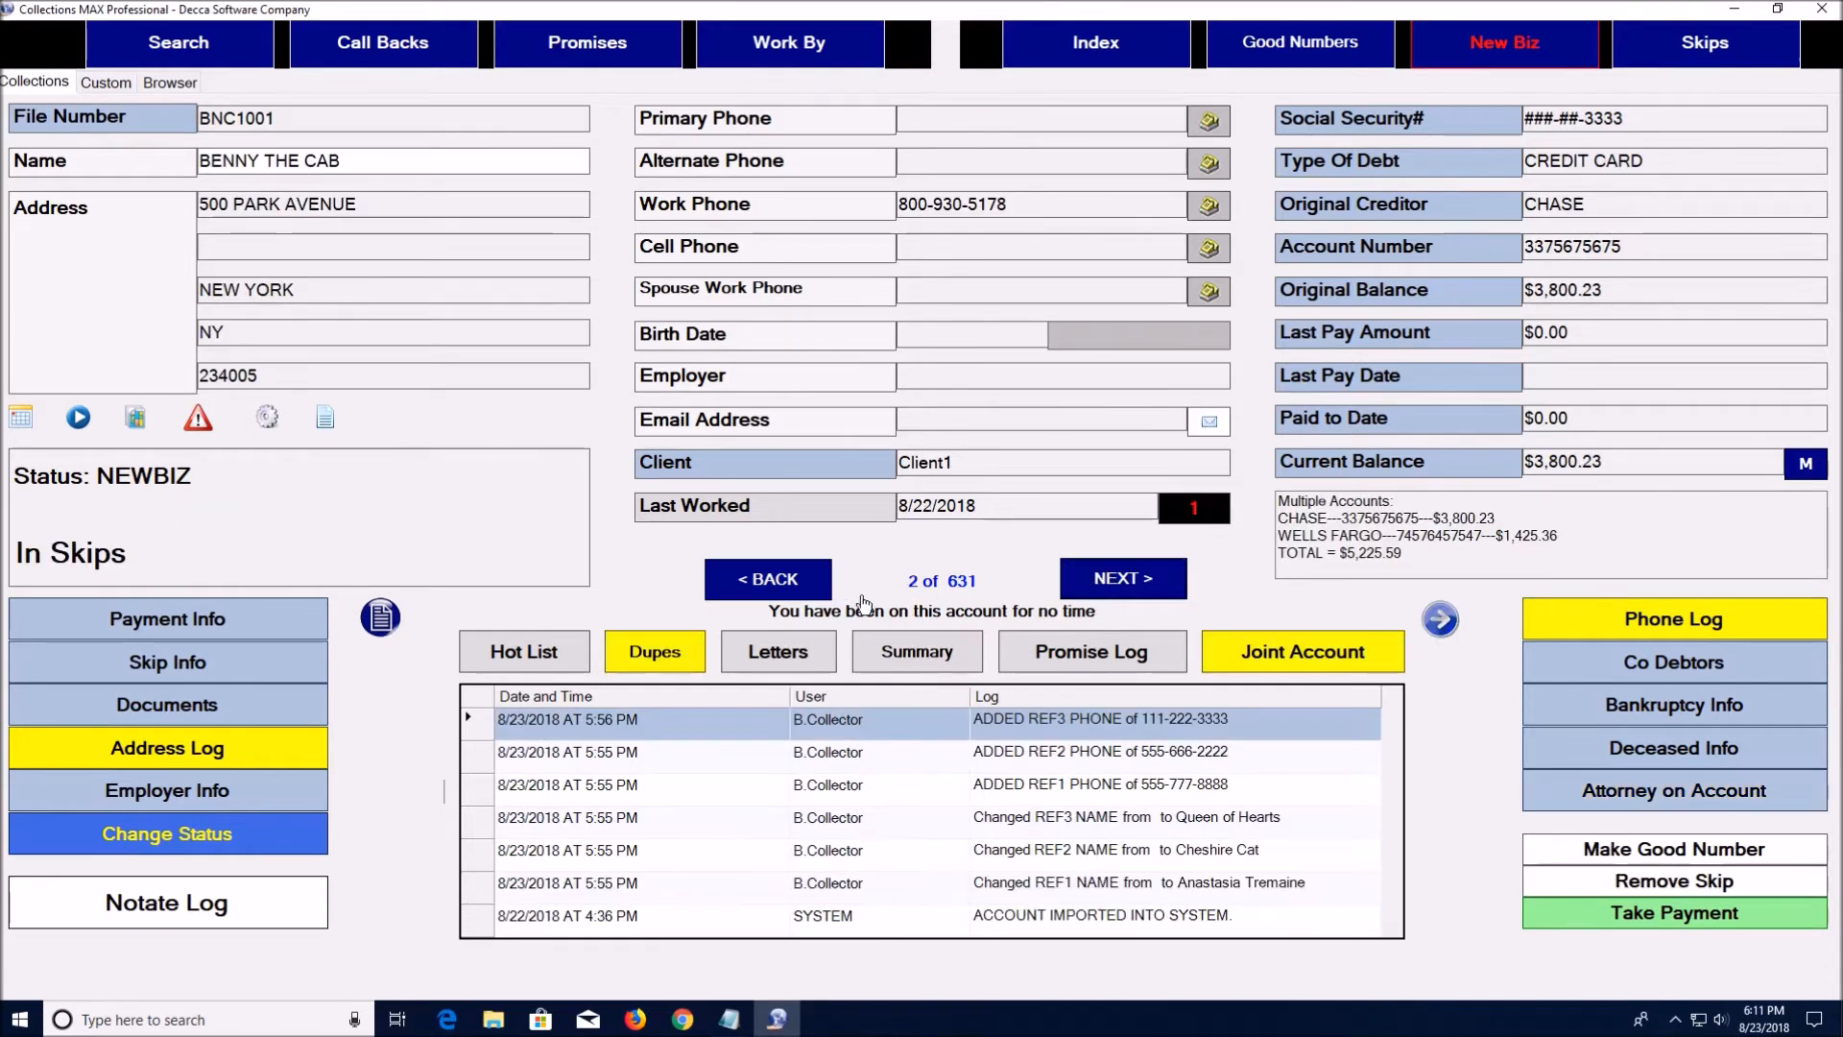
pyautogui.click(769, 580)
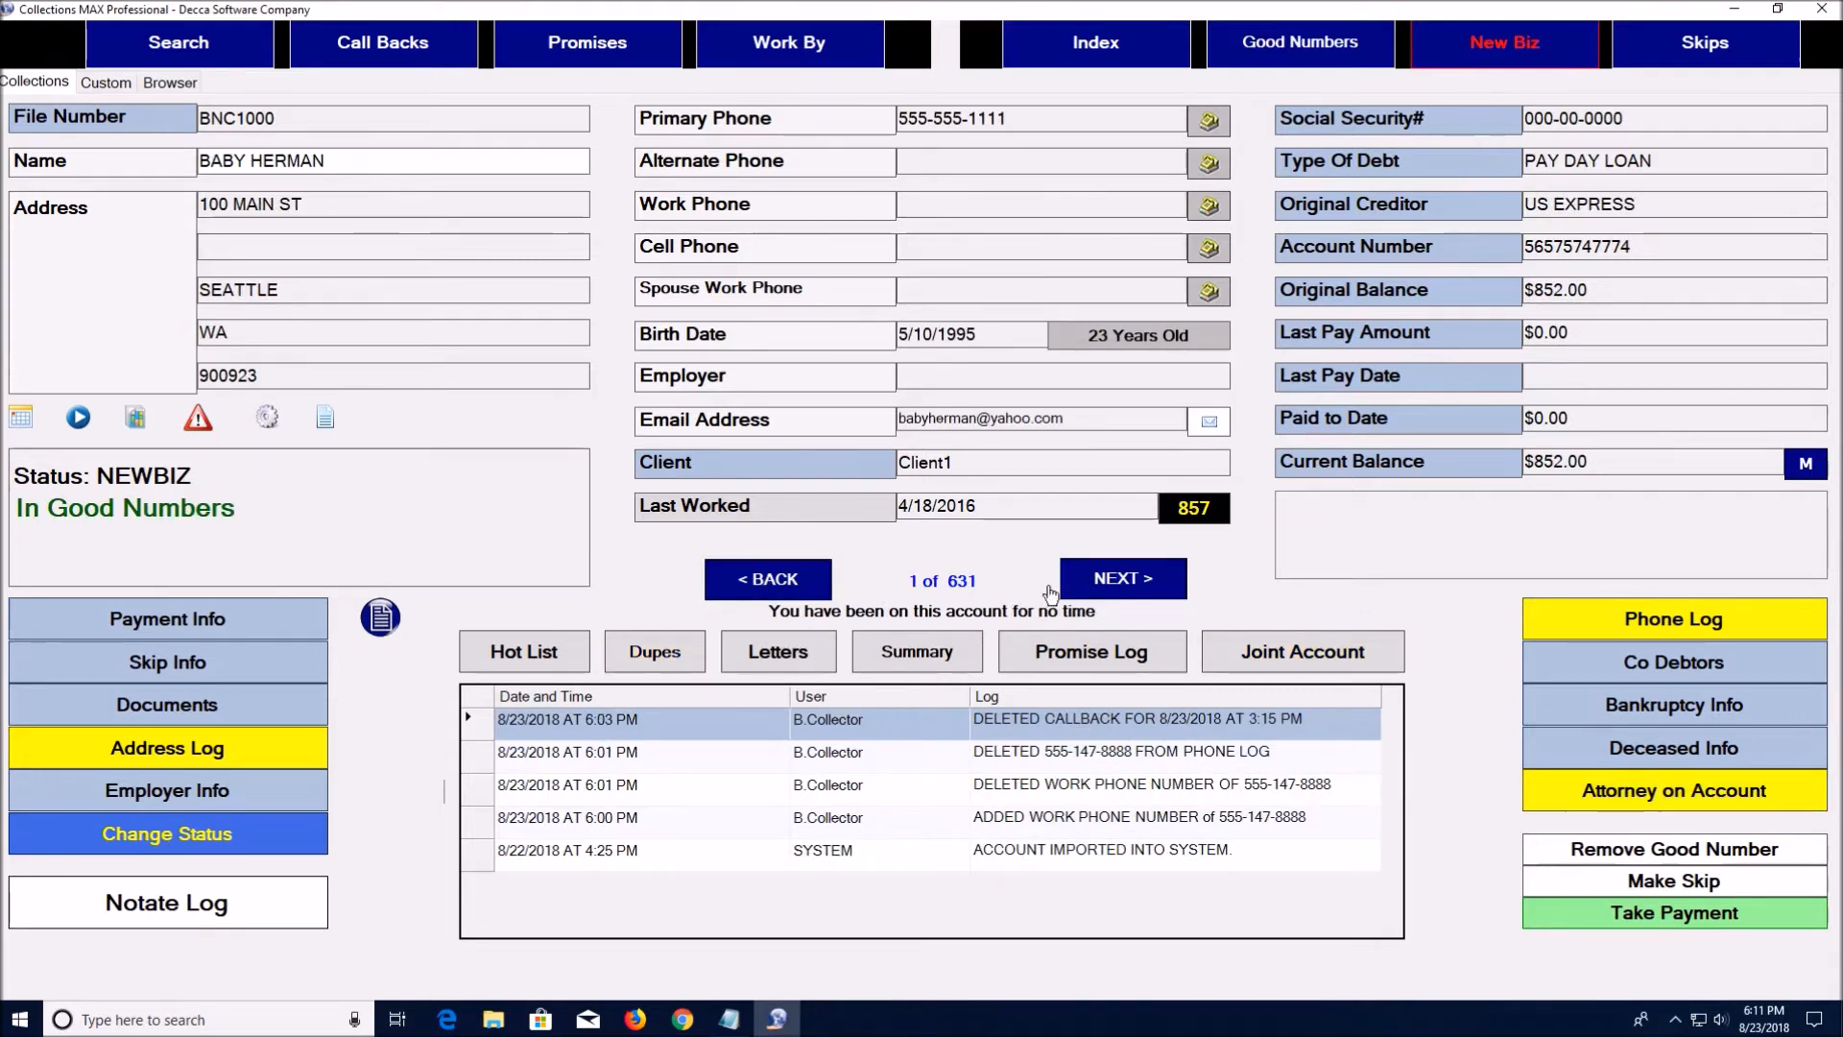
pyautogui.click(1104, 581)
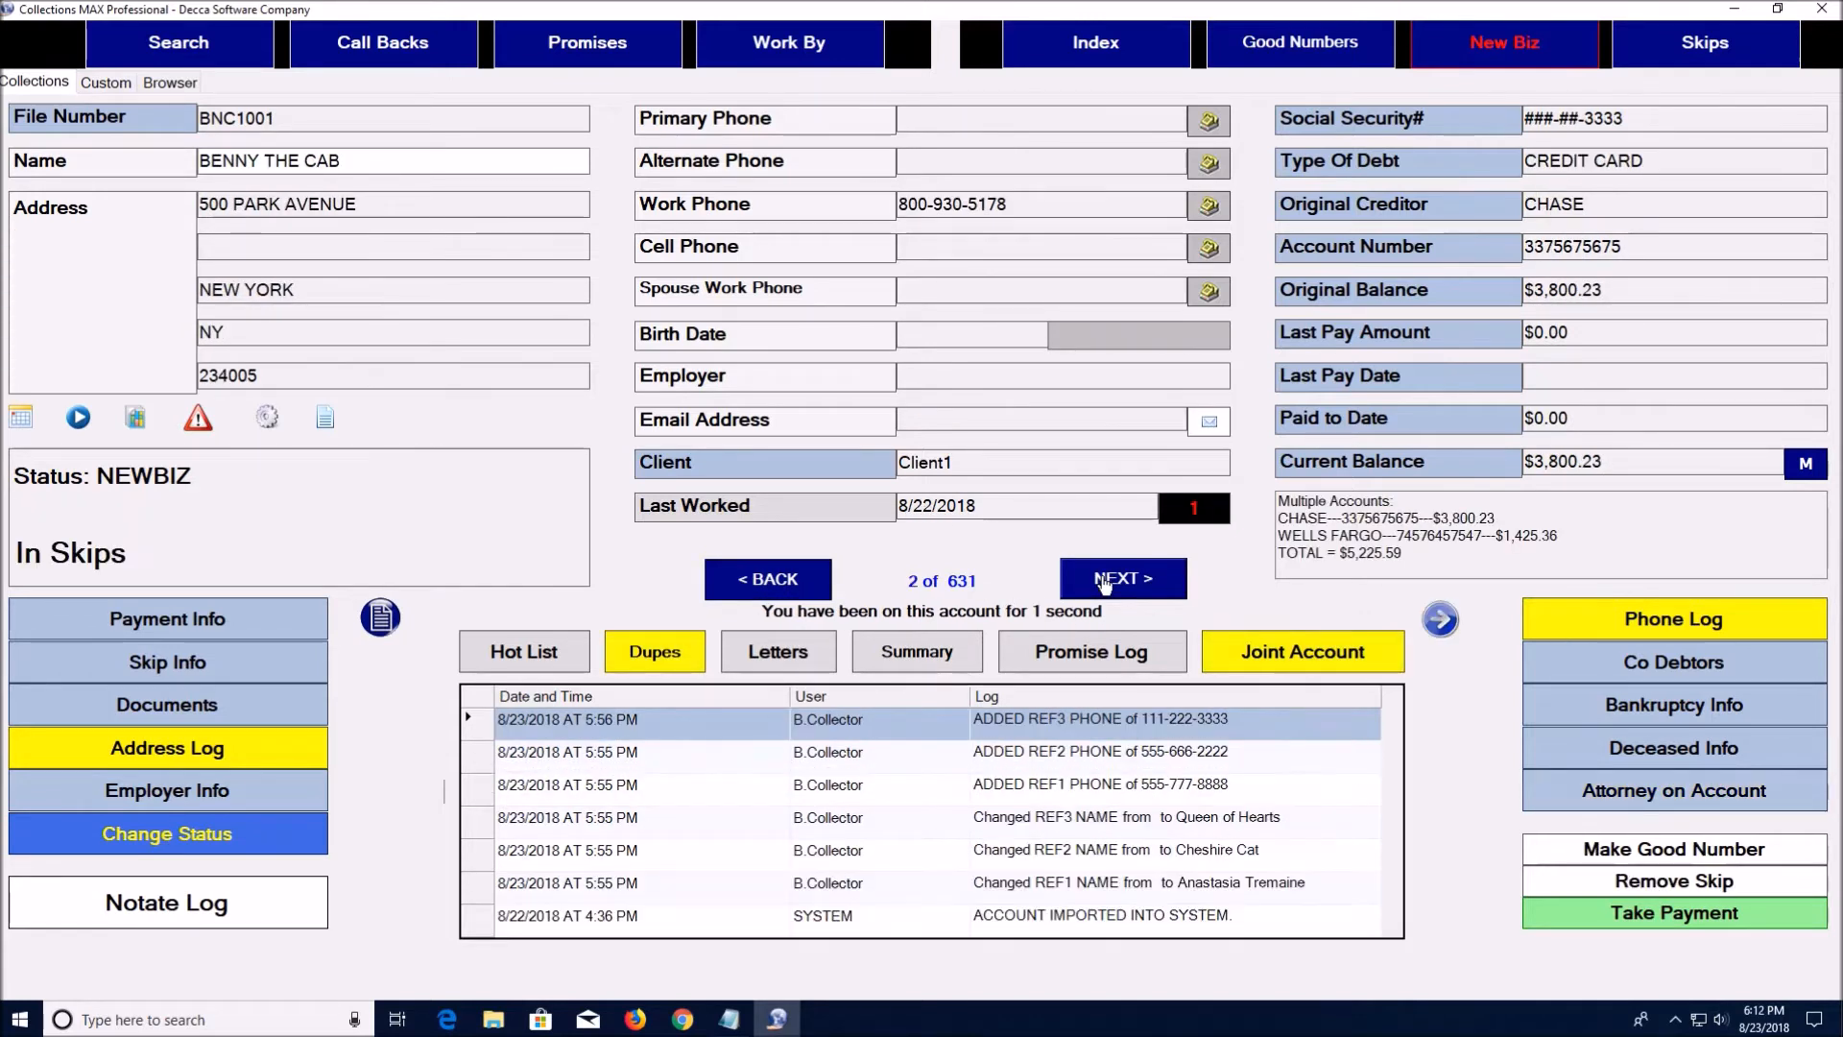
pyautogui.click(1104, 581)
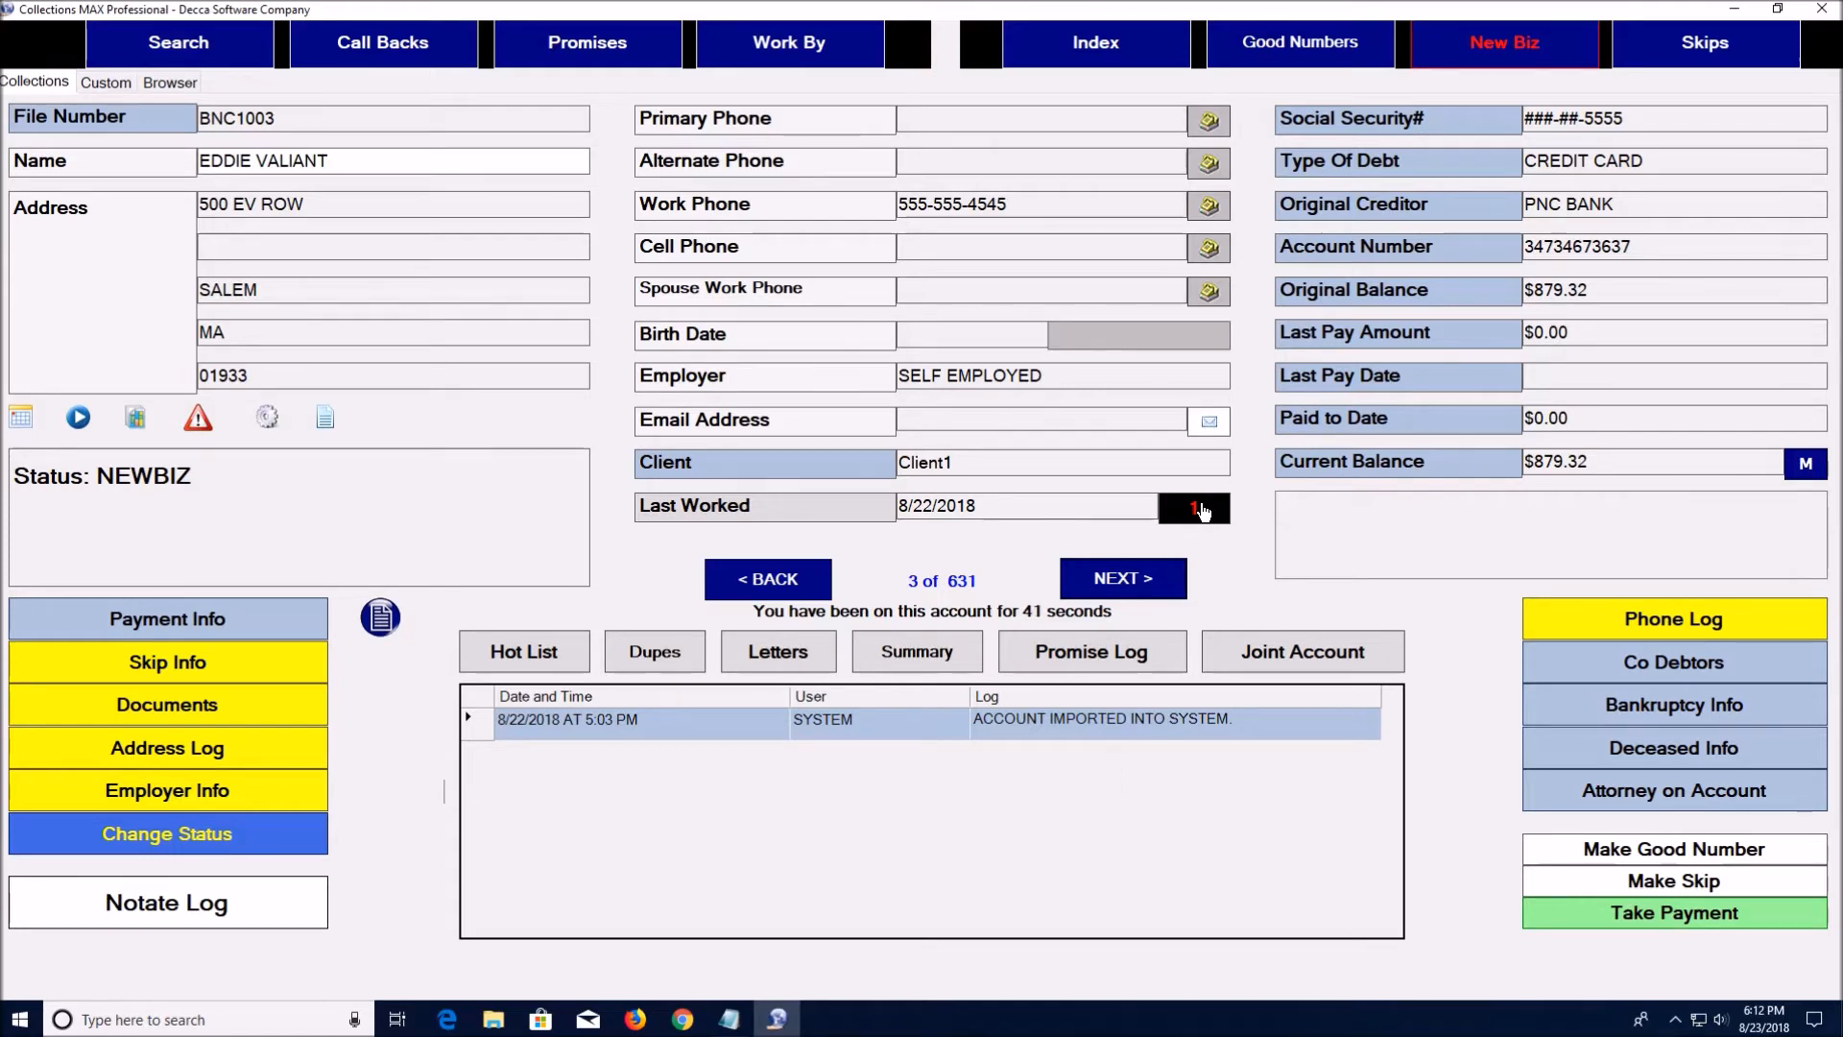
# Step ahead to record 4, then back three times to the $852.00 US EXPRESS record
pyautogui.click(1123, 578)
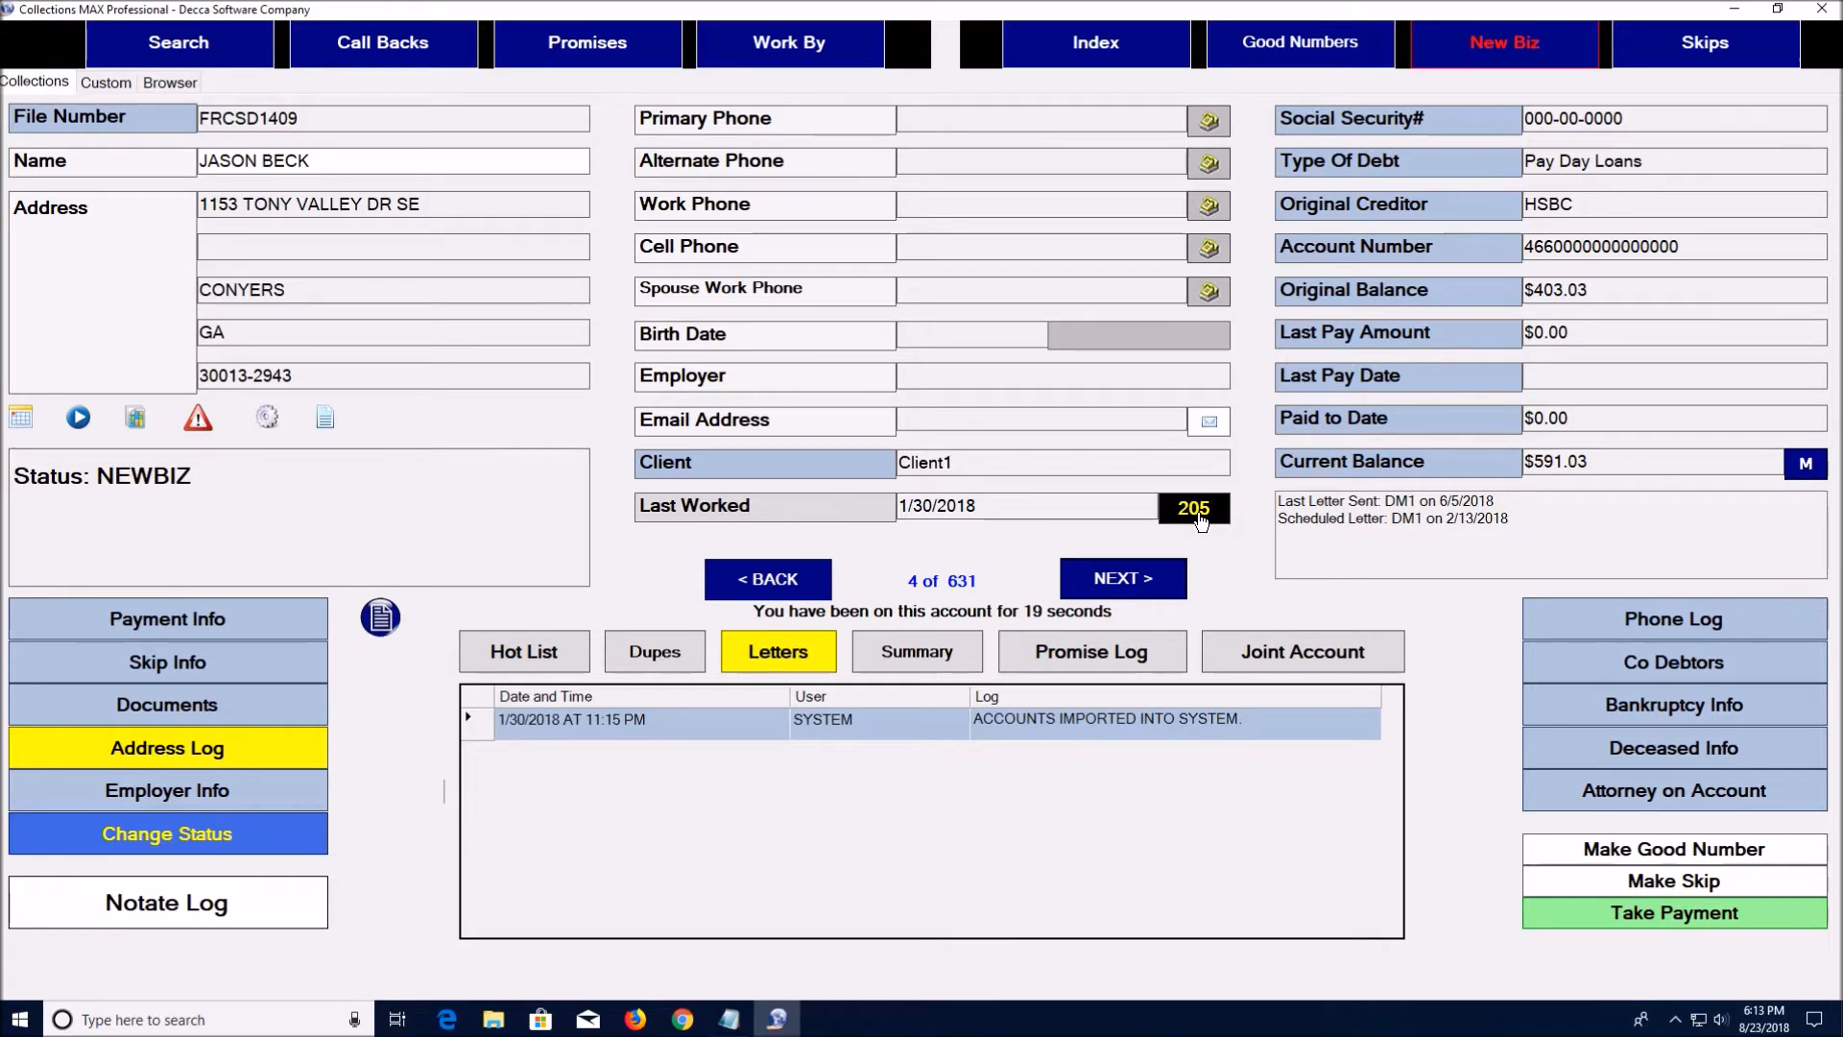
pyautogui.click(824, 578)
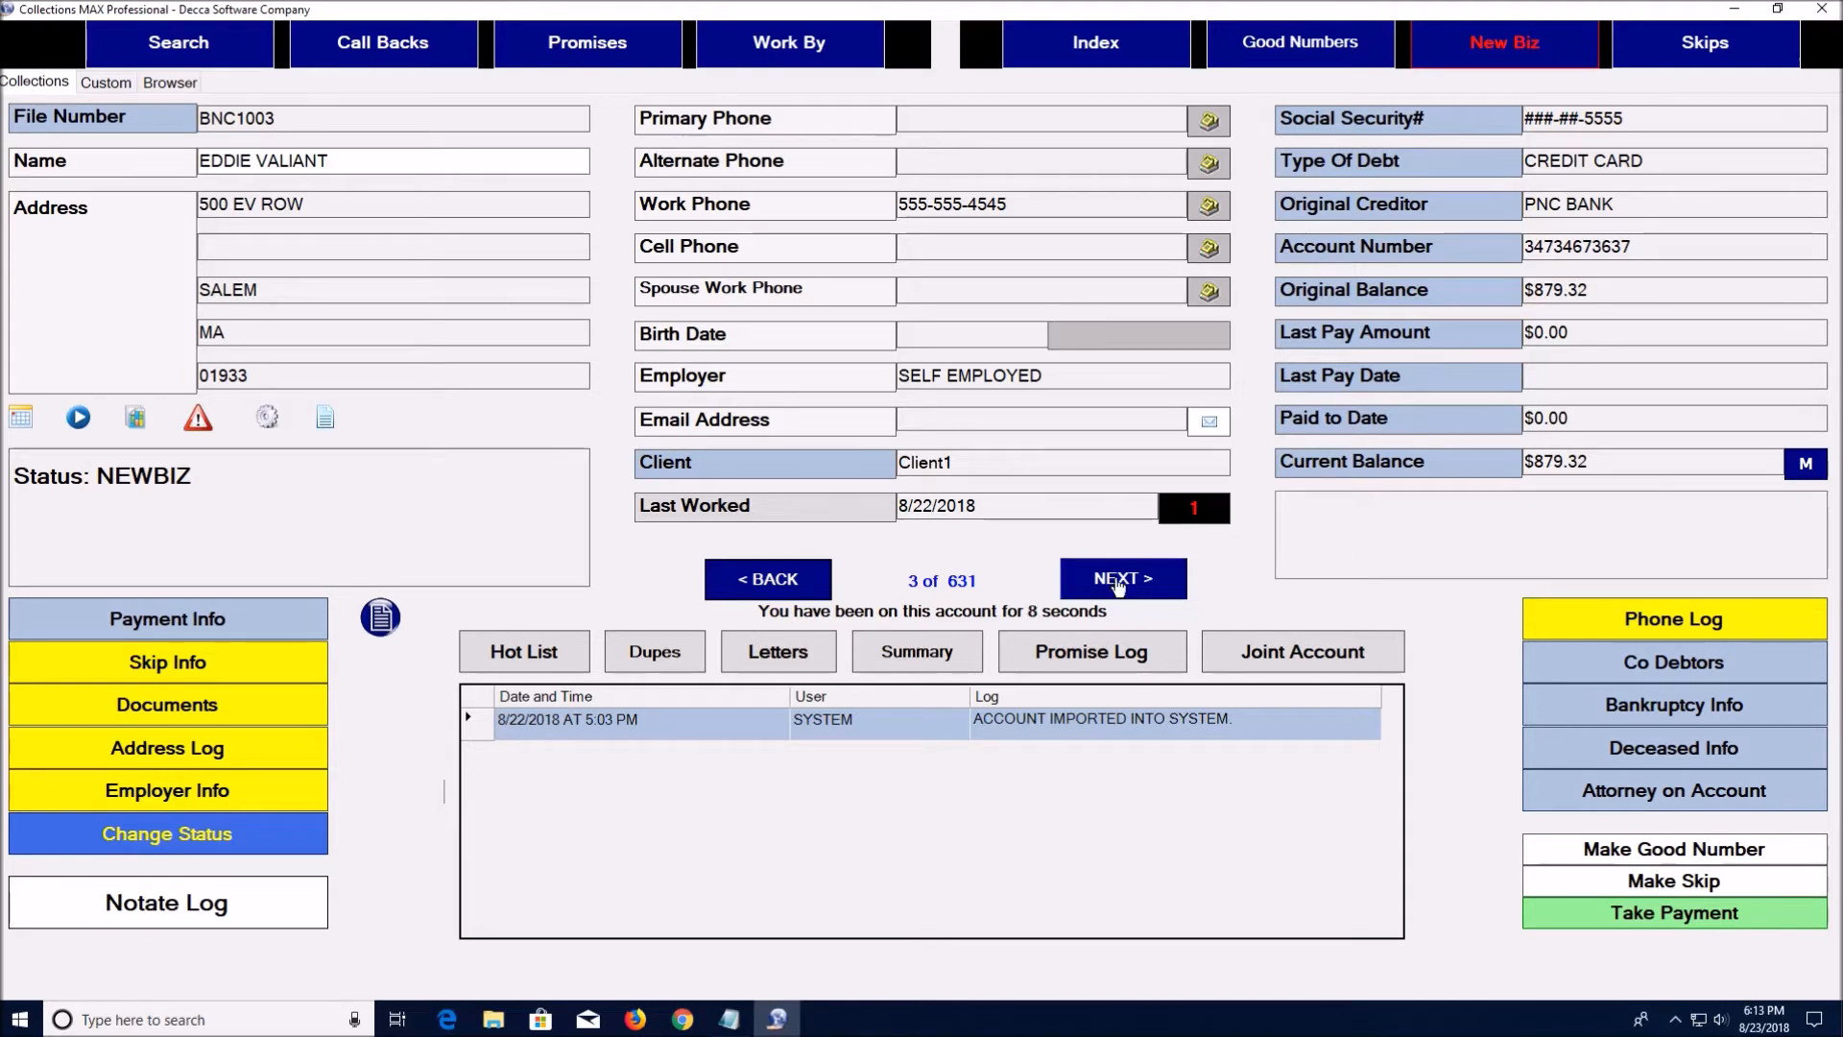
pyautogui.click(796, 578)
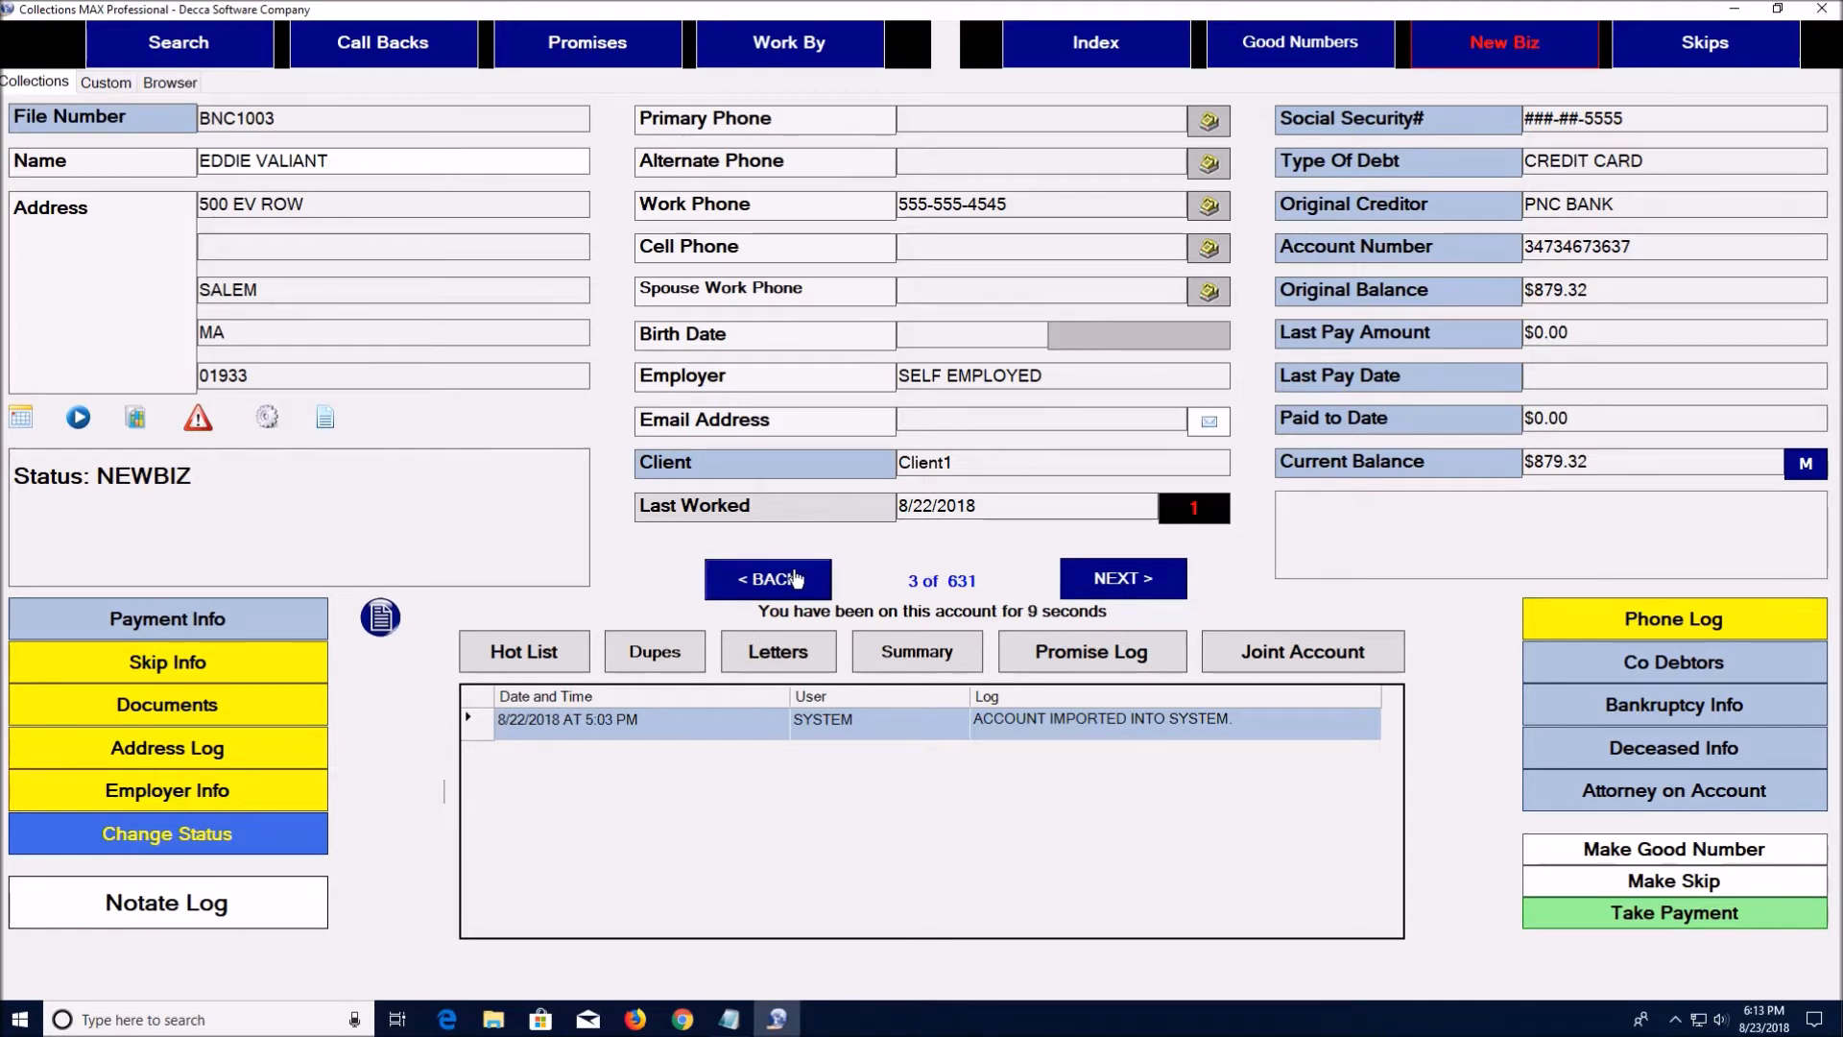
pyautogui.click(796, 578)
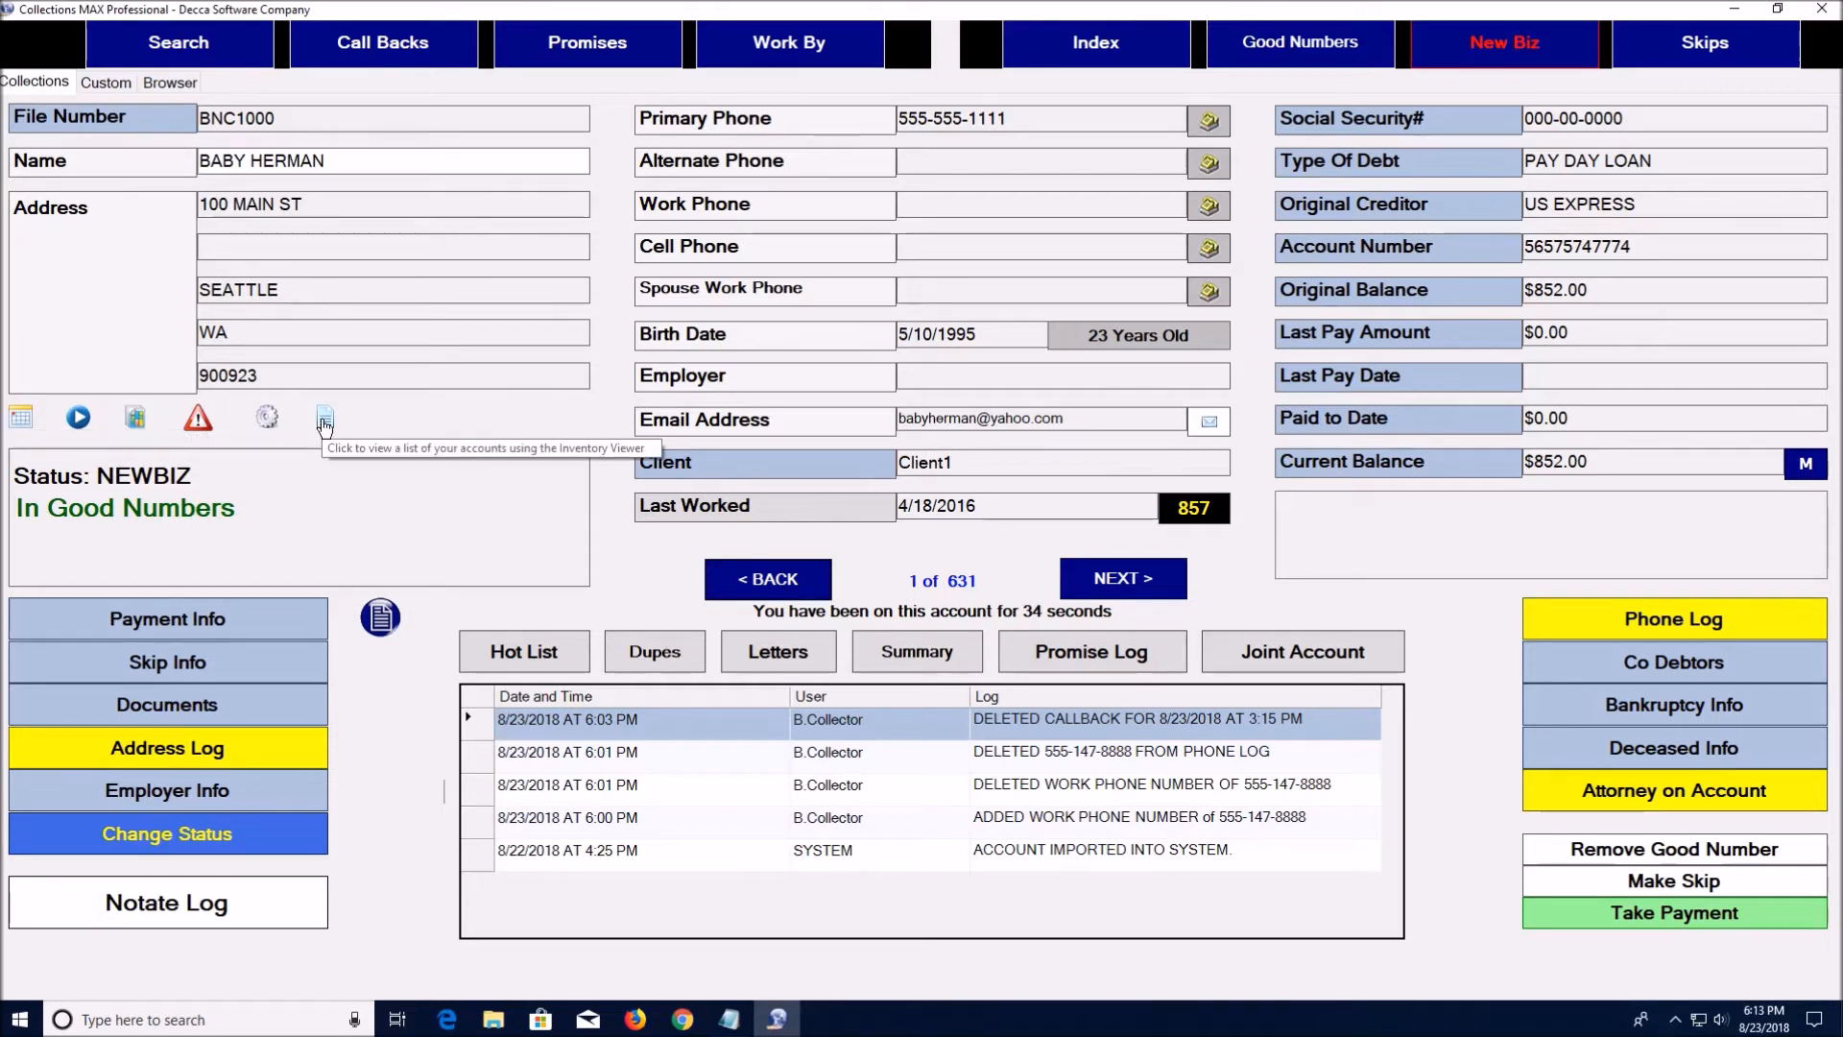
# Set the first account's ($852.00) next work date to 9/17/2018
pyautogui.click(18, 418)
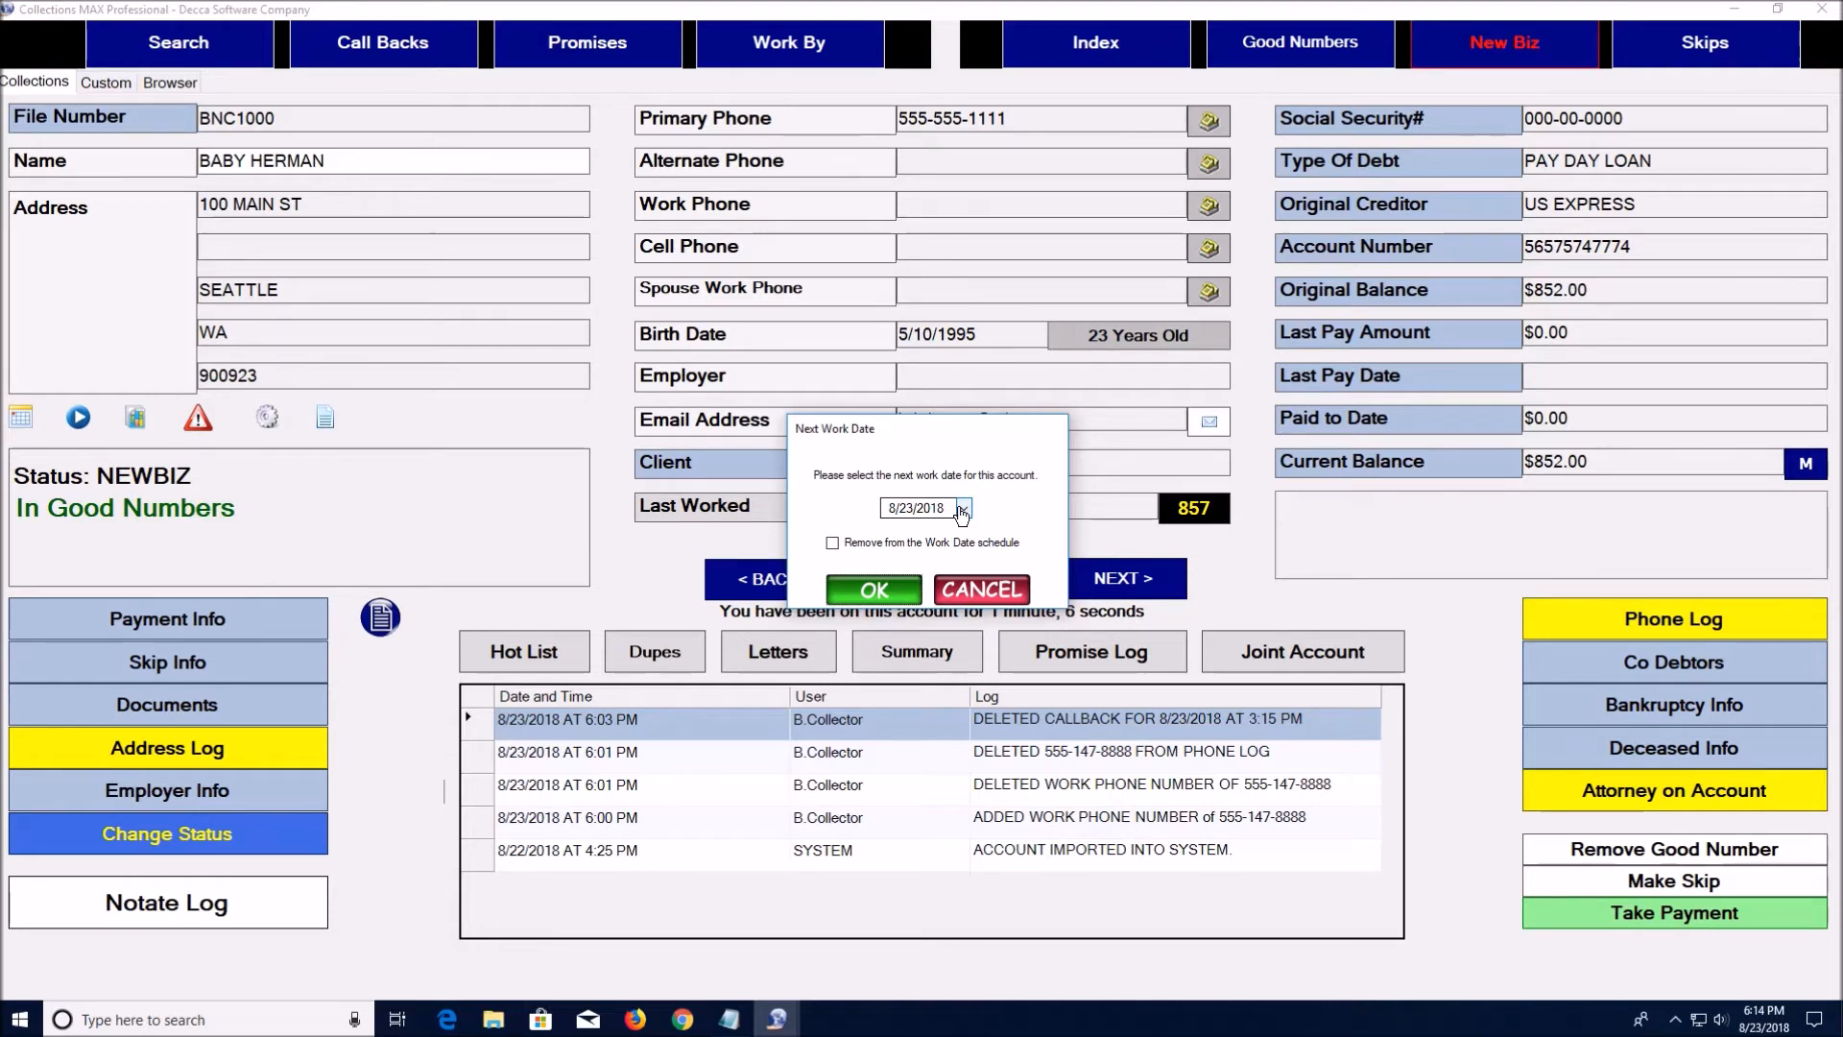
pyautogui.click(962, 511)
pyautogui.click(1085, 537)
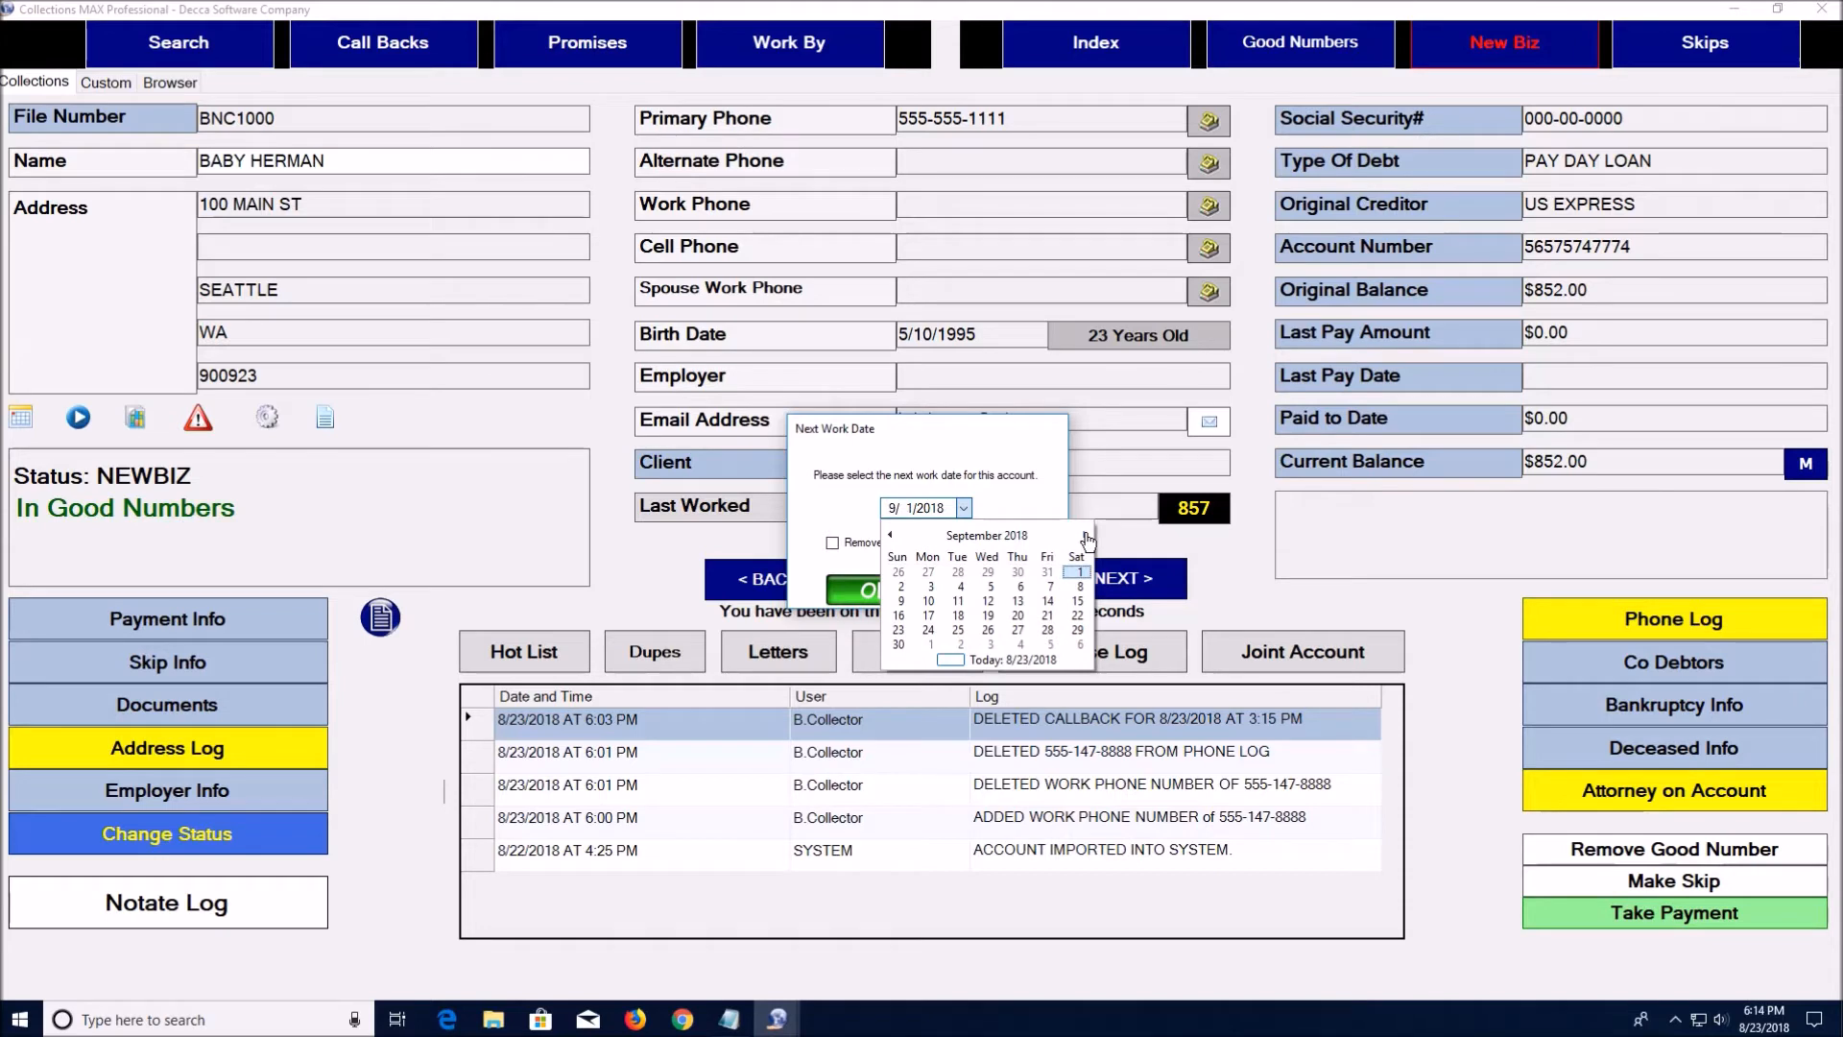
pyautogui.click(928, 615)
pyautogui.click(885, 595)
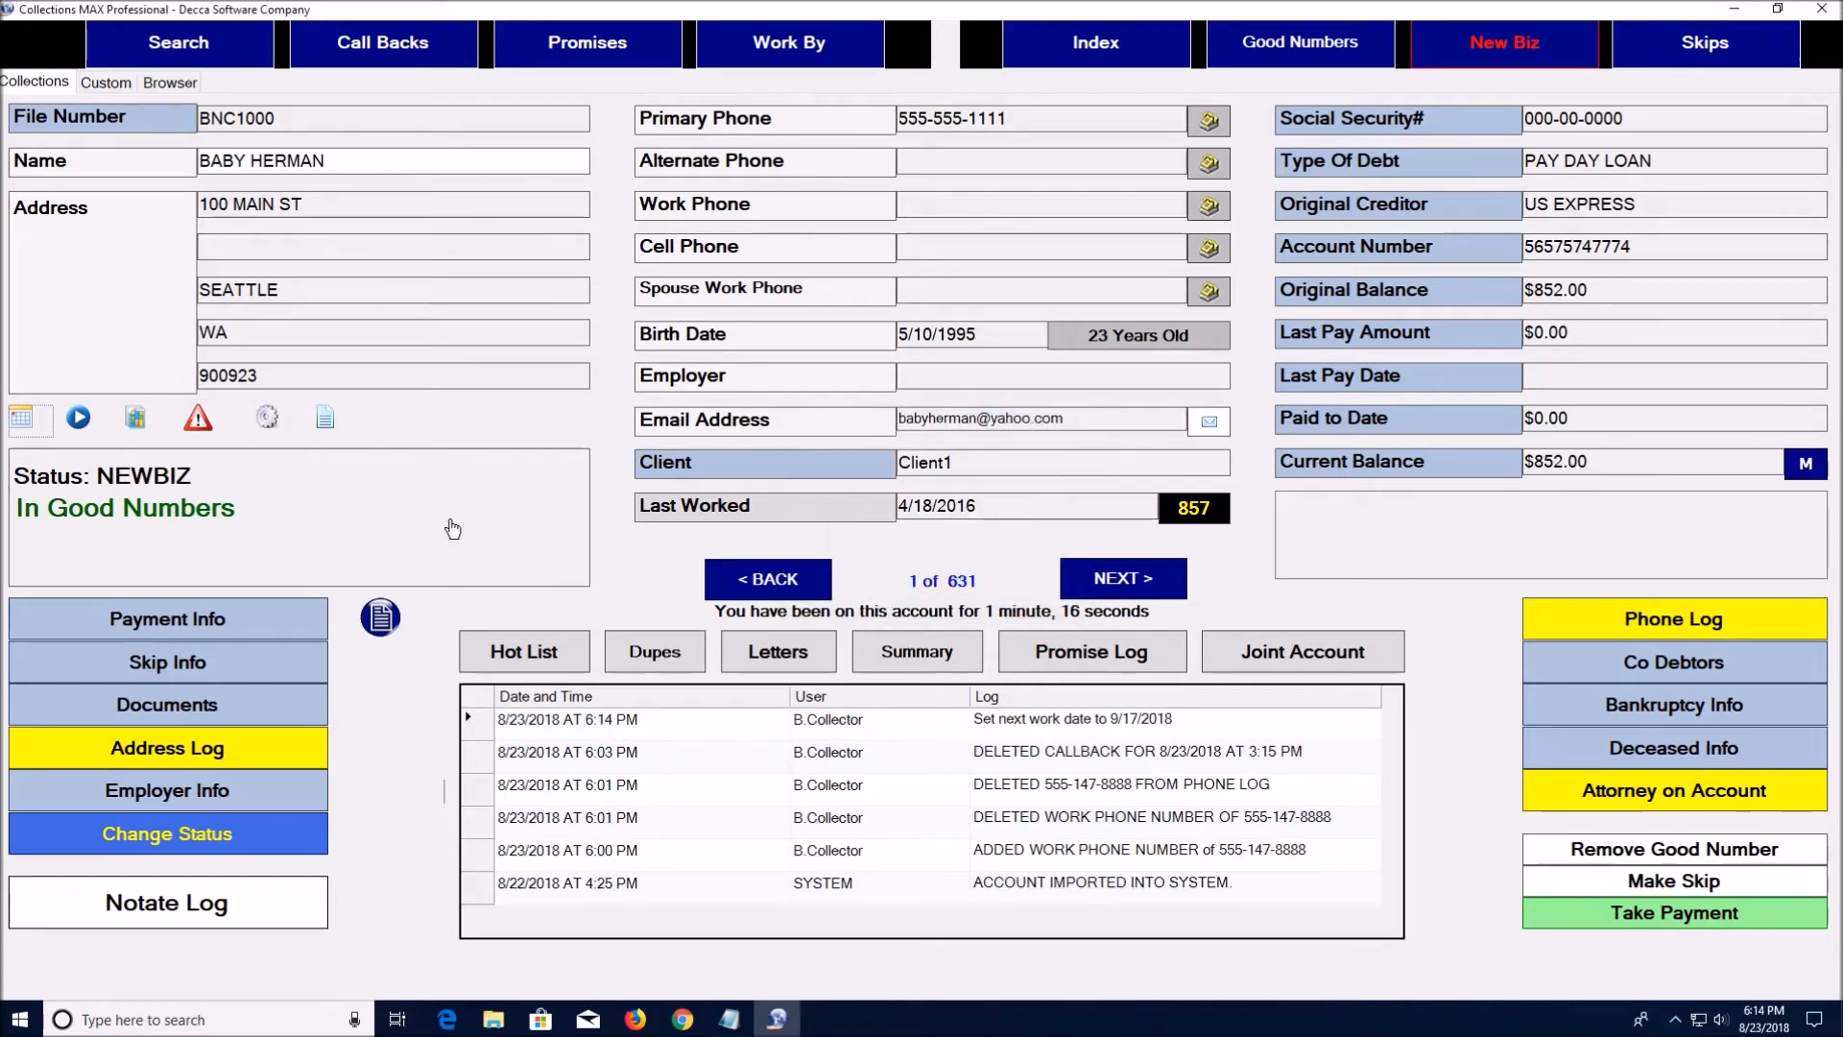
# Give the next account ($3,800.23) the same 9/17/2018 work date, then return to the Index
pyautogui.click(1118, 579)
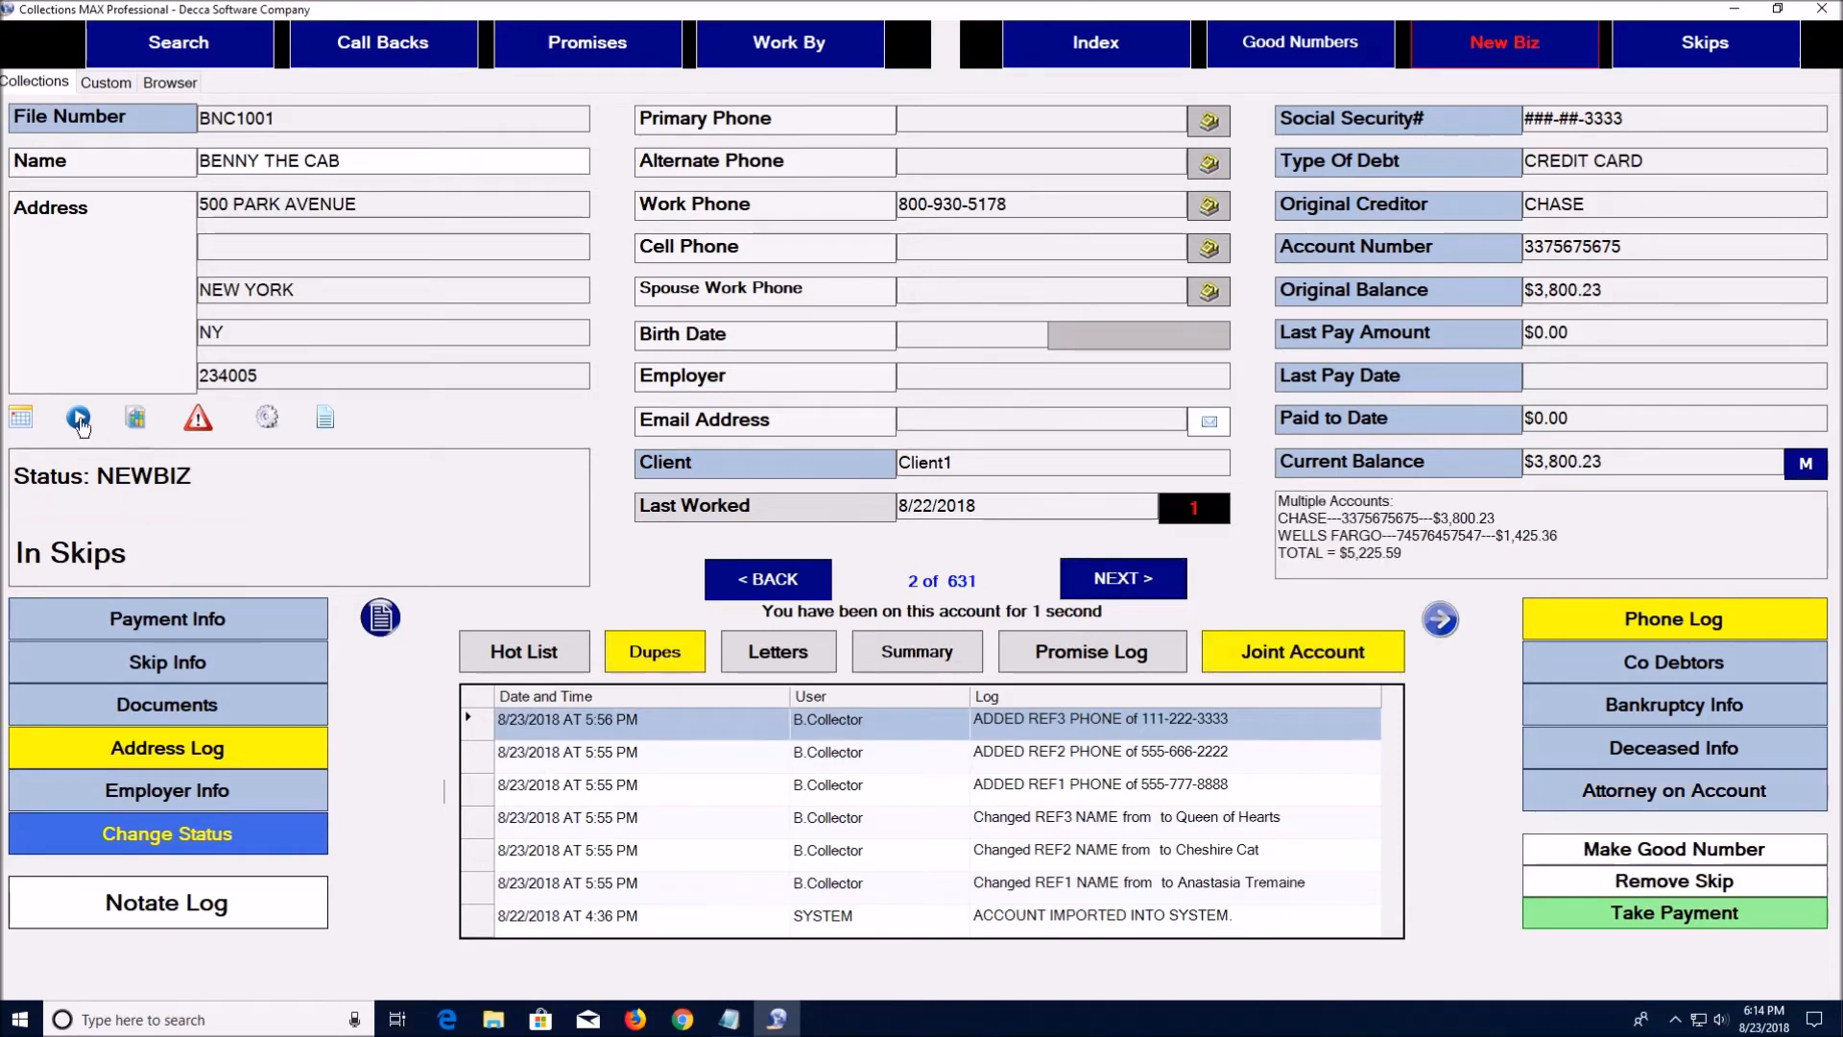
pyautogui.click(21, 417)
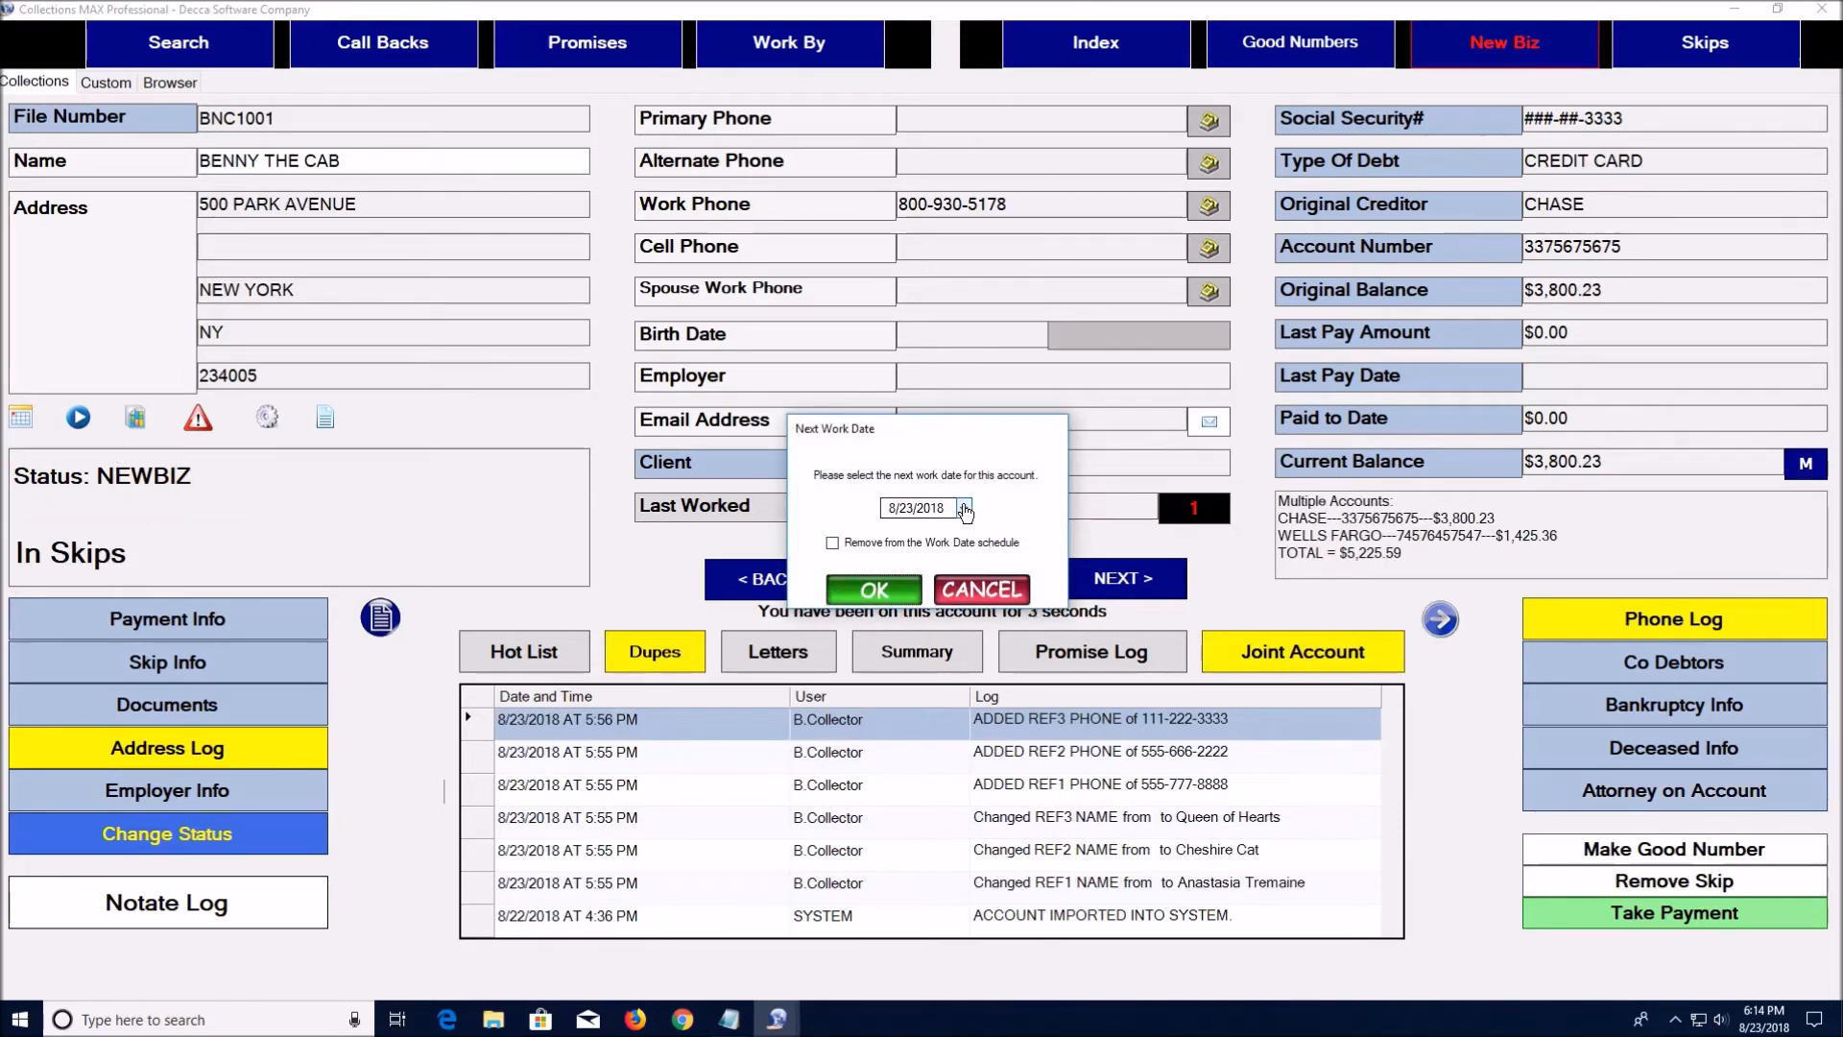
pyautogui.click(963, 508)
pyautogui.click(1086, 535)
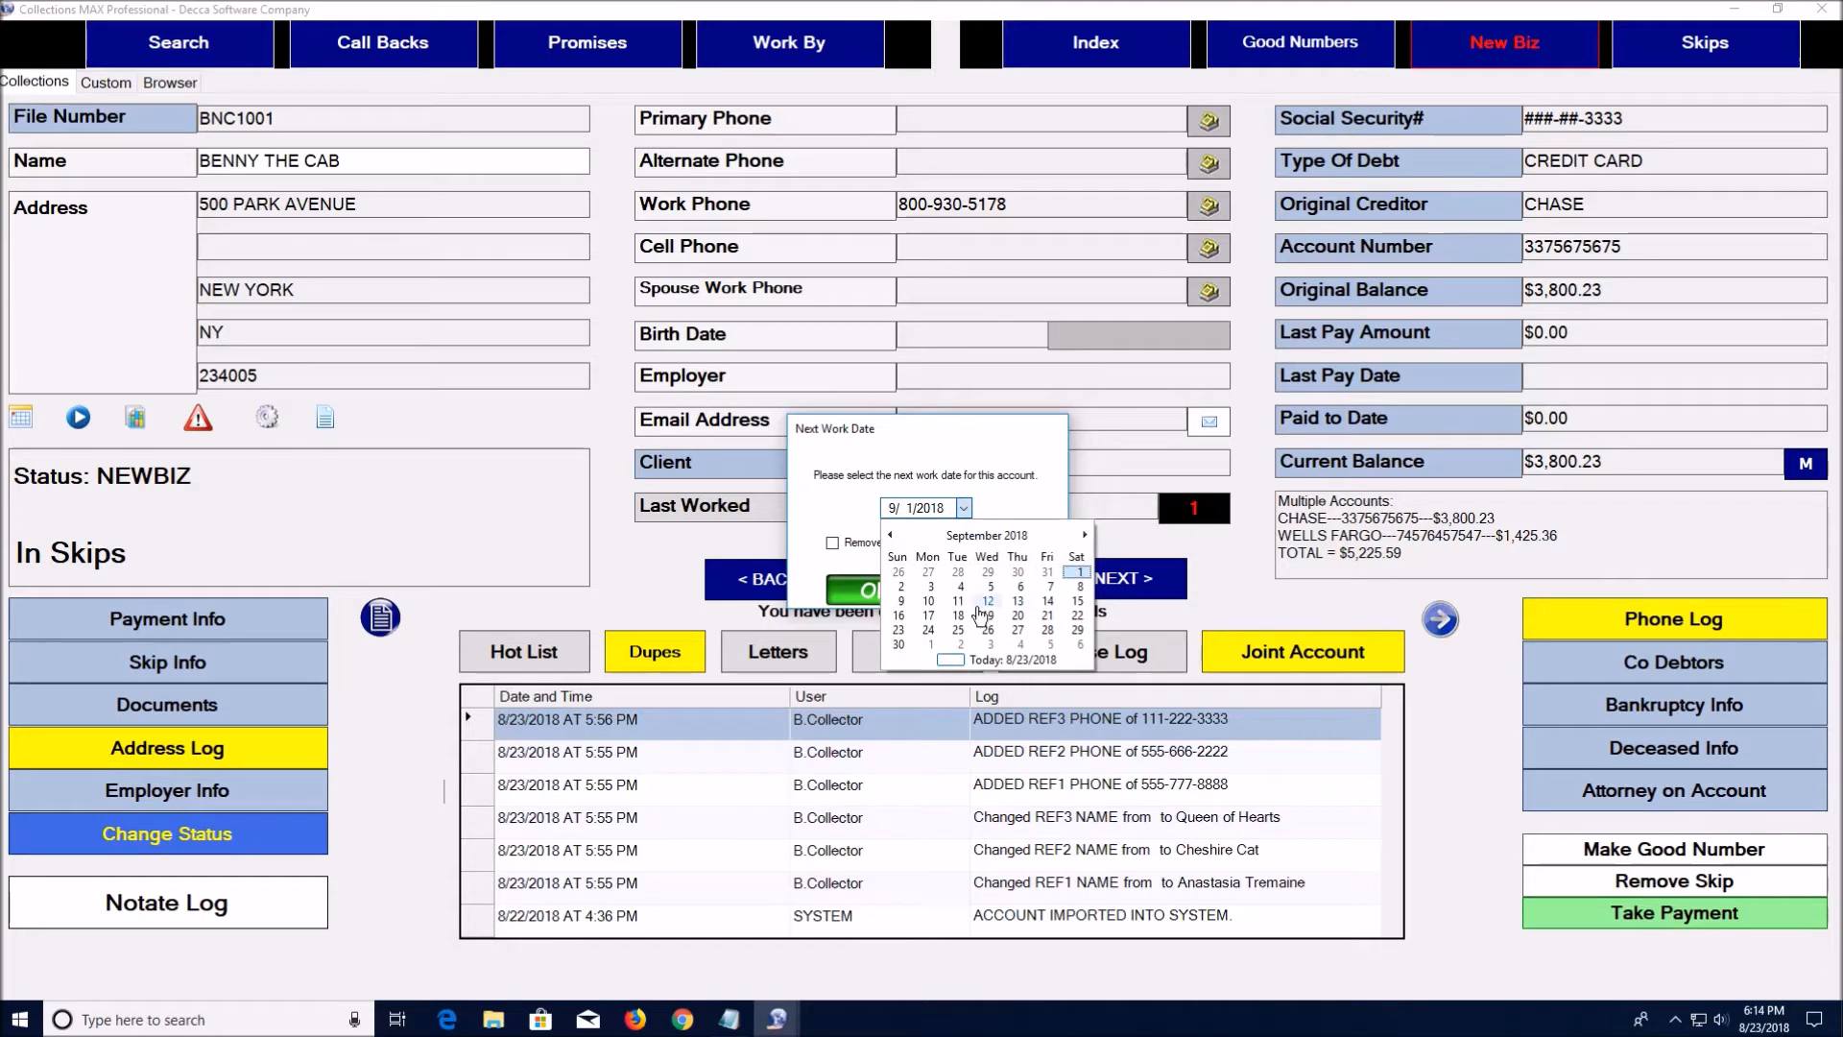
pyautogui.click(929, 615)
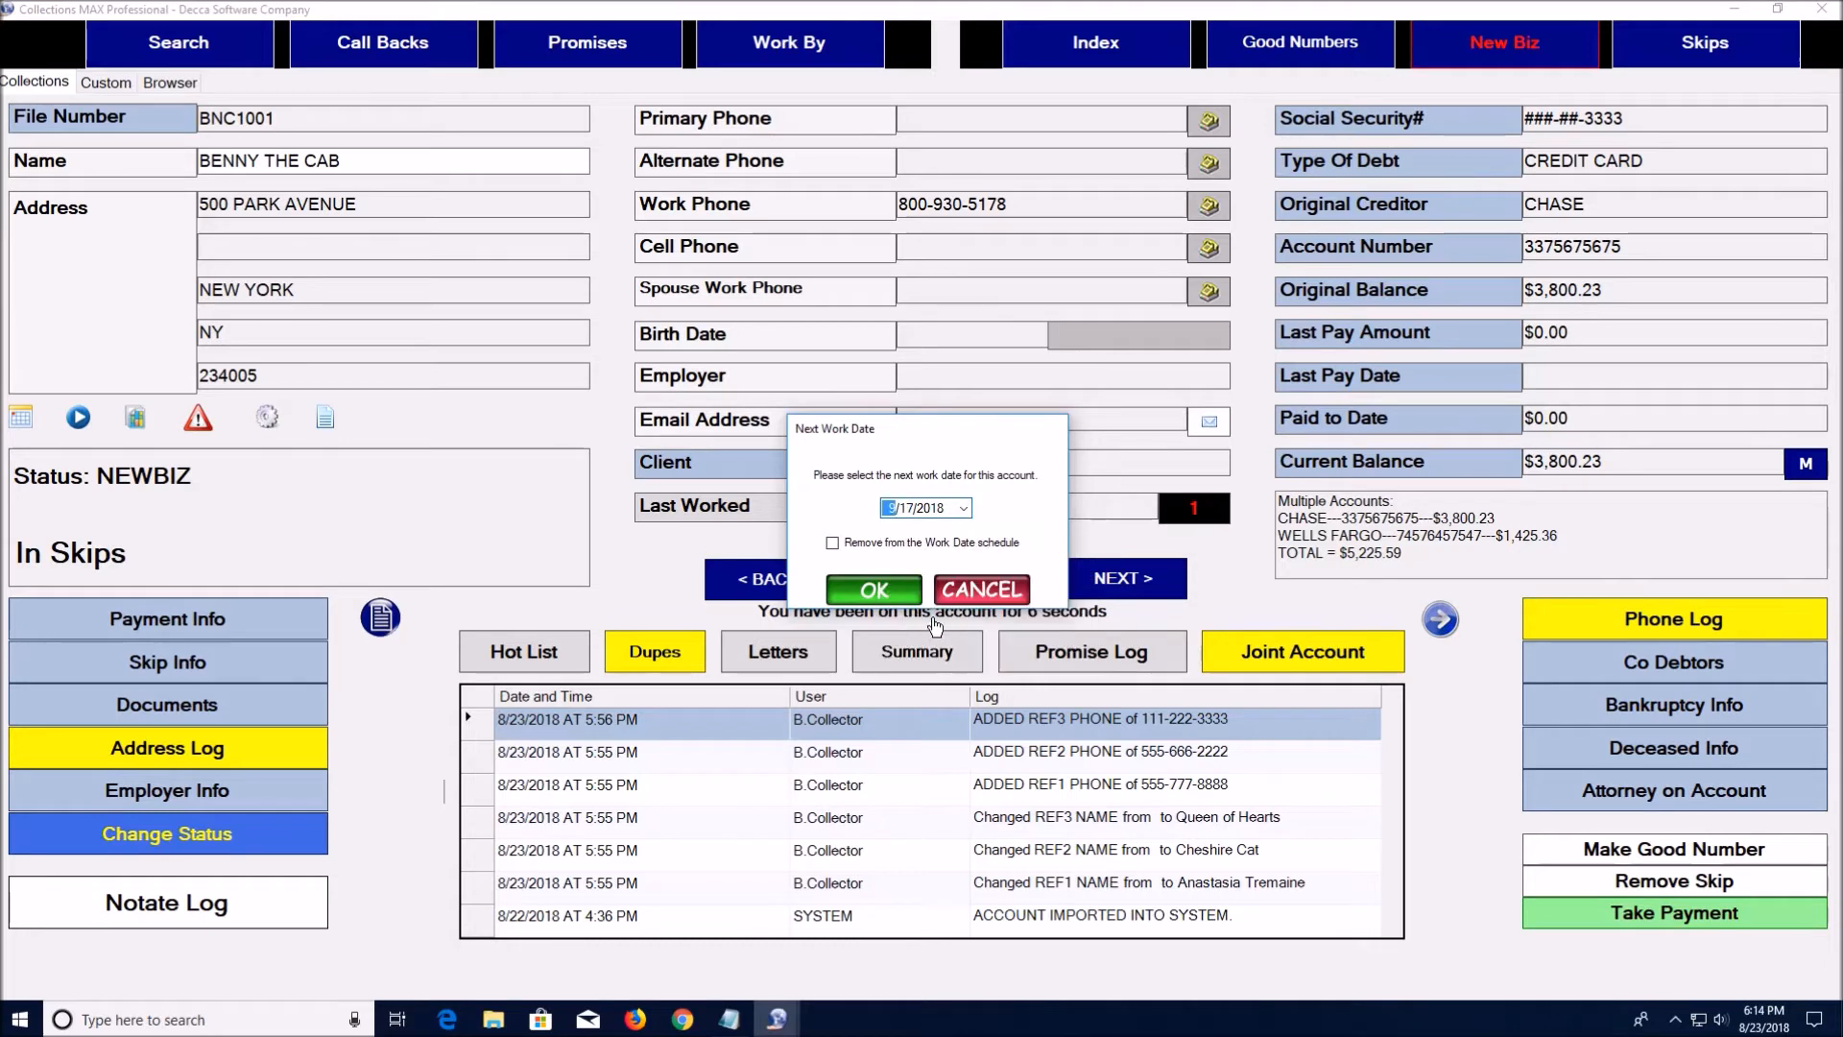
pyautogui.click(893, 590)
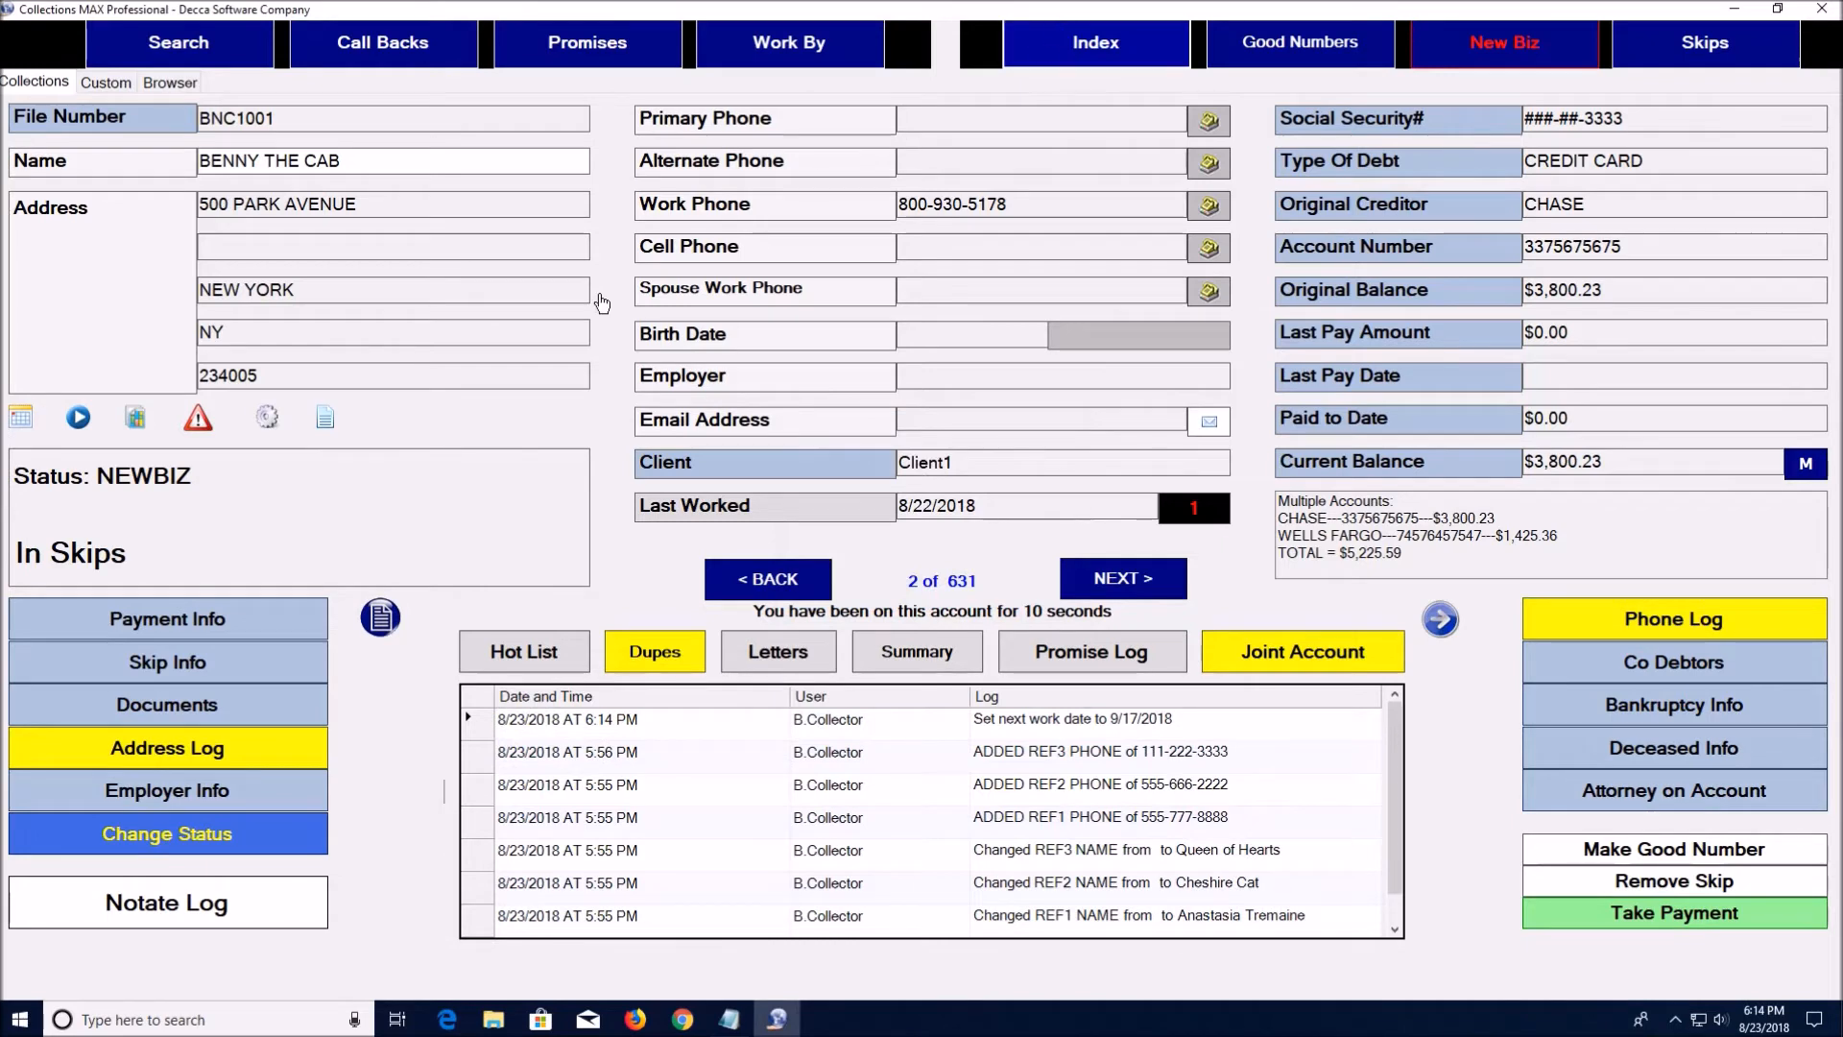
pyautogui.click(139, 426)
# Check the work date schedule, then work accounts dated 9/17/2018, starting at 1 of 2
pyautogui.click(138, 425)
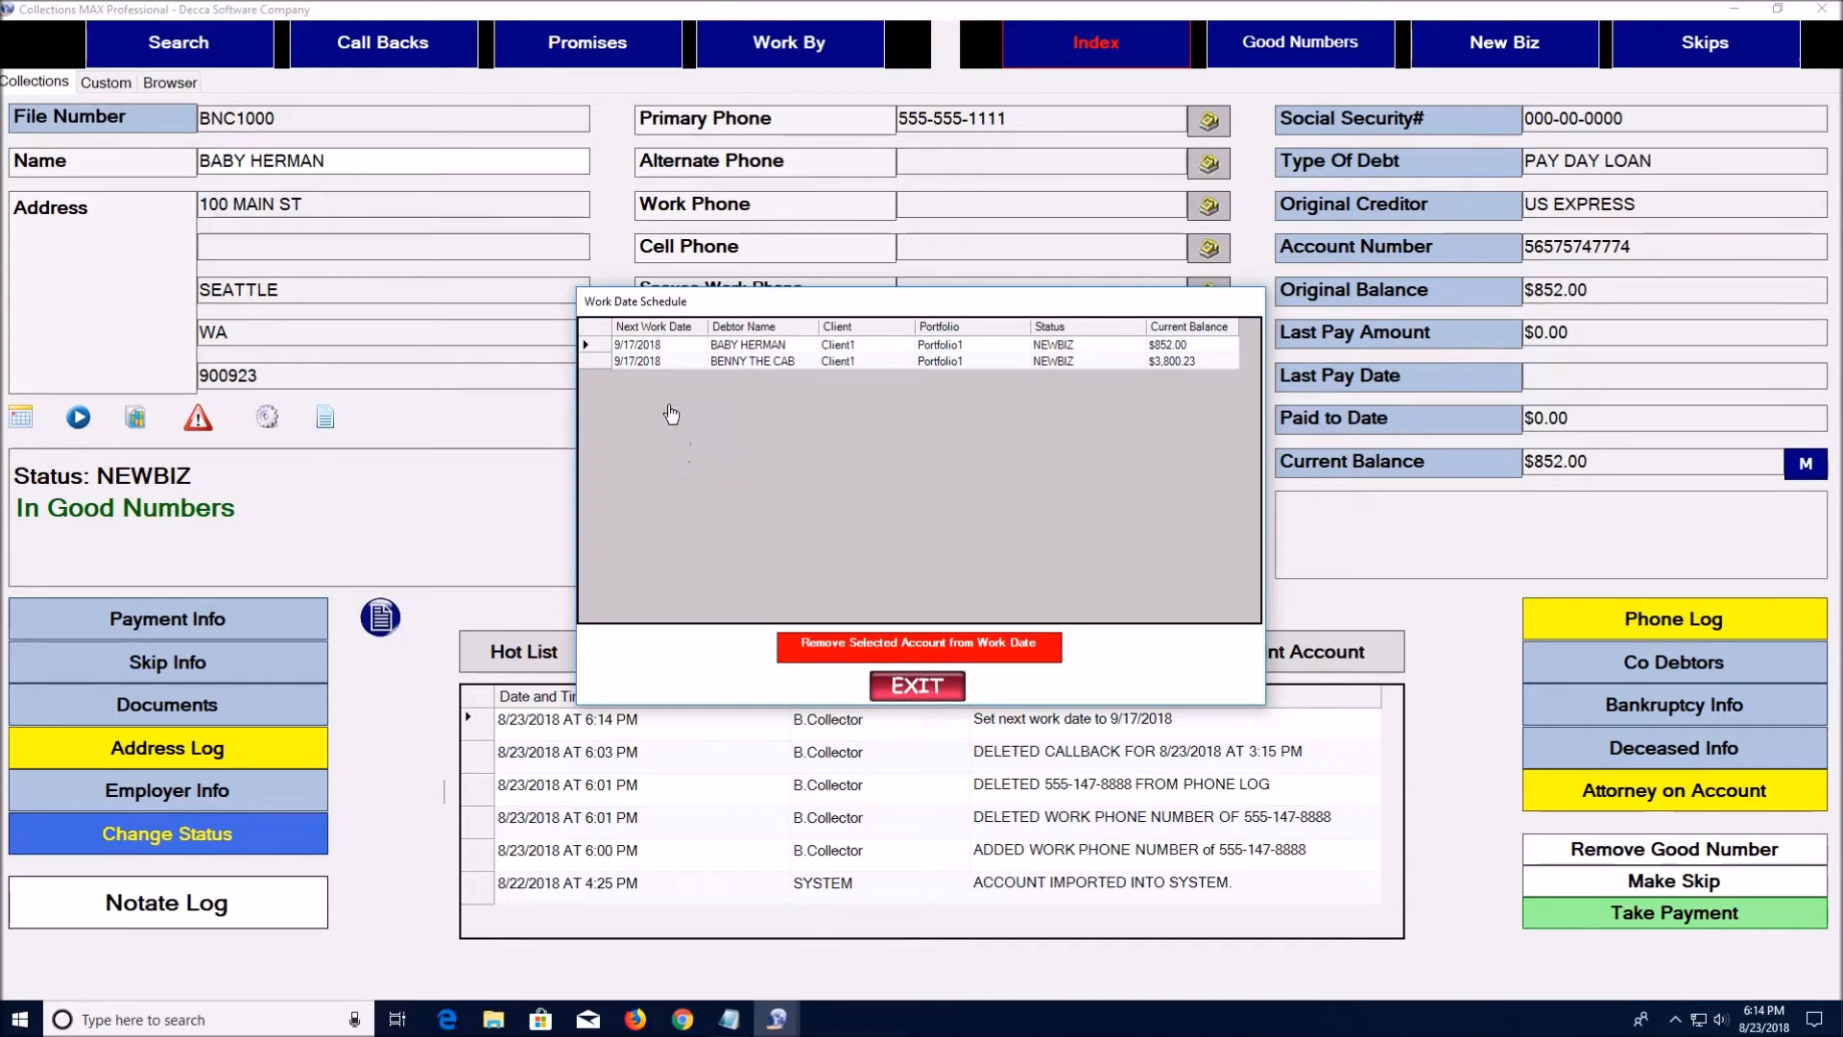
pyautogui.click(916, 685)
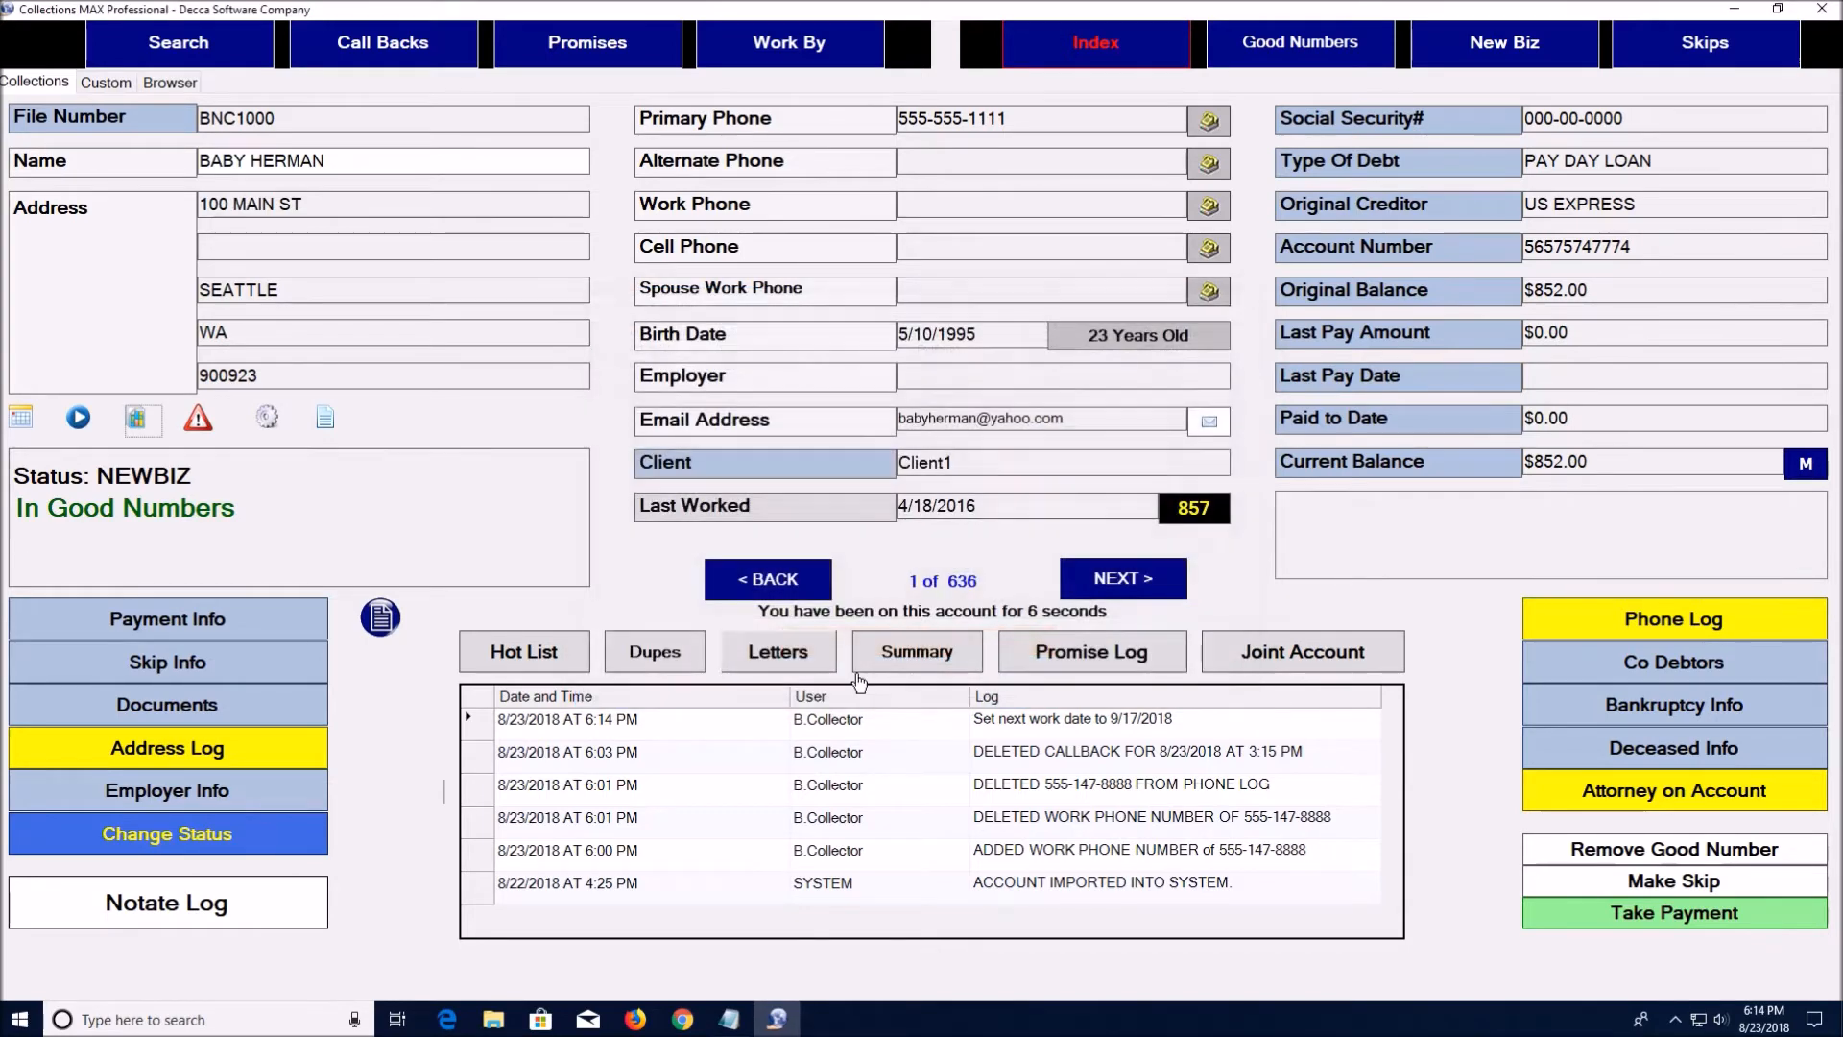
pyautogui.click(78, 419)
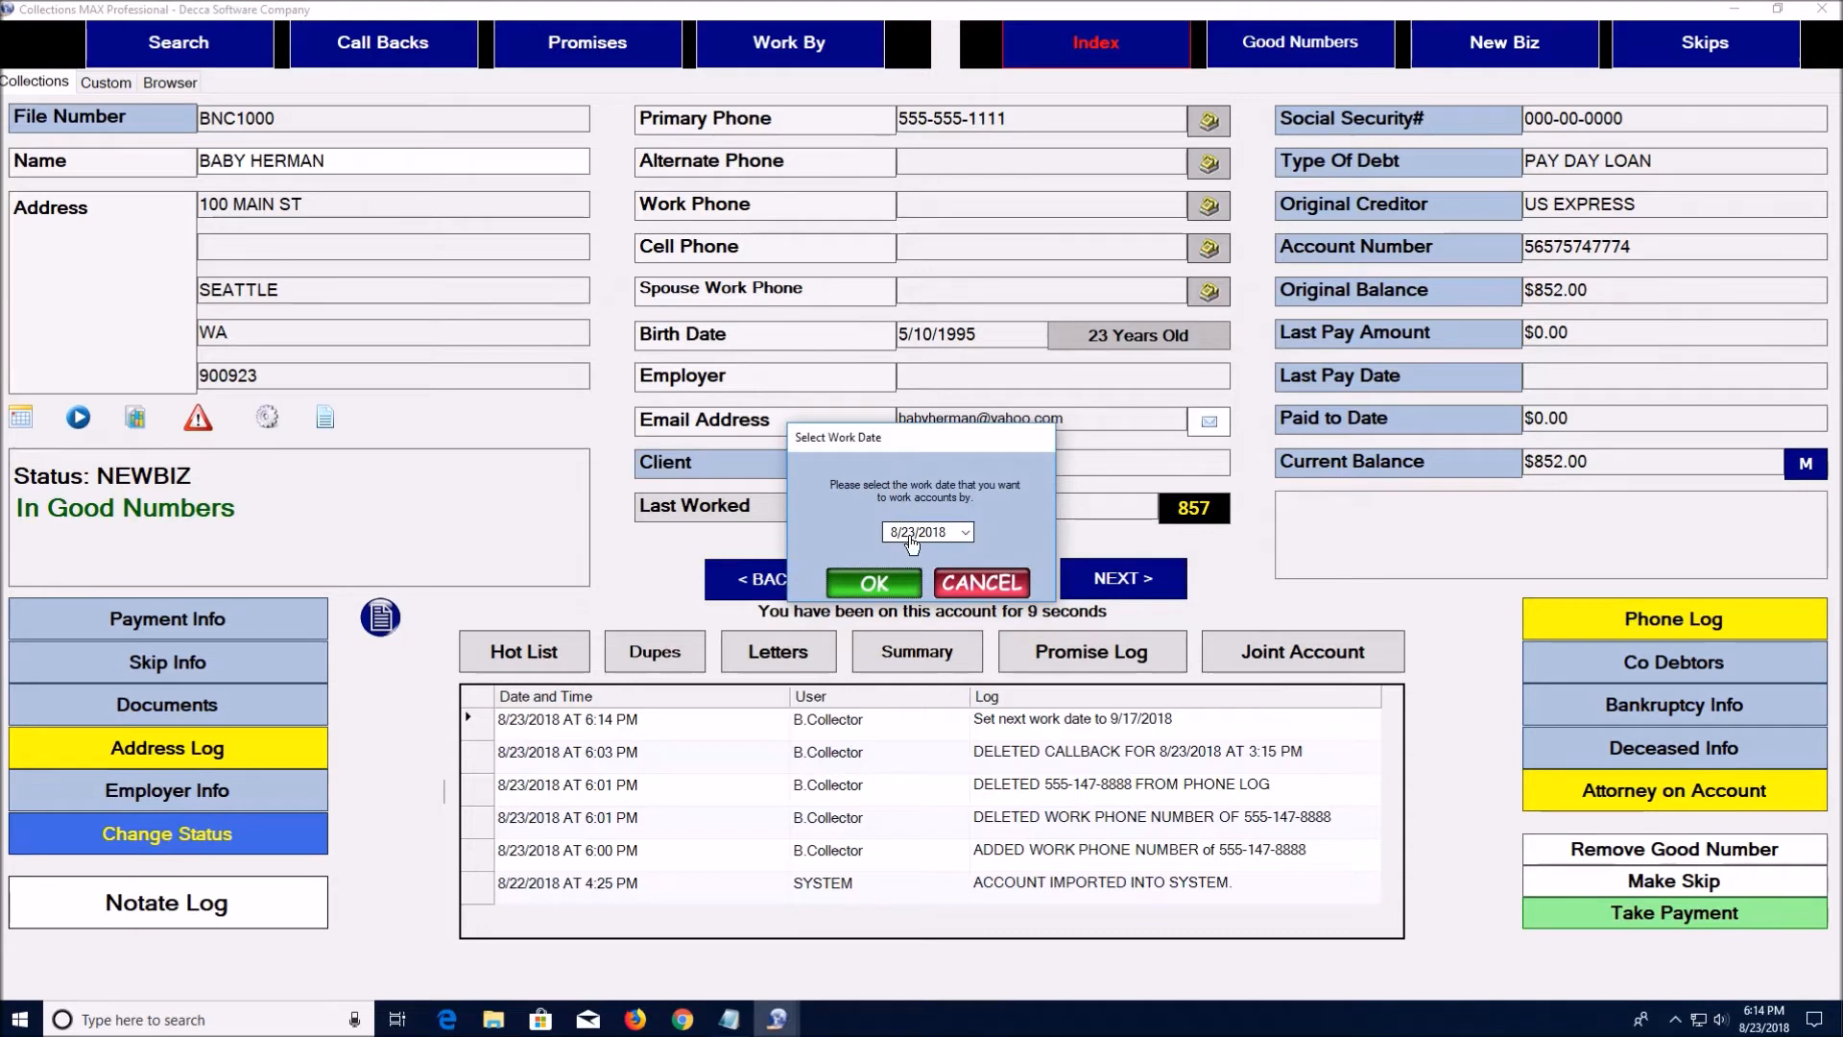
pyautogui.click(966, 531)
pyautogui.click(1087, 559)
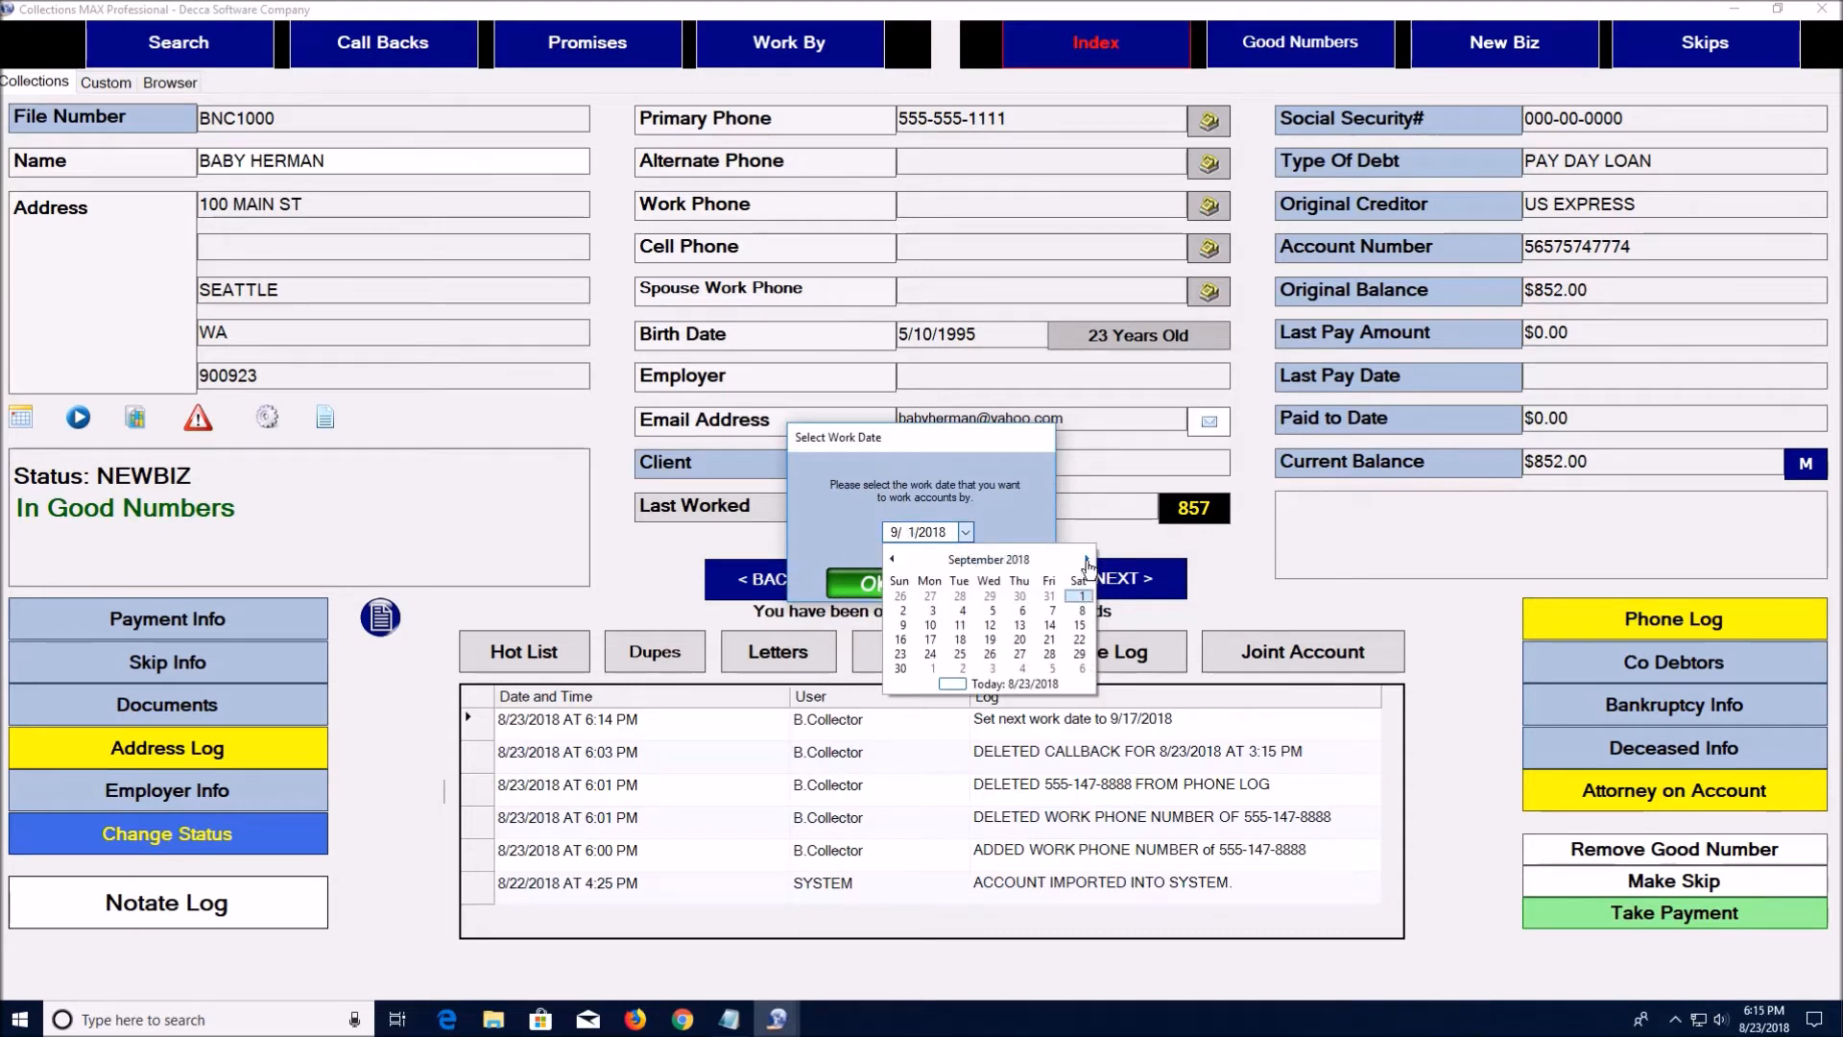
pyautogui.click(930, 640)
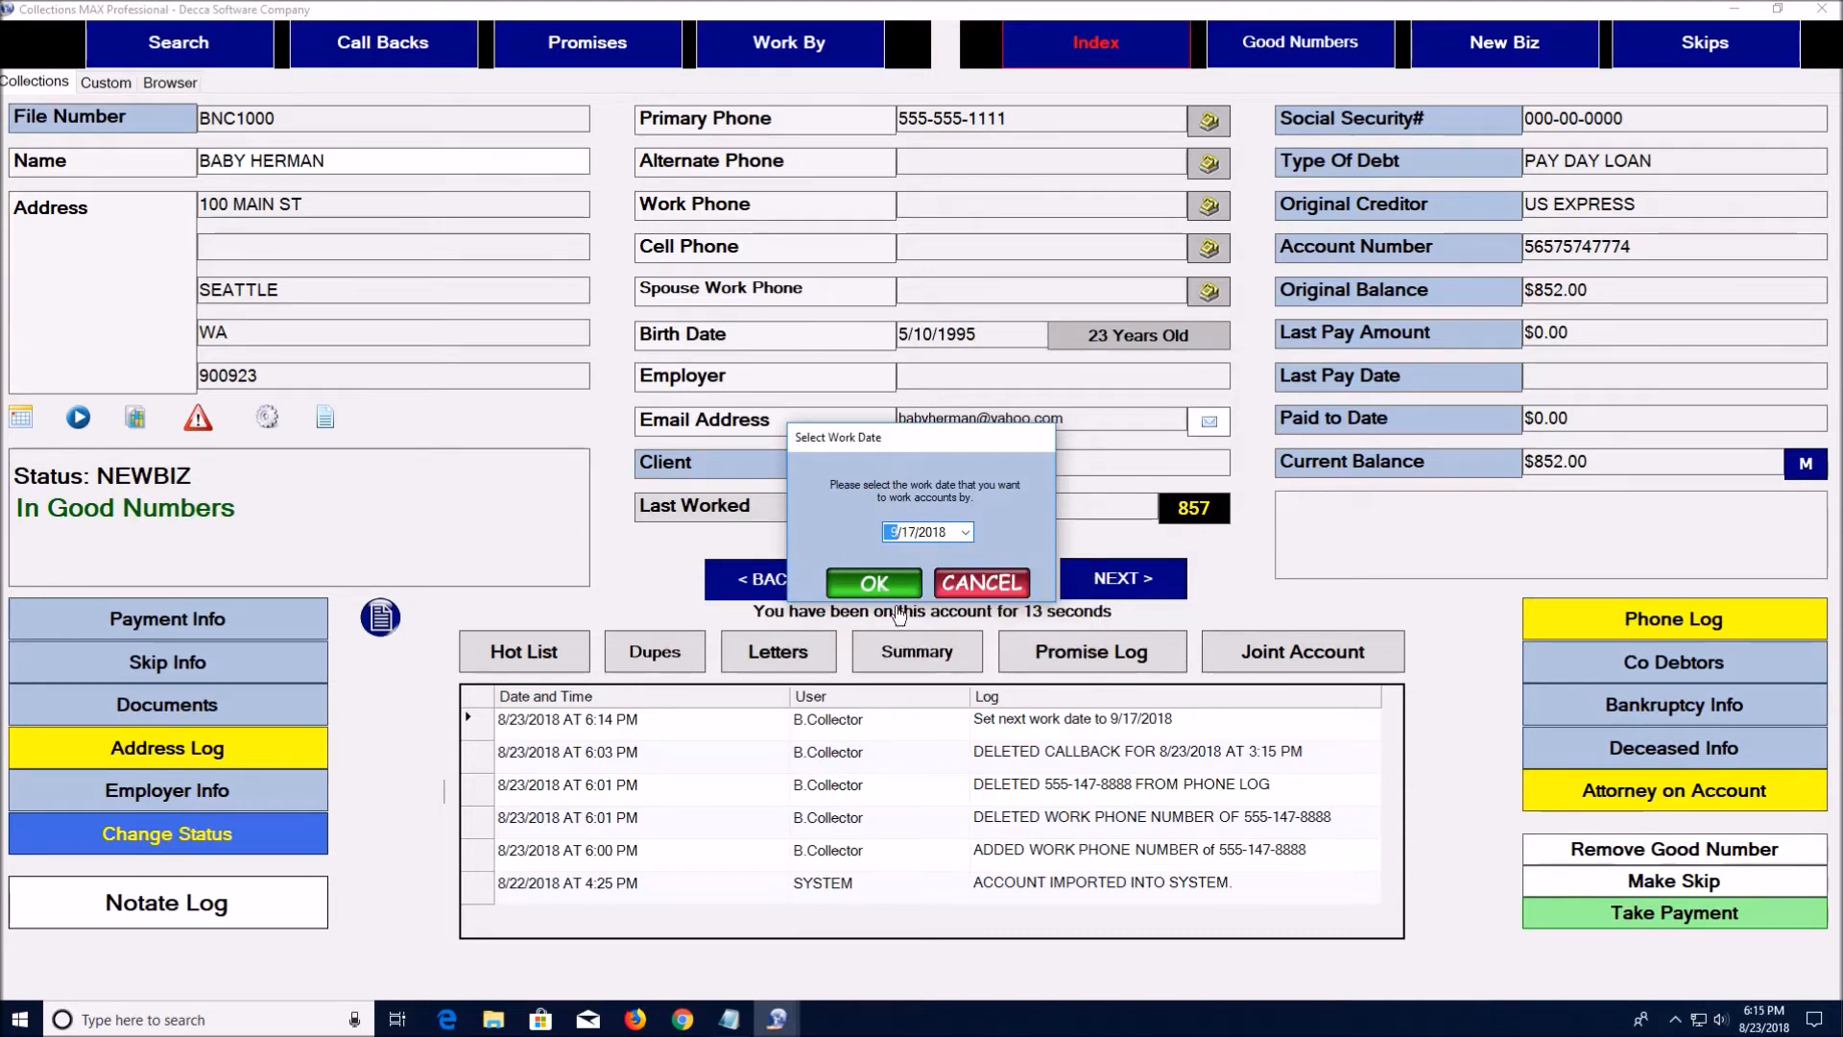
pyautogui.click(879, 584)
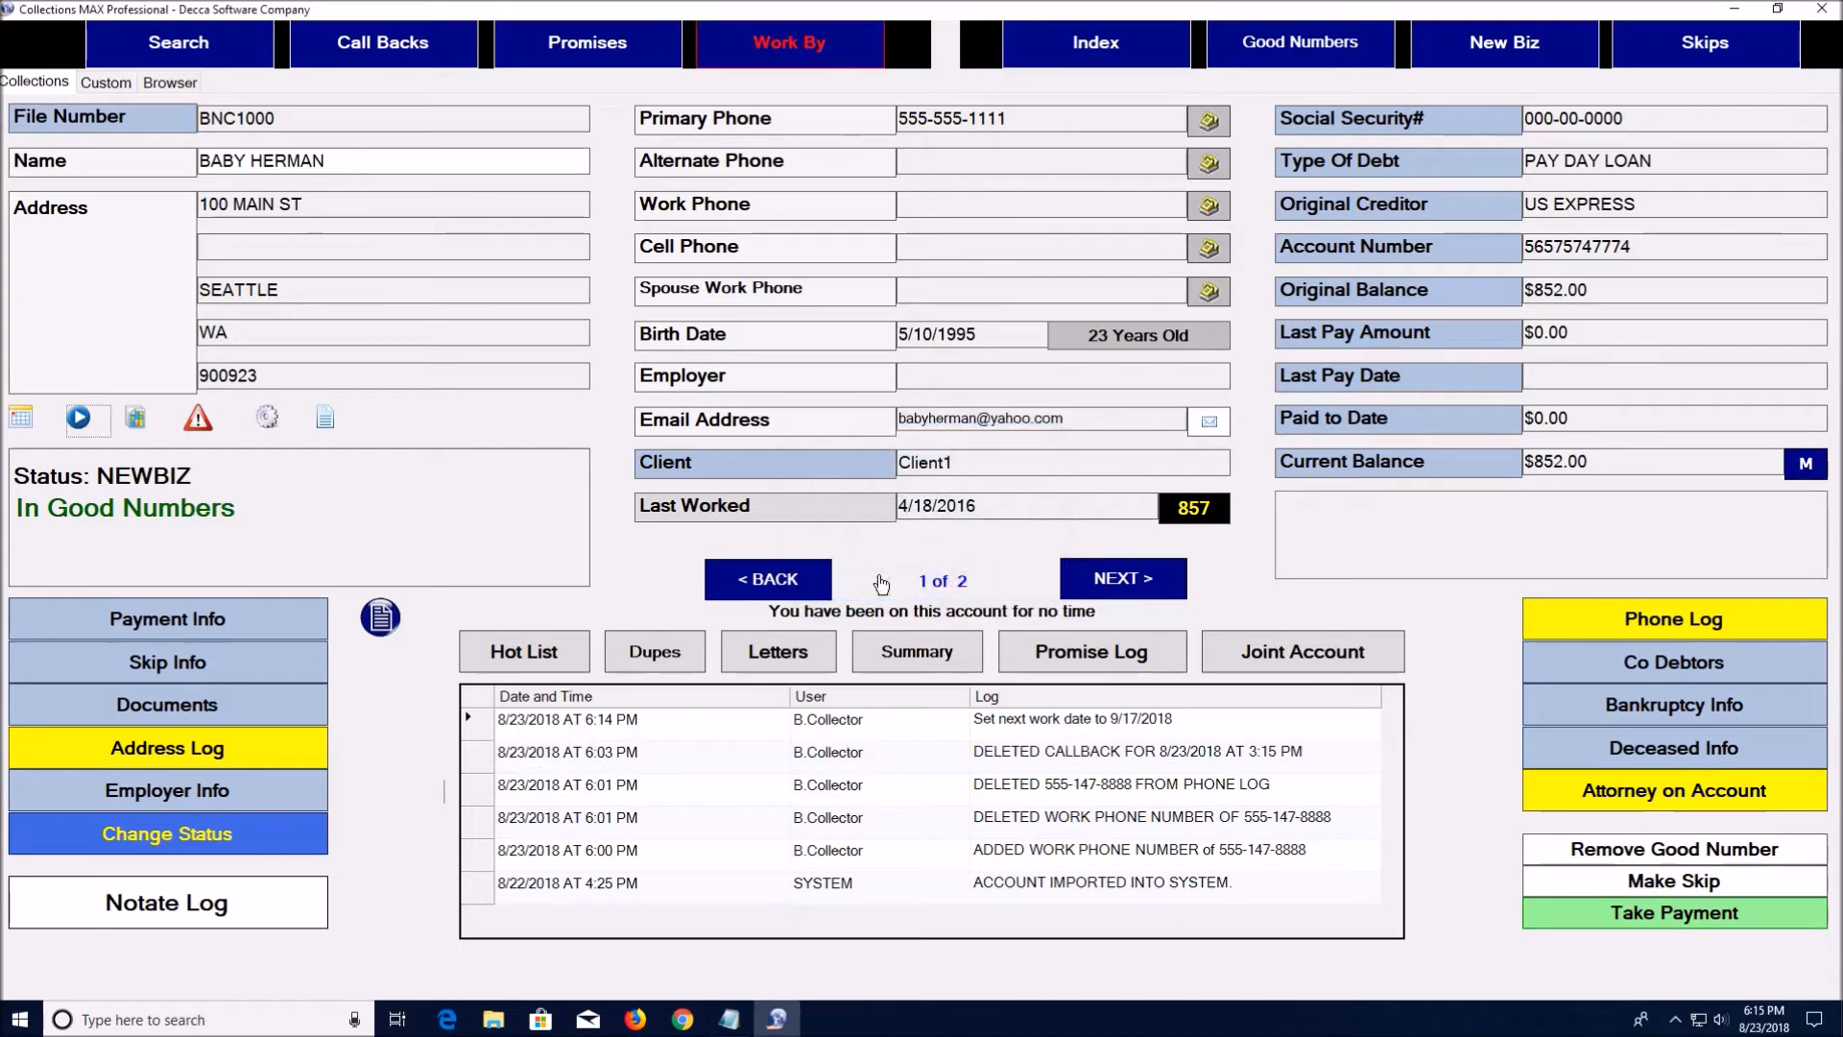
# Advance to record 2 of 2, the $3,800.23 CHASE credit-card account in Skips
pyautogui.click(1096, 581)
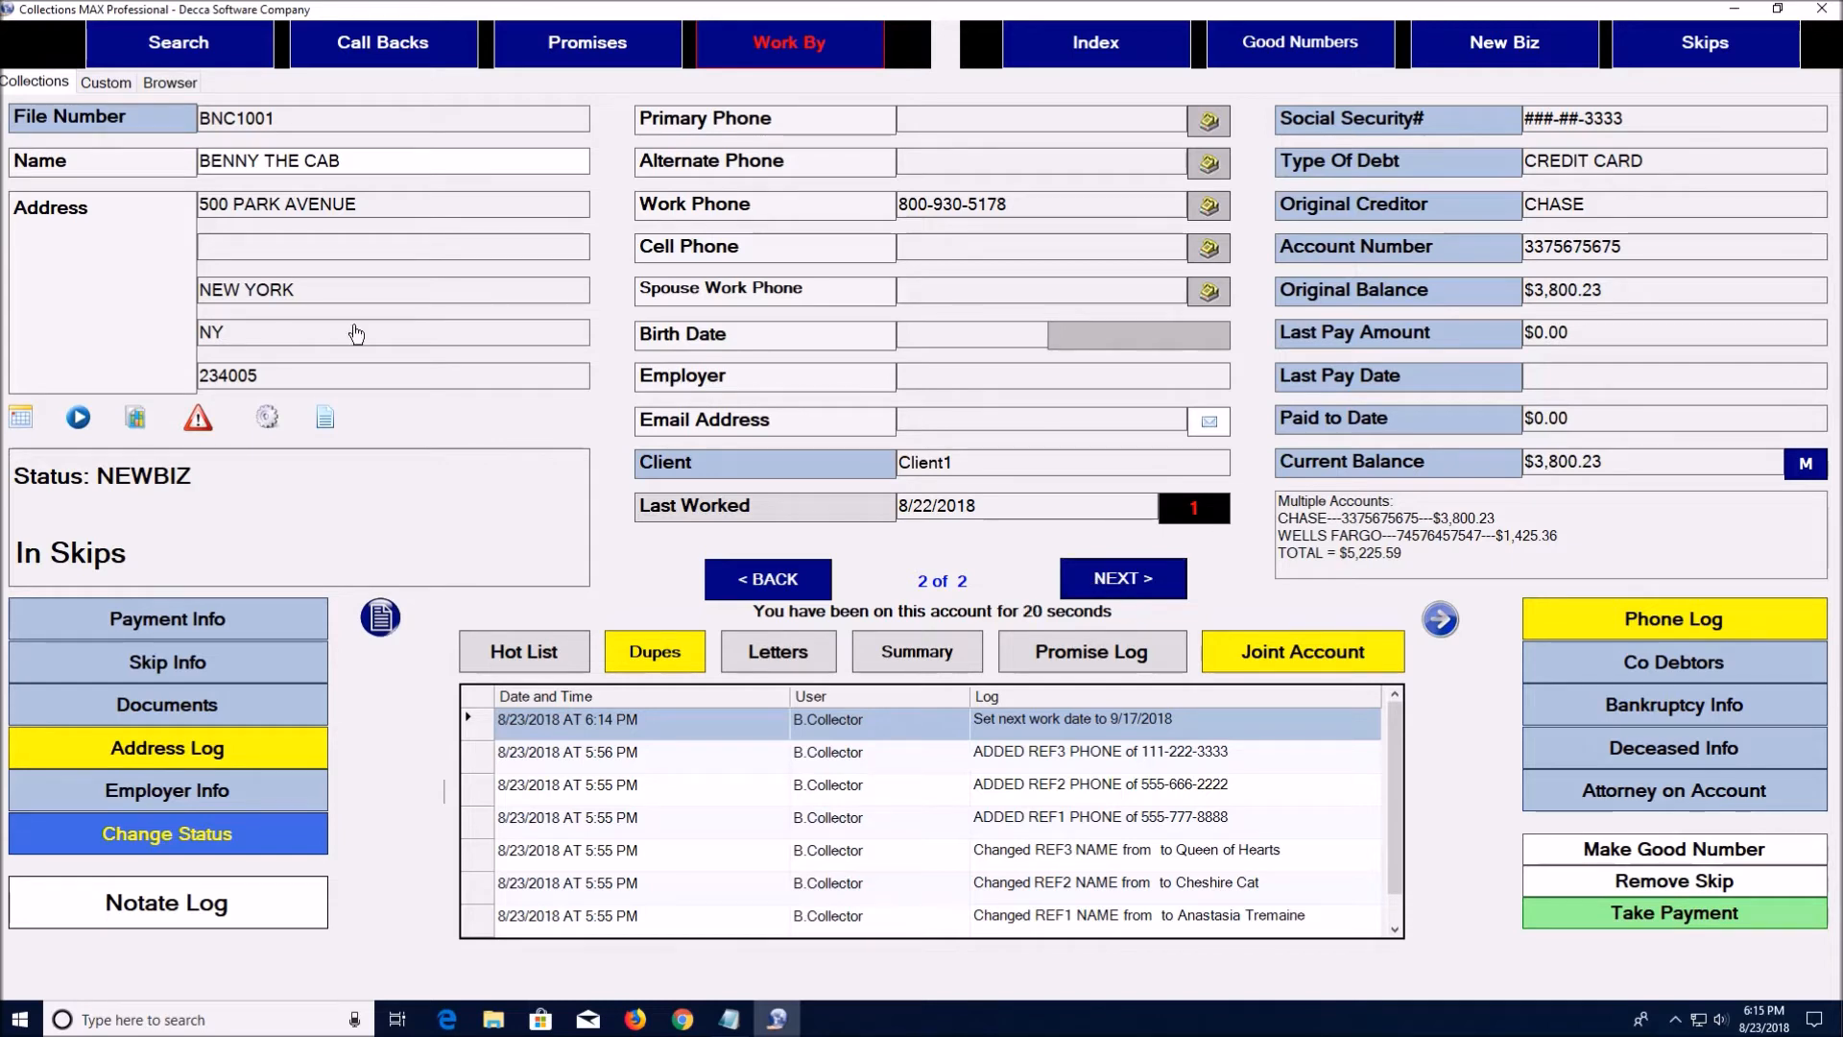
# Remove the $852.00 and $3,800.23 accounts from the 9/17/2018 work date schedule, confirming each
pyautogui.click(138, 420)
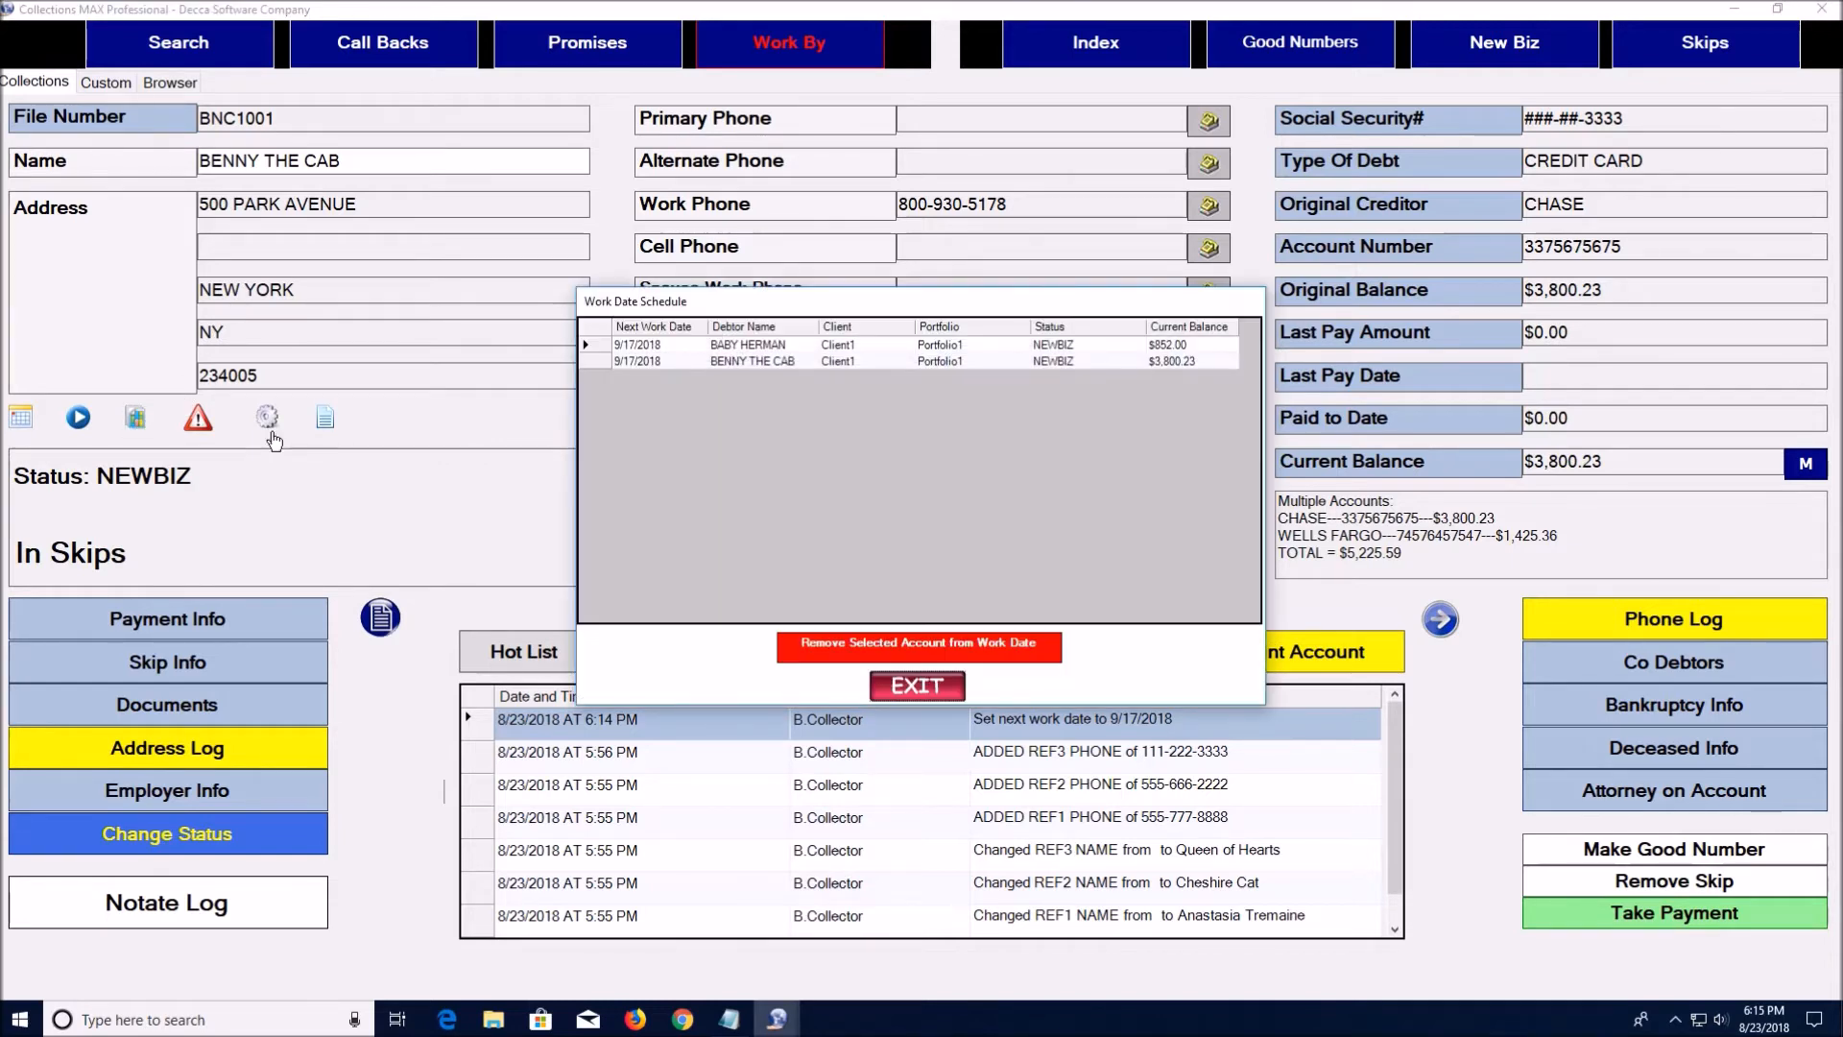
pyautogui.click(602, 349)
pyautogui.click(845, 649)
pyautogui.click(993, 578)
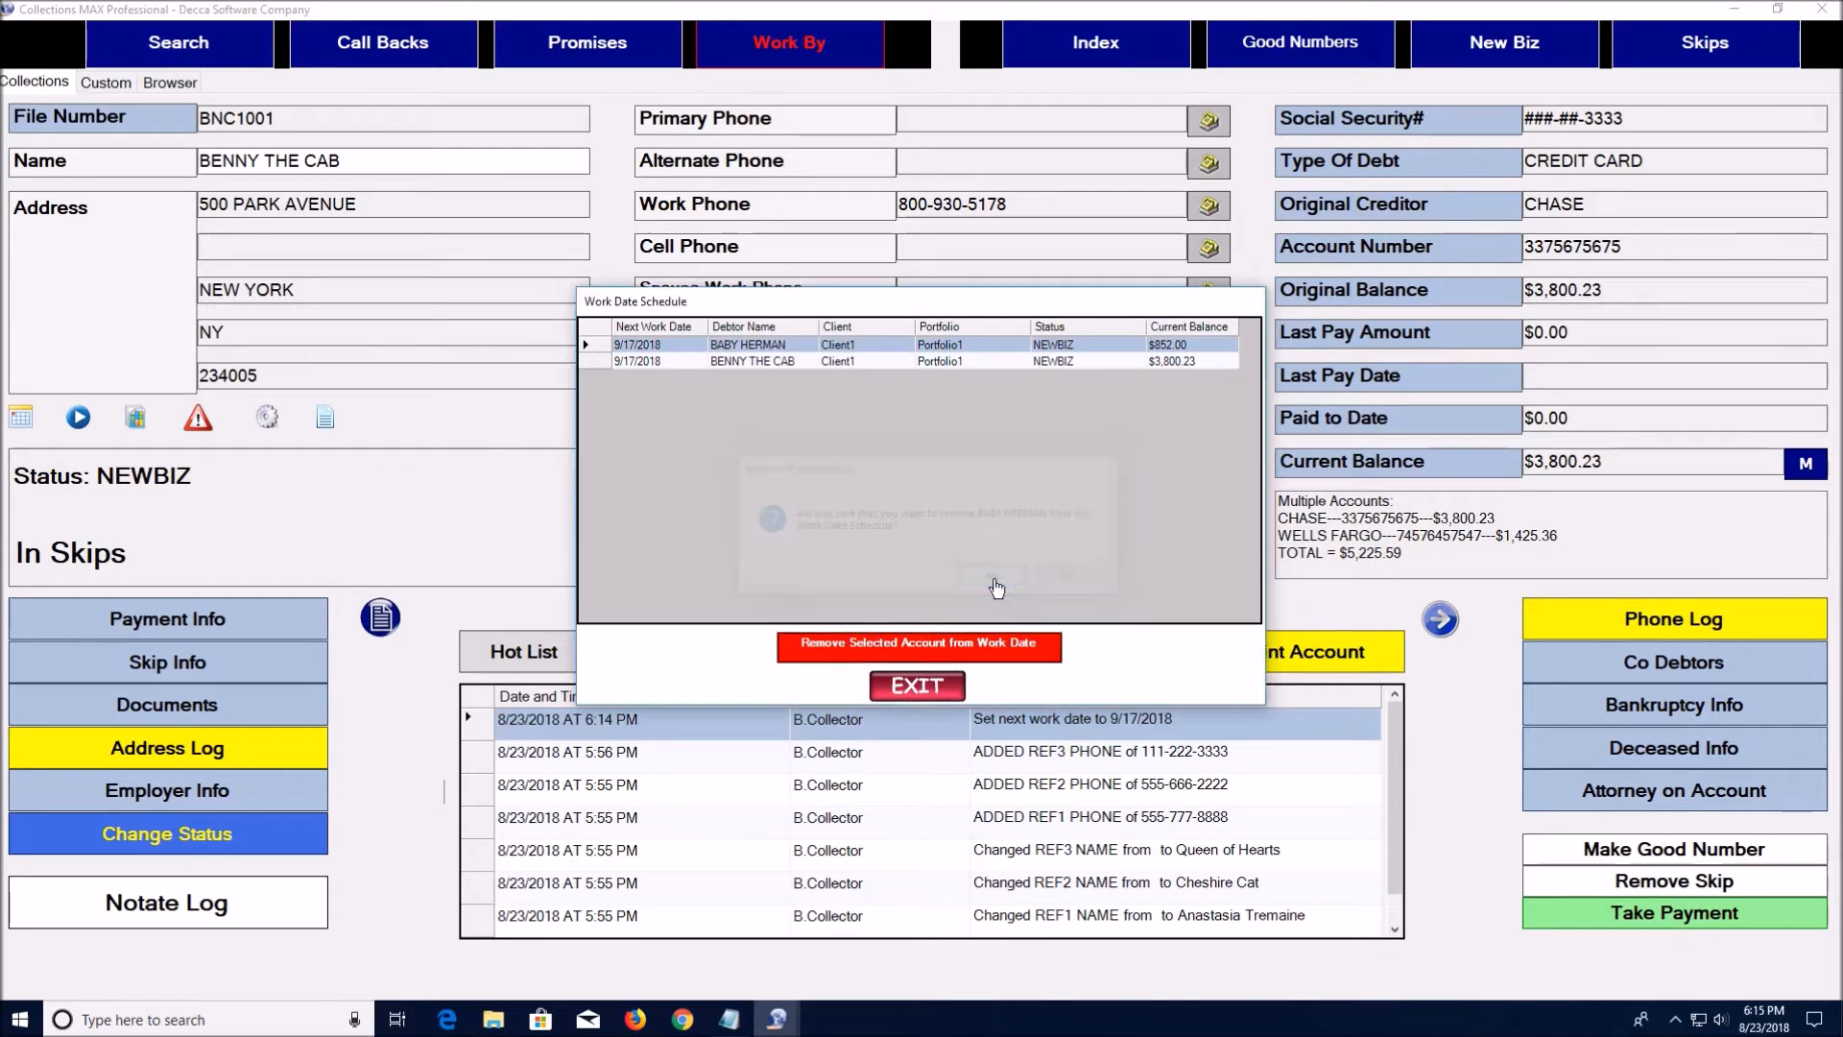
pyautogui.click(603, 350)
pyautogui.click(876, 650)
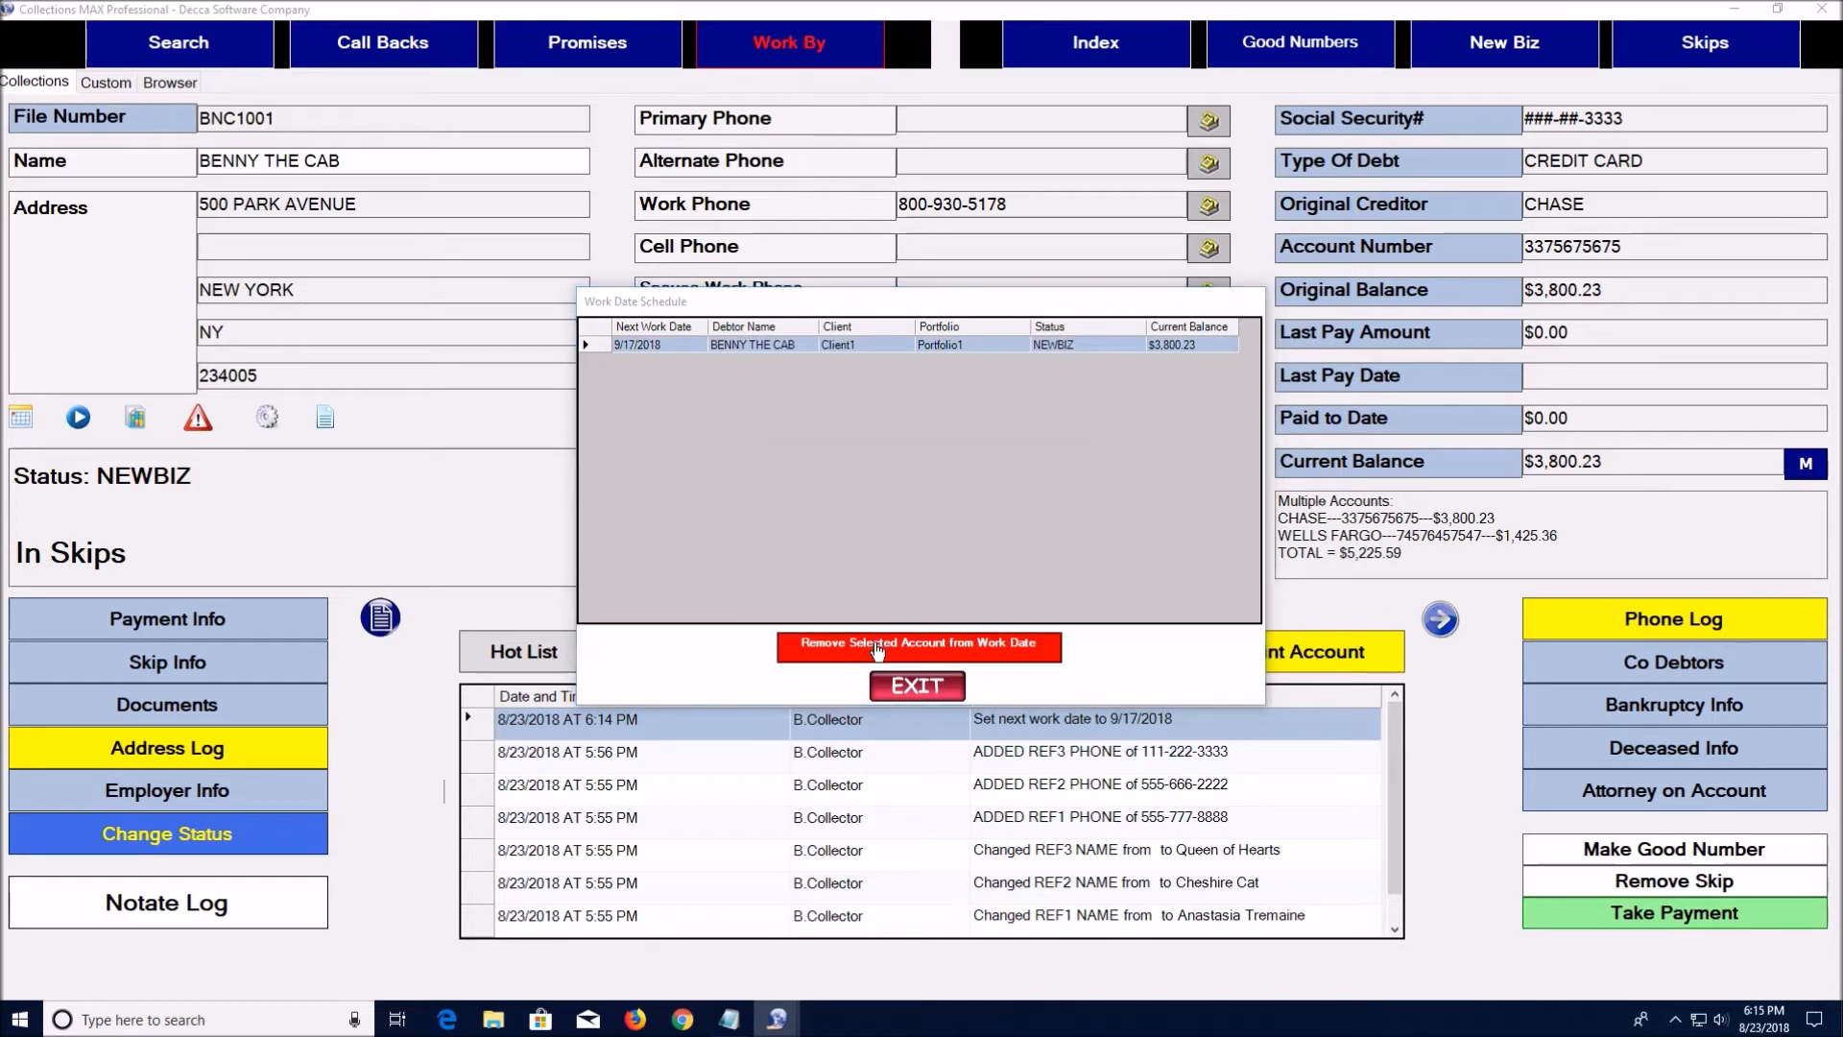
pyautogui.click(977, 583)
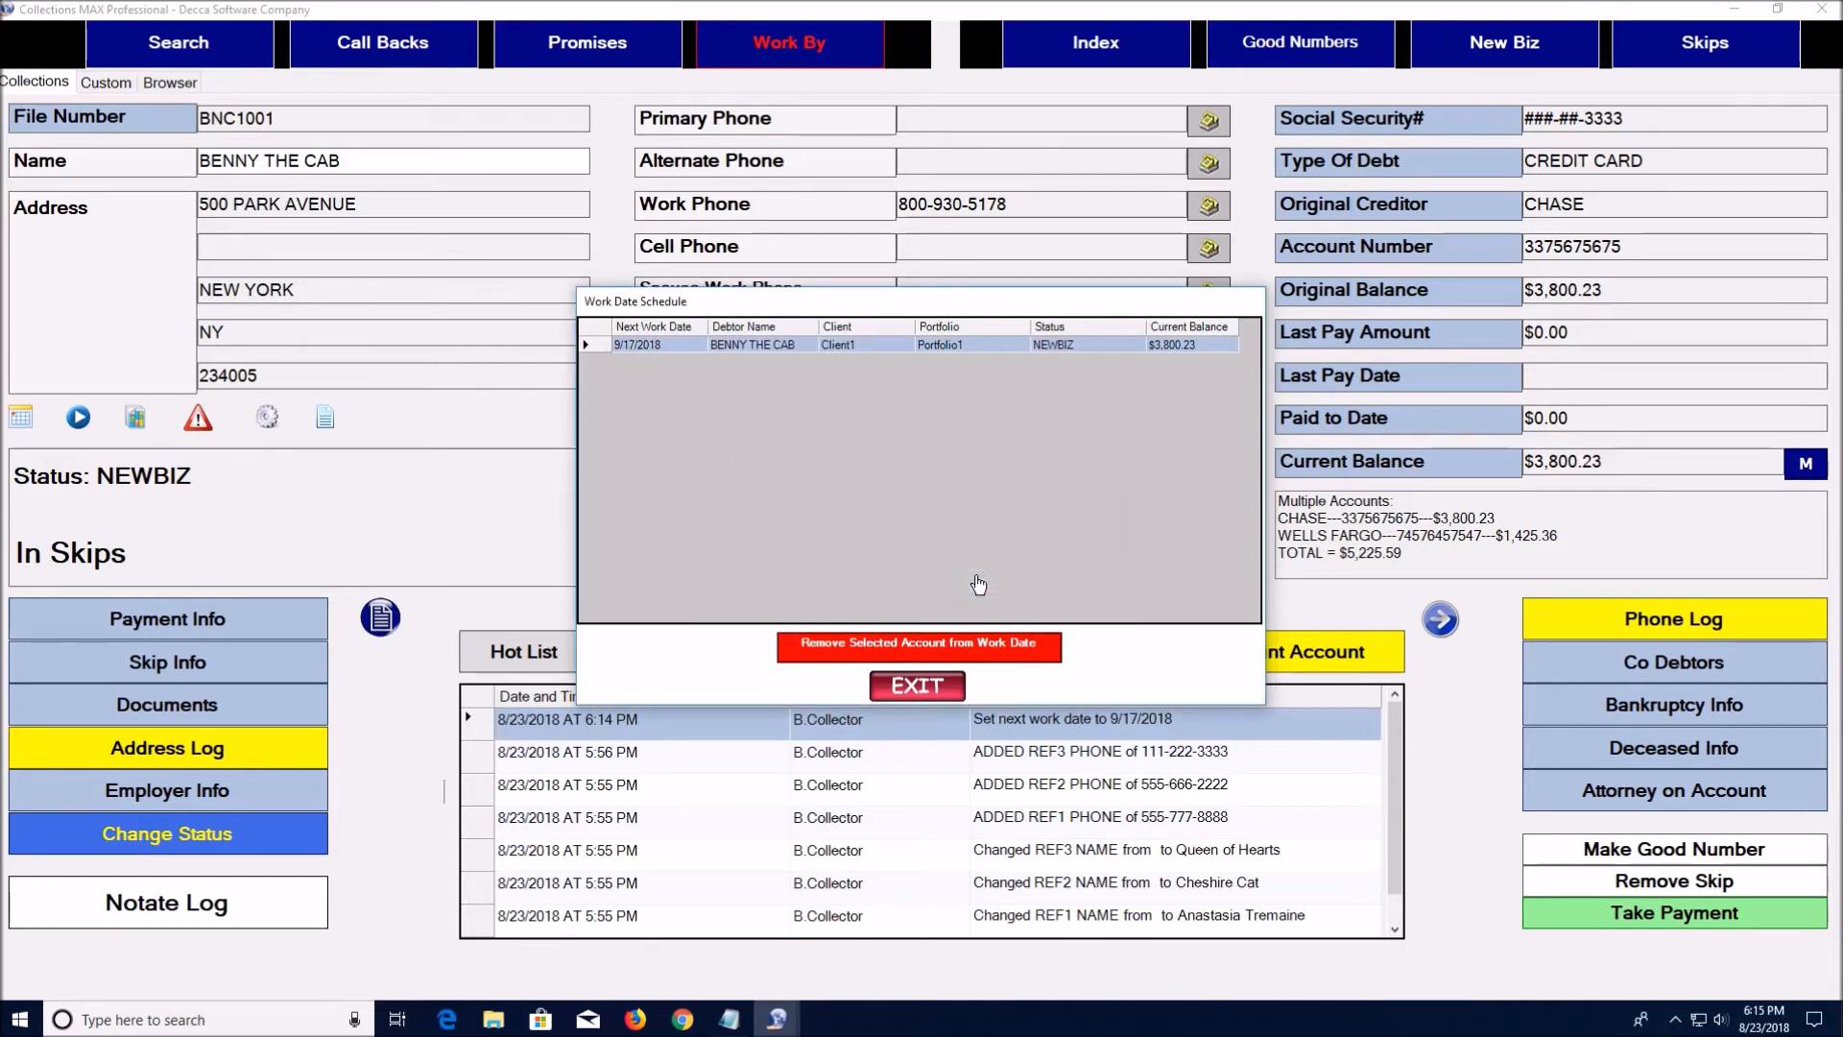
# Close the emptied Work Date Schedule and bring up alert entry for the CHASE account
pyautogui.click(924, 687)
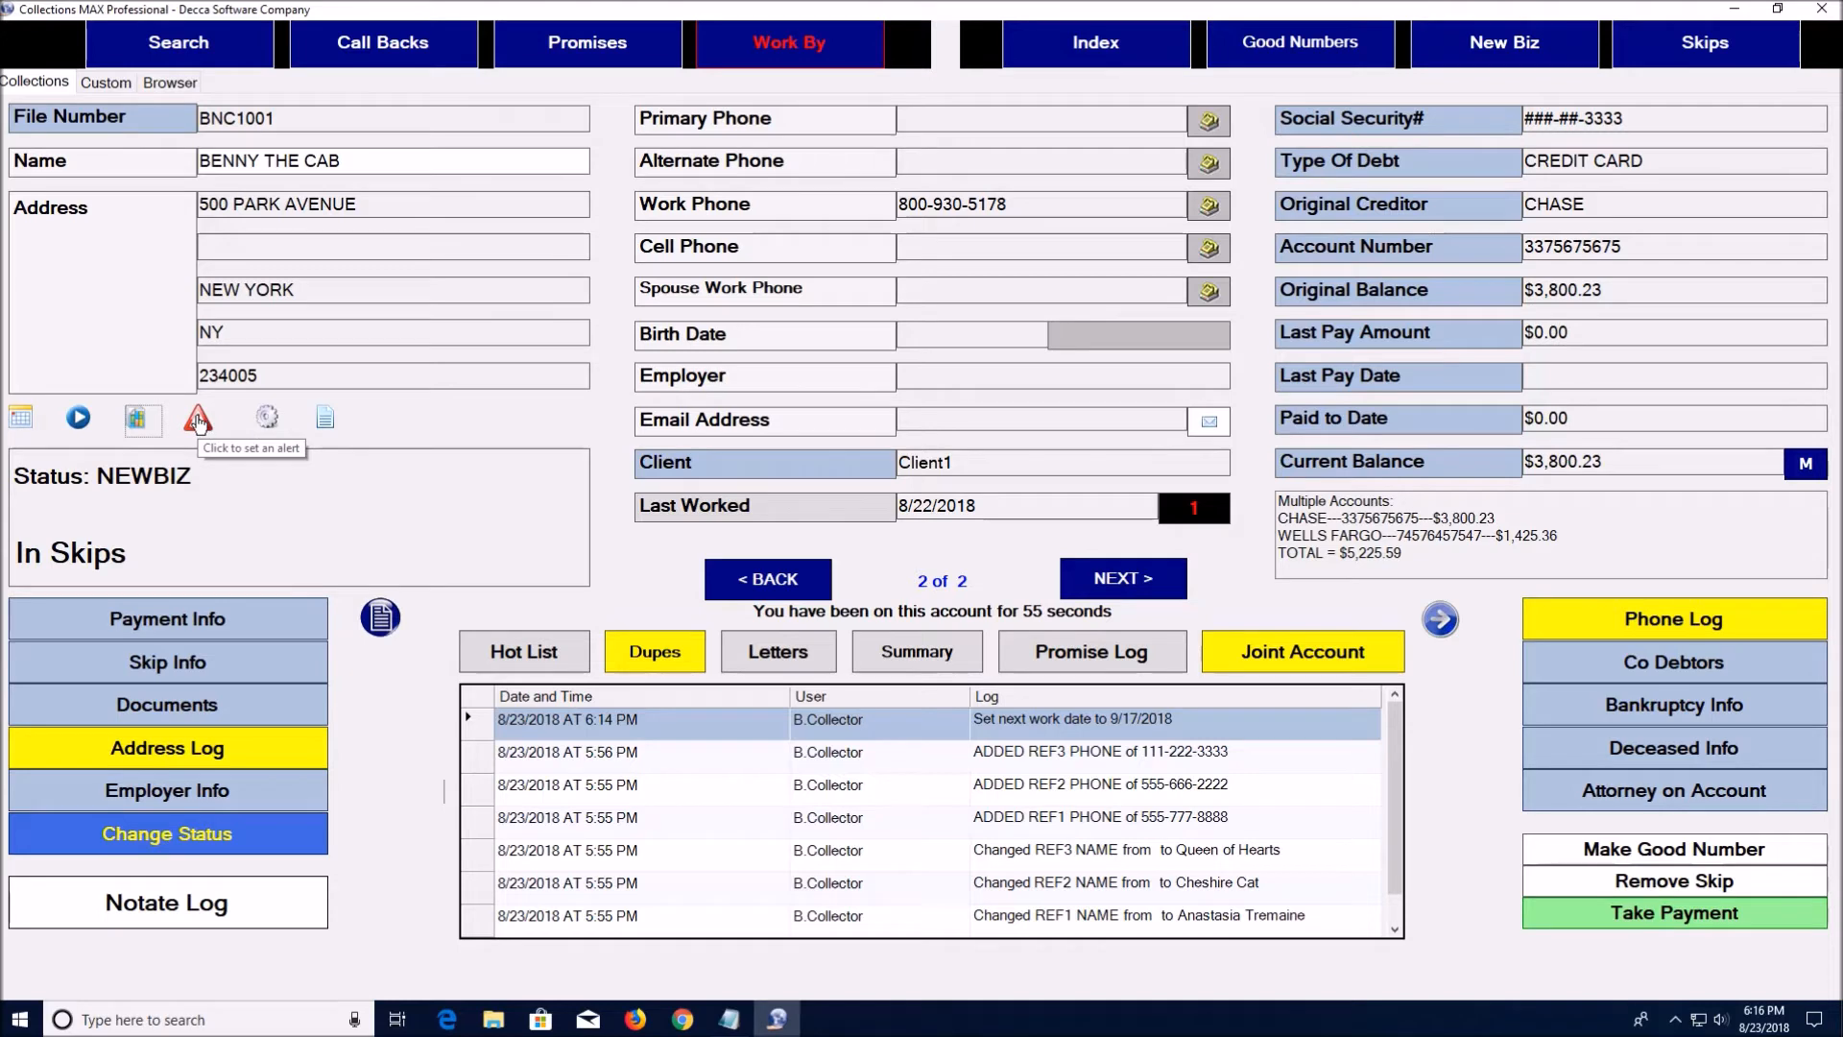
pyautogui.click(198, 423)
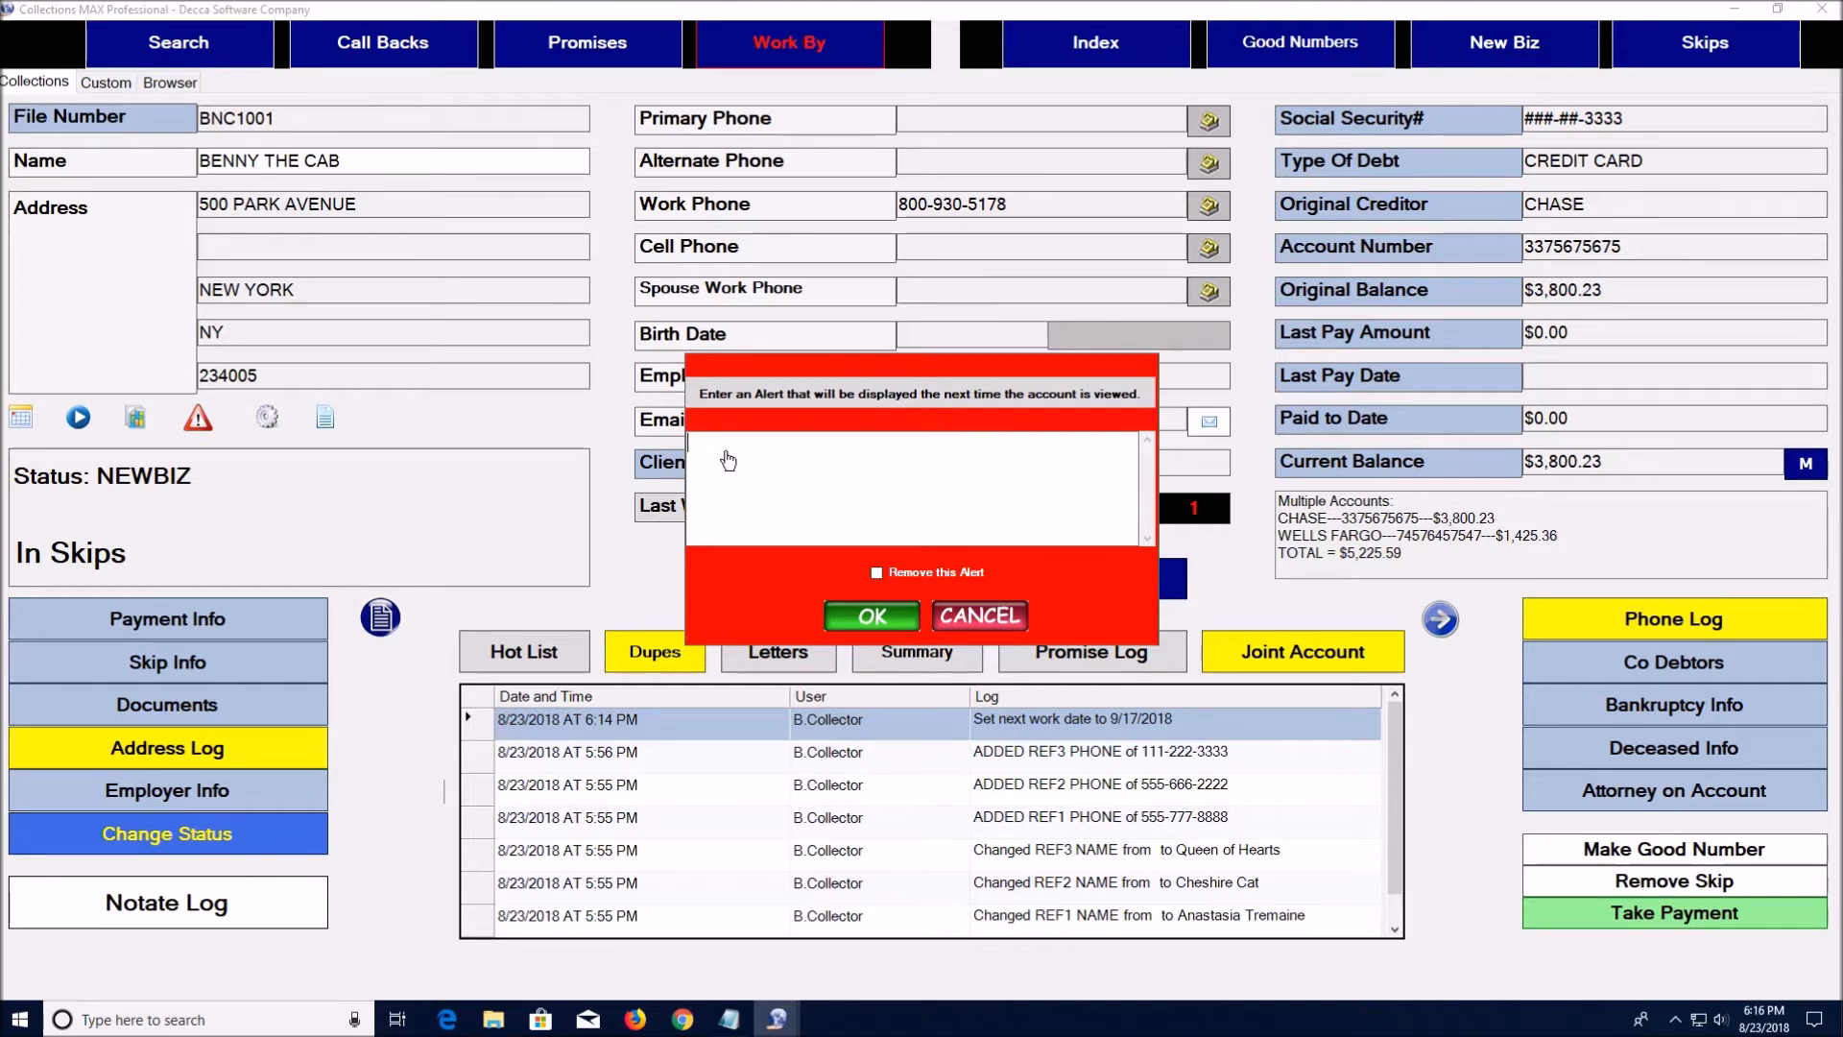
# Cancel the alert dialog and move to record 2 of 636 in the full account index
pyautogui.click(979, 617)
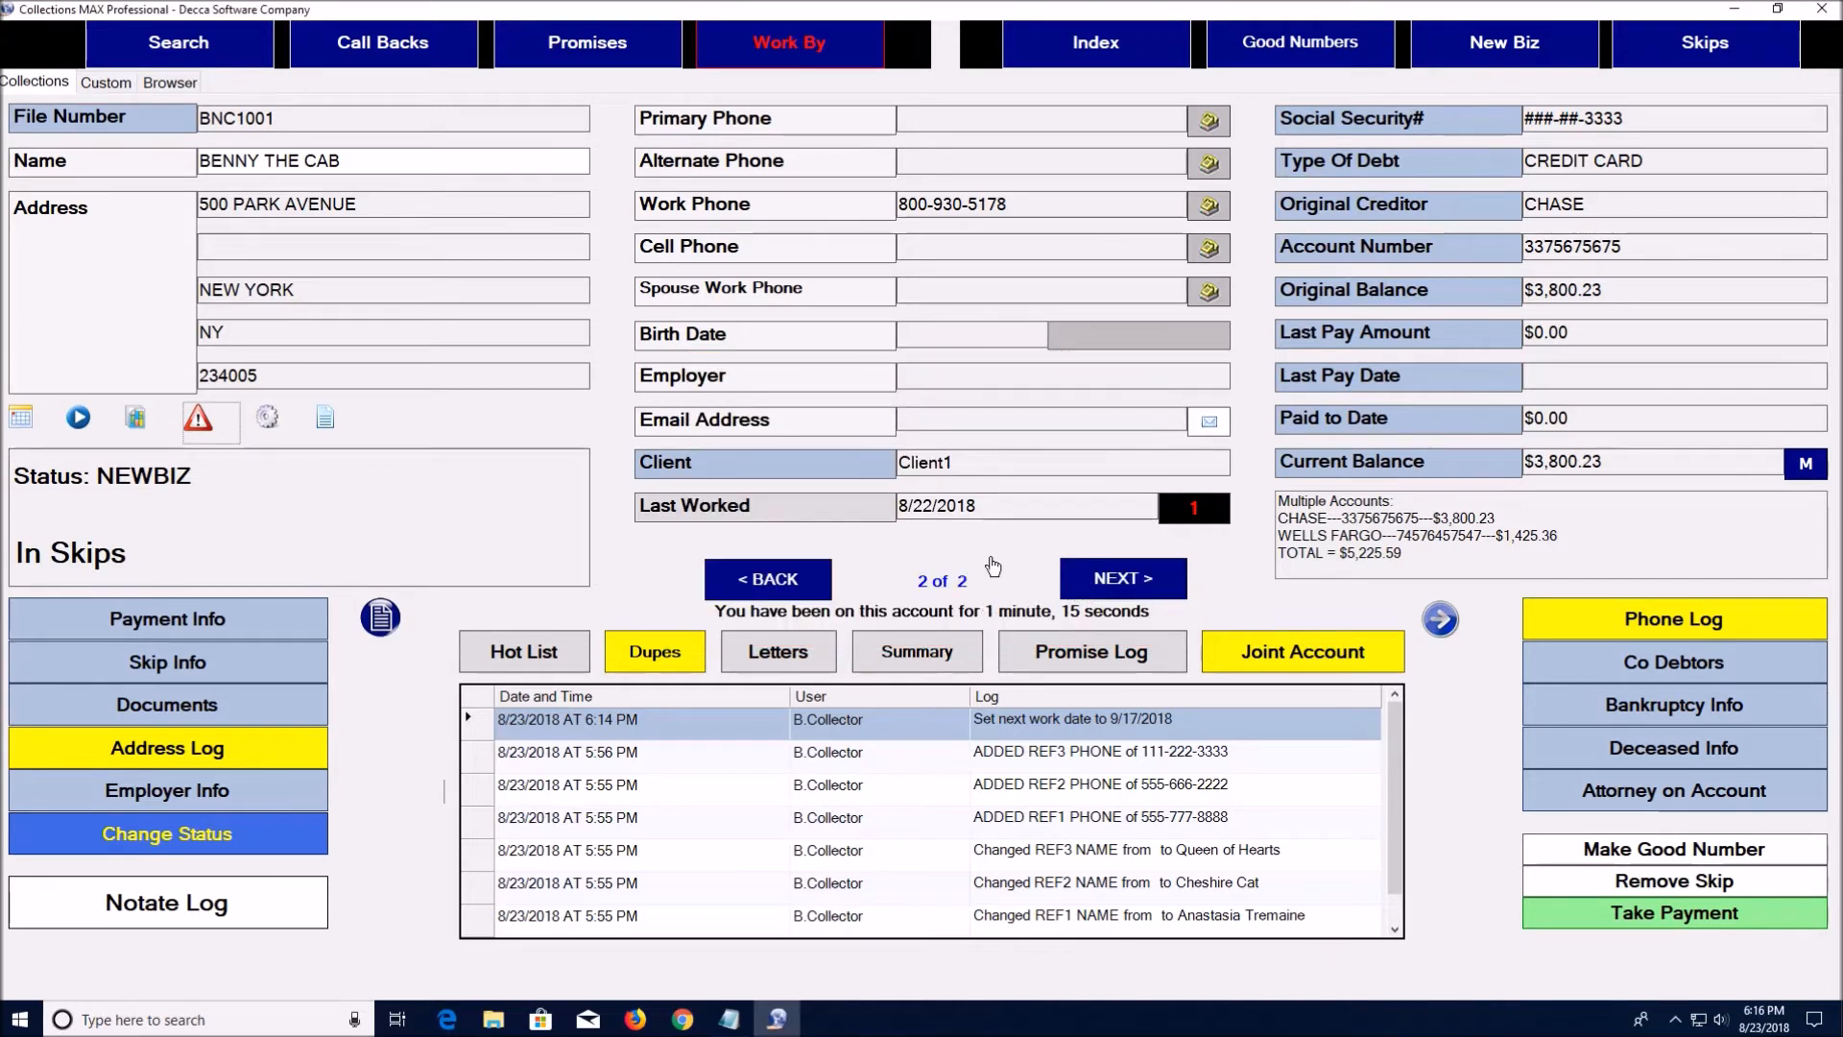
pyautogui.click(1114, 54)
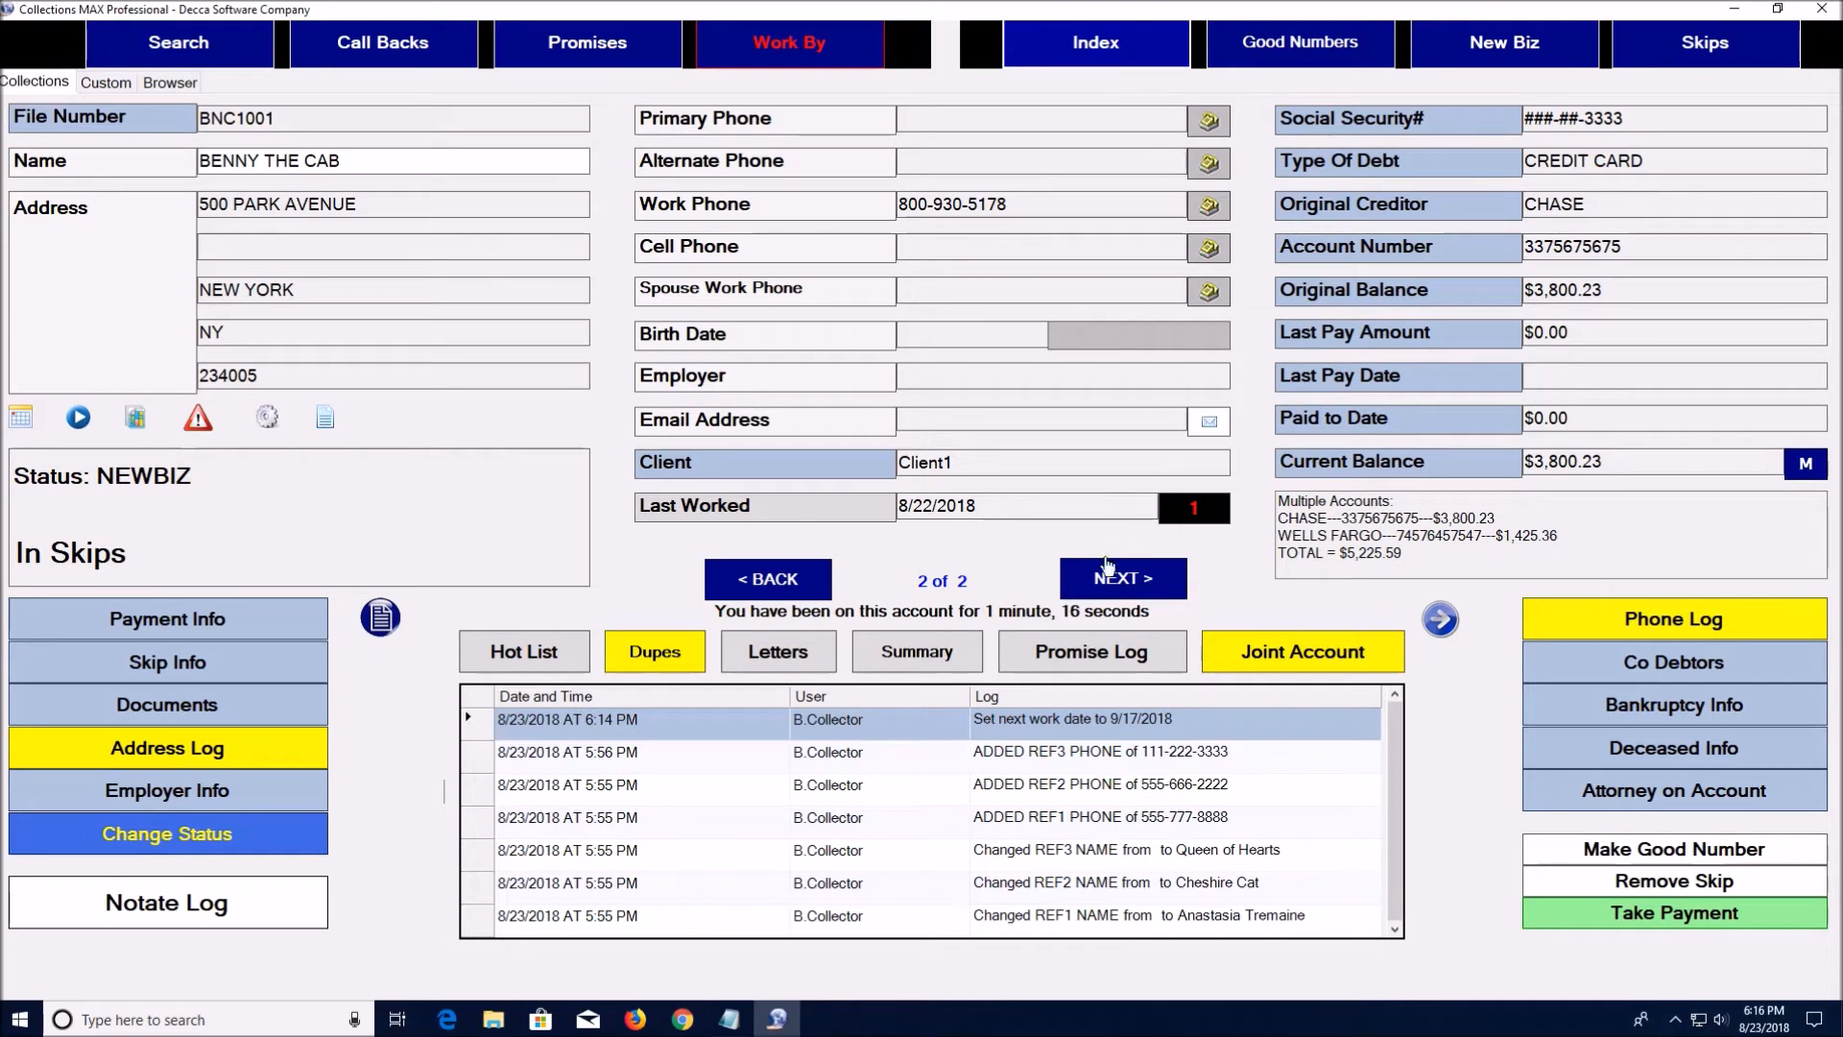
pyautogui.click(1105, 581)
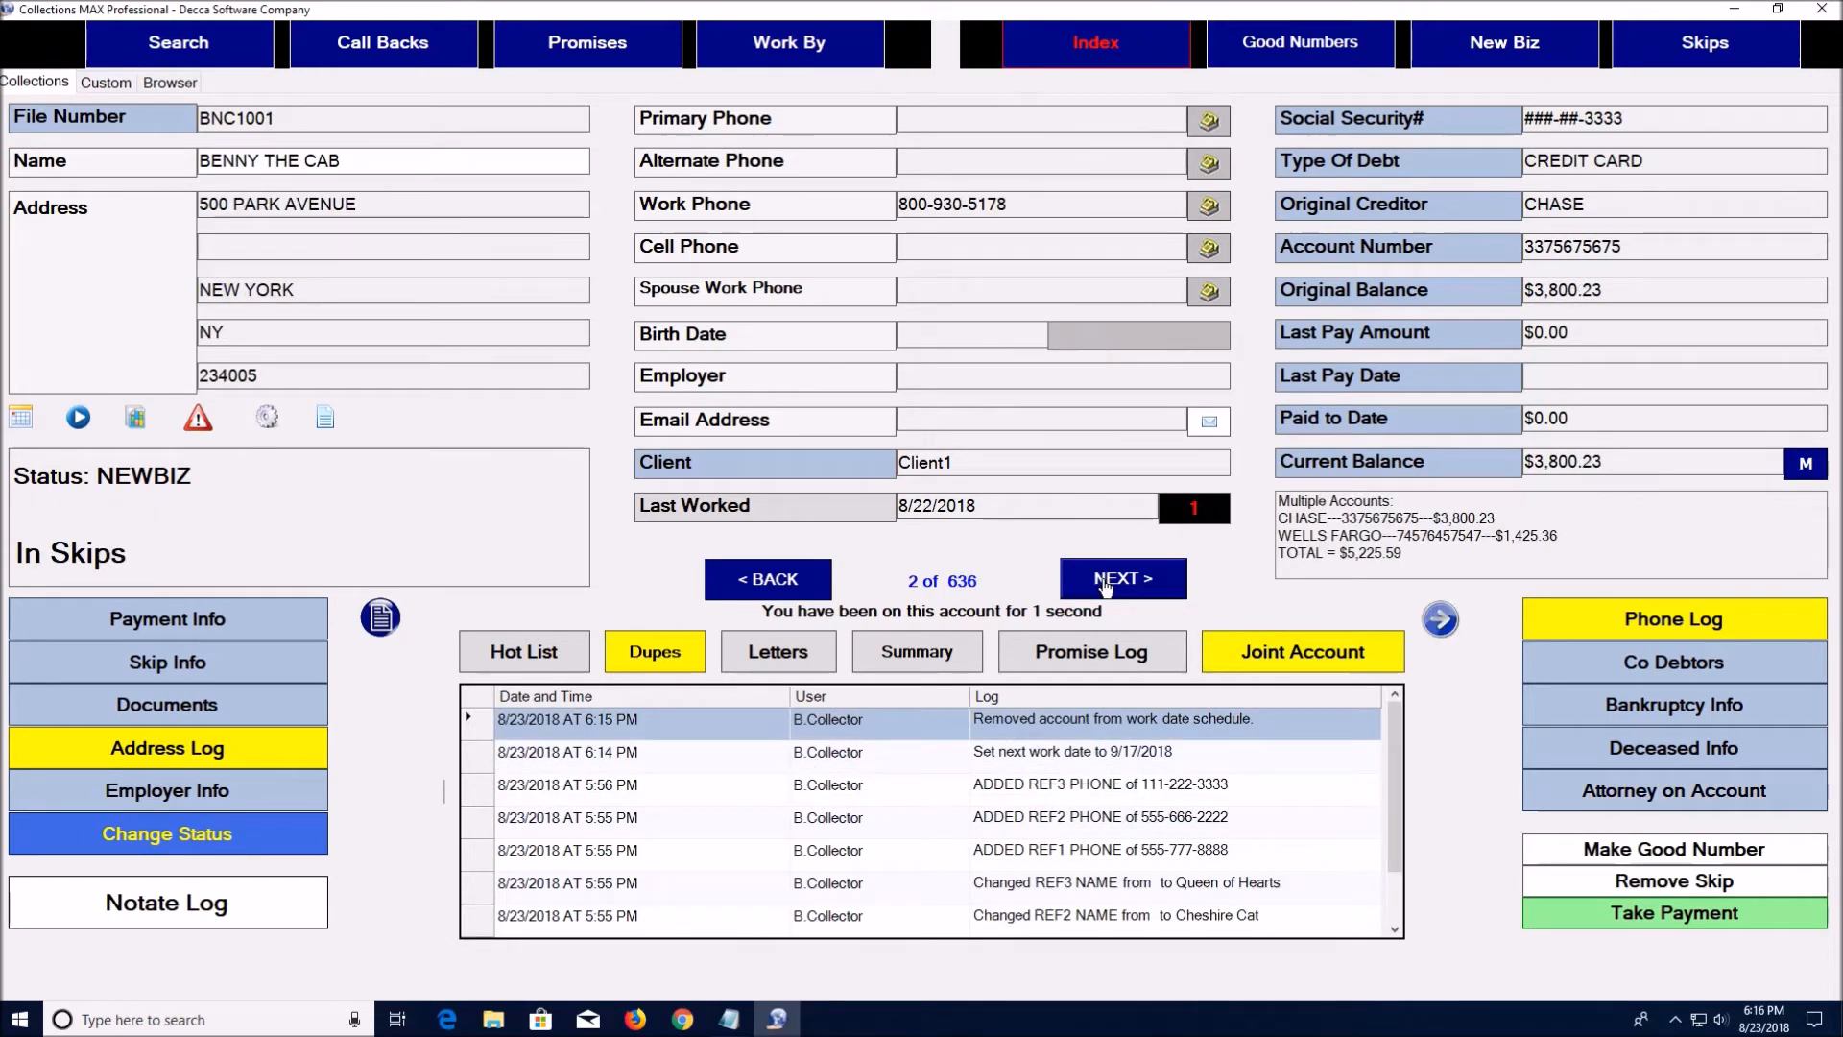
# Add an alert to account 2 of 636 warning the debtor is a lawyer: watch what you say
pyautogui.click(196, 422)
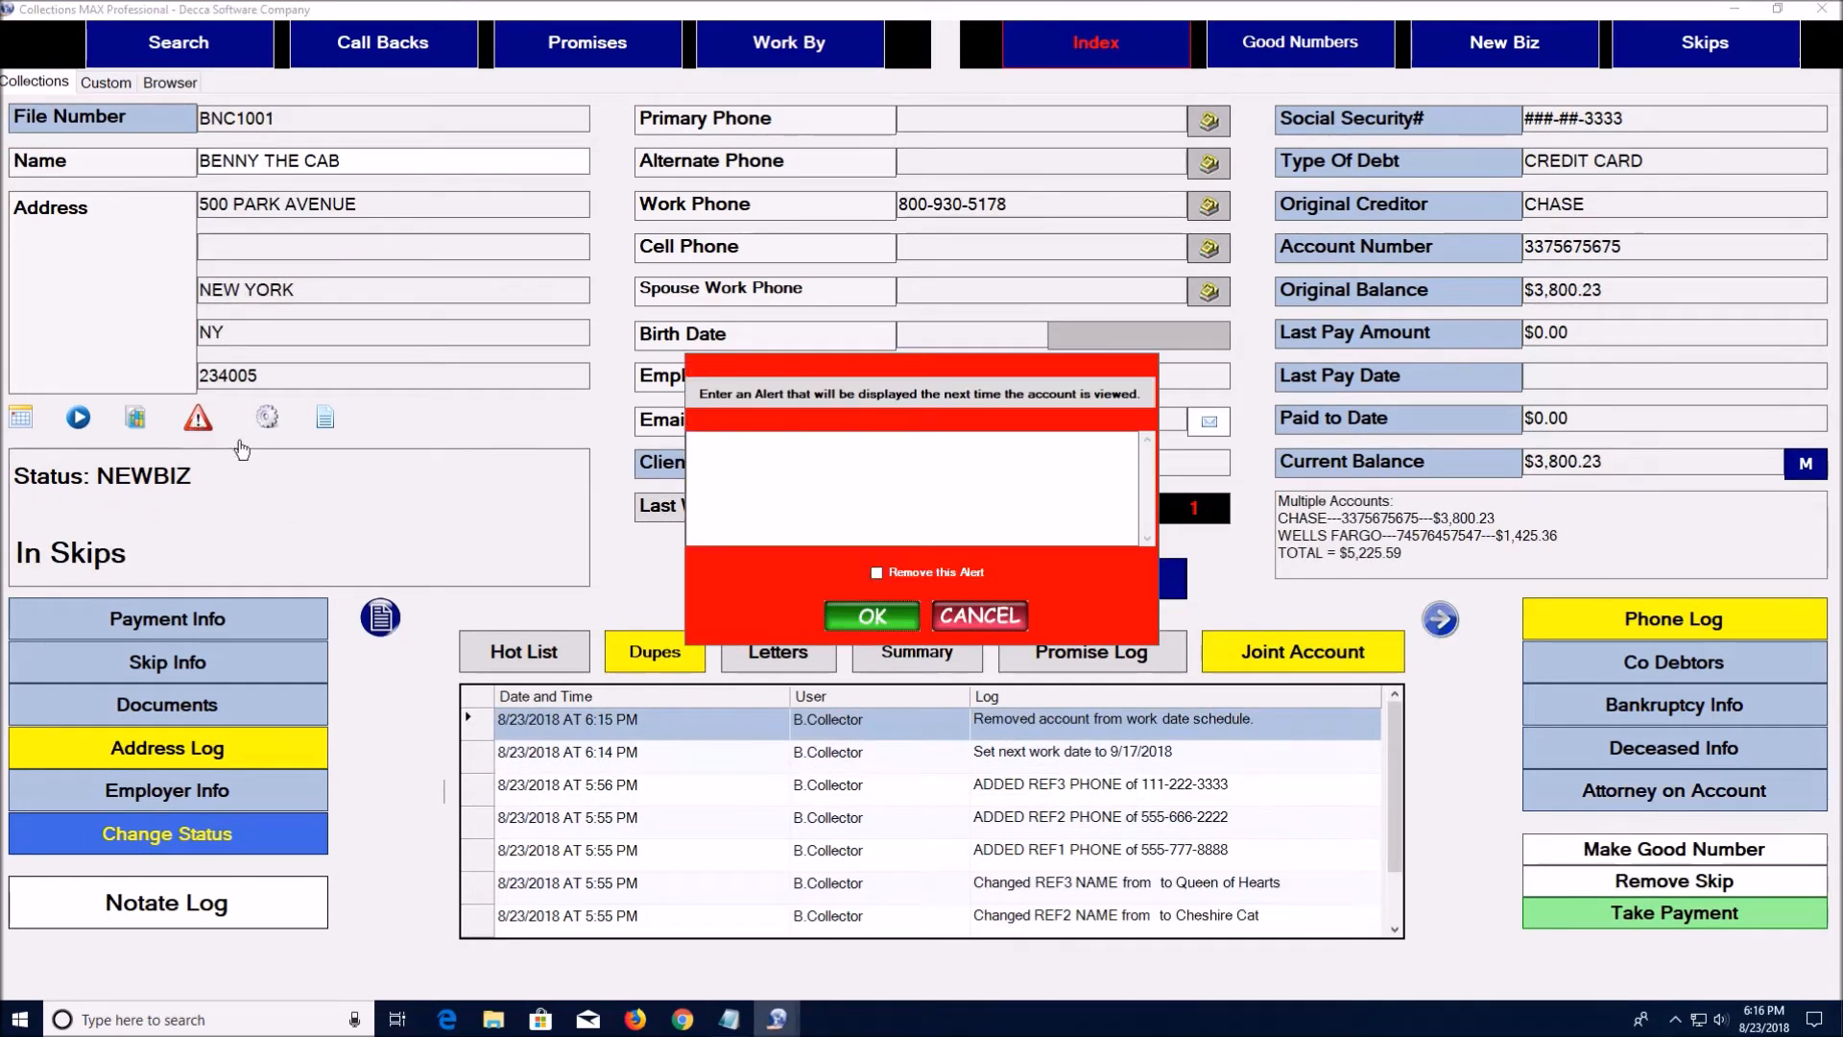
pyautogui.click(784, 461)
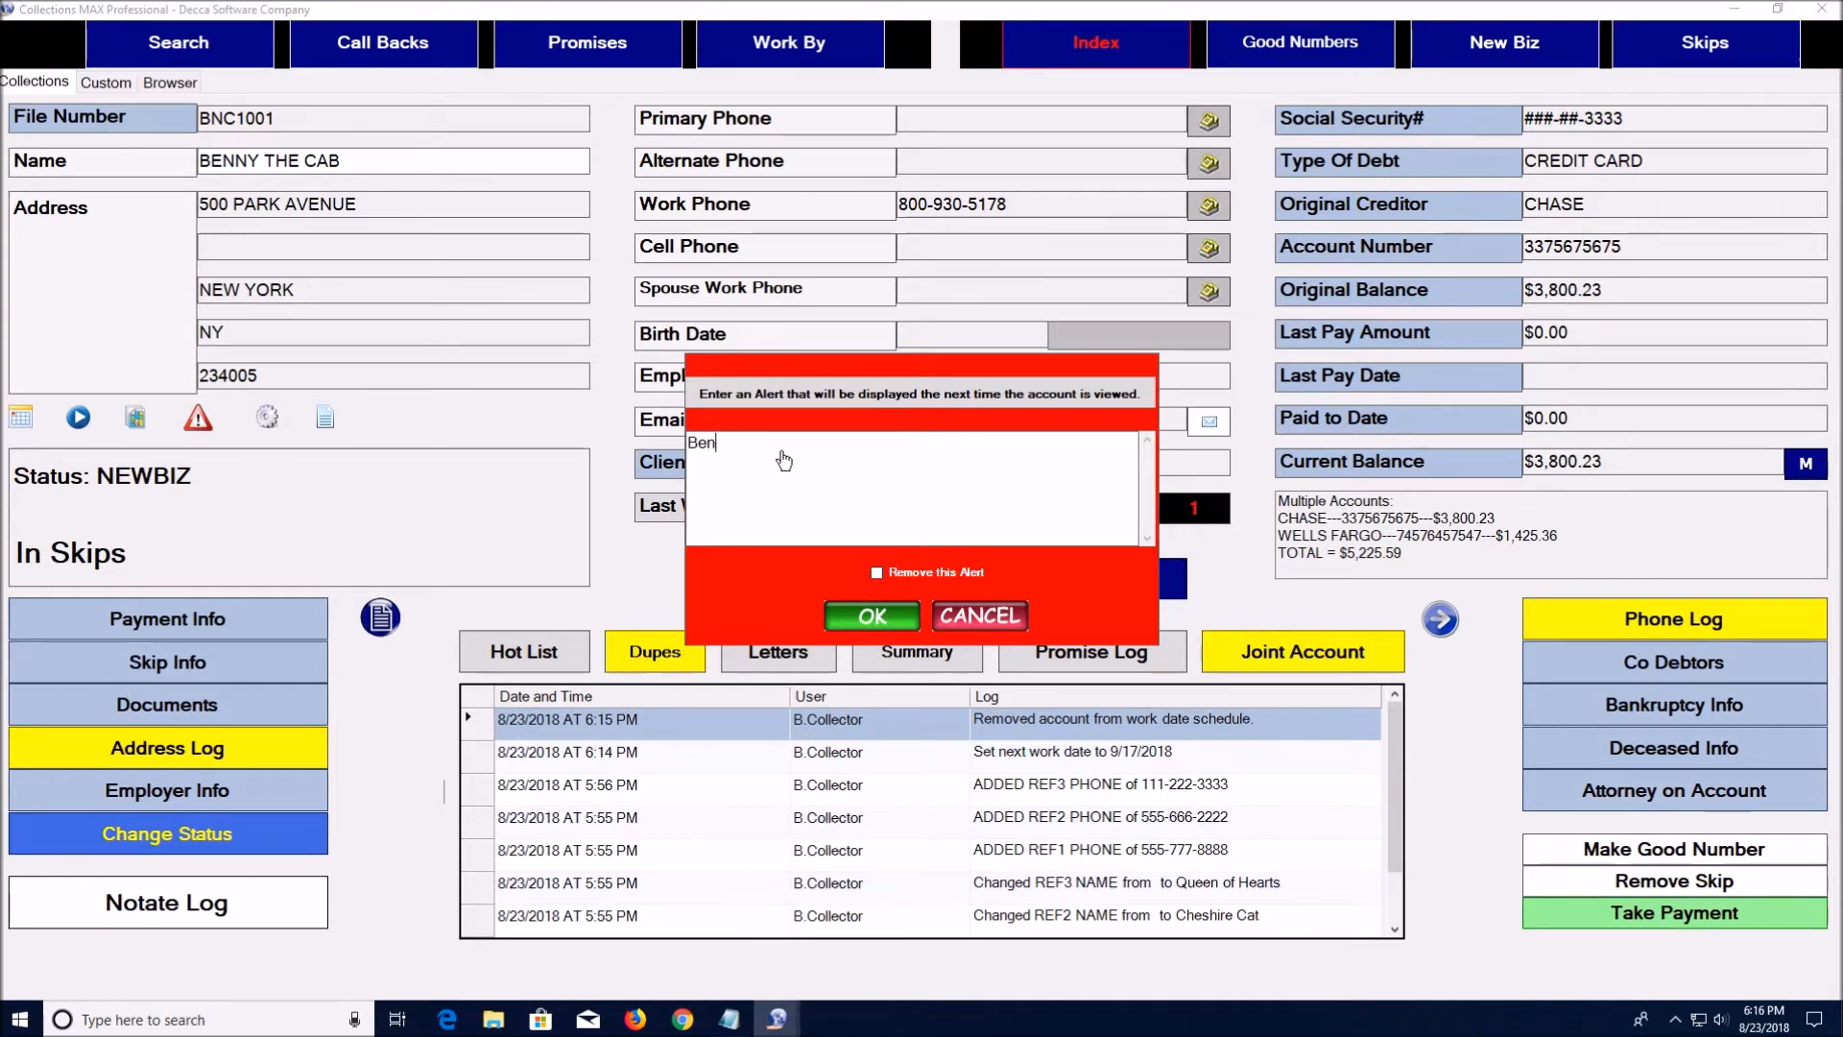
pyautogui.write('Benny is a lawyer watch what you say!')
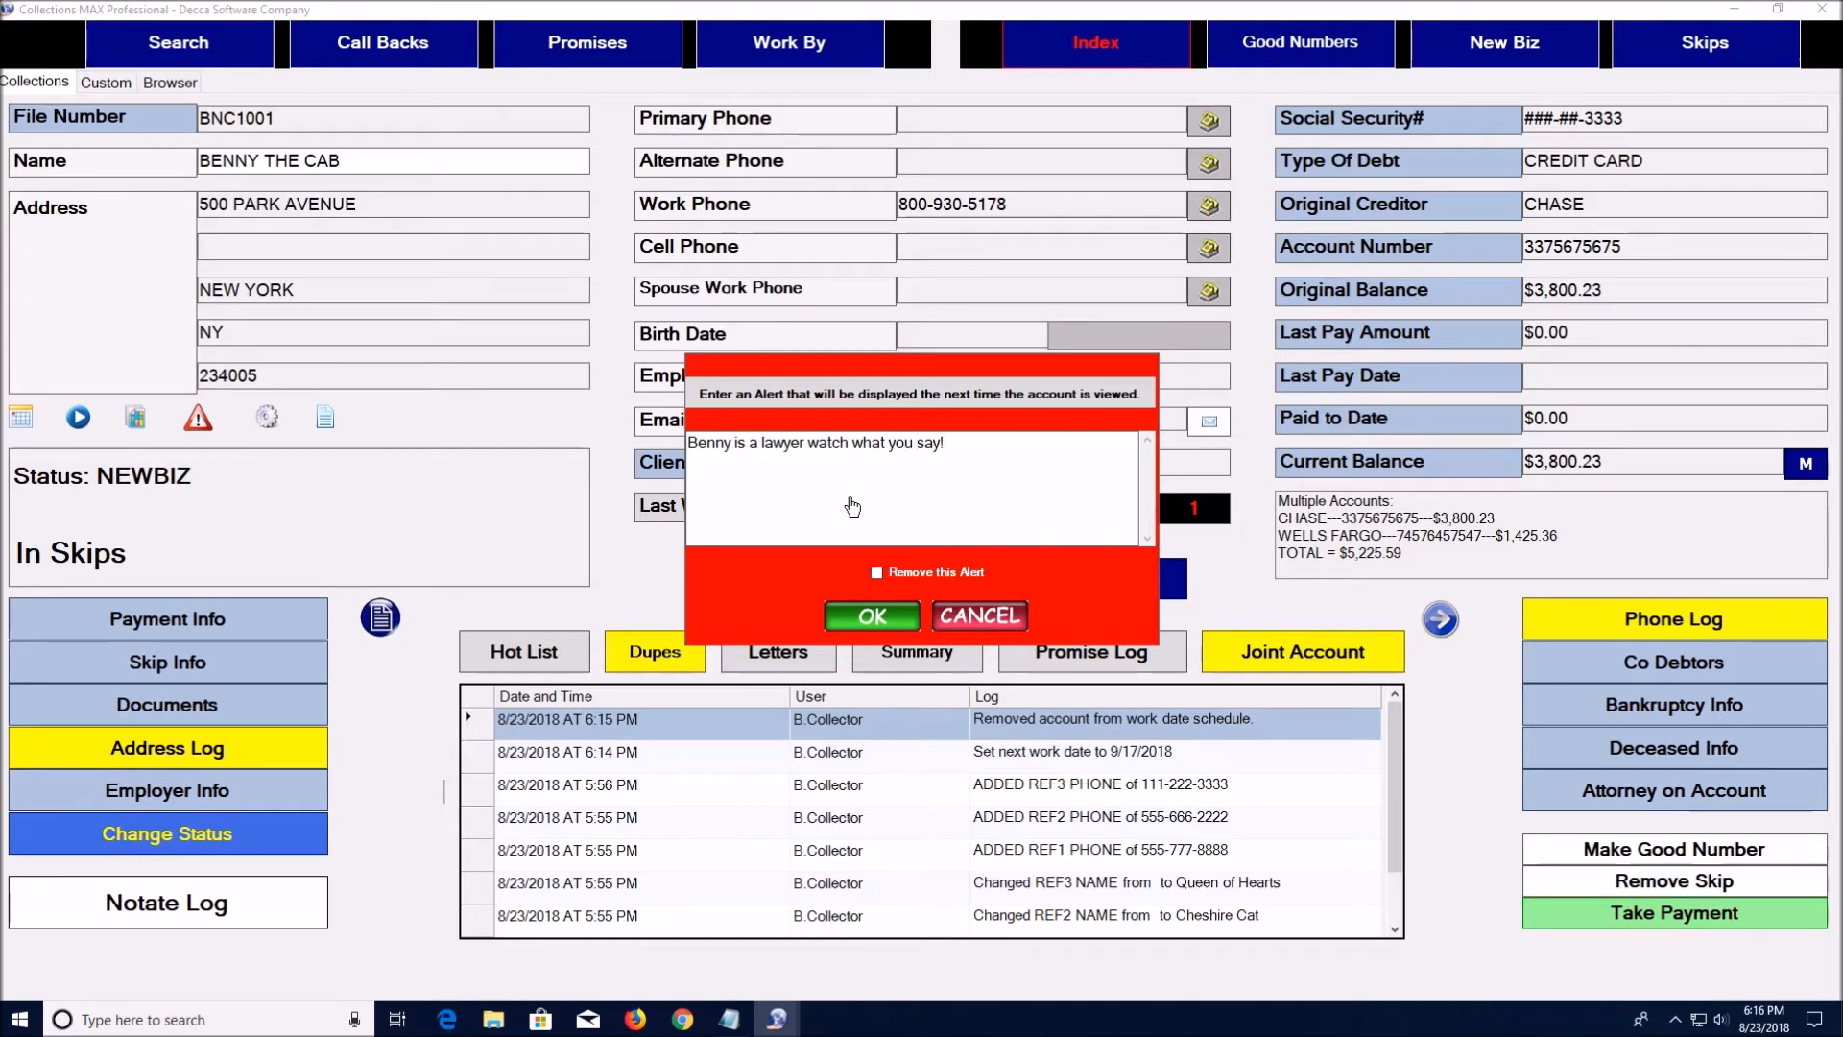
pyautogui.click(872, 618)
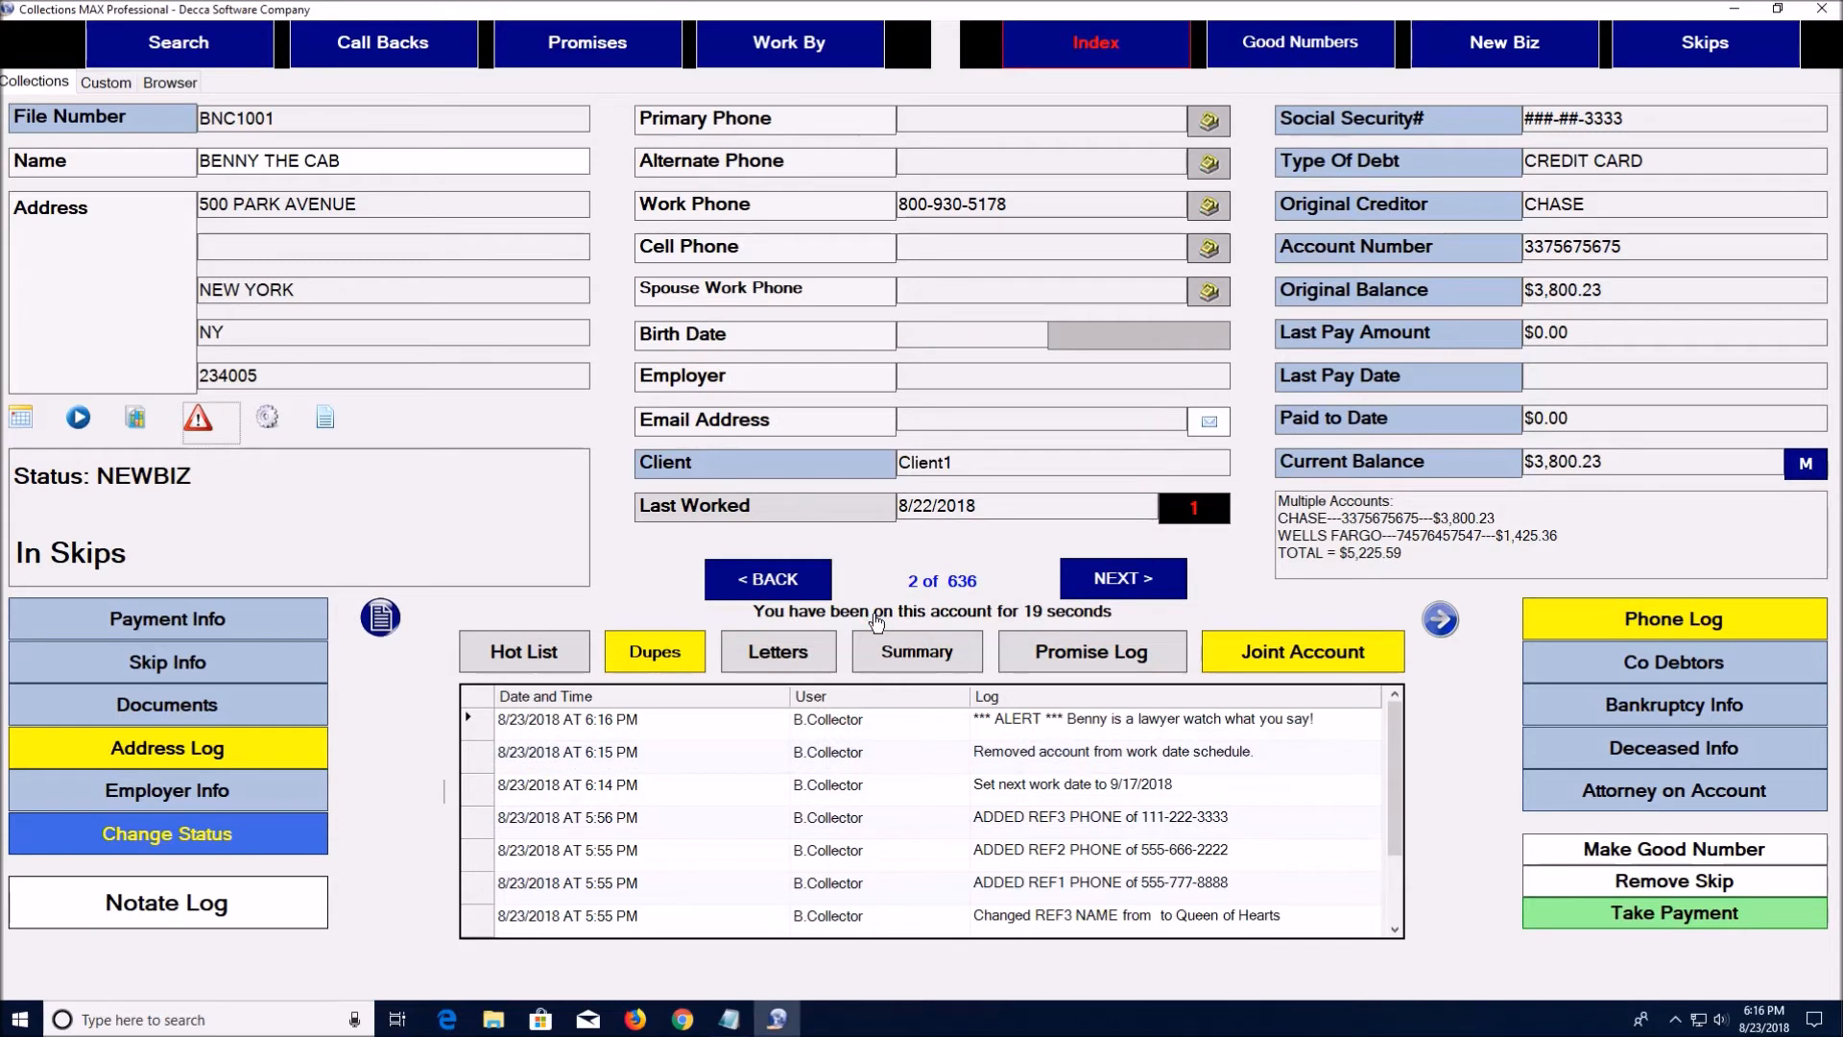
# Revisit account 2 of 636 and dismiss the lawyer alert pop-up that appears
pyautogui.click(1110, 46)
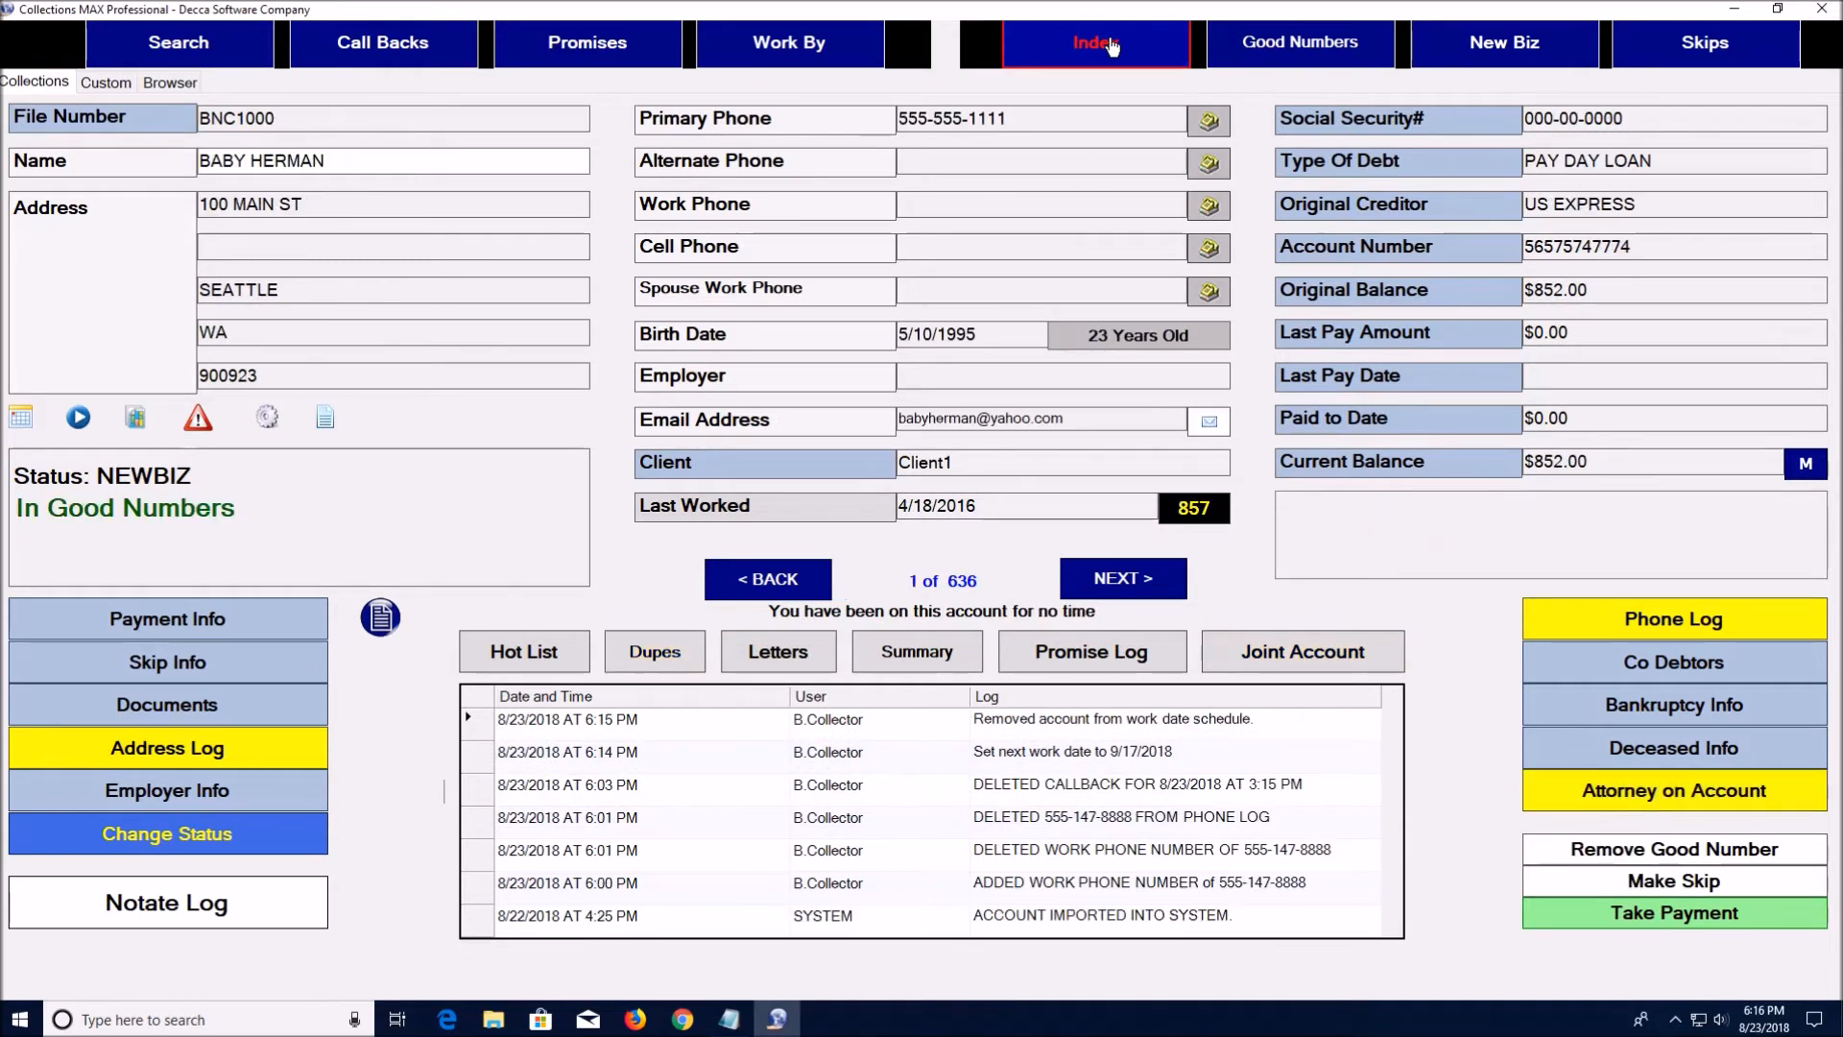
pyautogui.click(1132, 579)
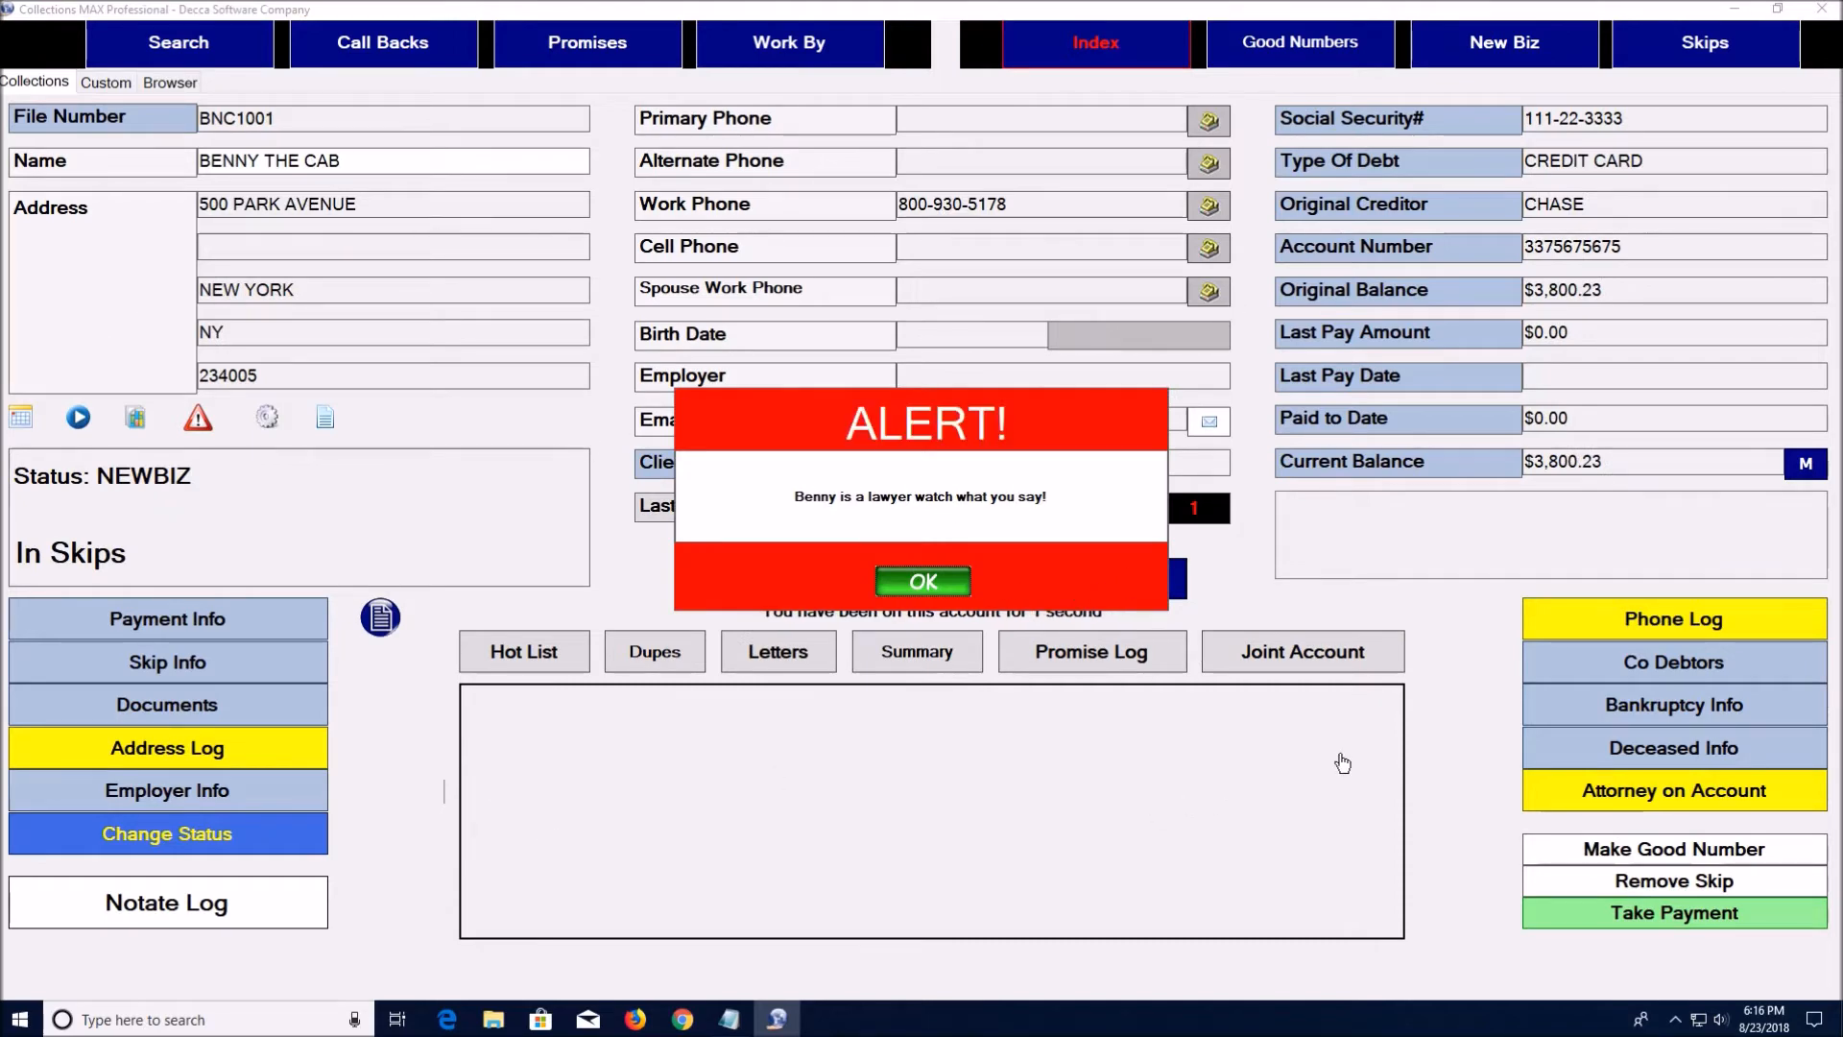
pyautogui.click(922, 581)
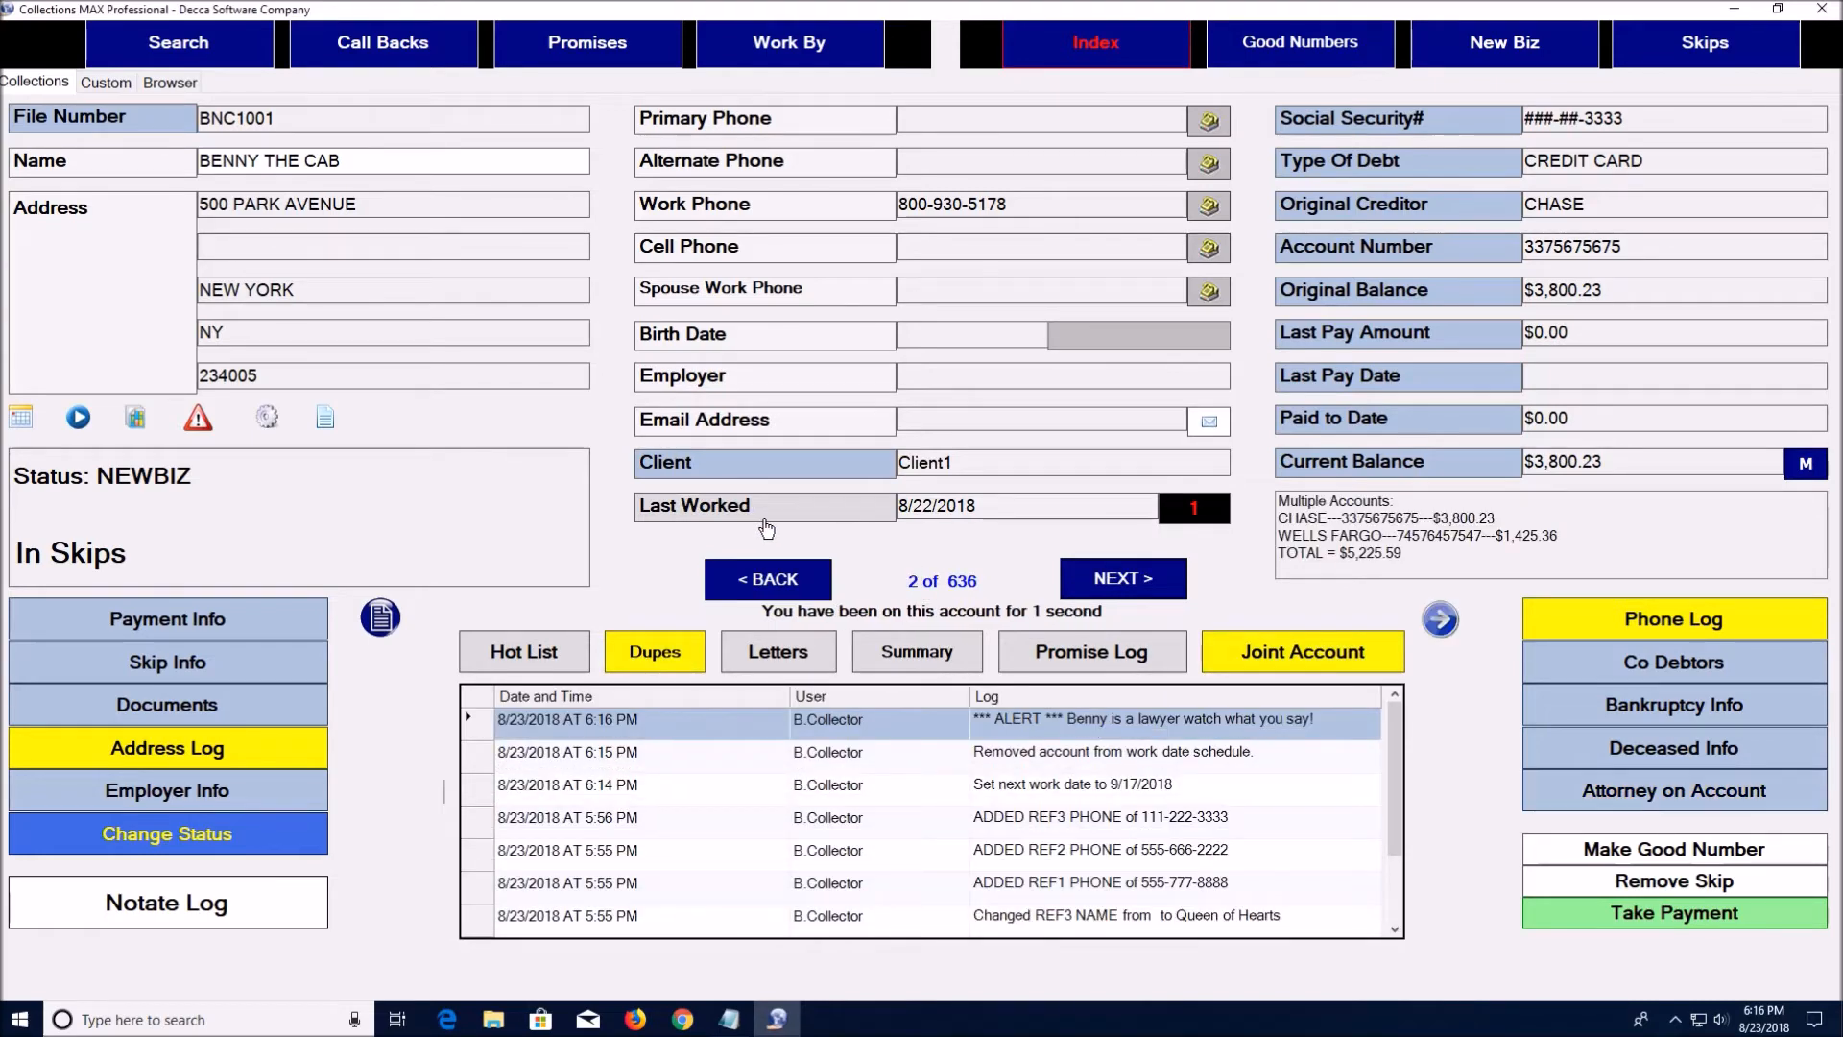
# Delete the lawyer alert, then cancel the administrator password prompt for settings
pyautogui.click(197, 420)
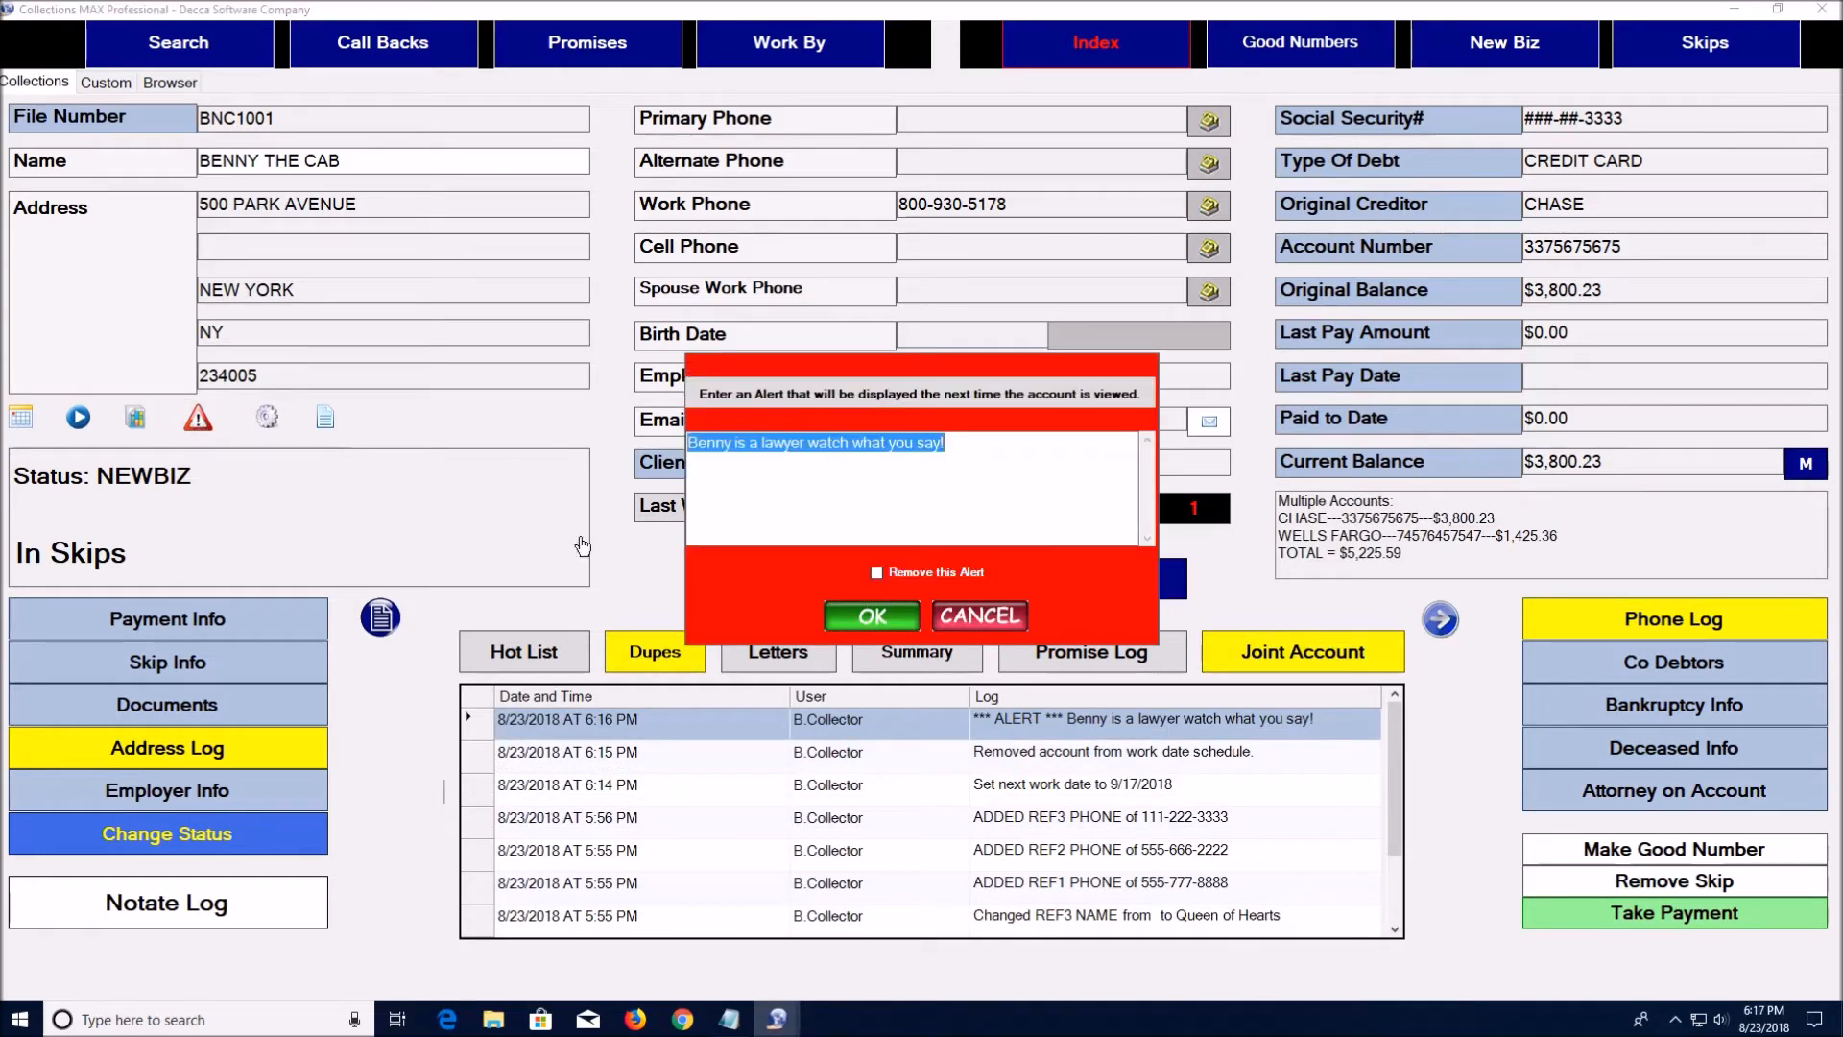
pyautogui.click(876, 574)
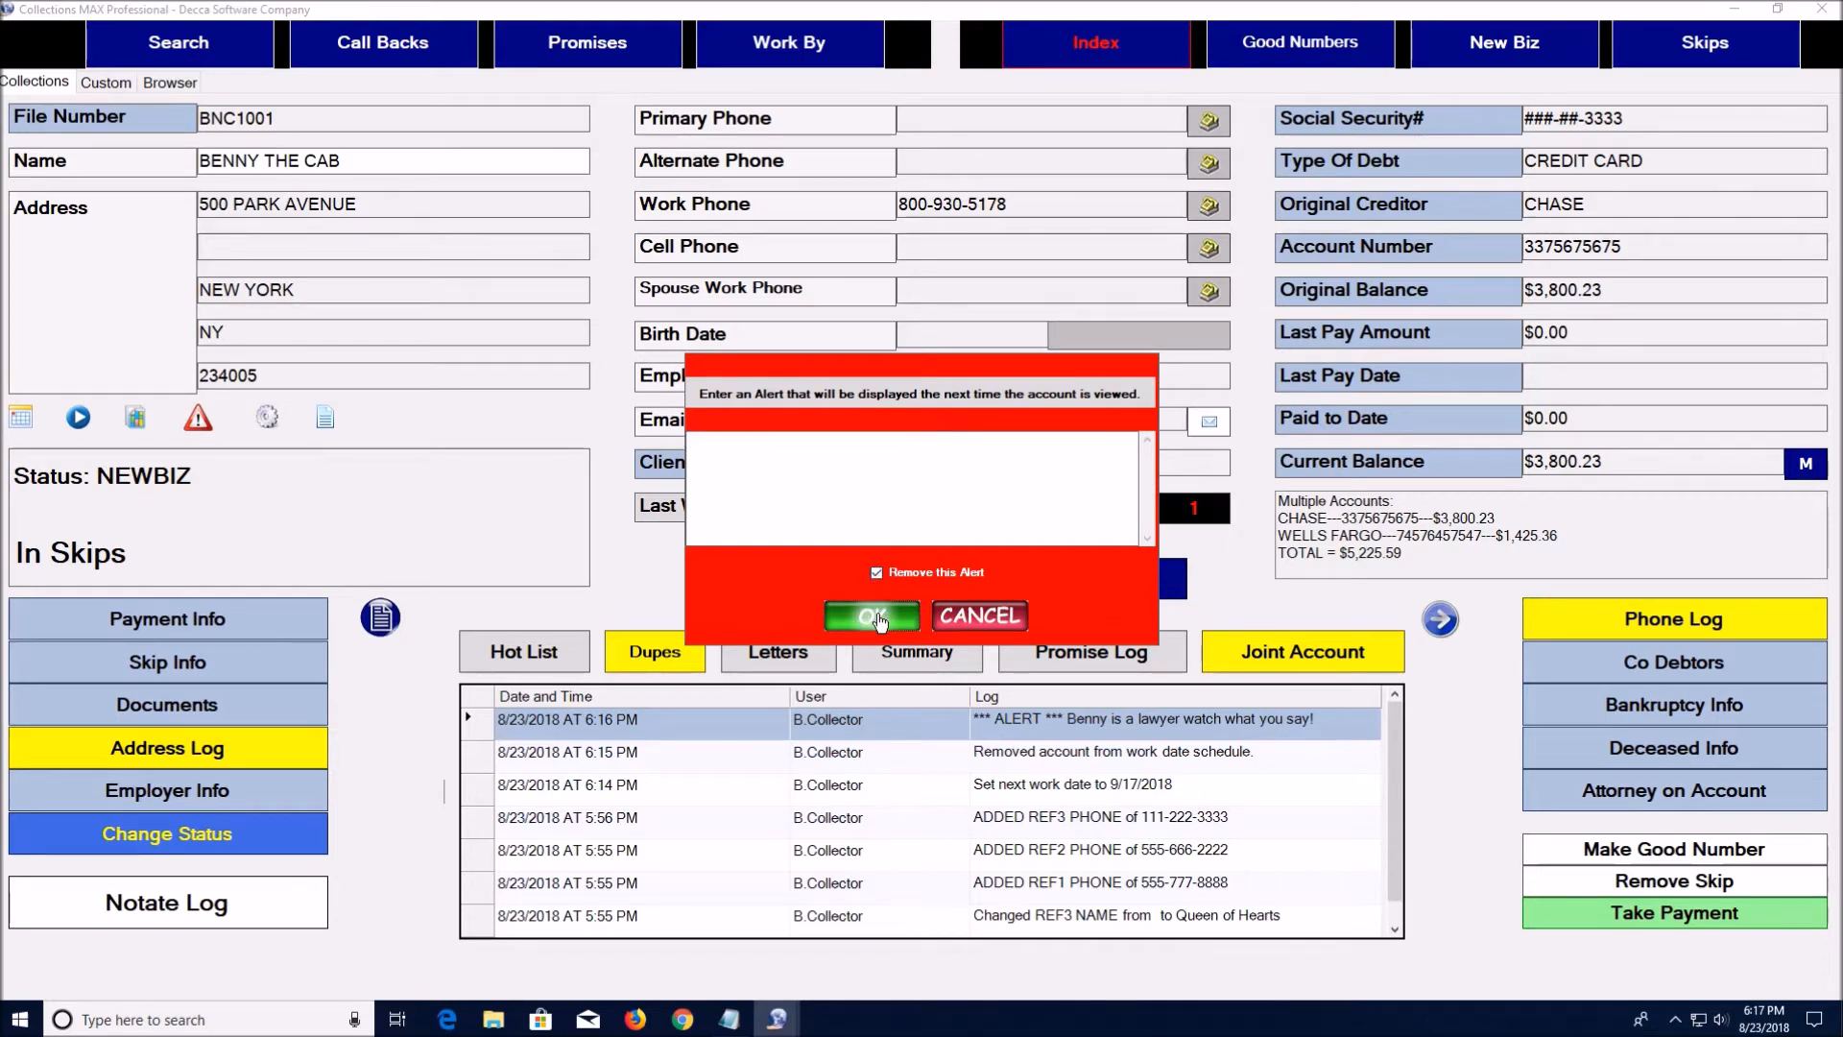
pyautogui.click(876, 618)
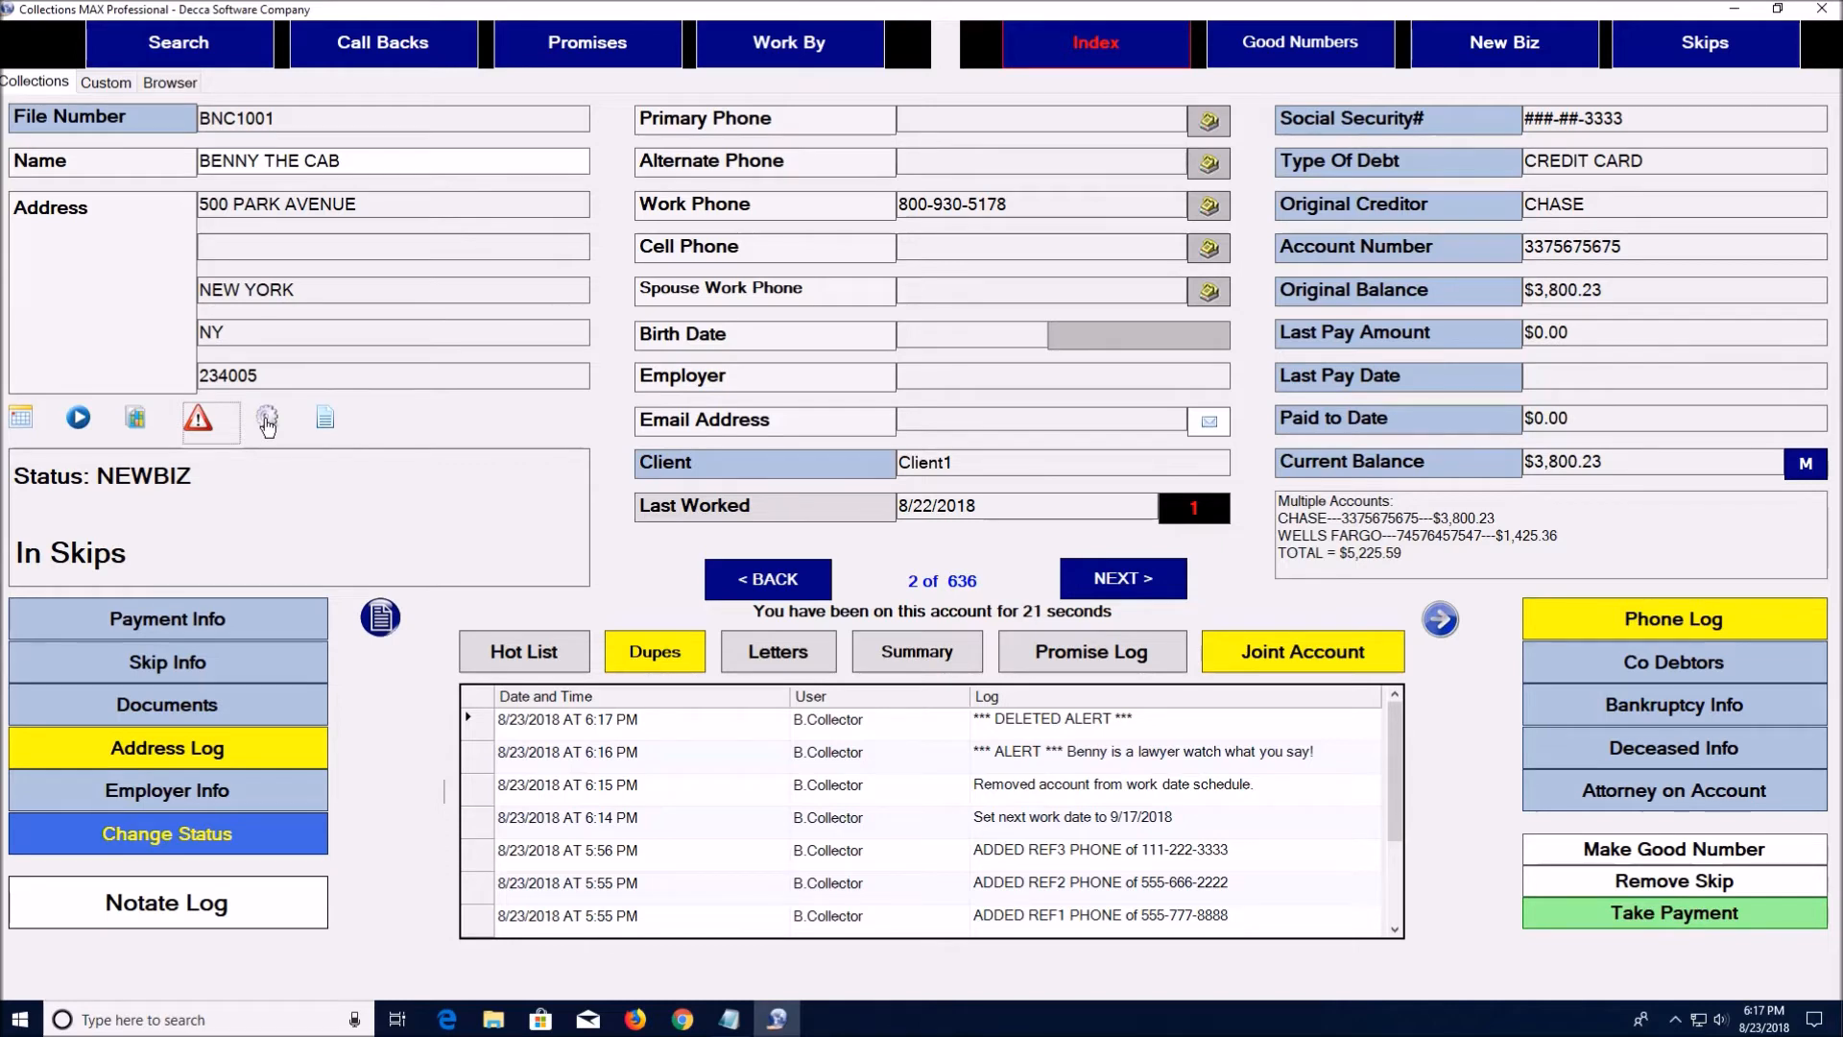
pyautogui.click(268, 421)
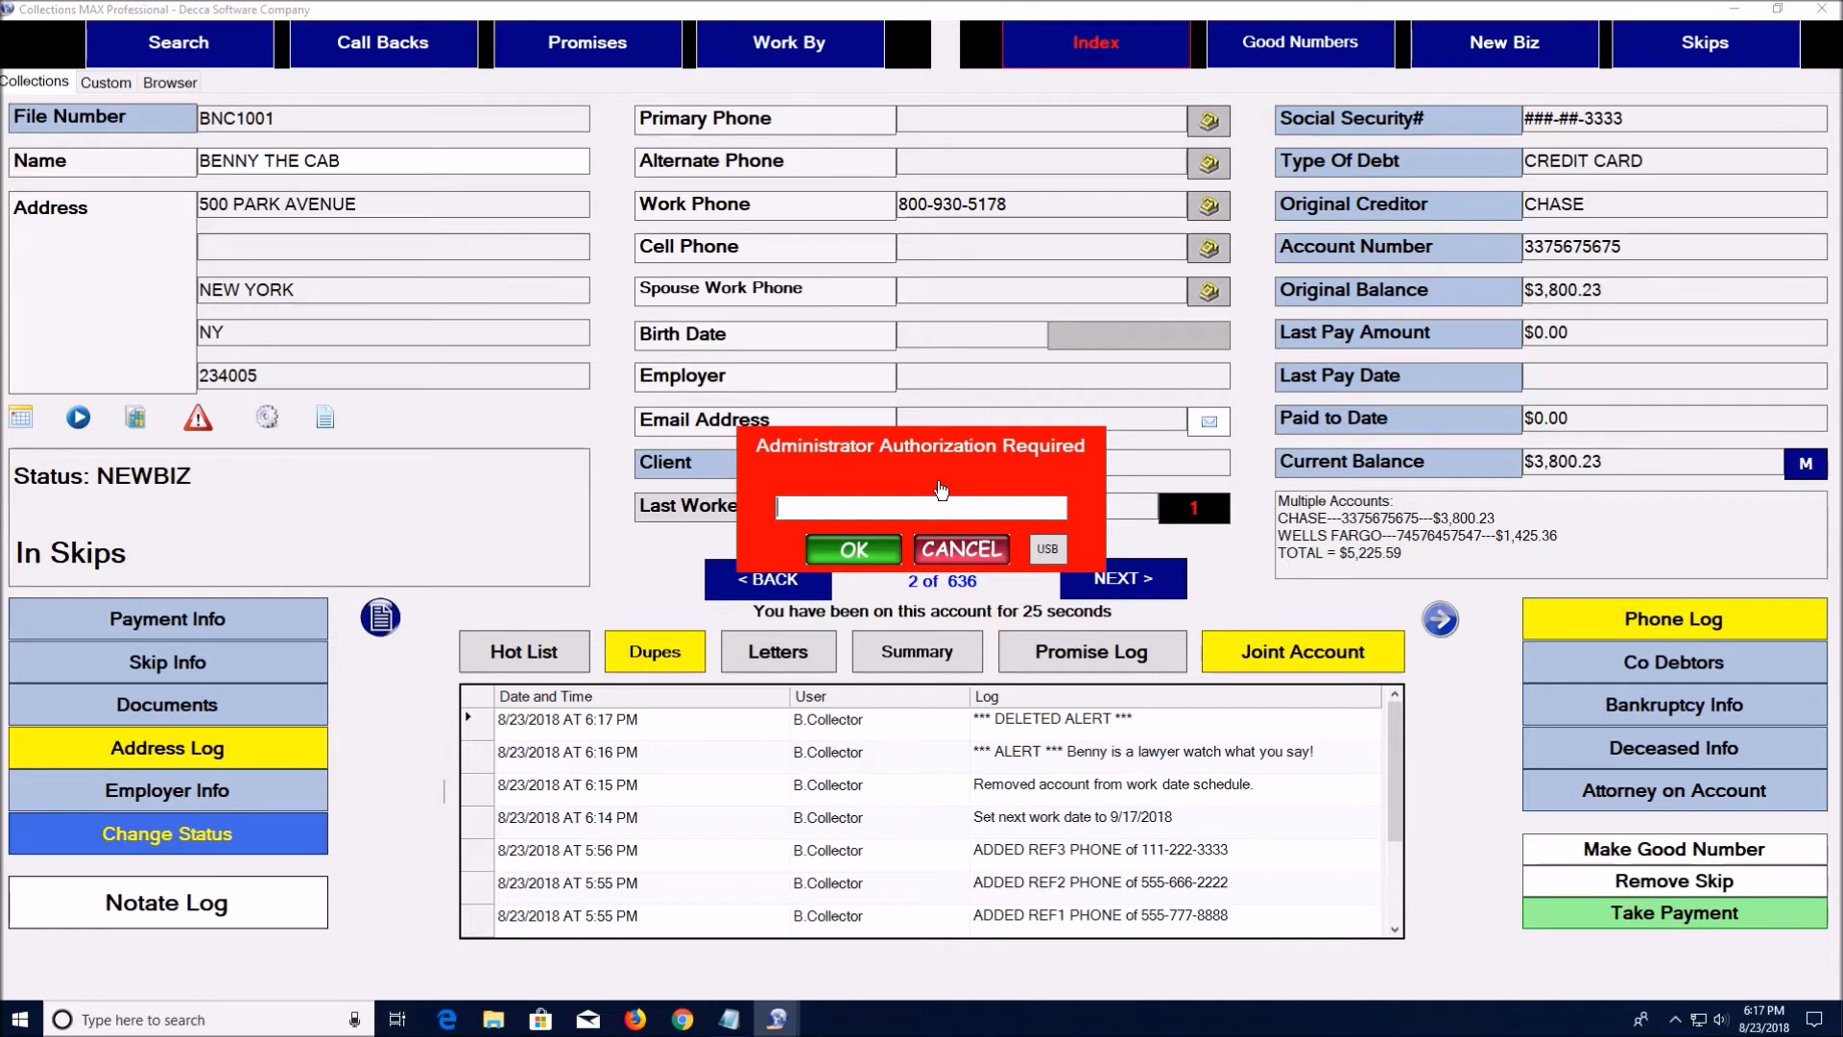
pyautogui.click(958, 551)
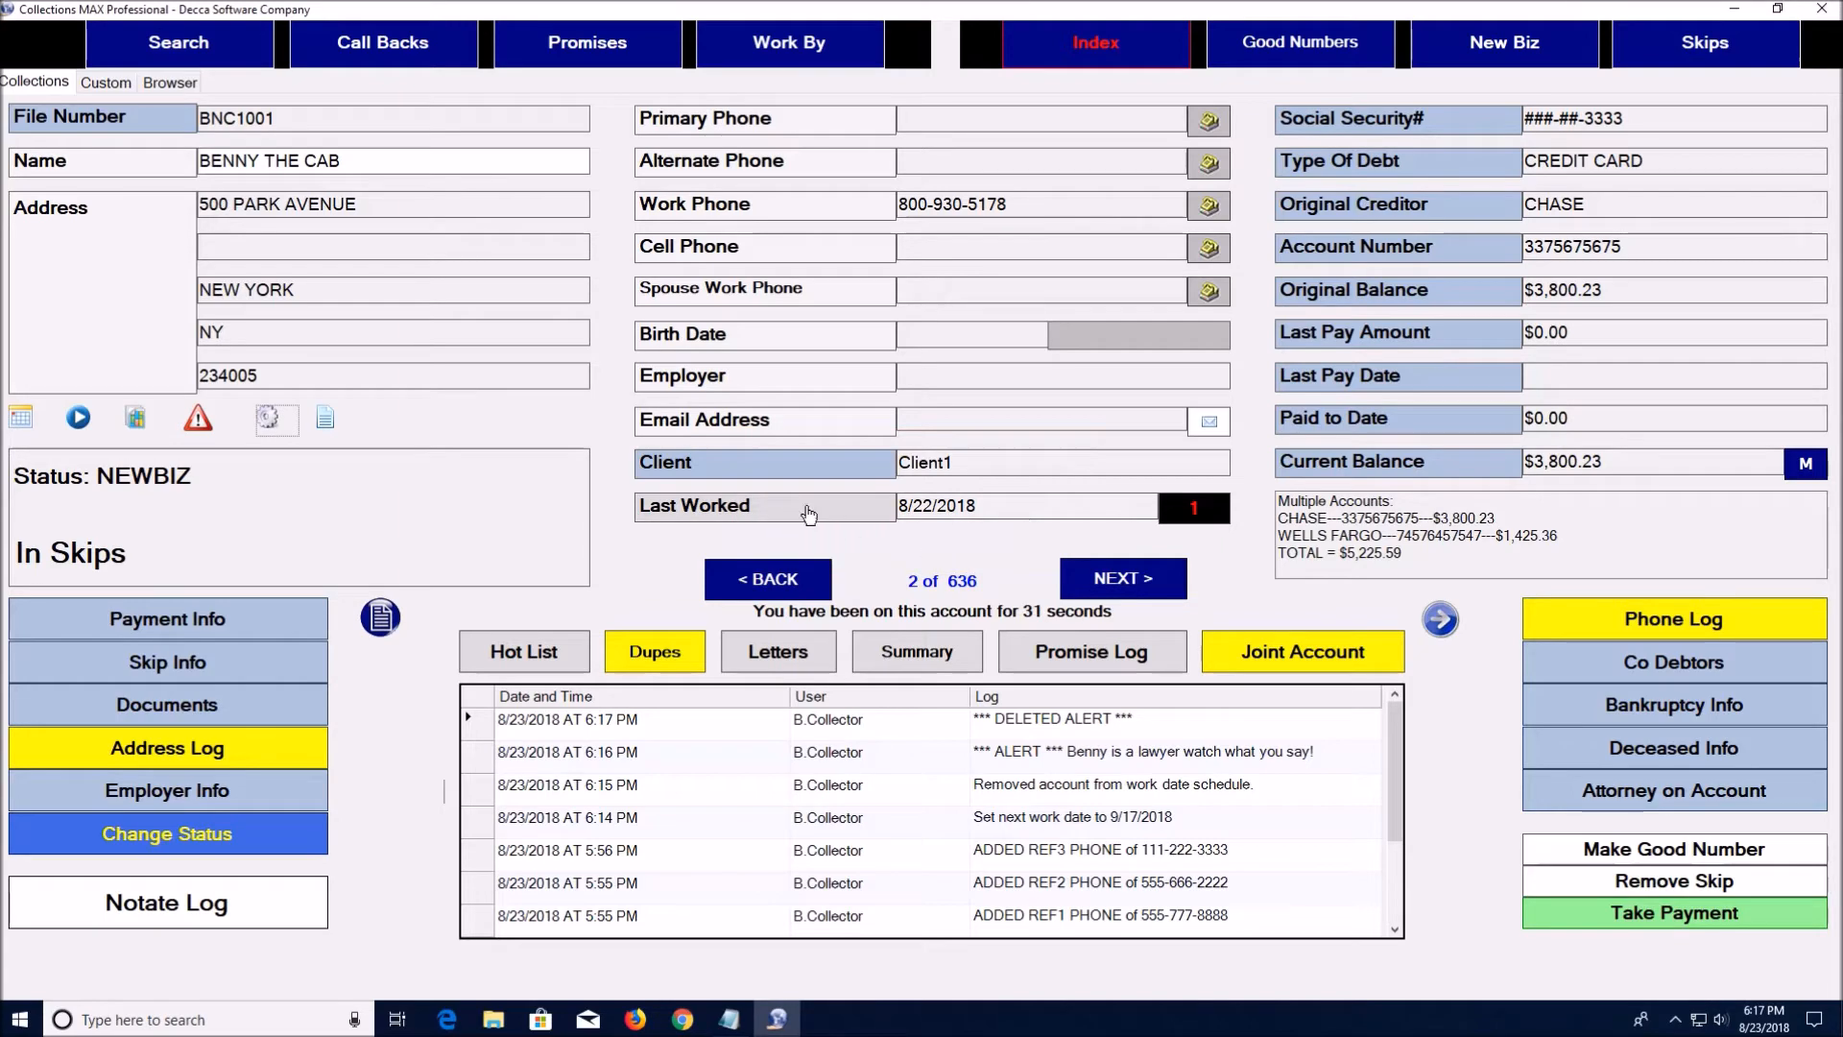
# Sort the account inventory by Client, State, Full Name, then Status, marking last worked and saving settings
pyautogui.click(327, 421)
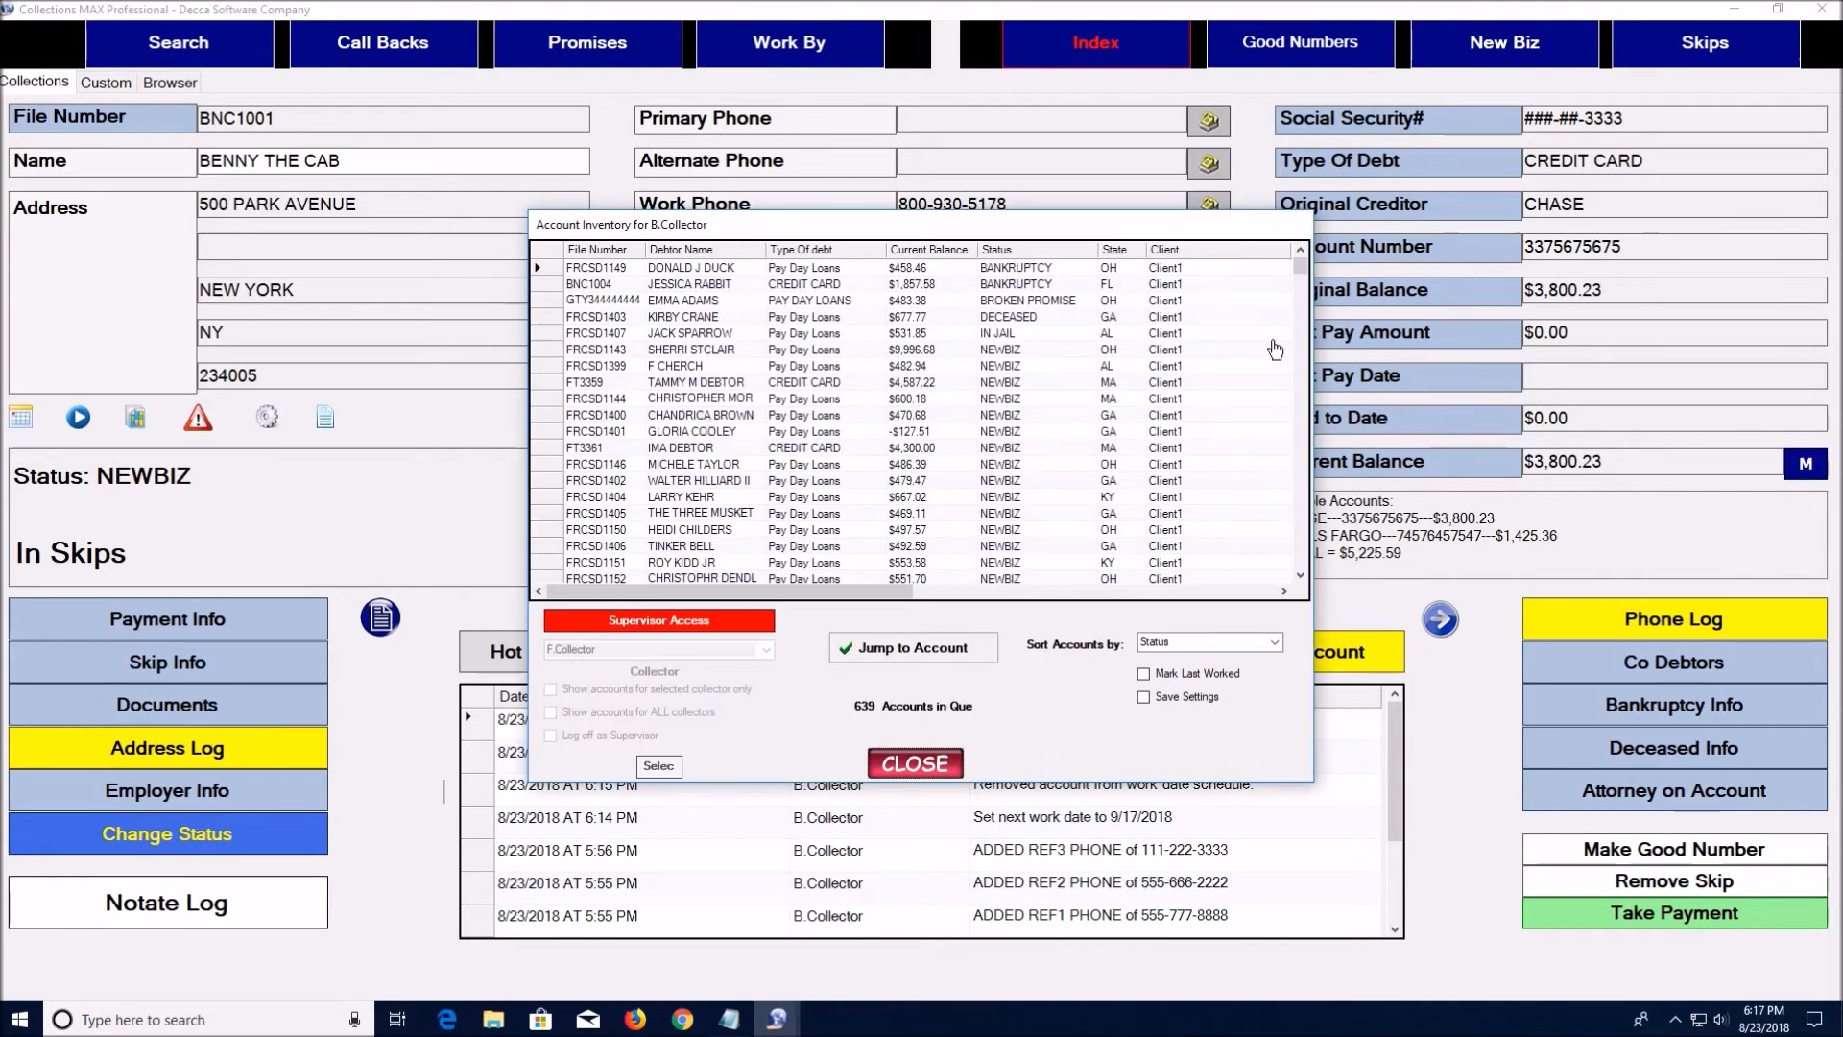
pyautogui.moveTo(1301, 267)
pyautogui.mouseDown()
pyautogui.moveTo(1312, 583)
pyautogui.moveTo(1311, 265)
pyautogui.mouseUp()
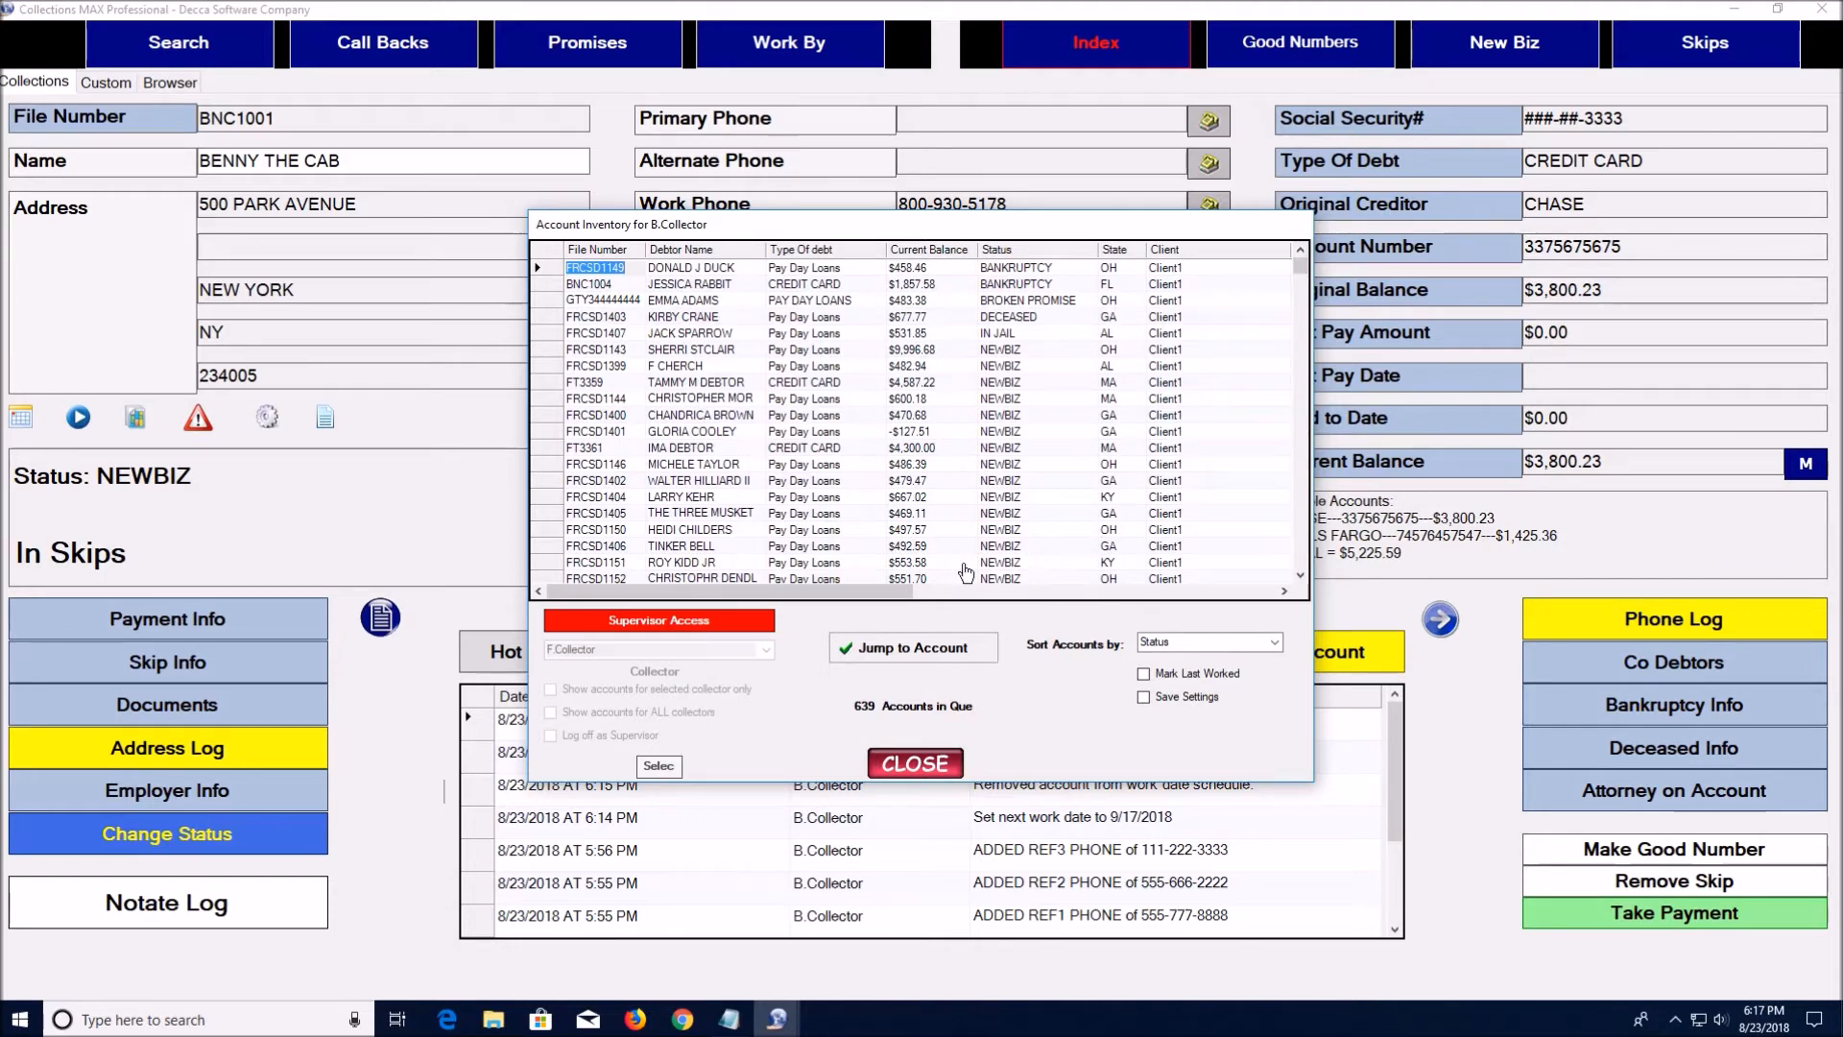
pyautogui.click(1275, 643)
pyautogui.click(1273, 661)
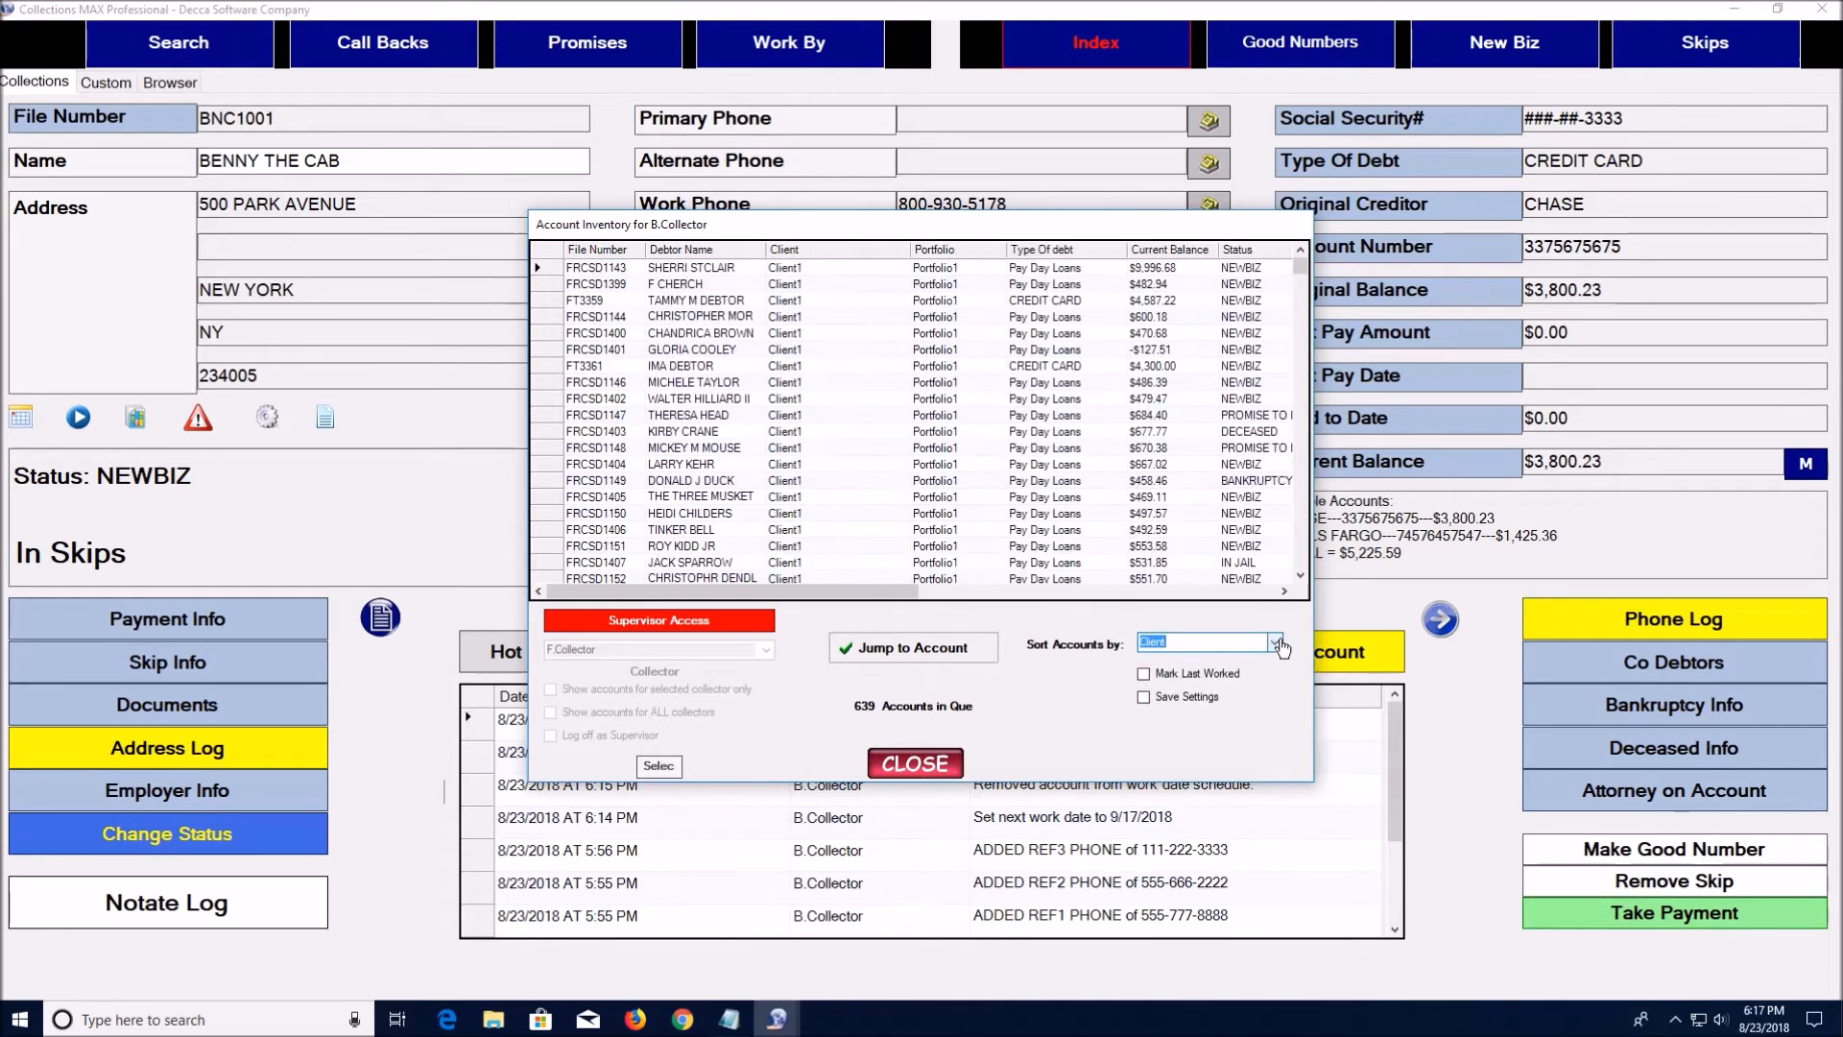
pyautogui.click(1277, 644)
pyautogui.click(1234, 784)
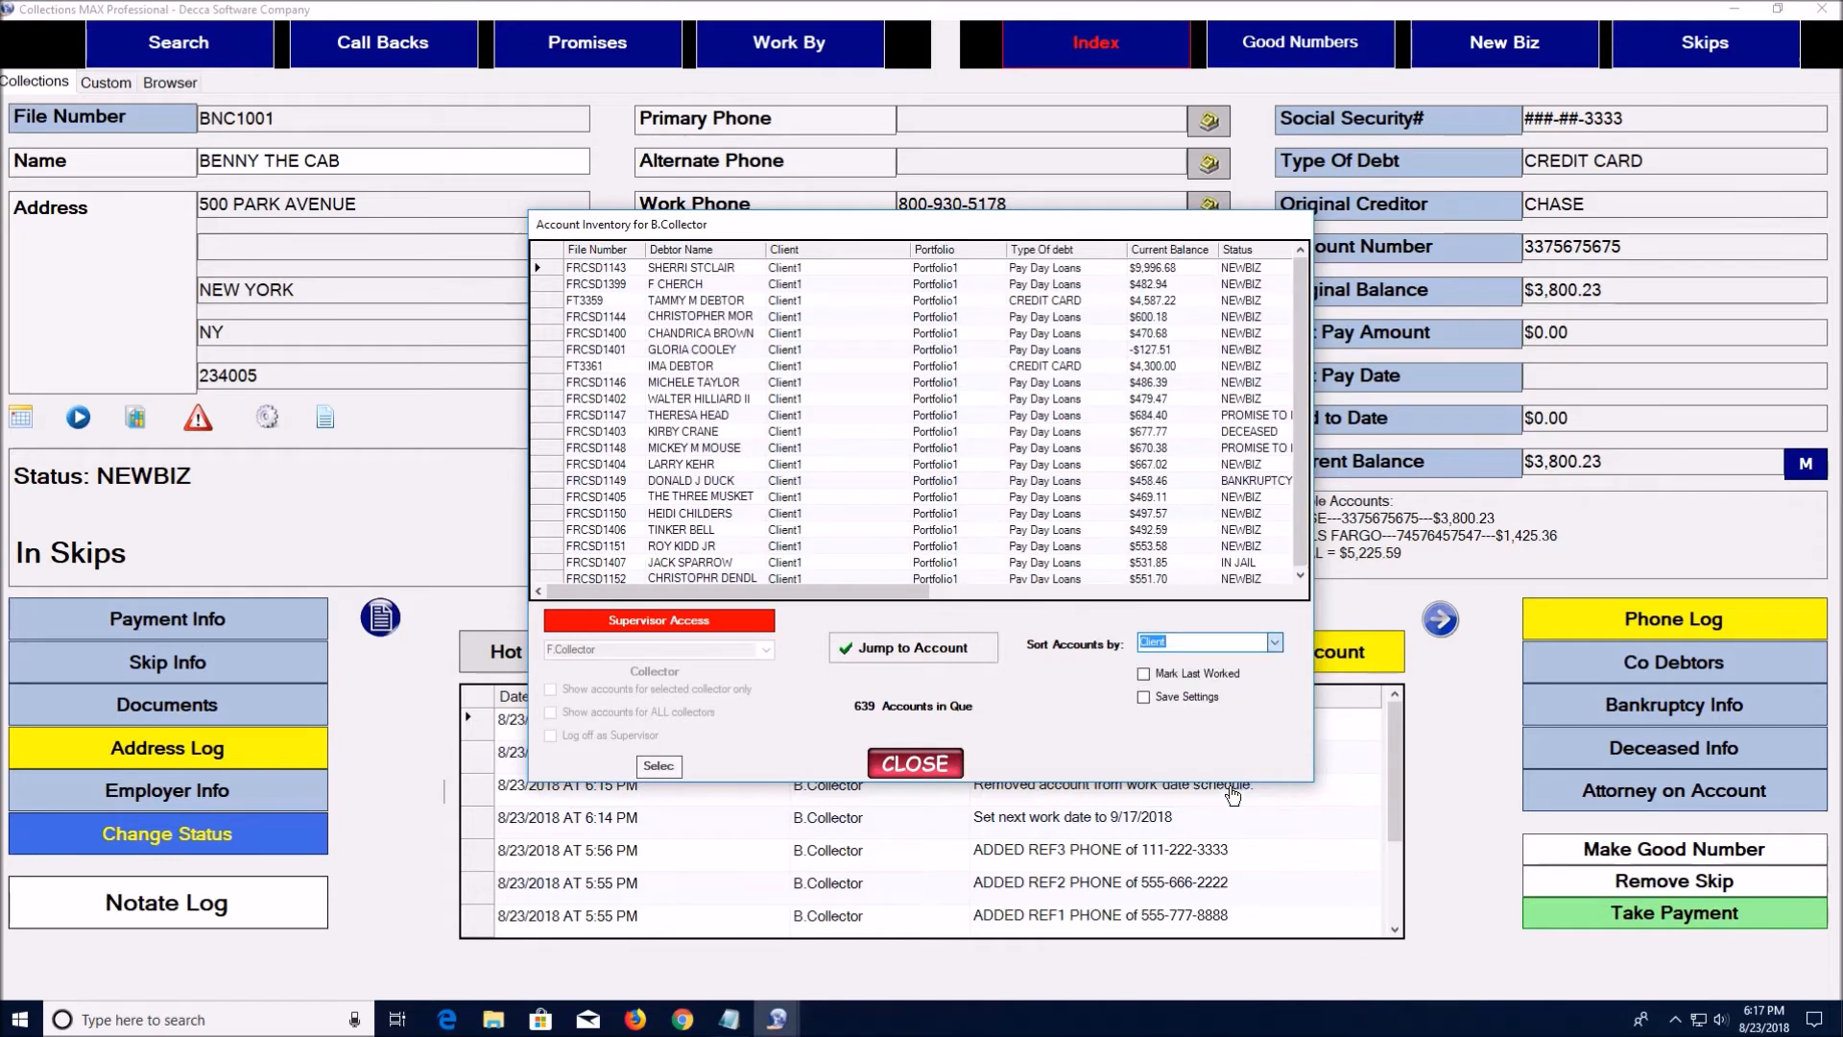
pyautogui.click(1274, 643)
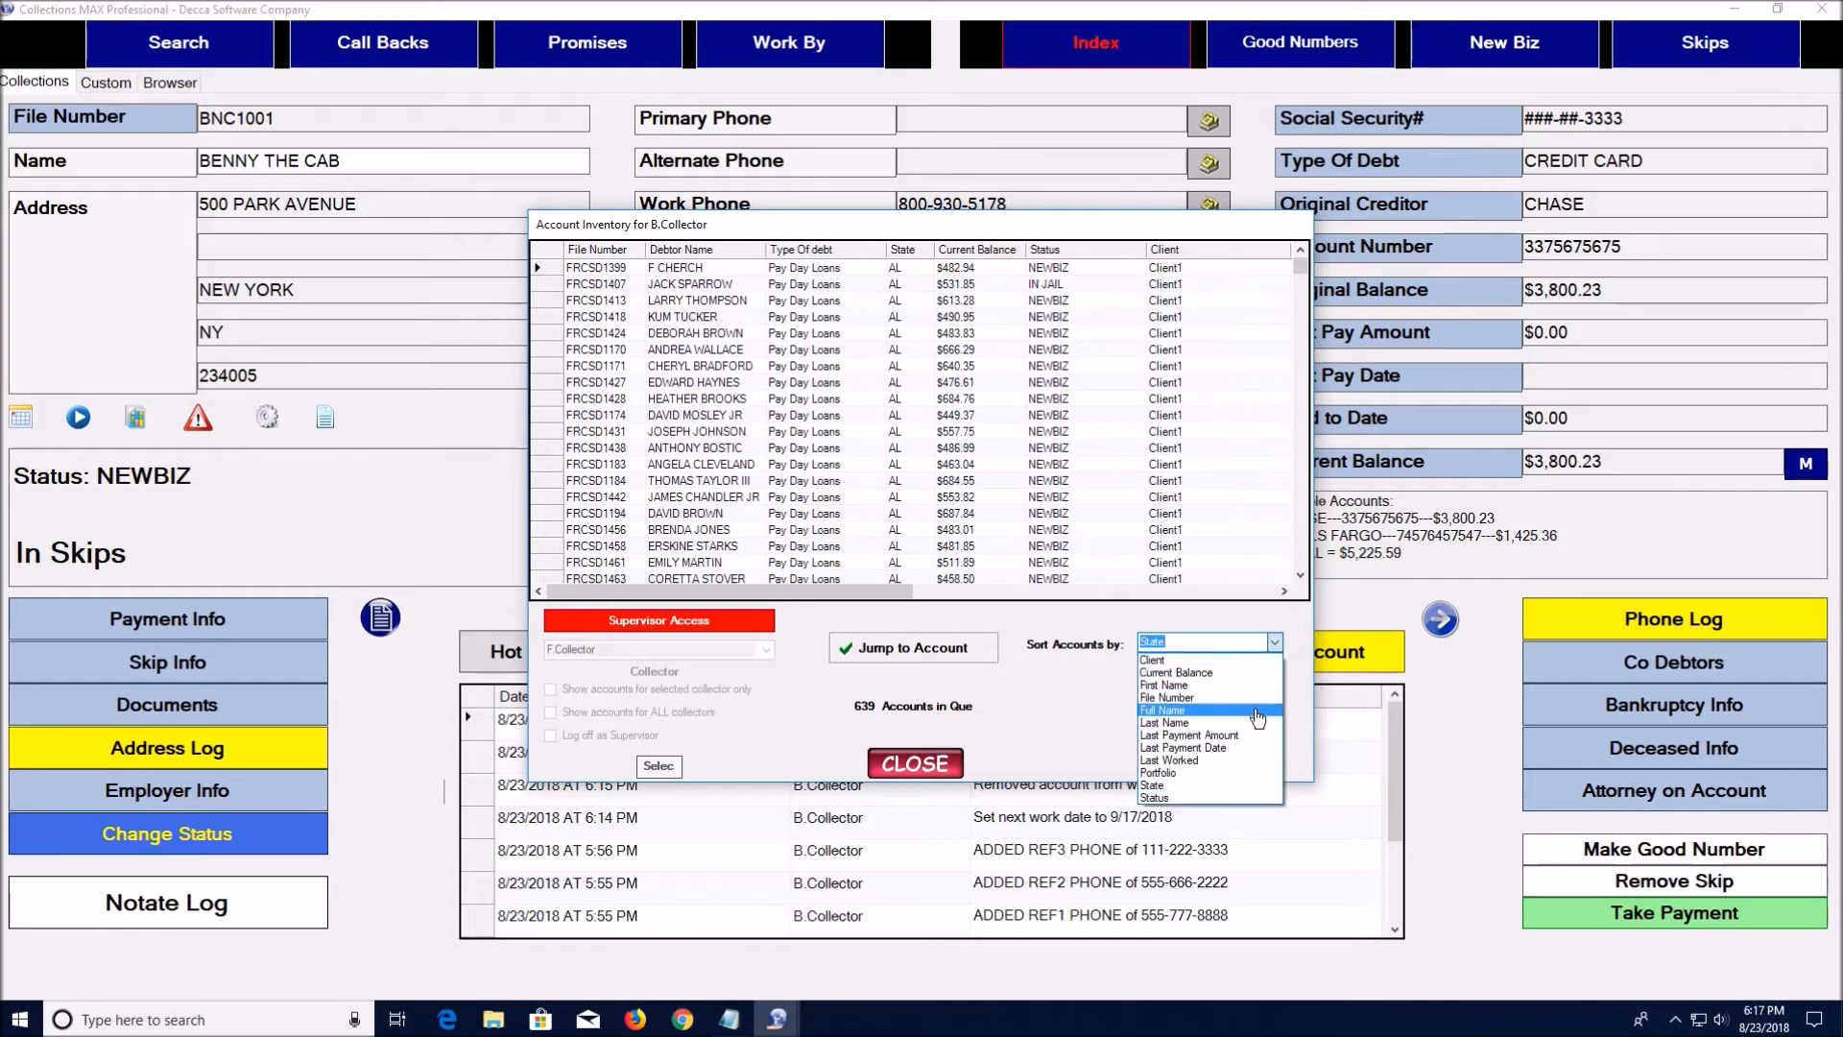
pyautogui.click(1257, 718)
pyautogui.click(1279, 645)
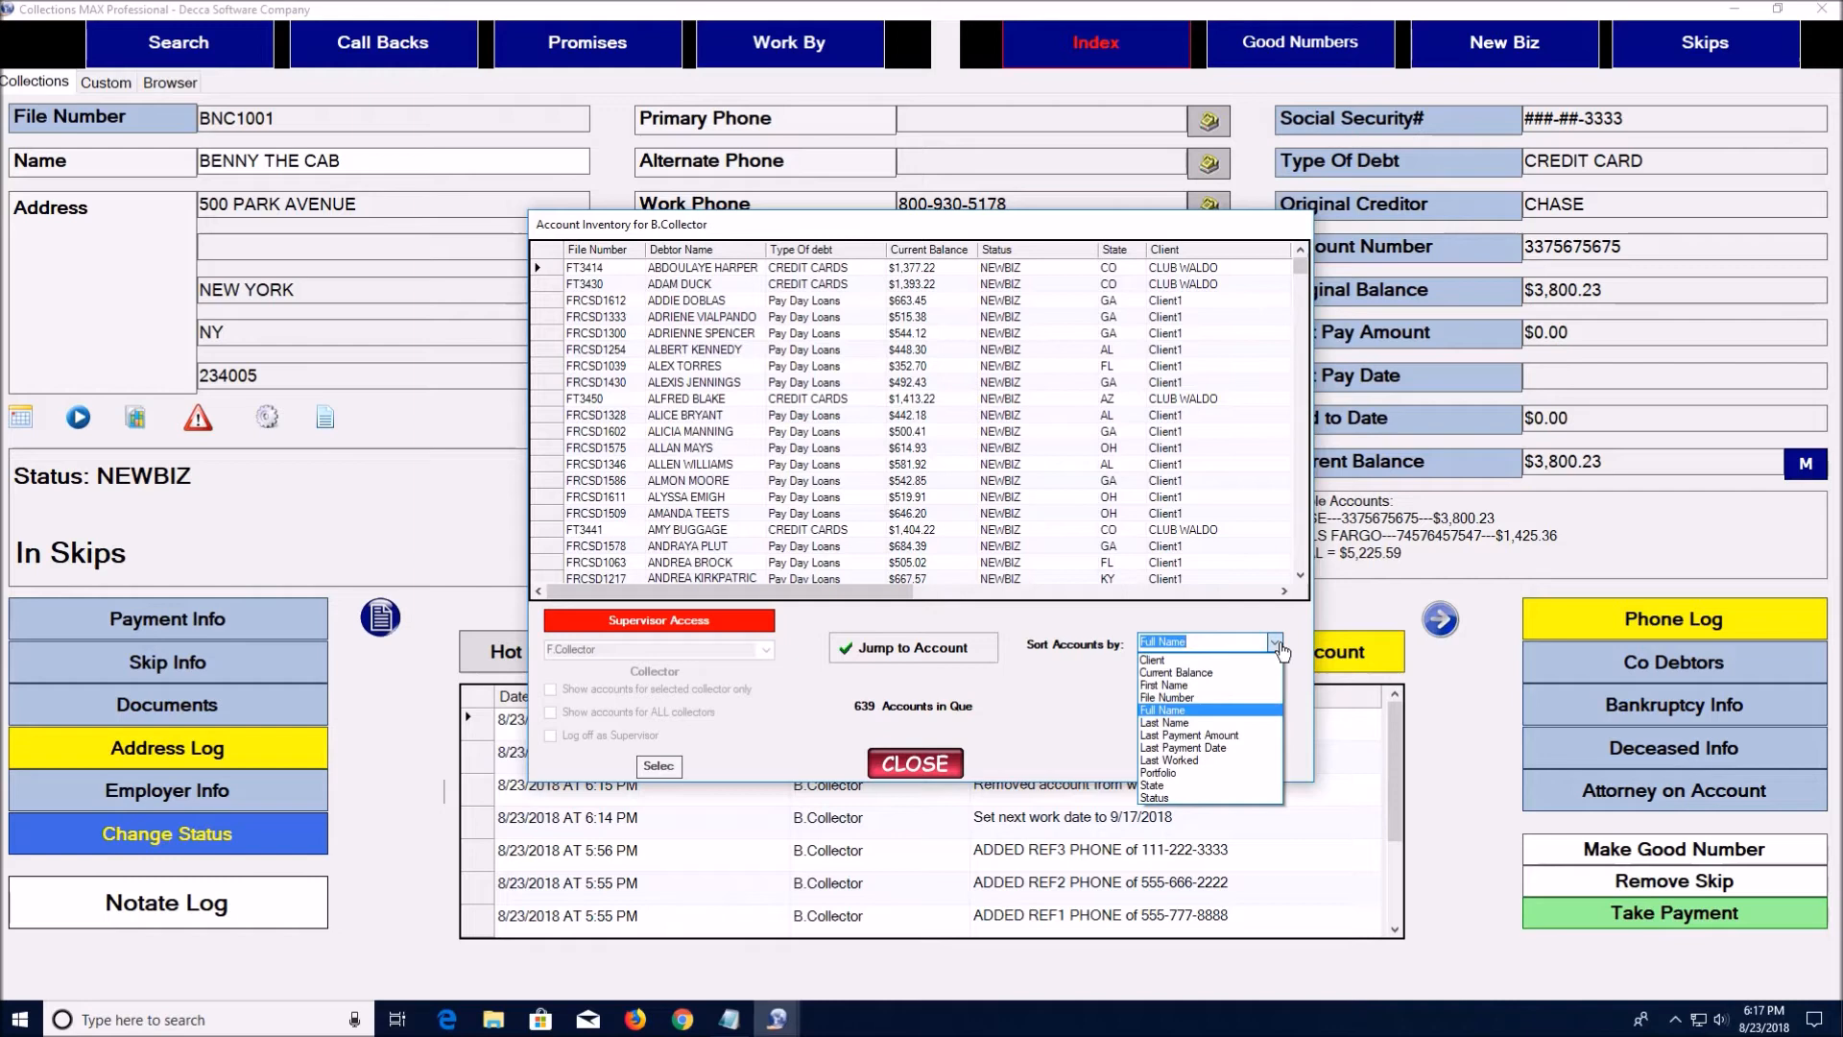
pyautogui.click(1234, 798)
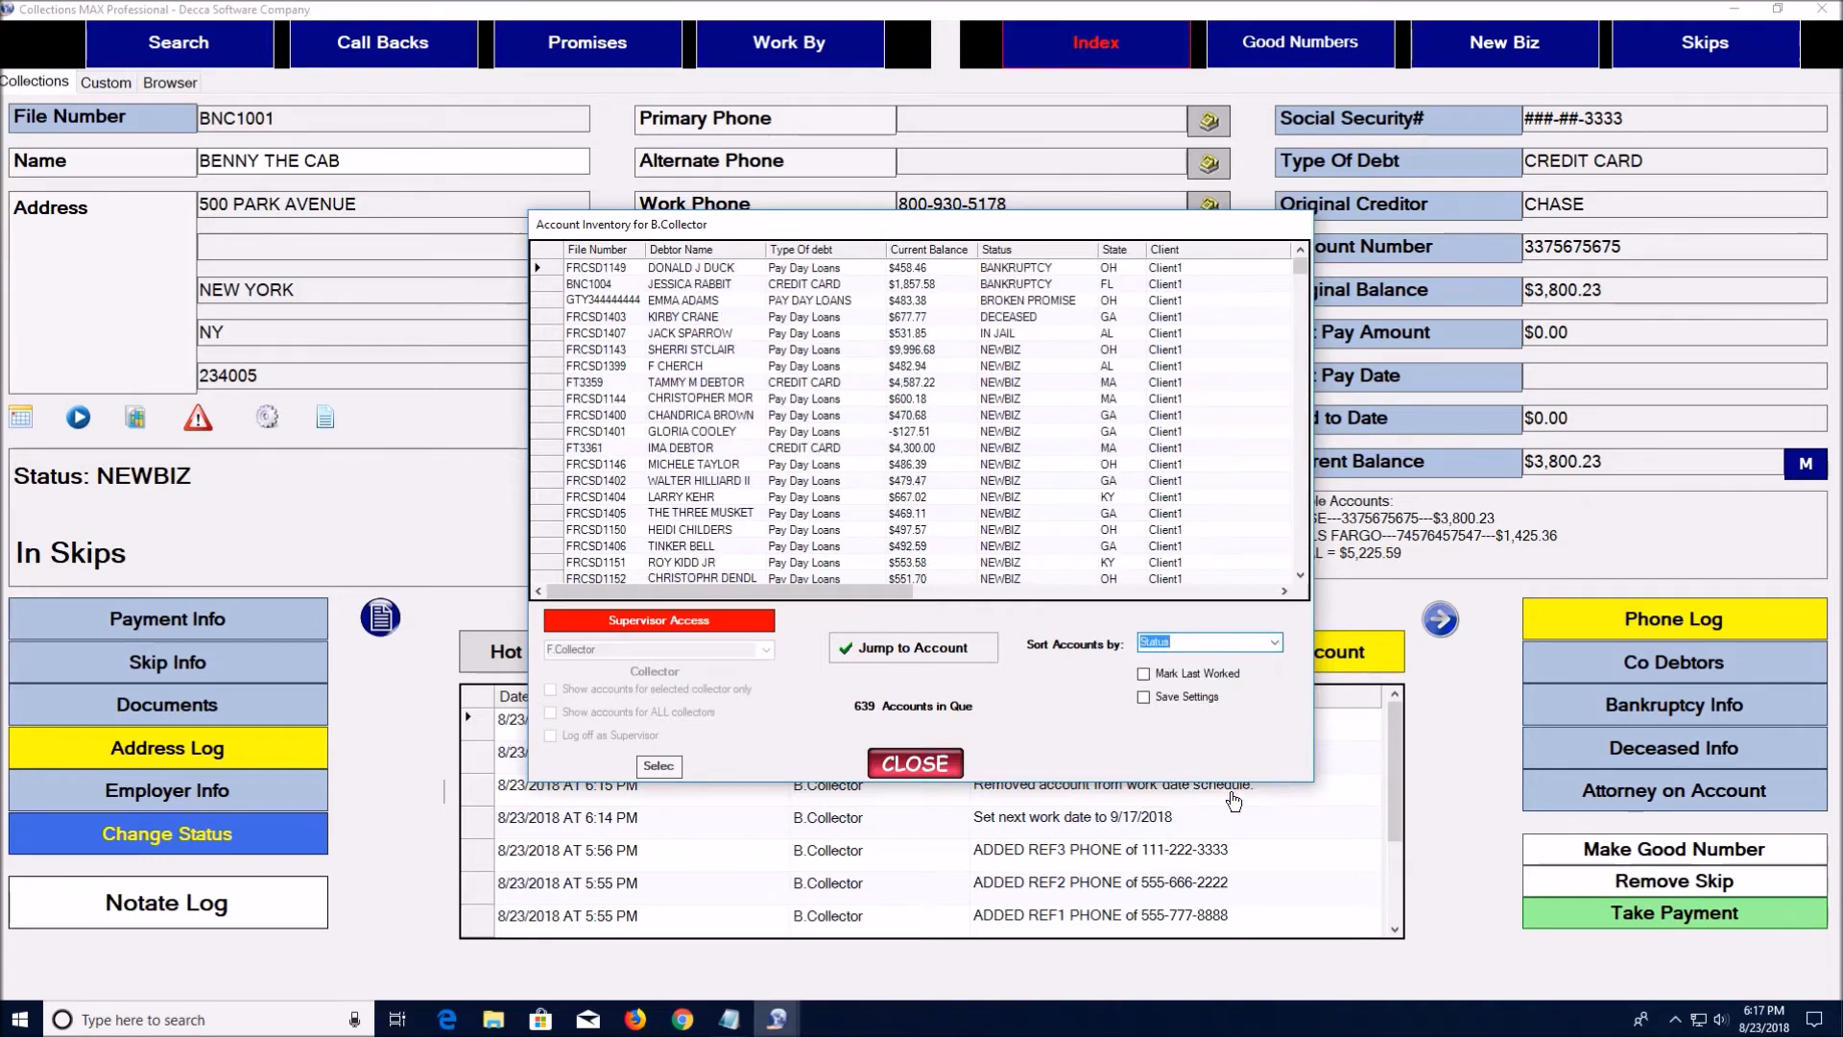
pyautogui.click(1144, 673)
pyautogui.click(1145, 698)
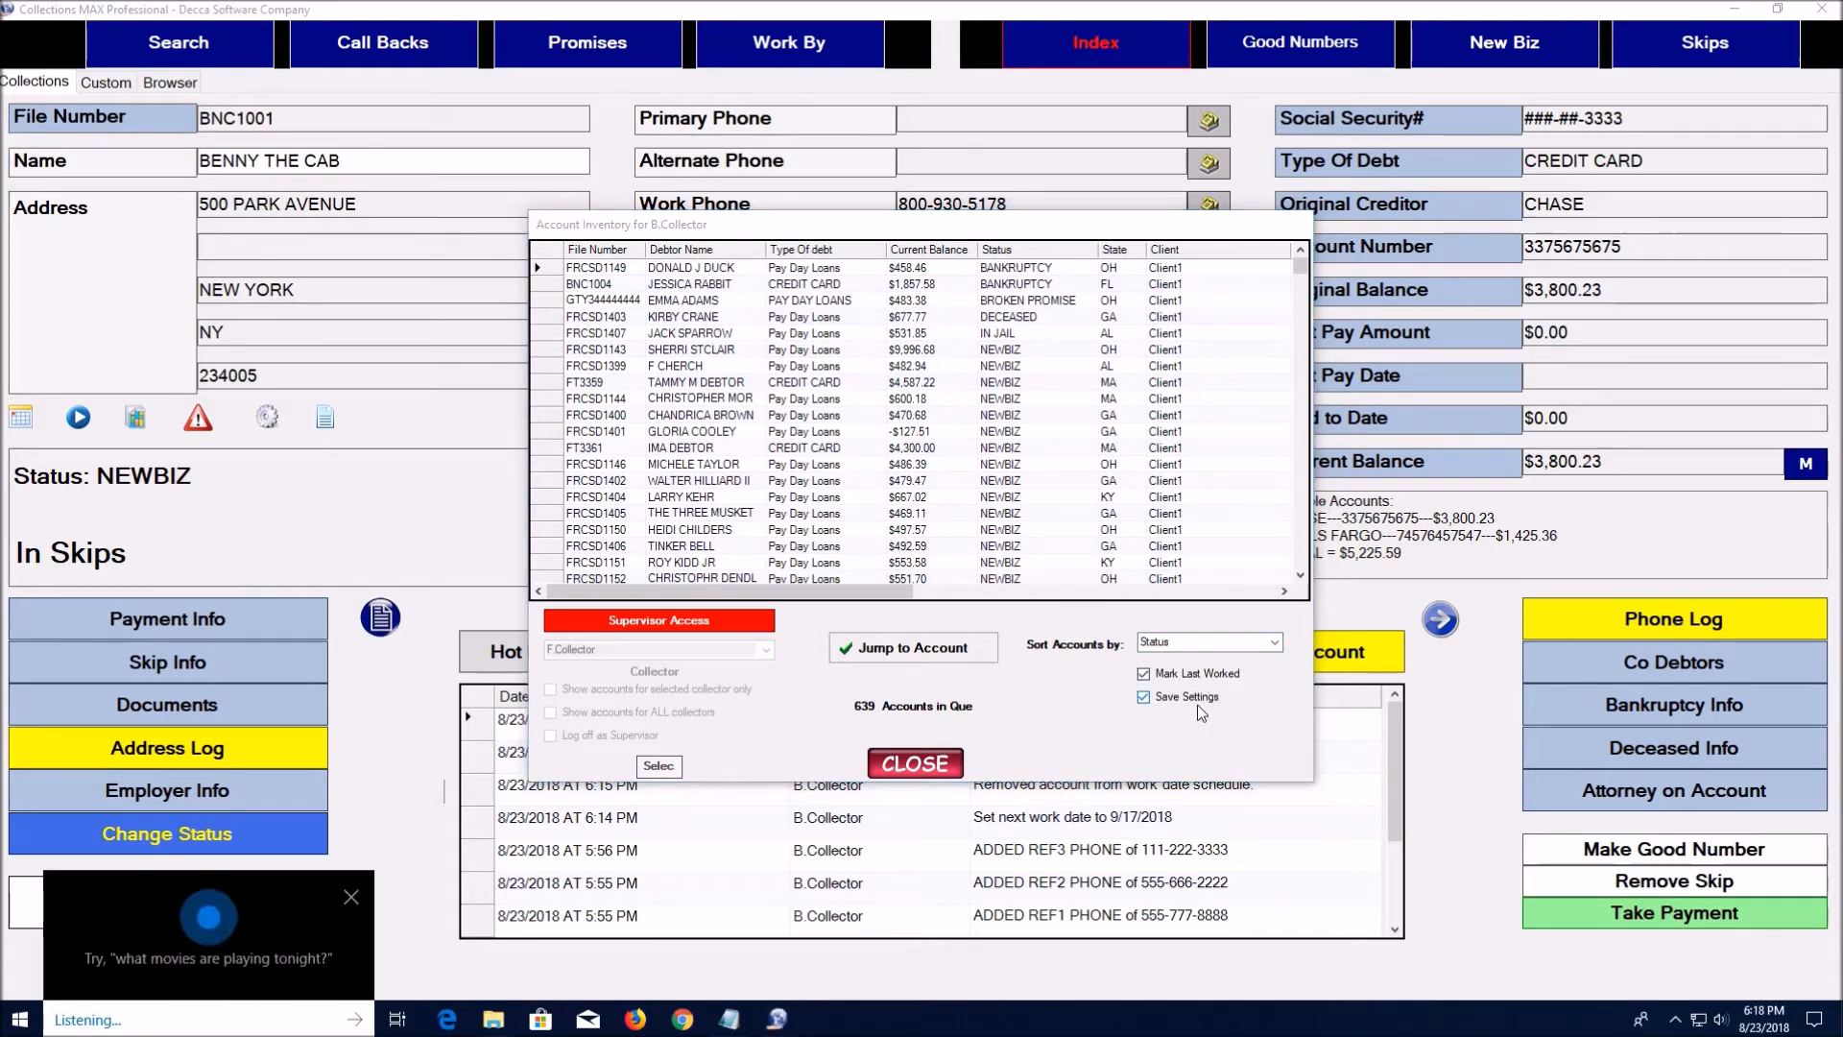
# Dismiss the Cortana panel and jump to the first inventory account, the bankrupt HSBC payday loan
pyautogui.click(346, 895)
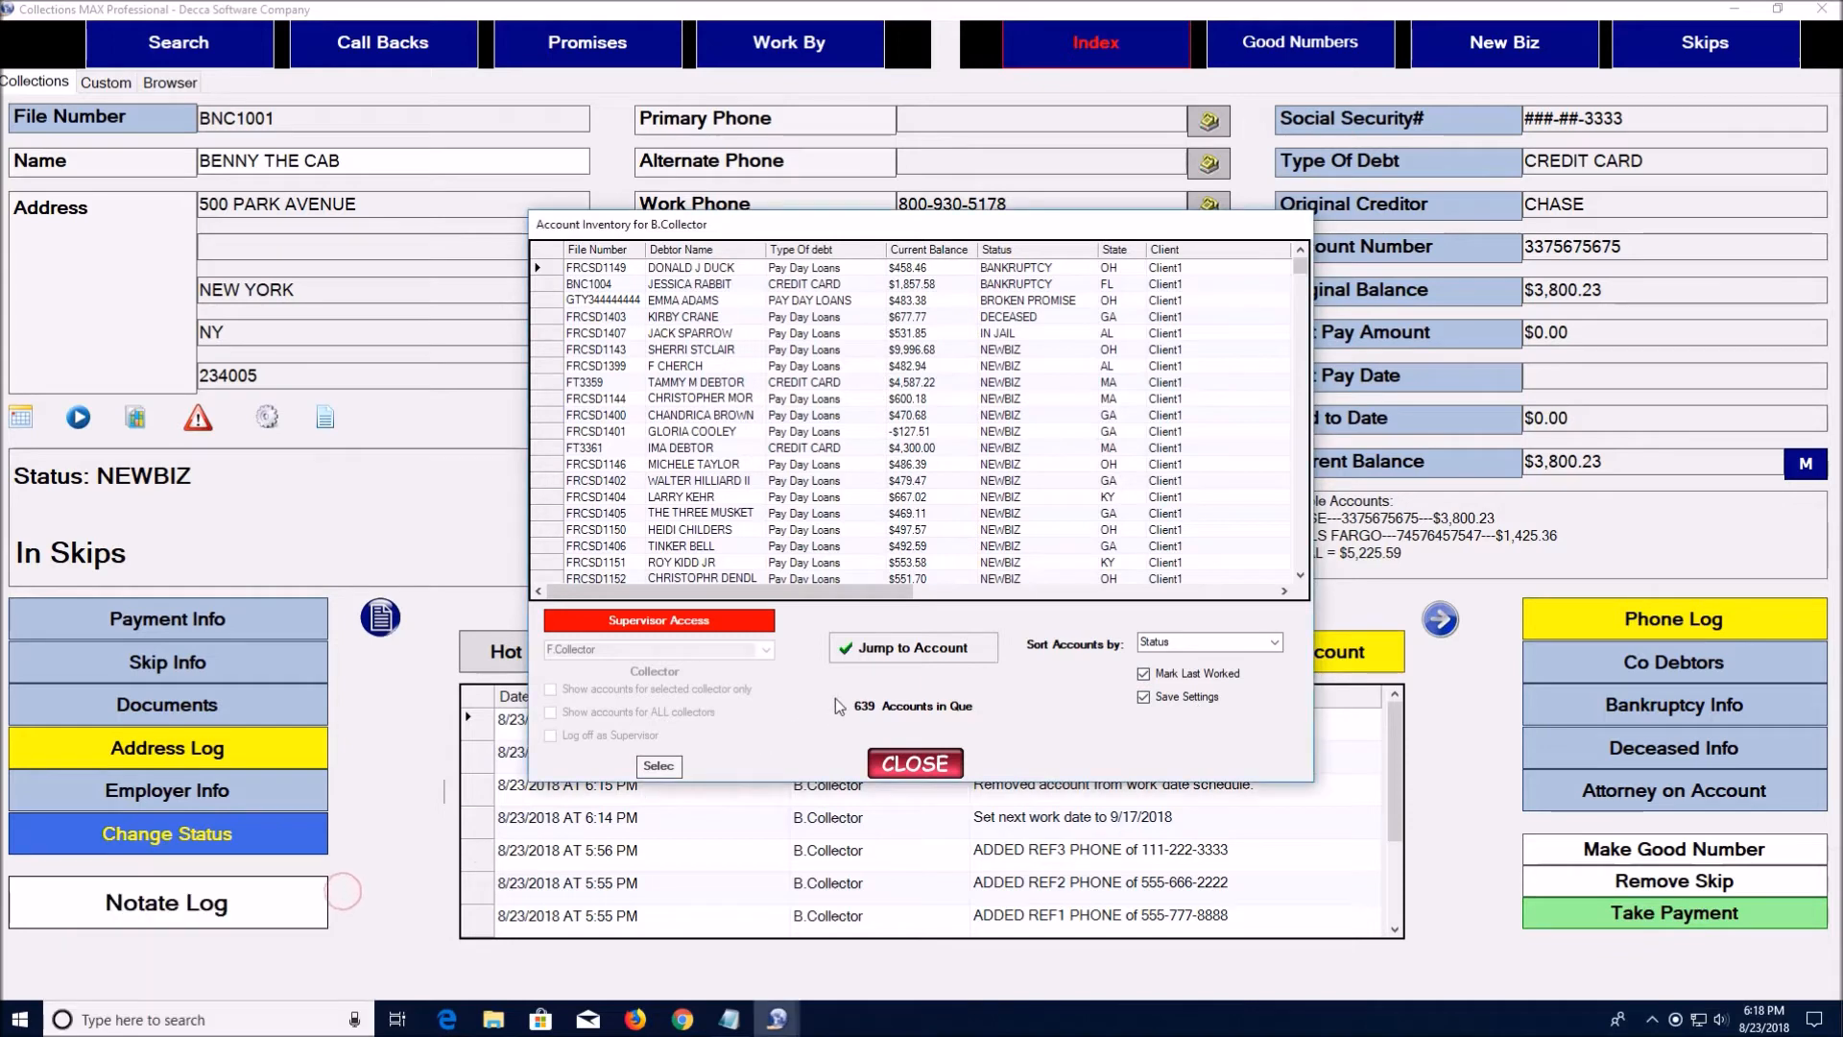
pyautogui.click(550, 272)
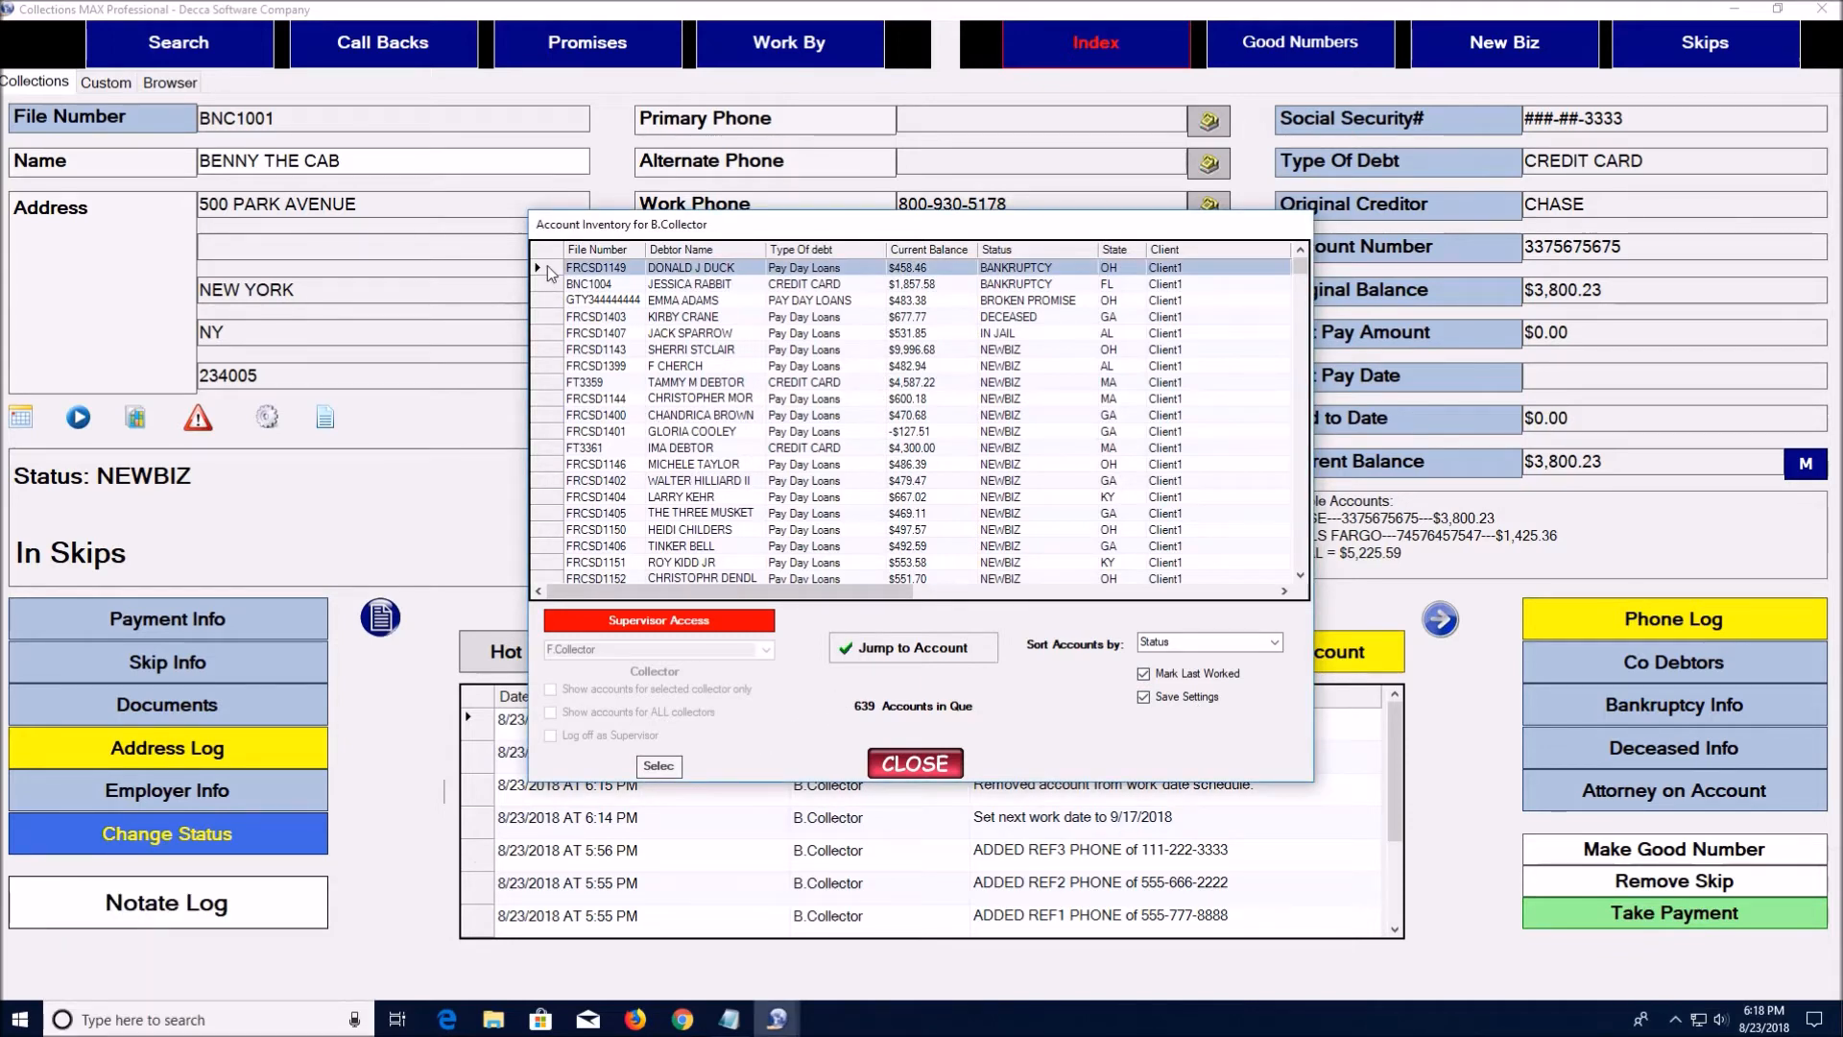
pyautogui.click(910, 659)
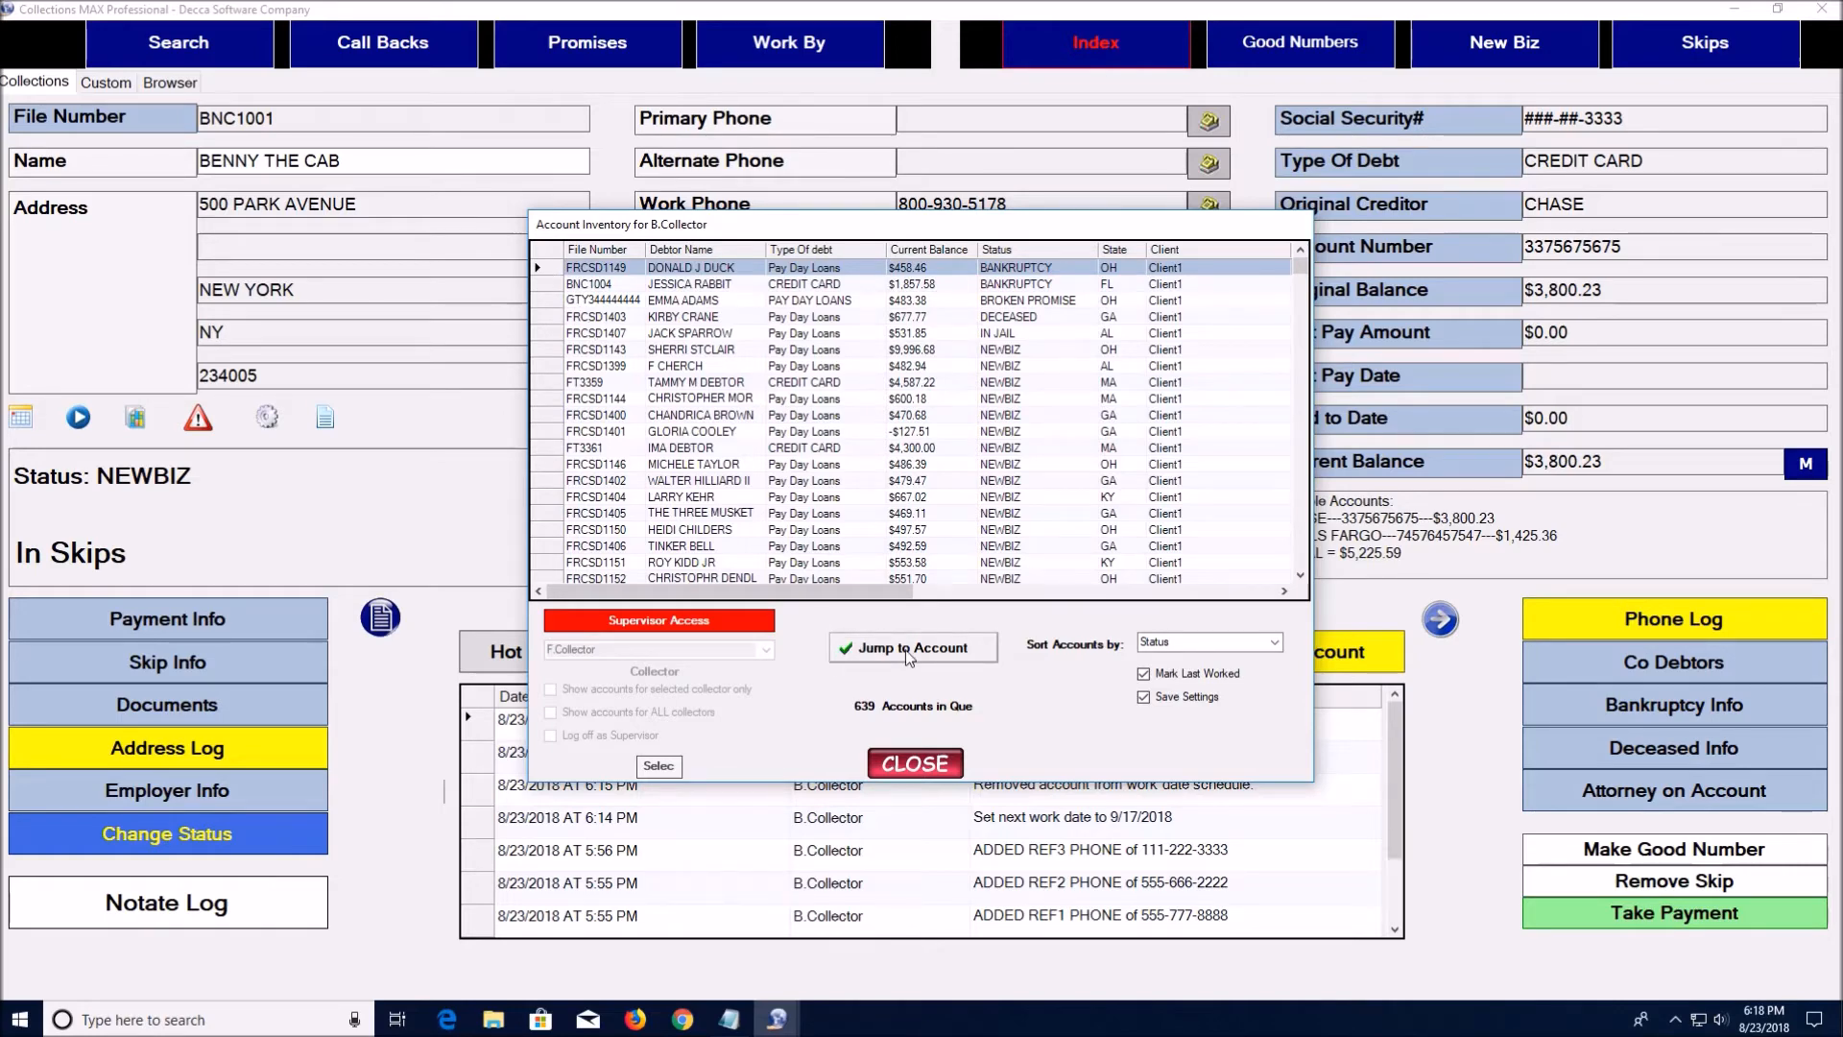
# Jump from the inventory to the bankrupt MACYS credit-card account with a $1,857.58 balance
pyautogui.click(327, 422)
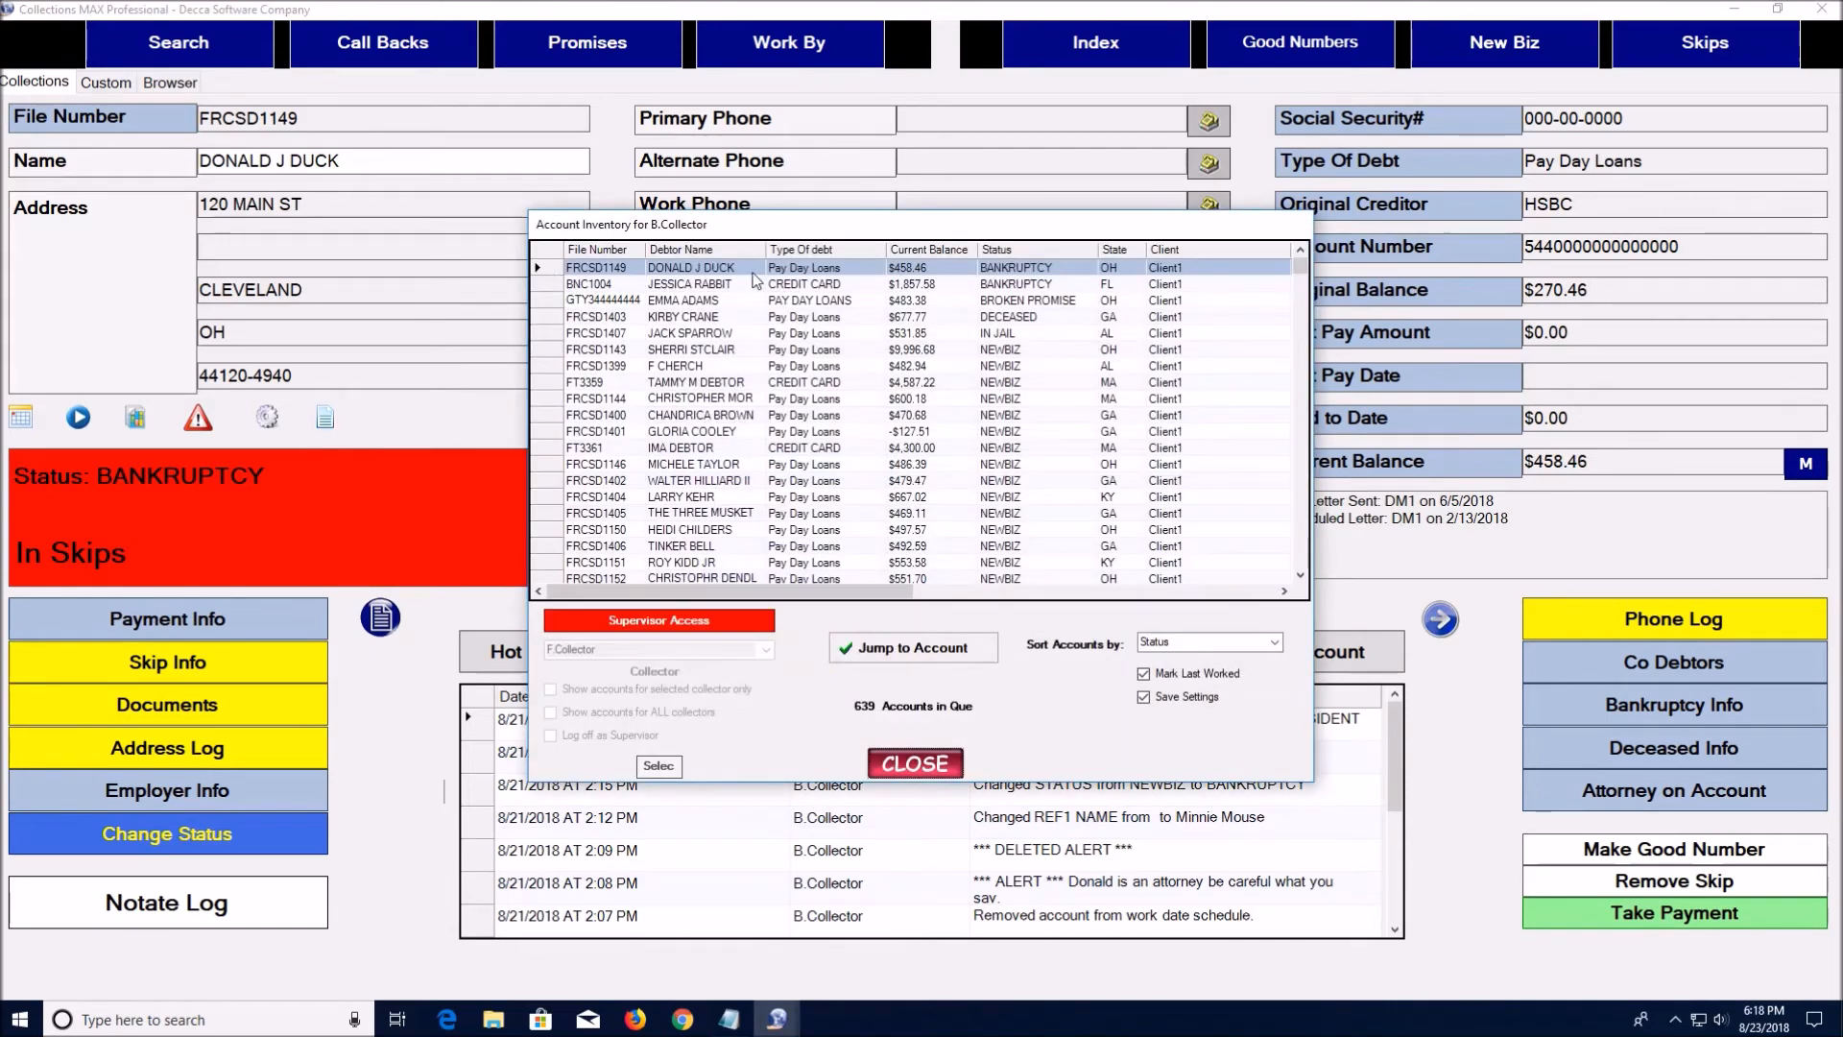
pyautogui.click(558, 285)
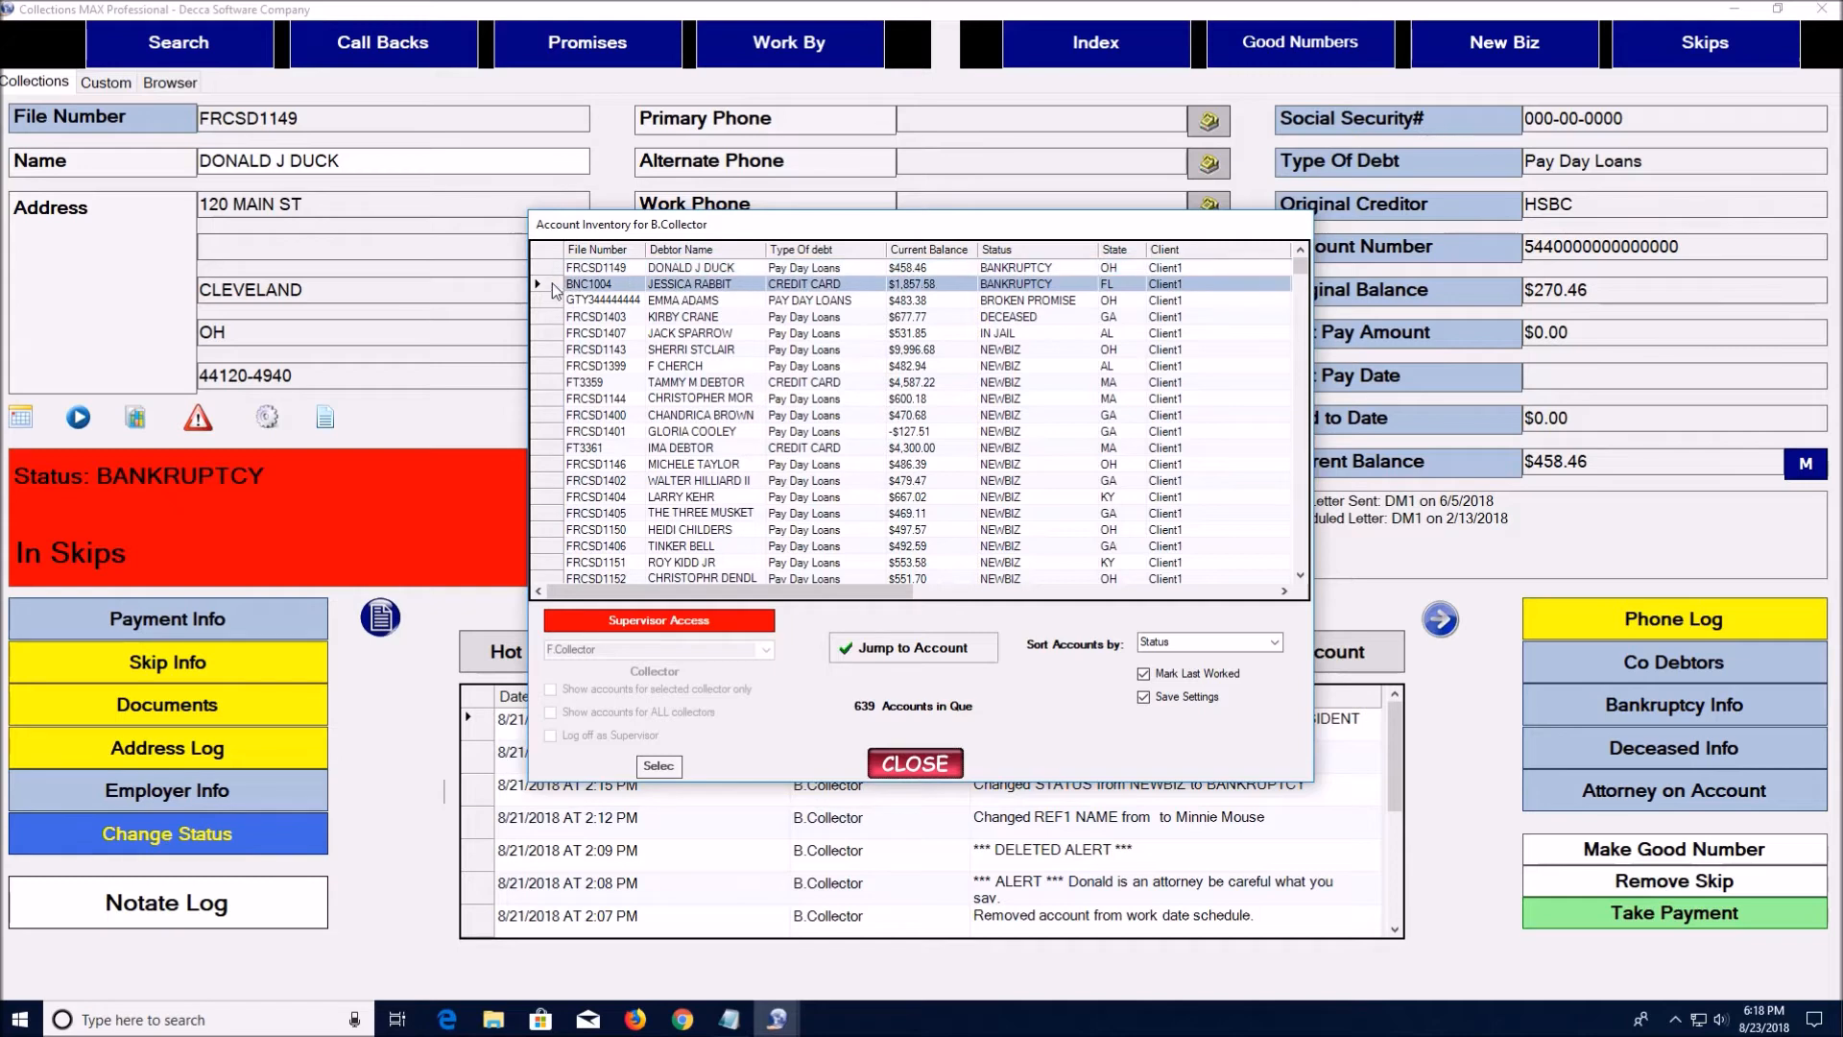
pyautogui.click(908, 650)
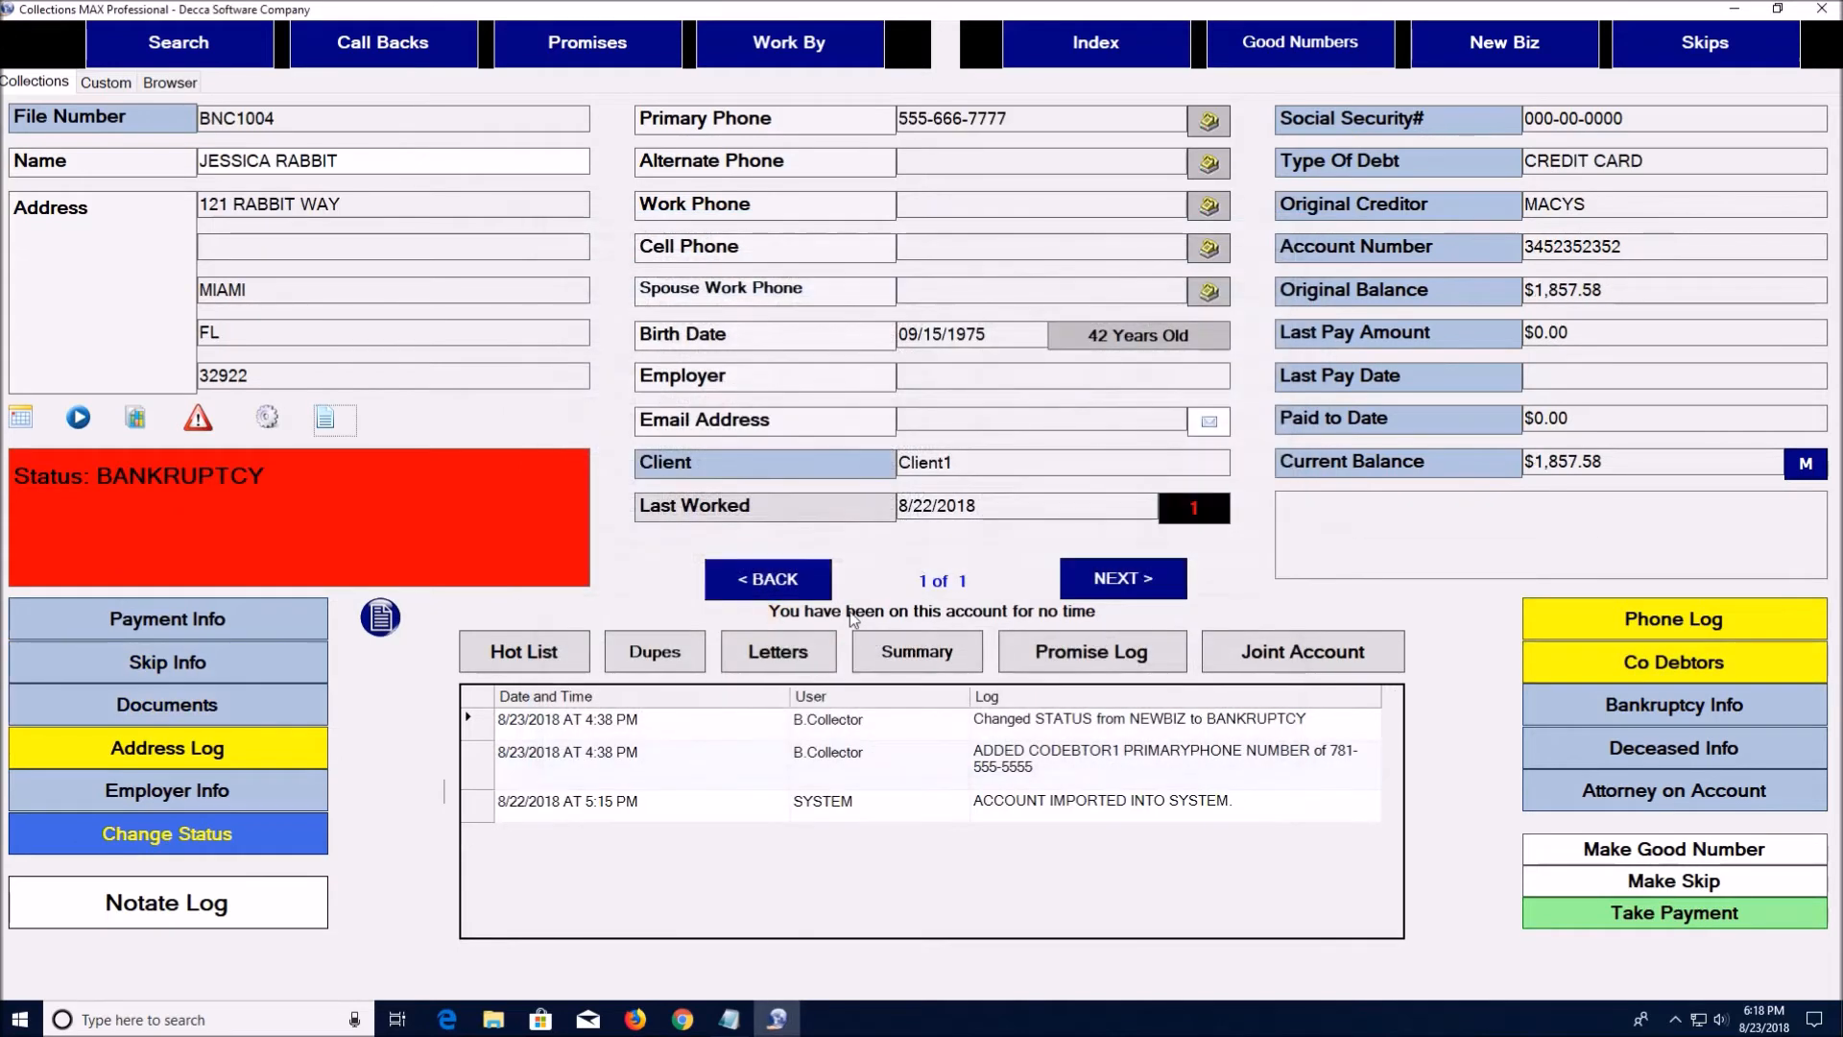
# Sort the account inventory by Last Worked and close it
pyautogui.click(325, 419)
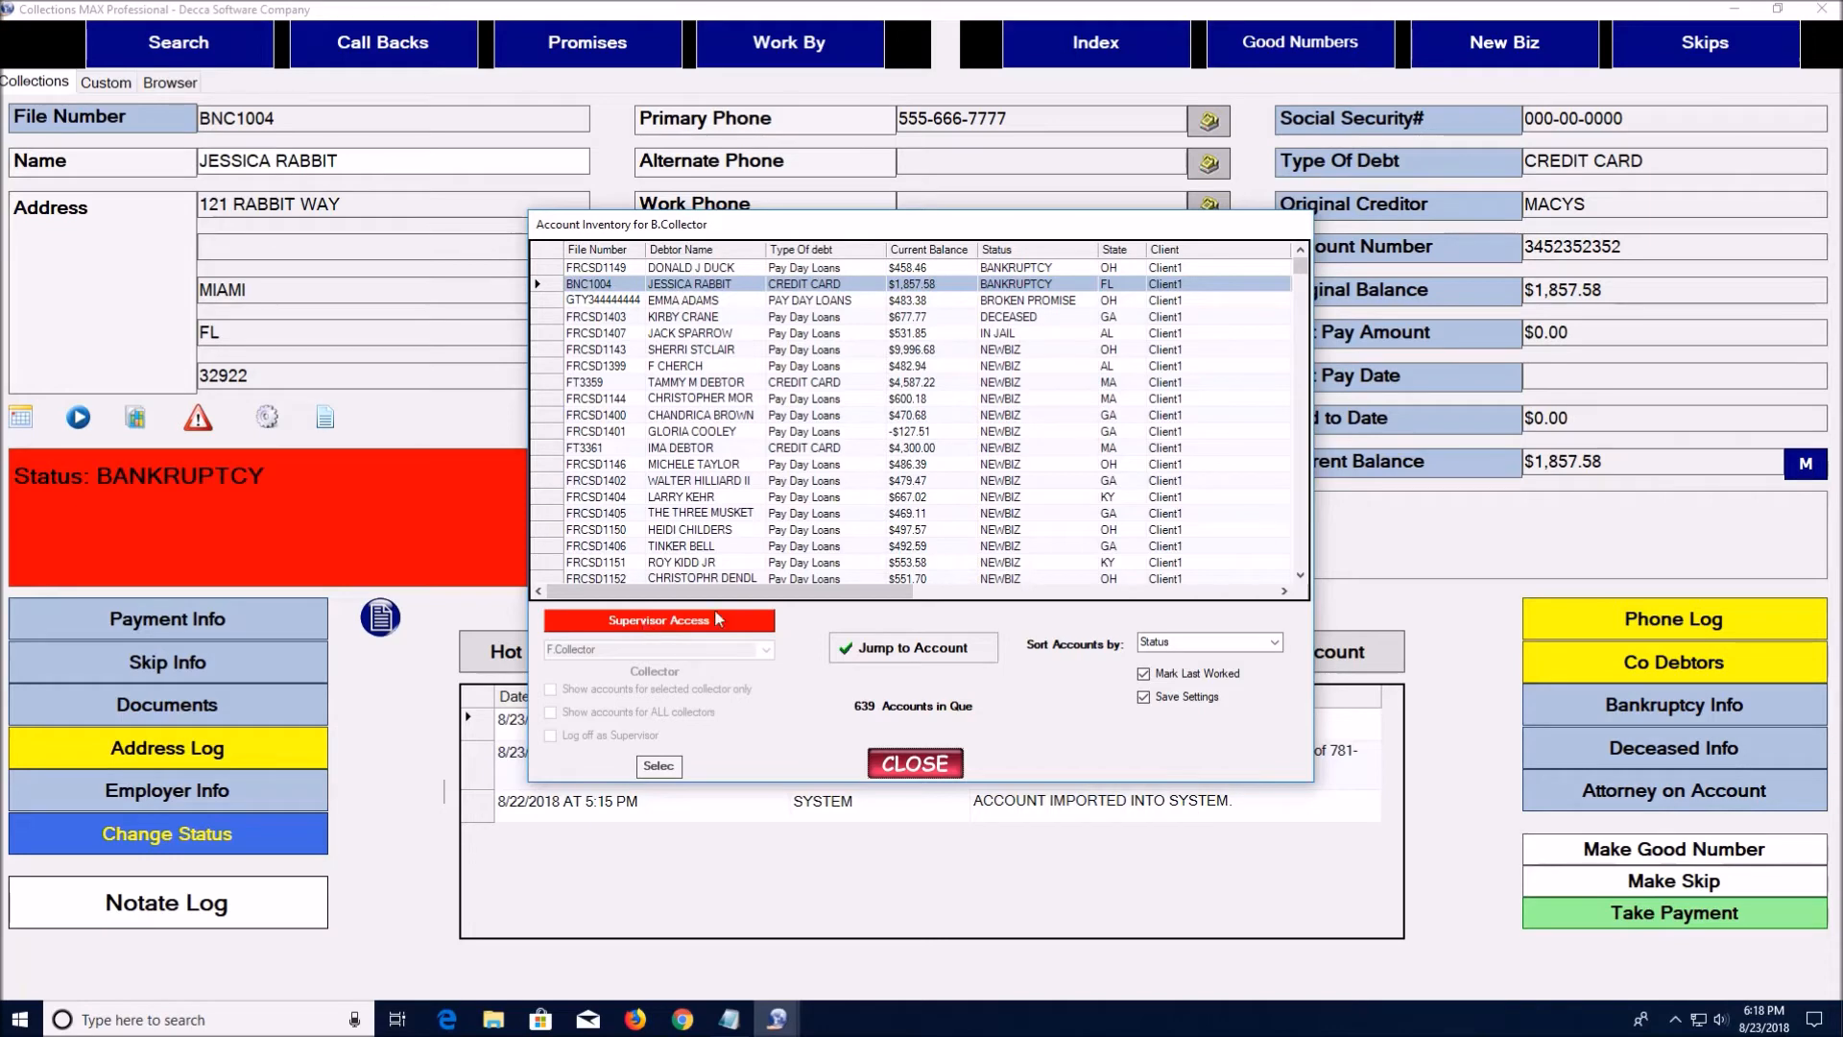
pyautogui.moveTo(1297, 267)
pyautogui.mouseDown()
pyautogui.moveTo(1314, 545)
pyautogui.moveTo(1311, 261)
pyautogui.mouseUp()
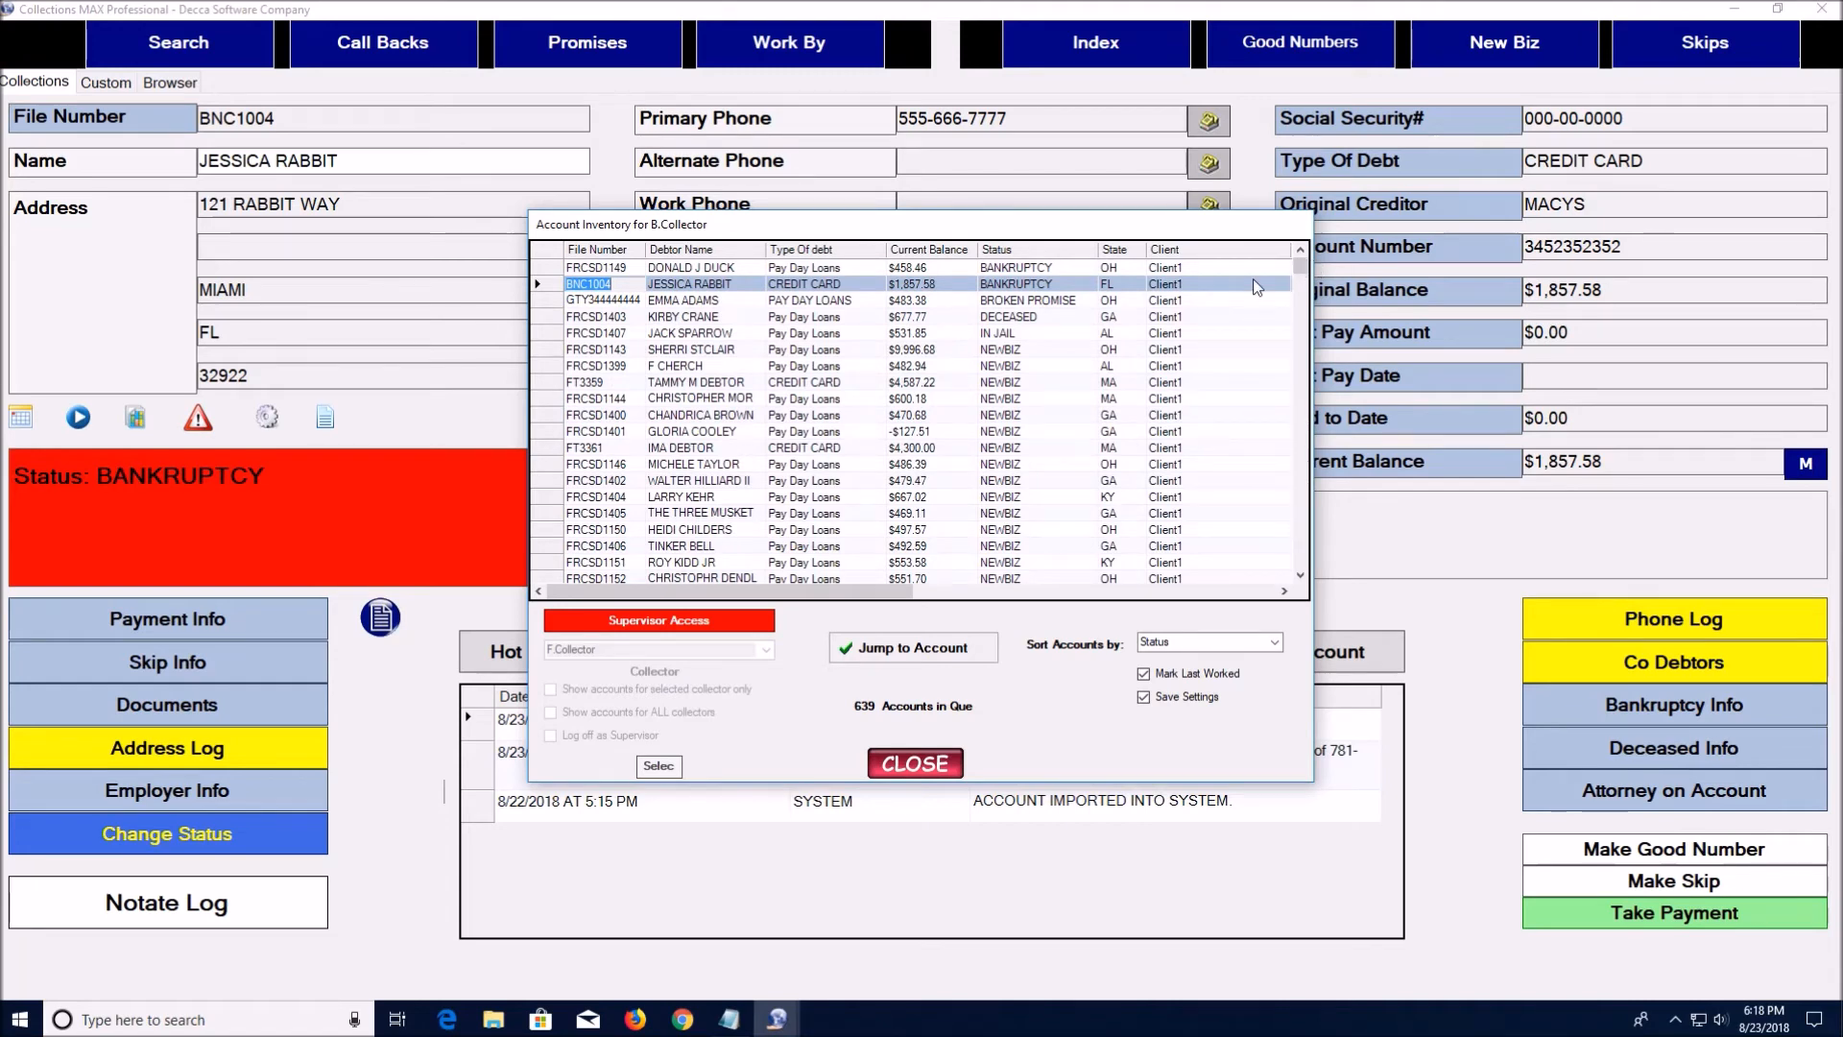
pyautogui.click(1276, 643)
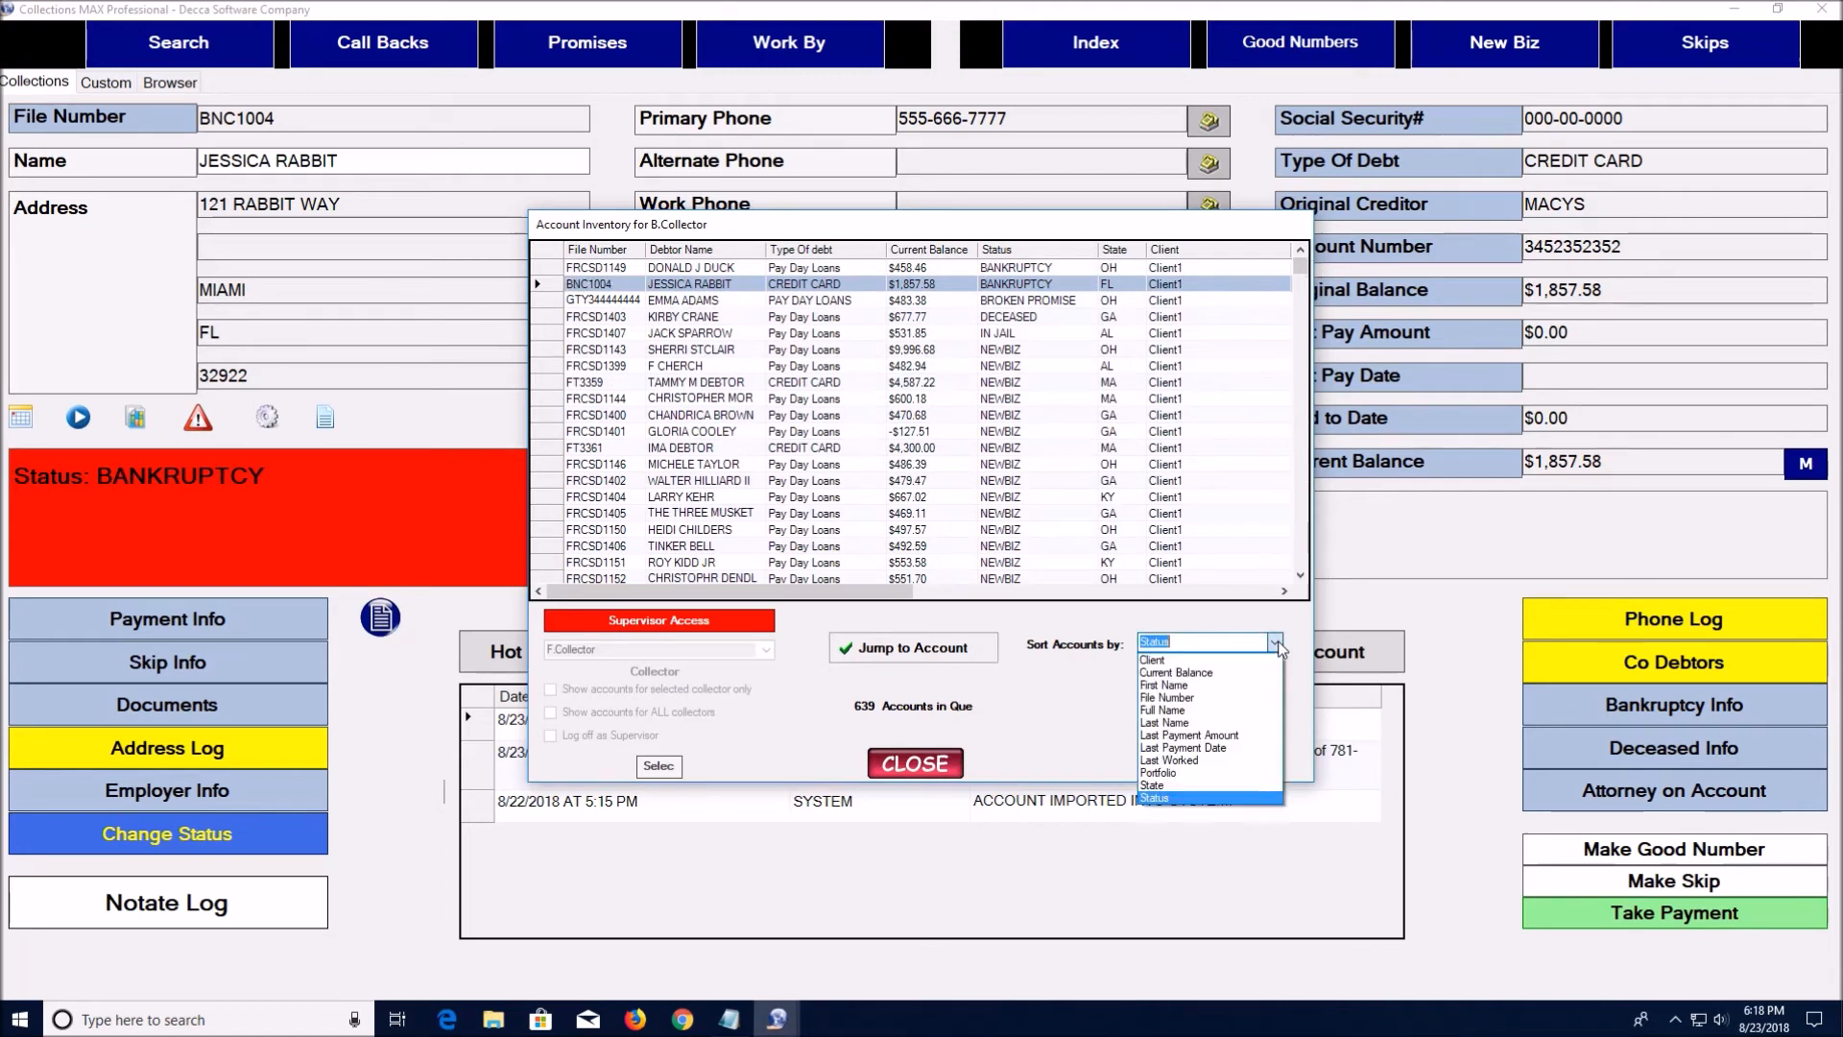
pyautogui.click(1250, 759)
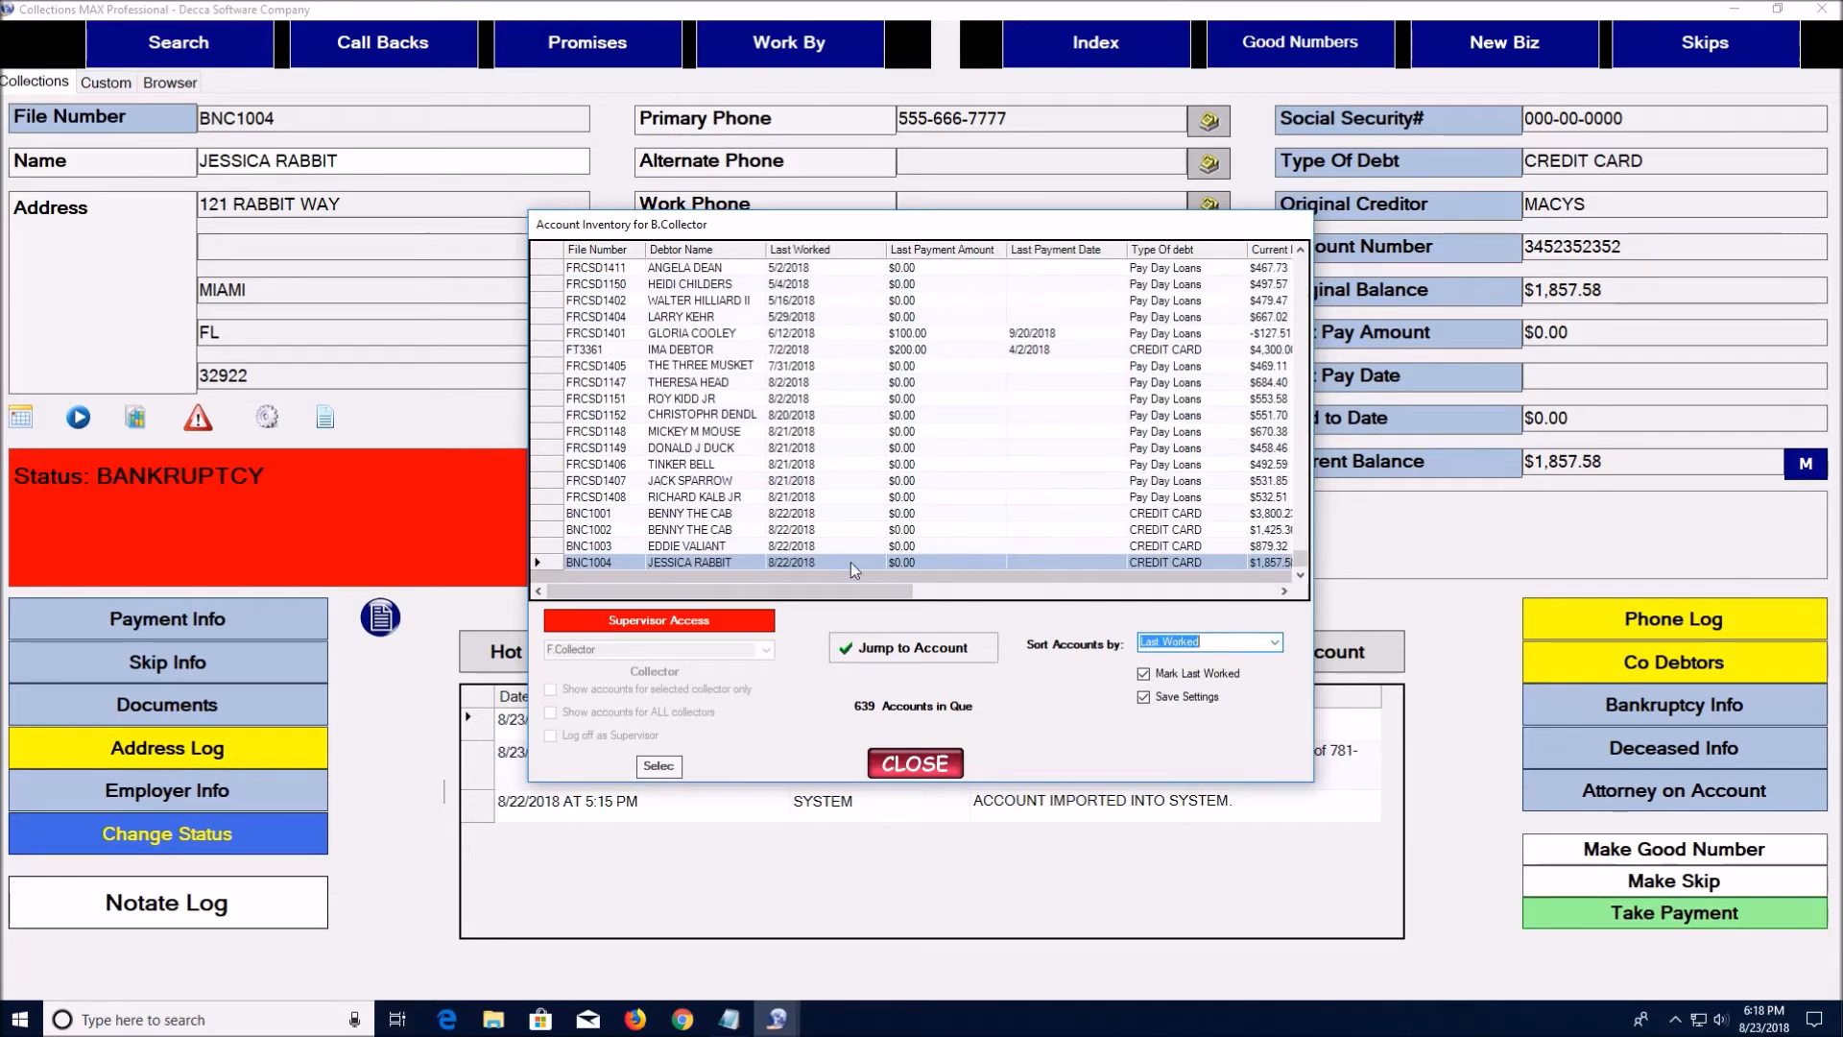
pyautogui.moveTo(824, 591)
pyautogui.mouseDown()
pyautogui.moveTo(1015, 611)
pyautogui.moveTo(822, 614)
pyautogui.mouseUp()
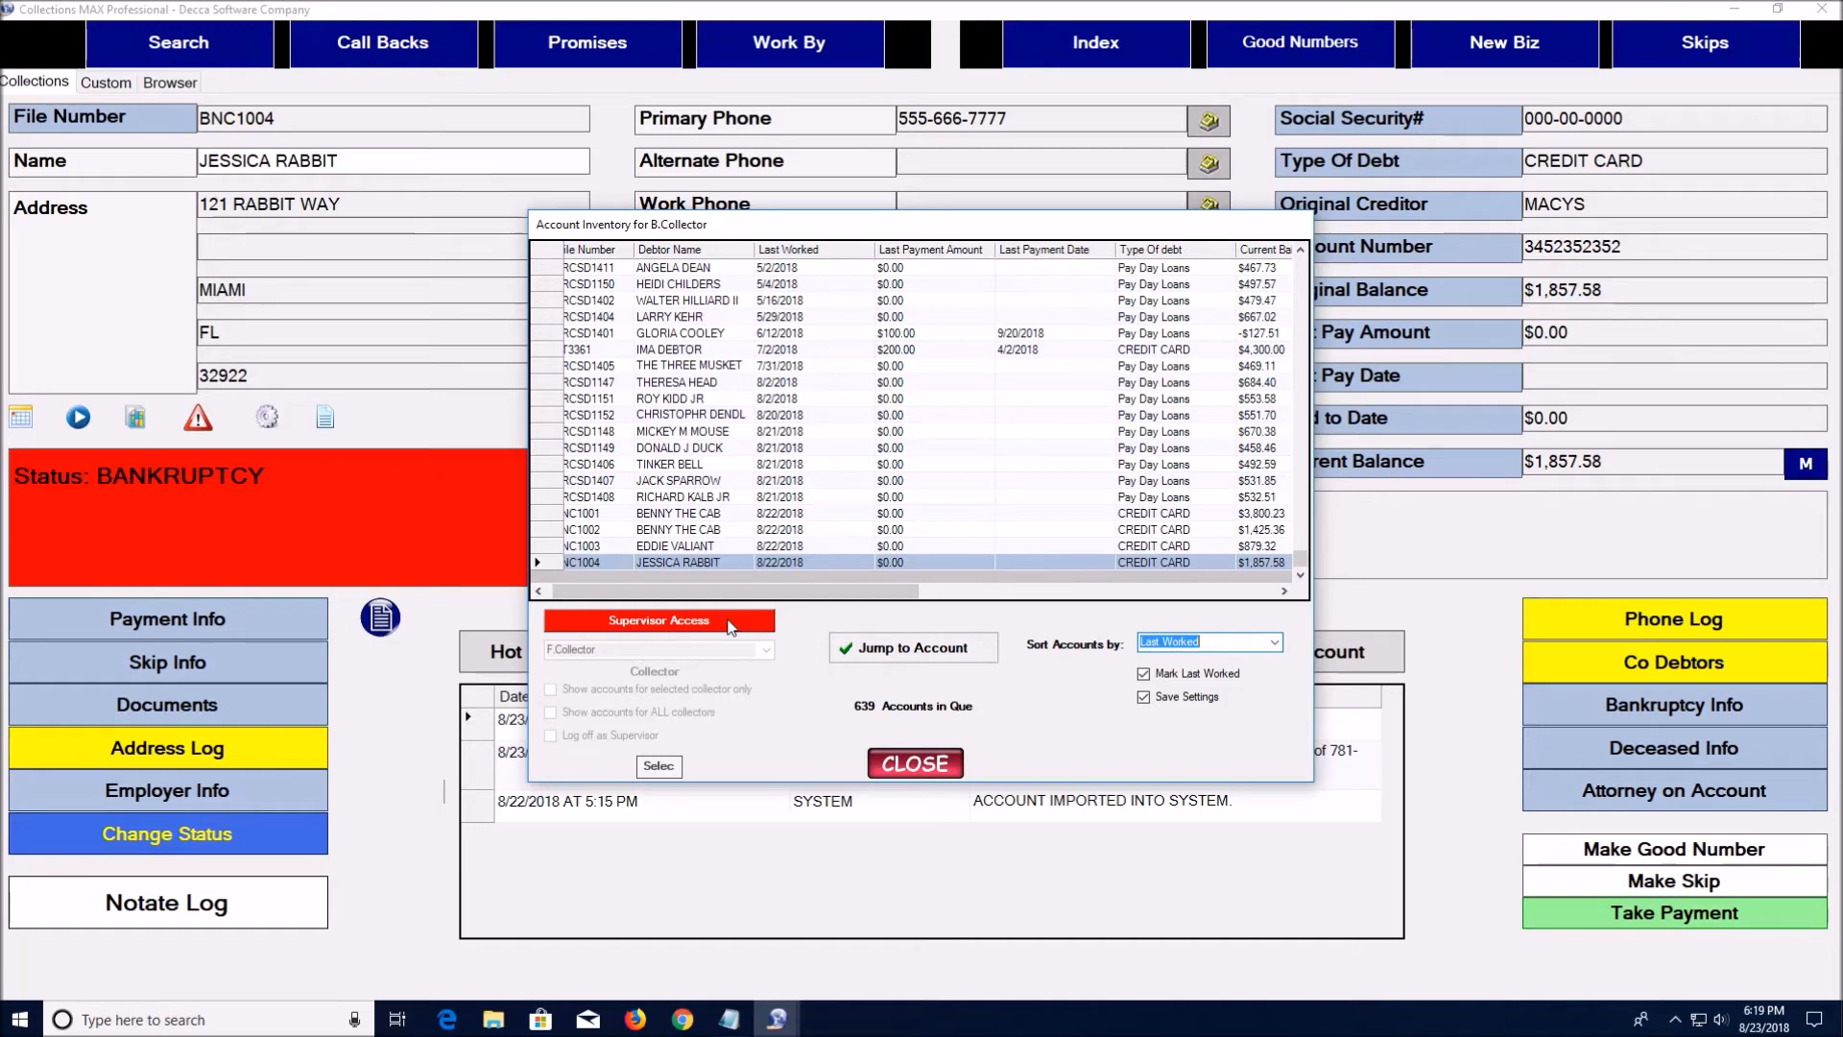
pyautogui.click(933, 767)
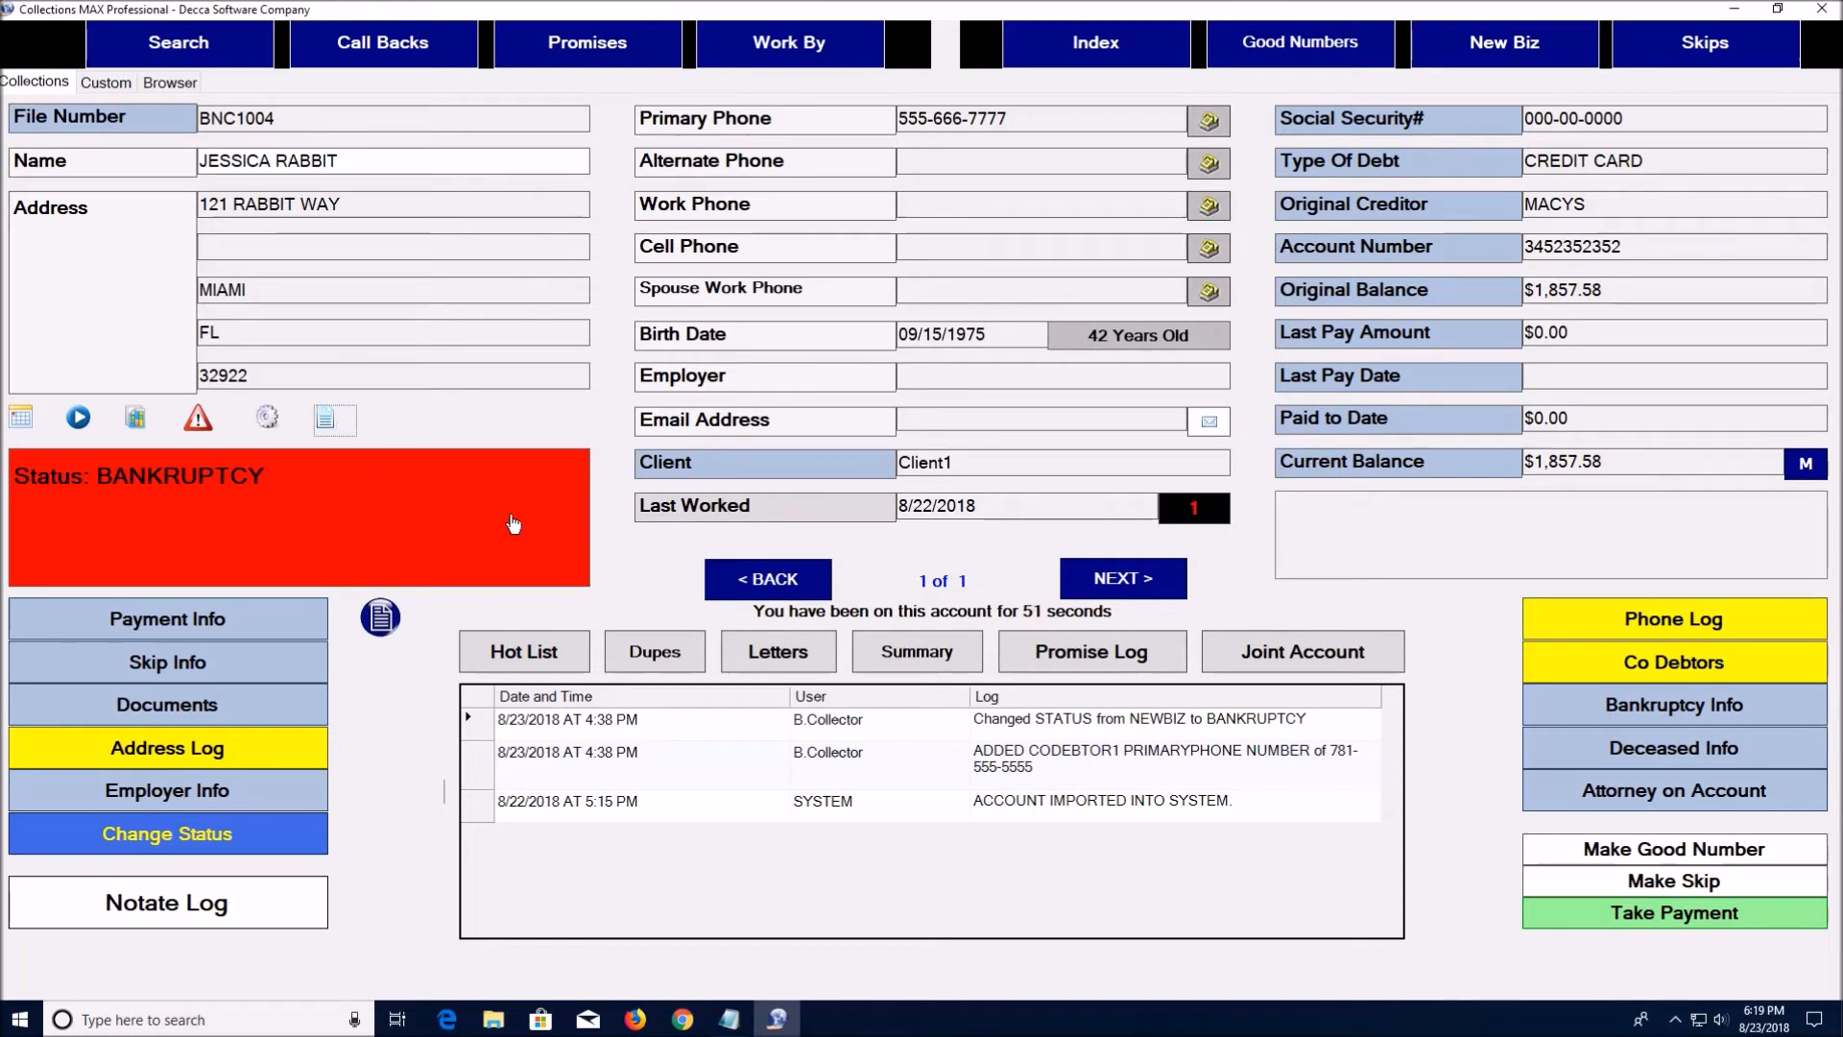
# Filter the payment log to the last 180 days, showing POSTED then DECLINED payments, with Save Settings on
pyautogui.click(383, 619)
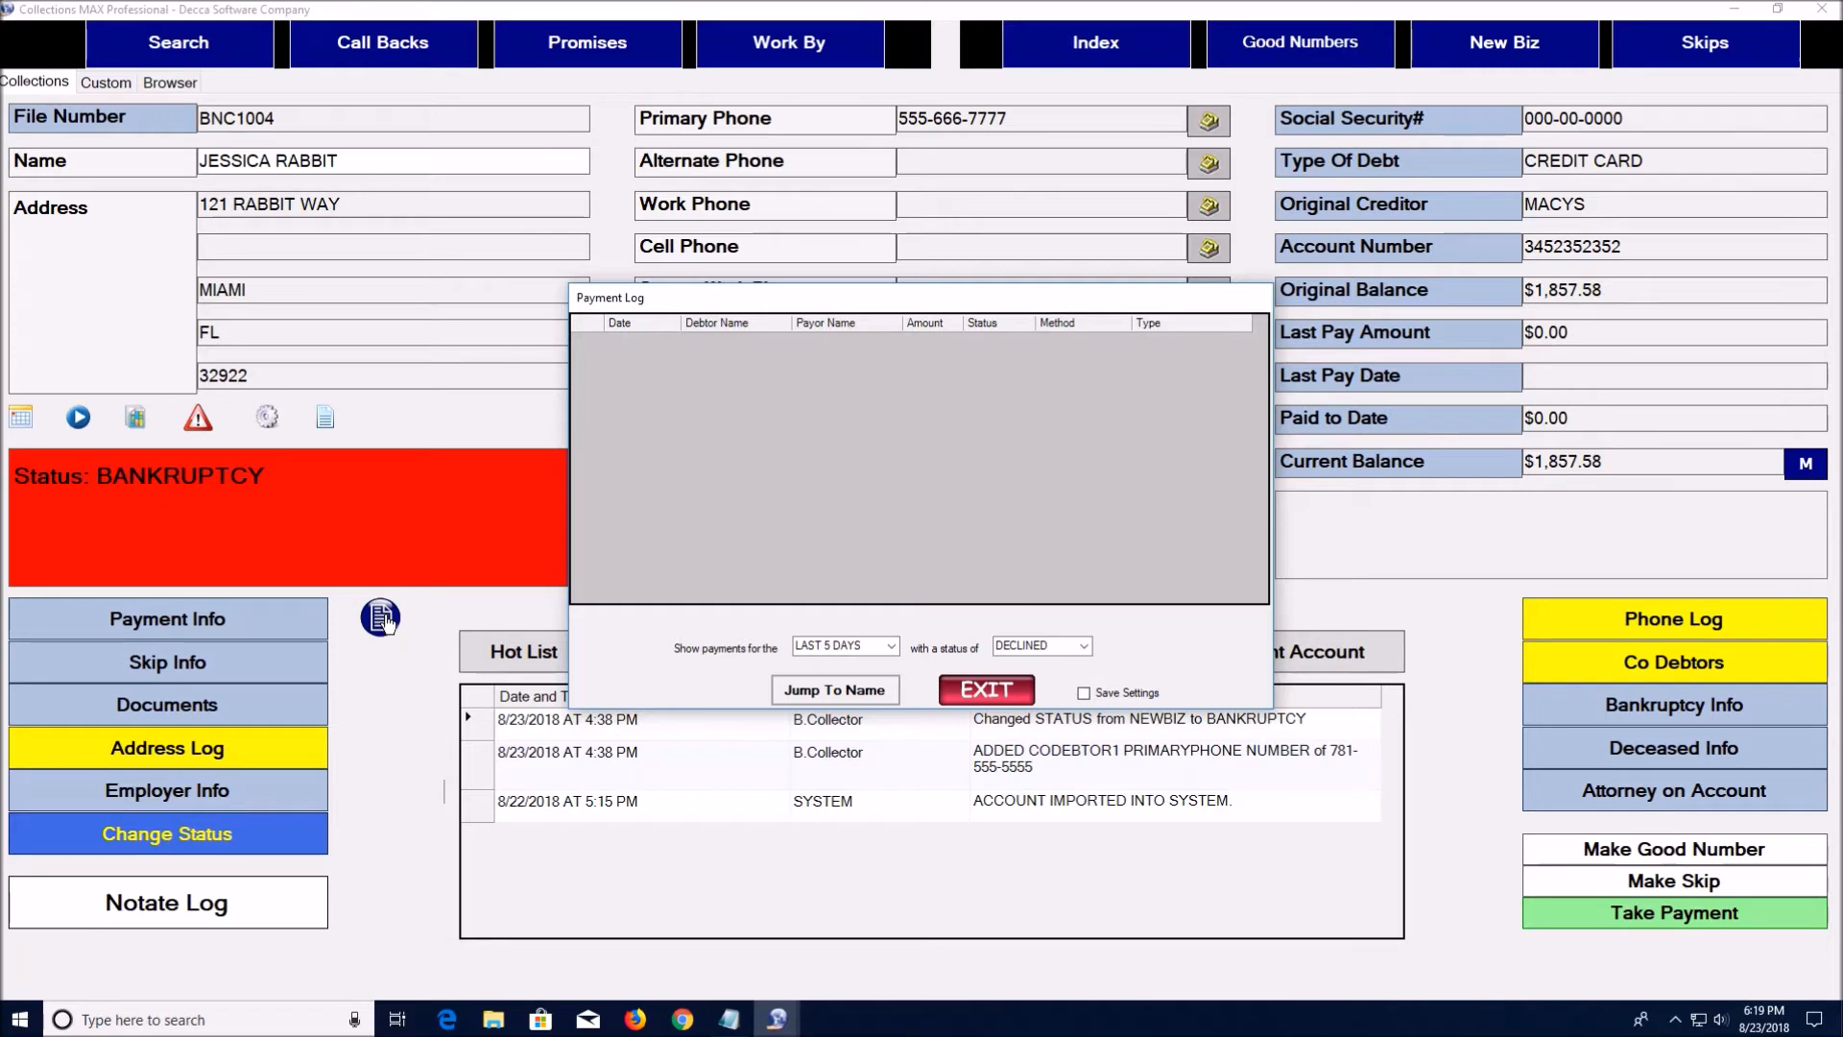
pyautogui.click(892, 648)
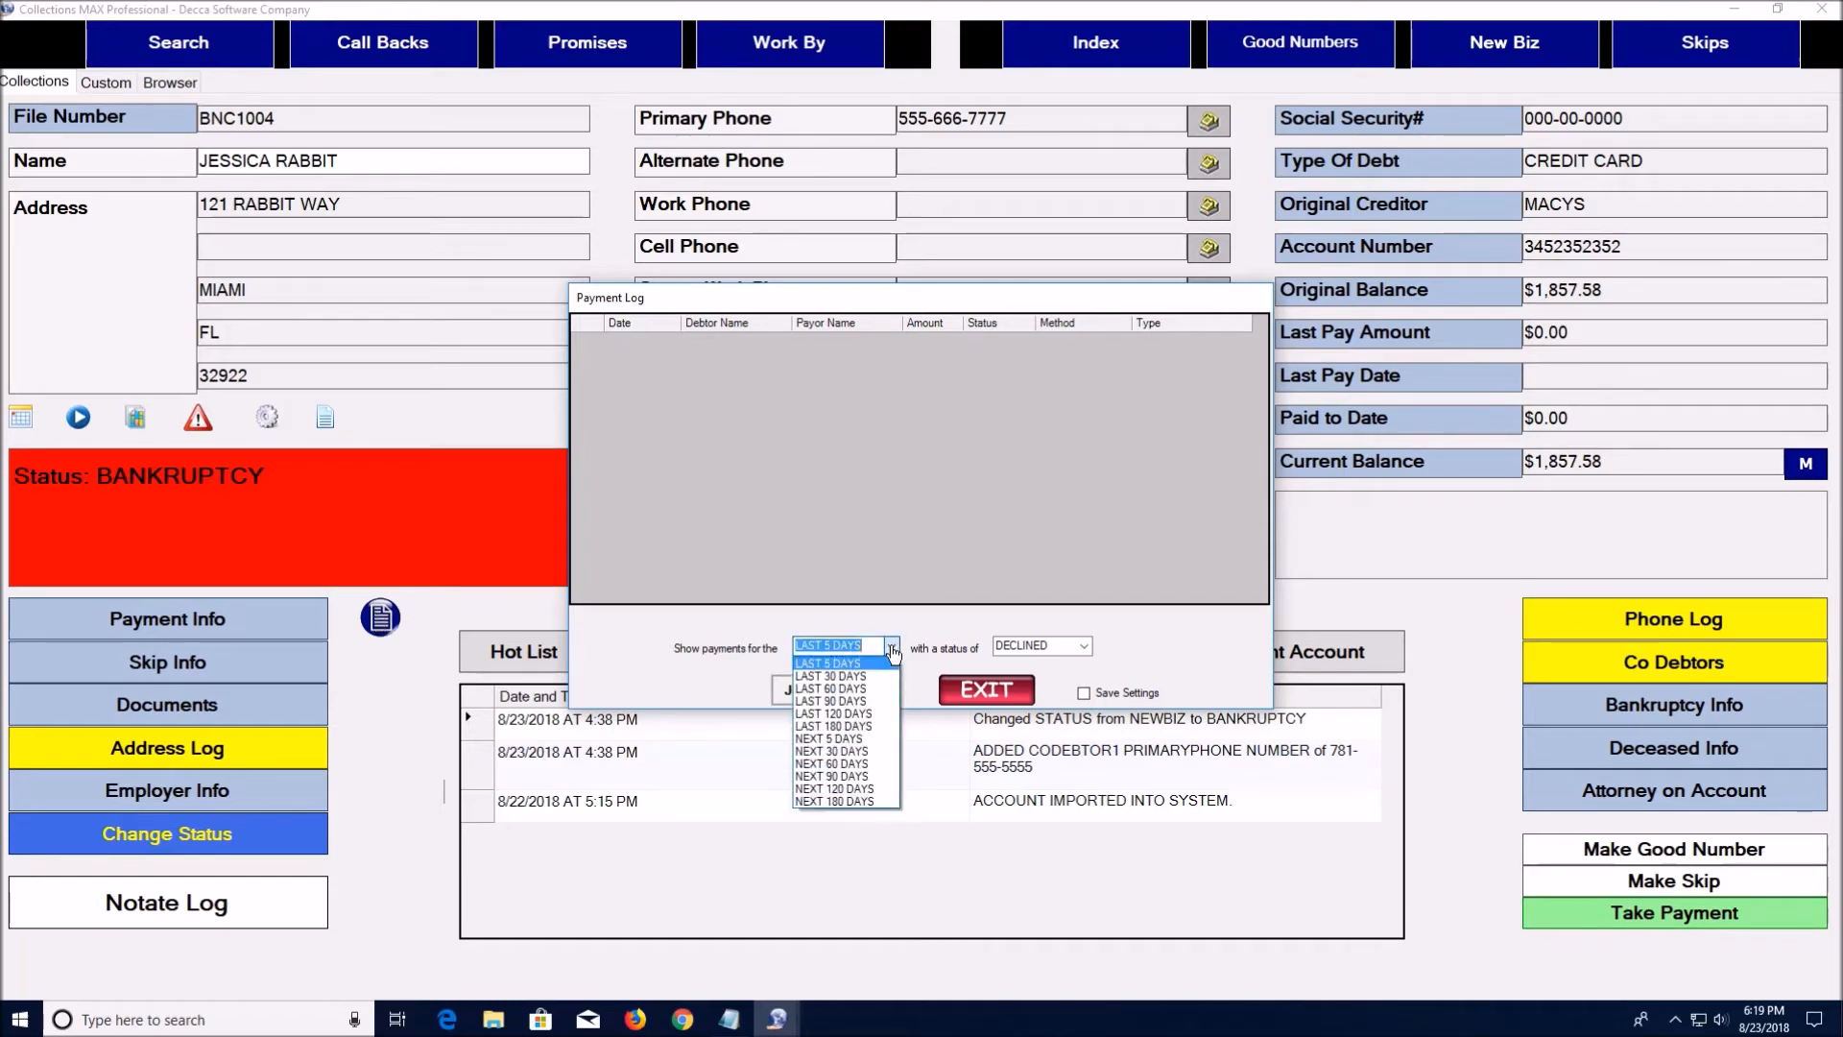
pyautogui.click(866, 728)
pyautogui.click(1083, 647)
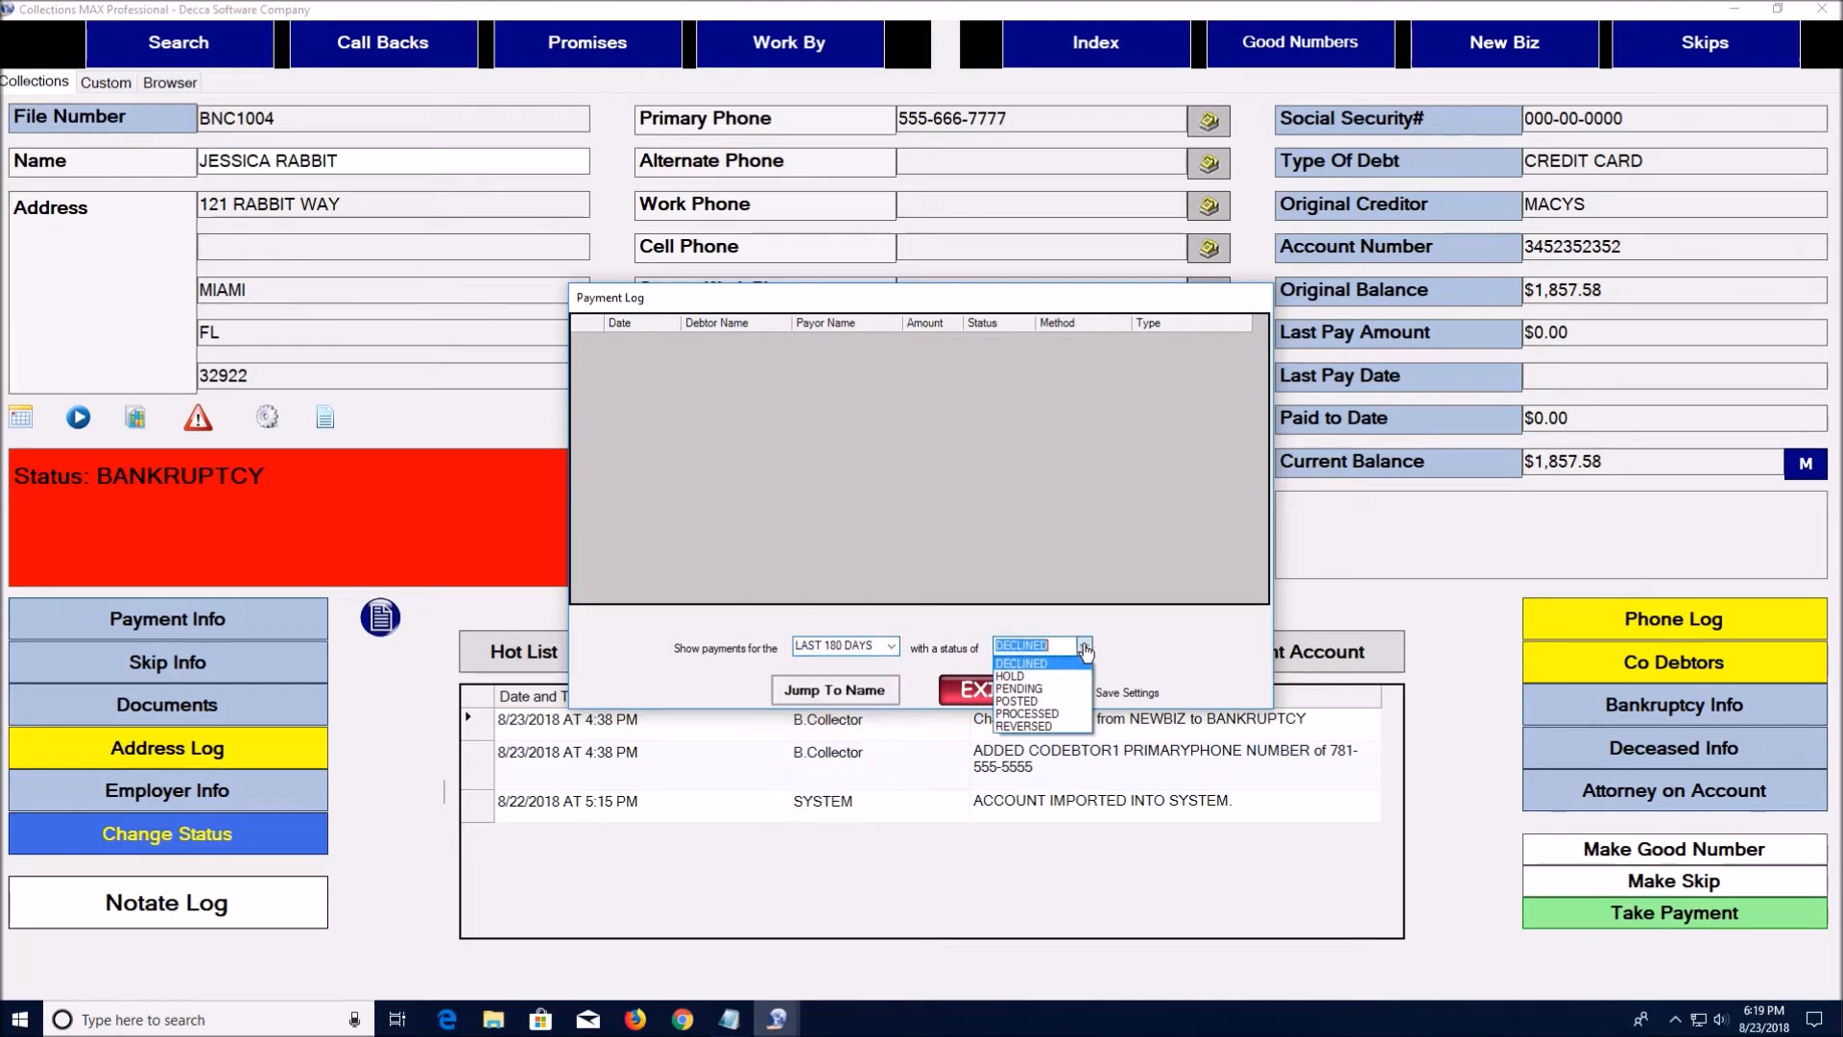
pyautogui.click(1061, 701)
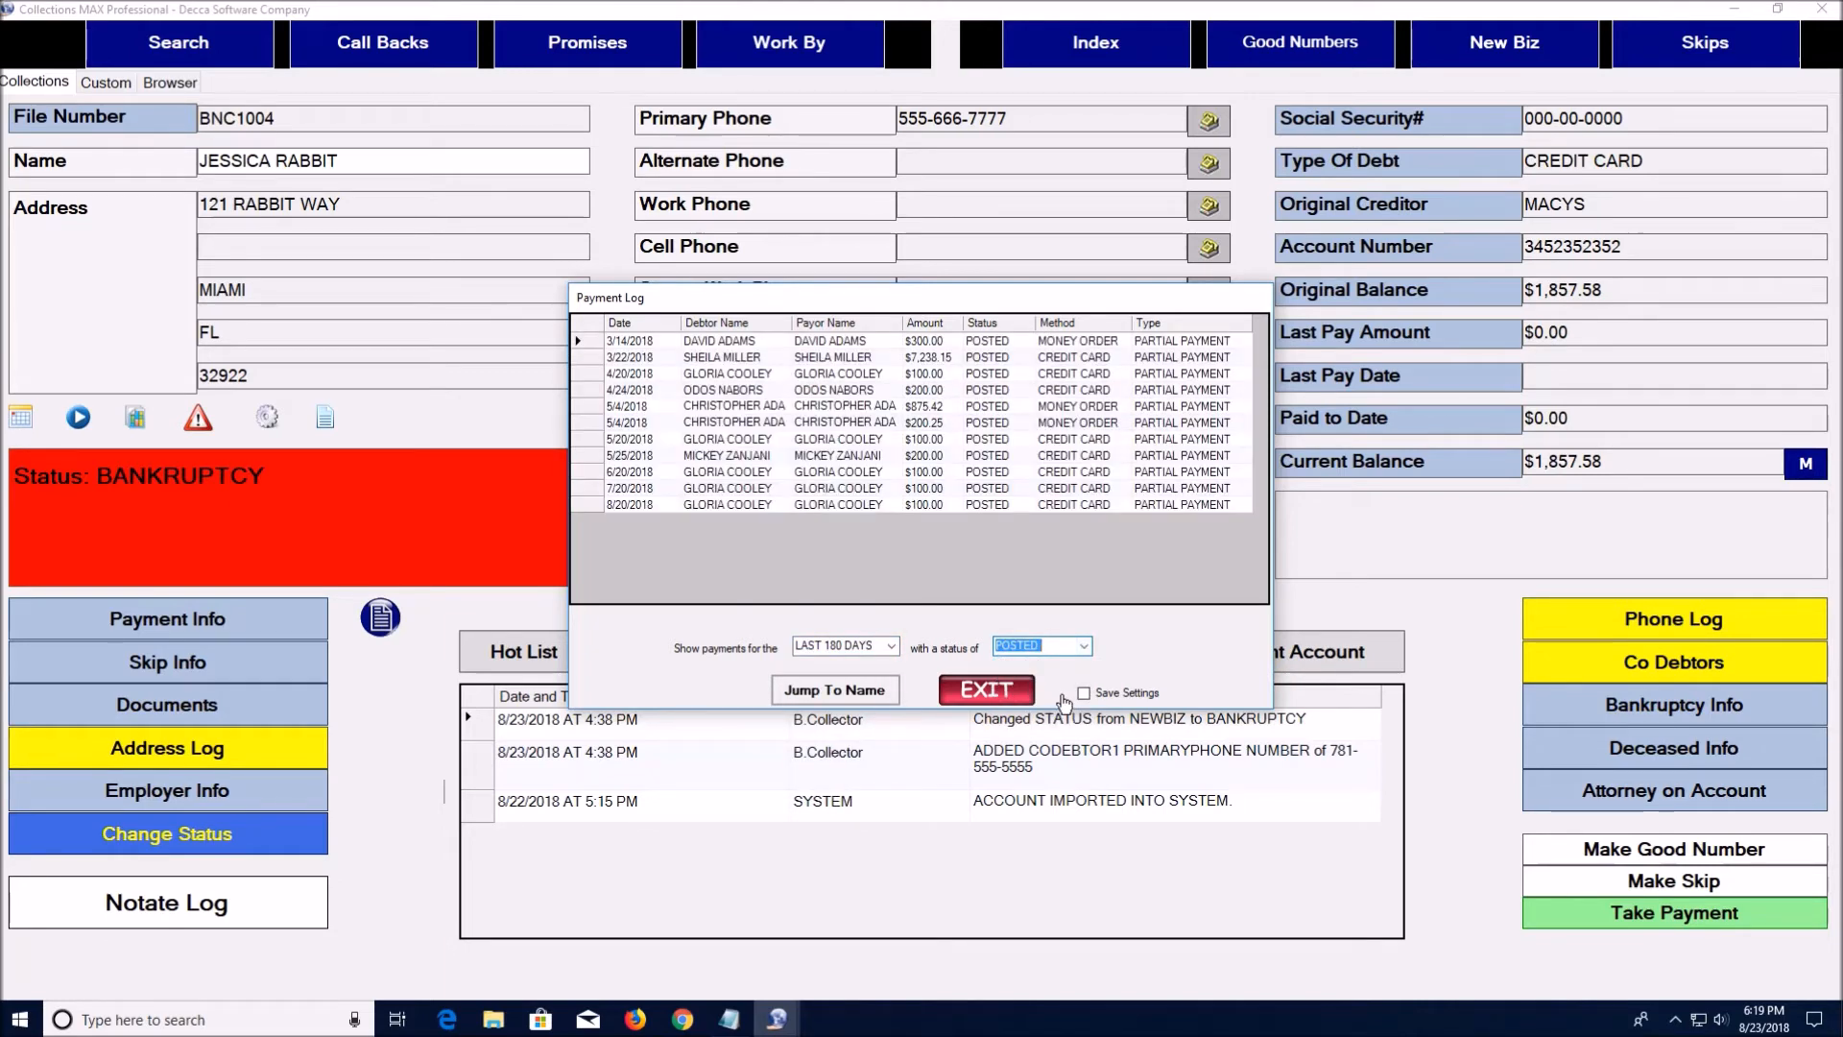
pyautogui.click(1084, 695)
pyautogui.click(1084, 646)
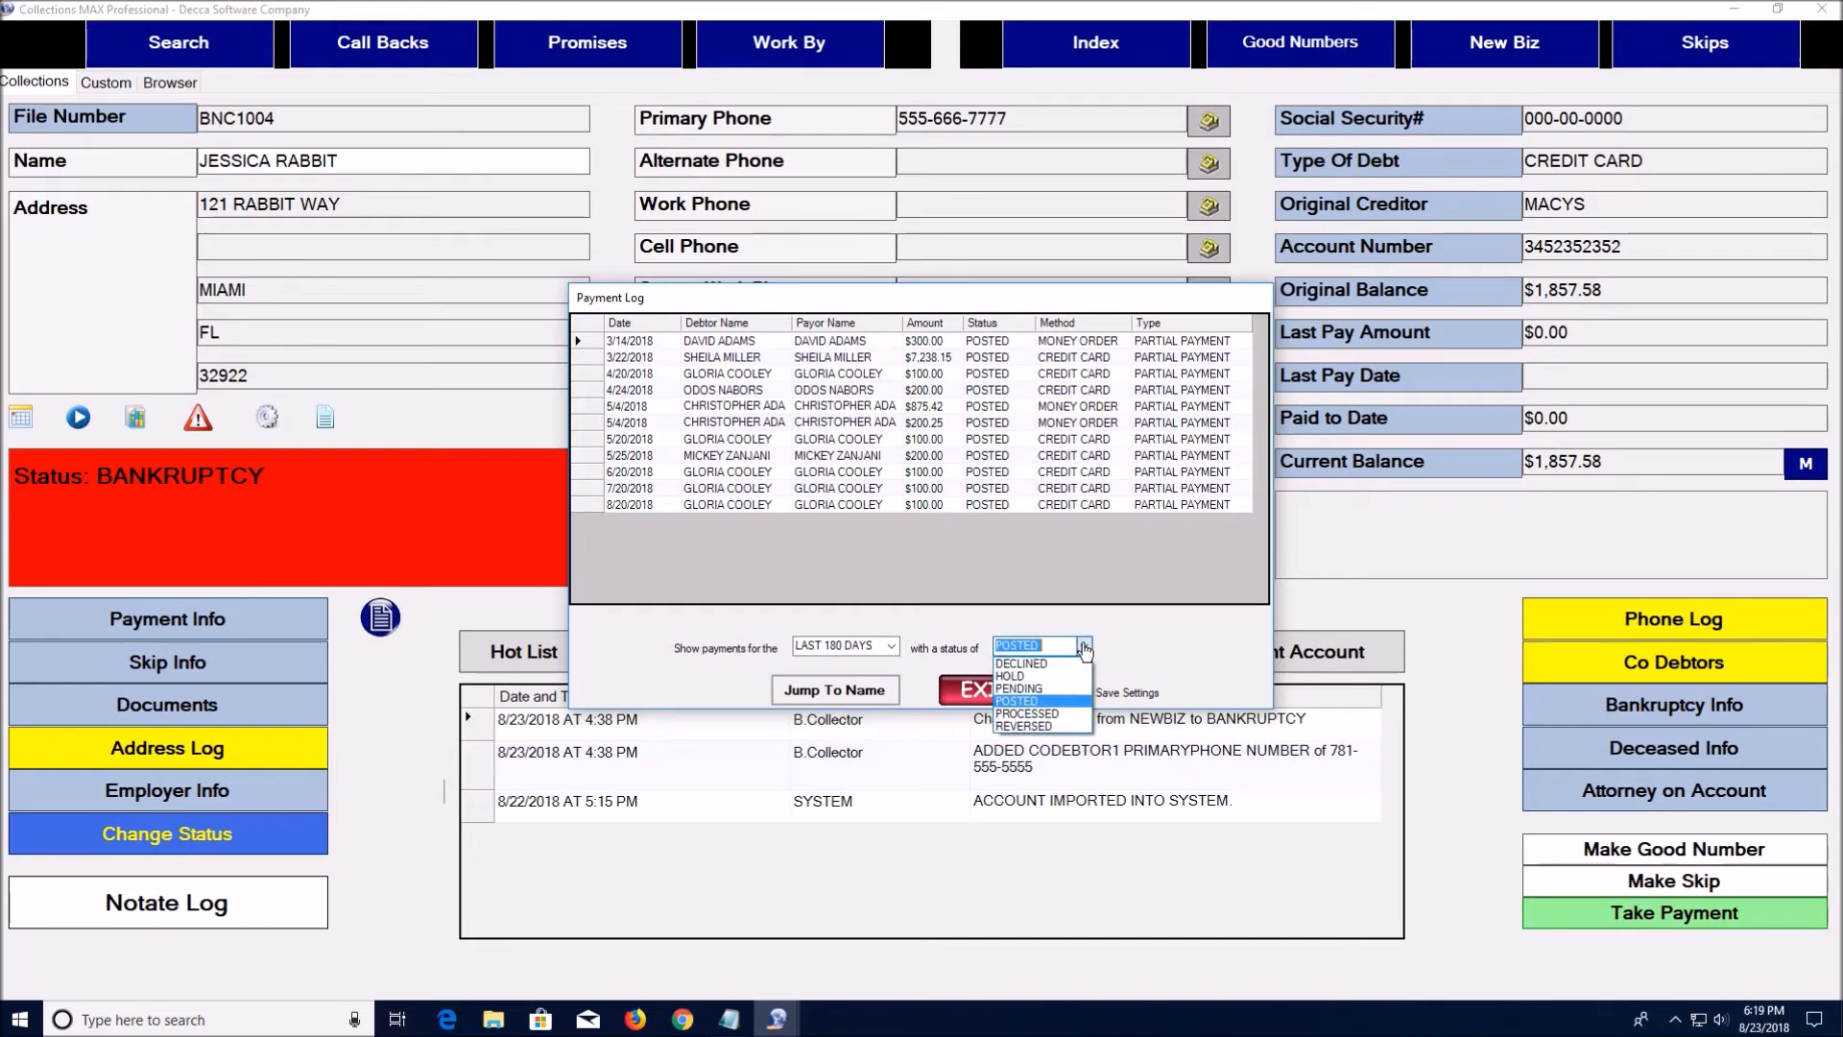
pyautogui.click(1070, 667)
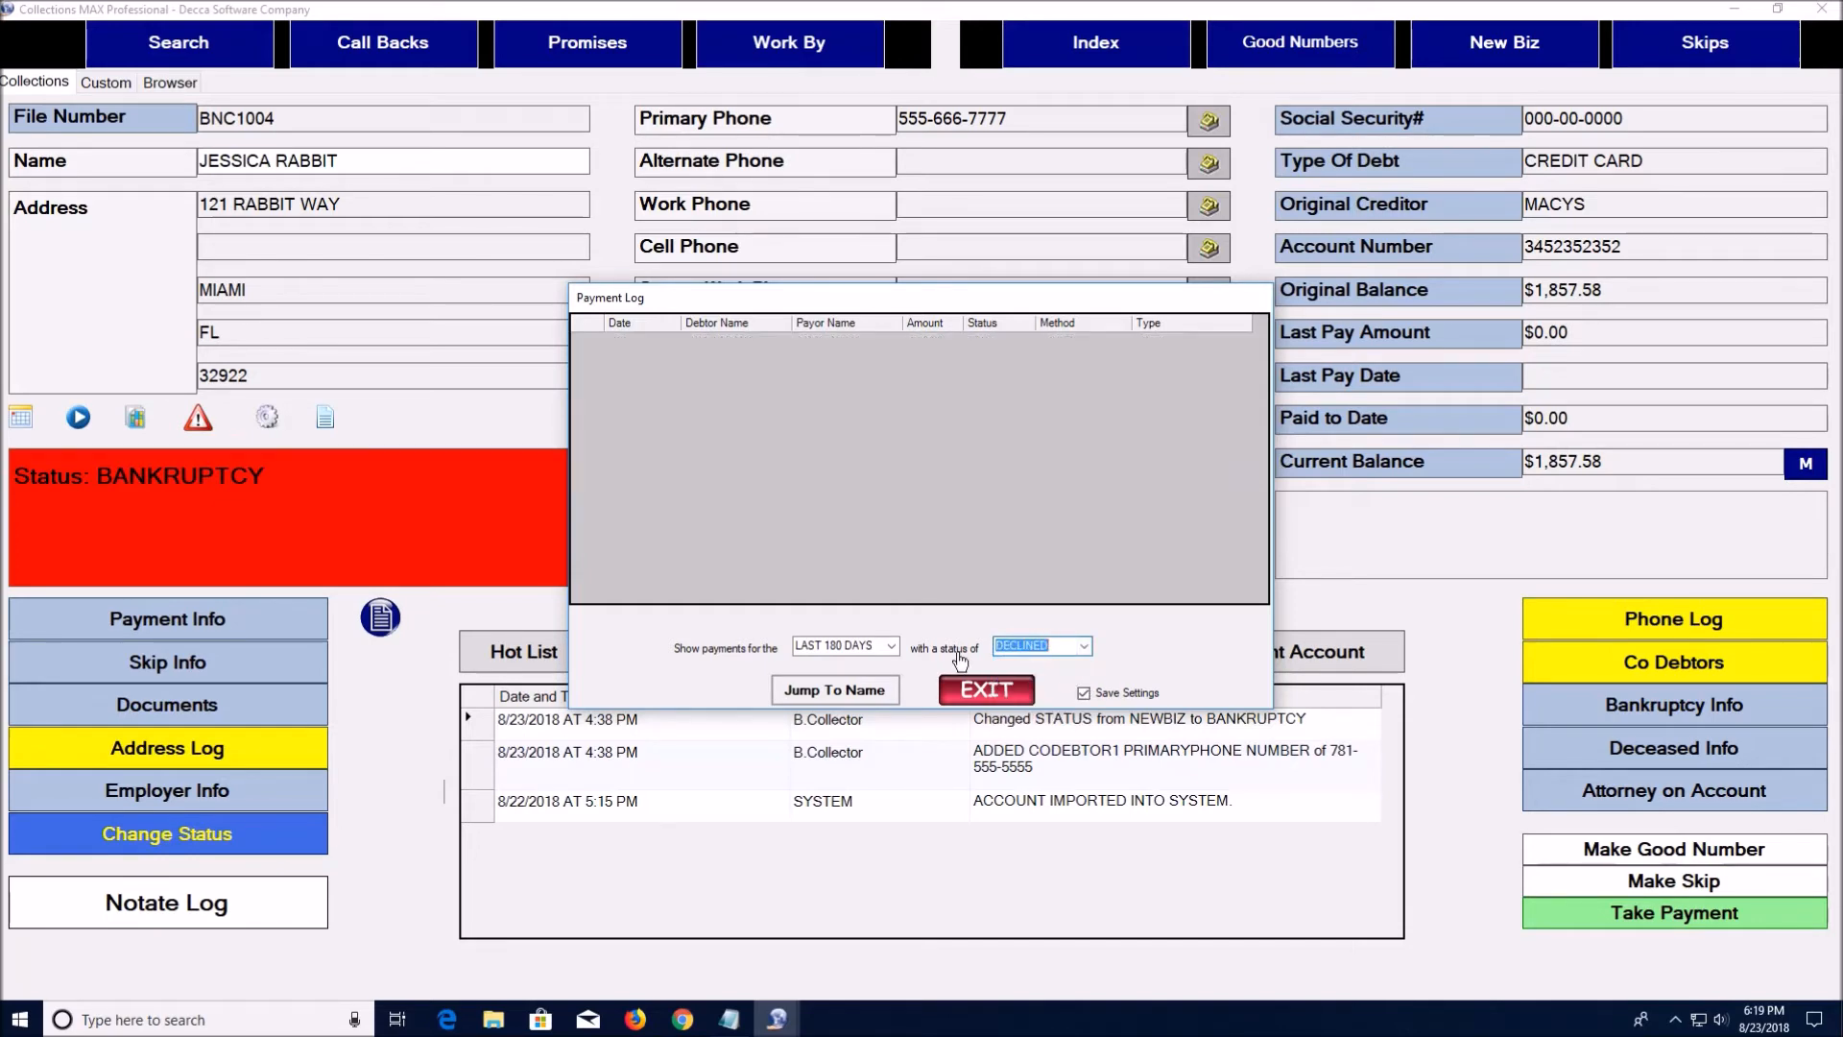
# Switch the filter to PENDING payments in the next 180 days and exit the log
pyautogui.click(892, 646)
pyautogui.click(892, 646)
pyautogui.click(892, 646)
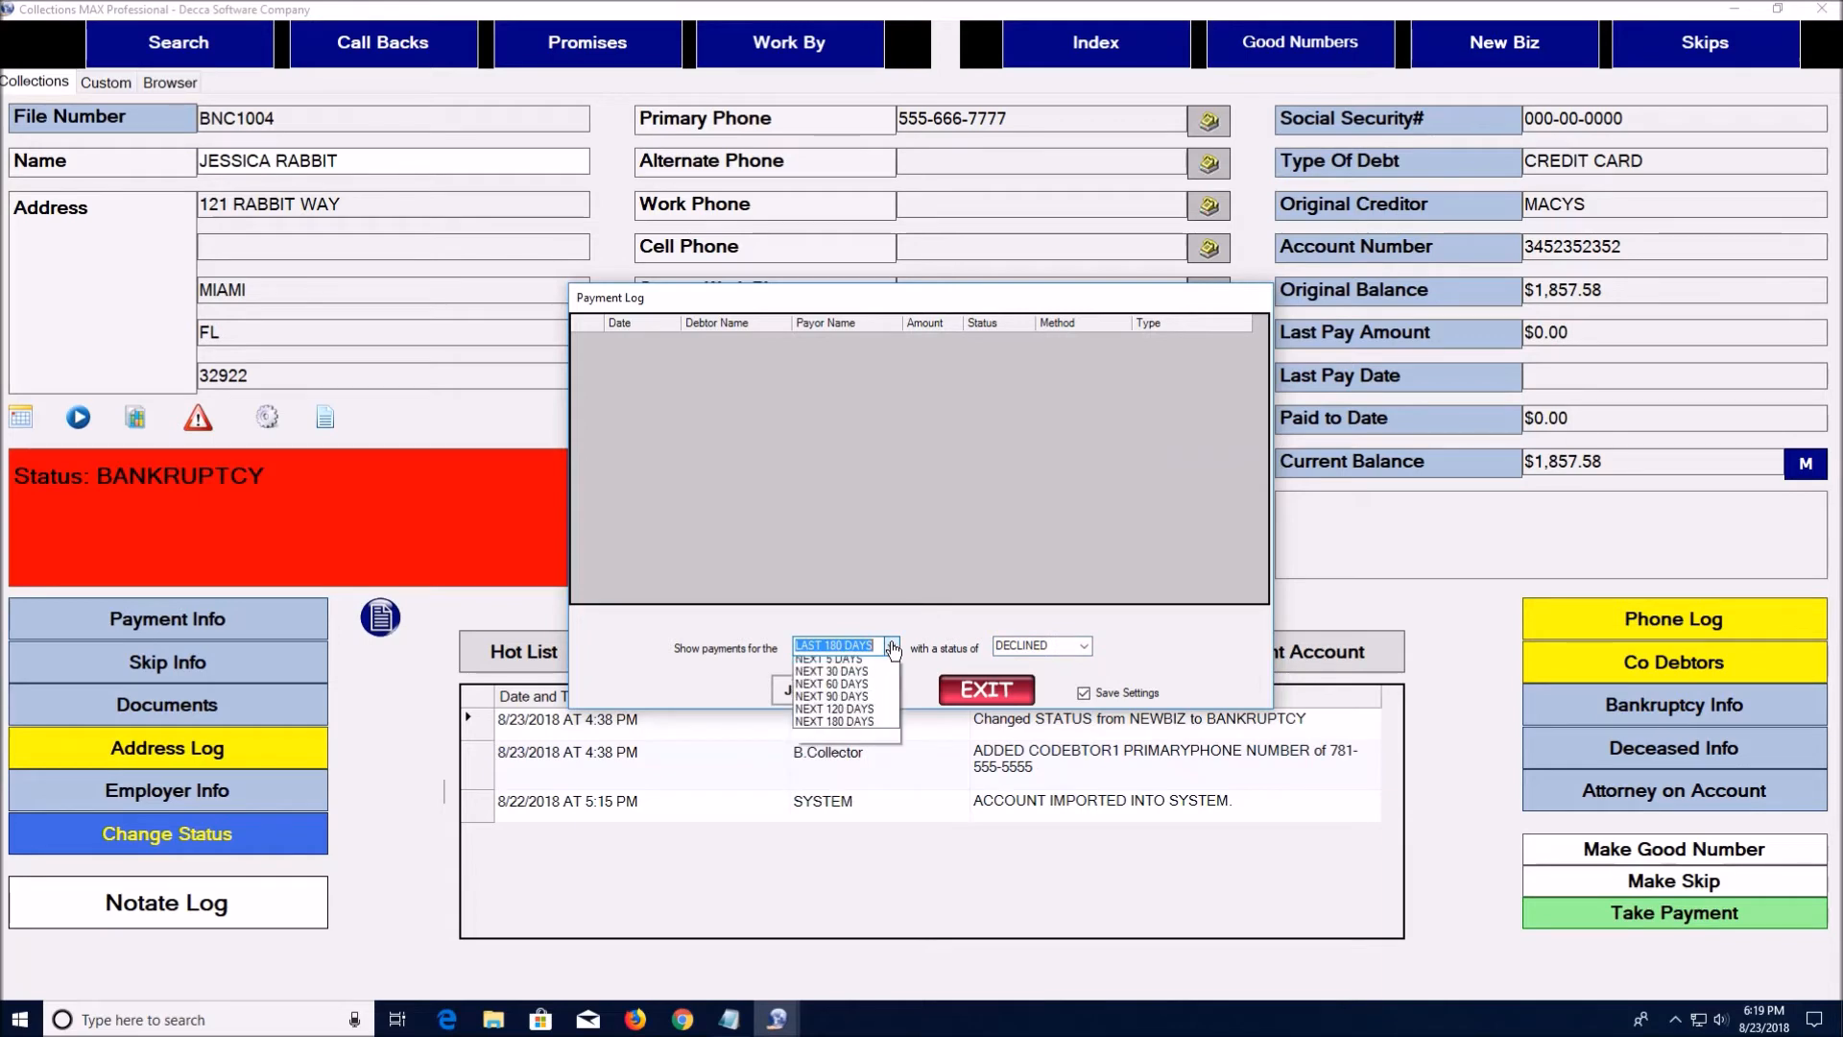
pyautogui.click(868, 801)
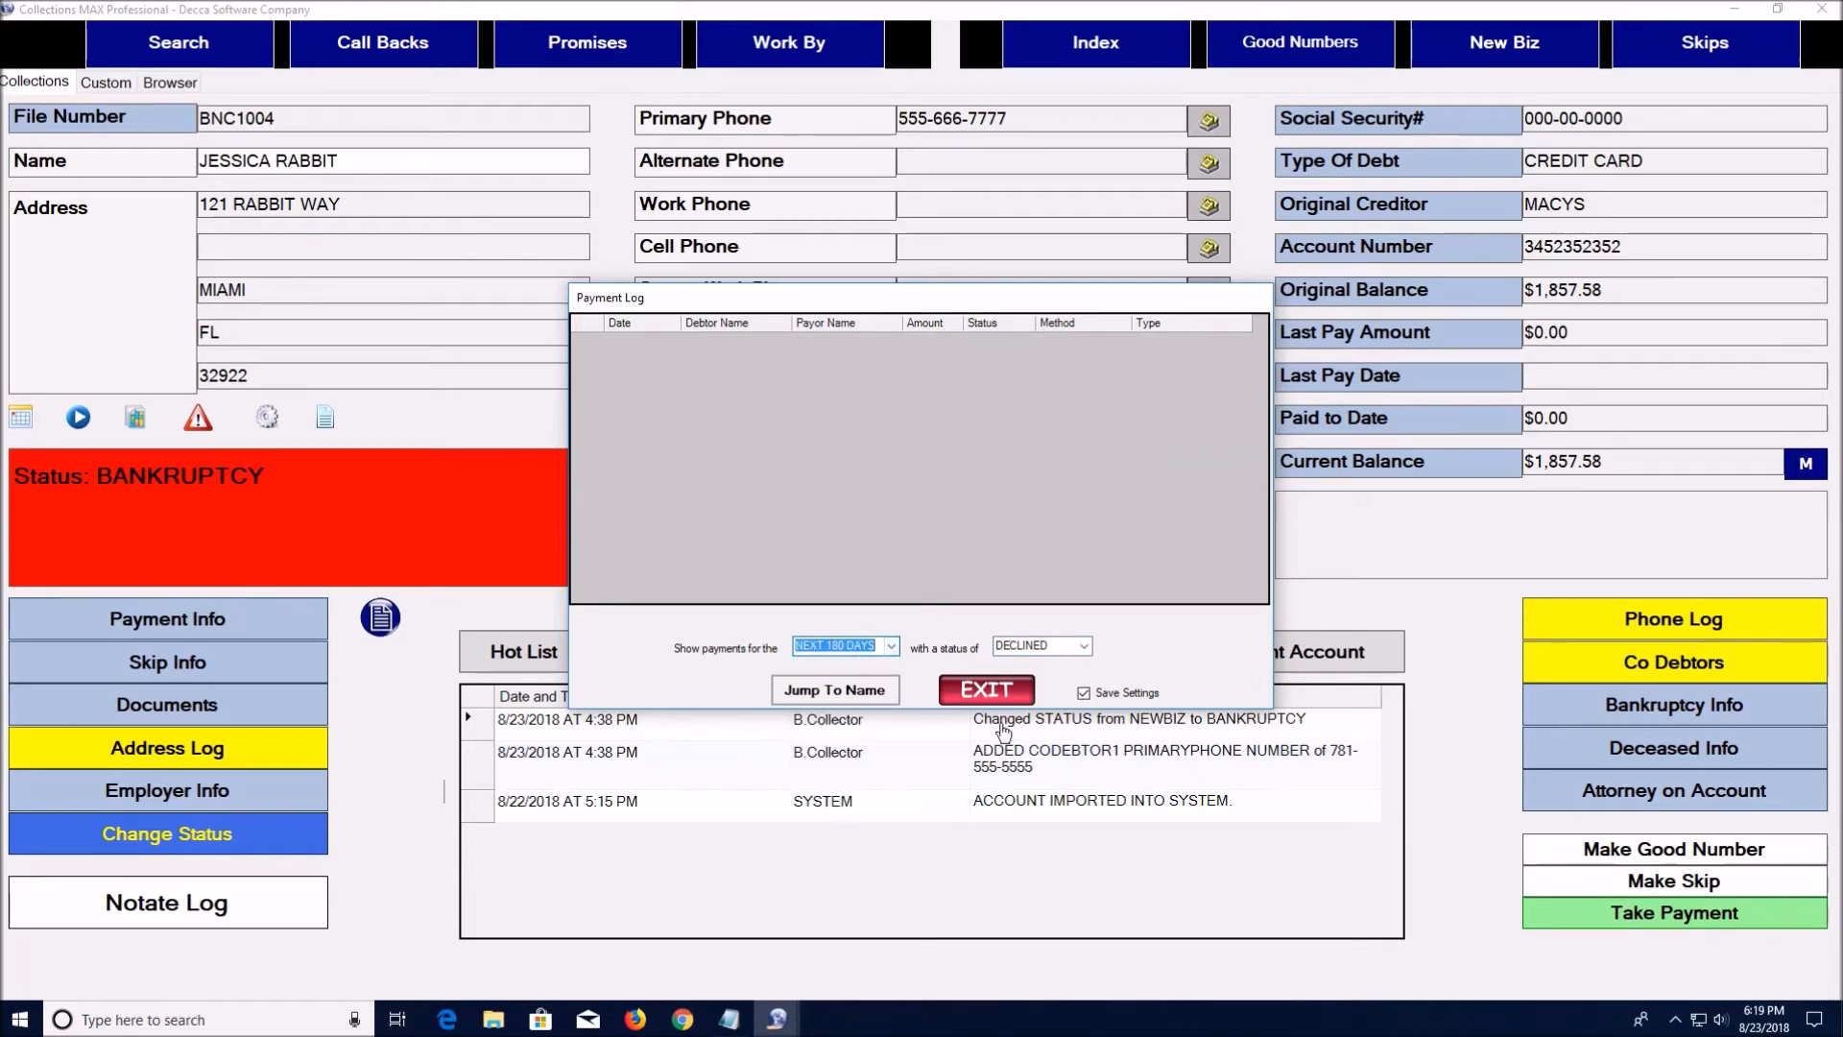
pyautogui.click(1085, 649)
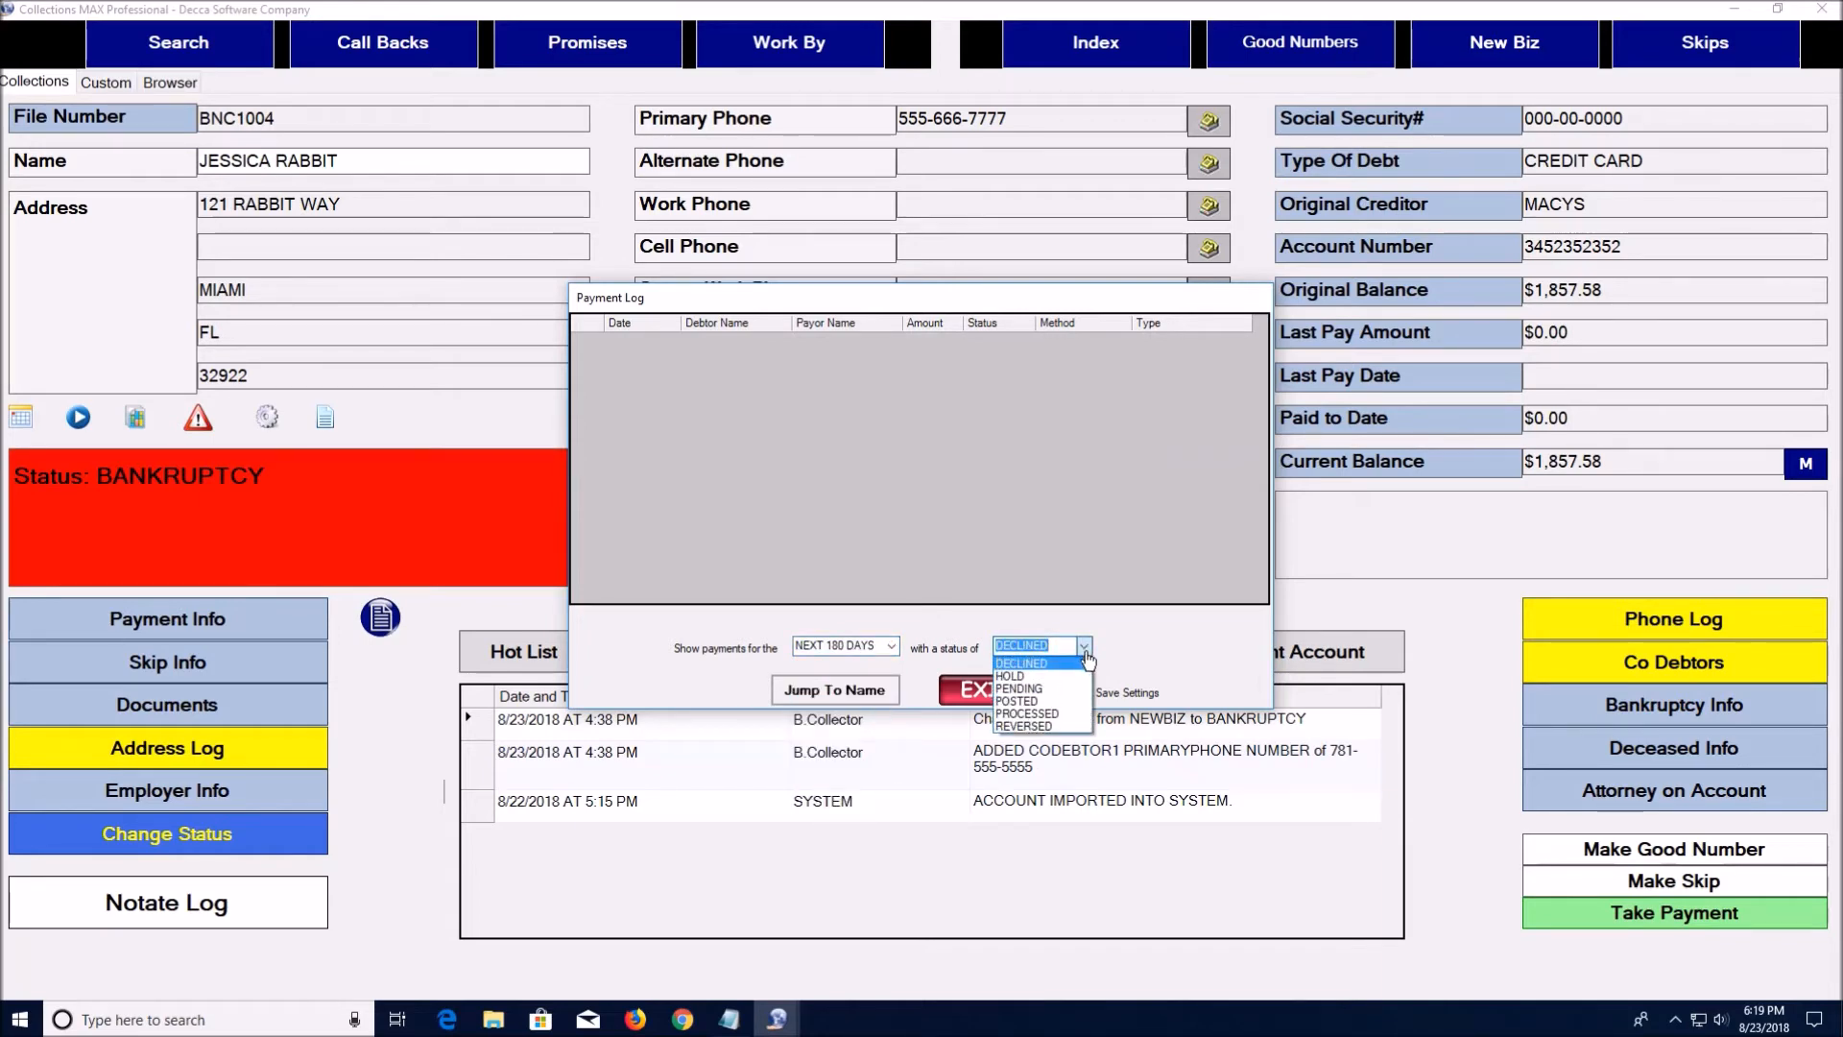
pyautogui.click(1071, 689)
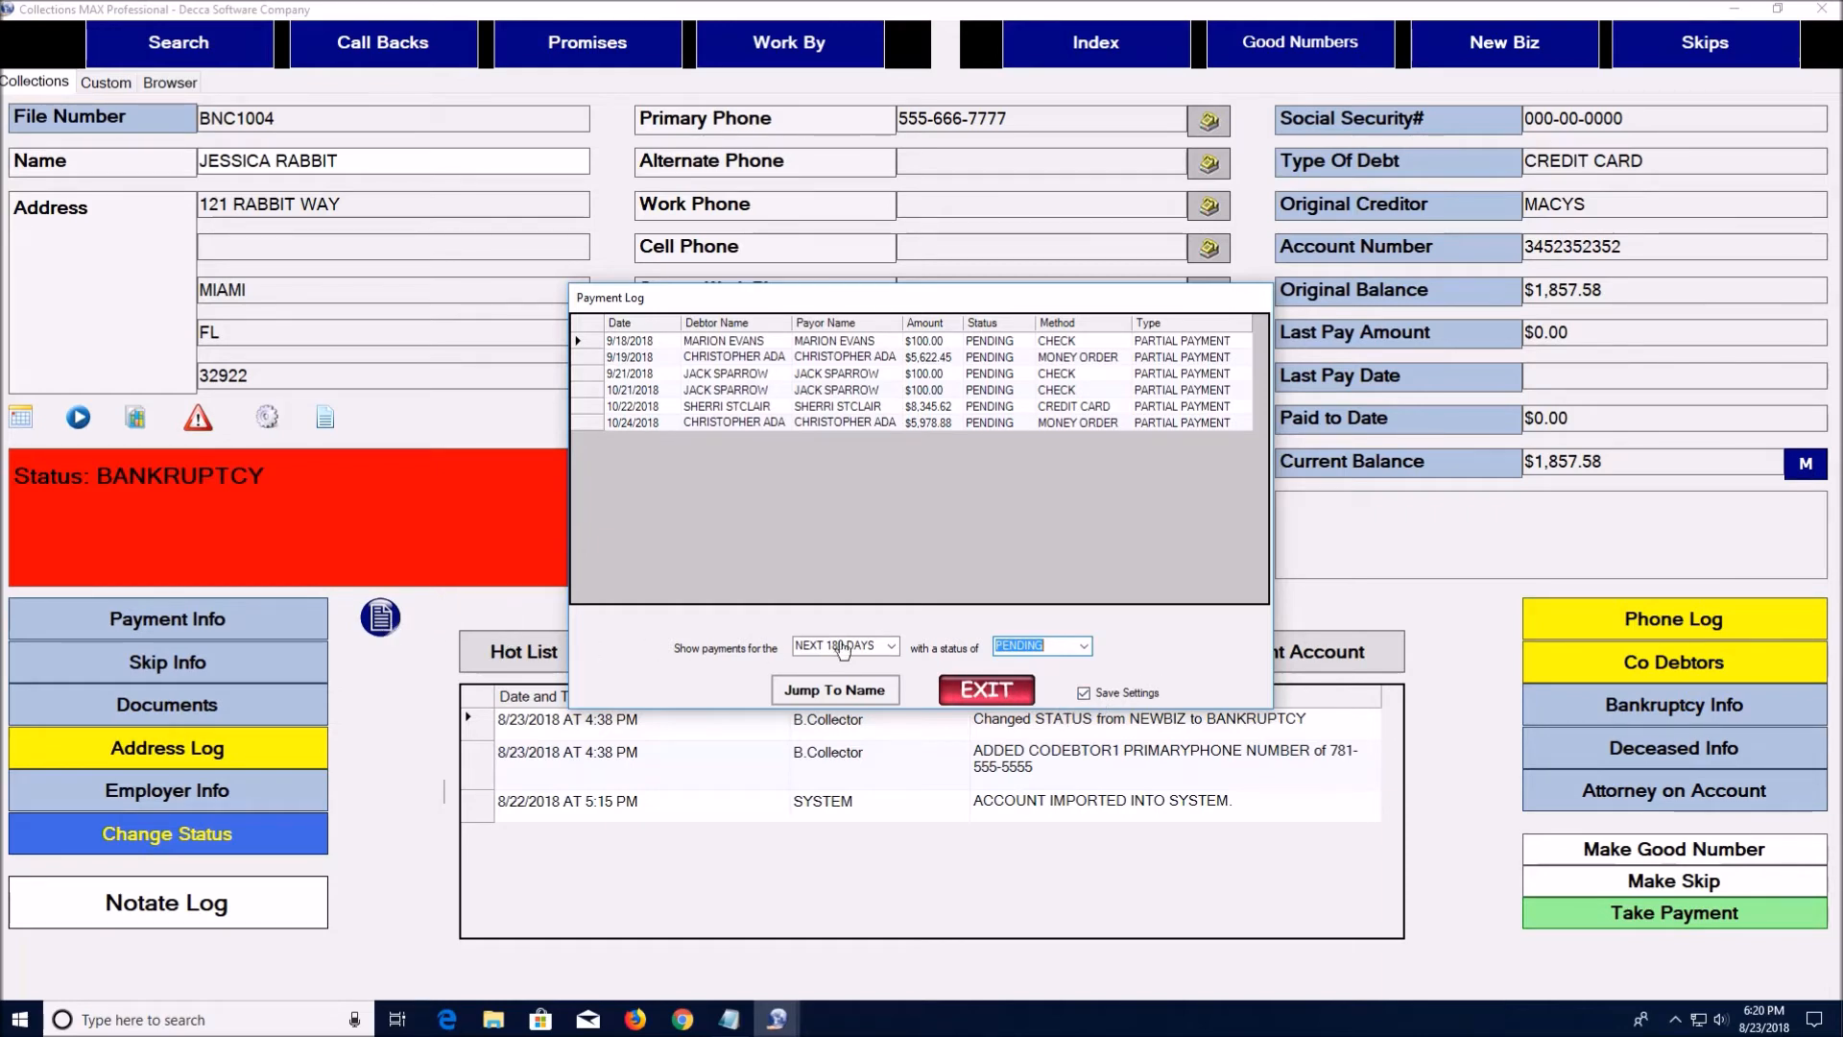
pyautogui.click(985, 689)
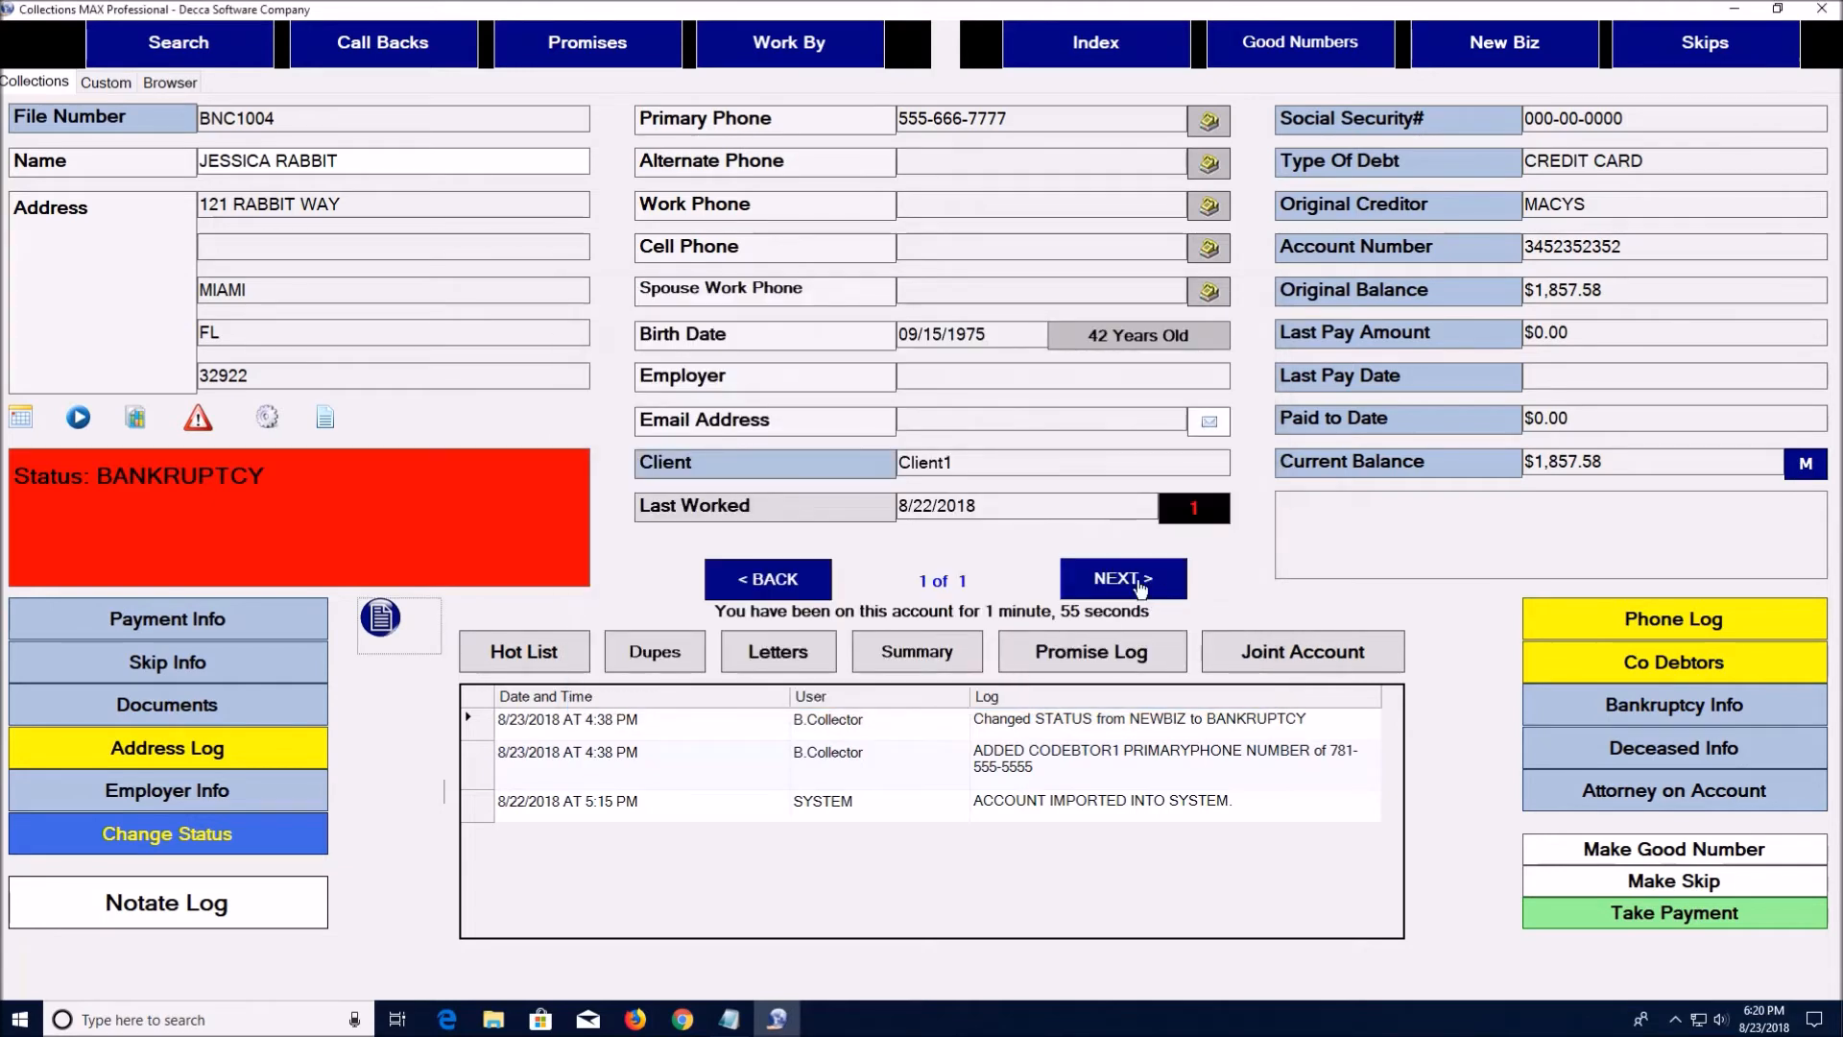
# Browse index accounts 2 and 3 of 636, checking each one's custom reference fields
pyautogui.click(1057, 39)
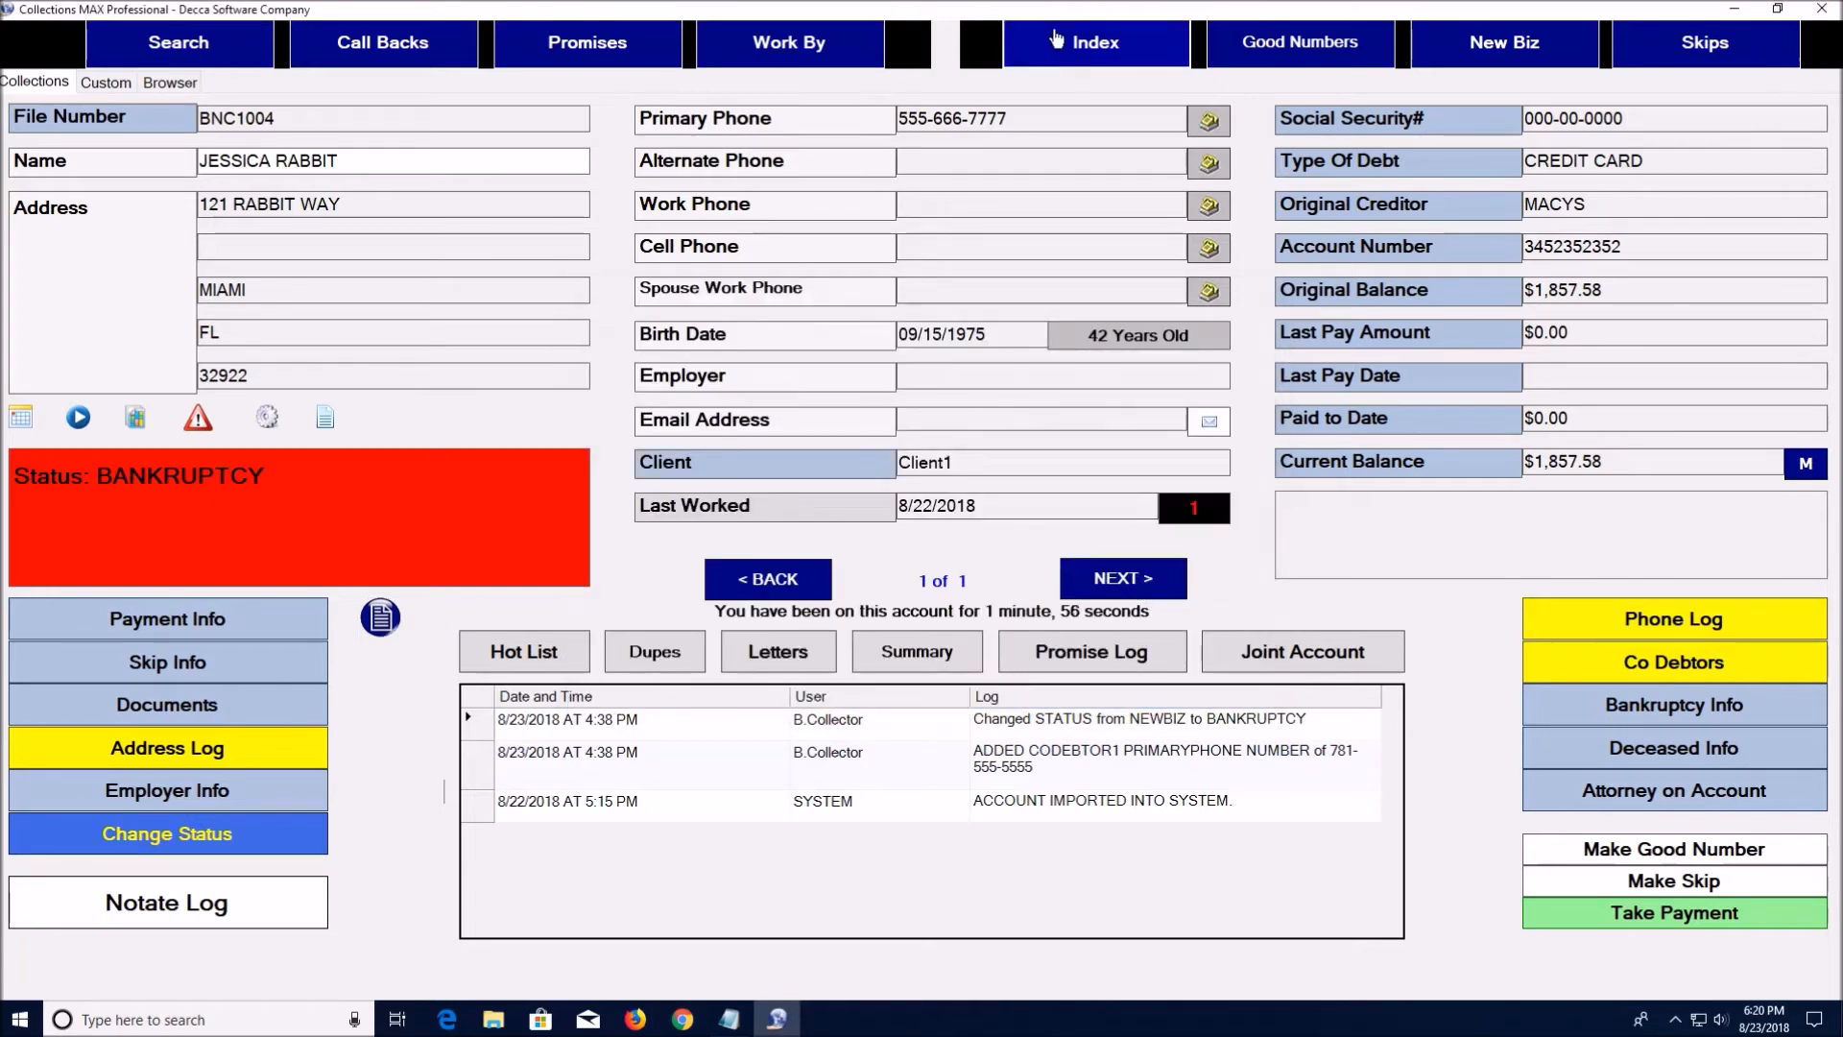
pyautogui.click(1088, 576)
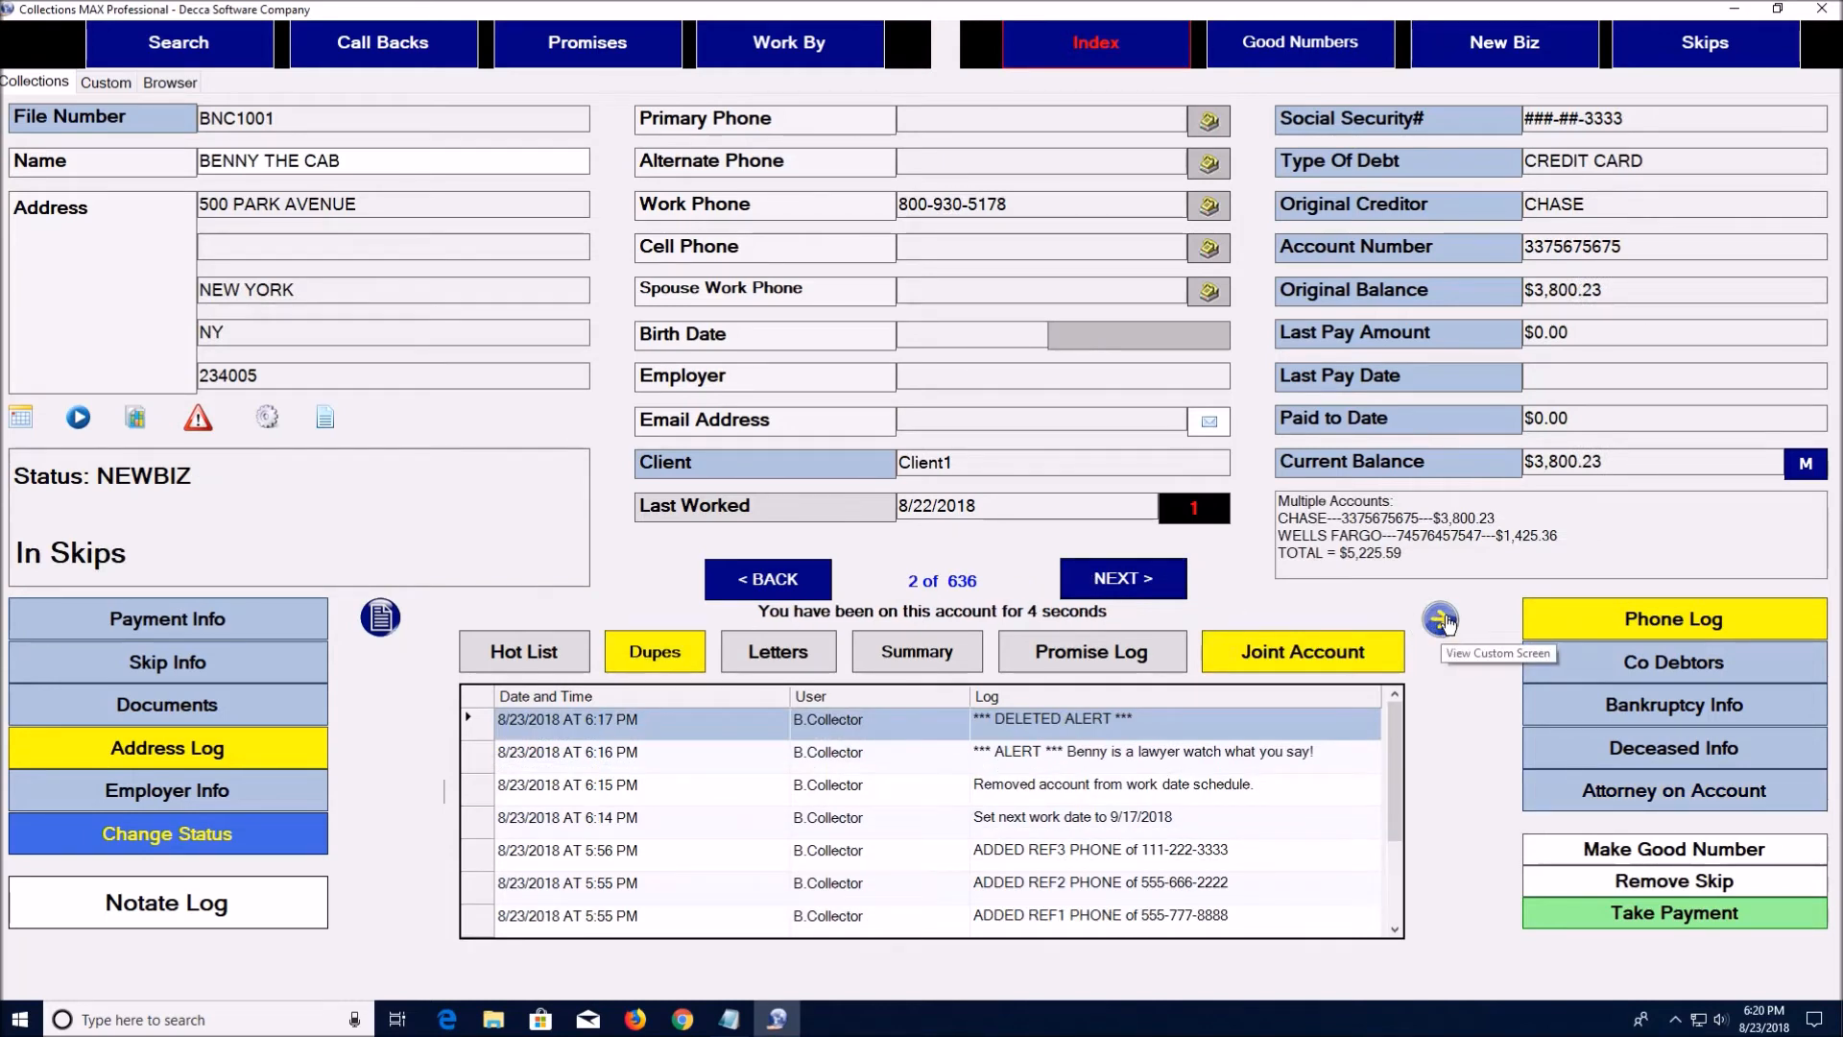
pyautogui.click(1441, 619)
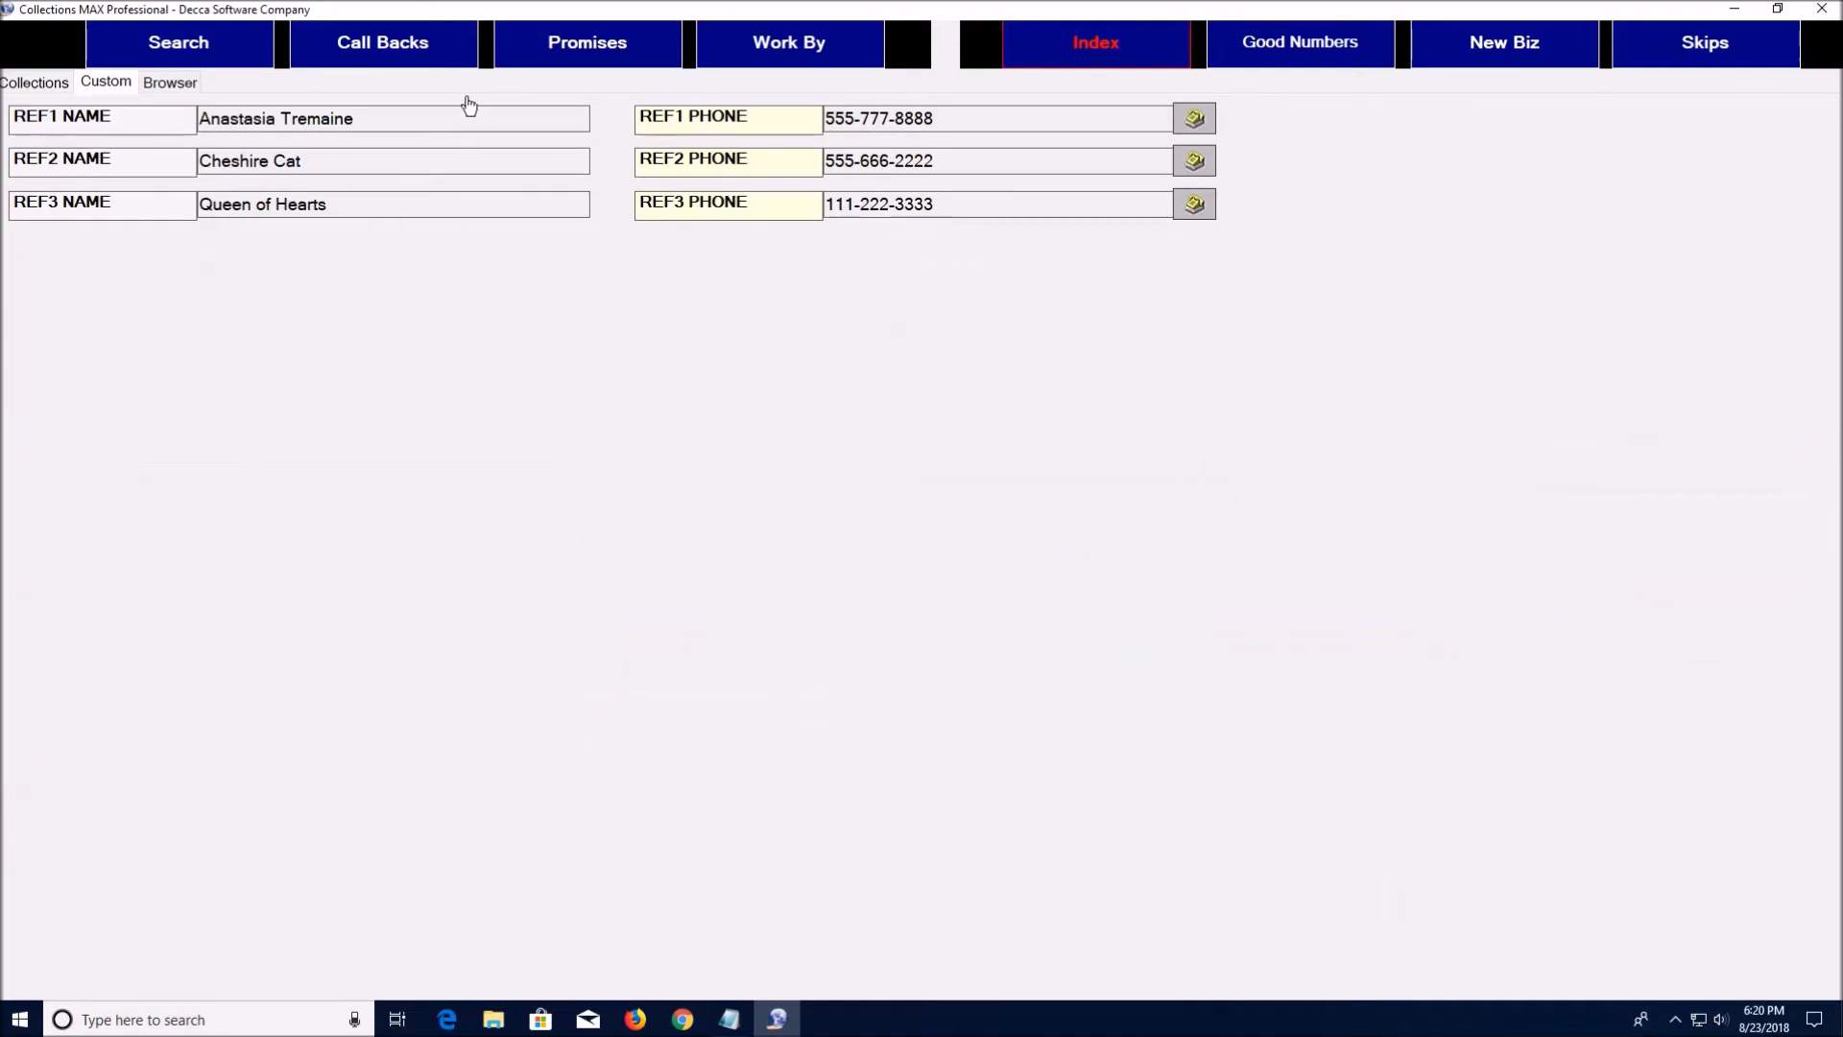
pyautogui.click(38, 84)
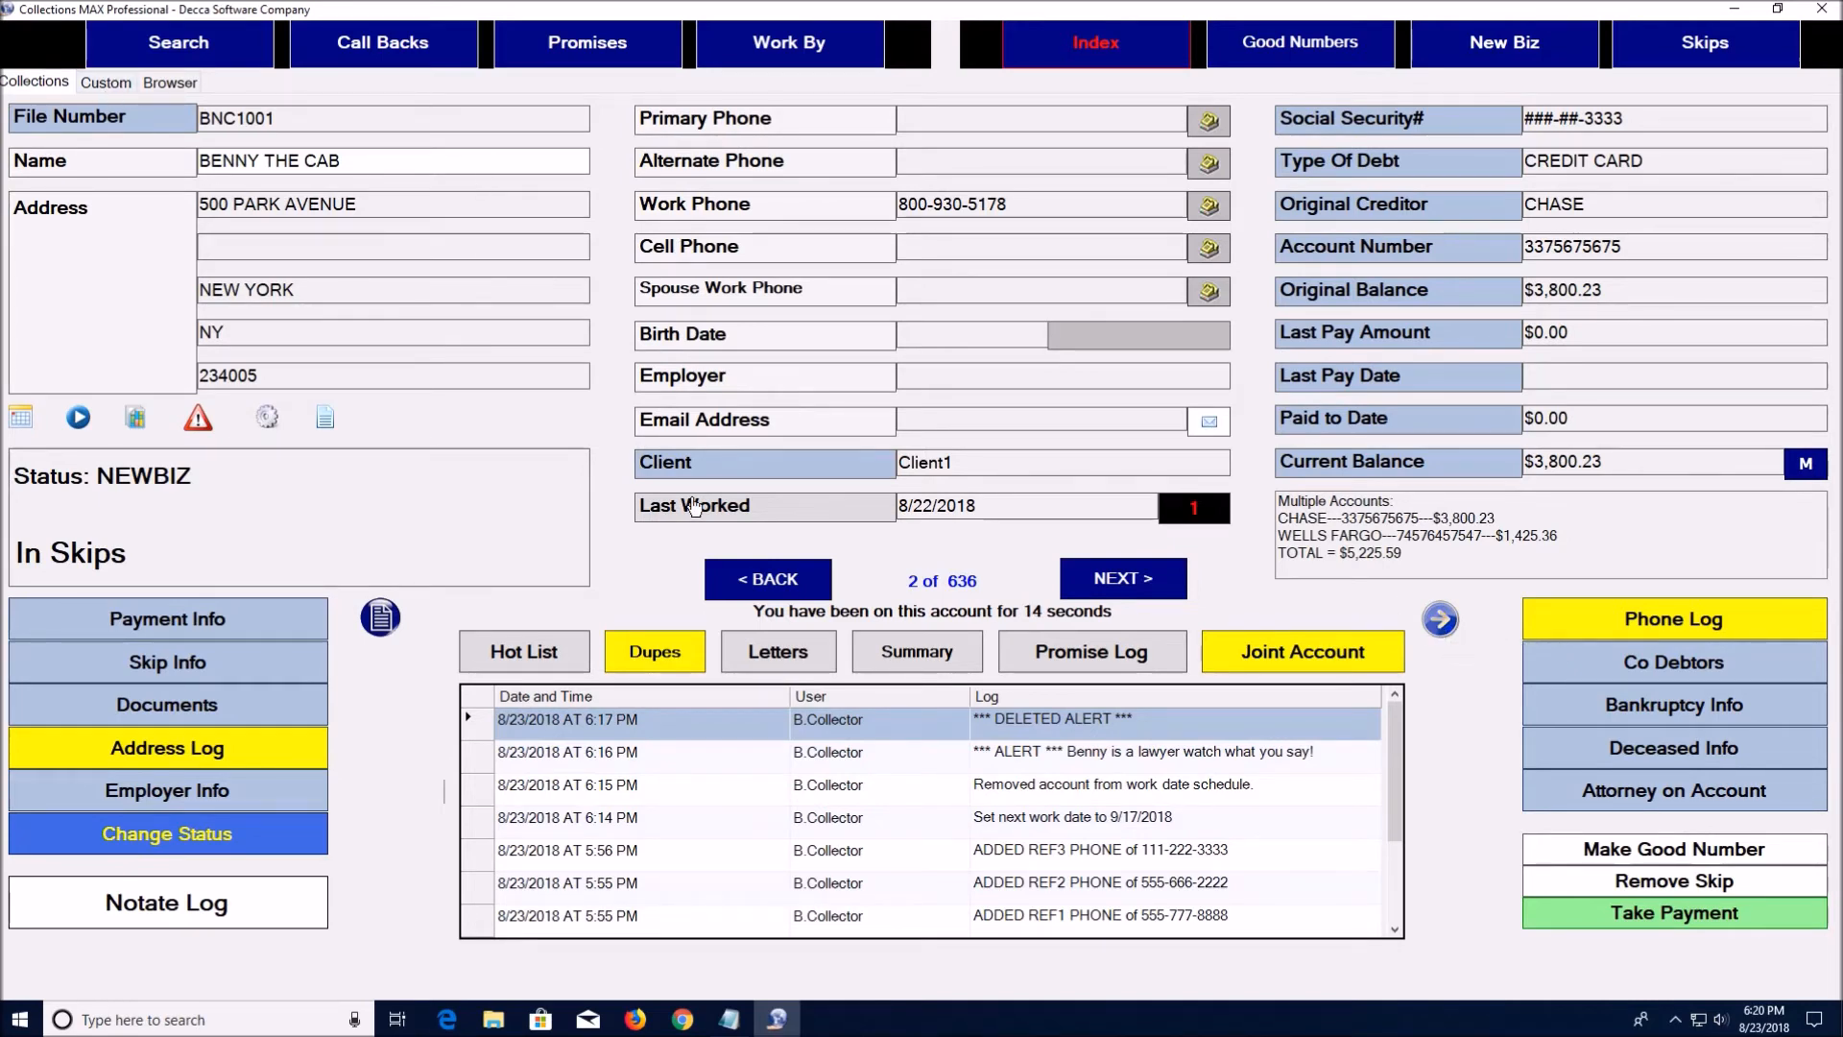
pyautogui.click(1100, 581)
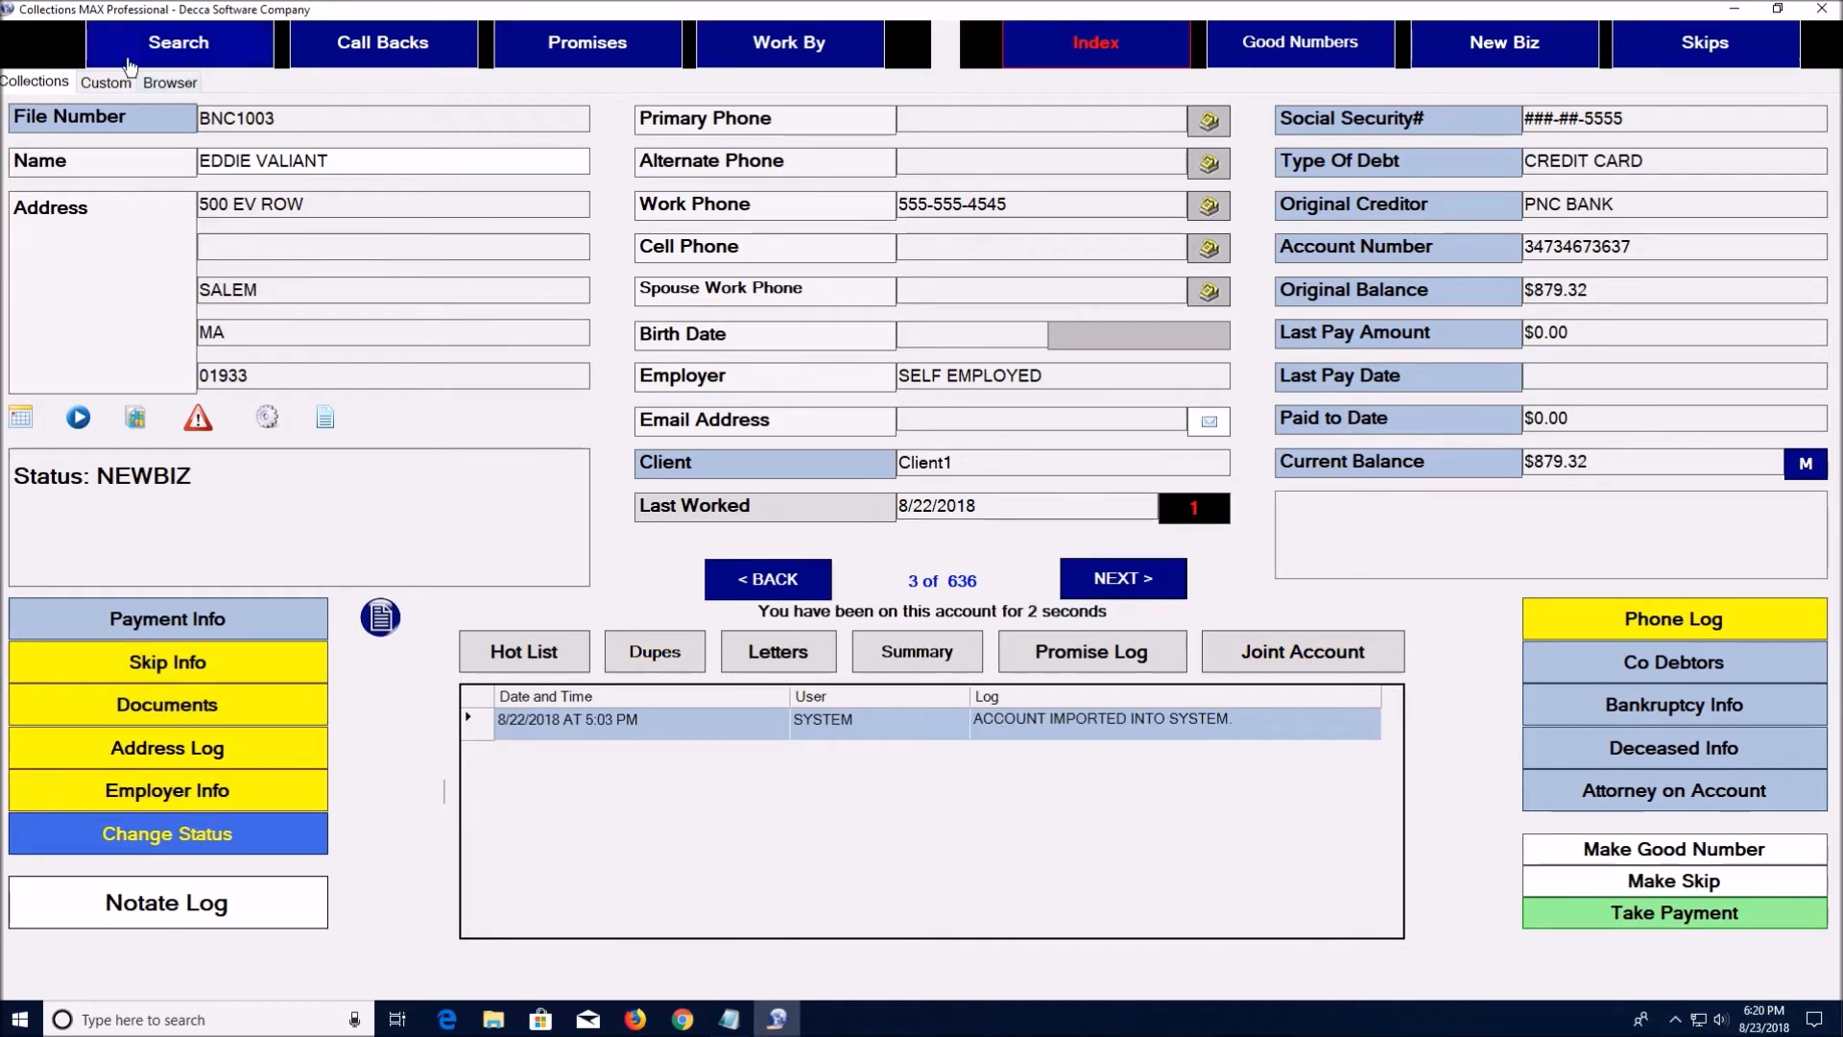
pyautogui.click(102, 85)
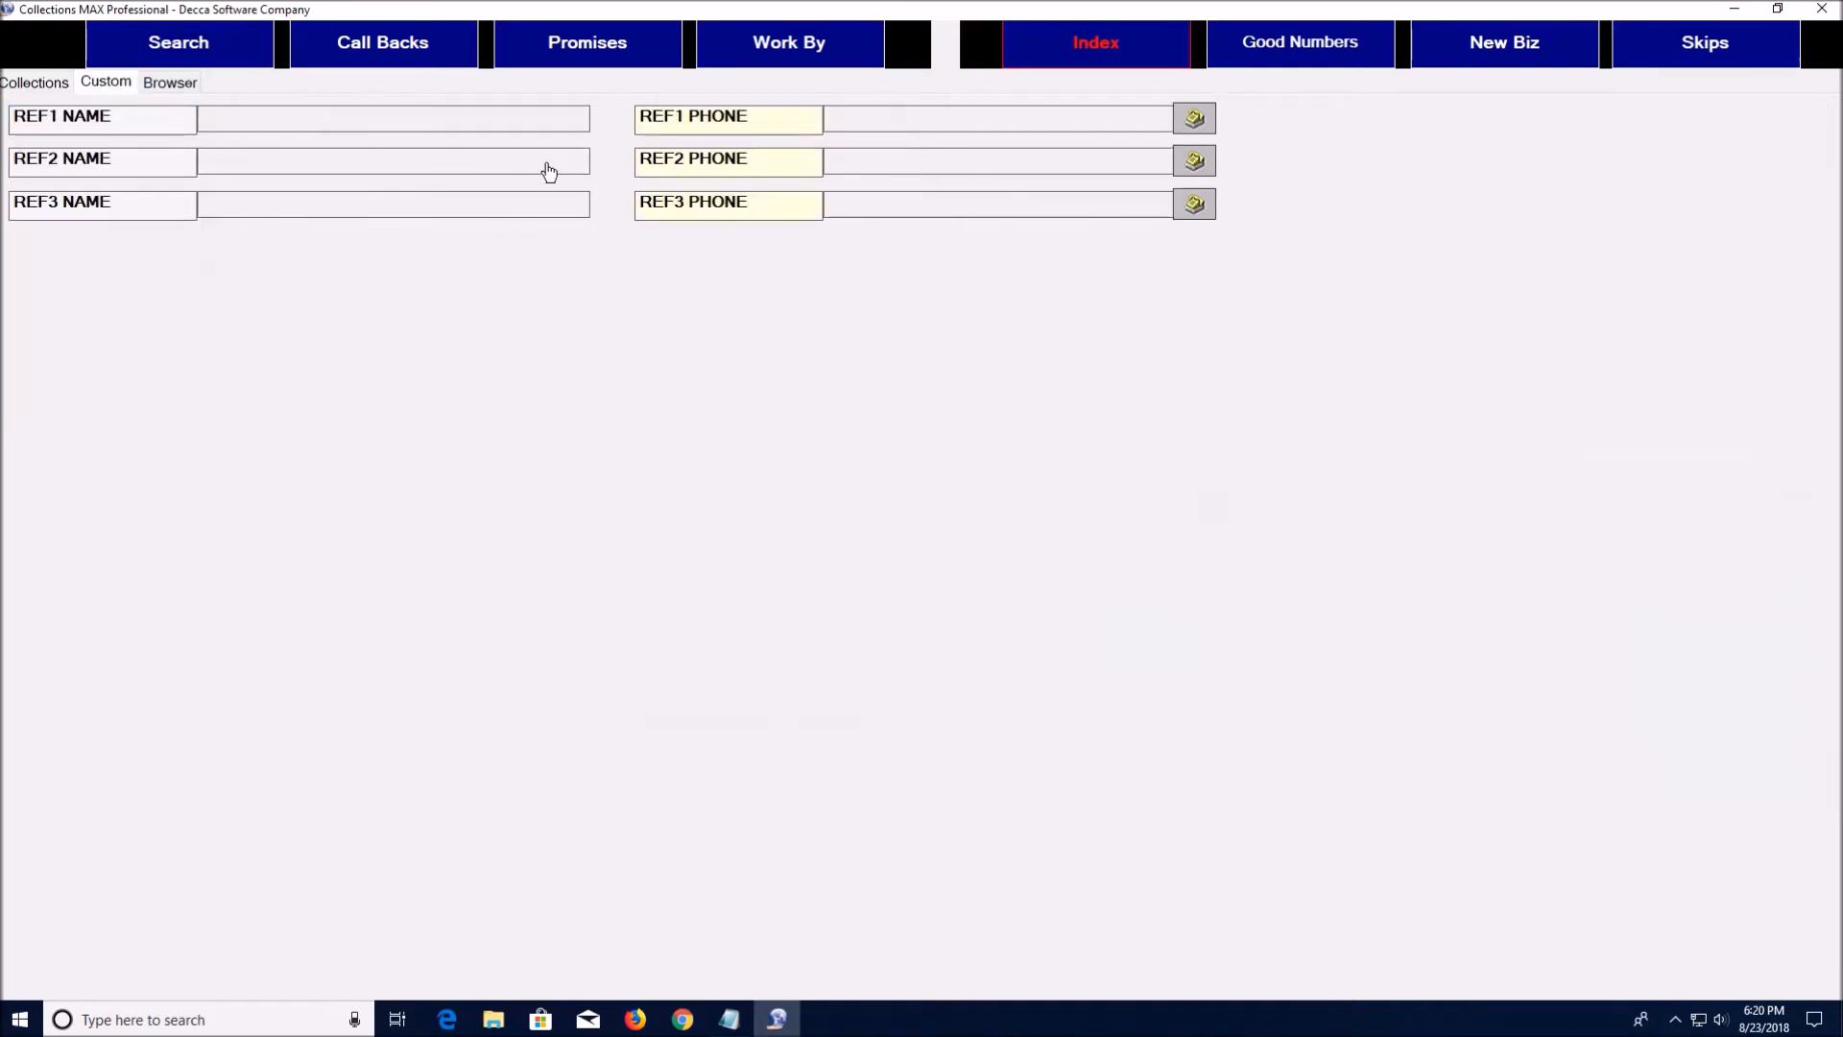
pyautogui.click(29, 84)
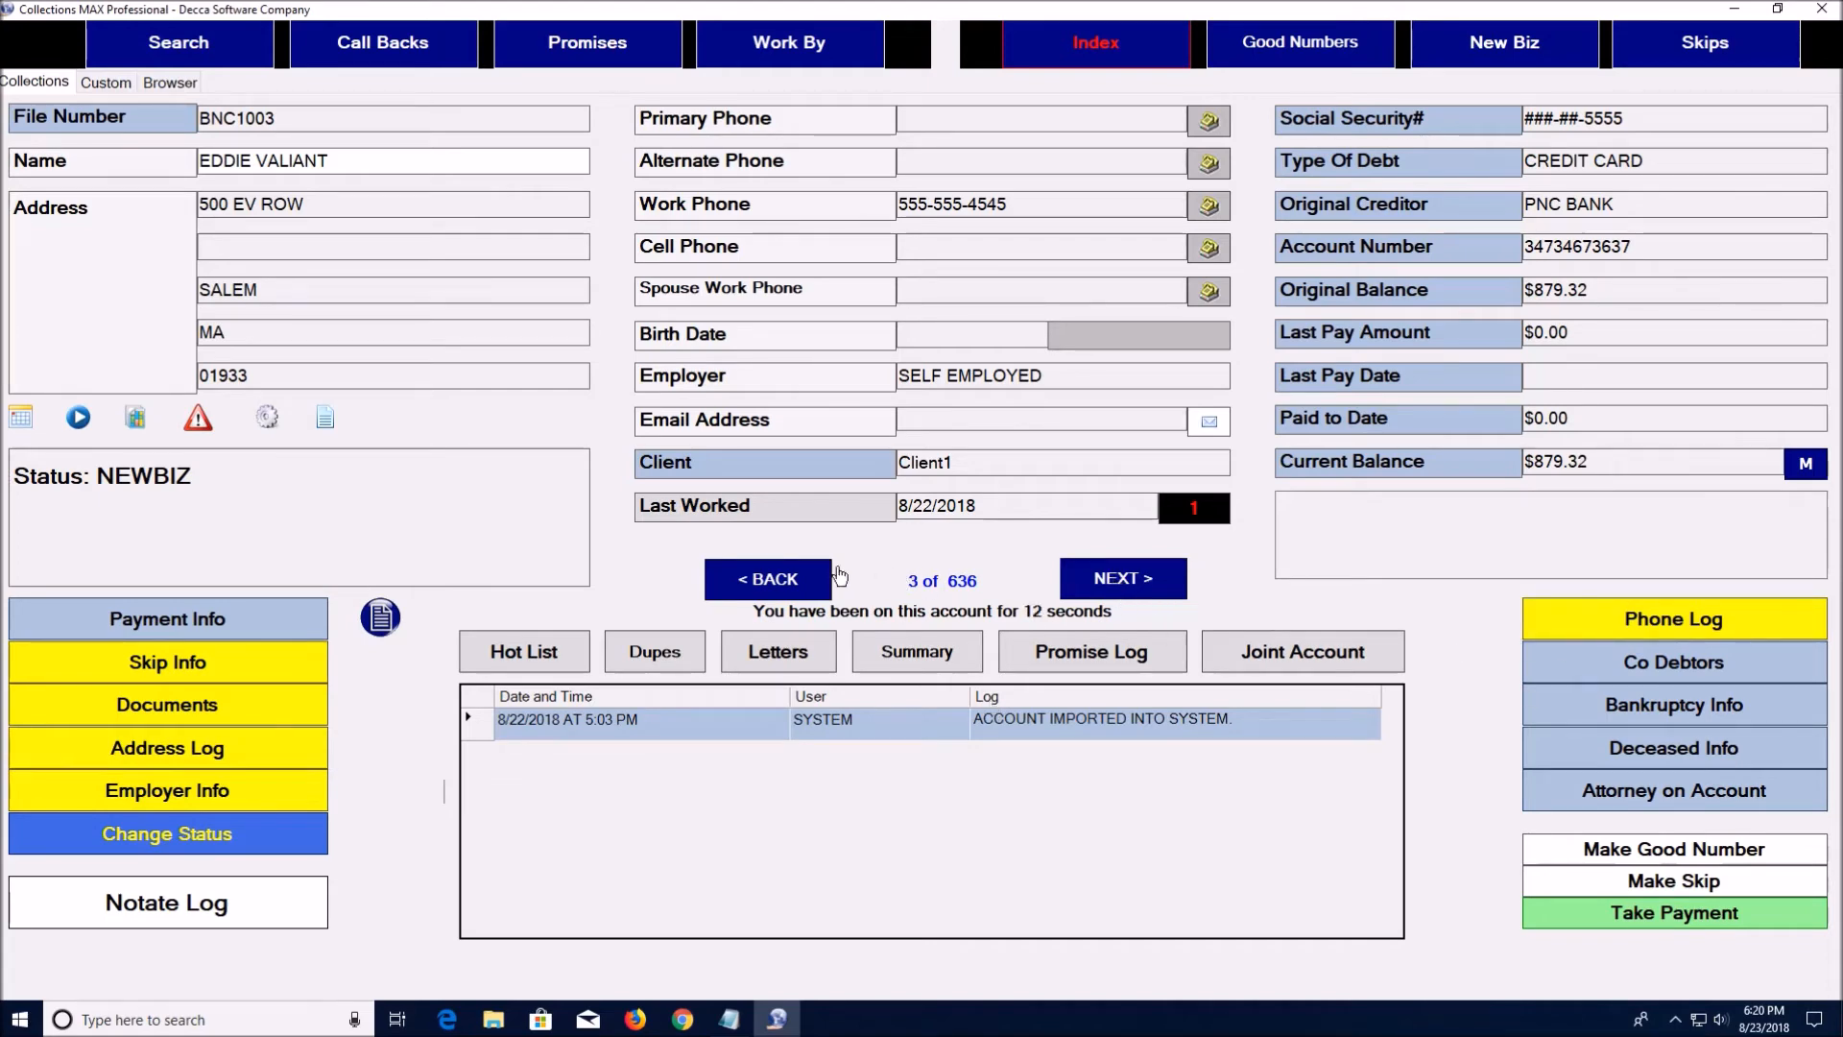
# Step through the index to record 5 of 636 and bring up the account search
pyautogui.click(799, 581)
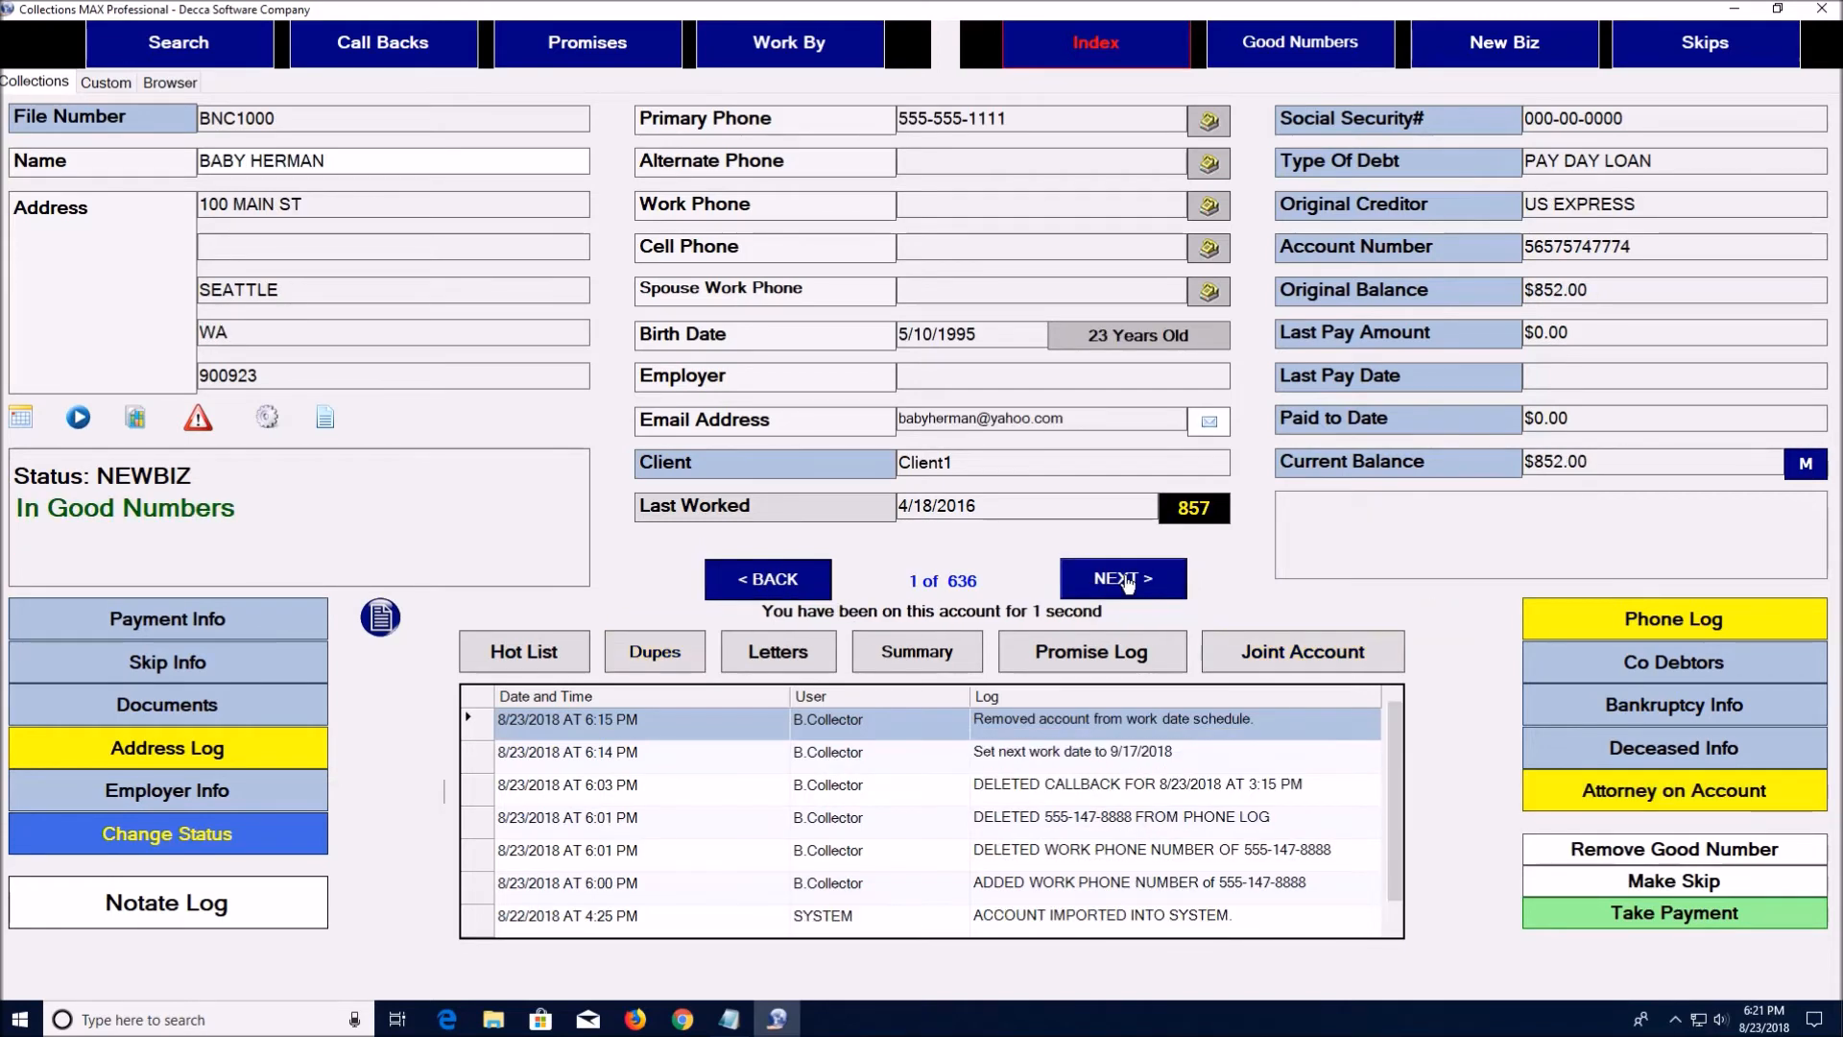
pyautogui.click(1128, 581)
pyautogui.click(1128, 580)
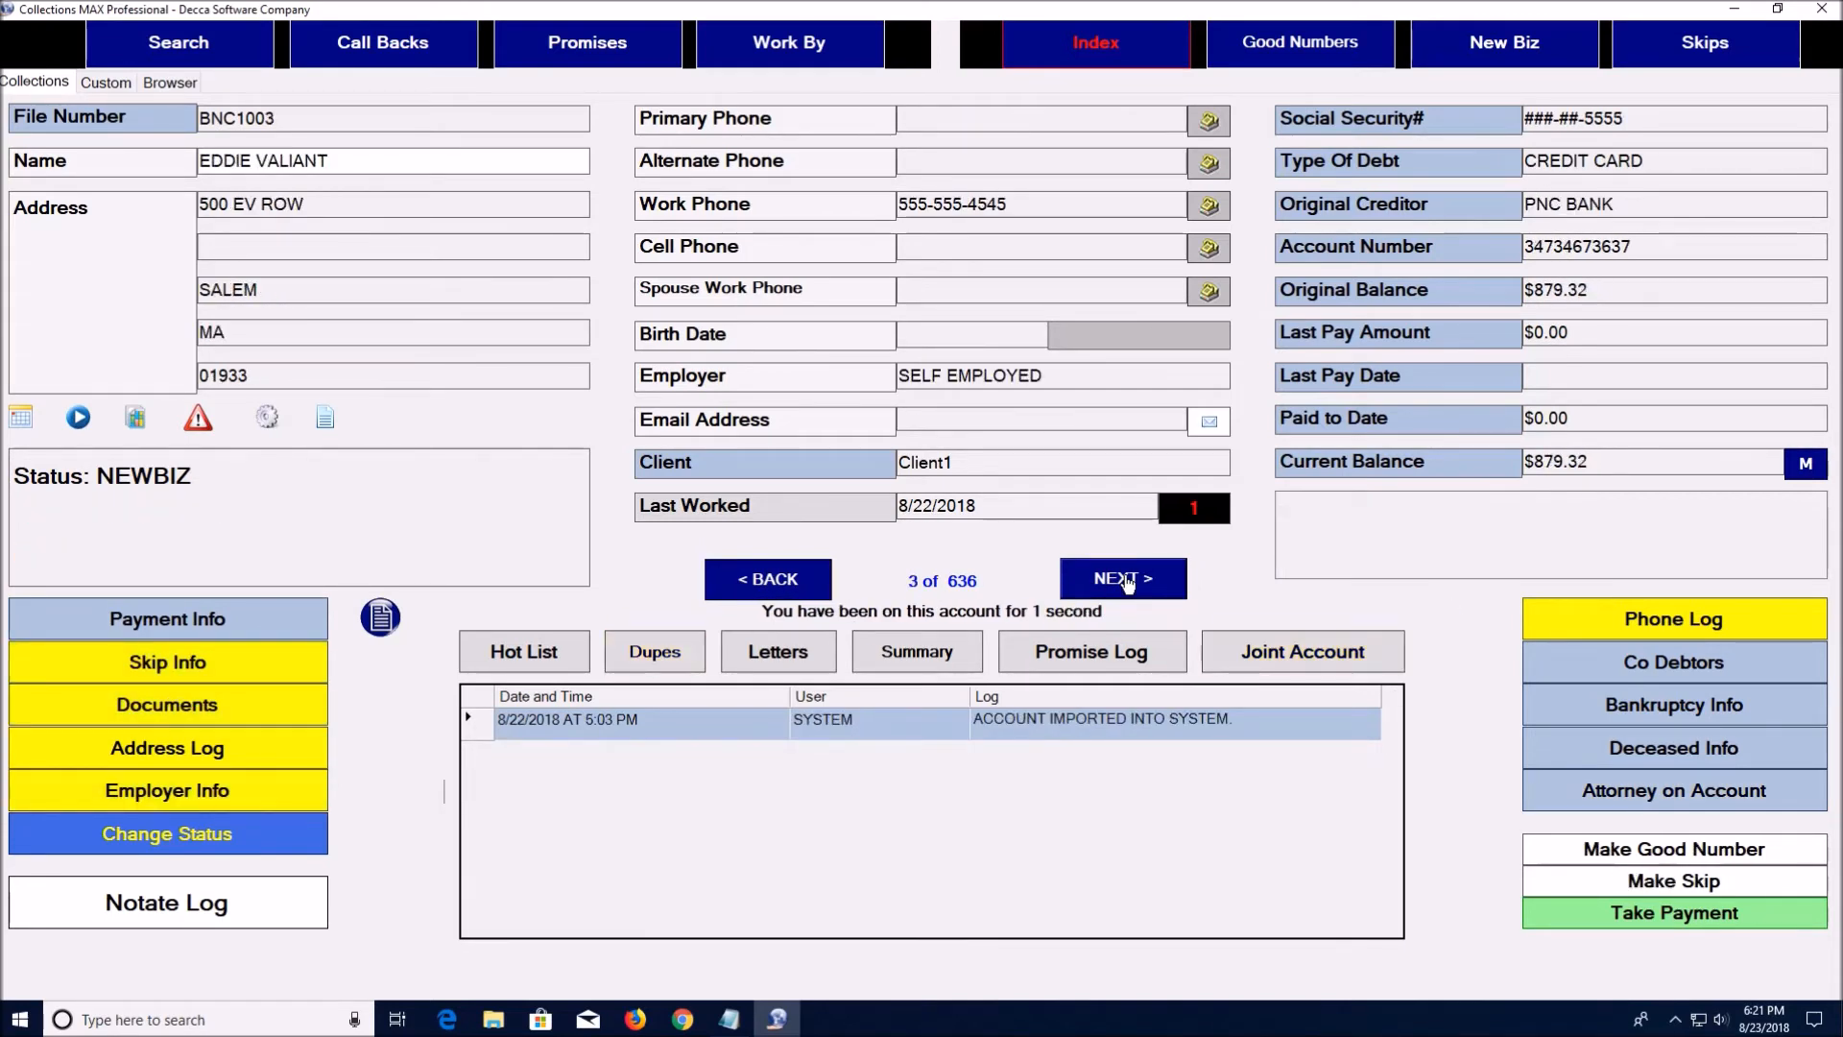
pyautogui.click(1128, 581)
pyautogui.click(1128, 581)
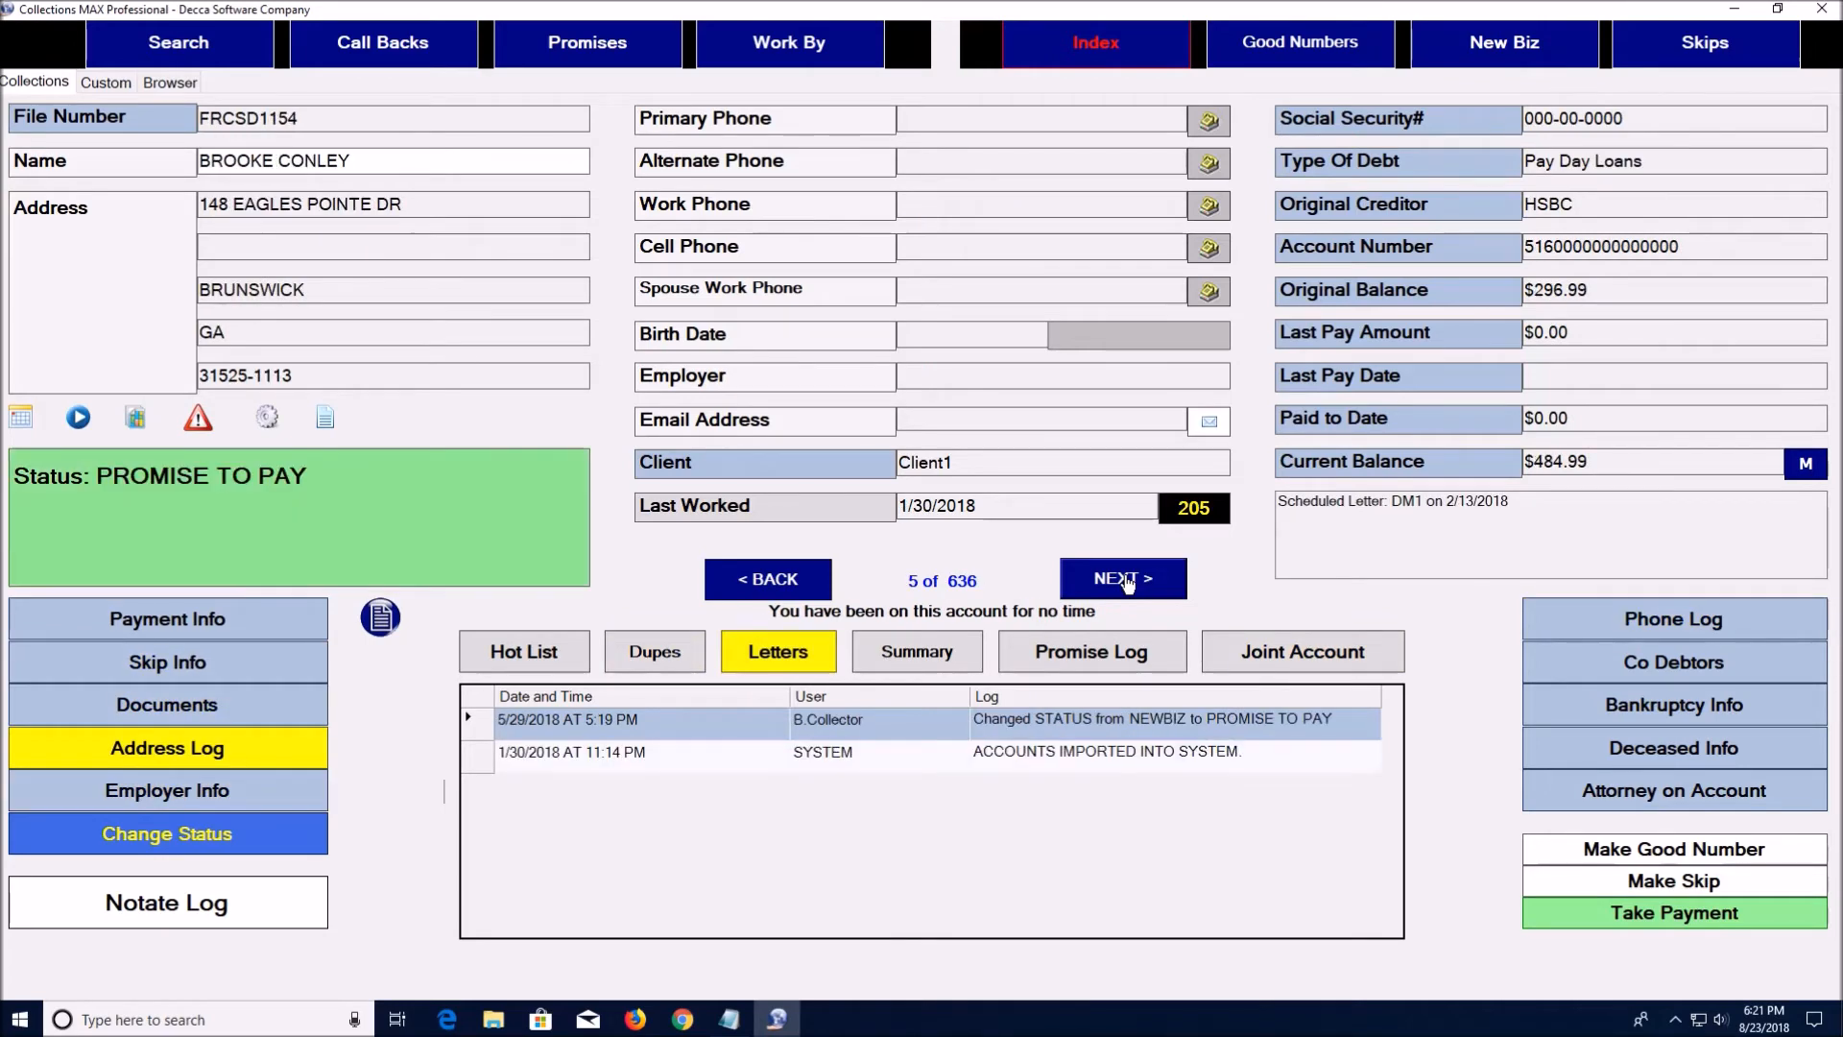
pyautogui.click(167, 46)
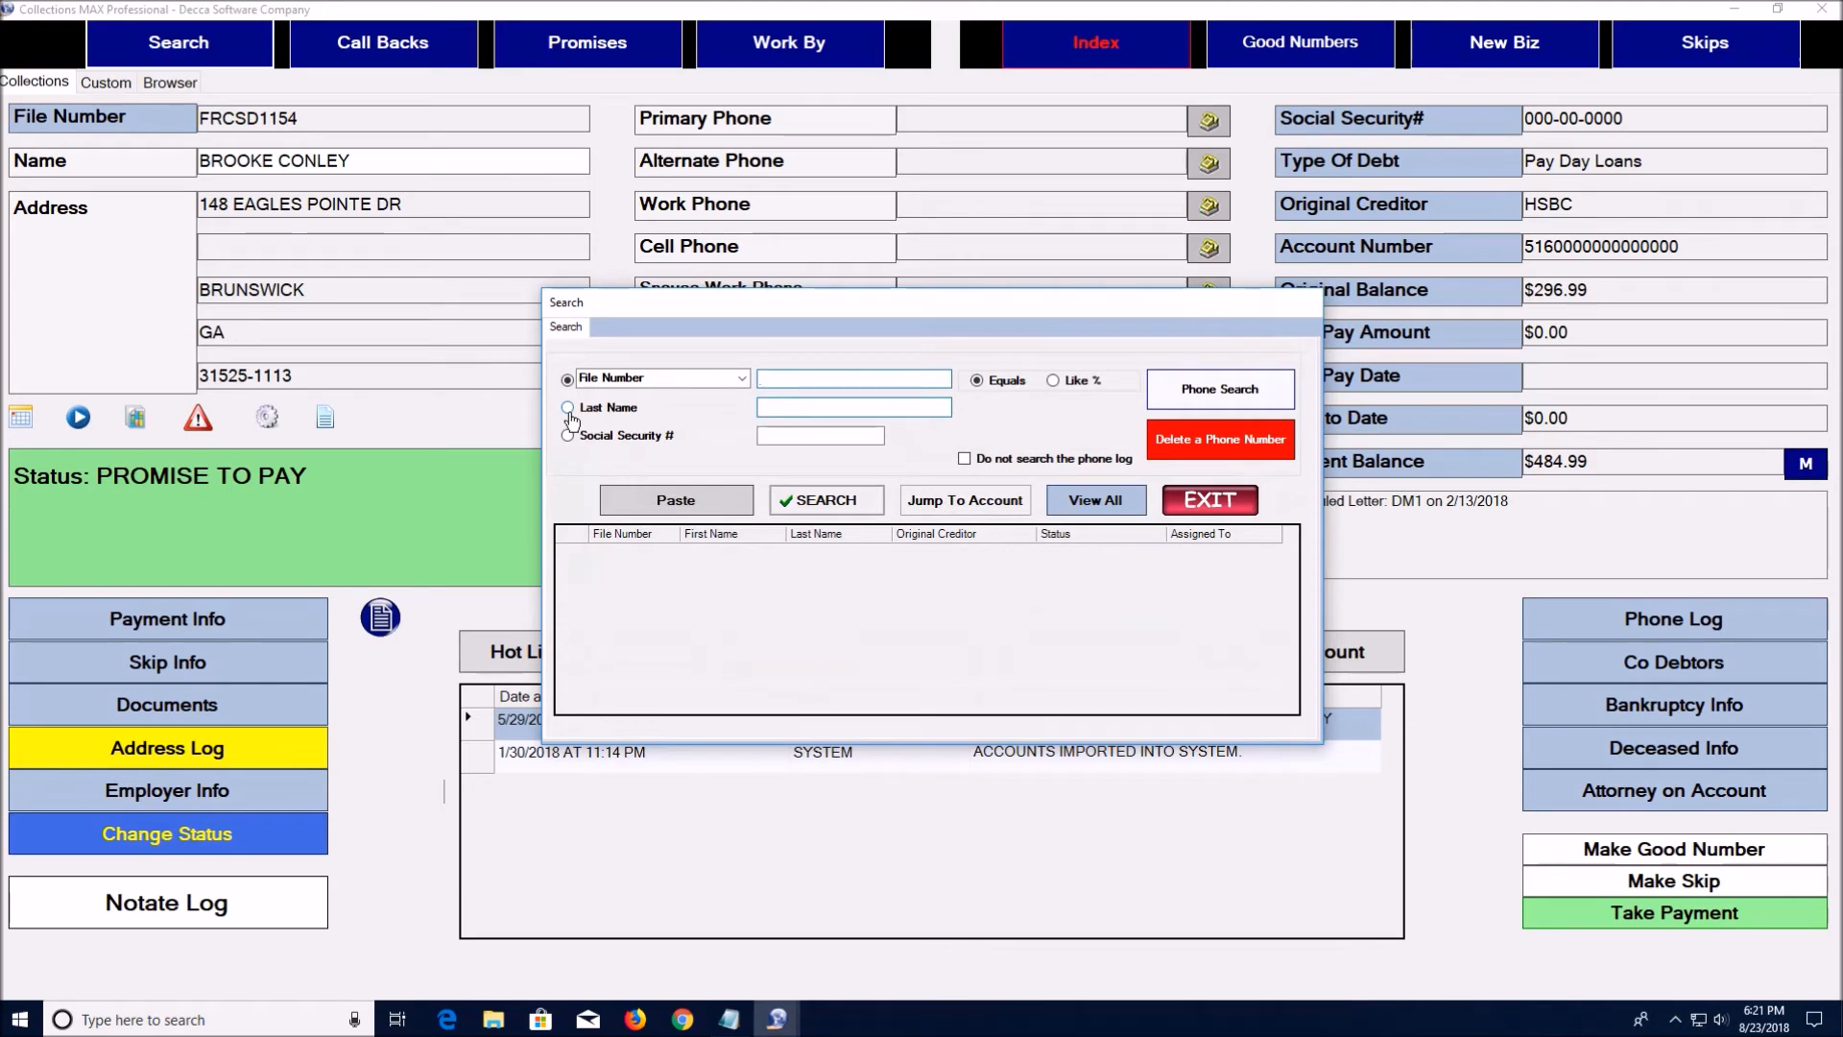
# Search the accounts by First Name for 'mickey'
pyautogui.click(672, 379)
pyautogui.click(717, 437)
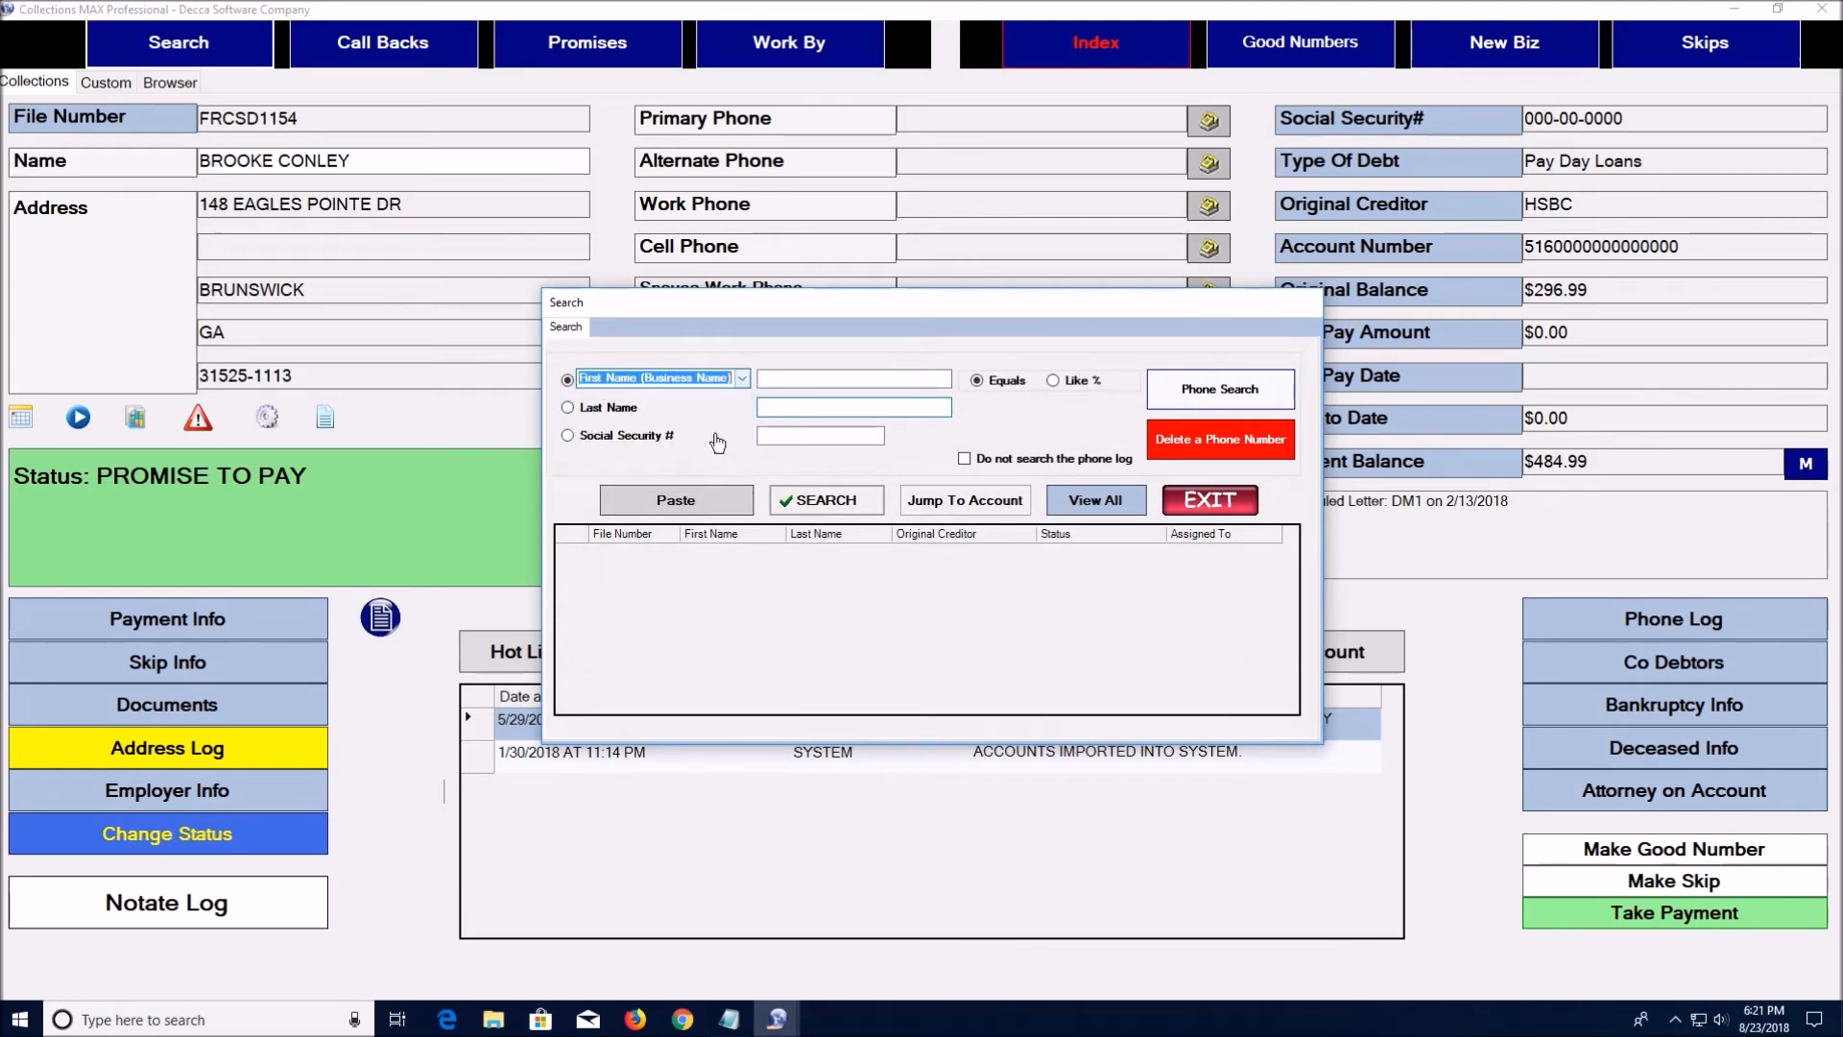
pyautogui.click(782, 380)
pyautogui.write('mickey')
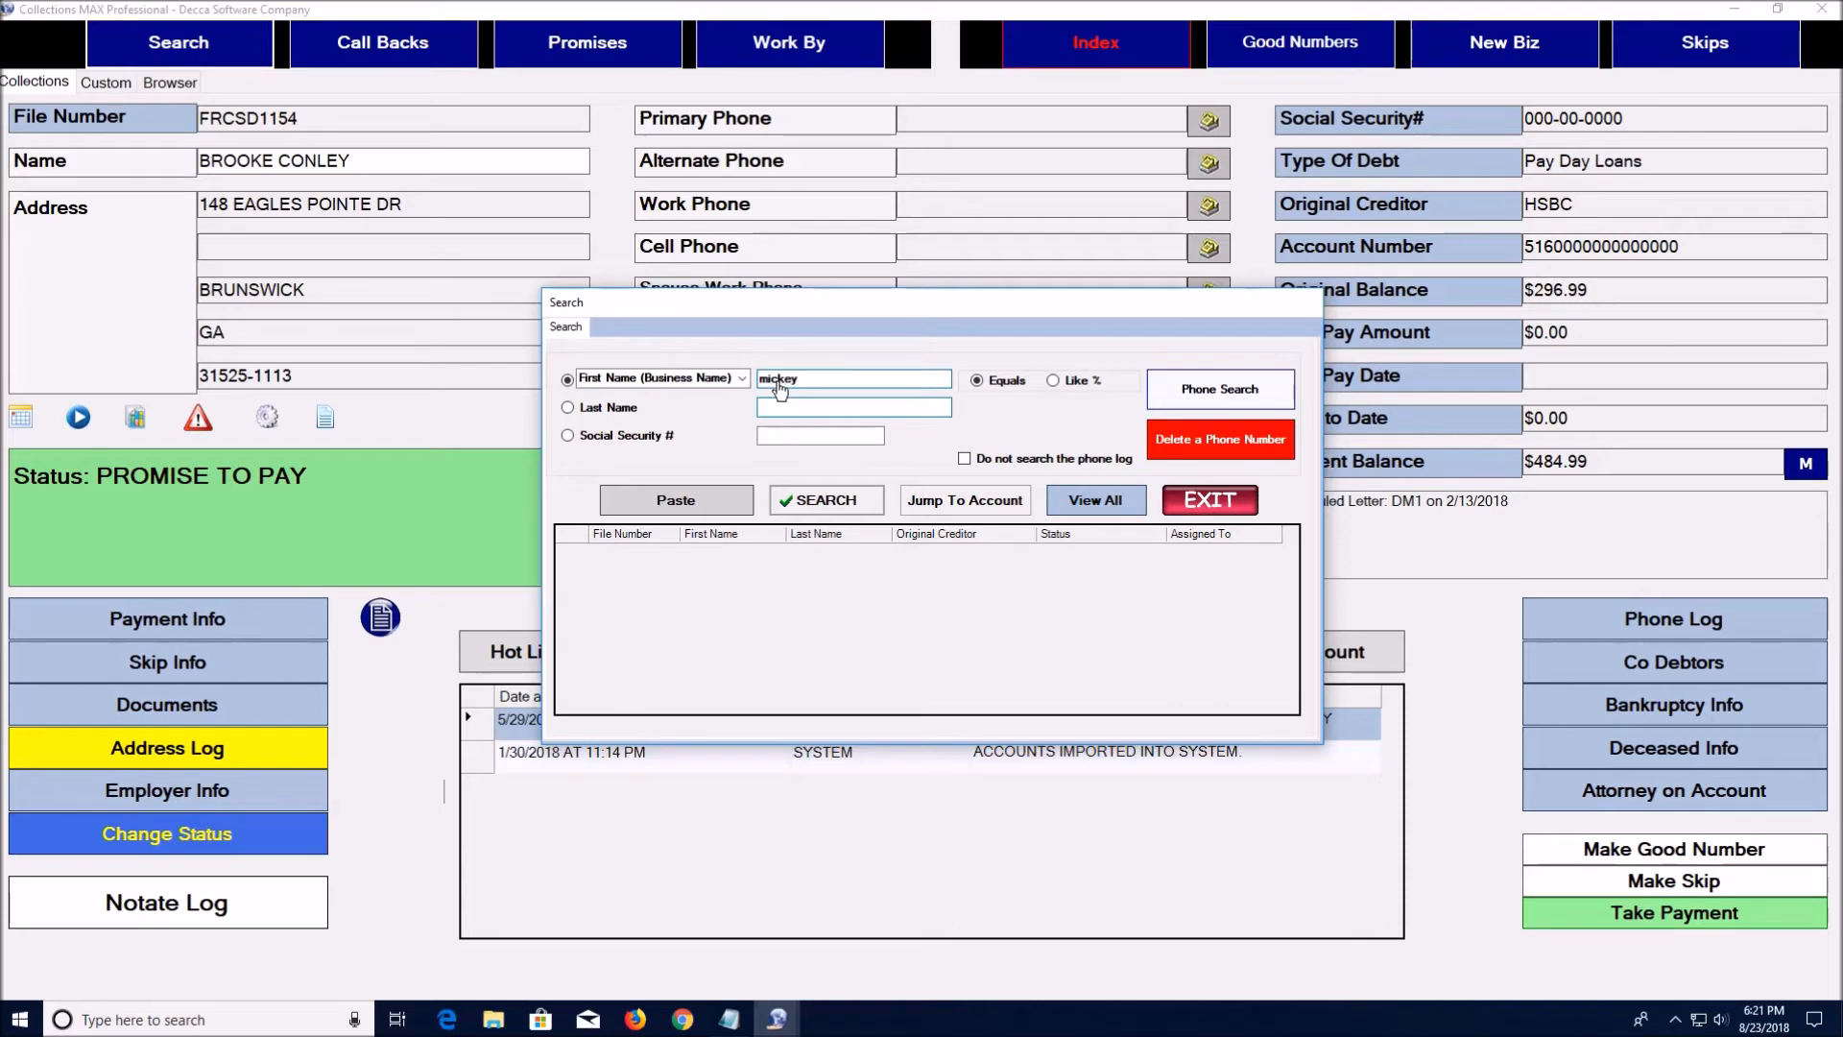
pyautogui.press('Return')
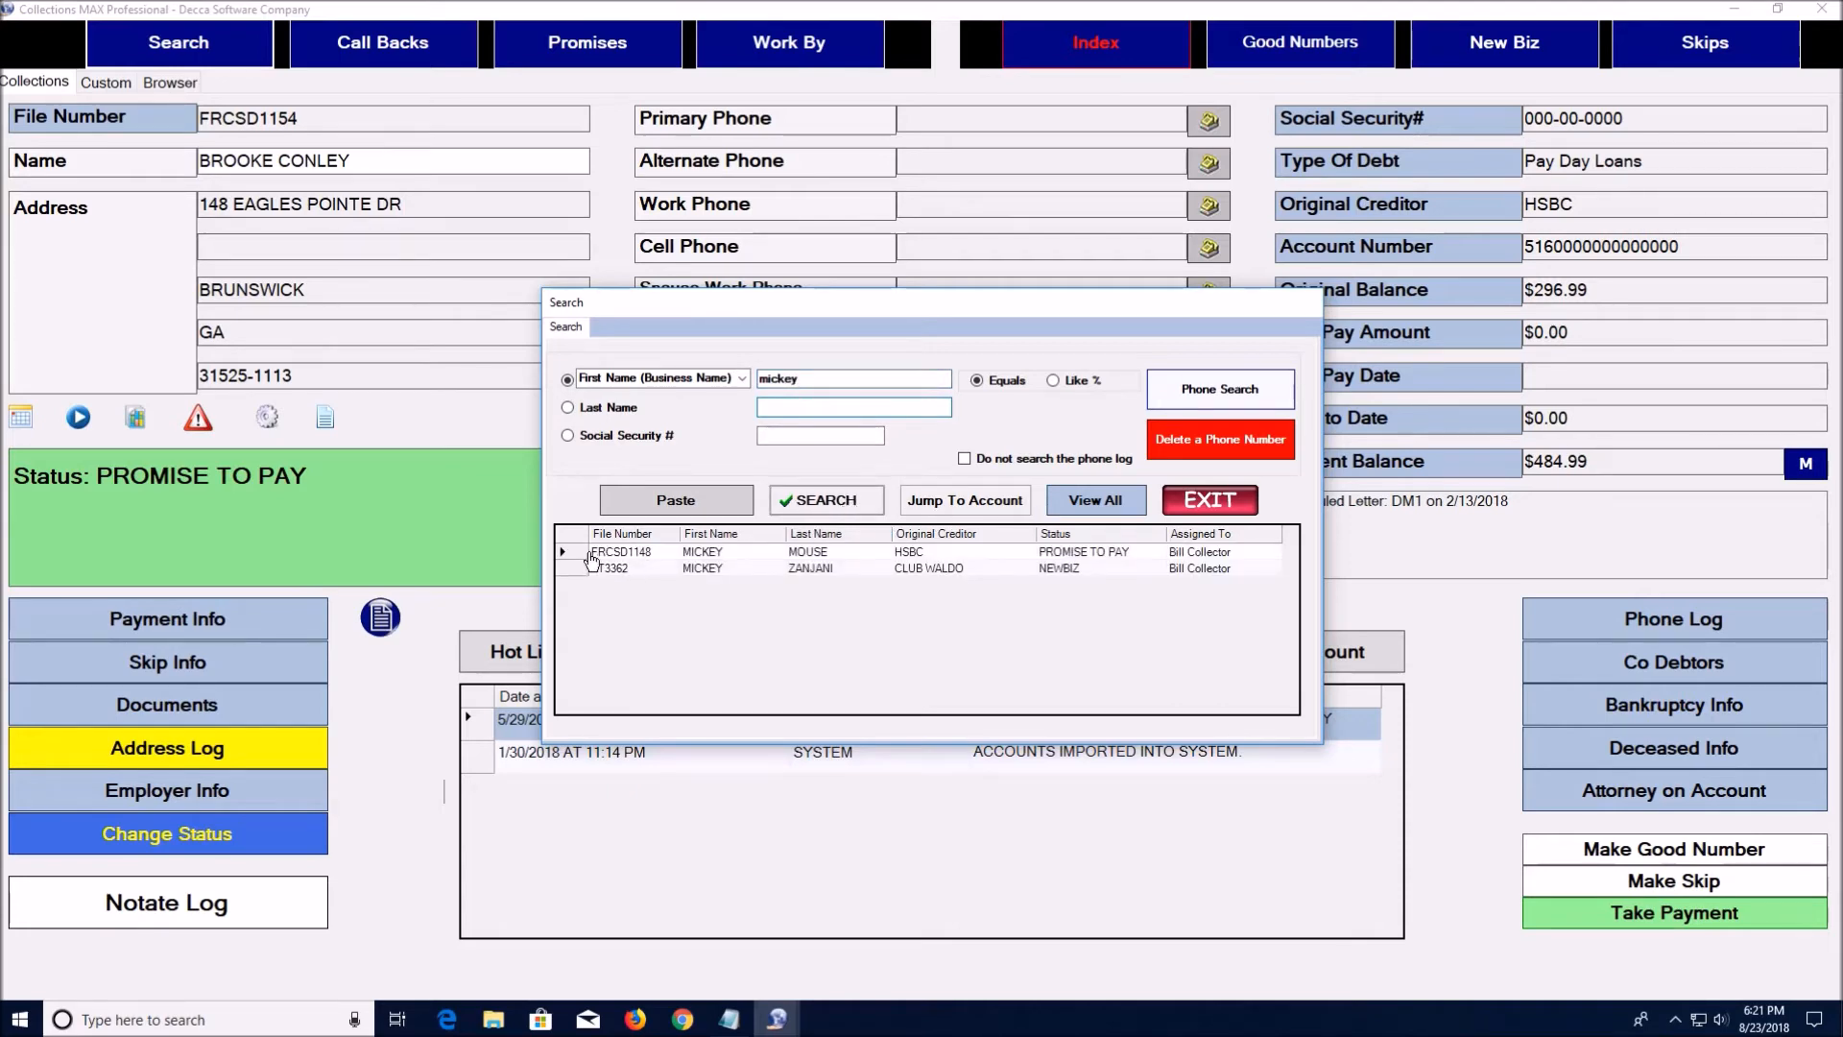
# Open the first matching HSBC account and review its pending $100.00 partial payment
pyautogui.click(594, 555)
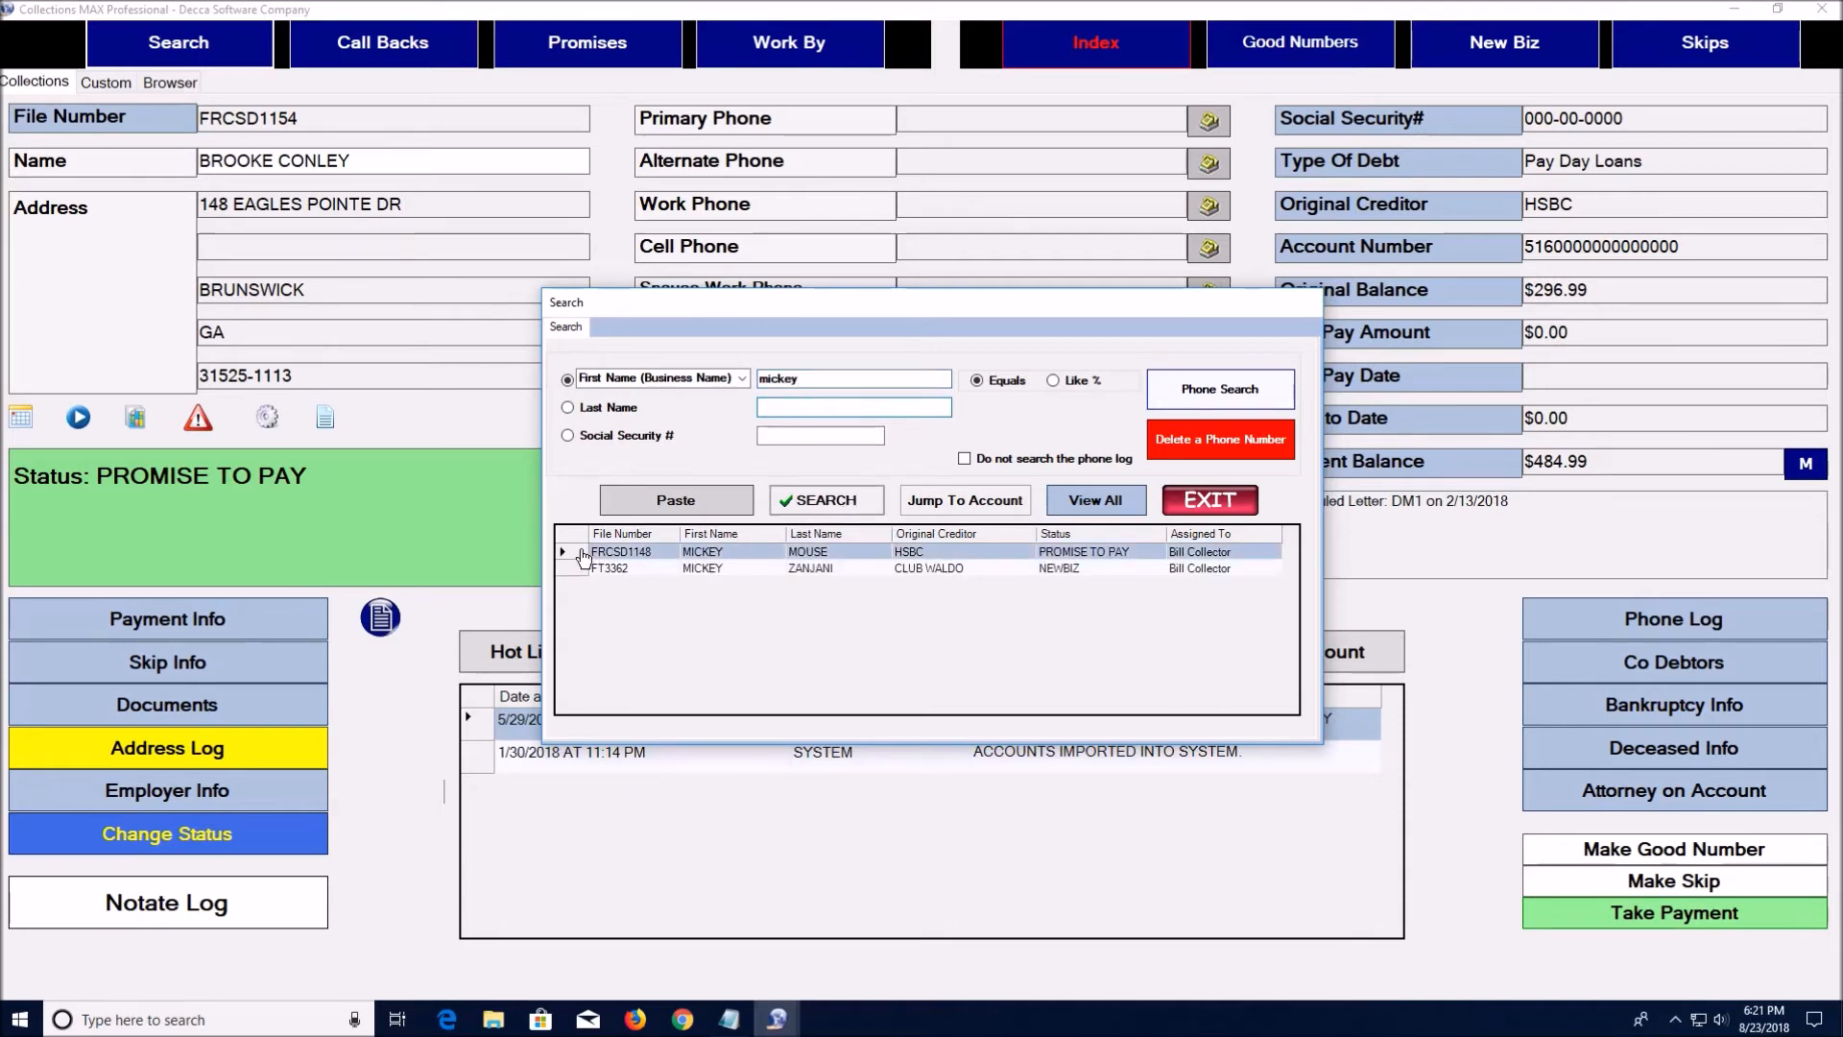
pyautogui.click(941, 501)
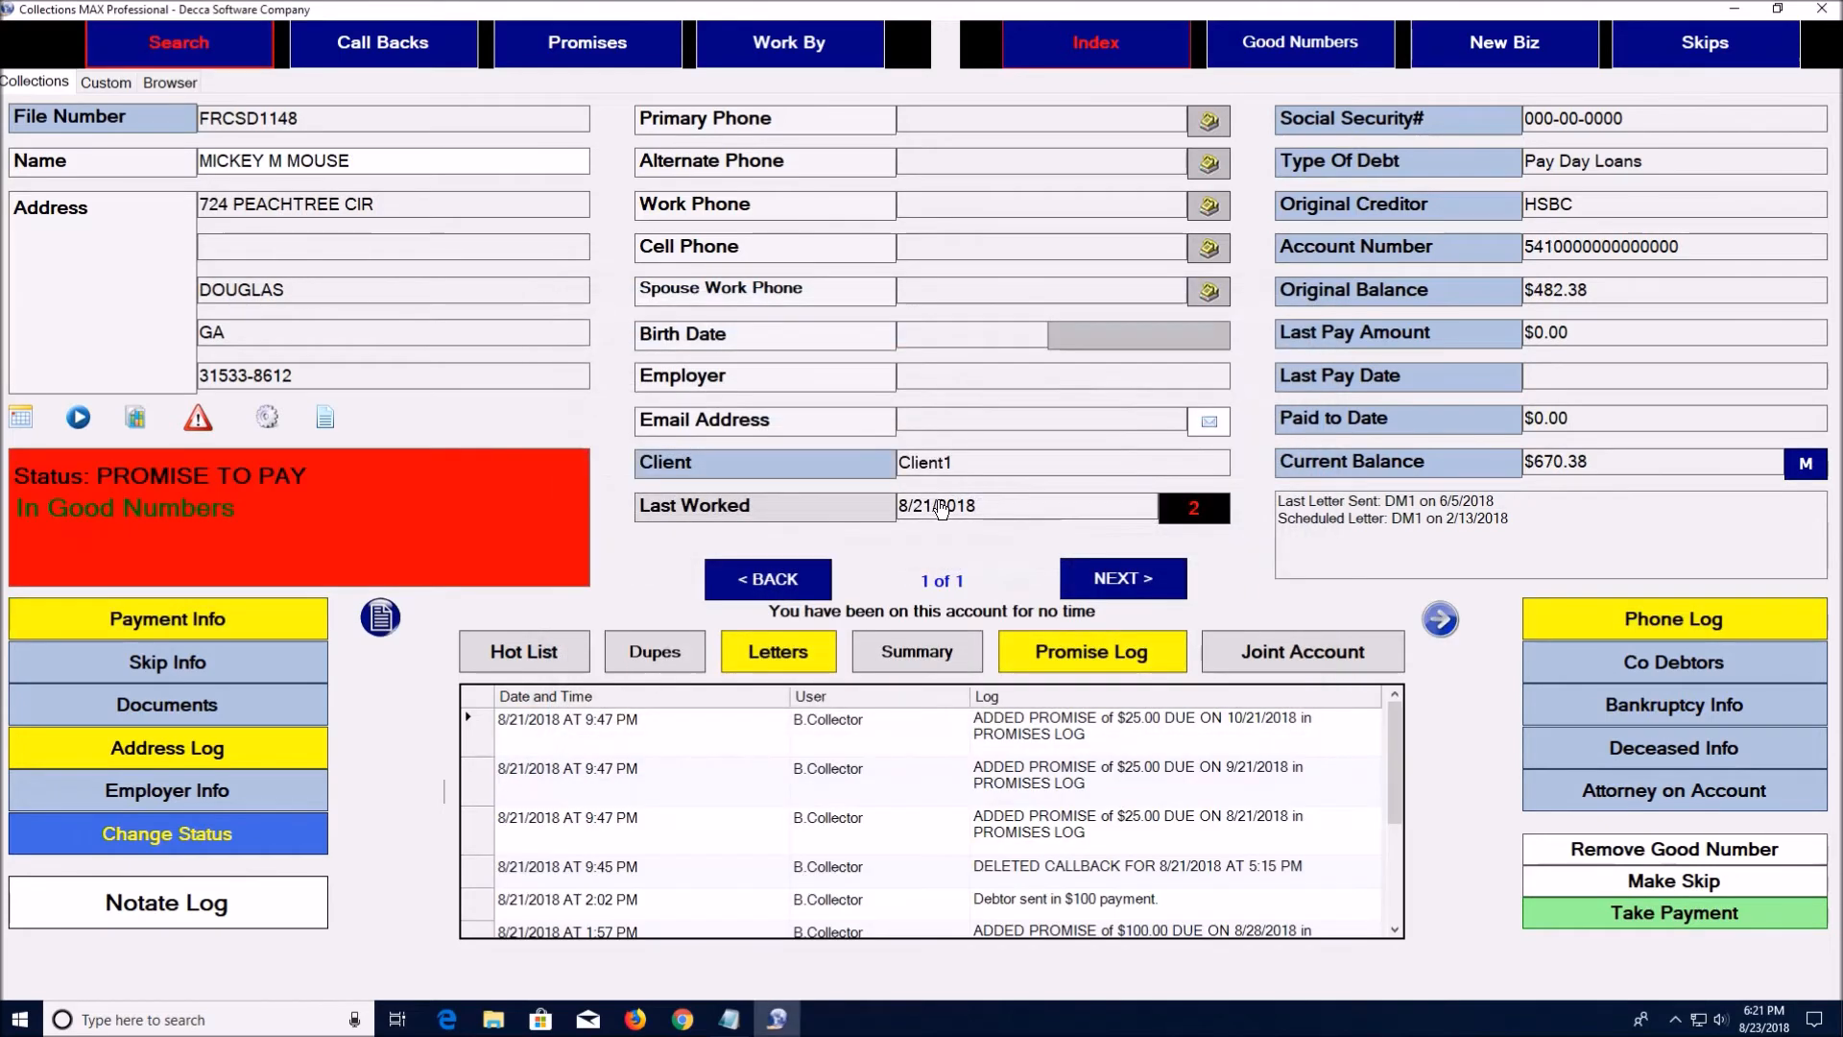
pyautogui.click(264, 628)
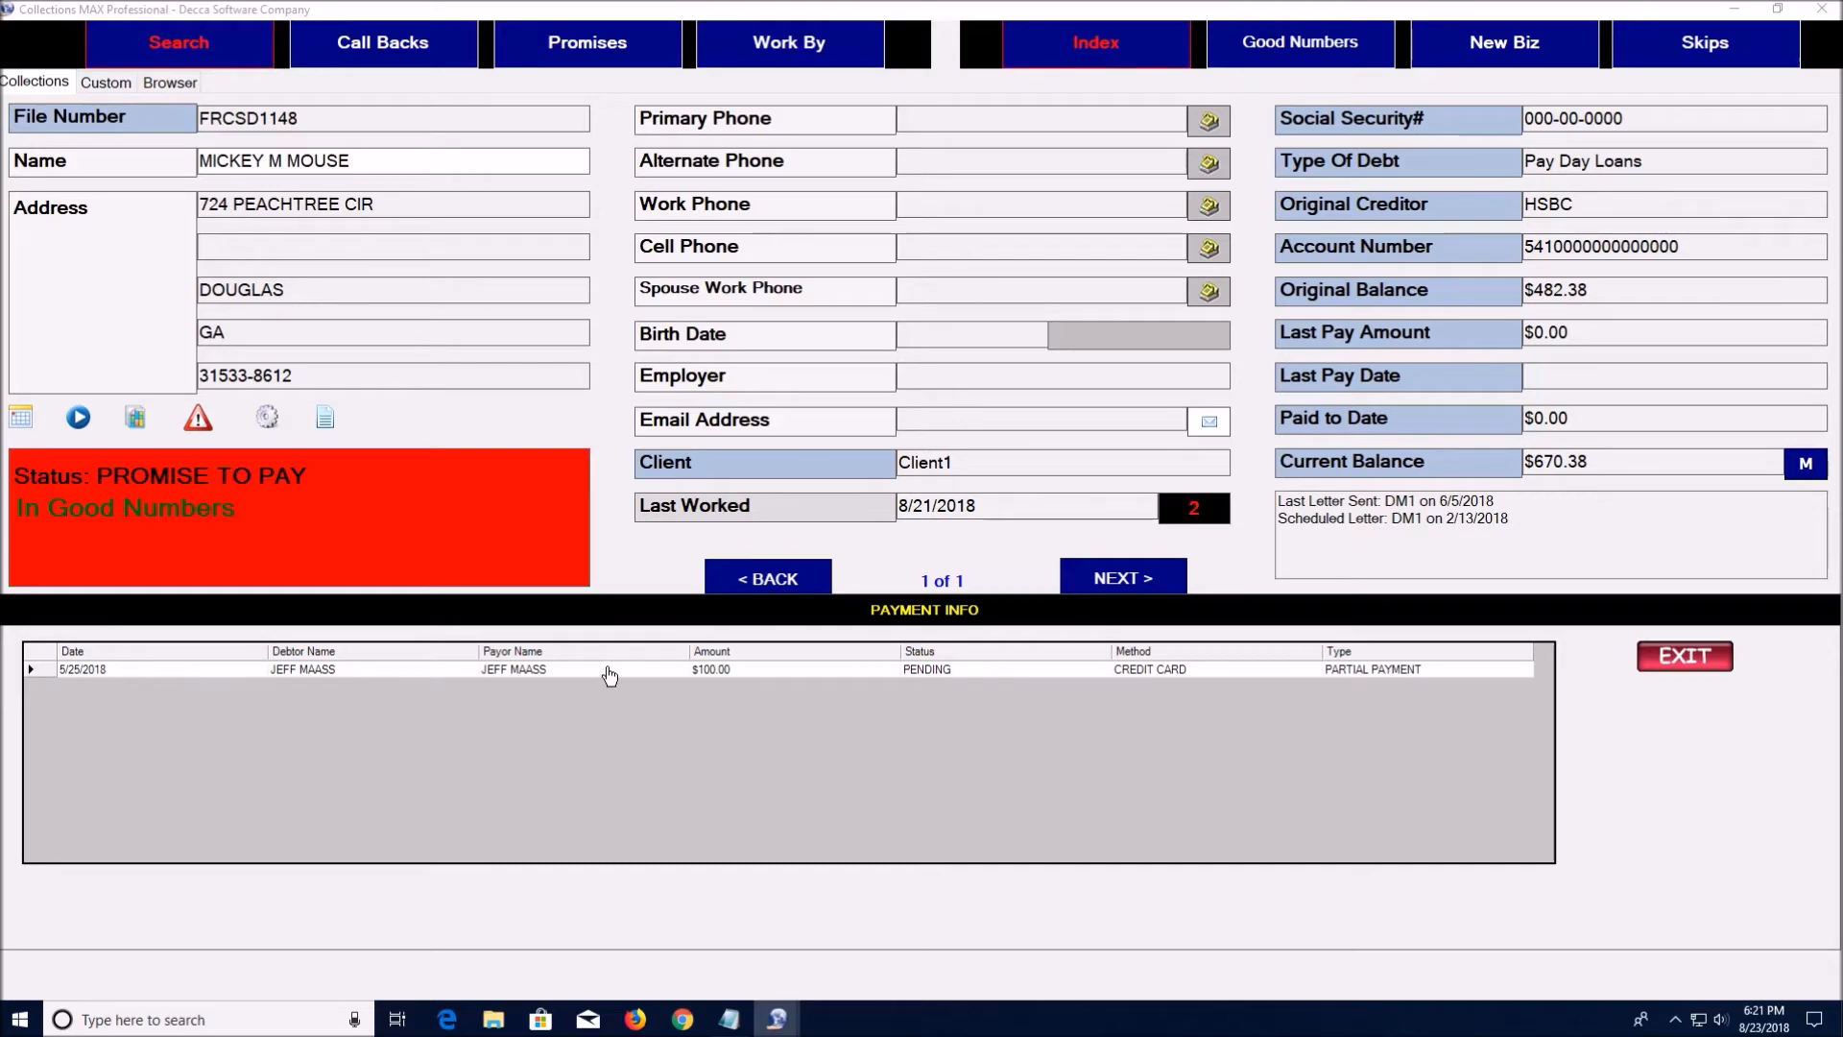
pyautogui.click(1686, 660)
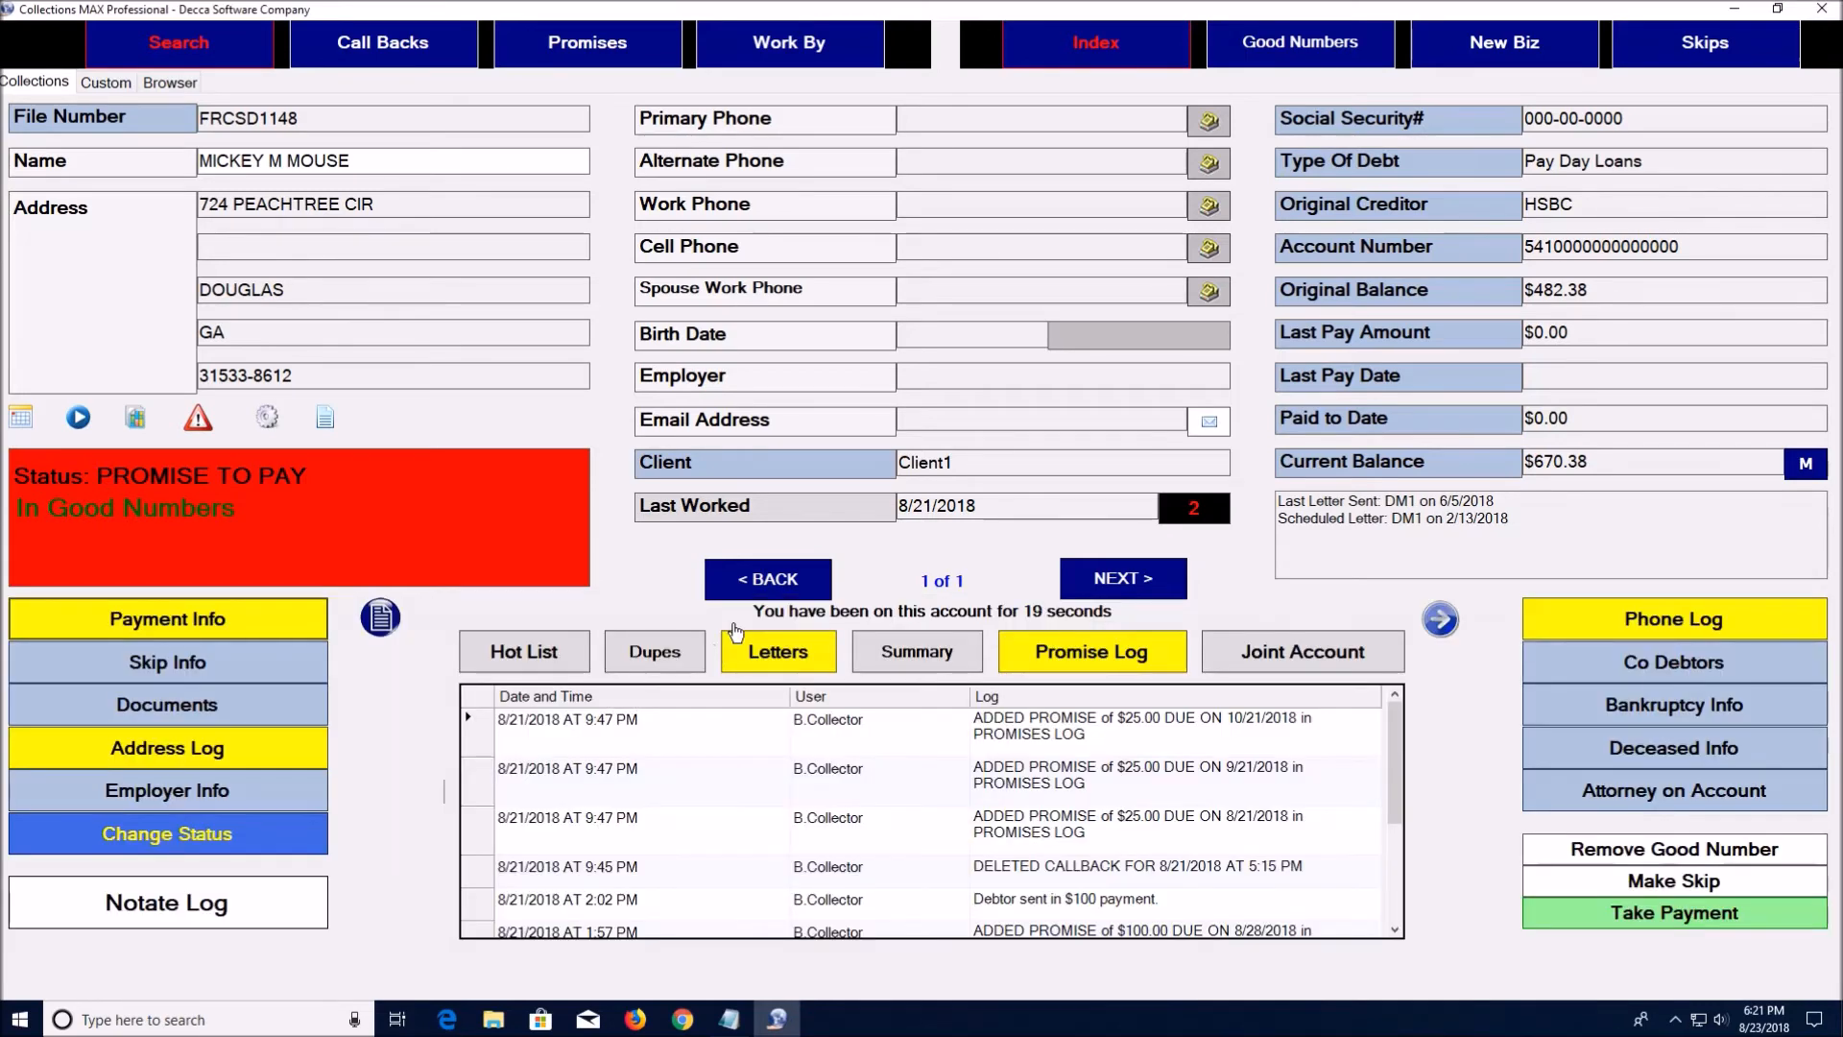
# Return to the full account list and advance to record 3 of 636
pyautogui.click(1068, 46)
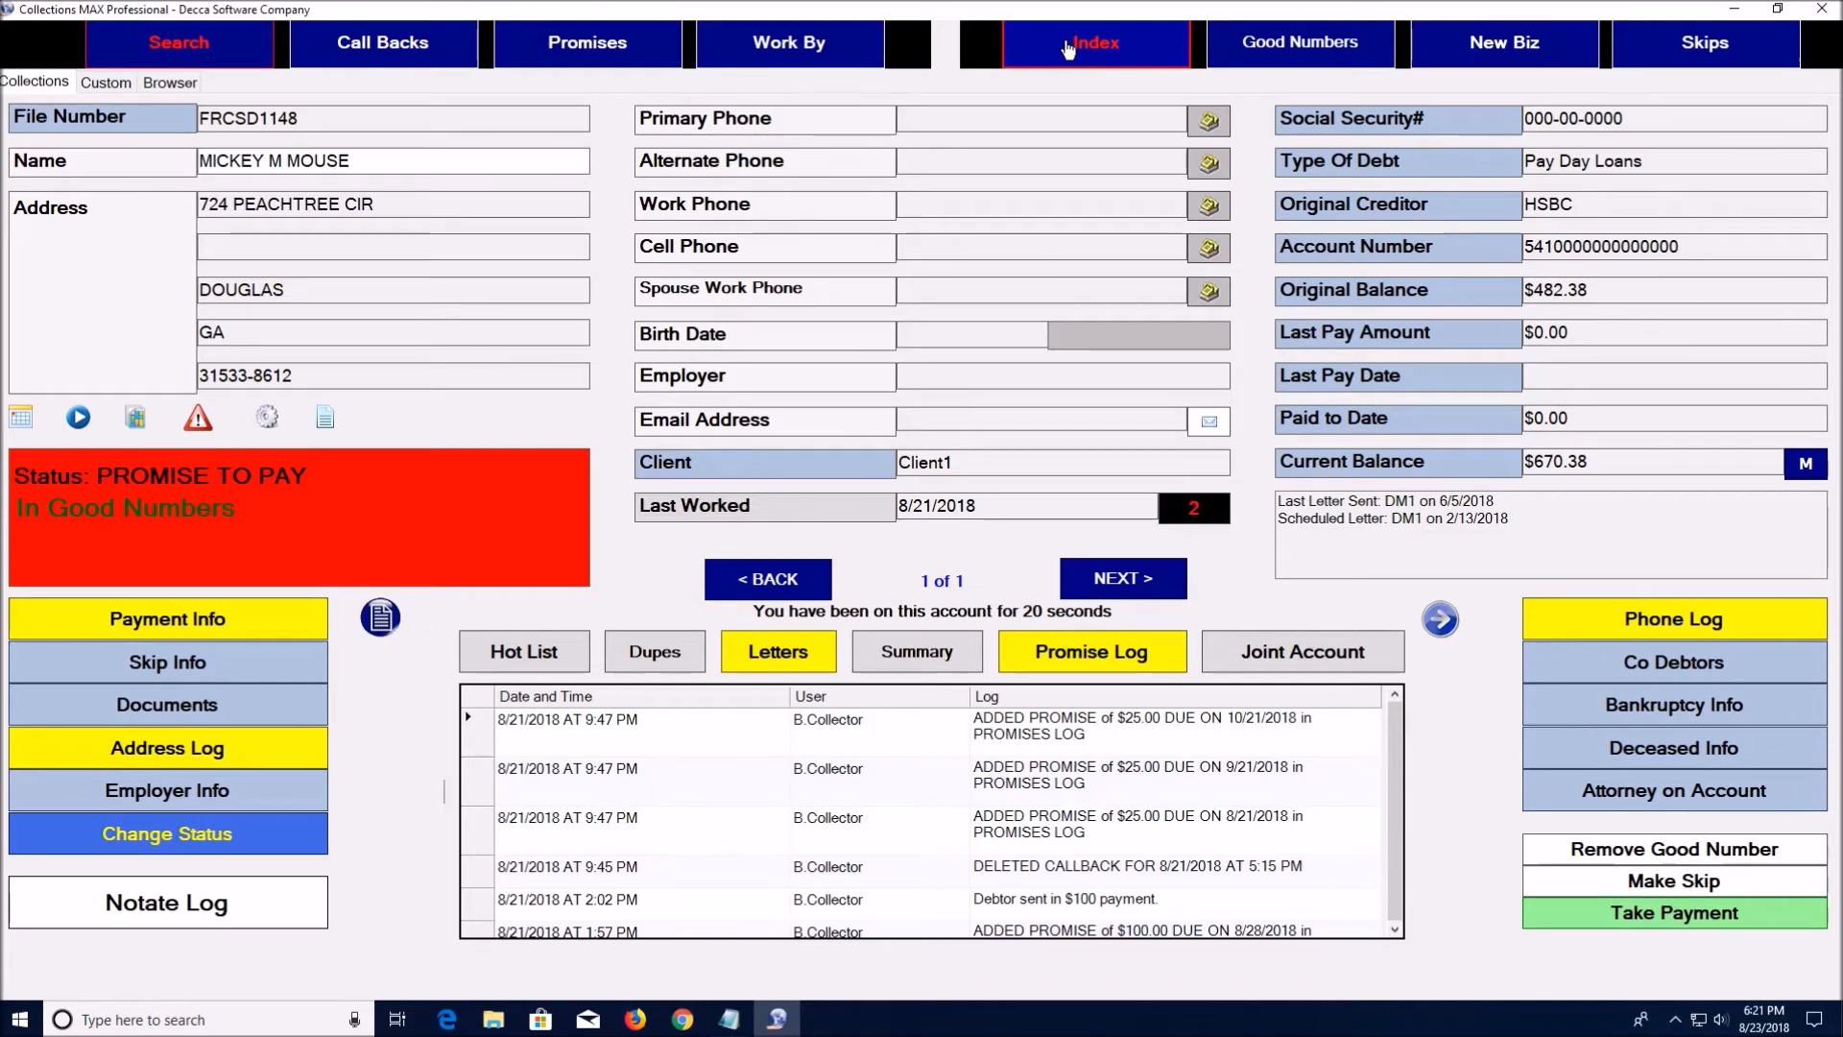
pyautogui.click(1111, 586)
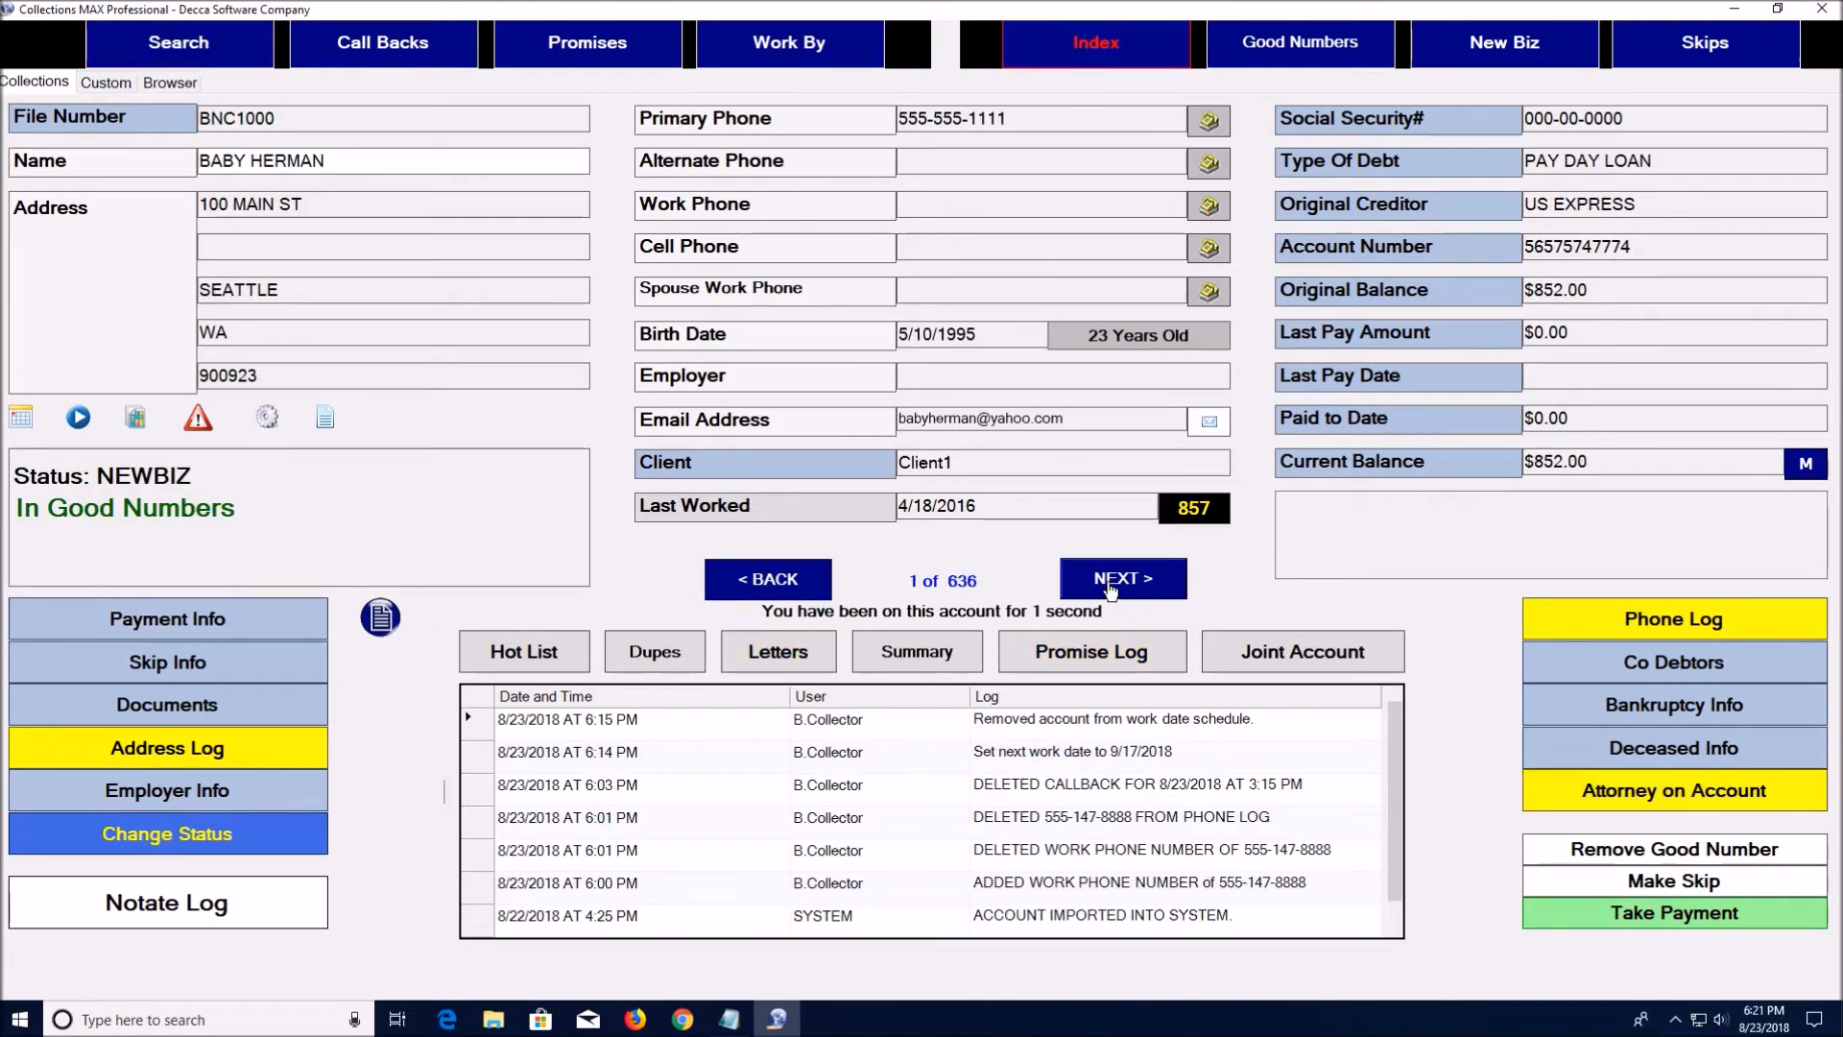
pyautogui.click(1110, 588)
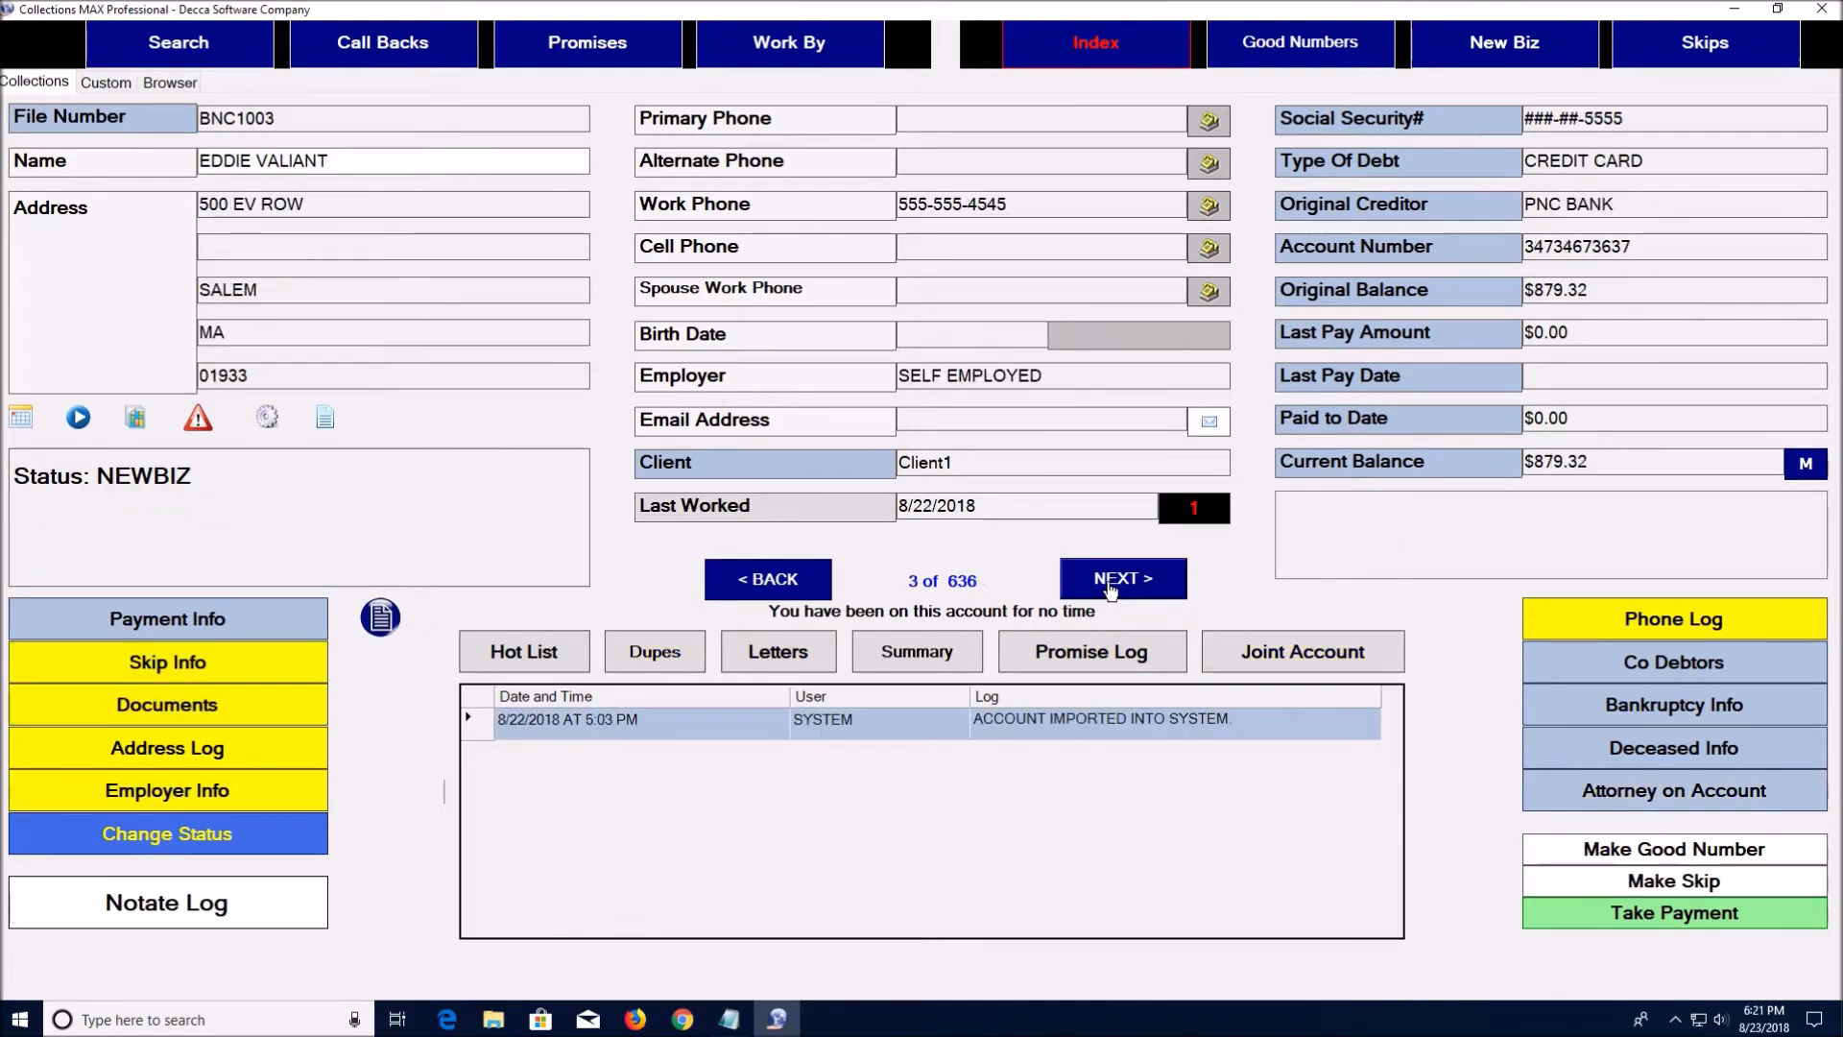
# Open the debtor's skip information and compare the Debtor Skip Info and Debtor Notice records
pyautogui.click(254, 666)
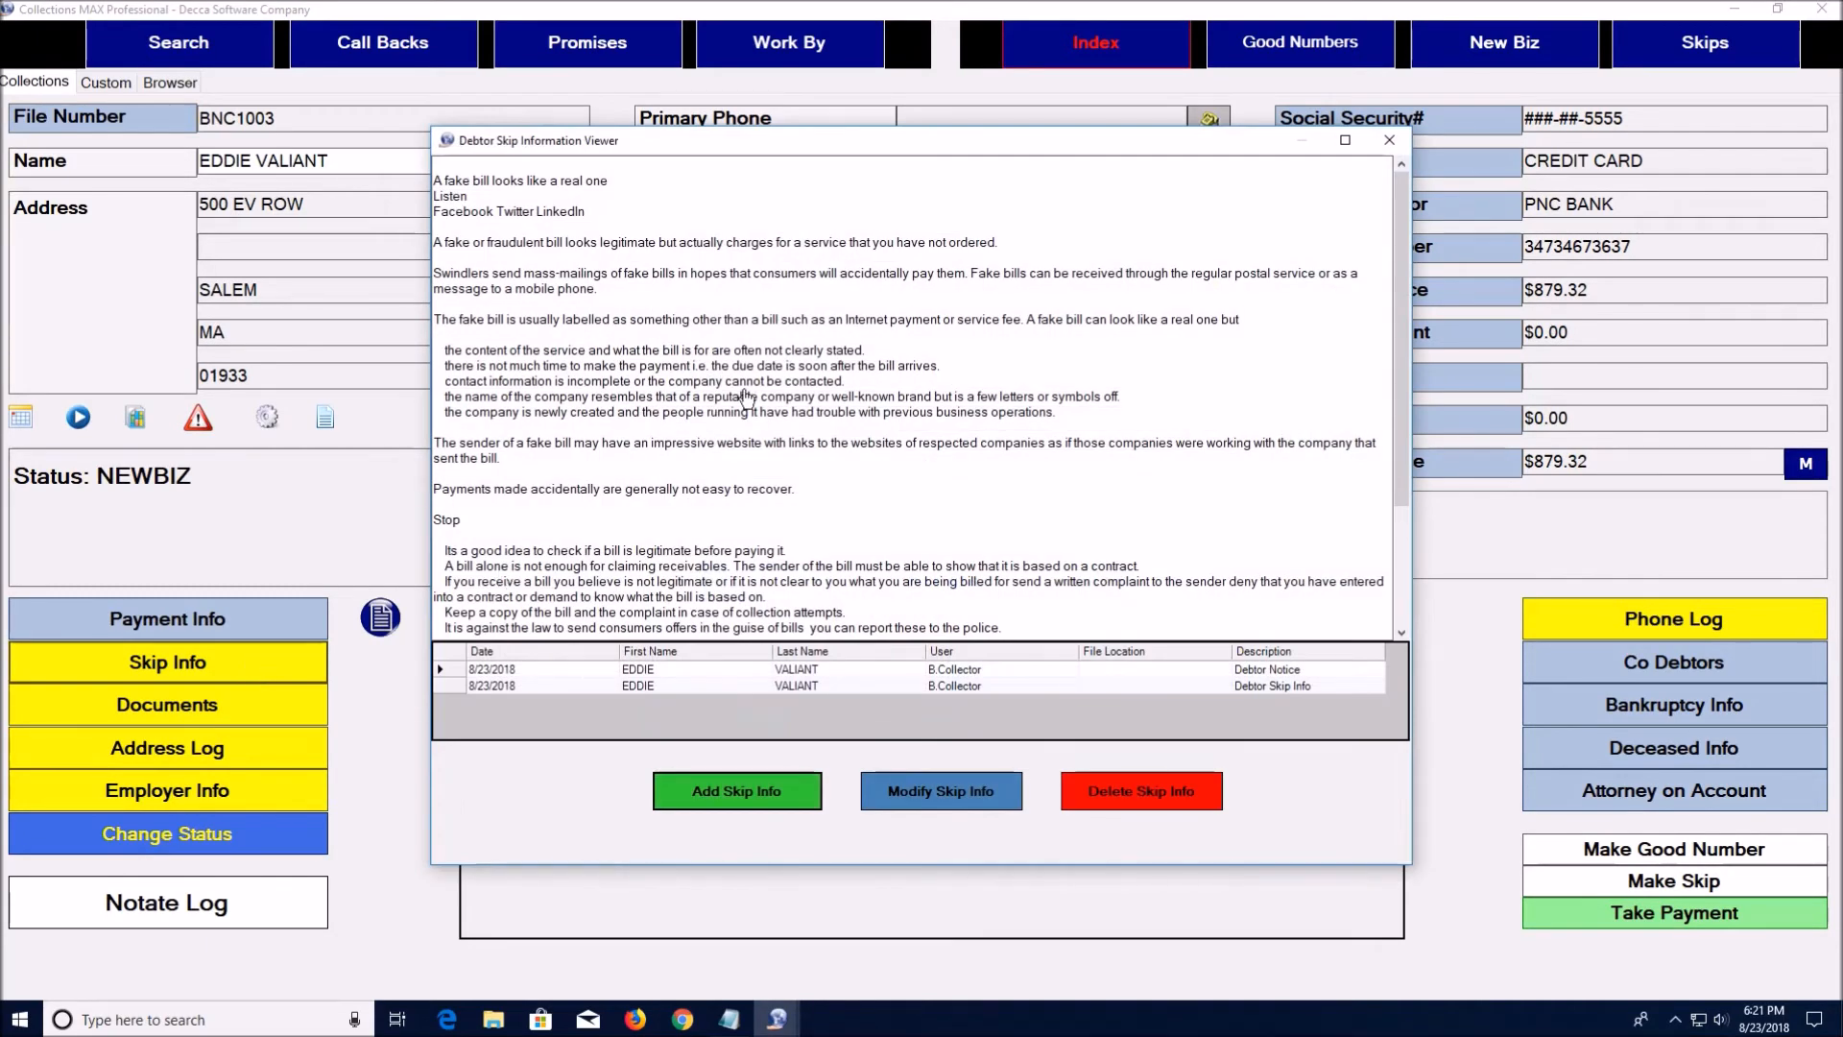
pyautogui.click(446, 685)
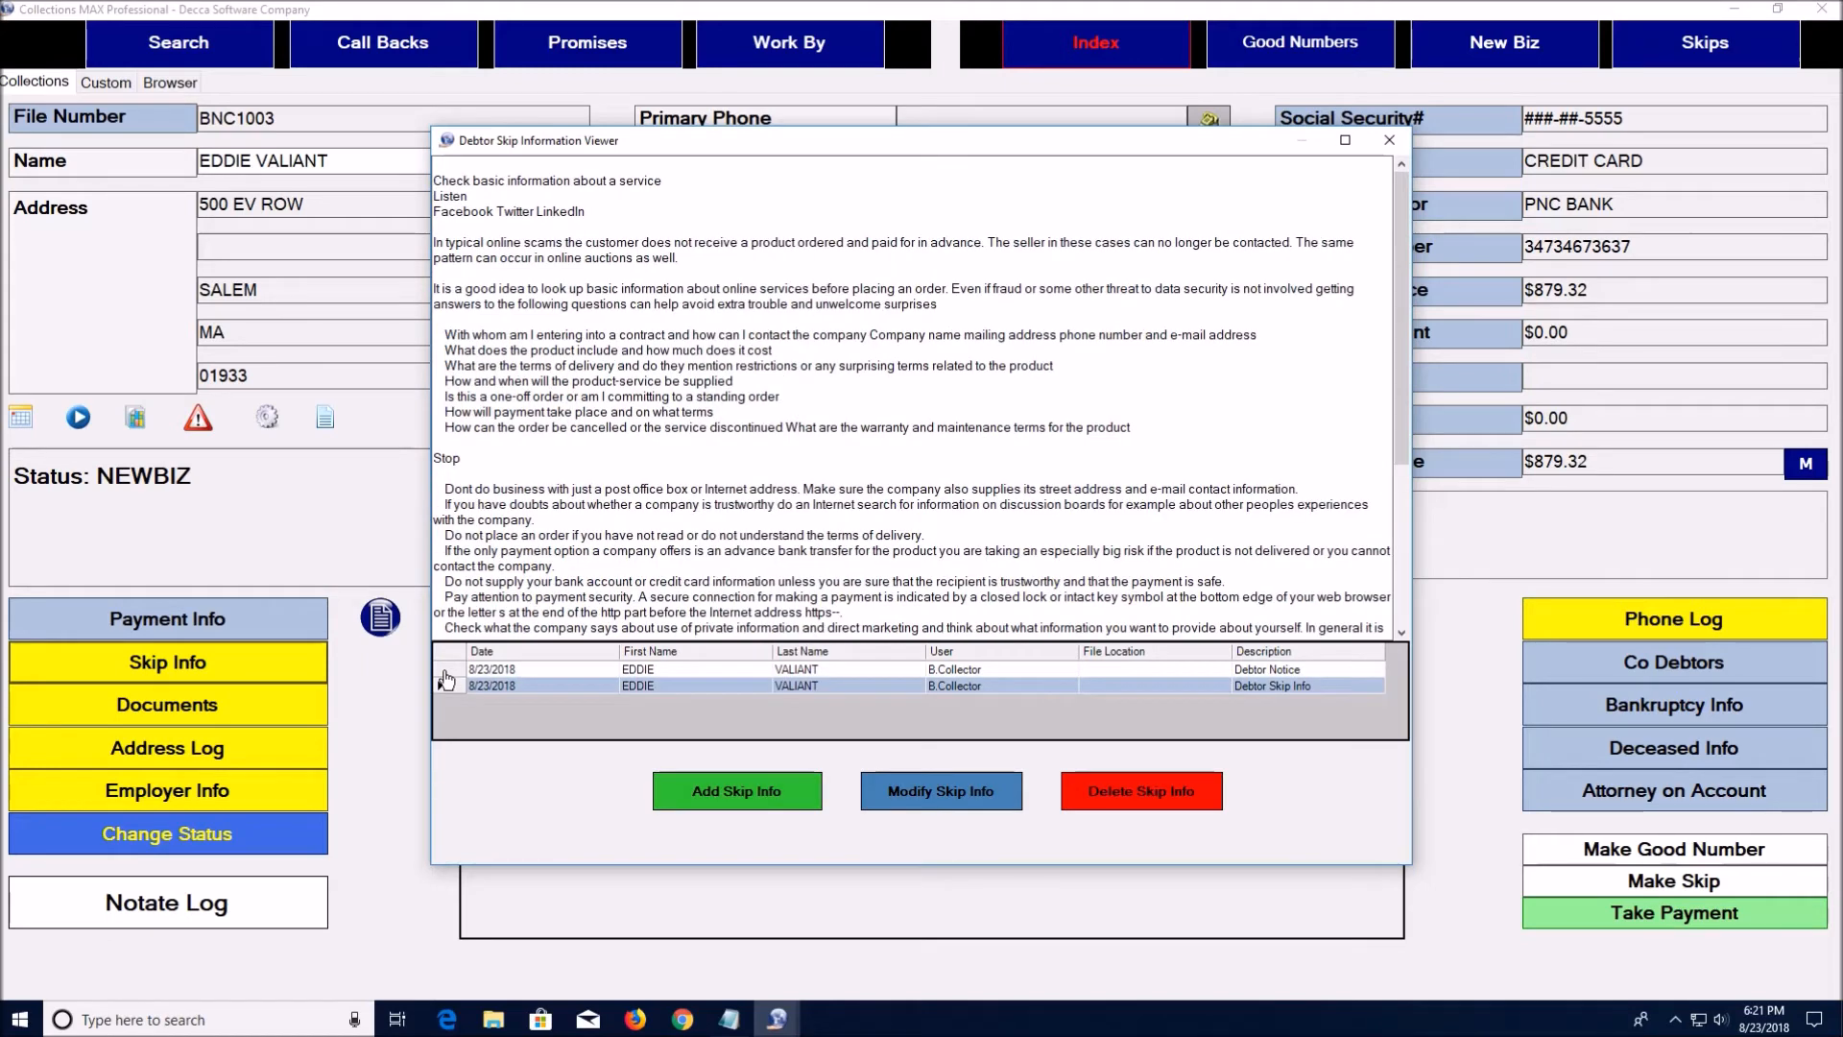
pyautogui.click(445, 670)
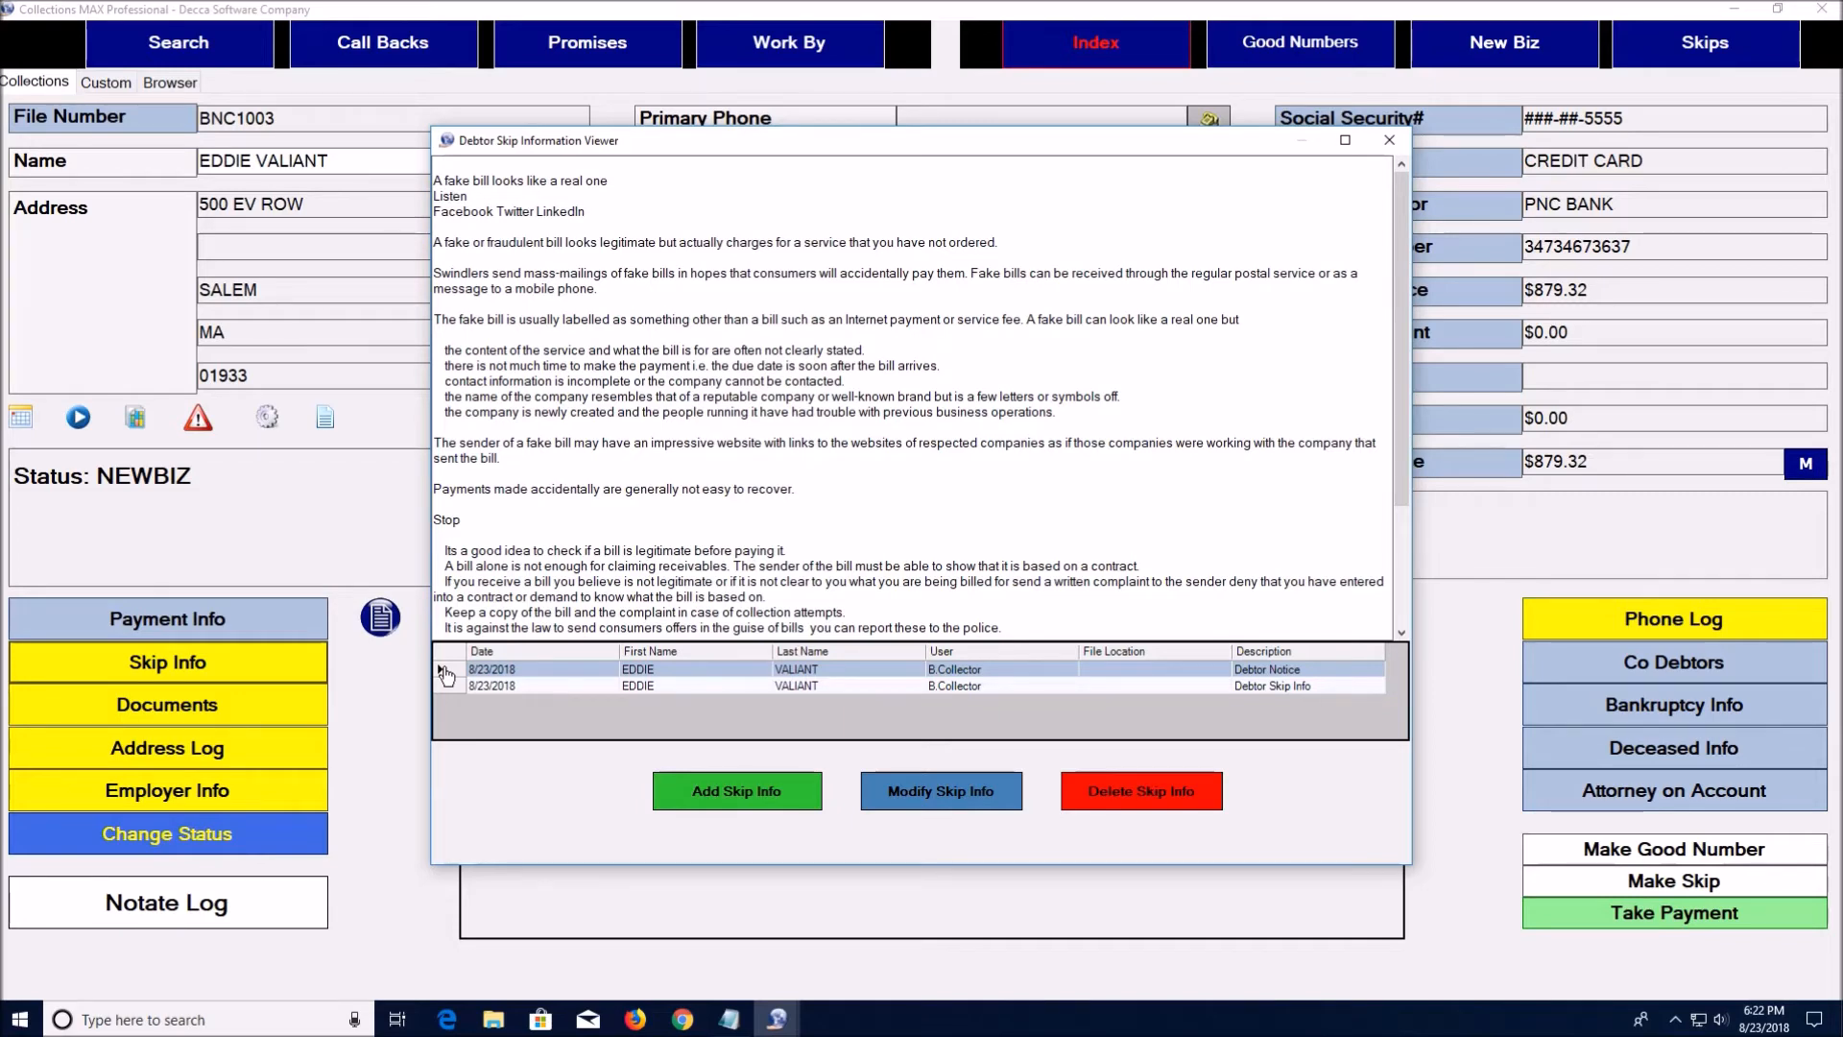
pyautogui.click(452, 687)
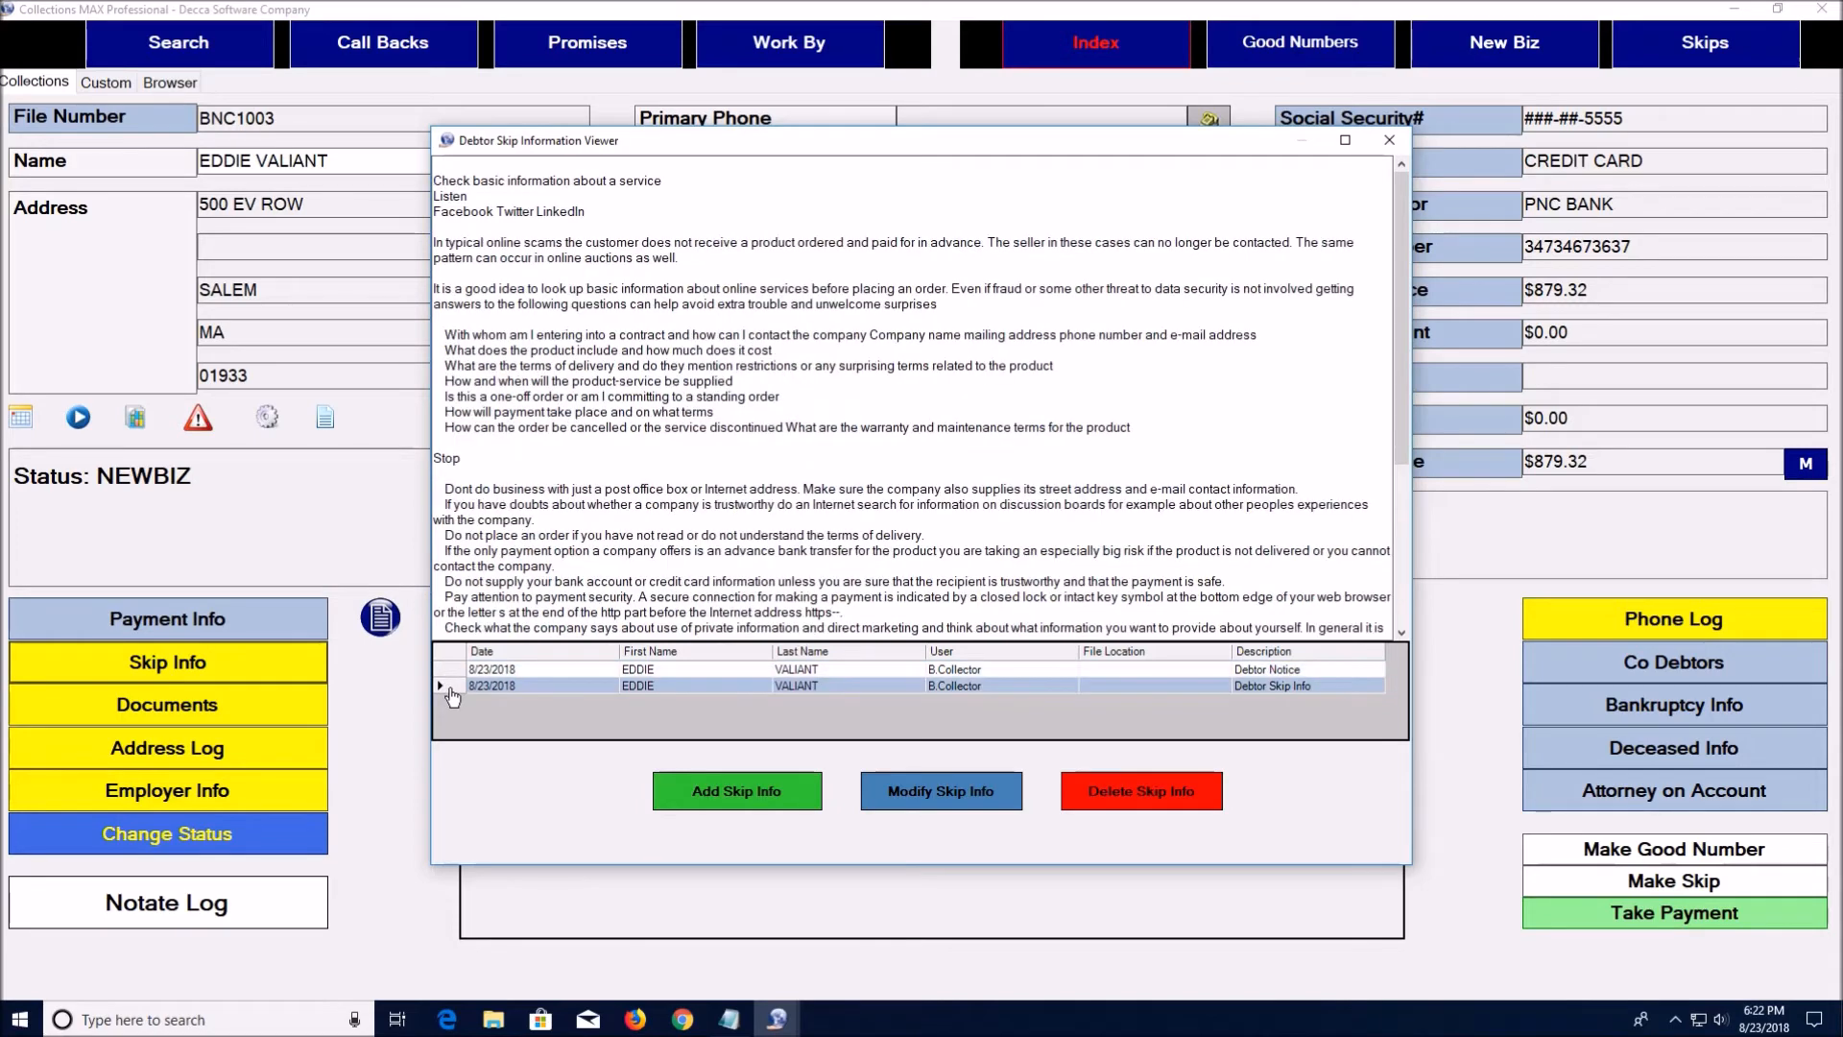
pyautogui.click(454, 671)
pyautogui.click(456, 687)
# Try adding and editing a skip record without saving, resize the viewer, then close it
pyautogui.click(765, 796)
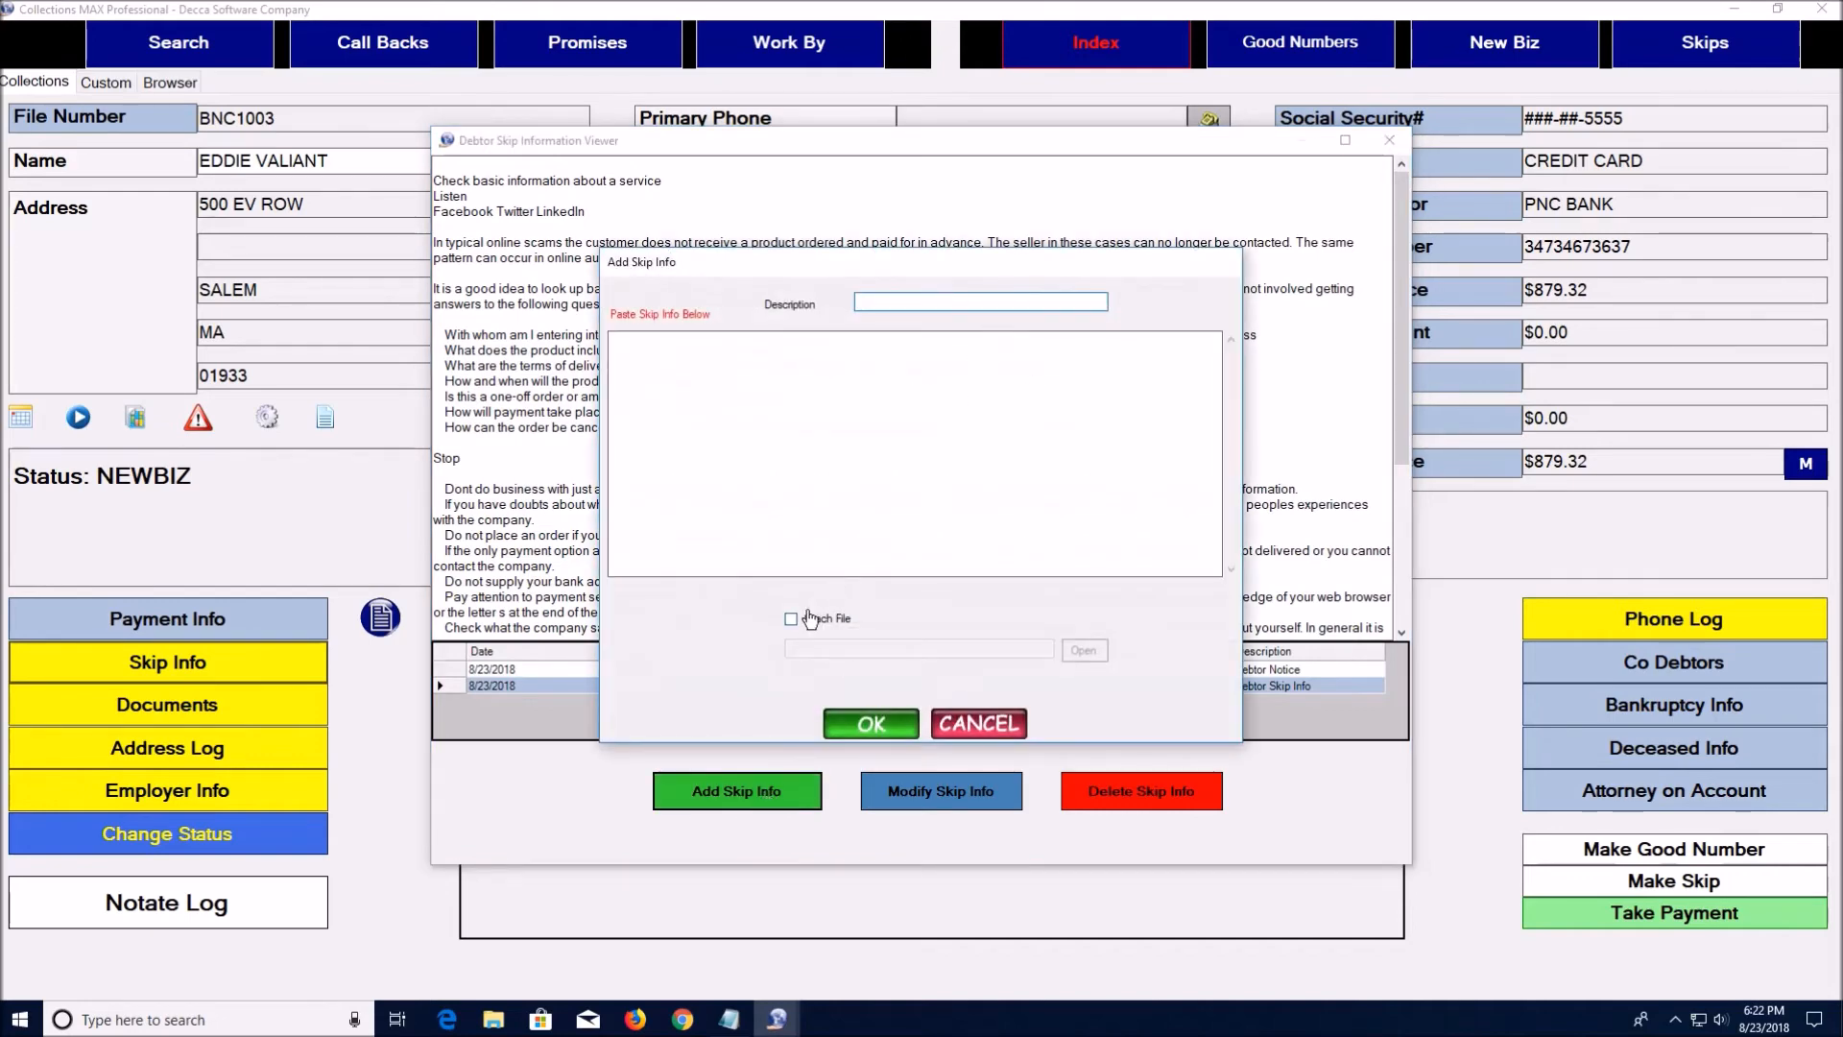
pyautogui.click(971, 722)
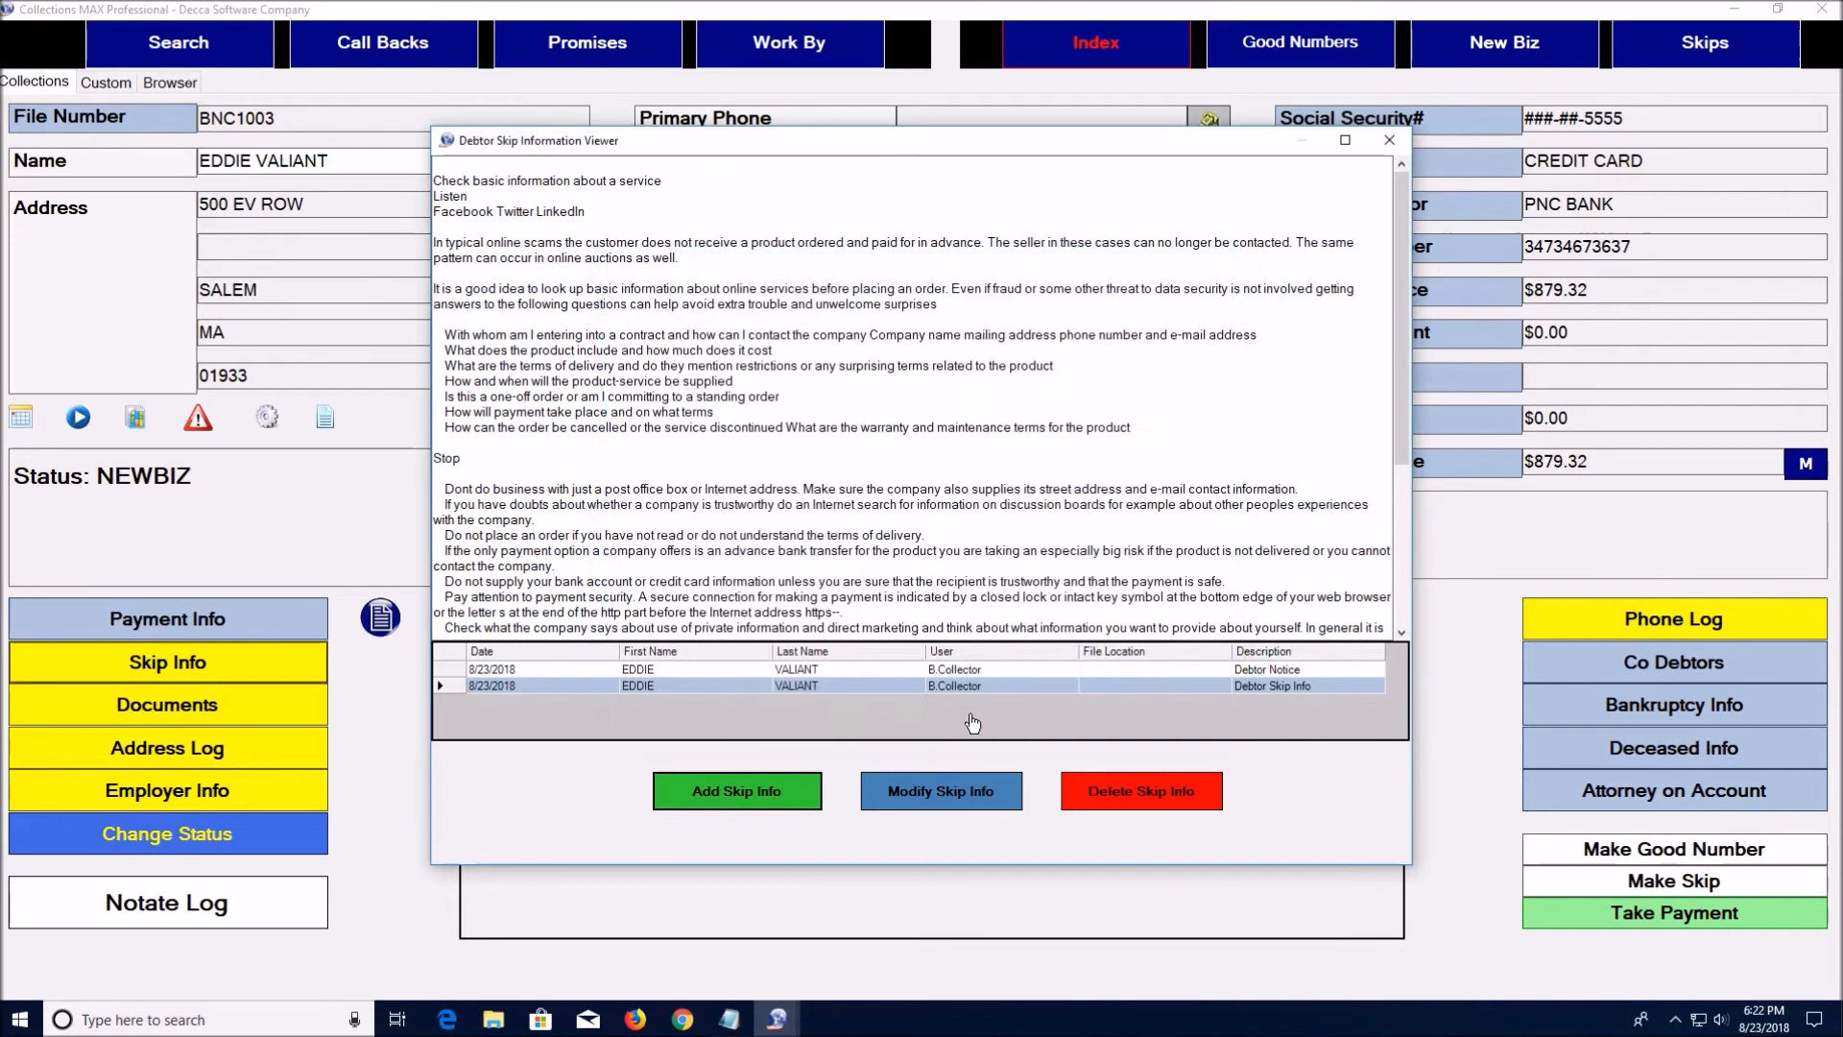
pyautogui.click(943, 790)
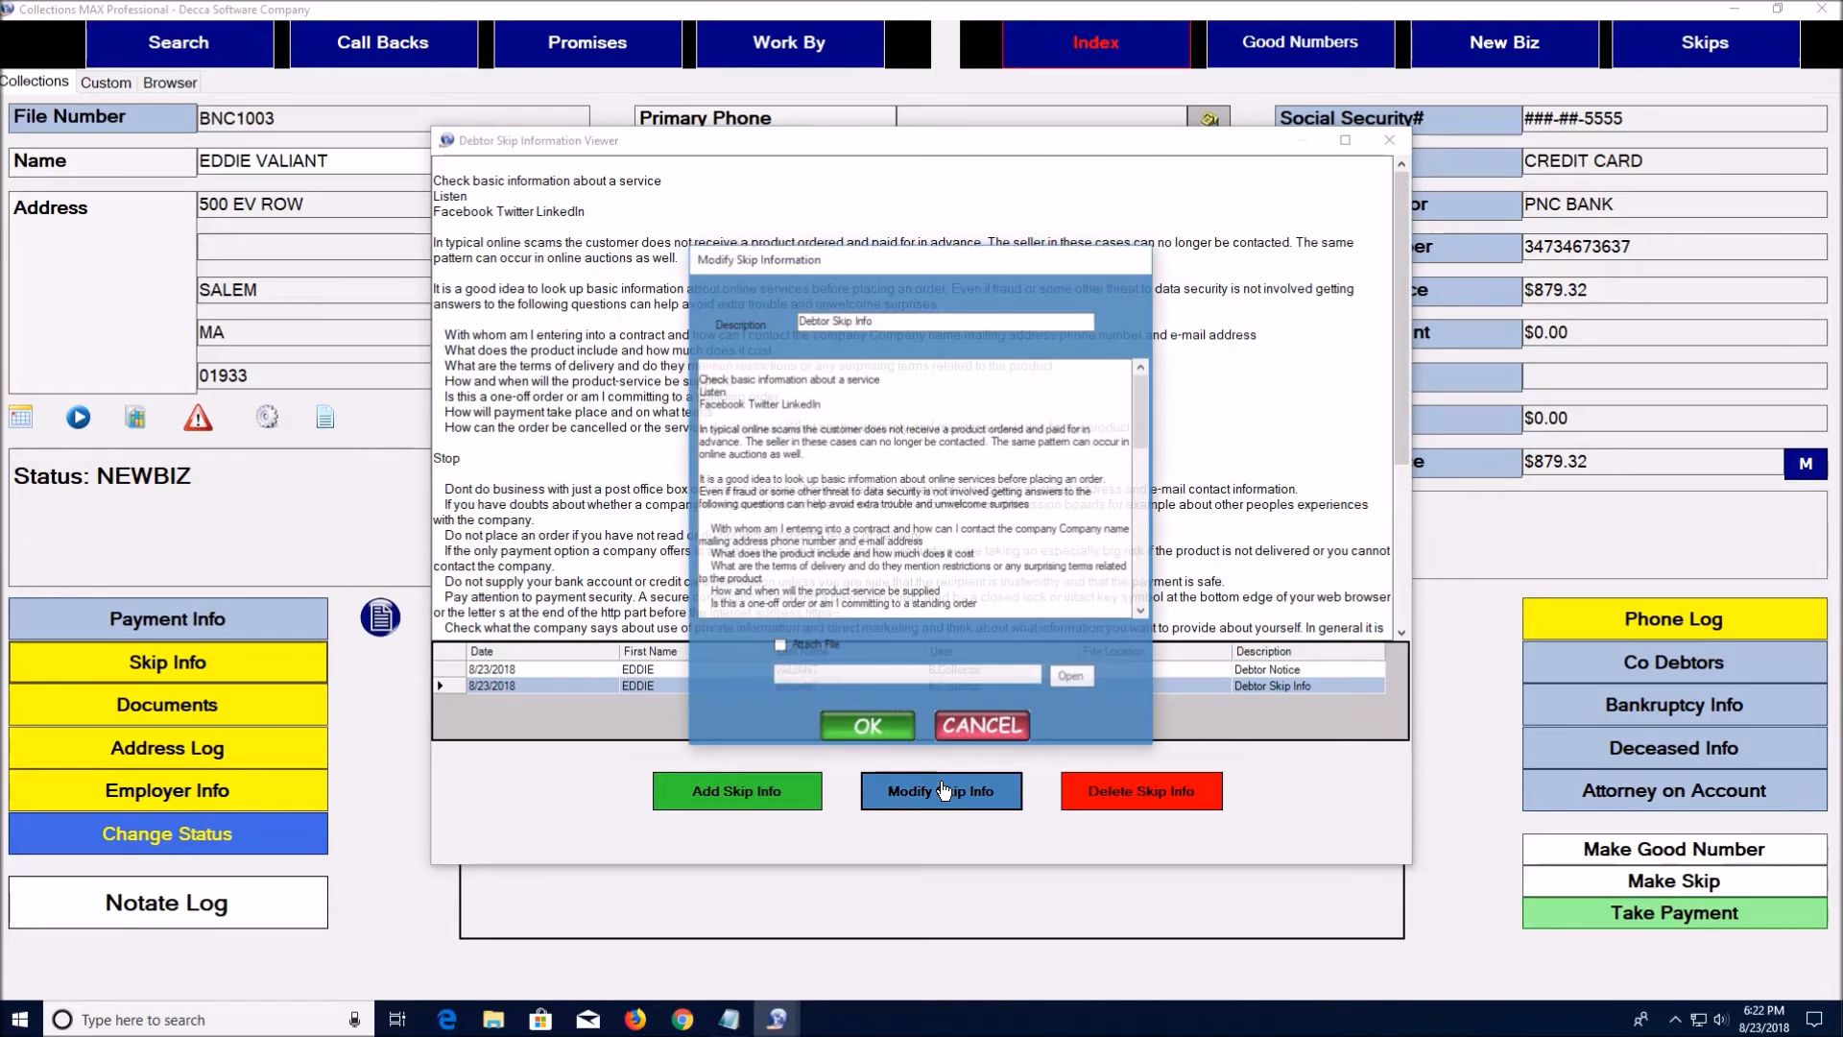
pyautogui.click(988, 730)
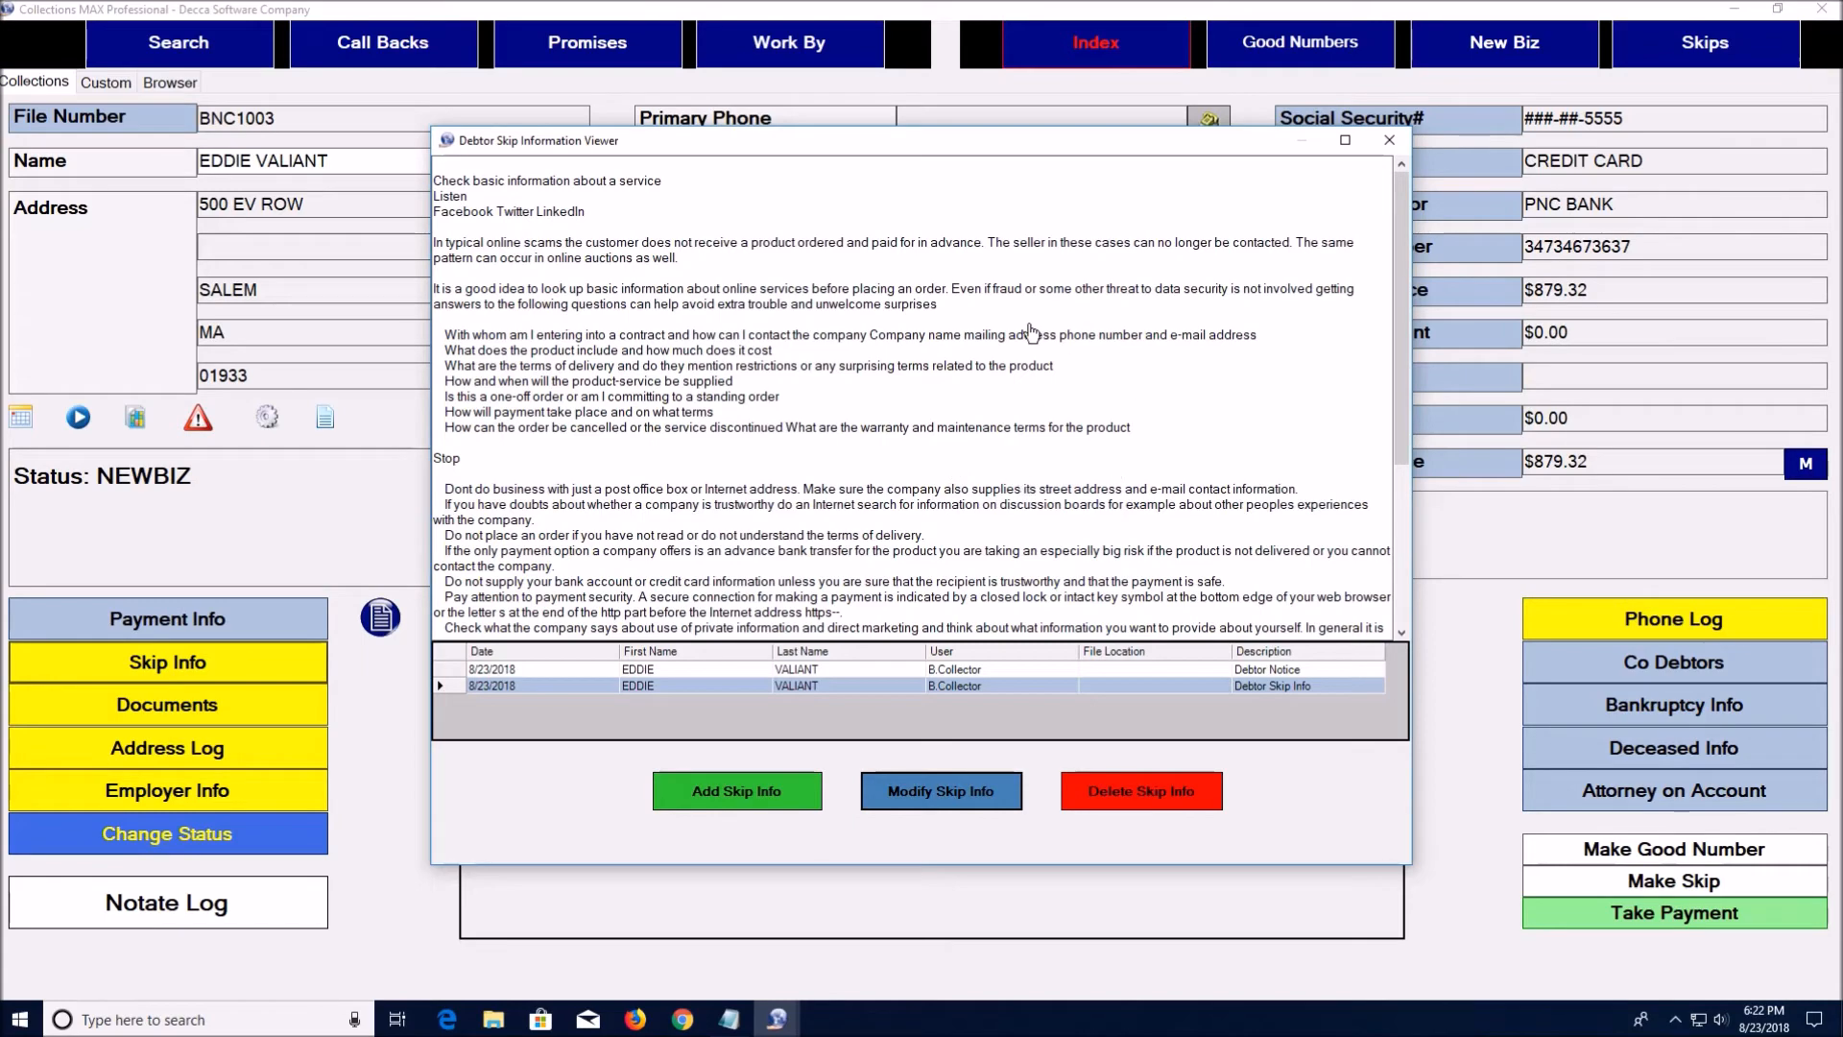
pyautogui.moveTo(1403, 423)
pyautogui.mouseDown()
pyautogui.moveTo(1408, 547)
pyautogui.moveTo(1407, 428)
pyautogui.mouseUp()
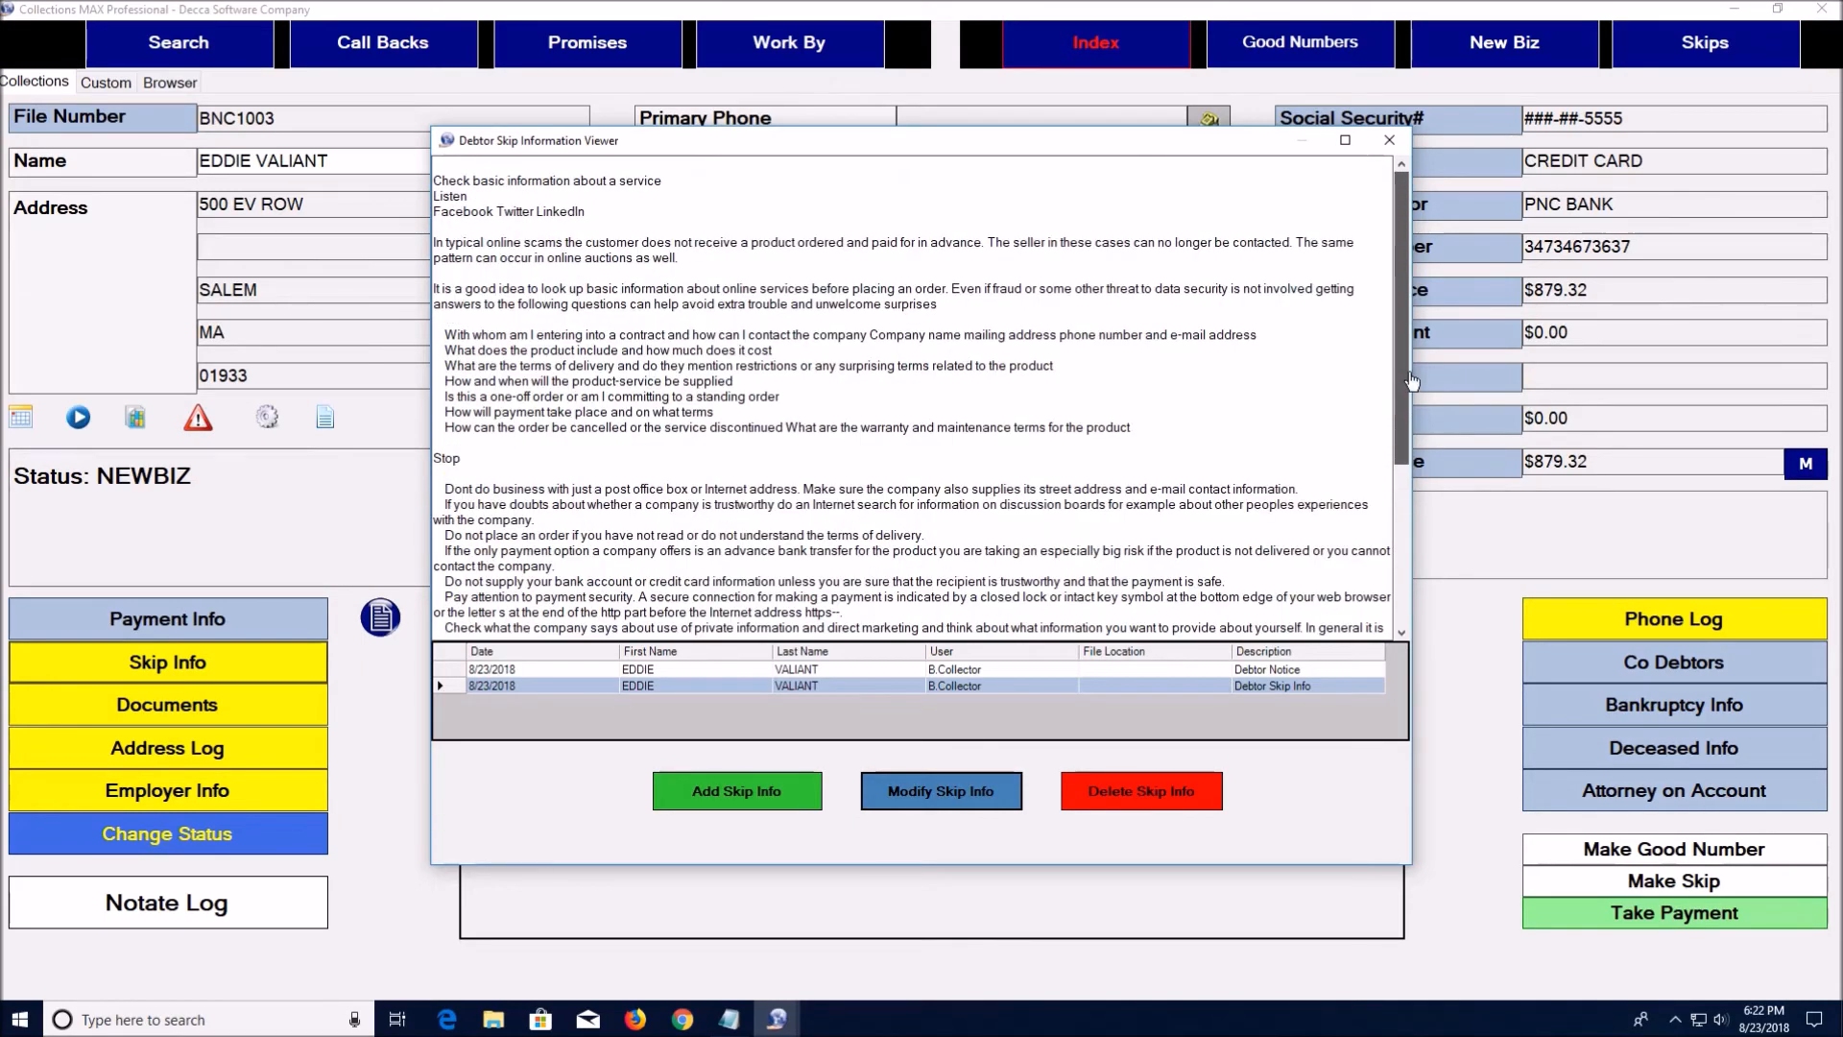
pyautogui.click(1345, 140)
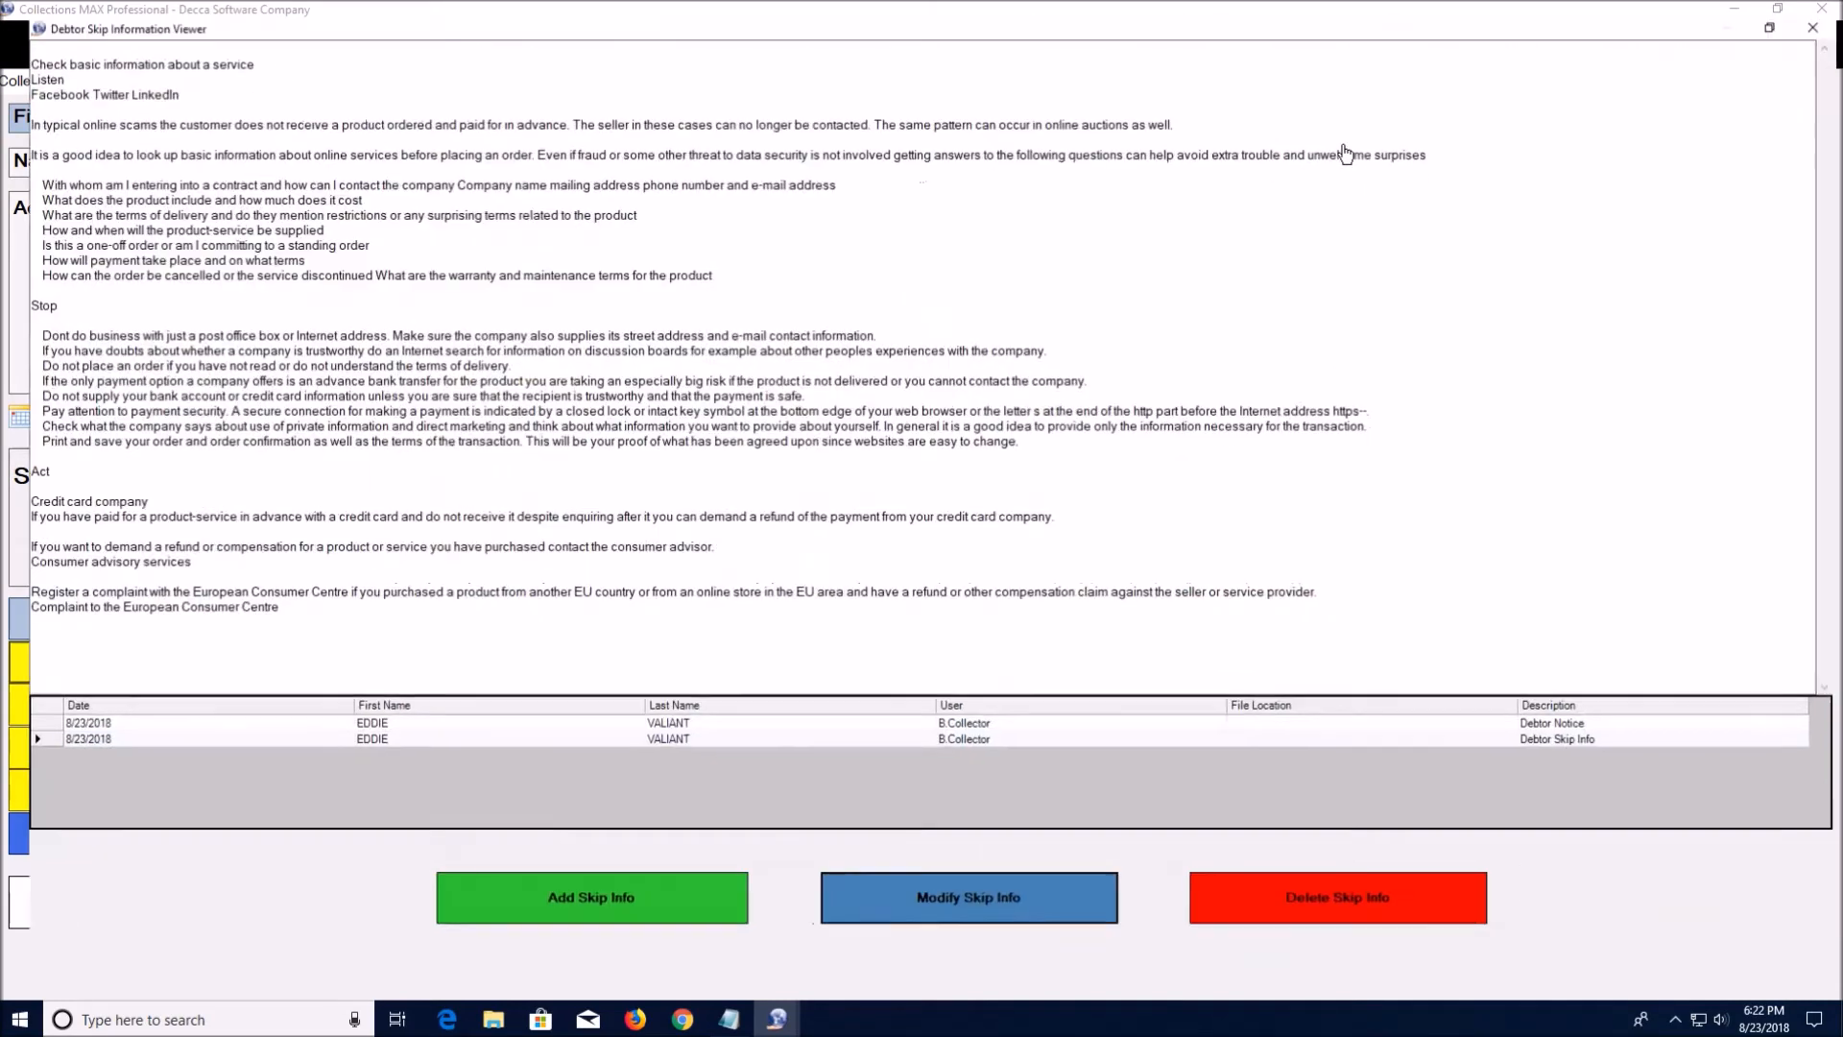
pyautogui.click(1778, 10)
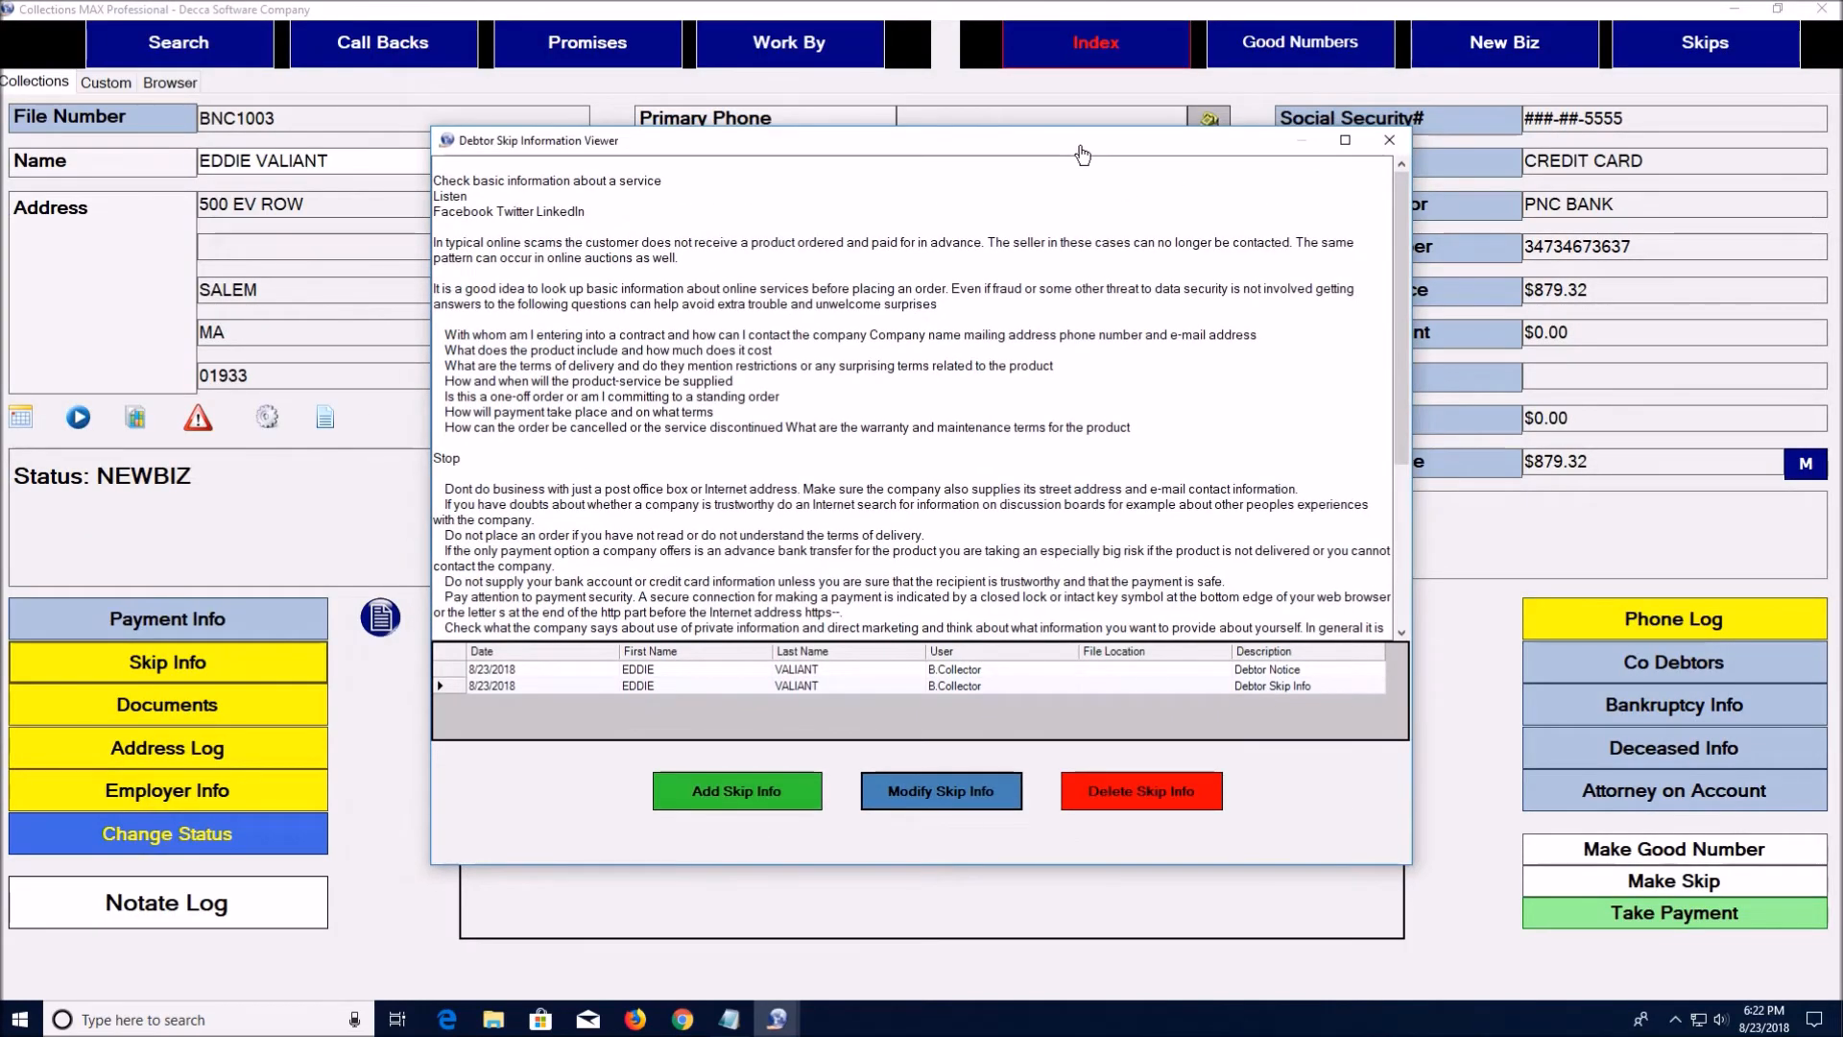
pyautogui.click(1389, 140)
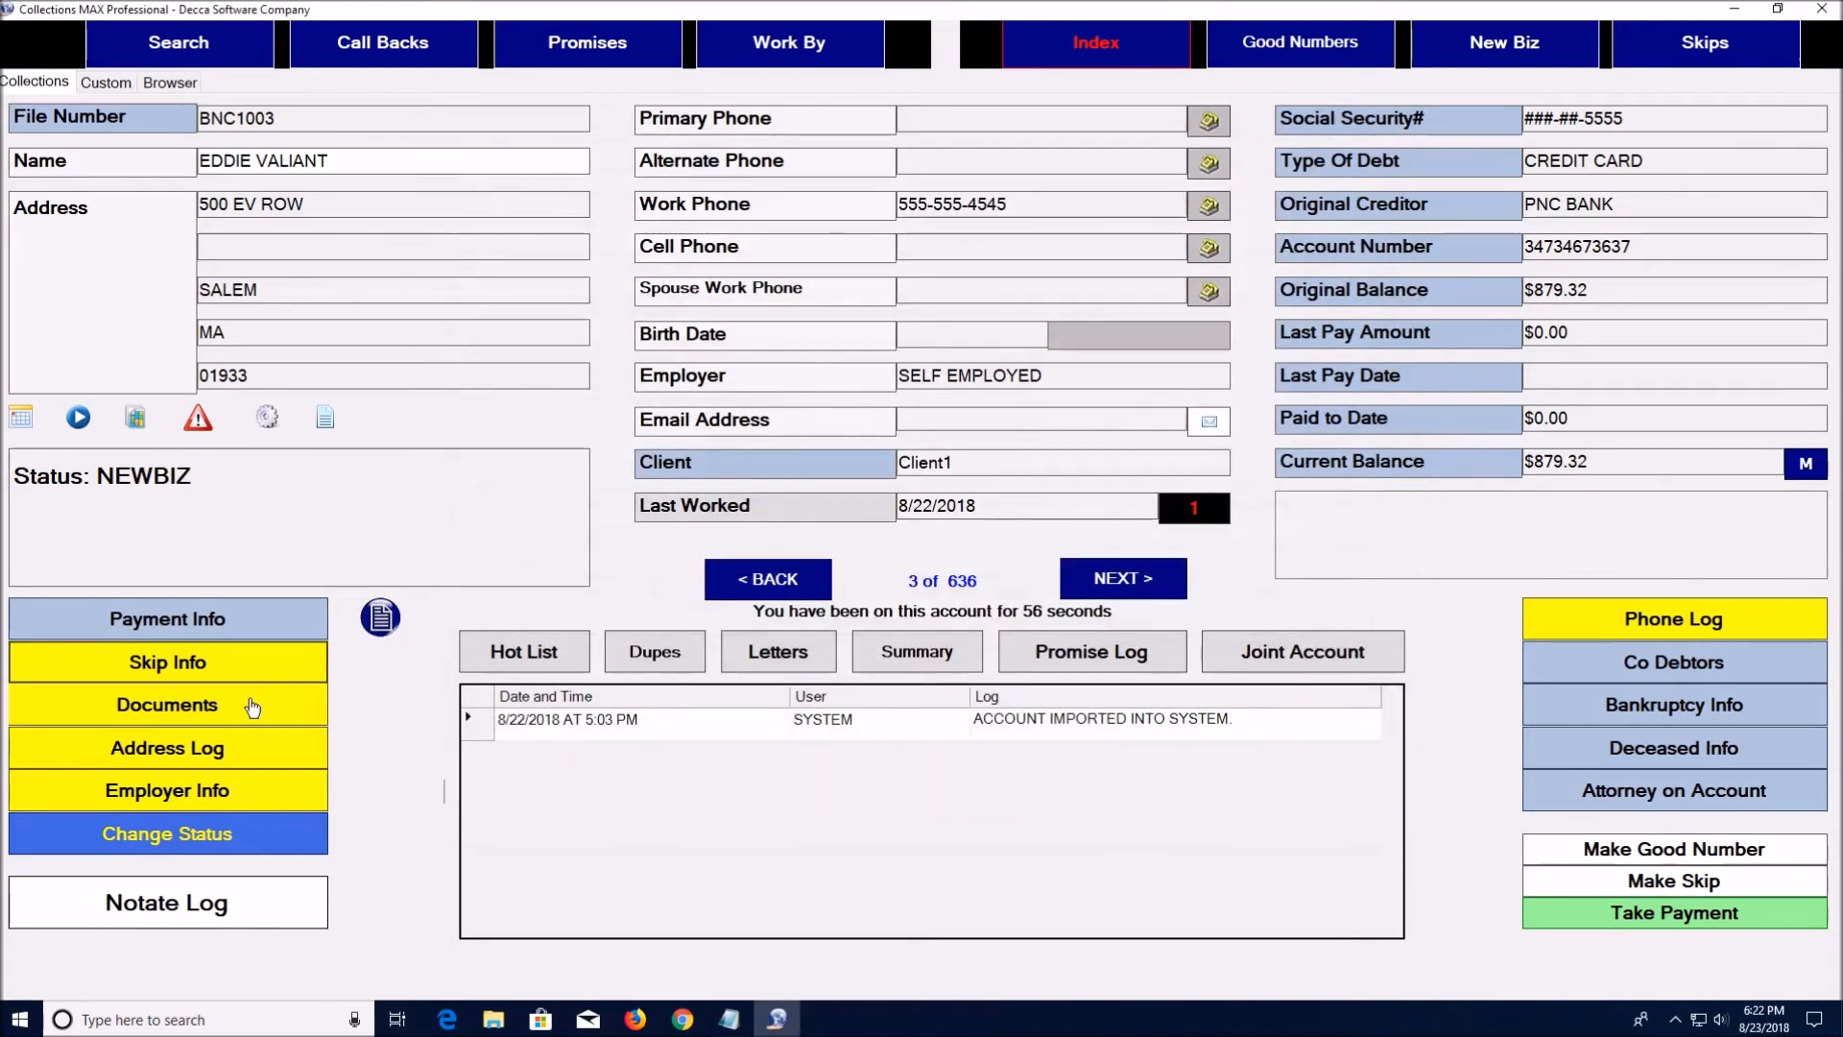
# Open the account's attached 8/23/2018 Credit Report document
pyautogui.click(251, 705)
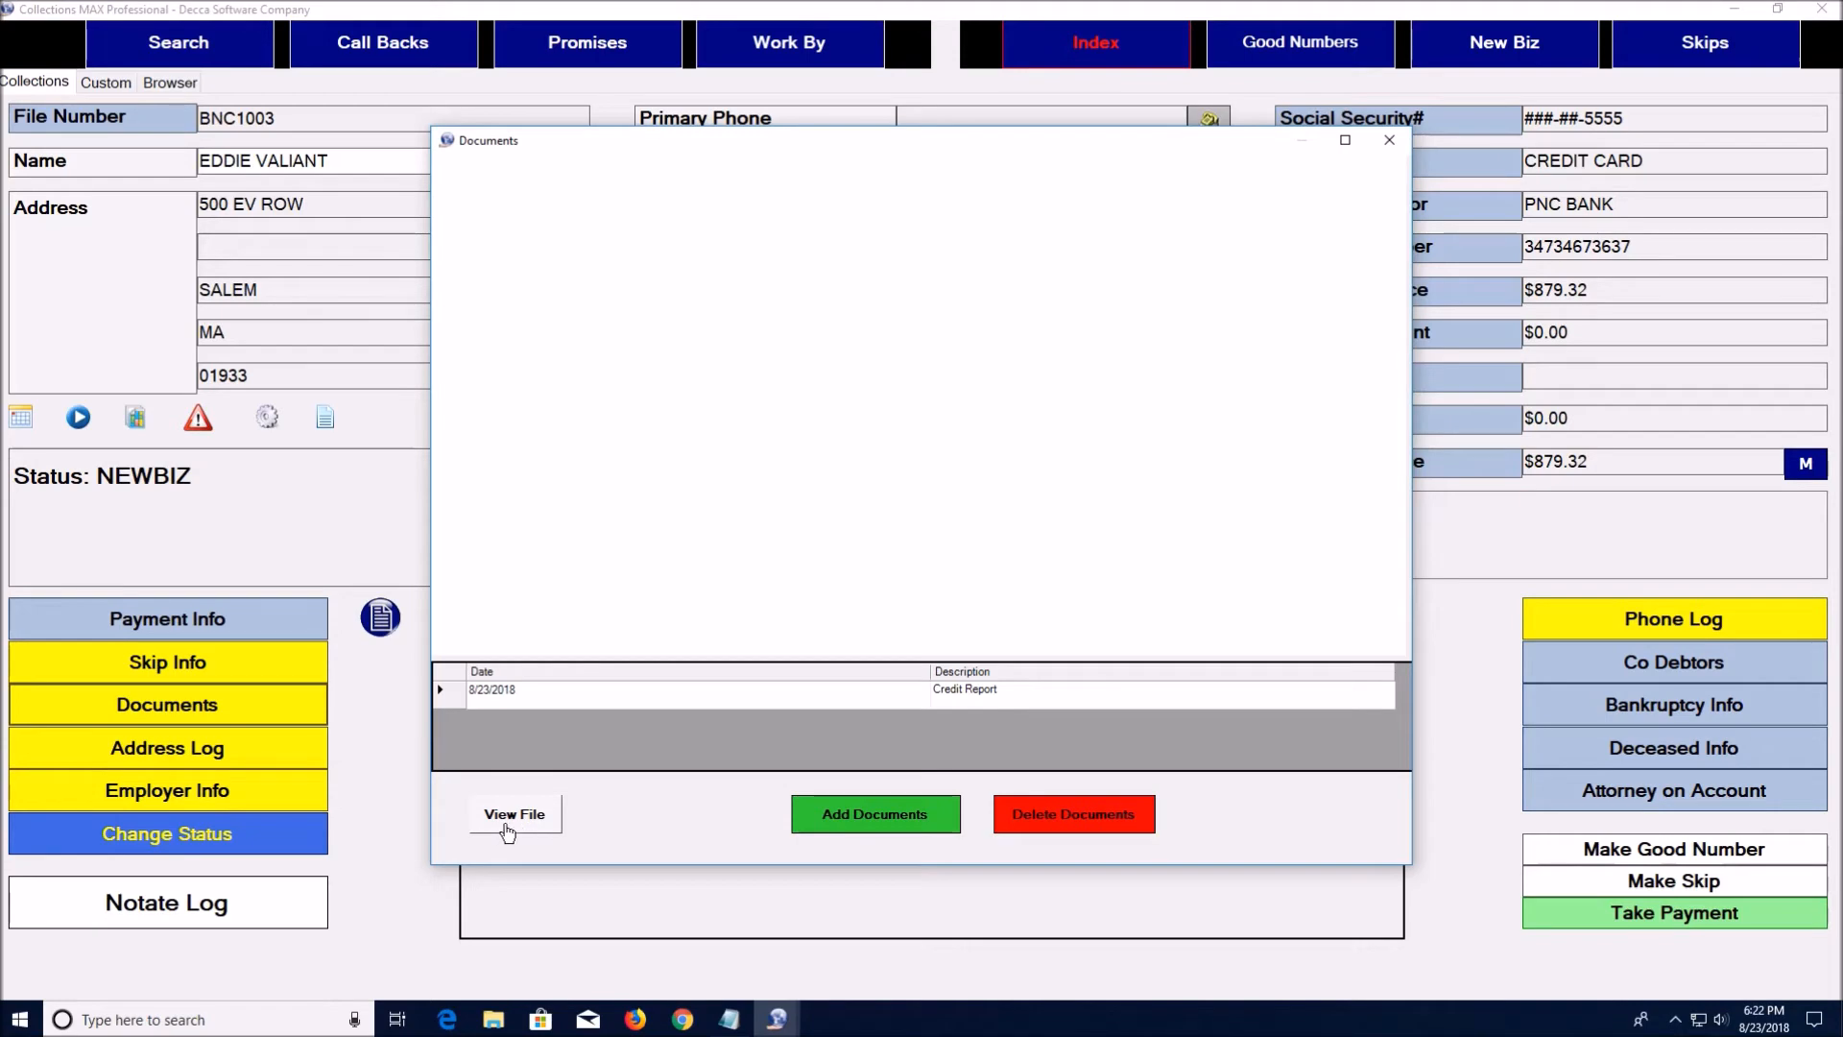
pyautogui.click(454, 696)
pyautogui.click(519, 816)
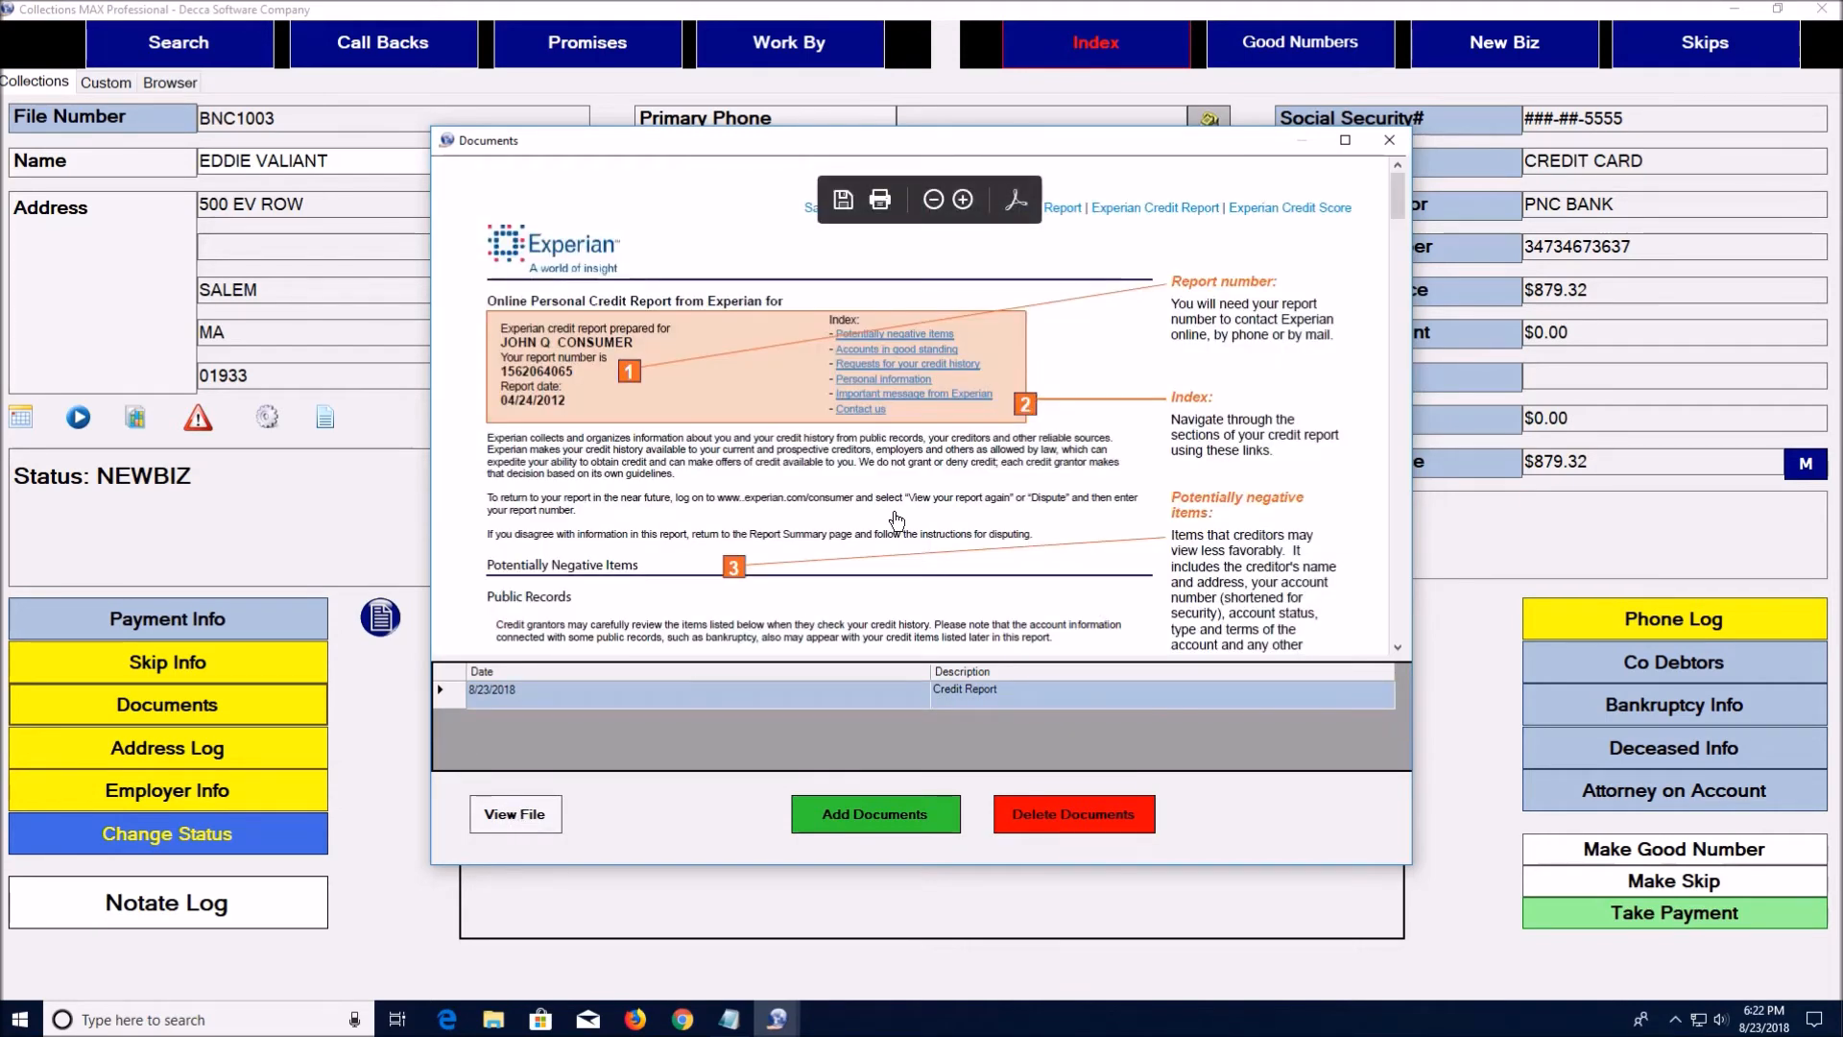
# Scroll through the Experian credit report, then close the Documents window
pyautogui.scroll(-5, 994, 475)
pyautogui.scroll(-10, 995, 475)
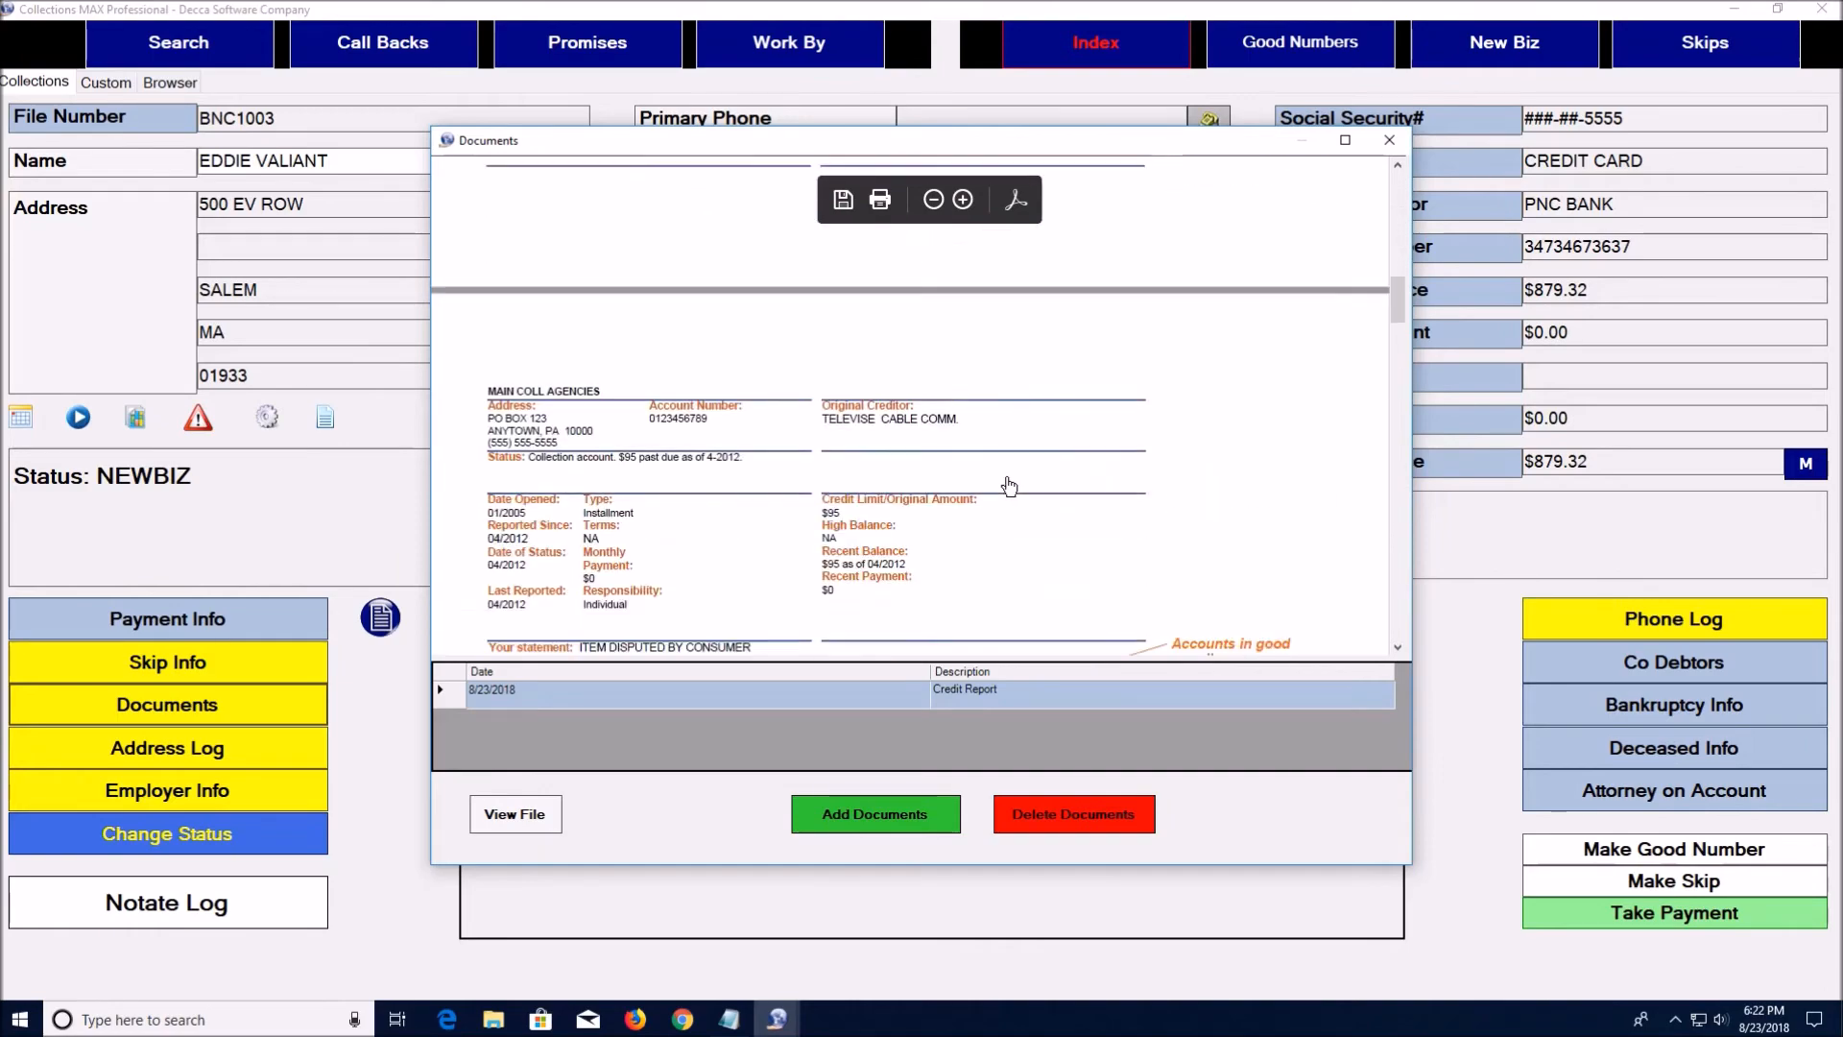
pyautogui.scroll(-8, 1013, 487)
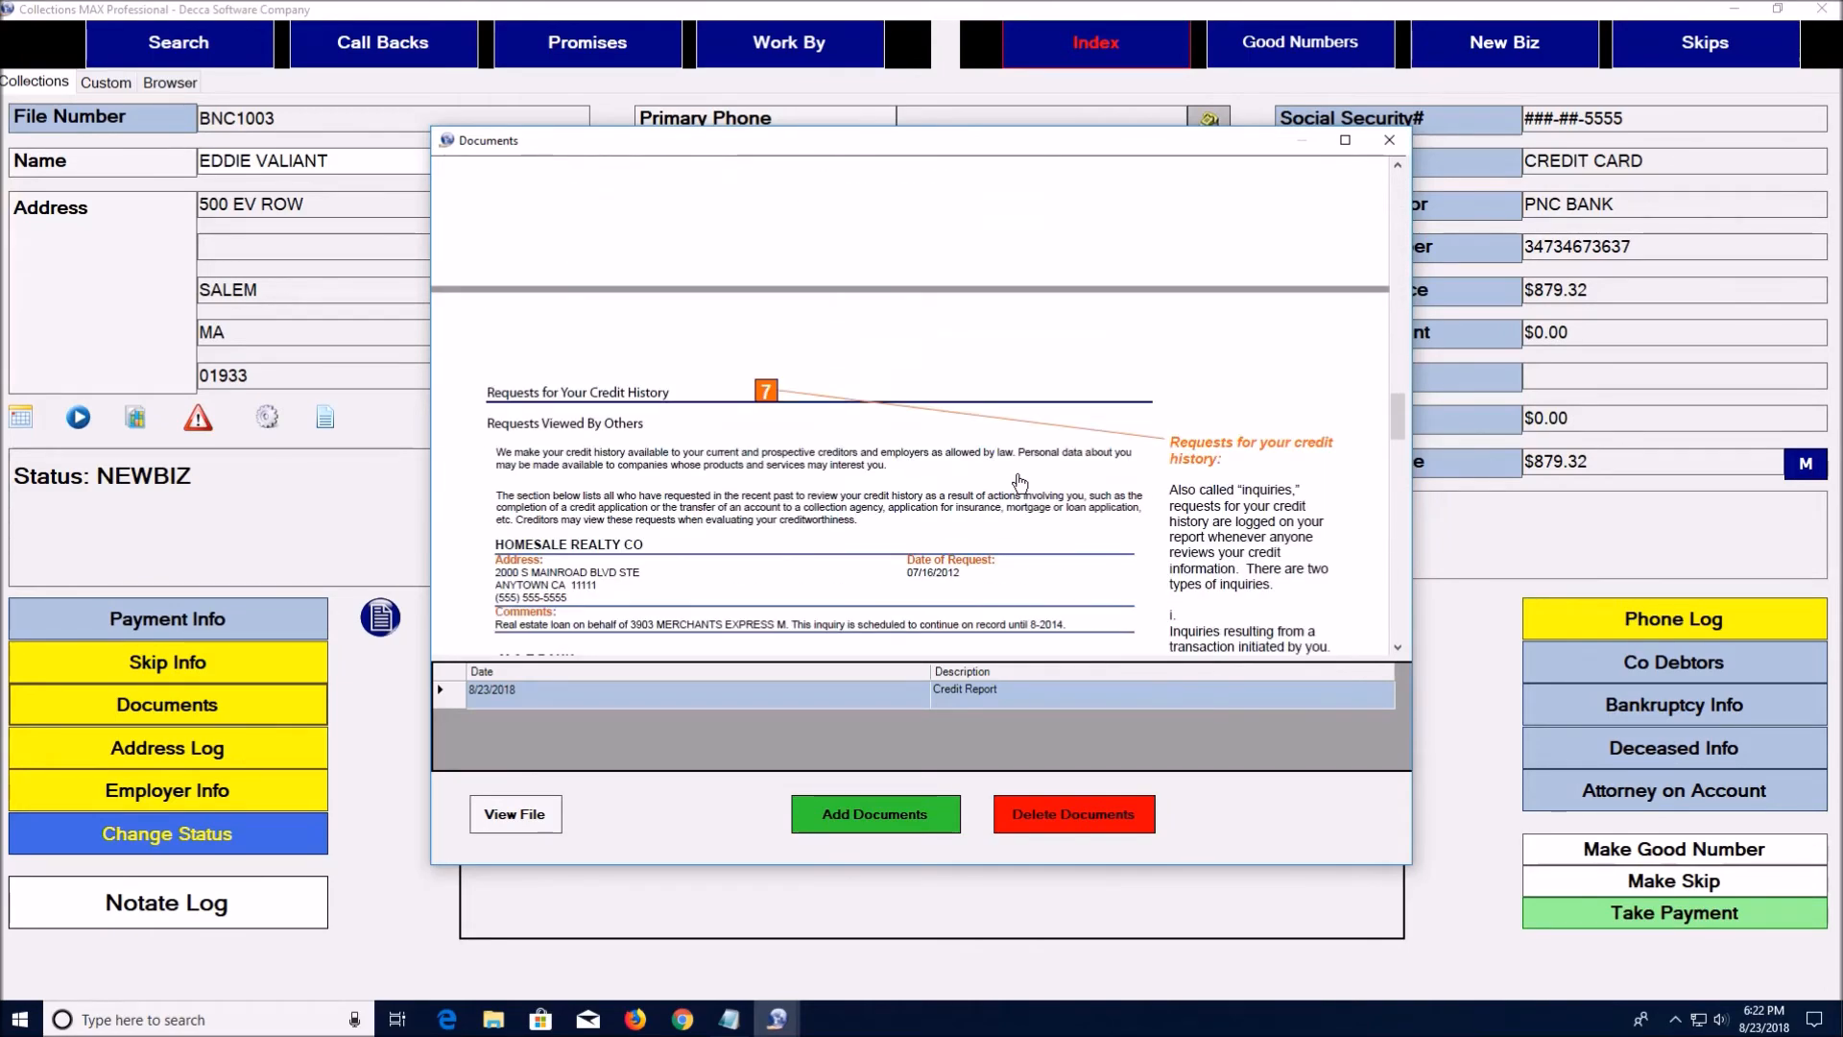
pyautogui.scroll(8, 1024, 478)
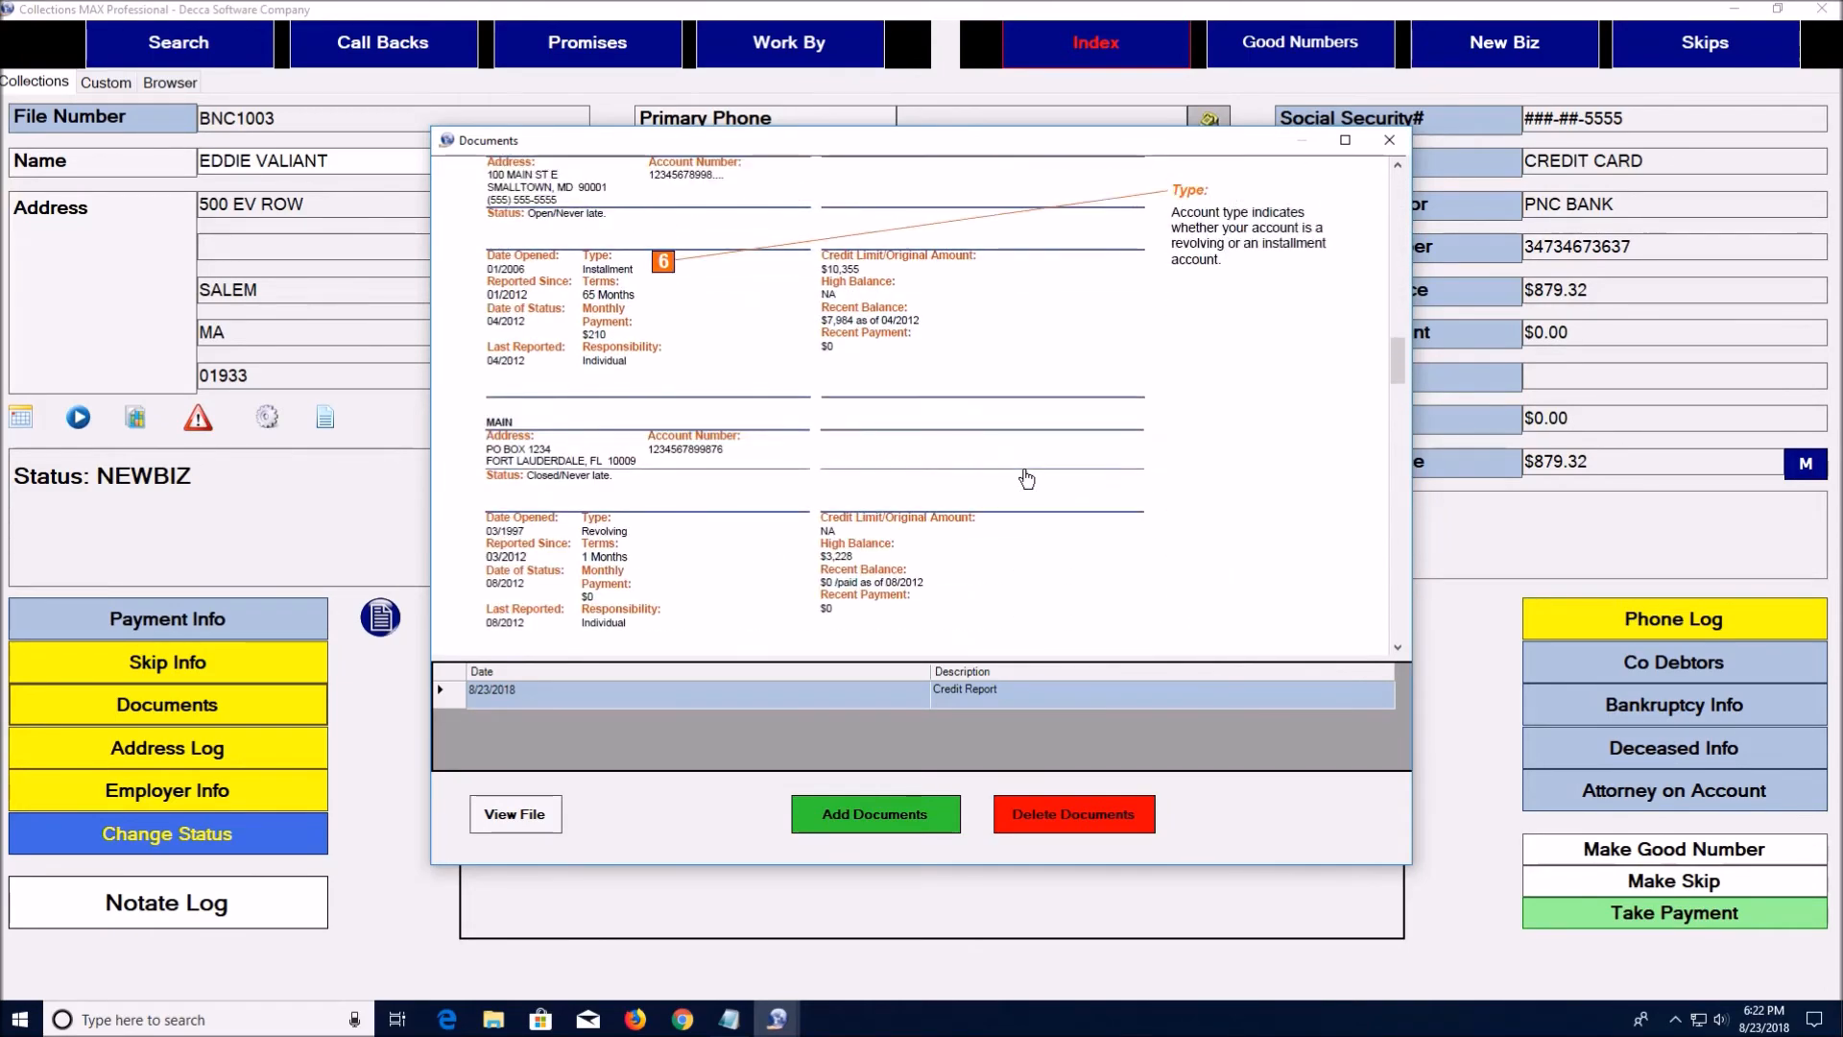
pyautogui.scroll(5, 1029, 480)
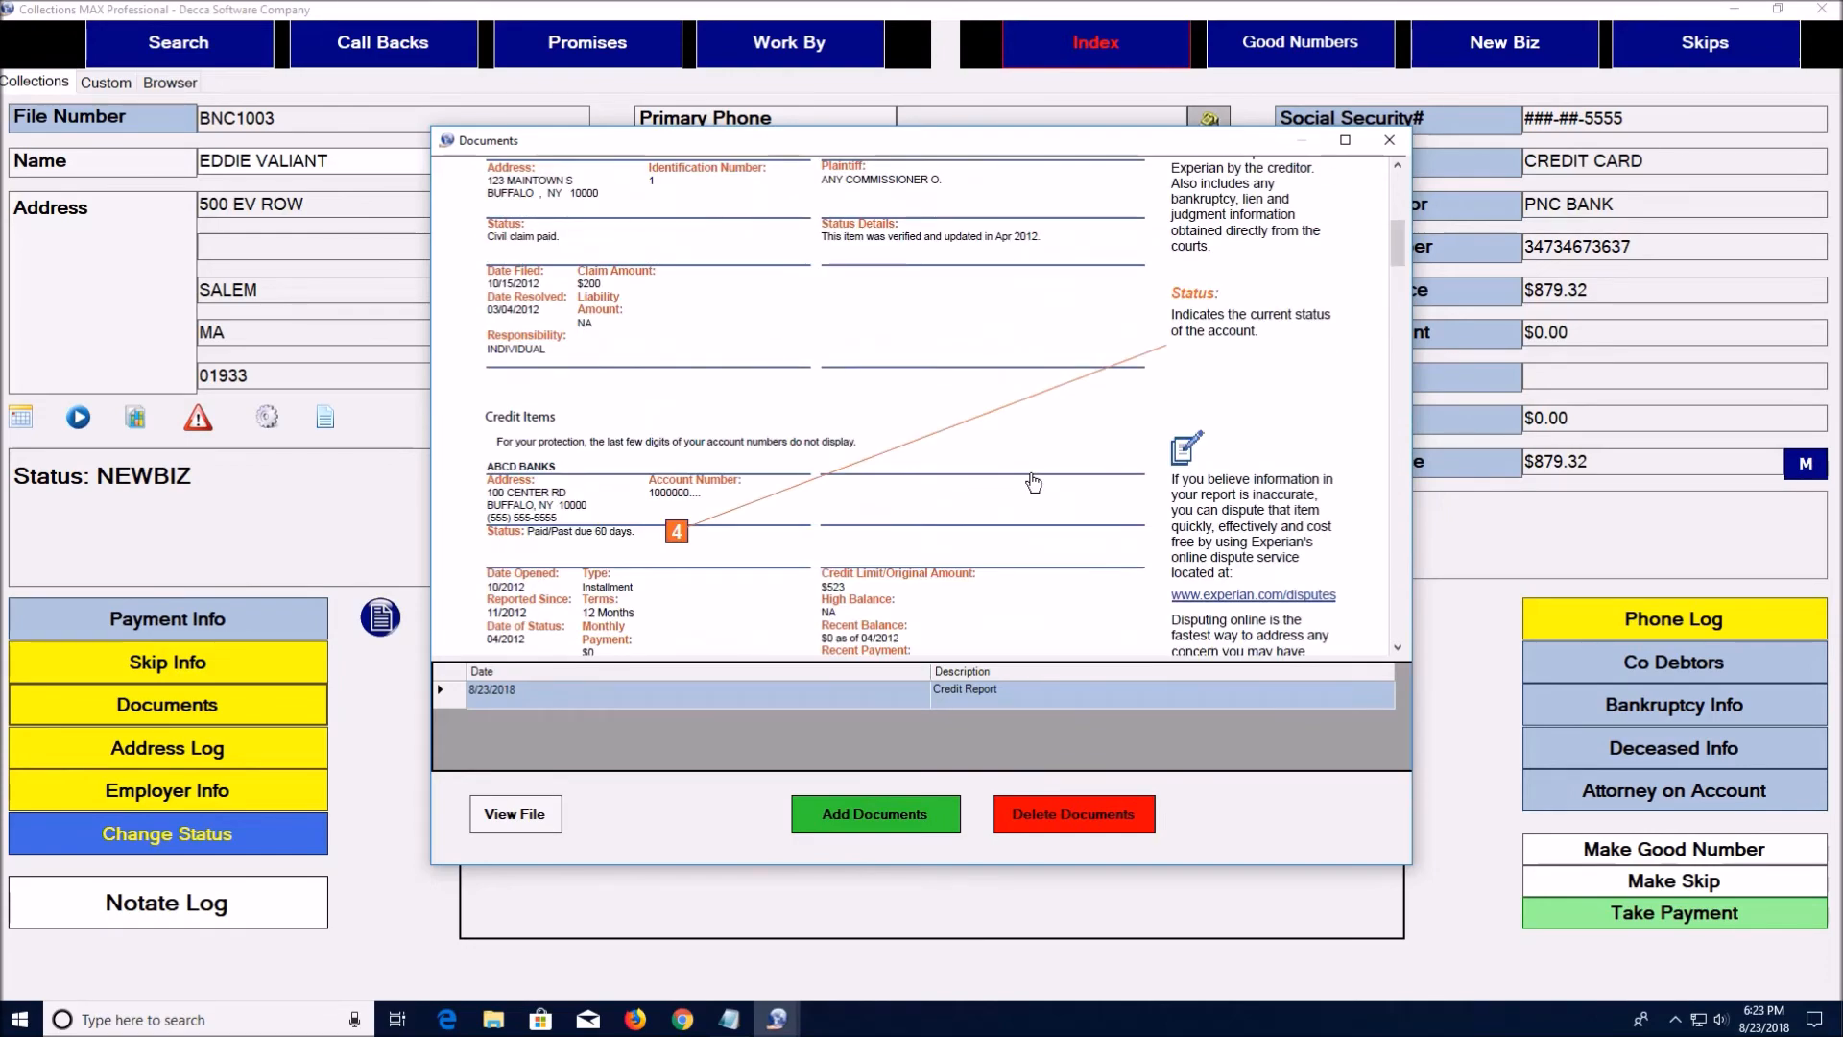
pyautogui.scroll(3, 1033, 482)
pyautogui.scroll(5, 1032, 482)
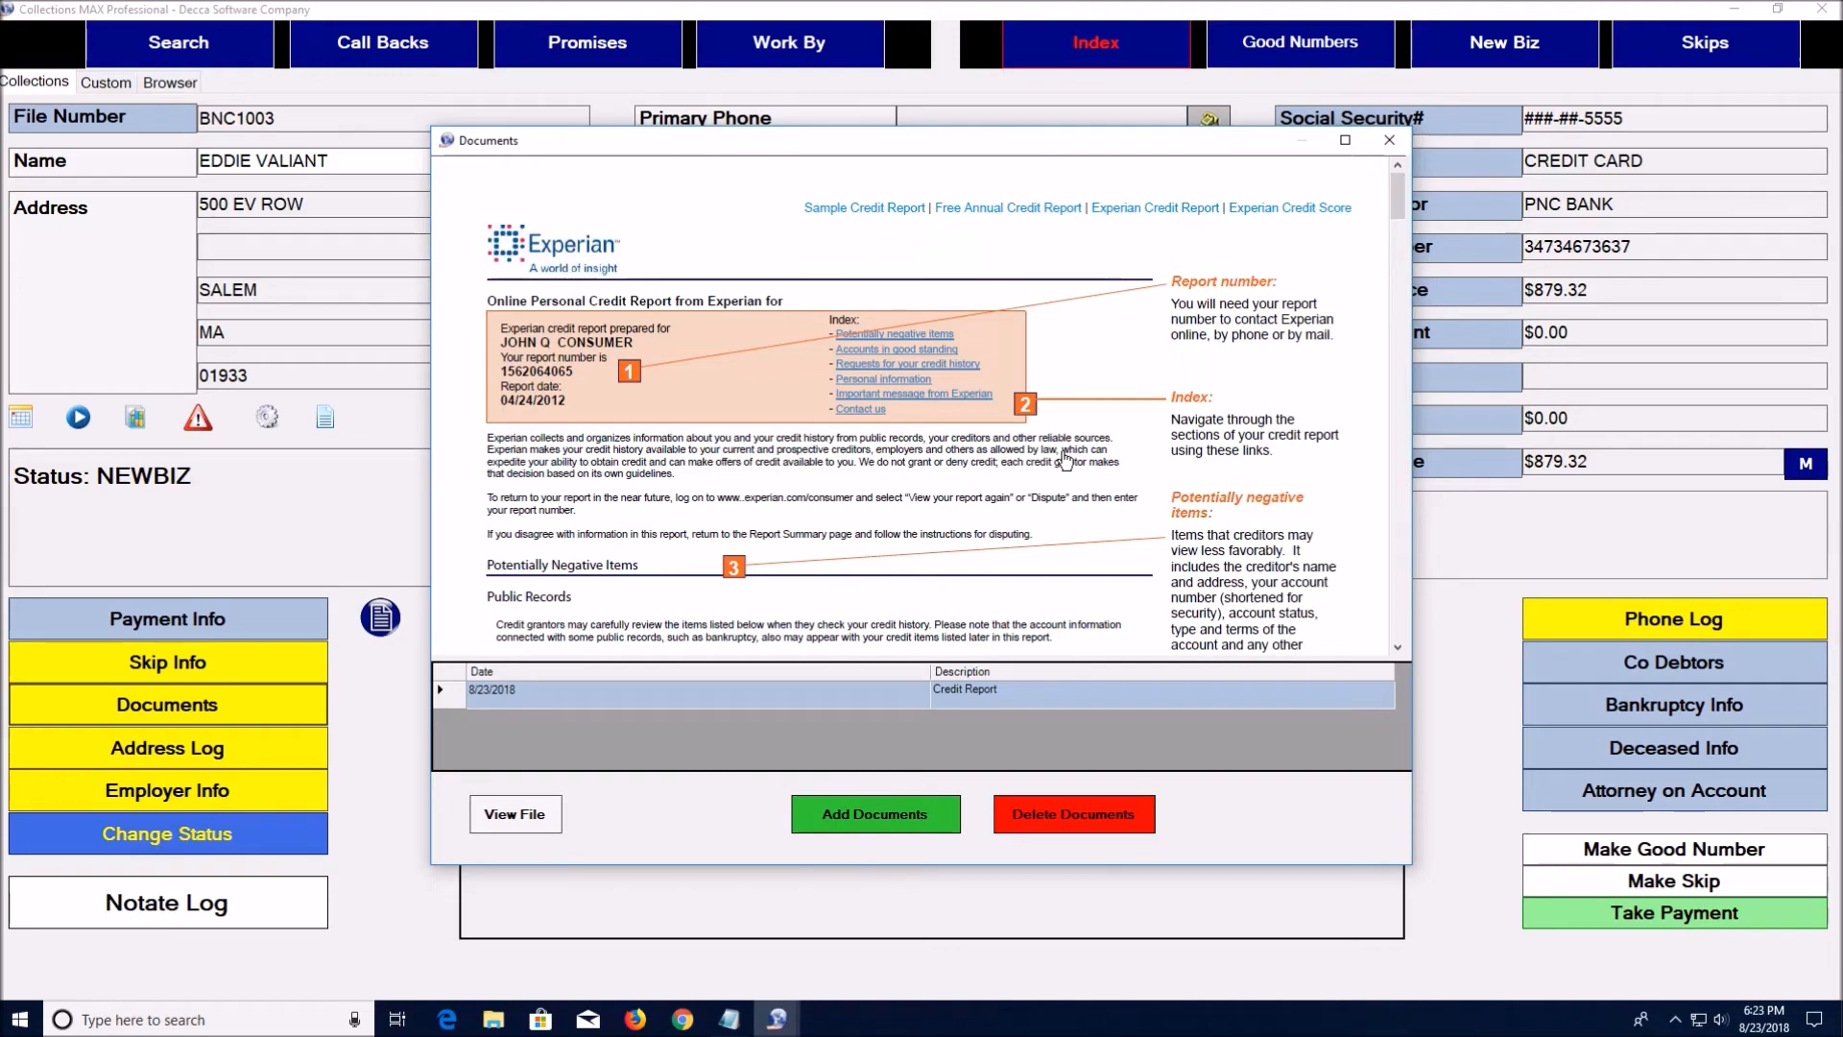
pyautogui.scroll(-8, 1065, 464)
pyautogui.scroll(8, 1066, 457)
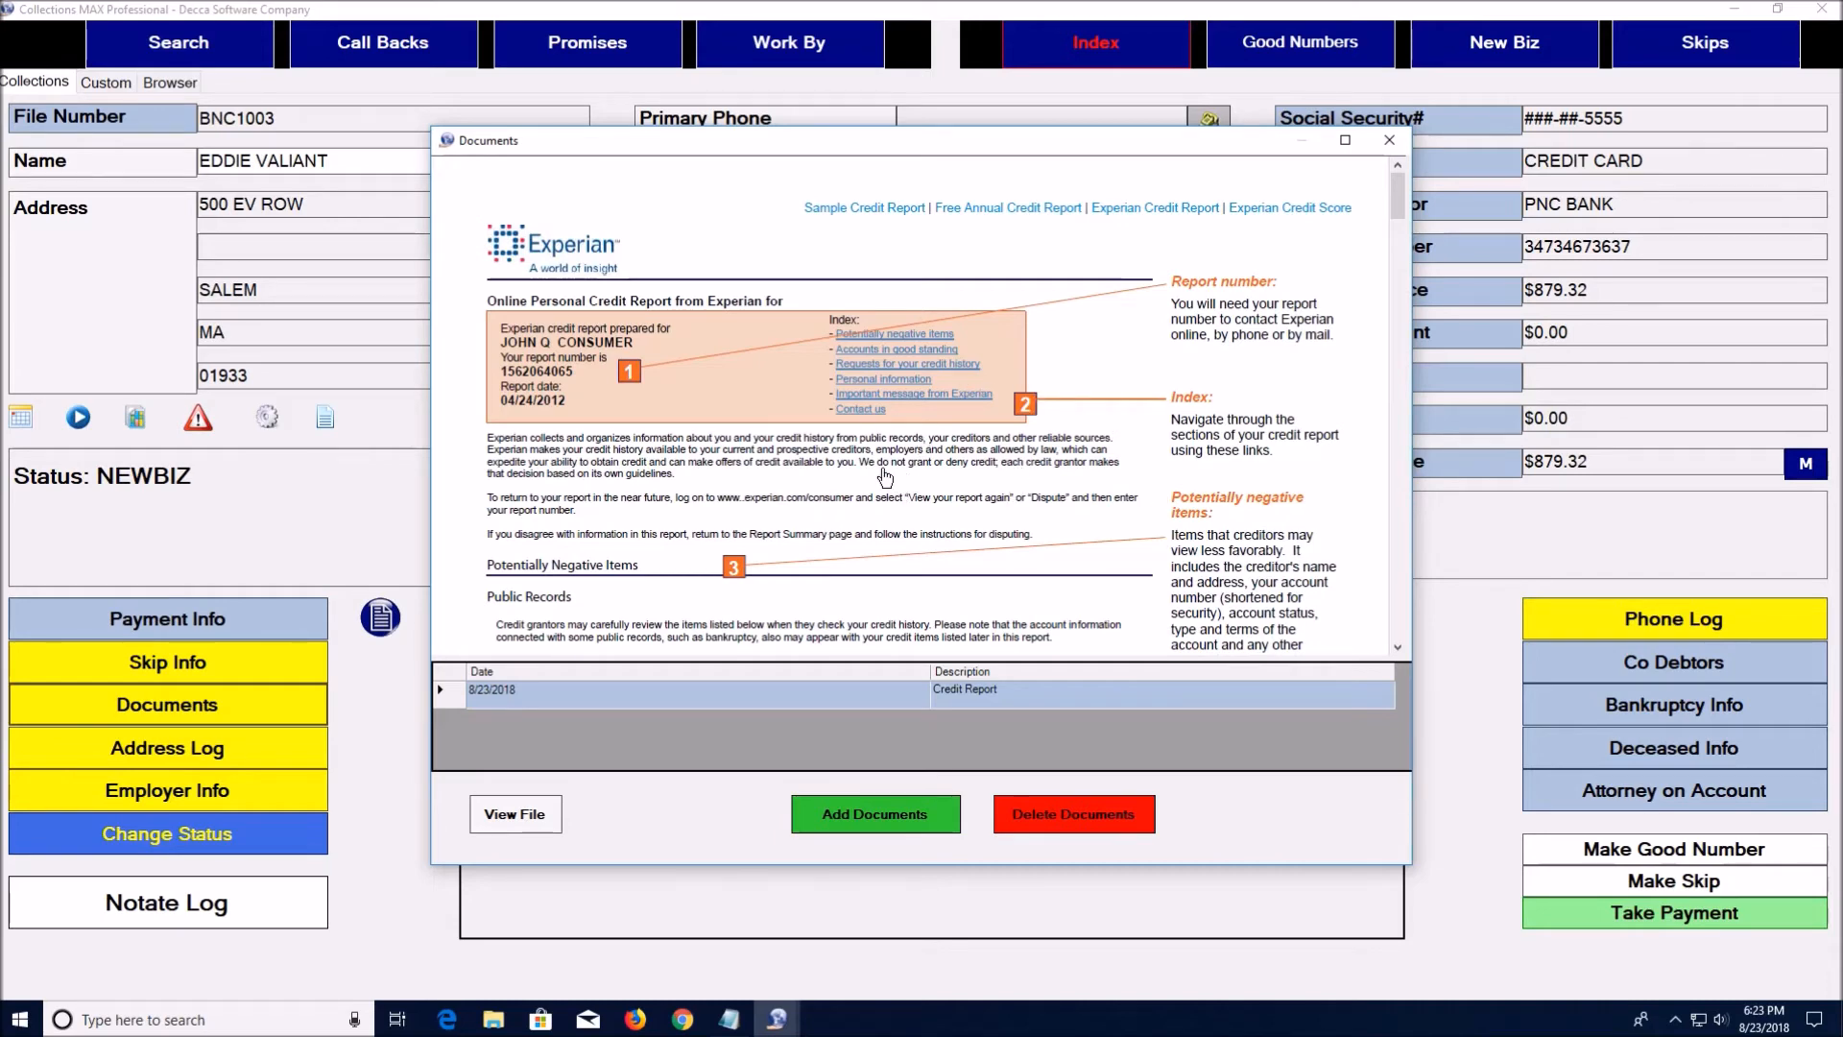
pyautogui.scroll(-3, 868, 471)
pyautogui.scroll(3, 868, 471)
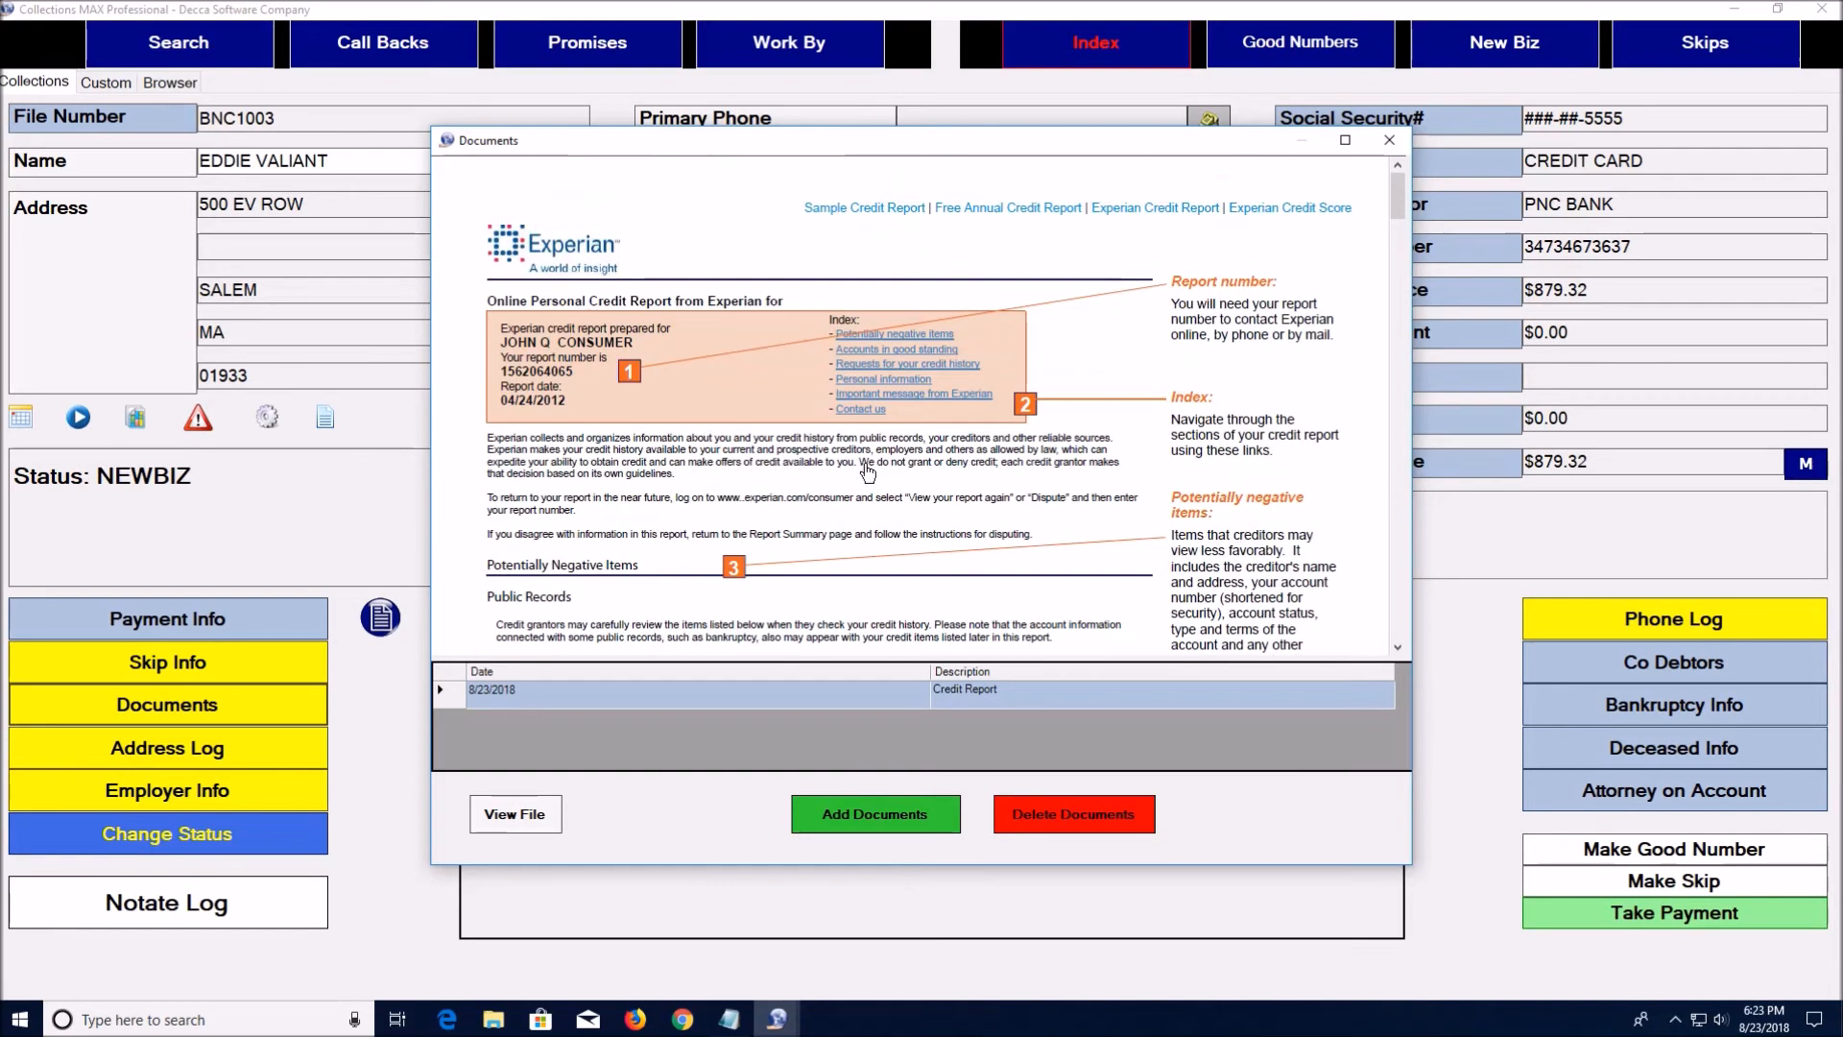
pyautogui.click(1384, 144)
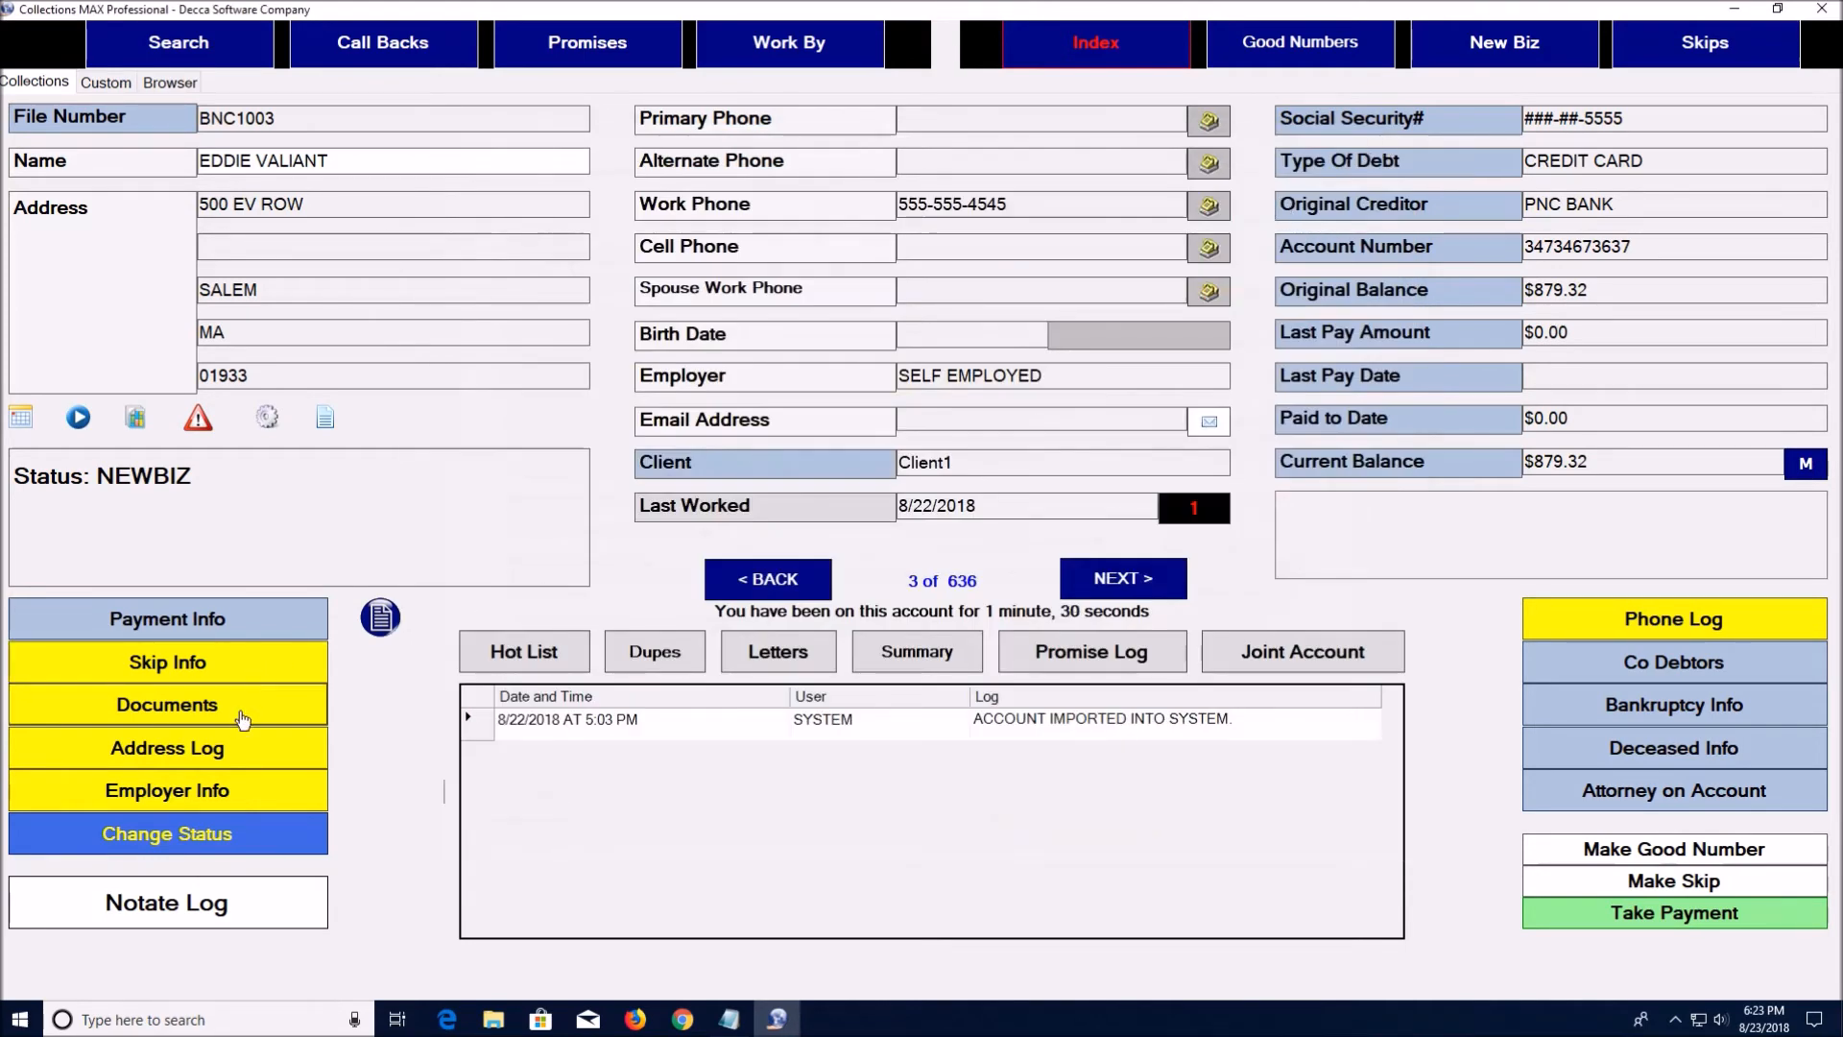
pyautogui.click(235, 753)
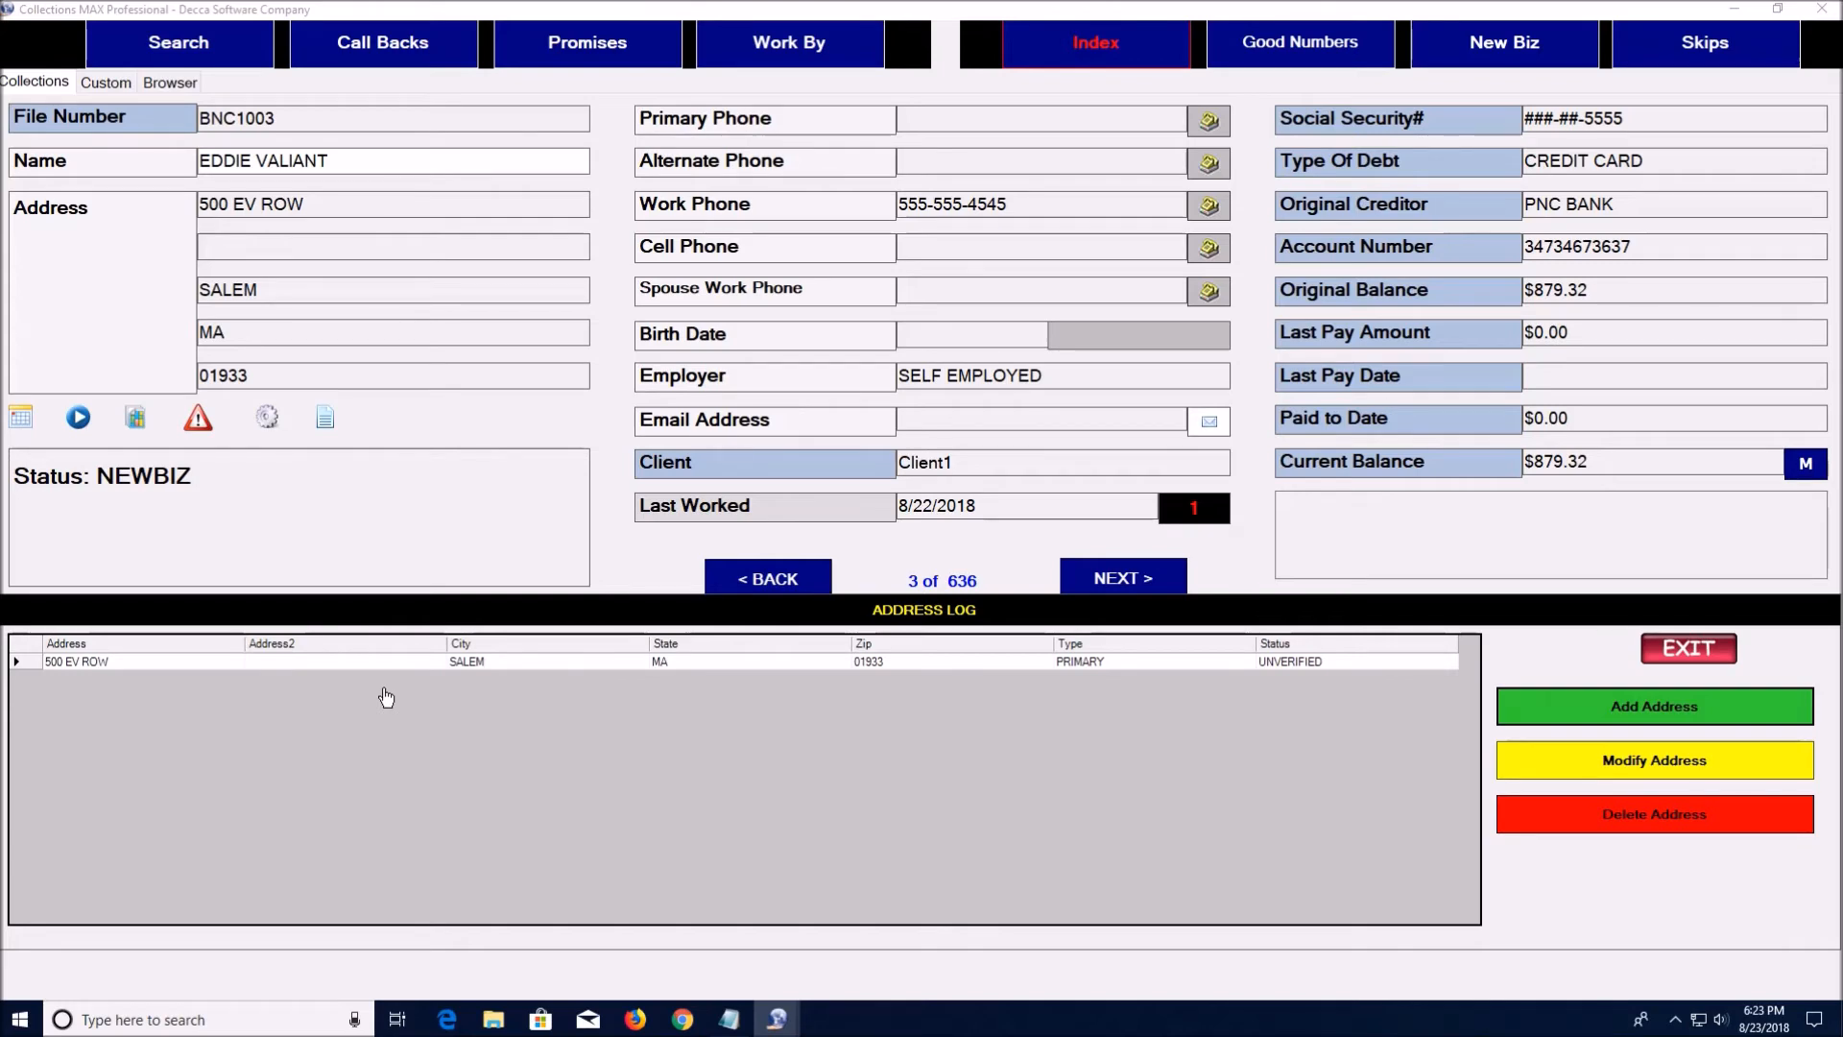
pyautogui.click(1629, 767)
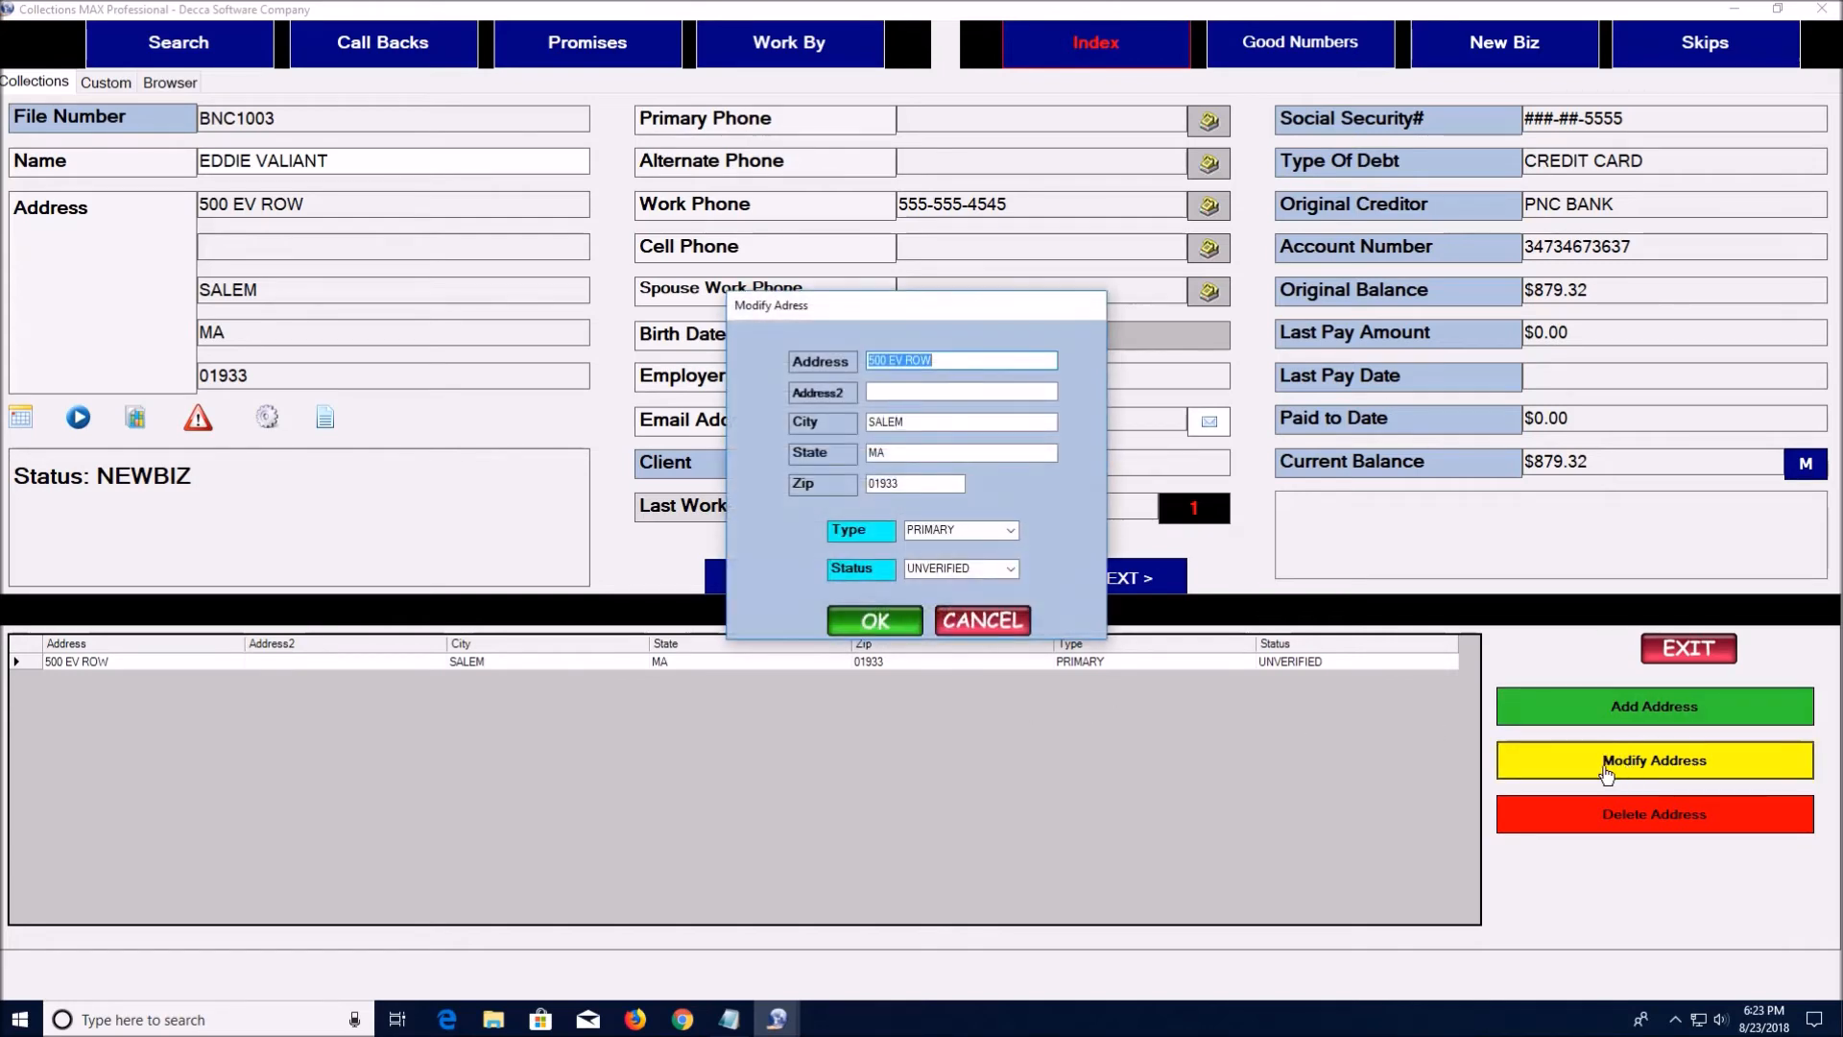
pyautogui.click(1010, 531)
pyautogui.click(1010, 530)
pyautogui.click(1011, 568)
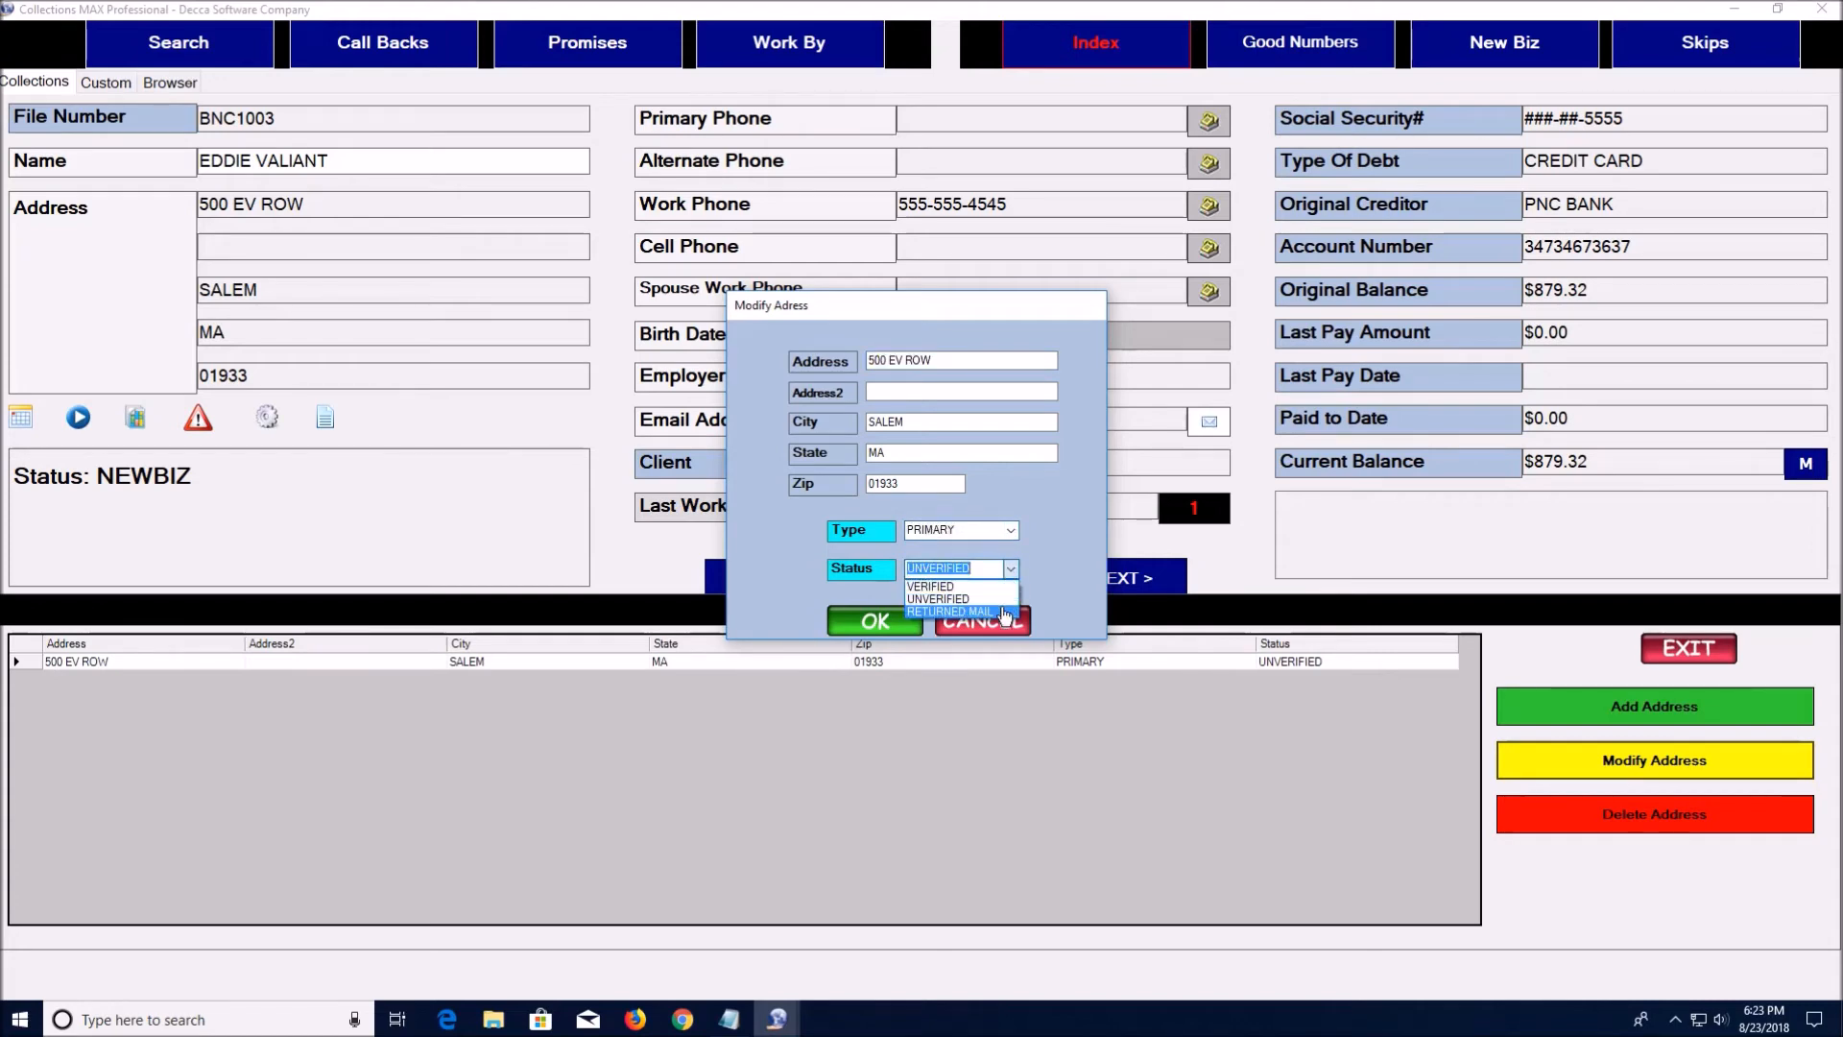
pyautogui.click(1055, 555)
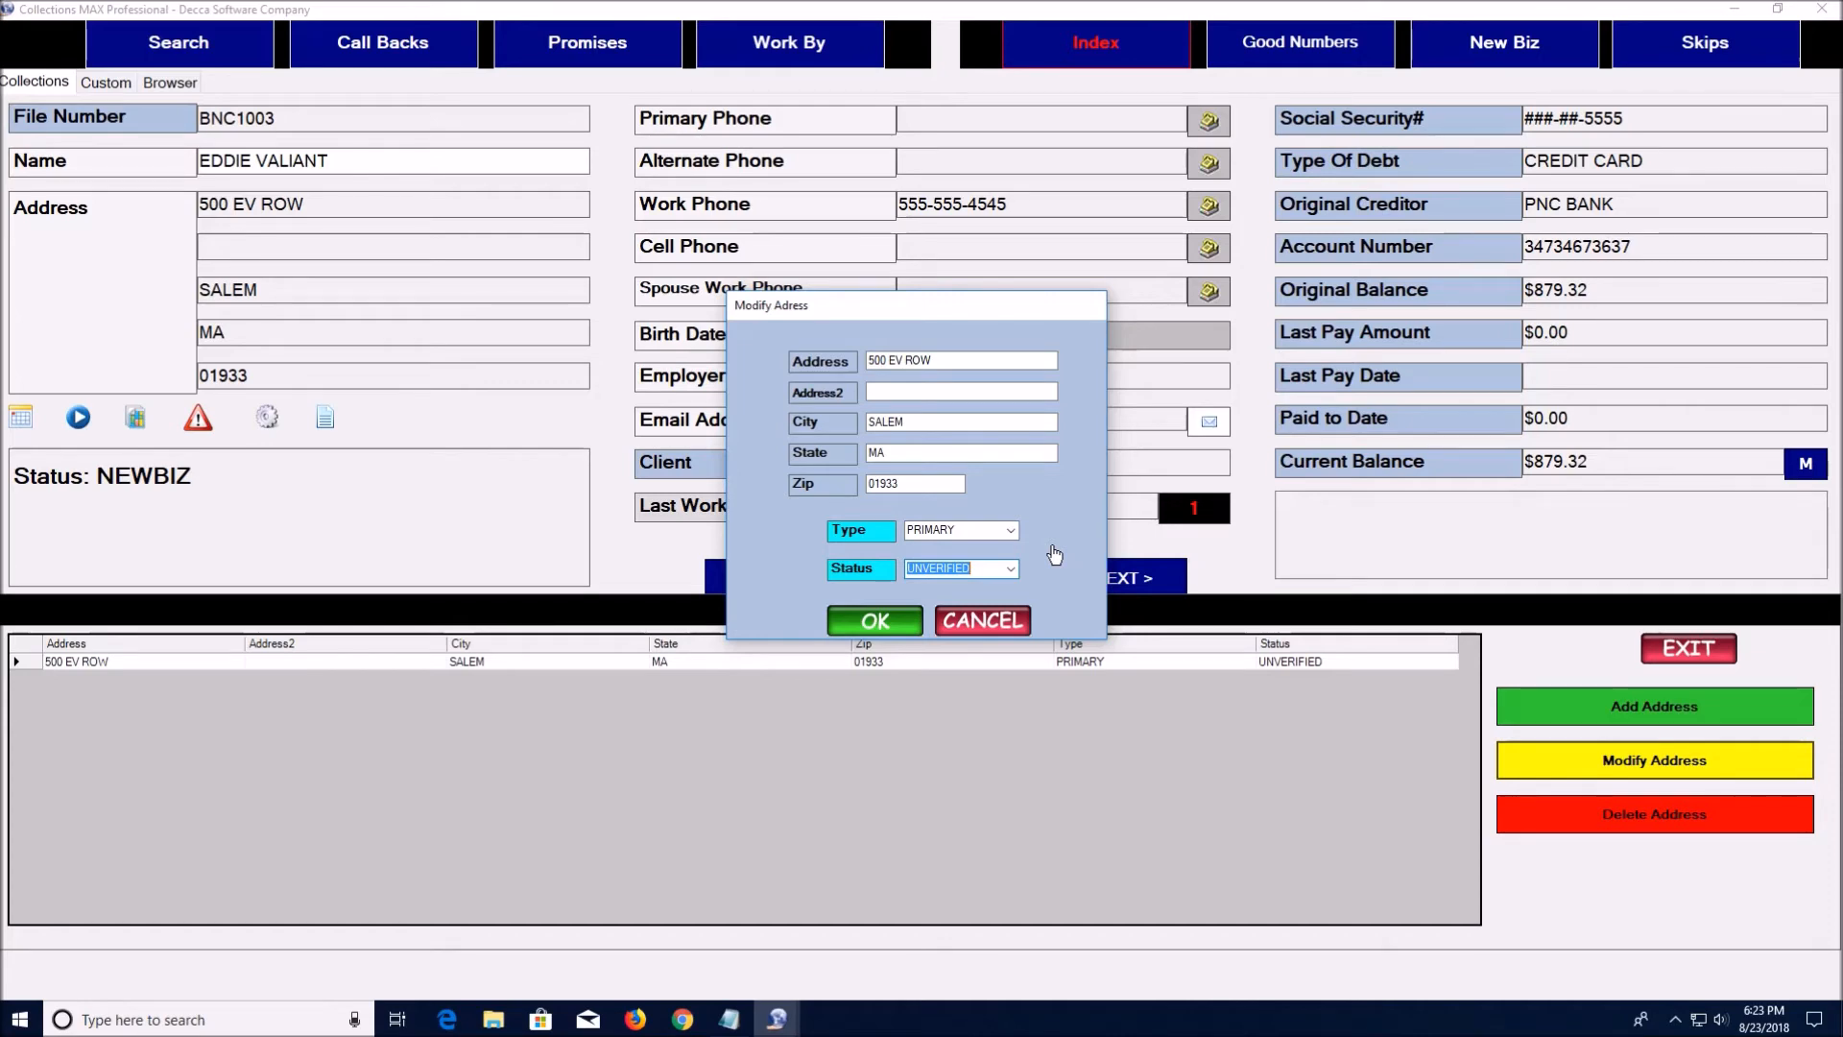
pyautogui.click(982, 620)
pyautogui.click(1681, 650)
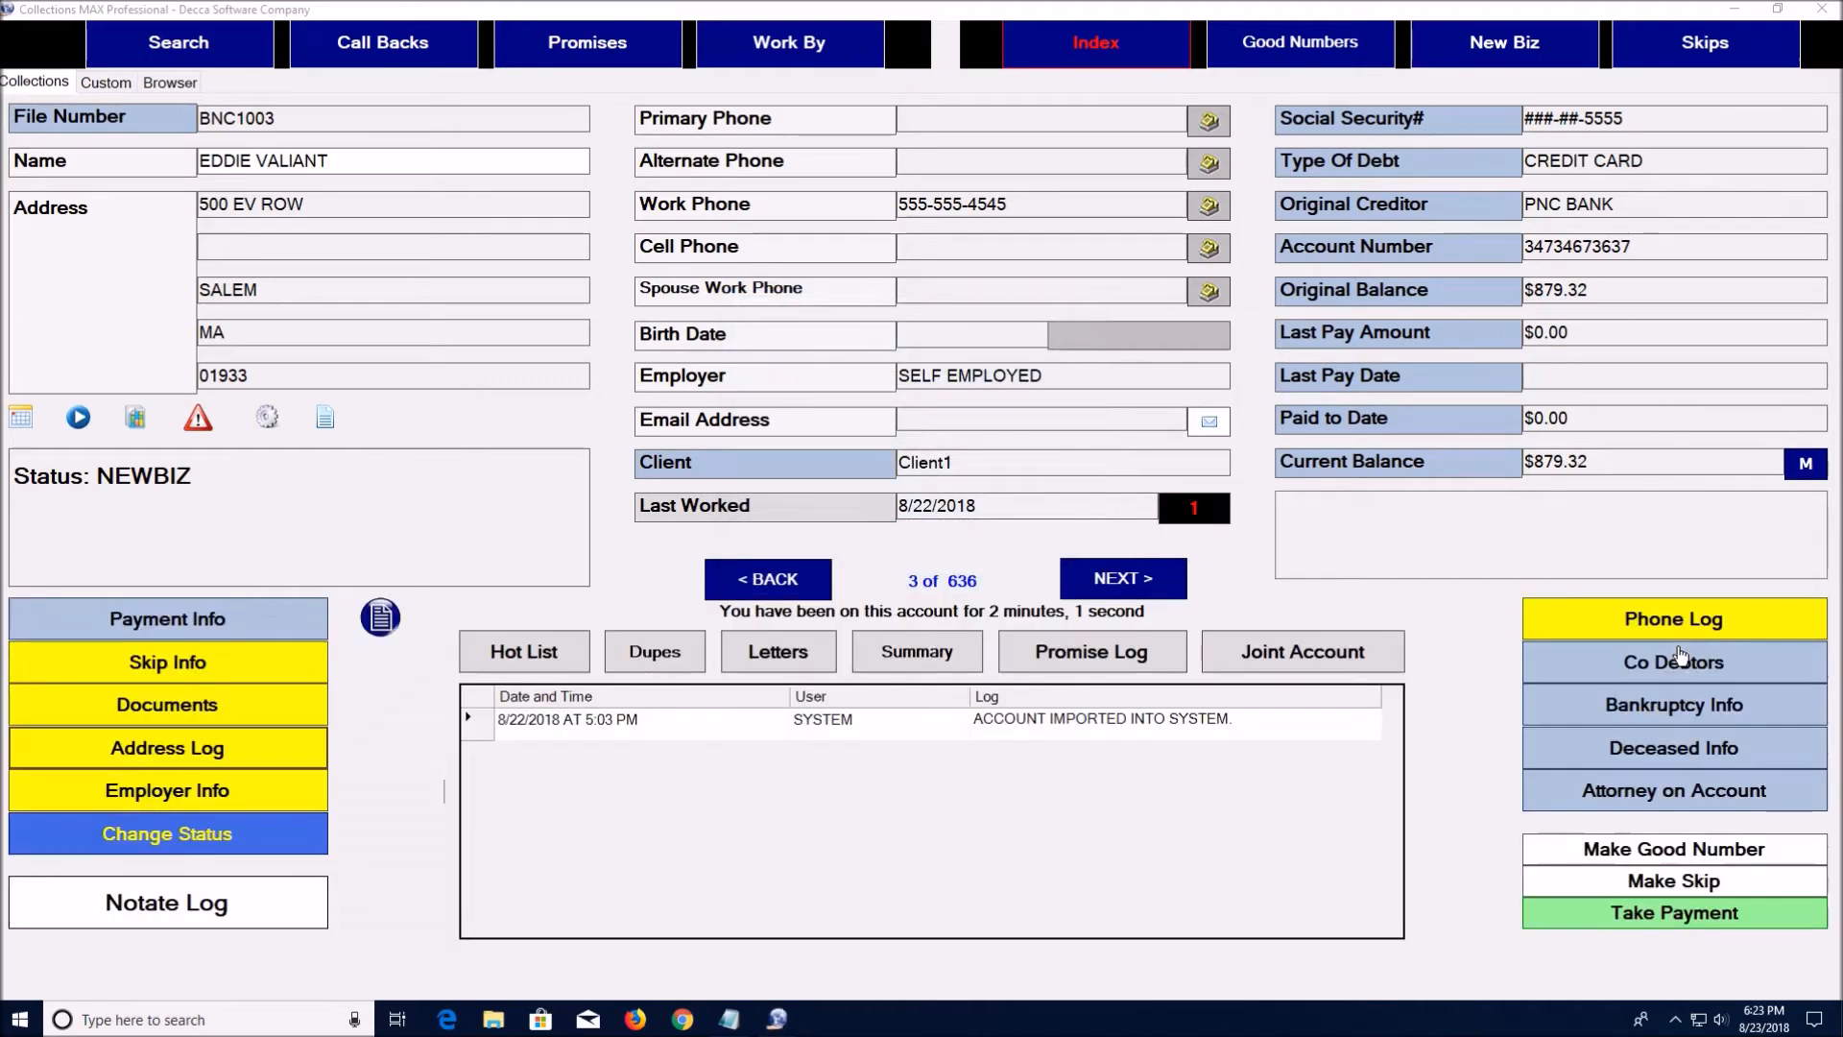
pyautogui.click(199, 793)
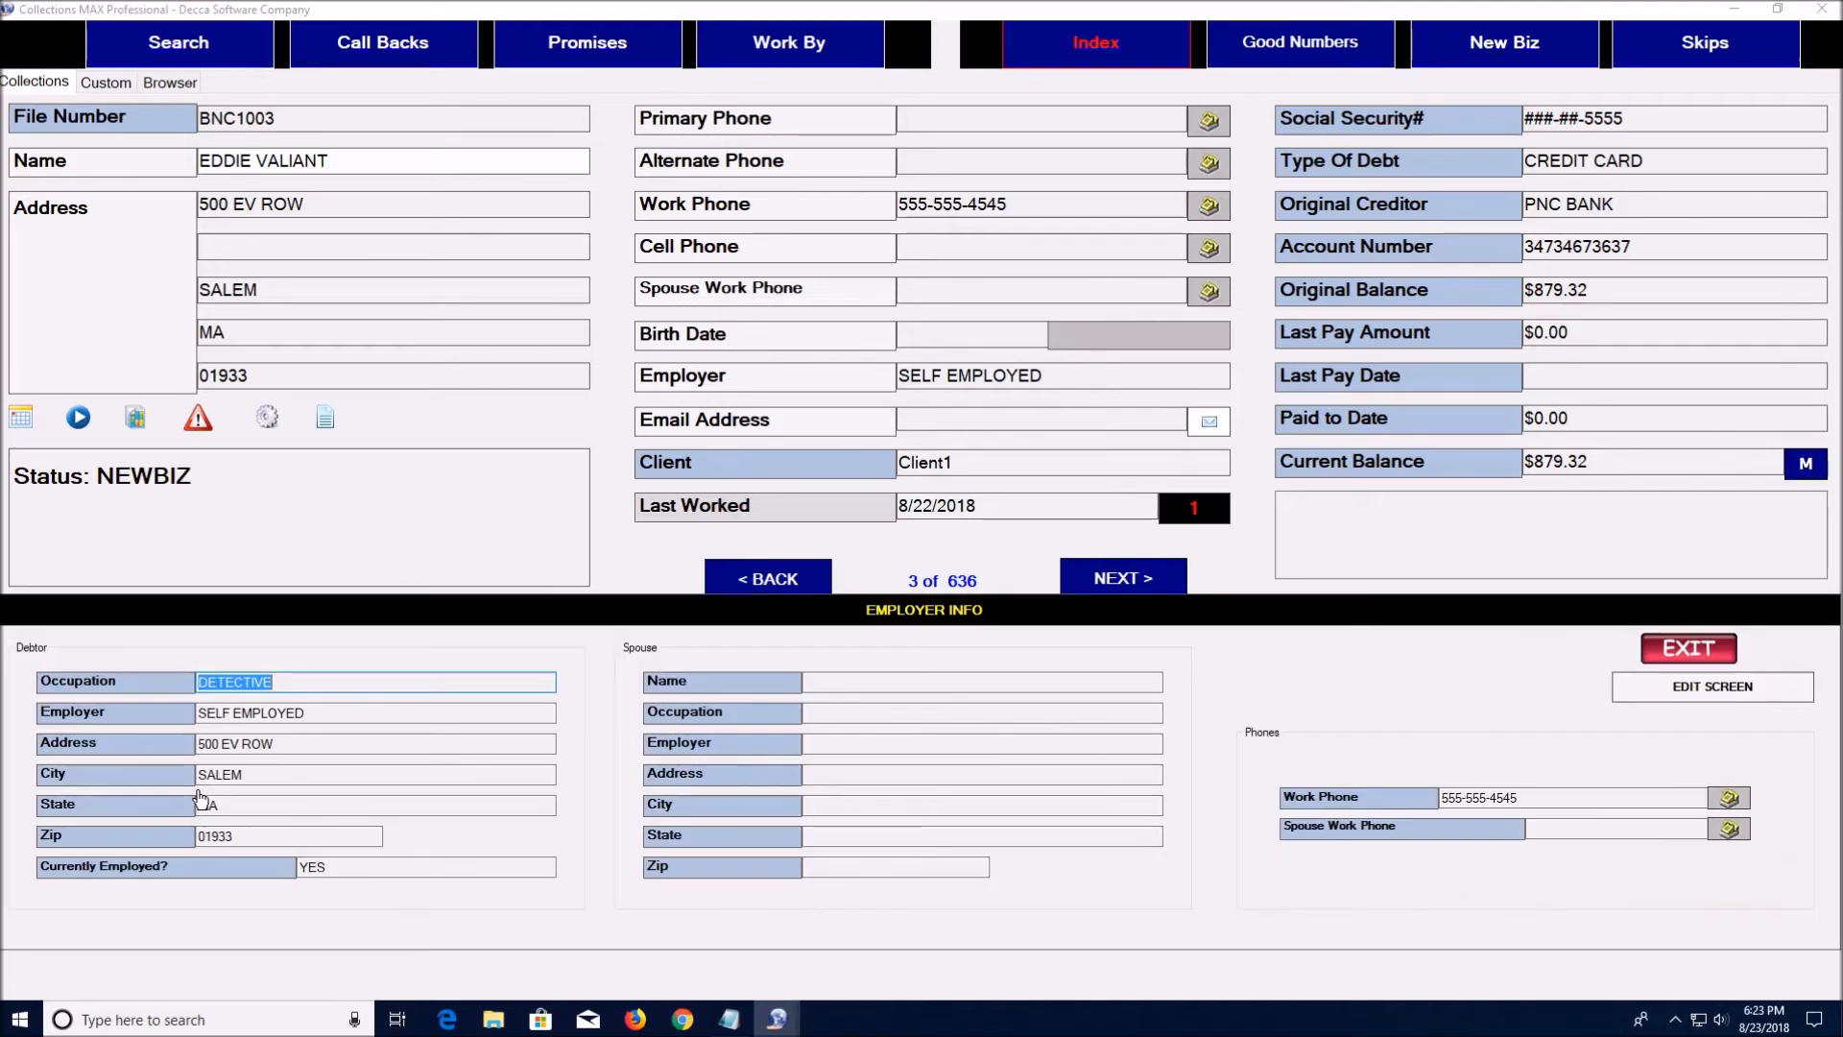
pyautogui.click(350, 685)
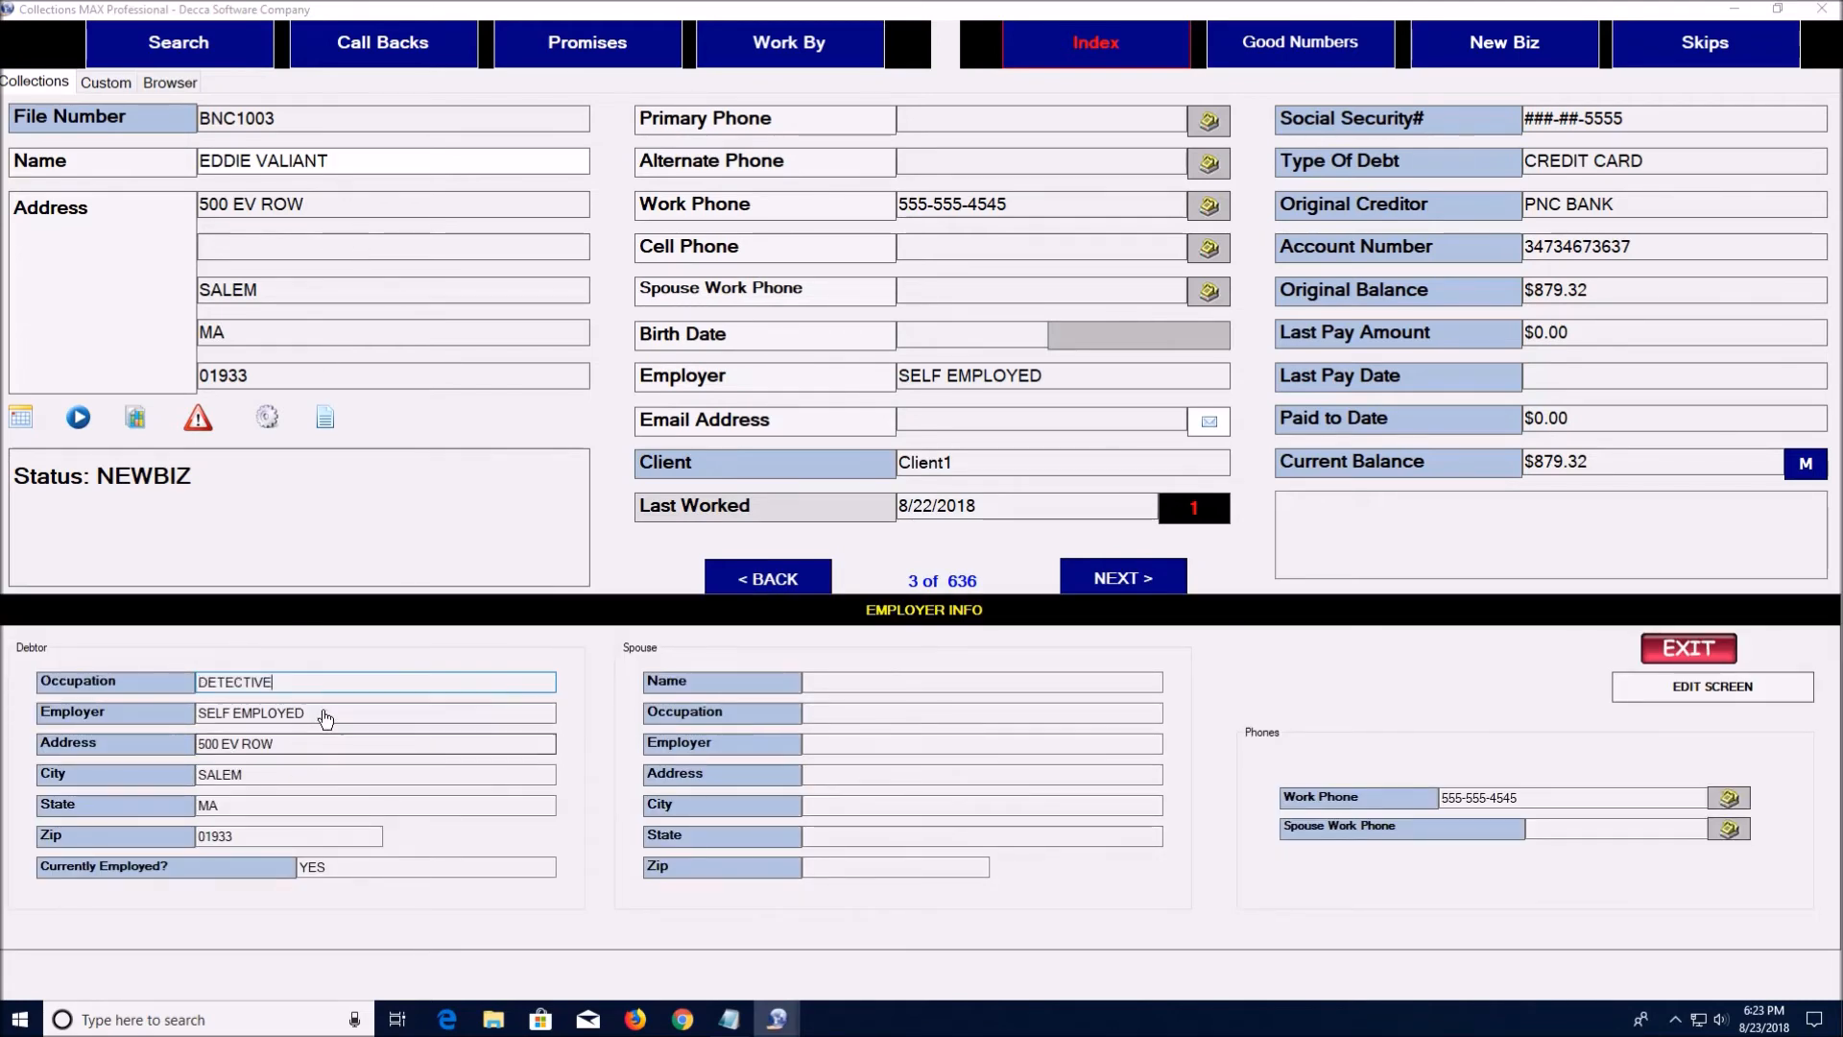
pyautogui.click(1712, 686)
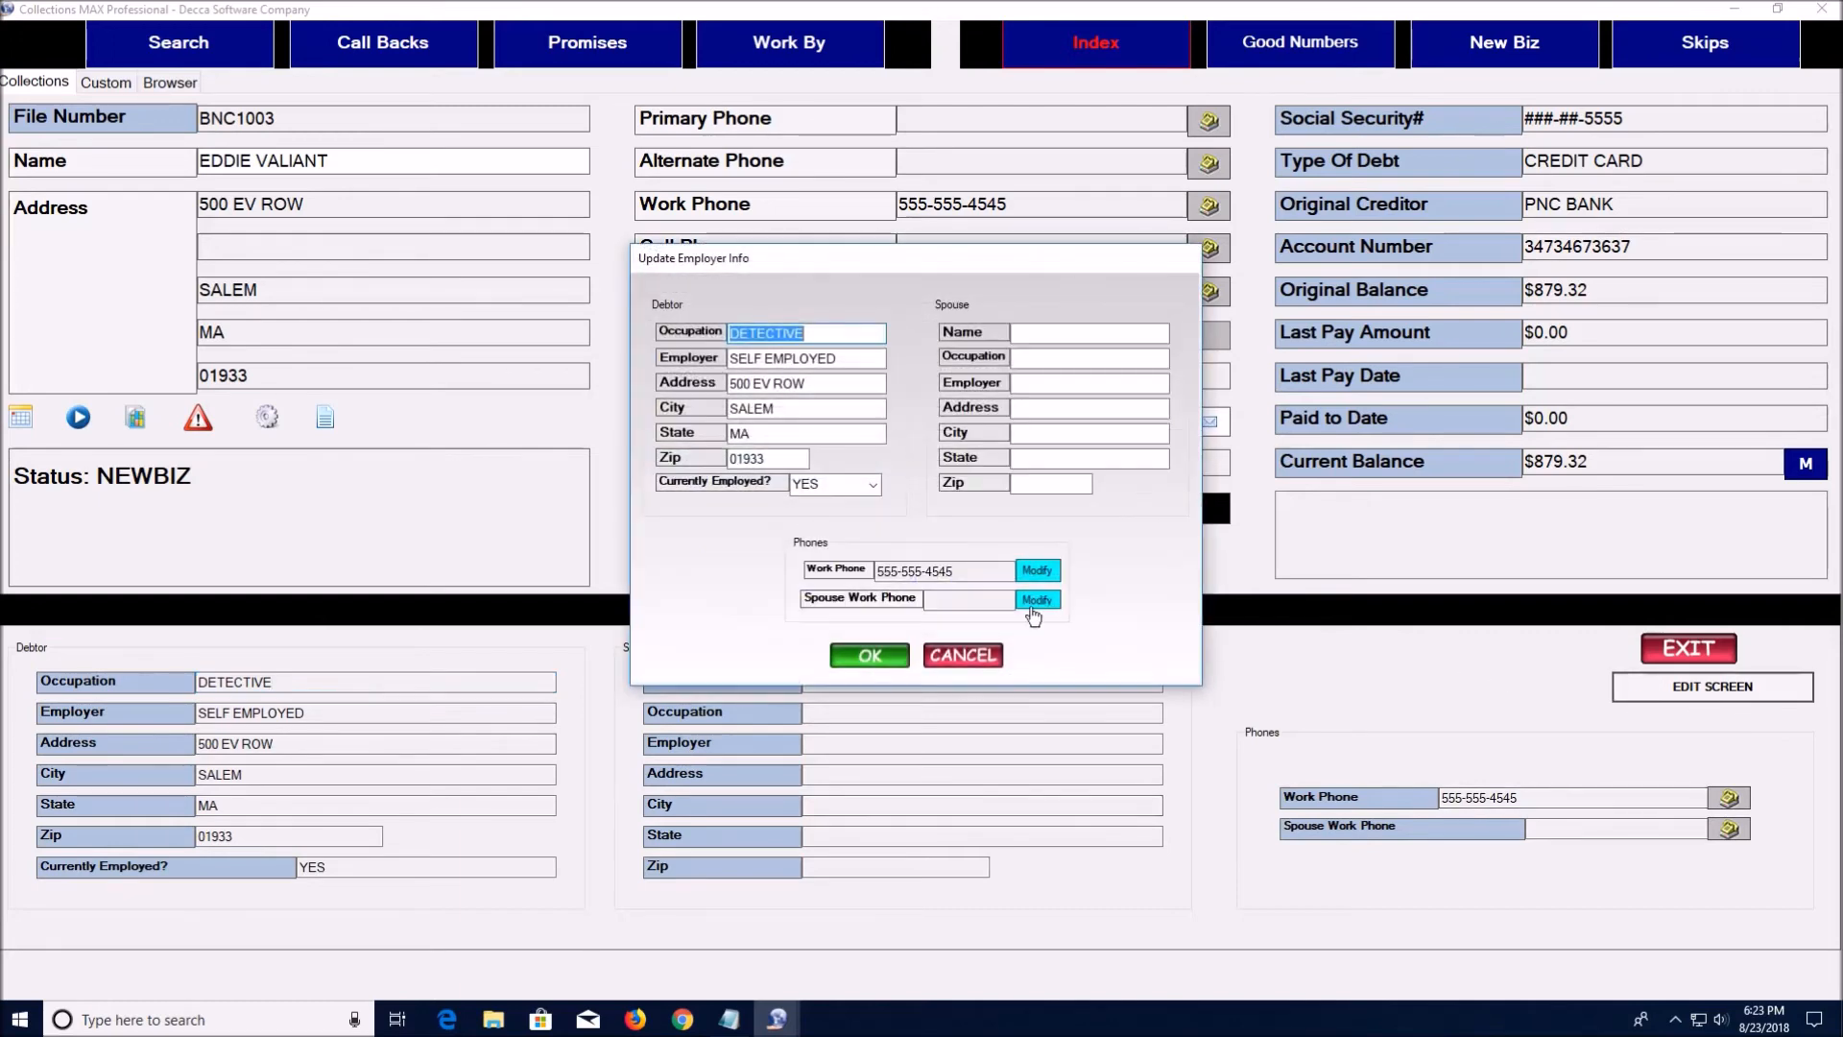
pyautogui.click(830, 413)
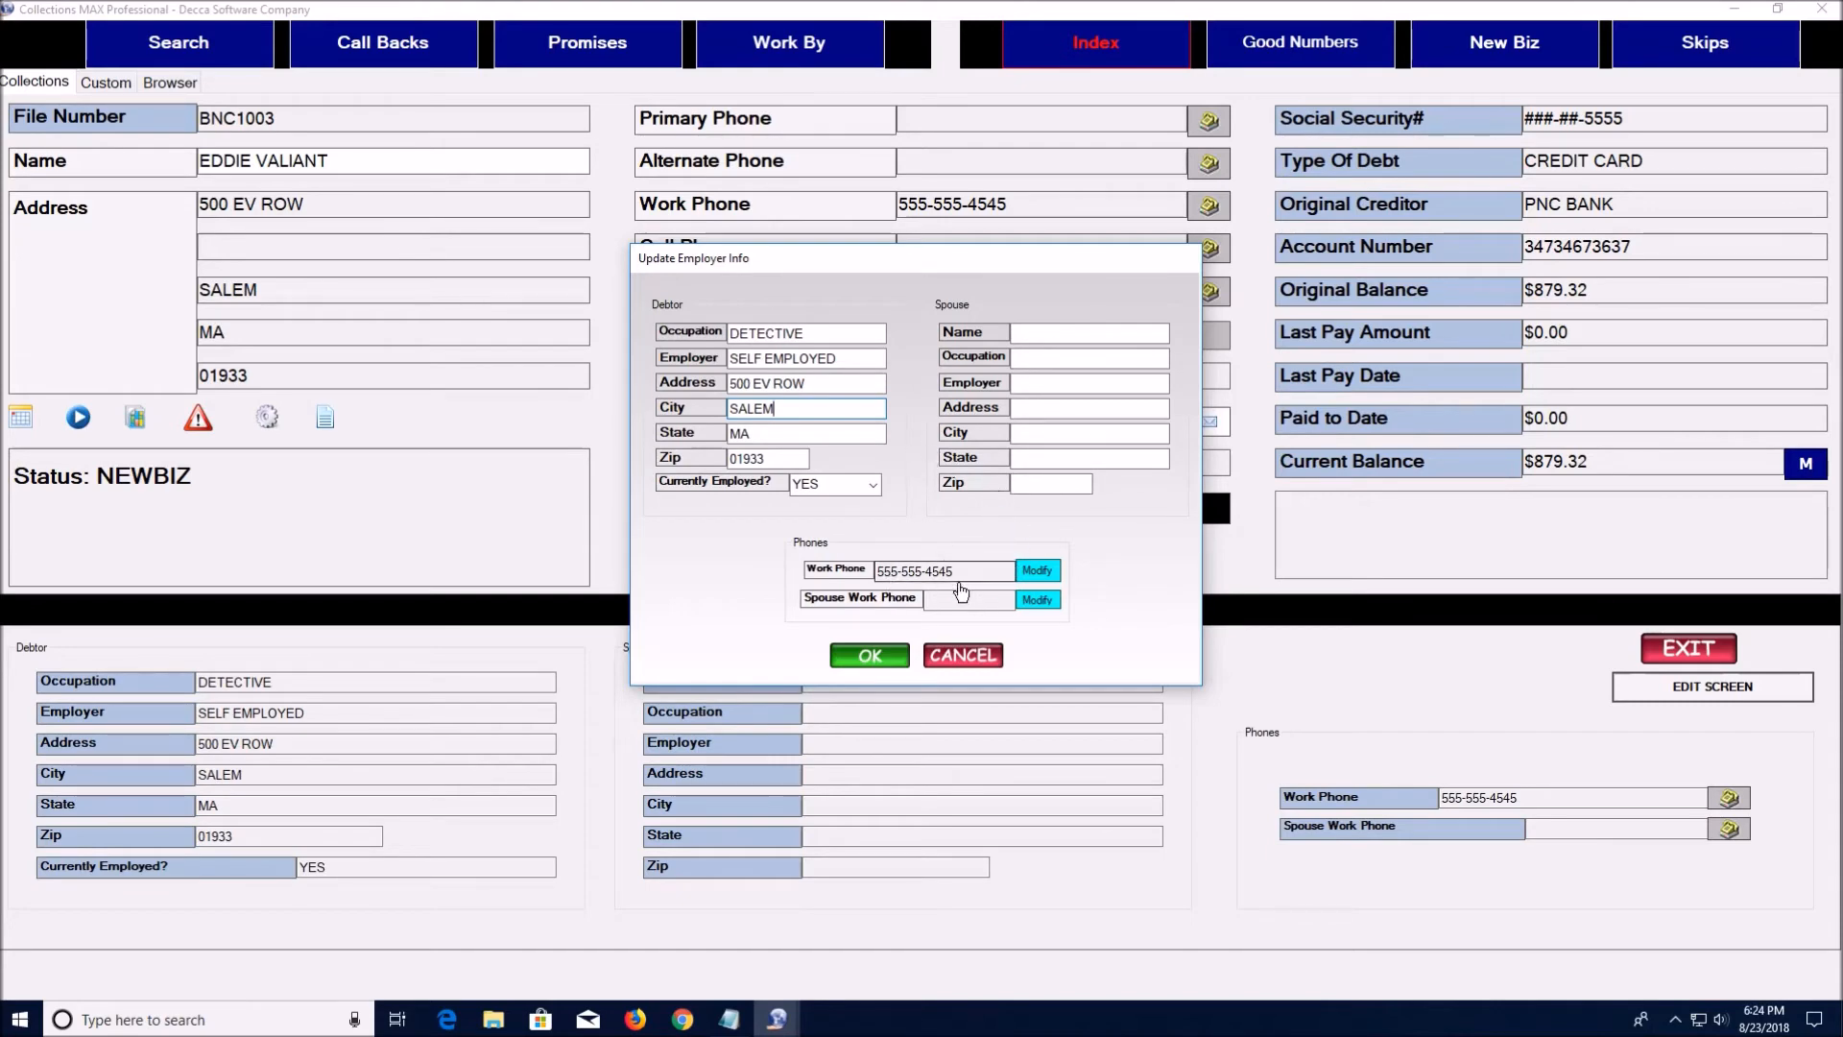
pyautogui.click(980, 663)
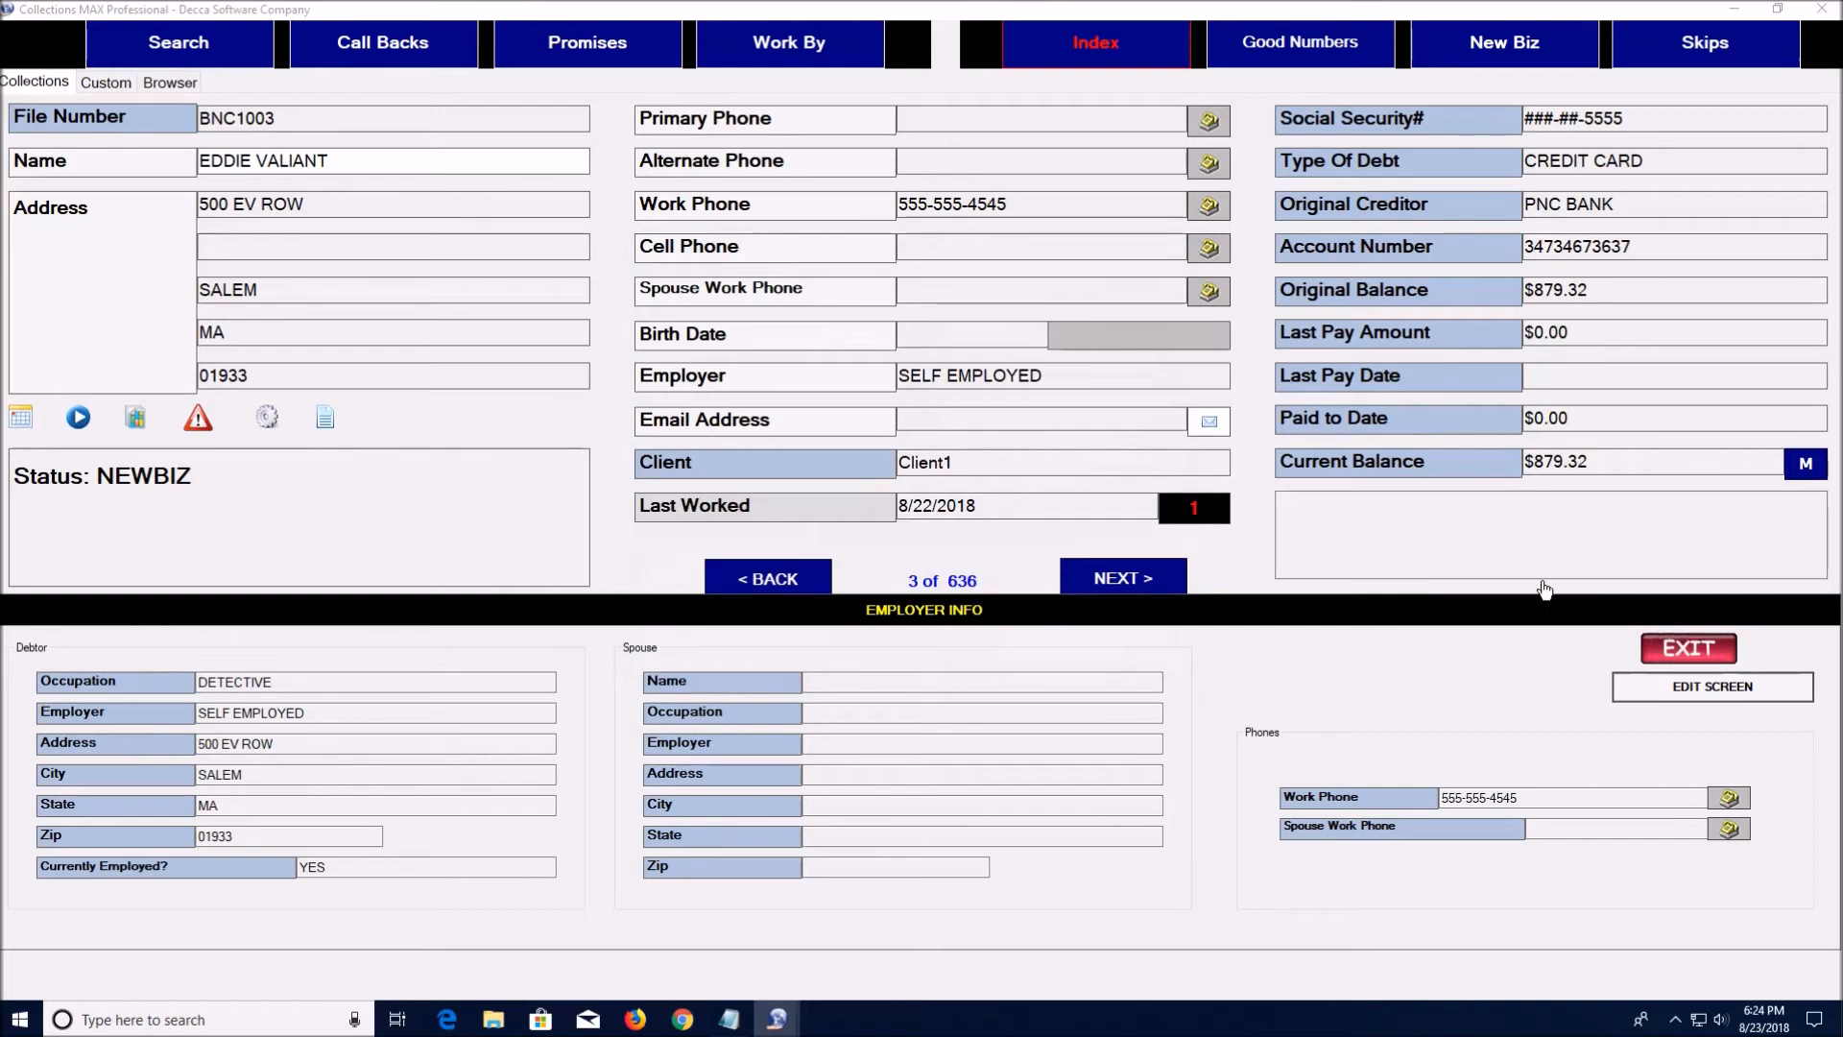
pyautogui.click(1678, 689)
pyautogui.click(975, 660)
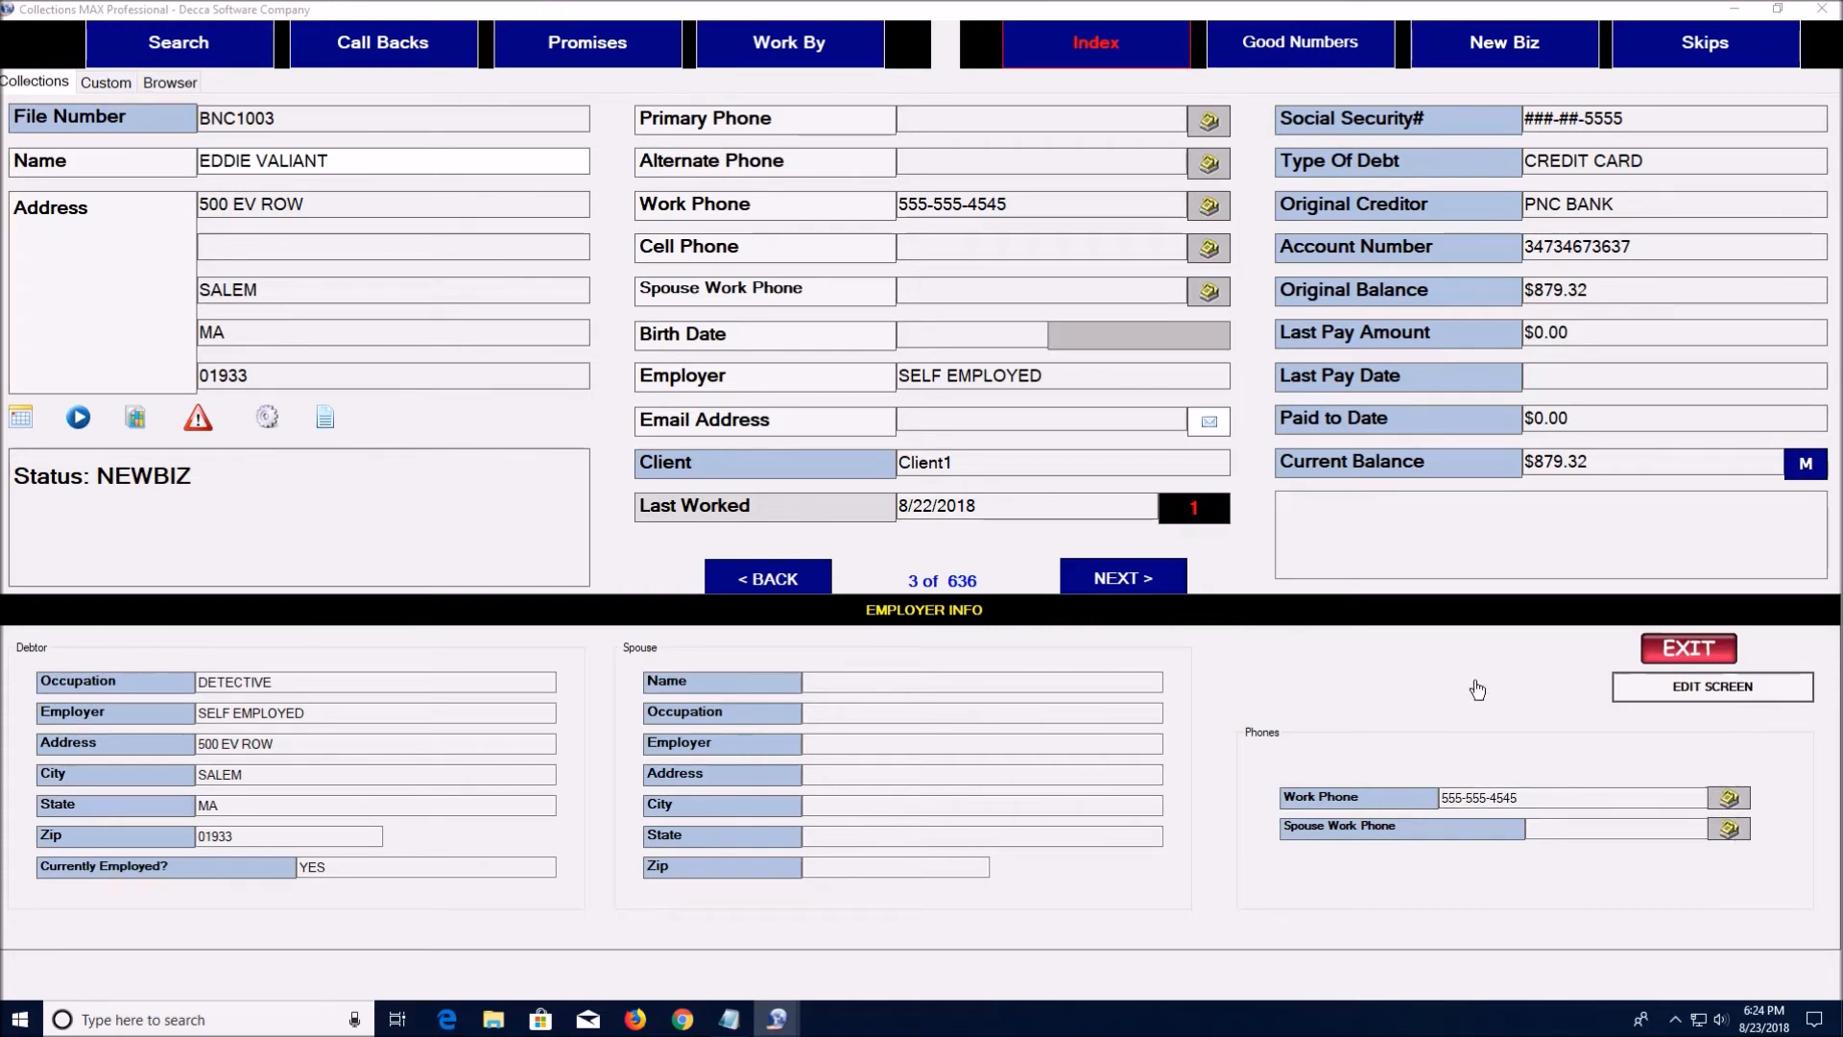
pyautogui.click(1675, 648)
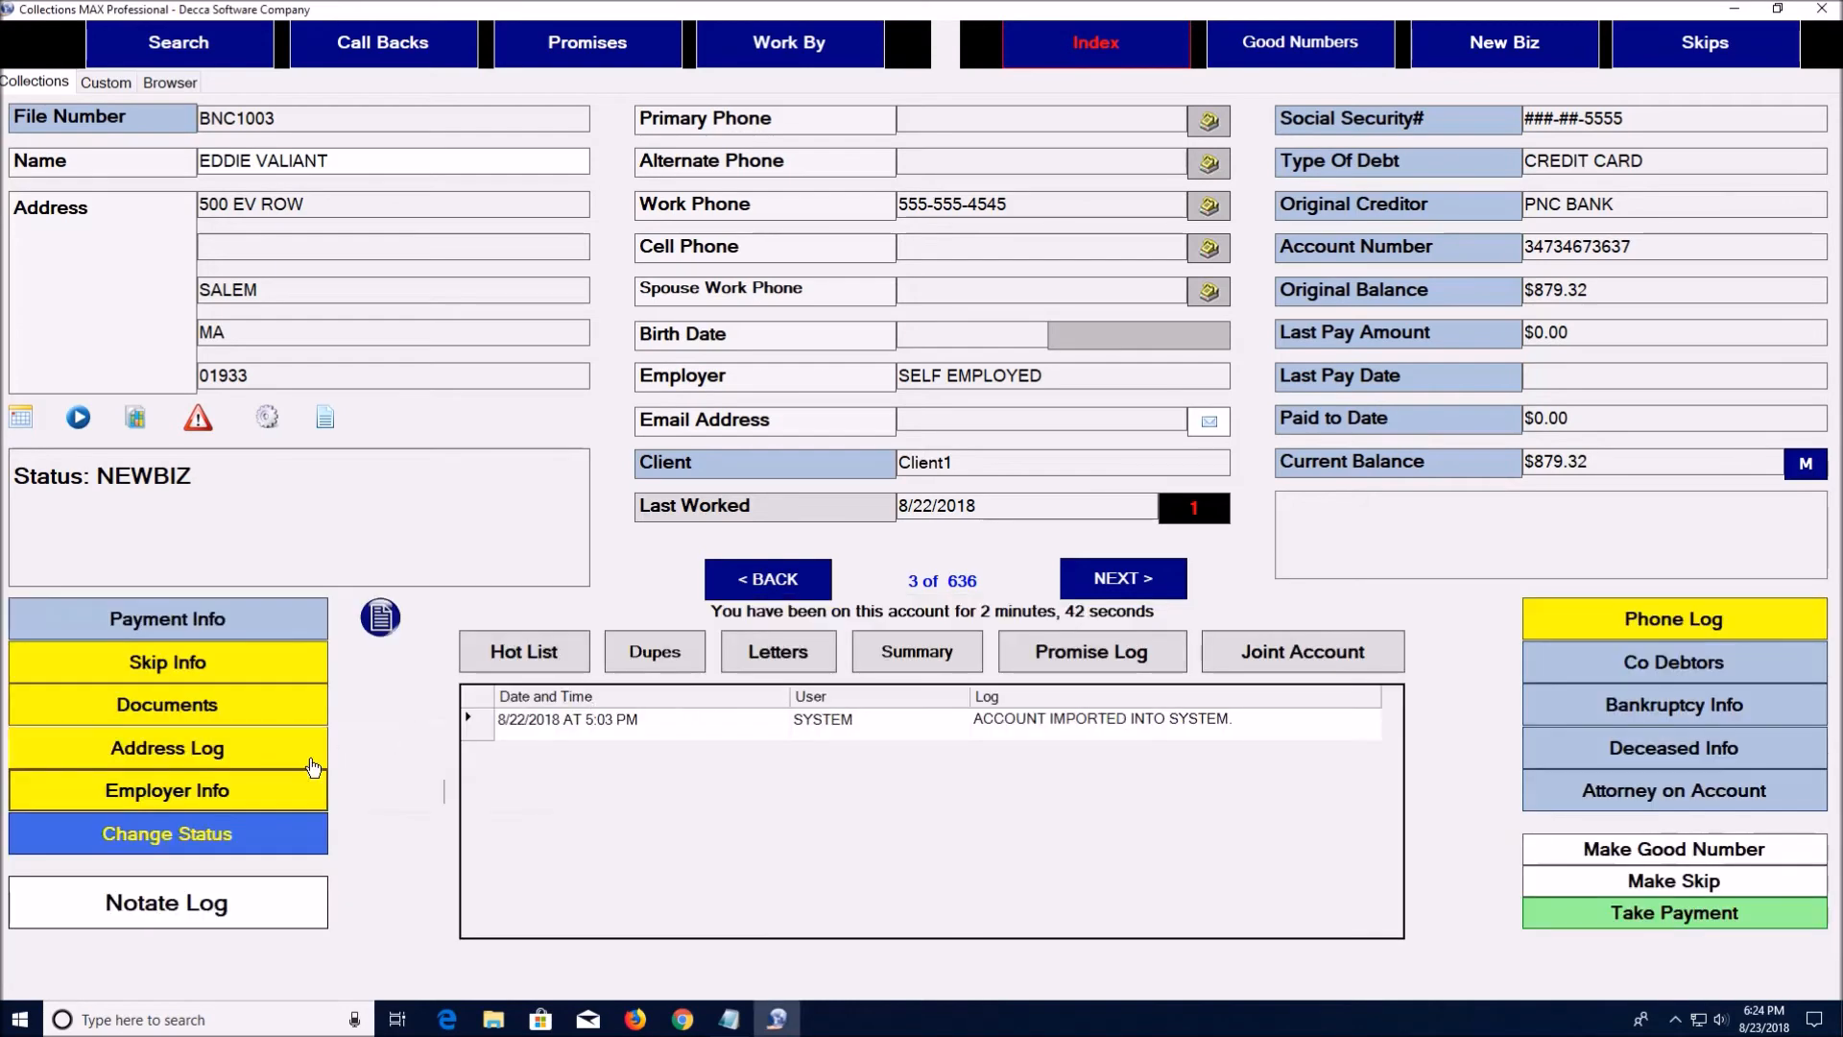
# Switch record 3's account status from NEWBIZ to IN JAIL
pyautogui.click(240, 835)
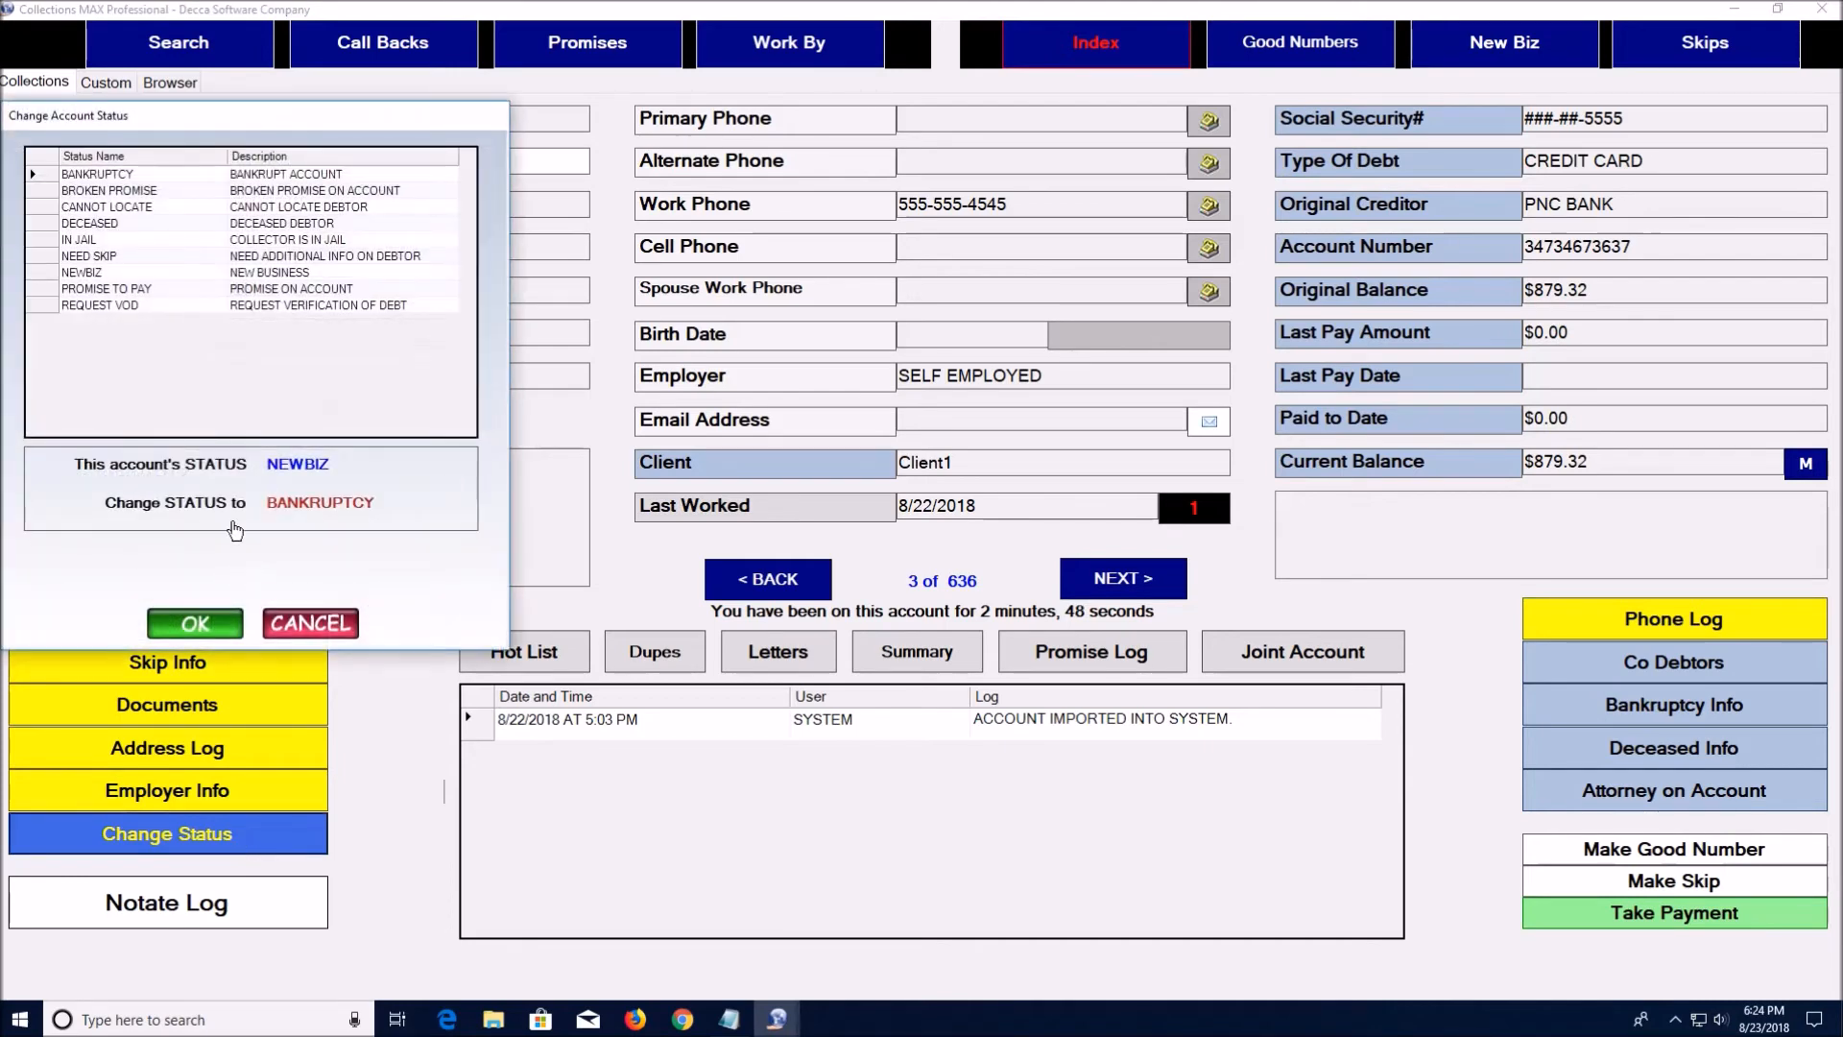
pyautogui.moveTo(175, 123); pyautogui.dragTo(268, 122)
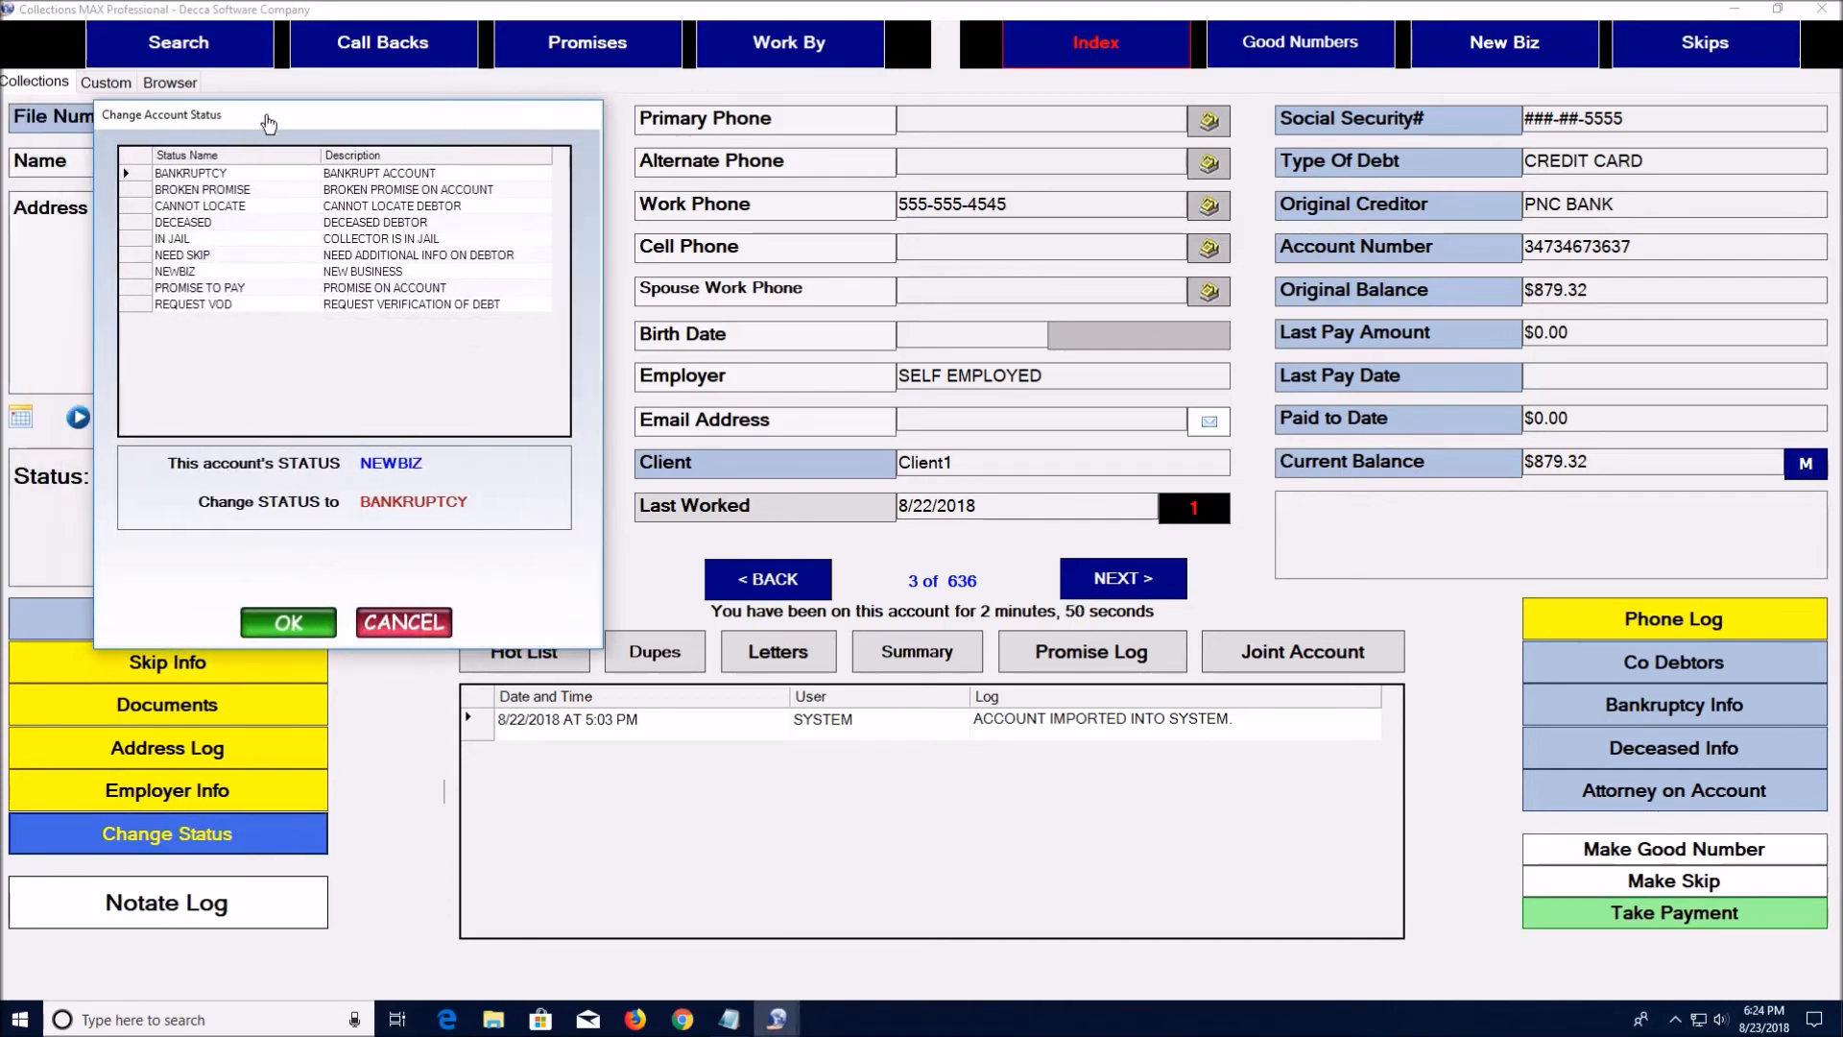
pyautogui.click(169, 238)
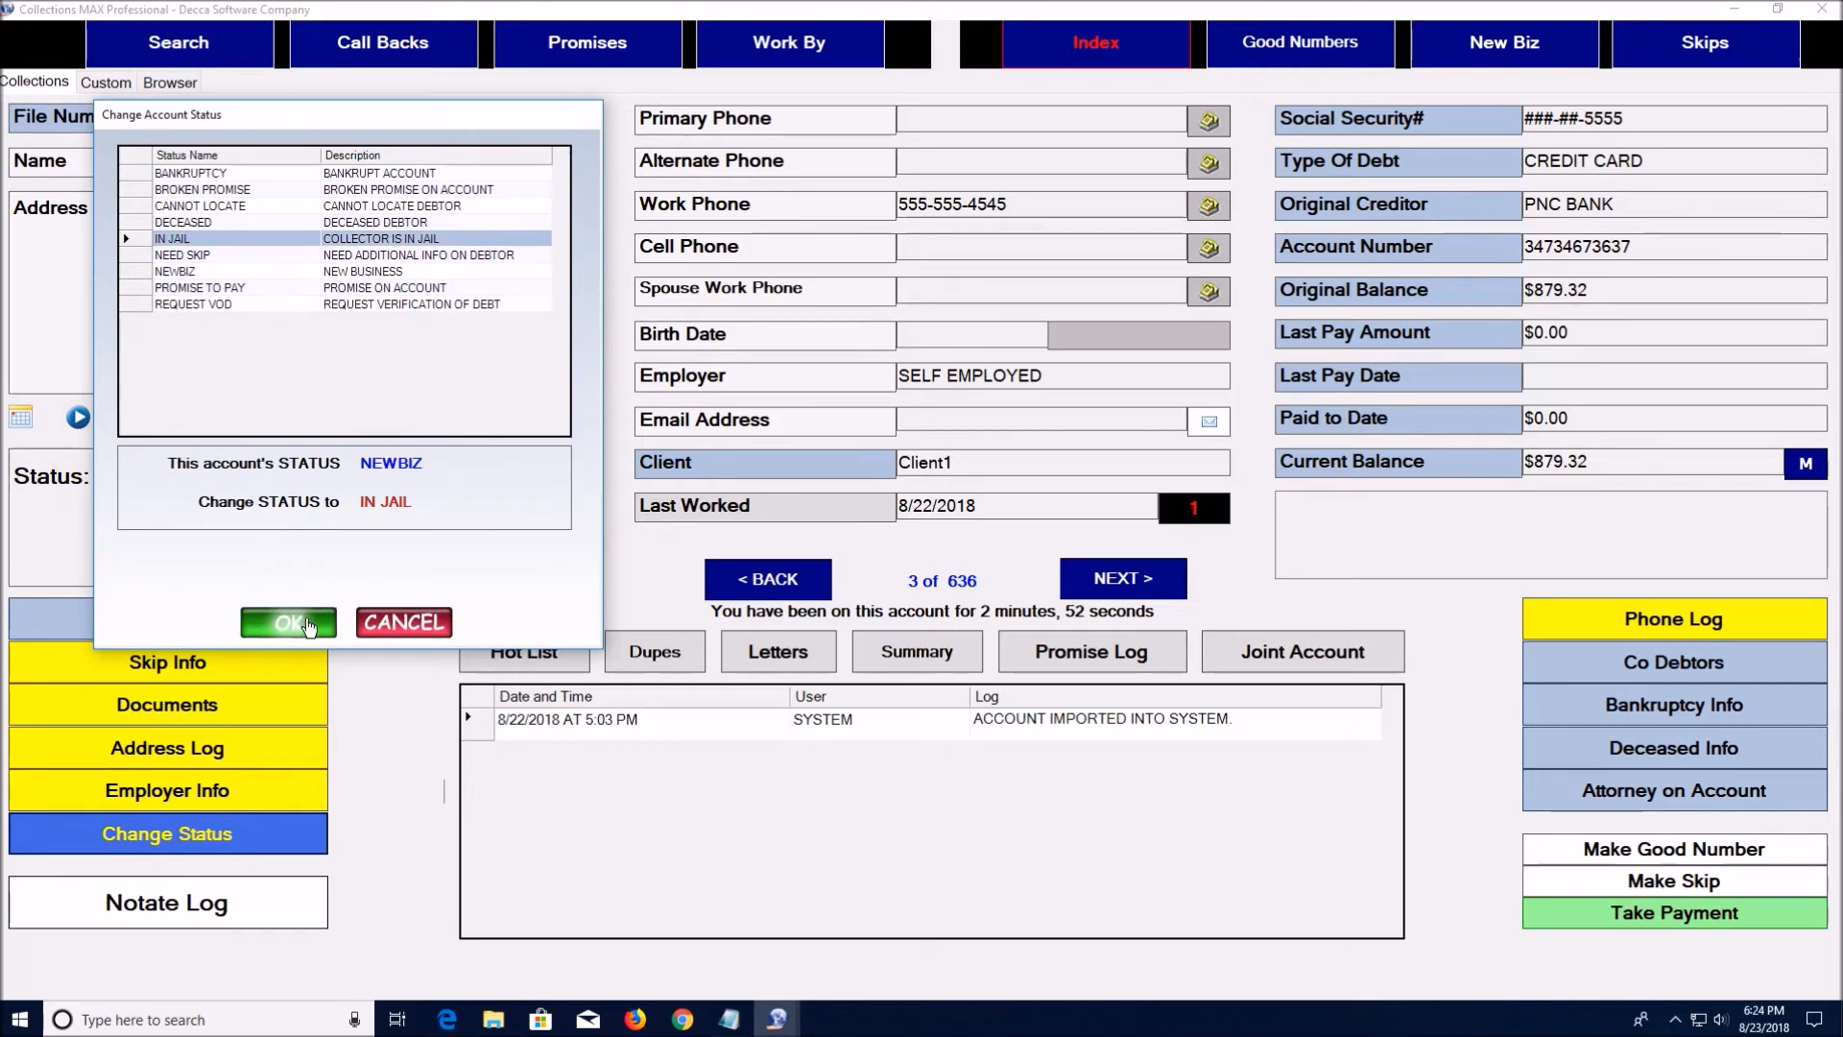
pyautogui.click(308, 628)
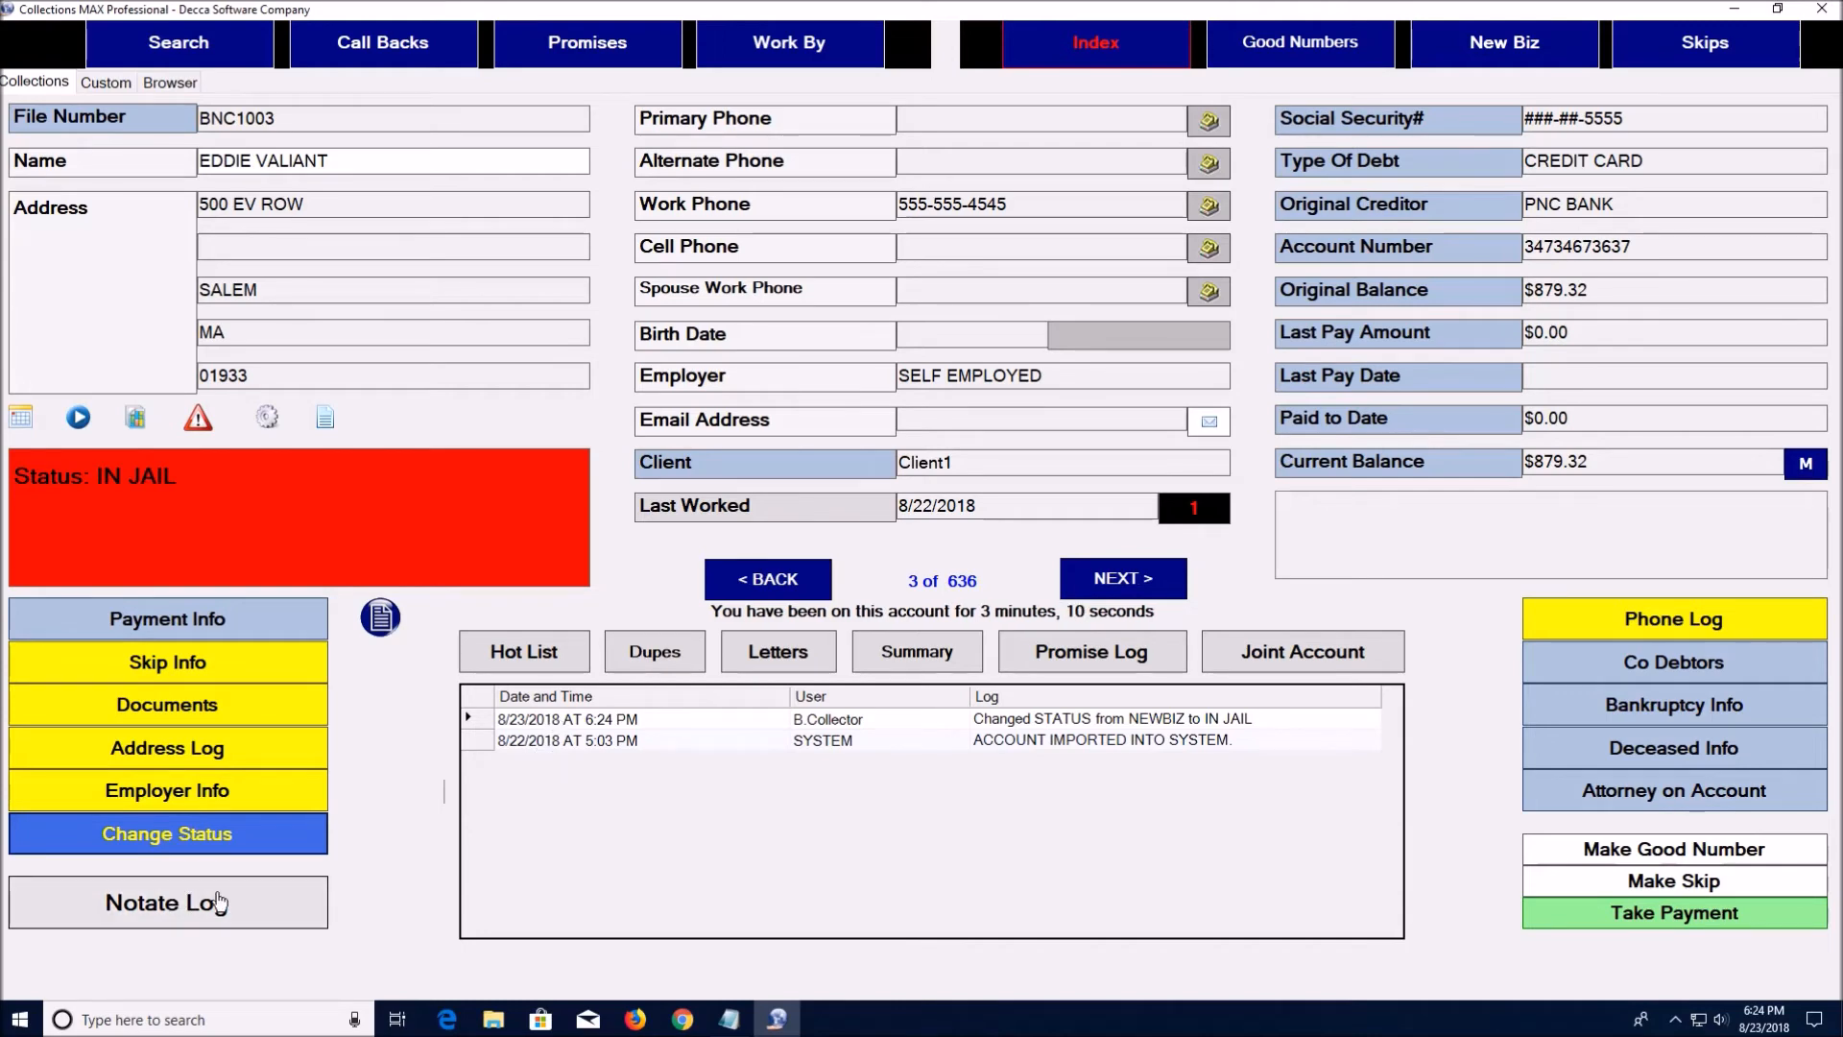
# Log the note 'Spoke to wife and she said he is in jail until next' on the account
pyautogui.click(219, 902)
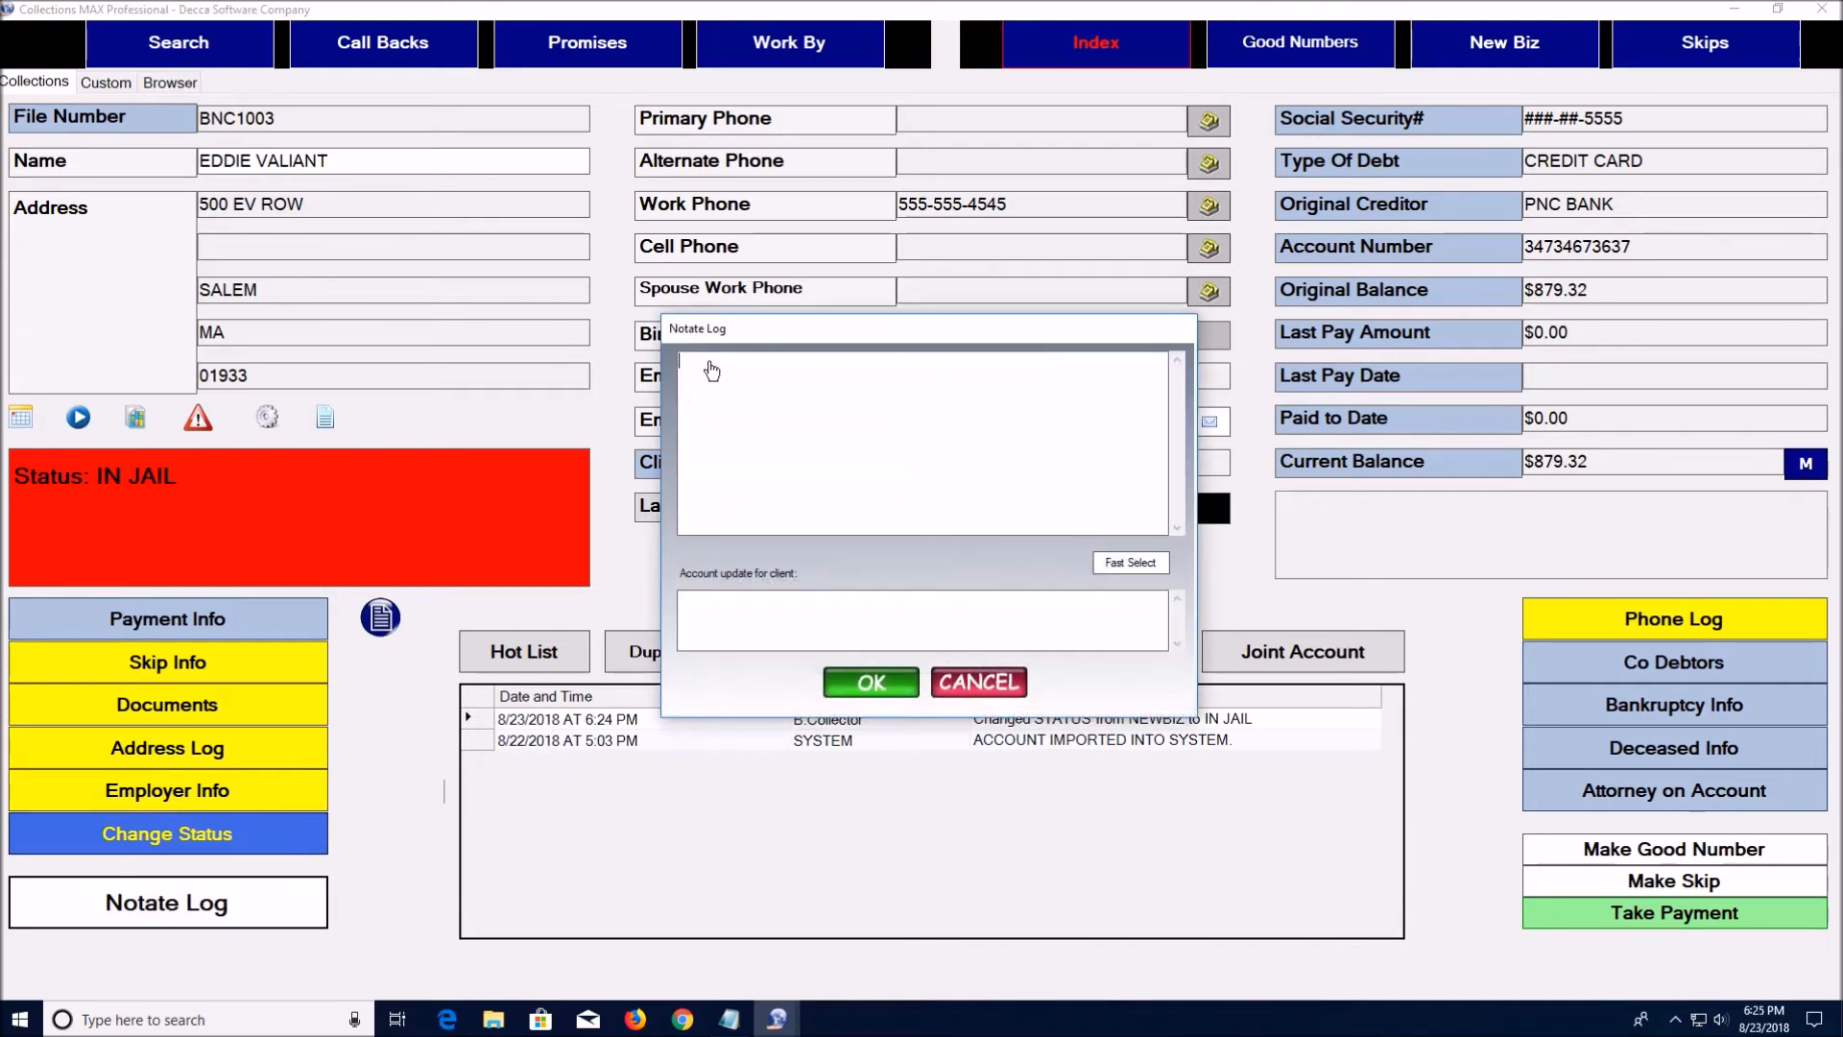
pyautogui.write('Spoke to wife and she said he is in jail until next week.')
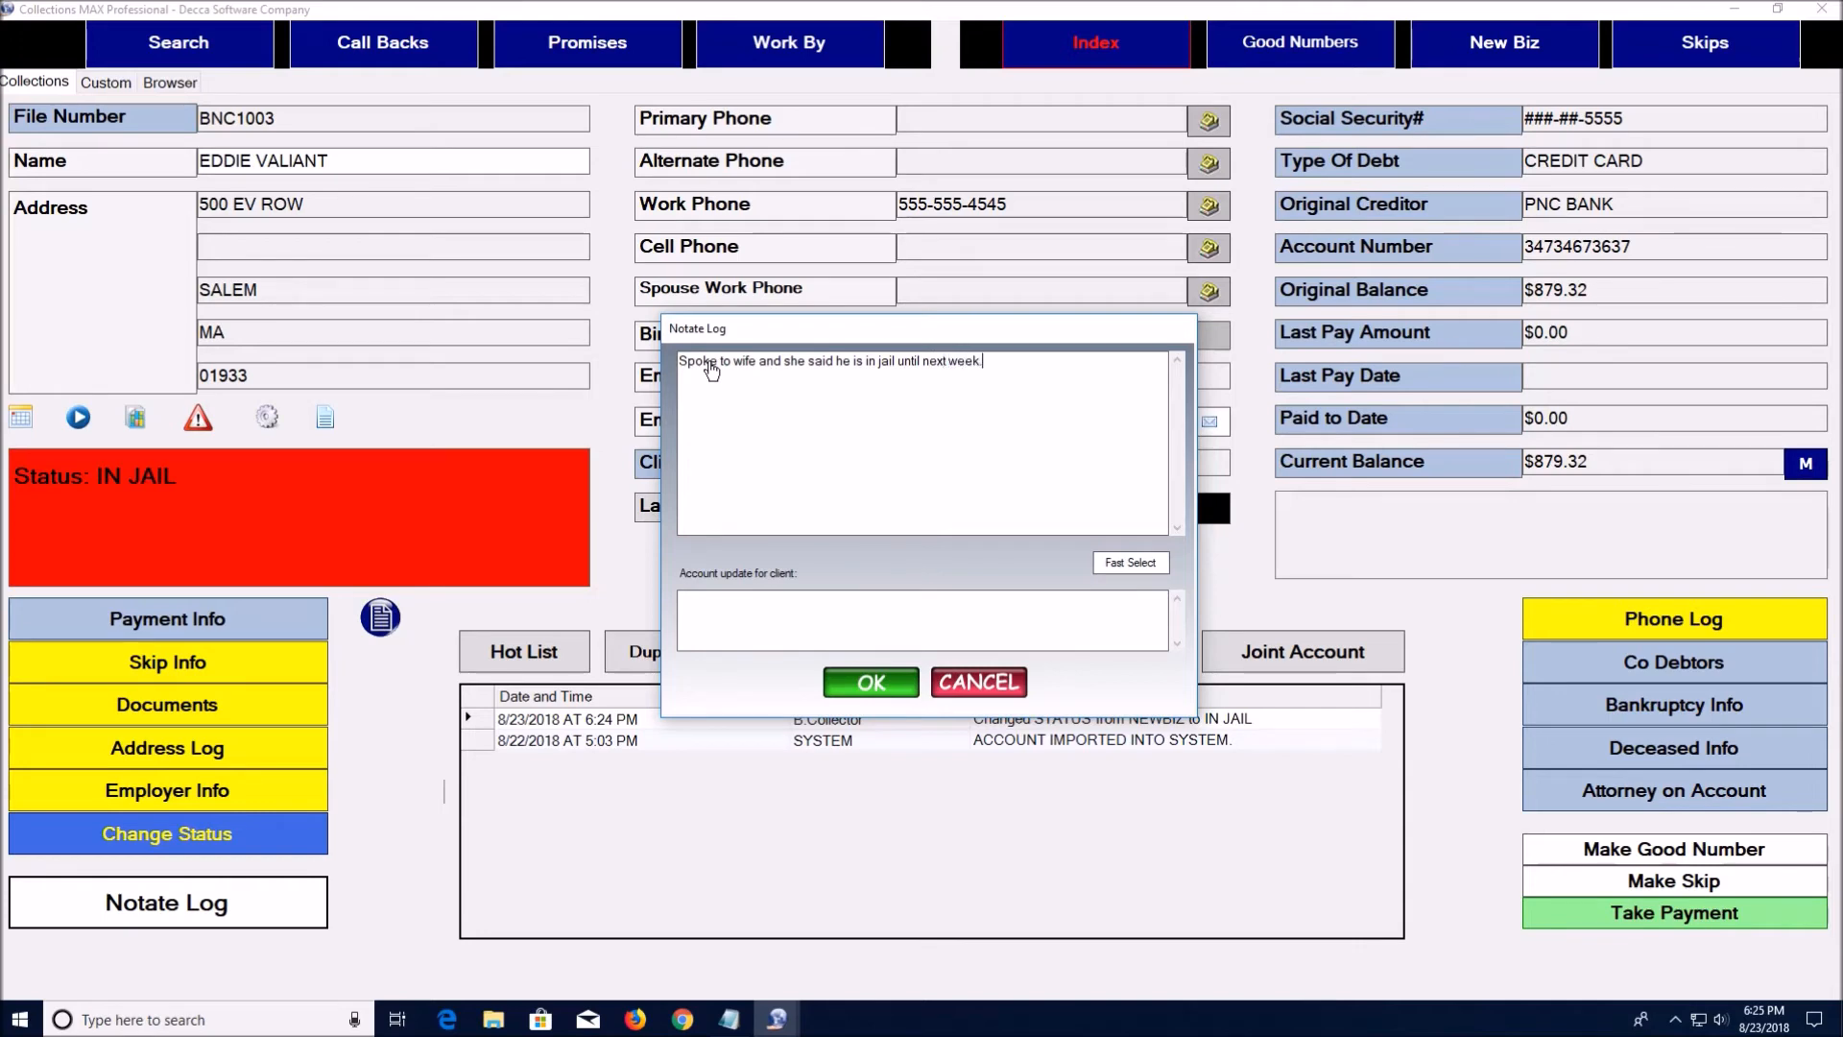
pyautogui.click(885, 684)
pyautogui.click(1081, 731)
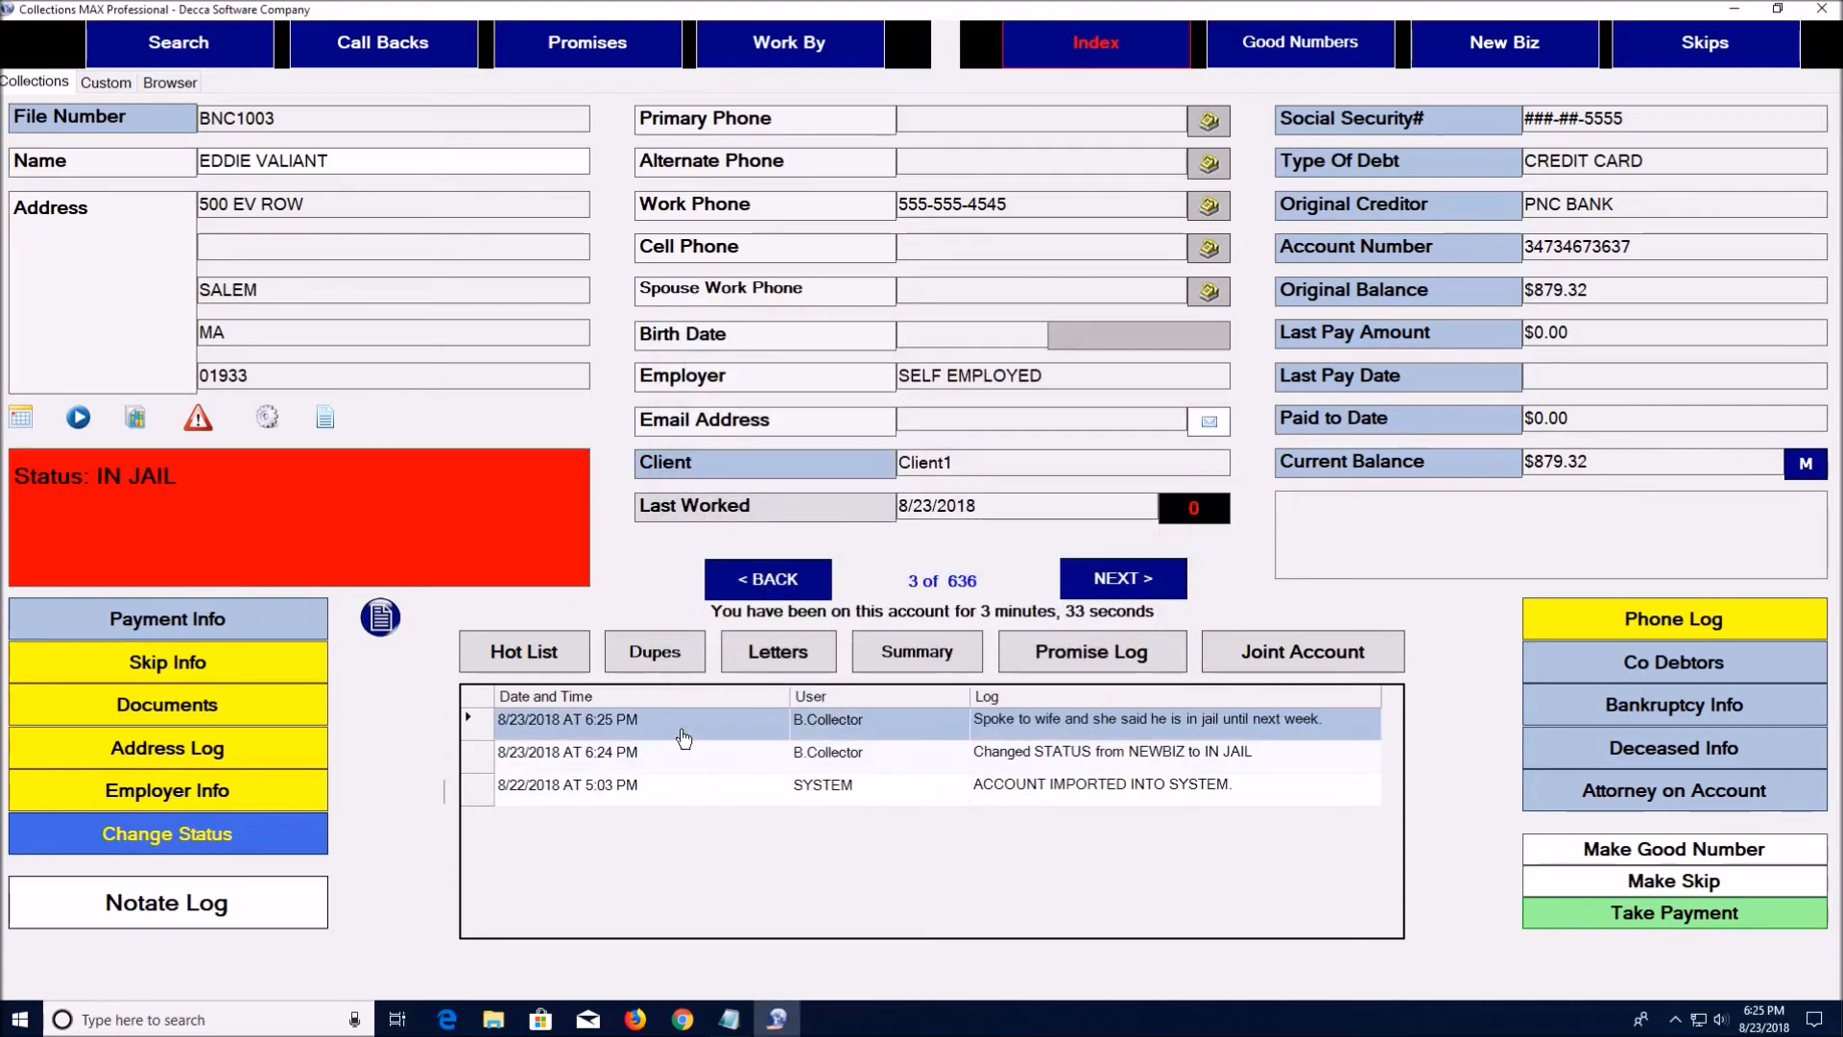
# Start a new note with the preset phrase PHONED RESIDENCE LEFT NO MESSAGE
pyautogui.click(265, 910)
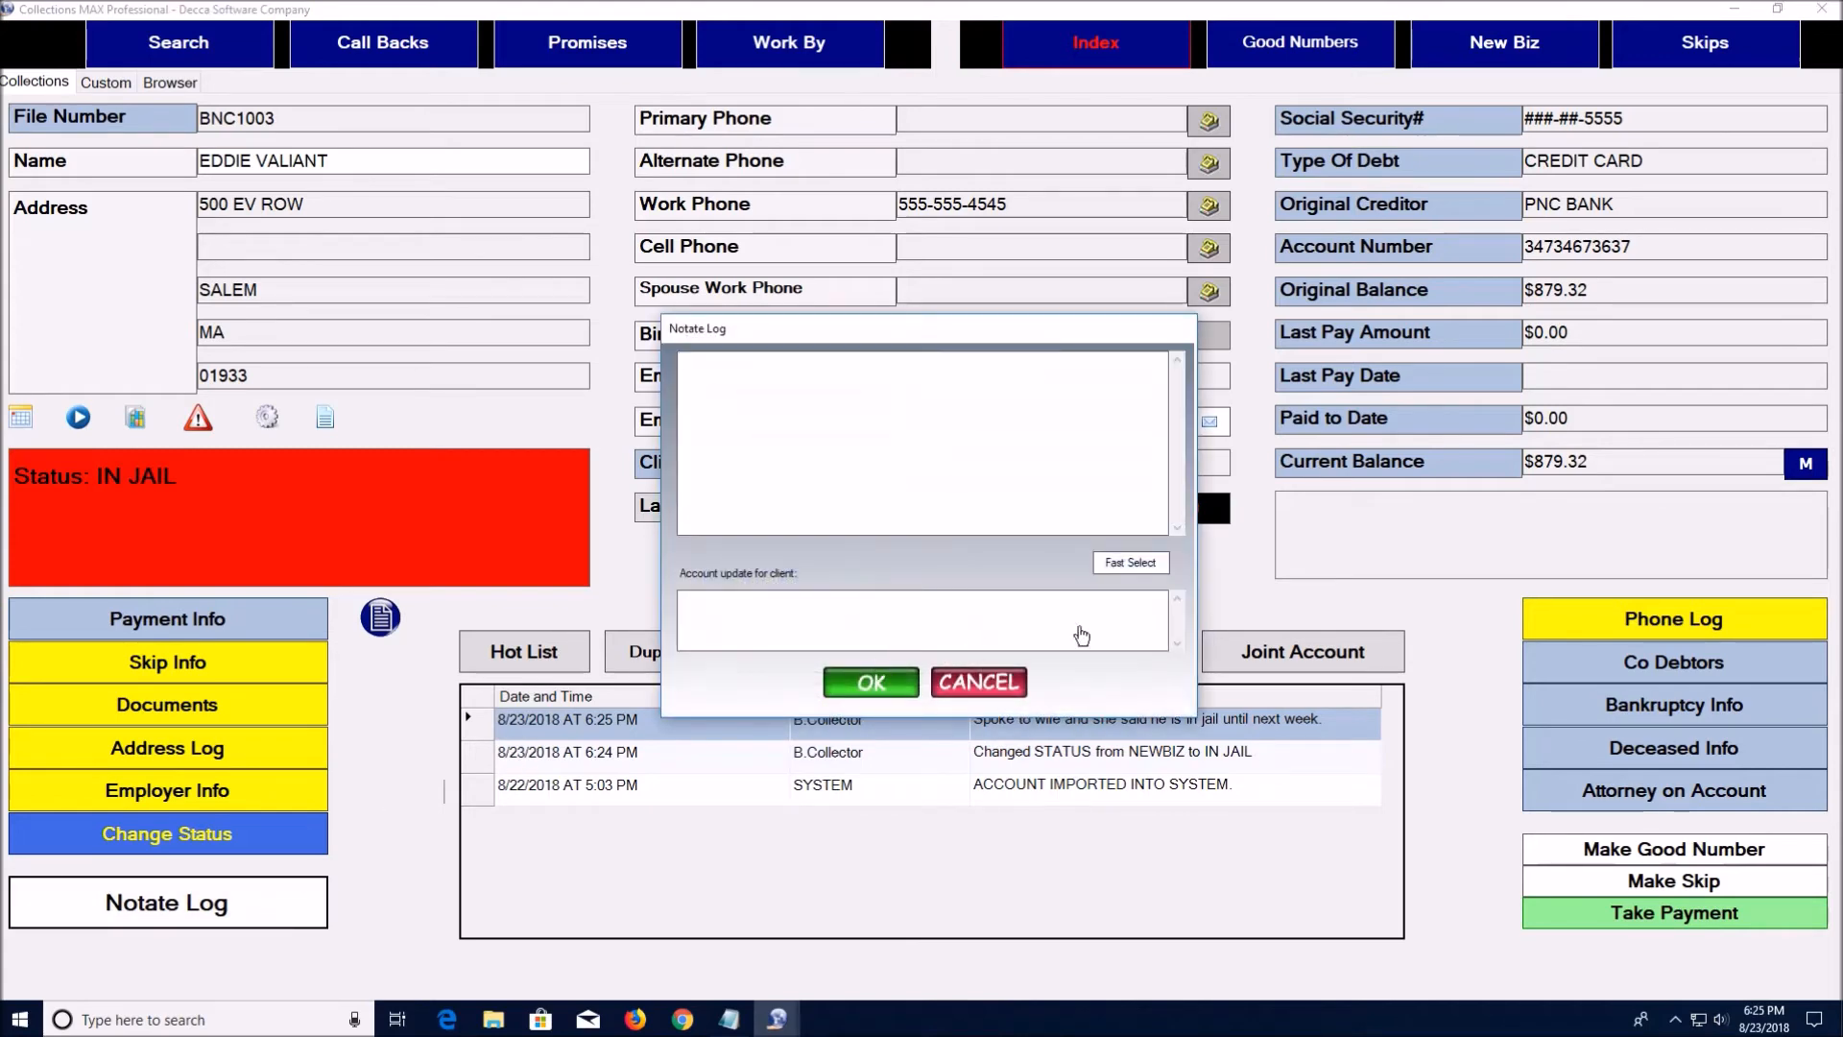
pyautogui.click(1133, 563)
pyautogui.moveTo(1054, 459); pyautogui.dragTo(1053, 519)
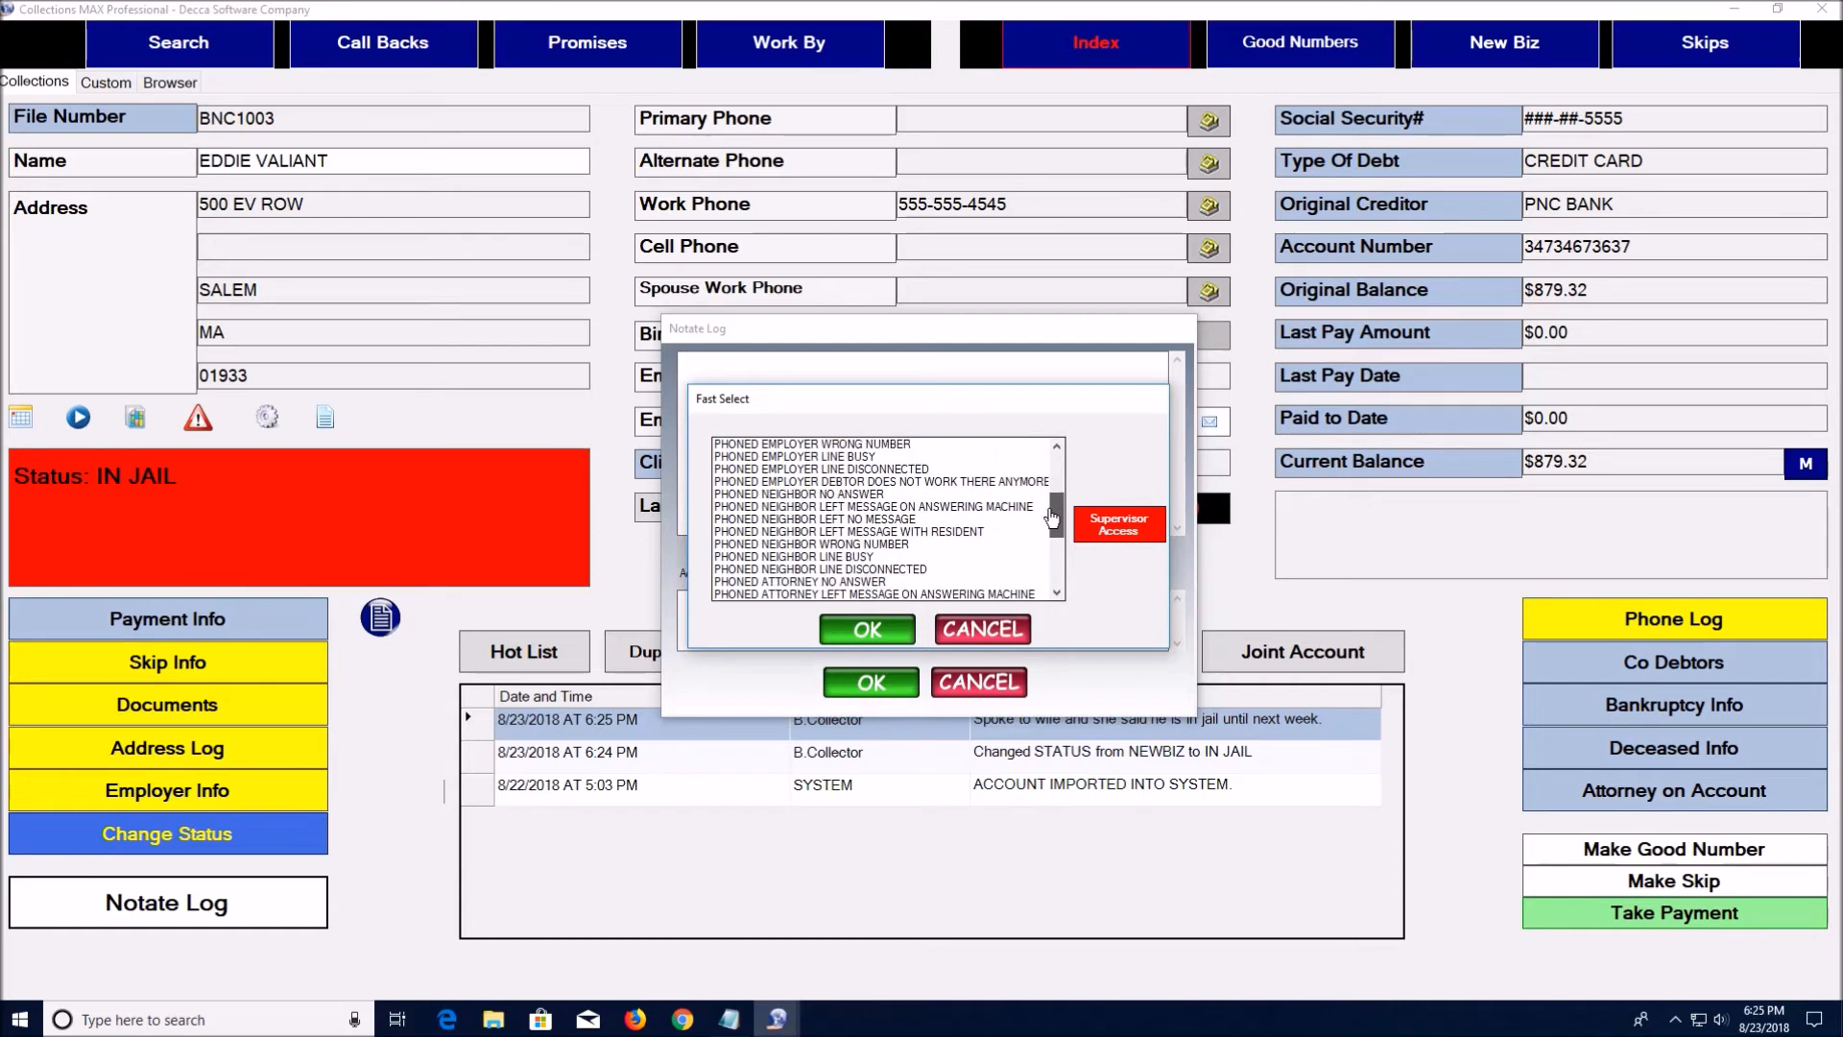
pyautogui.click(939, 519)
pyautogui.scroll(1, 941, 496)
pyautogui.scroll(2, 939, 492)
pyautogui.click(904, 445)
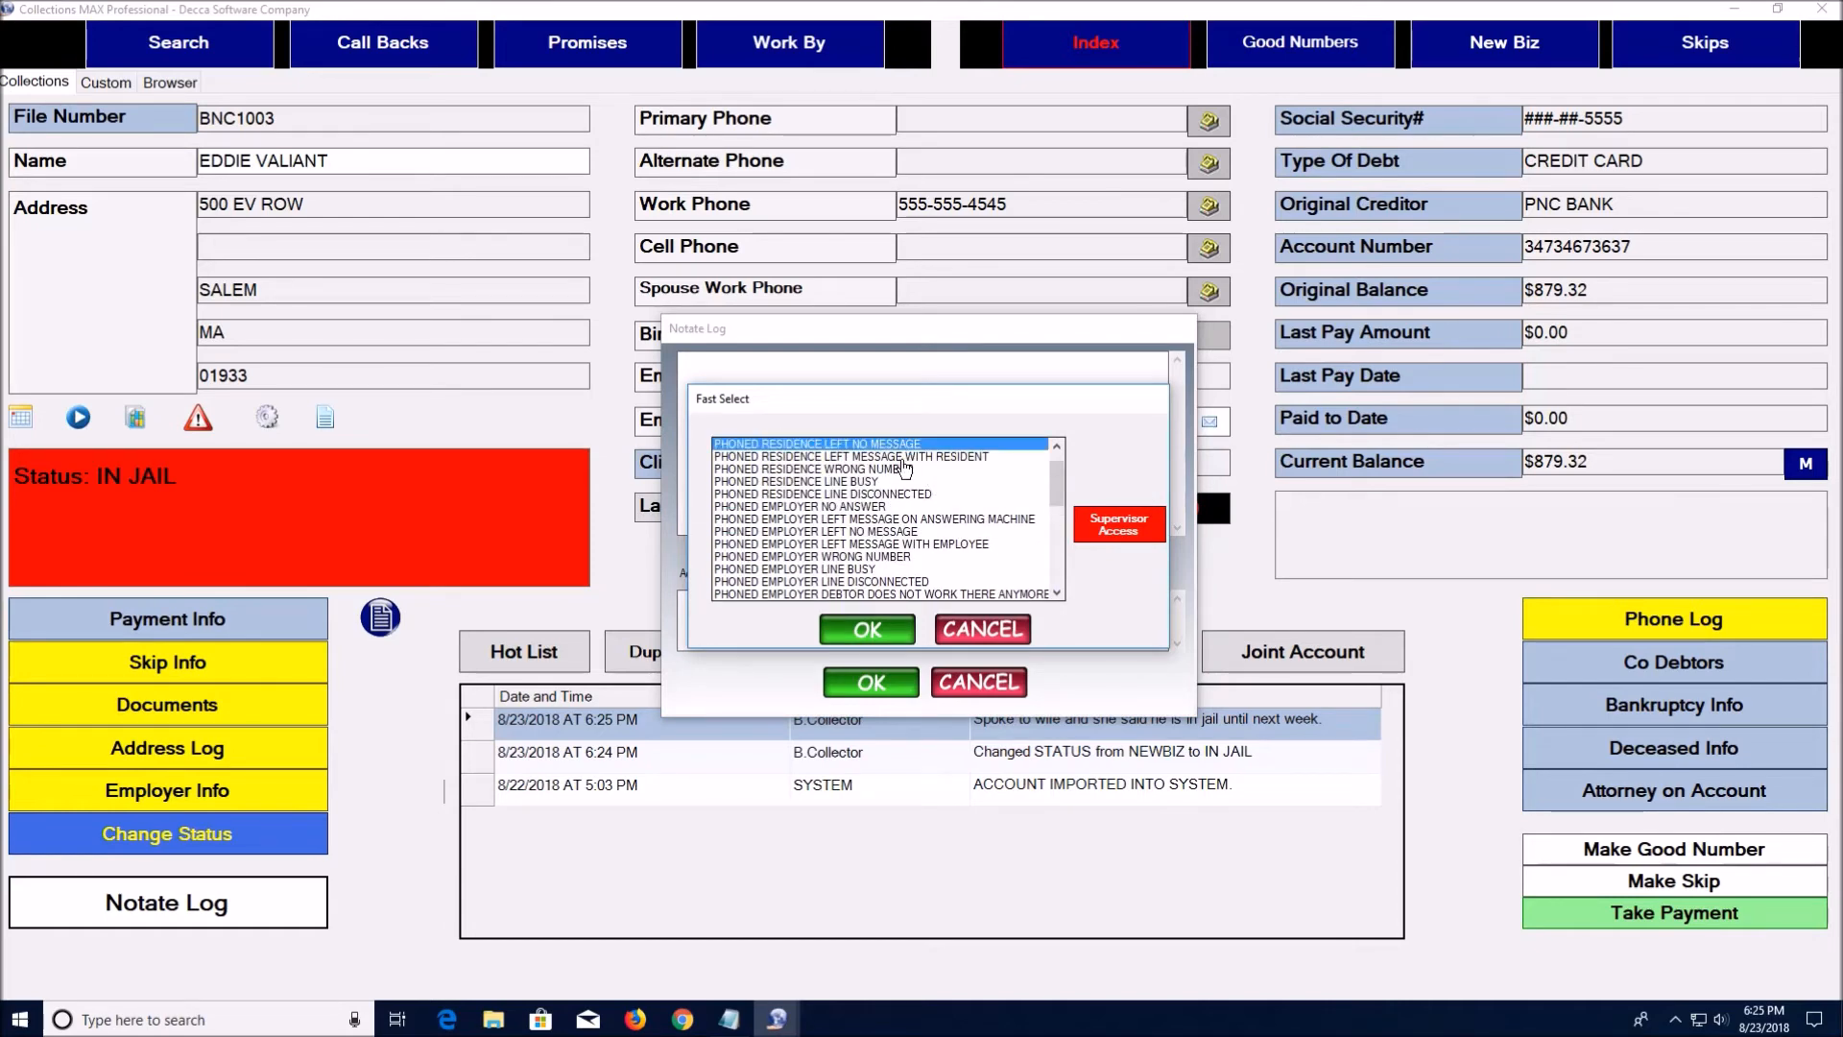
pyautogui.click(869, 632)
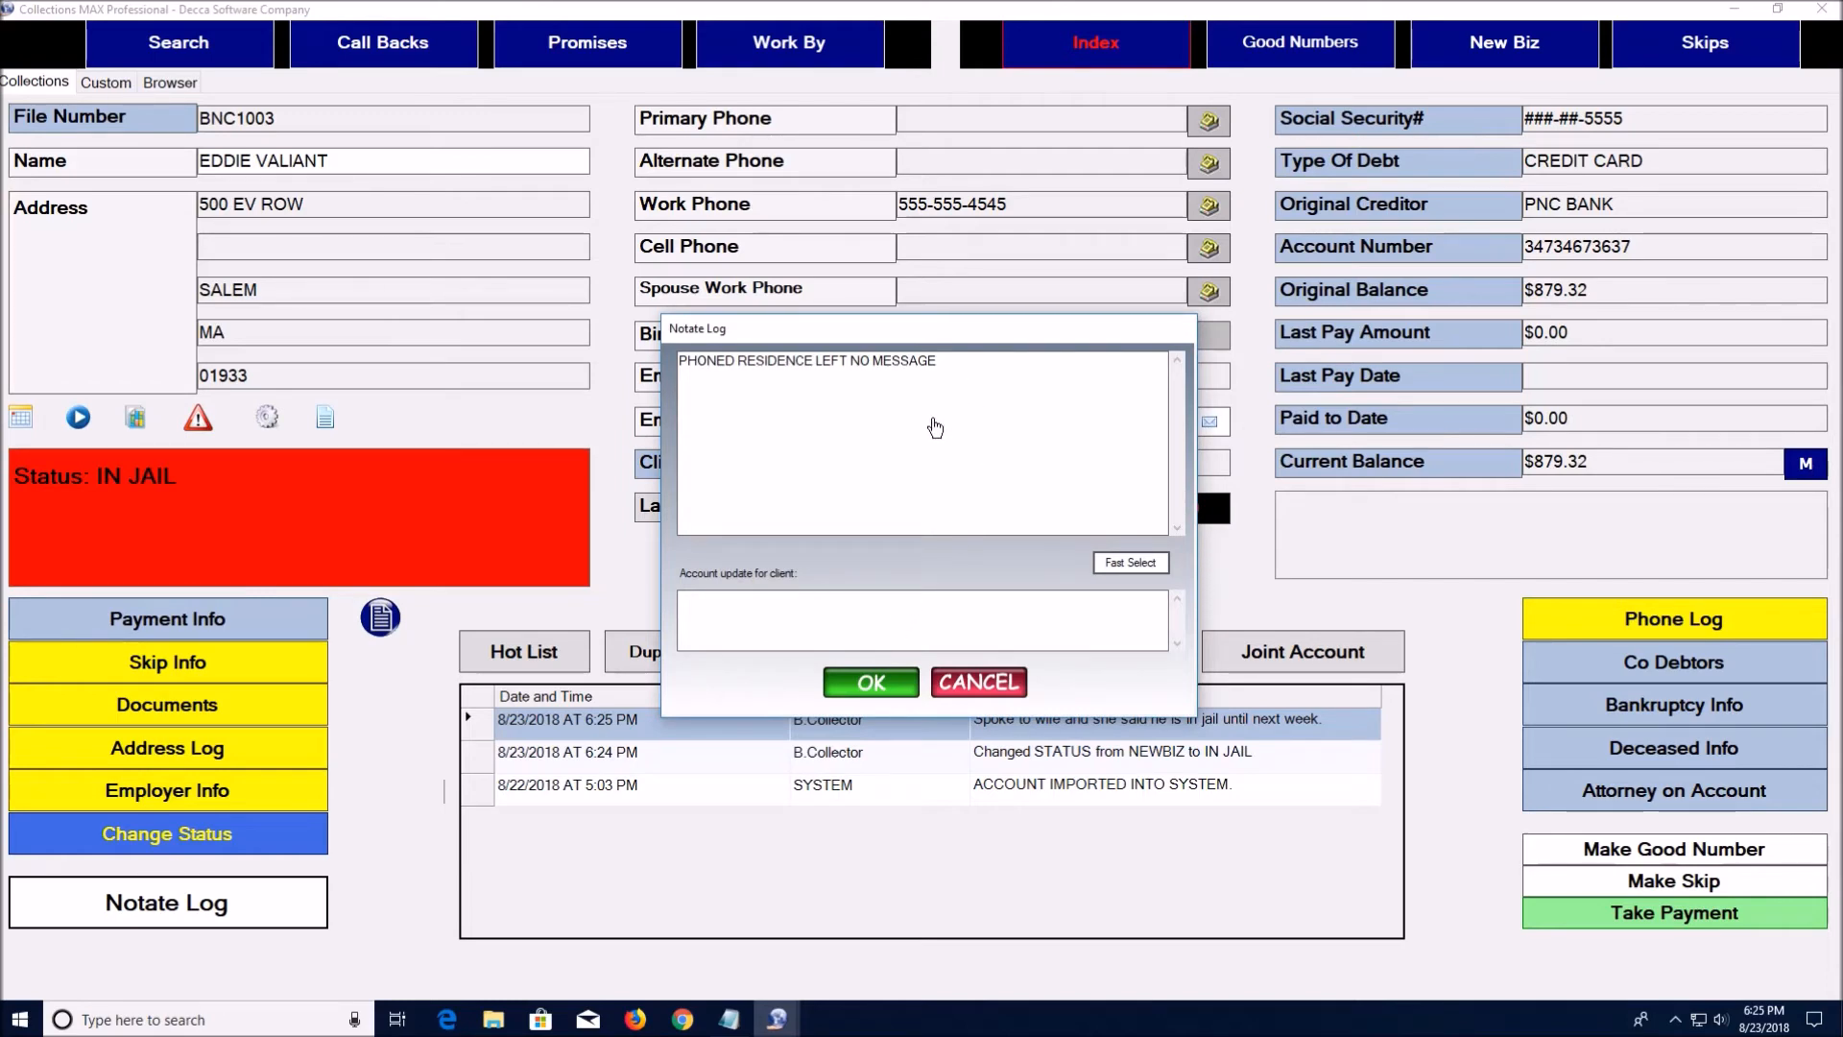
# Revise the client update to read 'Debtor is in jail.' and save the note
pyautogui.click(748, 609)
pyautogui.moveTo(954, 370); pyautogui.dragTo(728, 412)
pyautogui.click(937, 480)
pyautogui.write('s in')
pyautogui.click(872, 683)
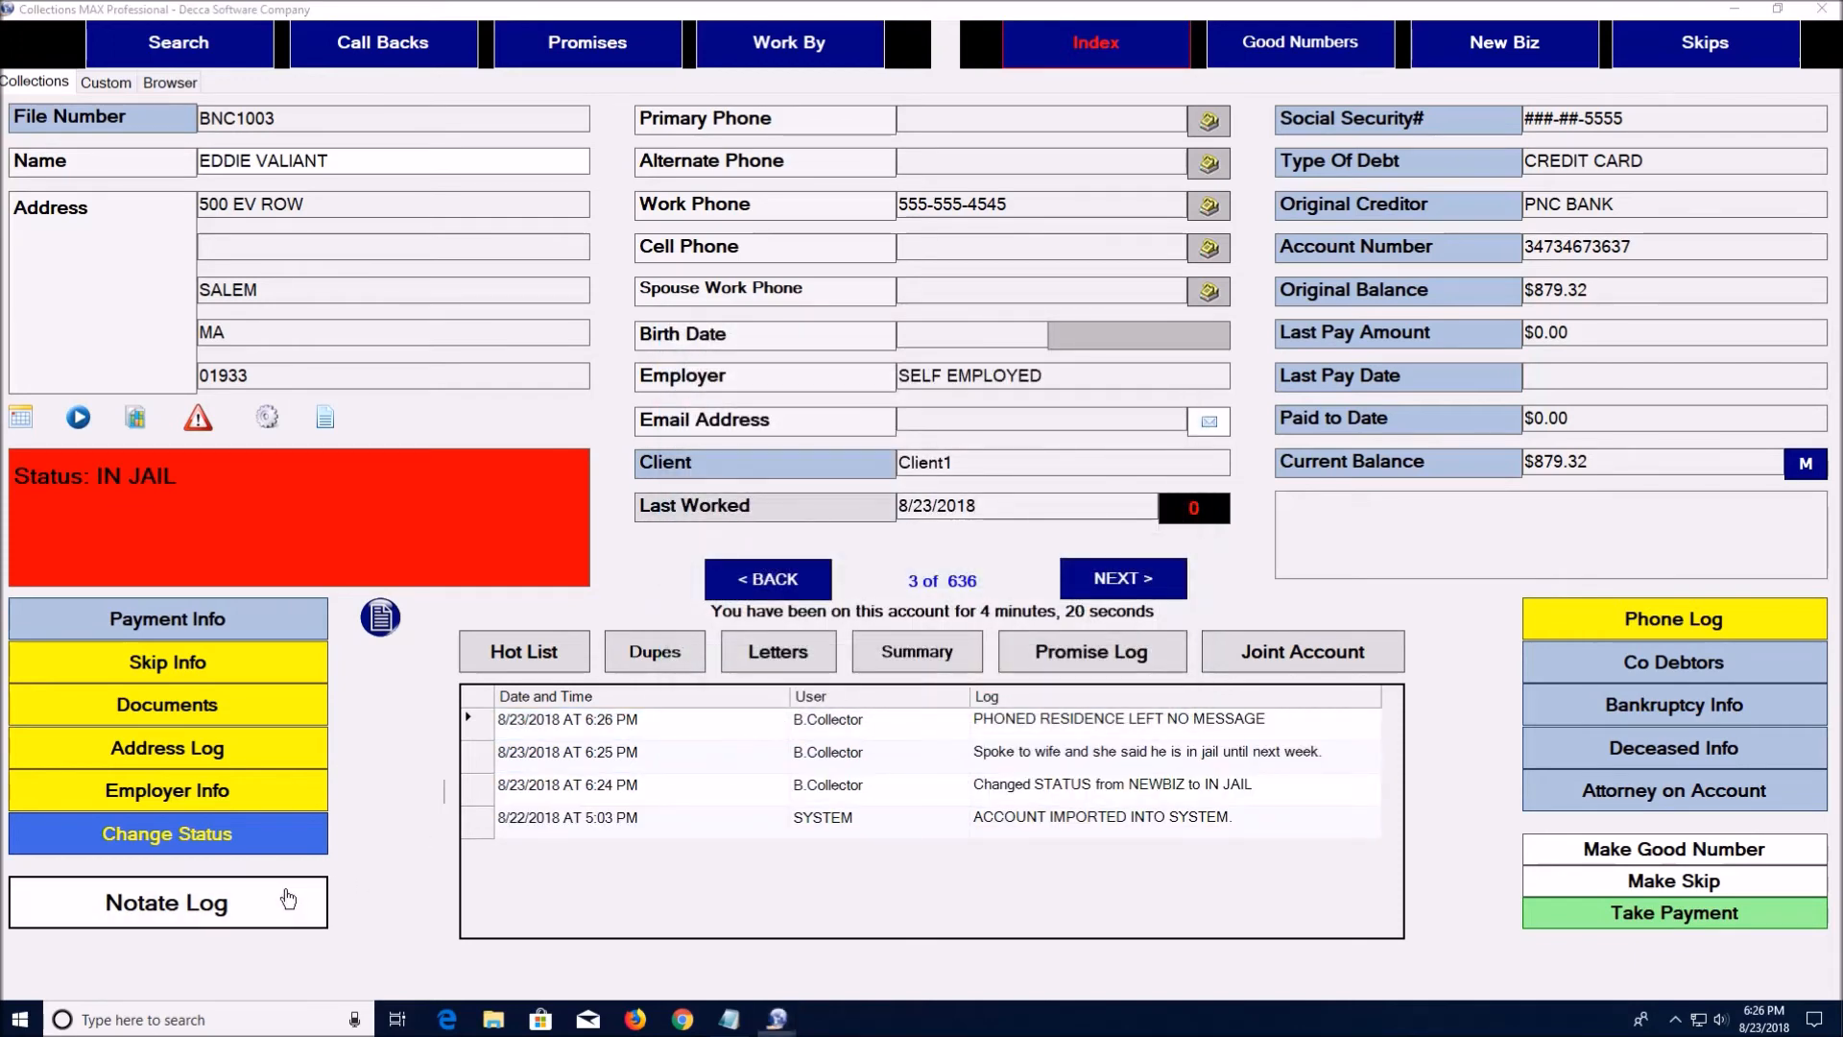
# Reopen the notate log and discard the prefilled 'Debtor is in jail.' update without saving
pyautogui.click(285, 899)
pyautogui.moveTo(749, 598); pyautogui.dragTo(704, 617)
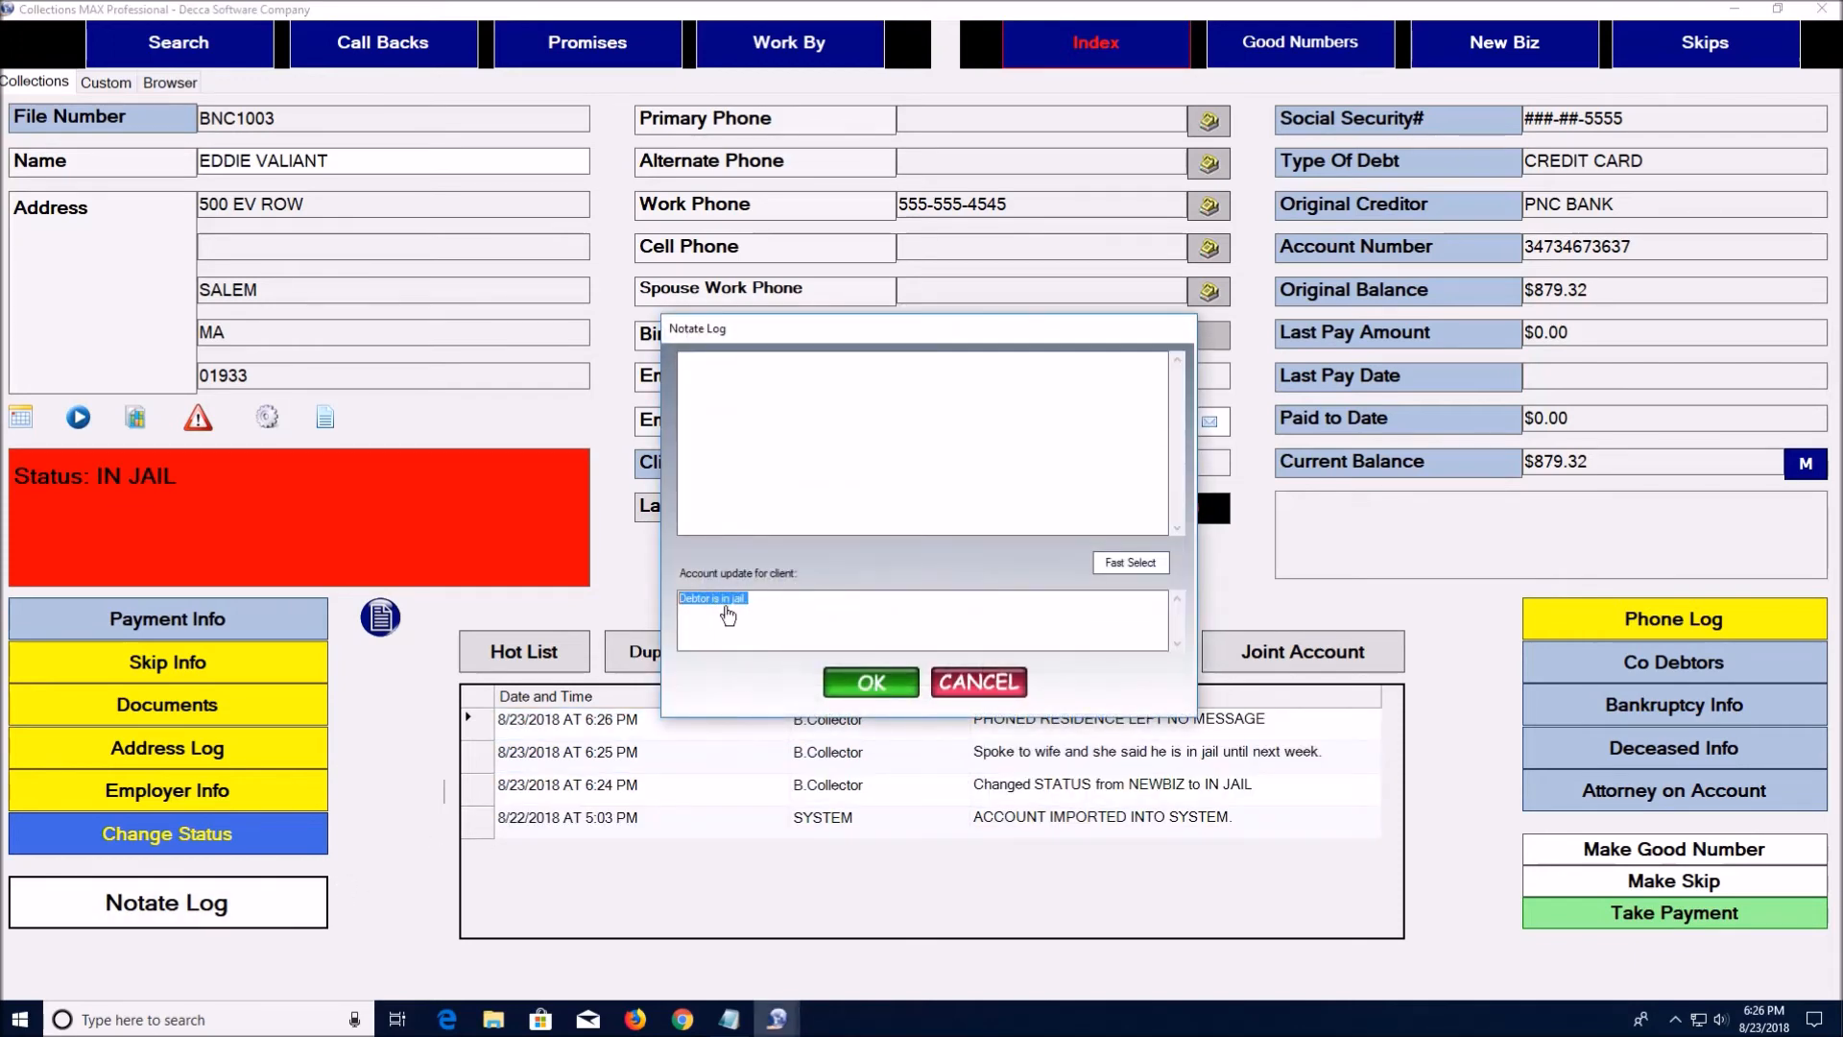
pyautogui.click(979, 684)
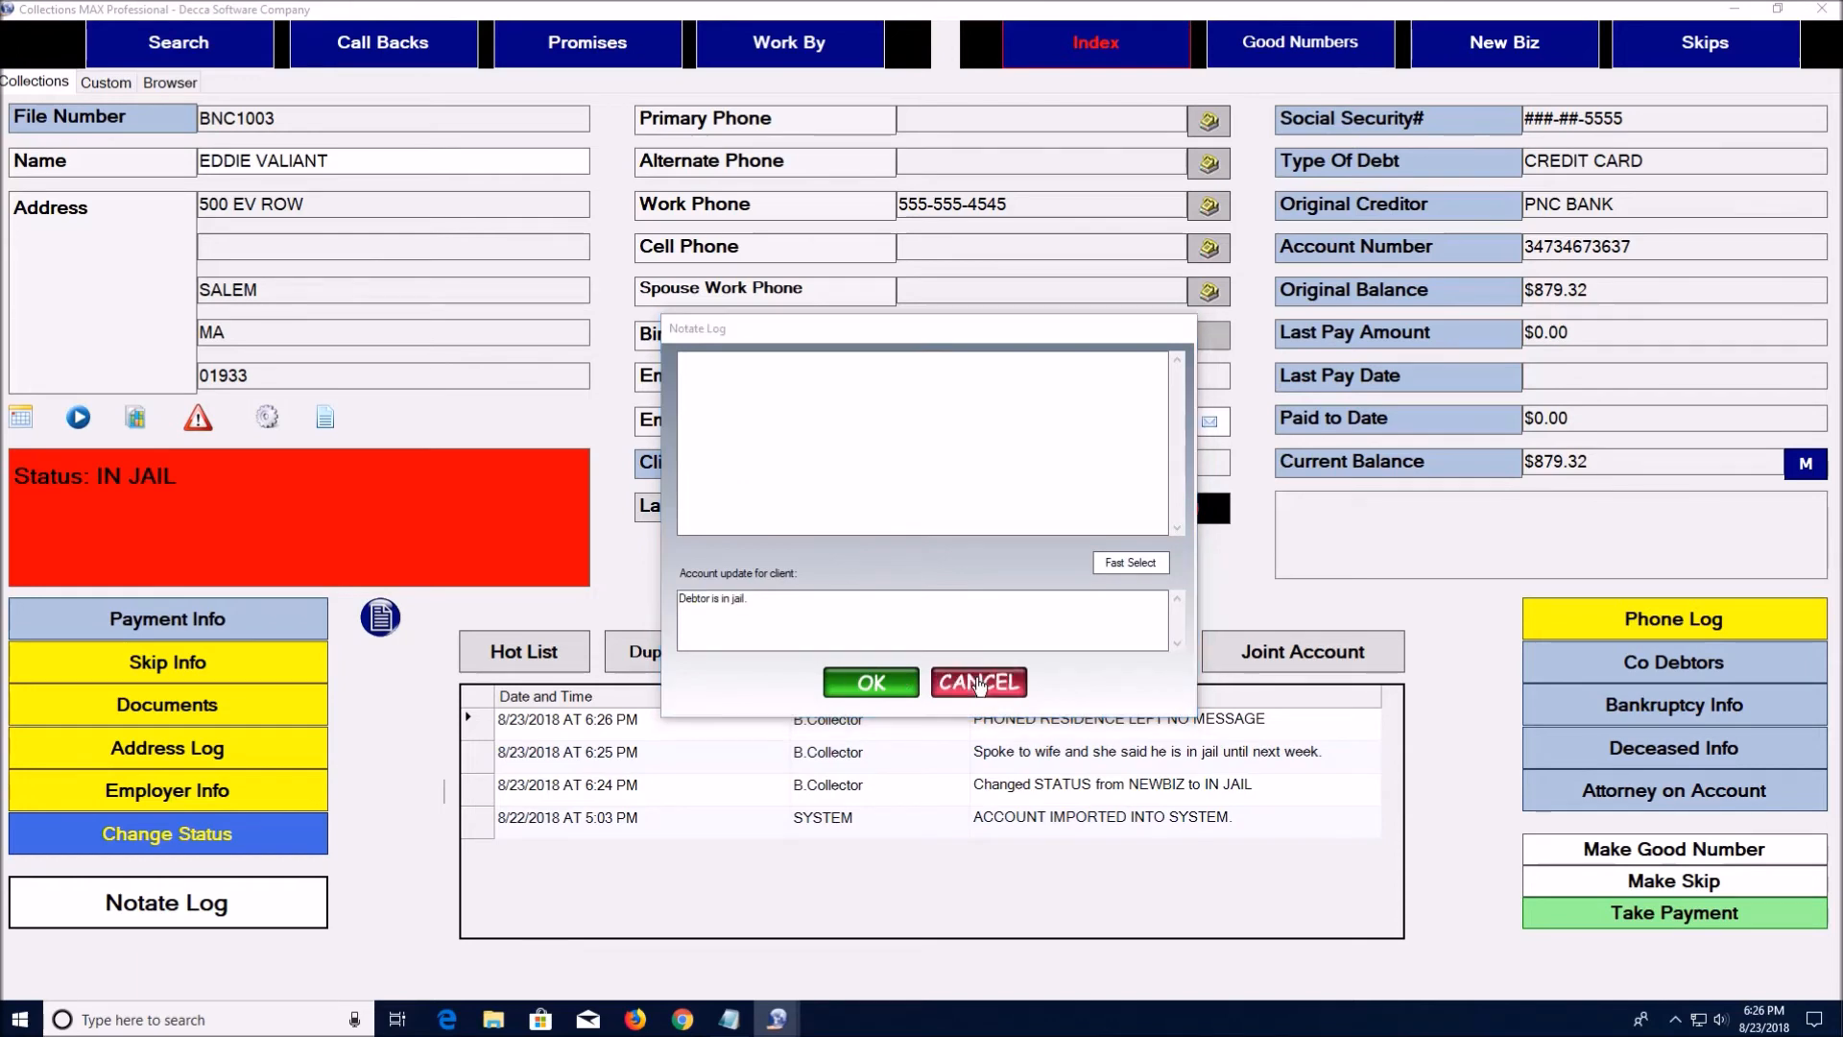
pyautogui.click(971, 581)
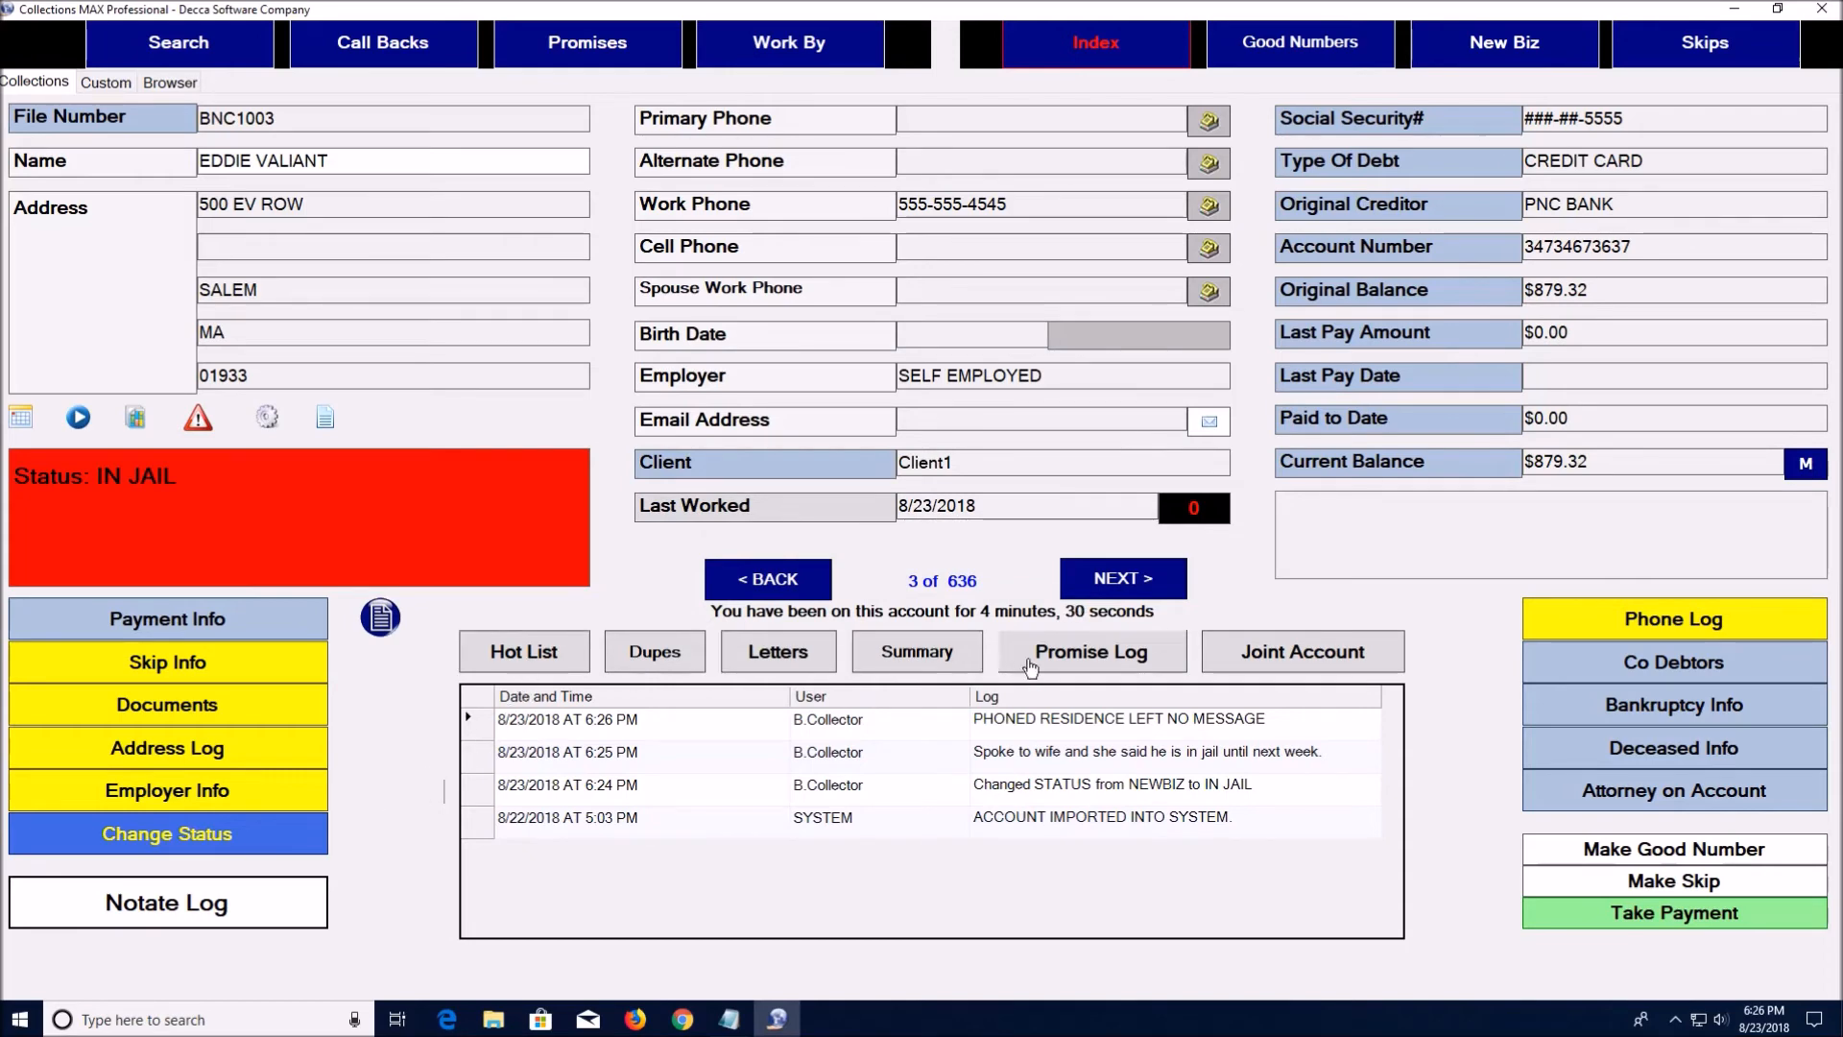
# Open the hot list and back out of adding the current account
pyautogui.click(576, 659)
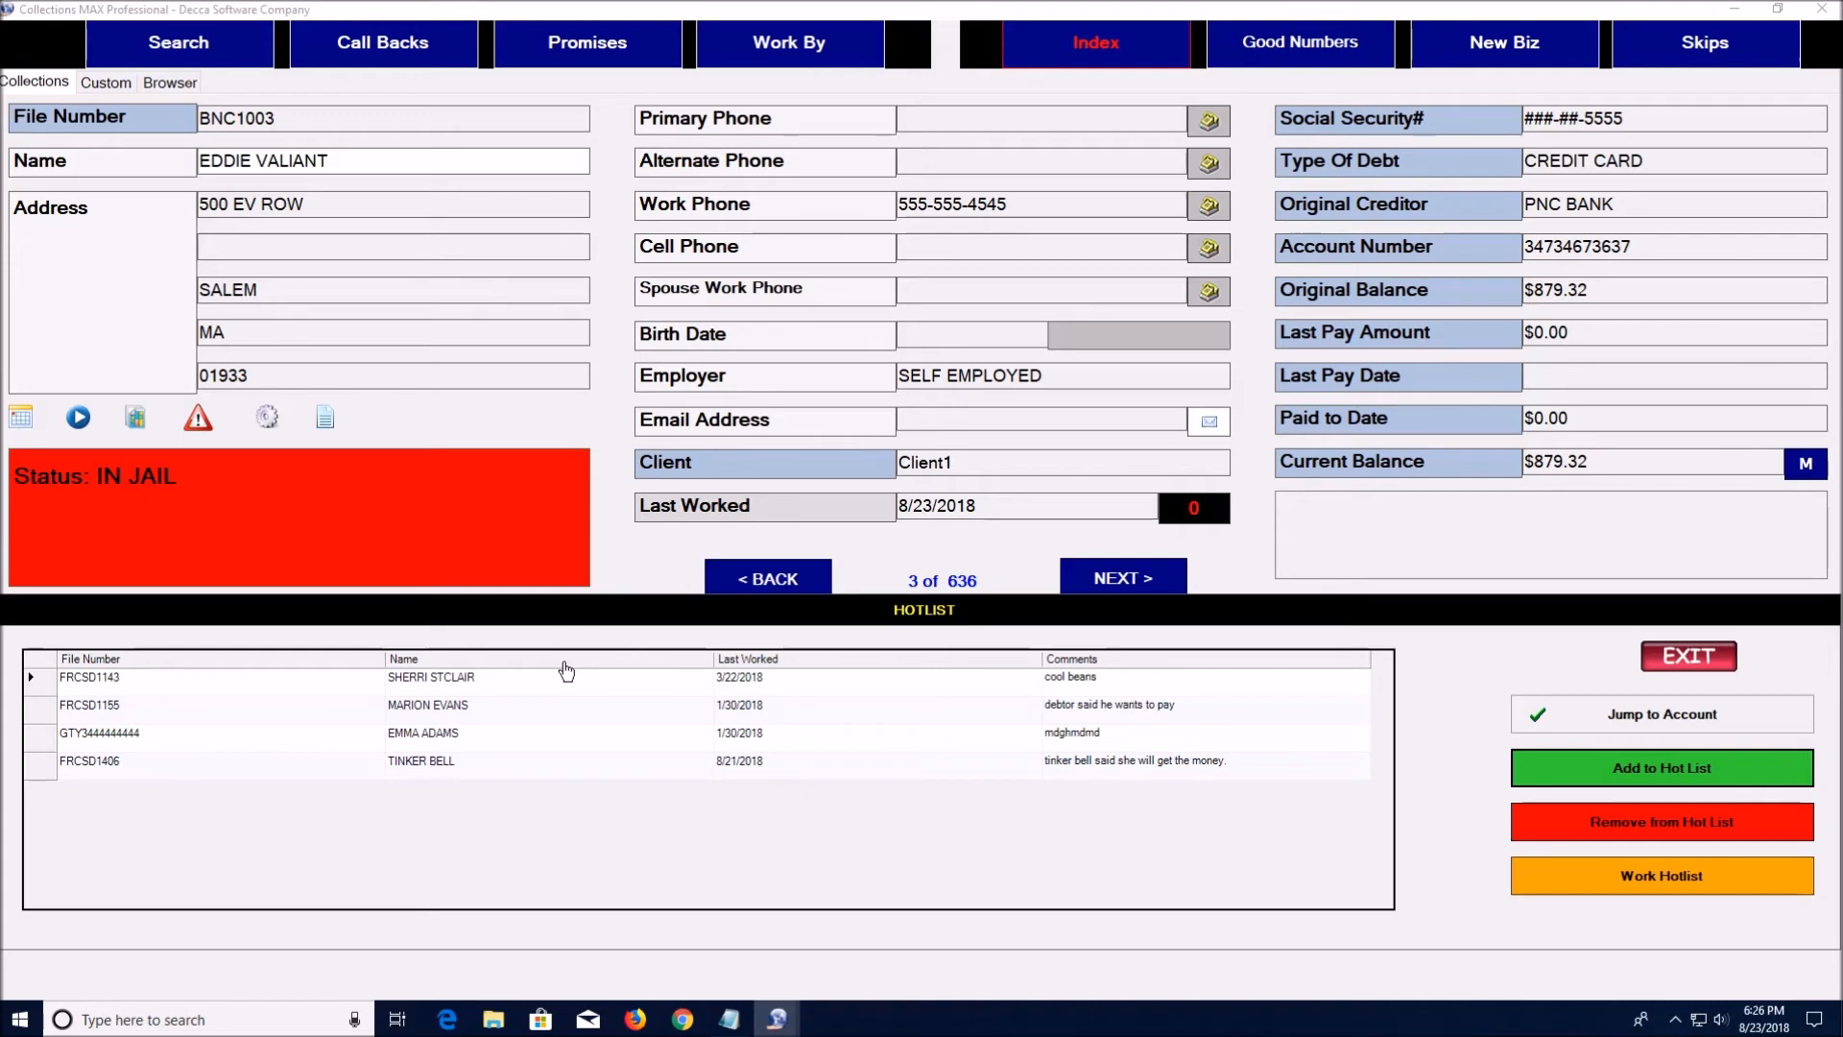
pyautogui.click(1657, 772)
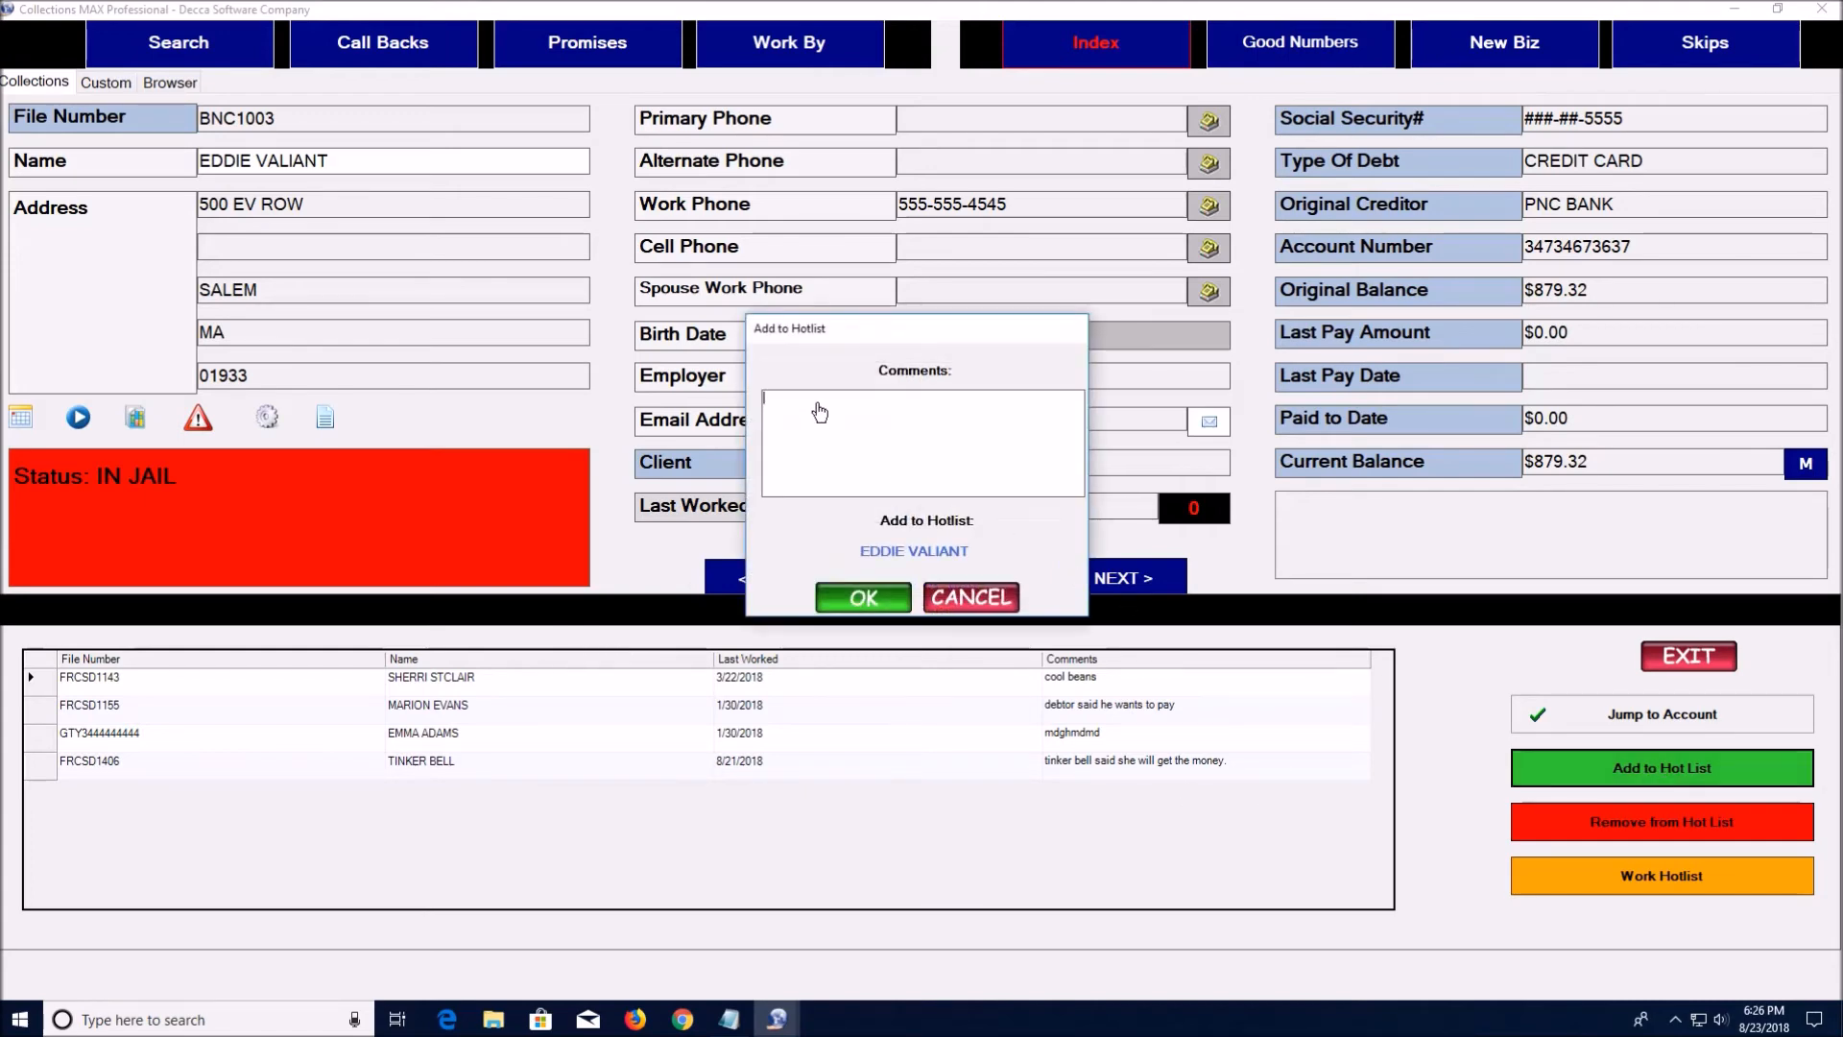
pyautogui.click(963, 599)
pyautogui.click(1707, 641)
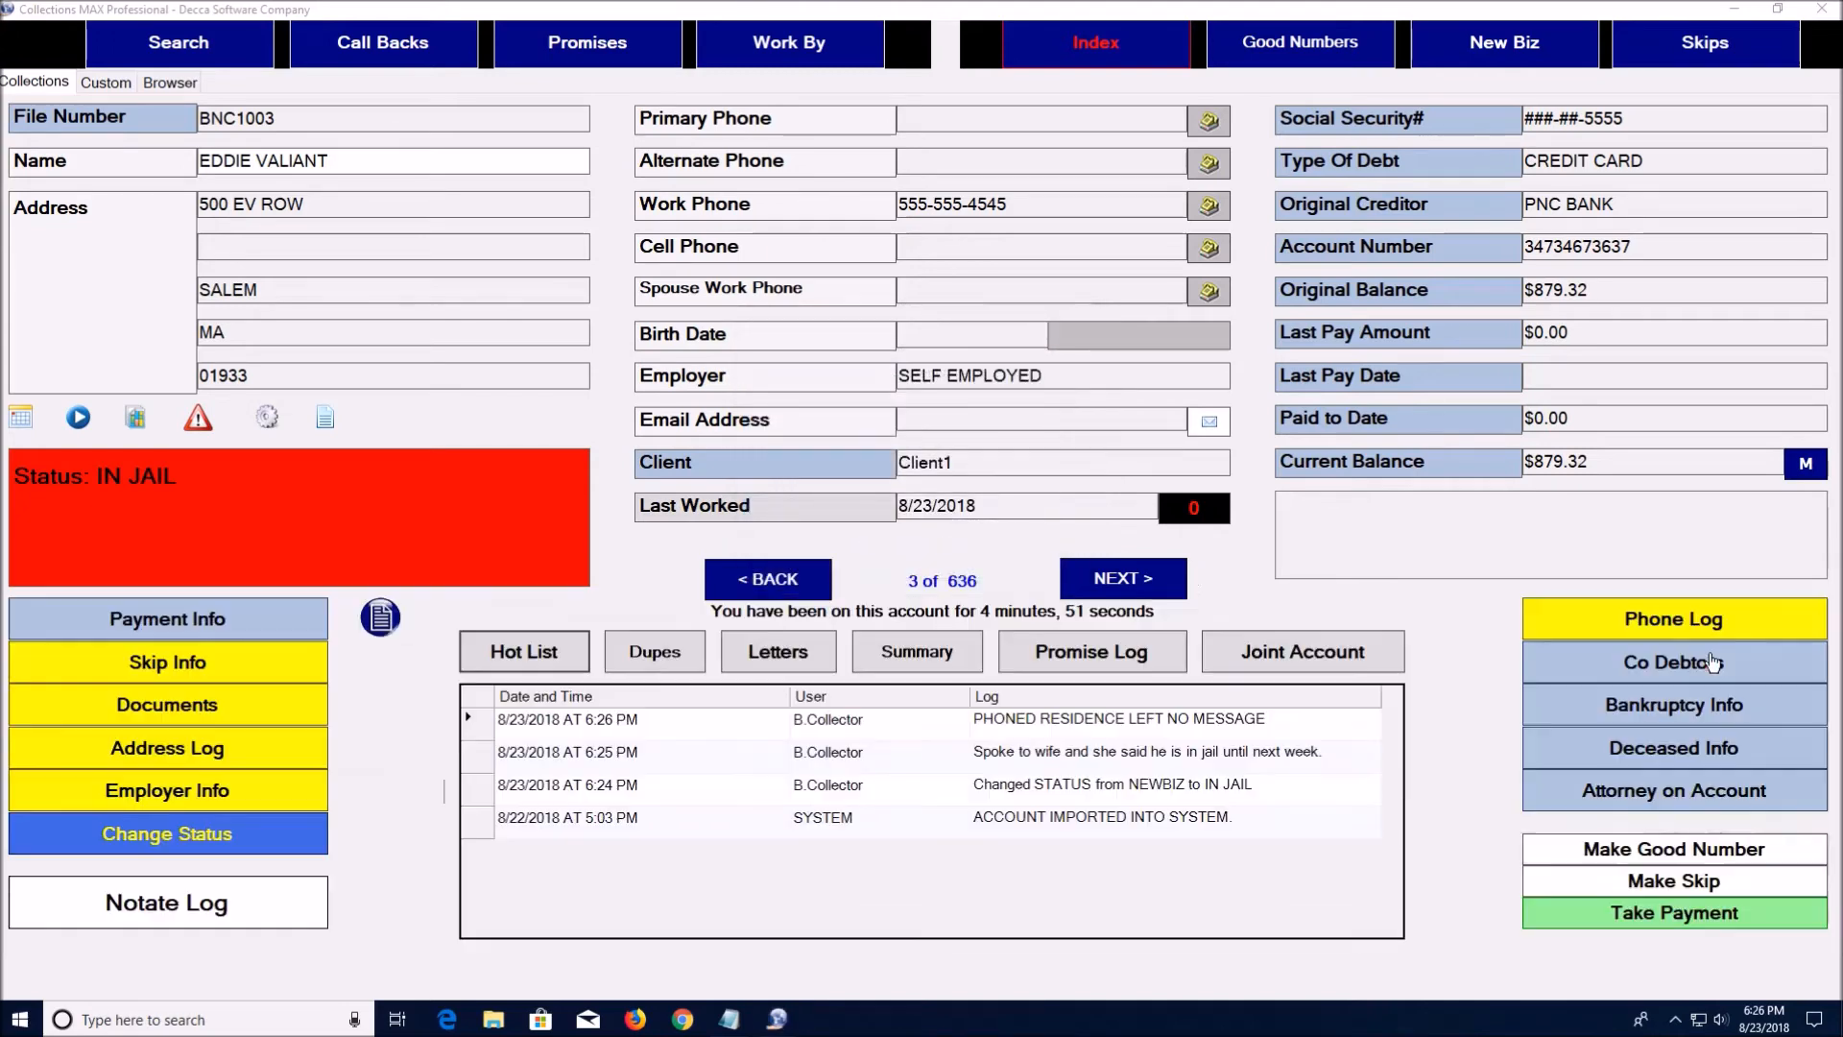
# Go back to record 1 and hot-list it with a comment that the debtor will get the money
pyautogui.click(797, 581)
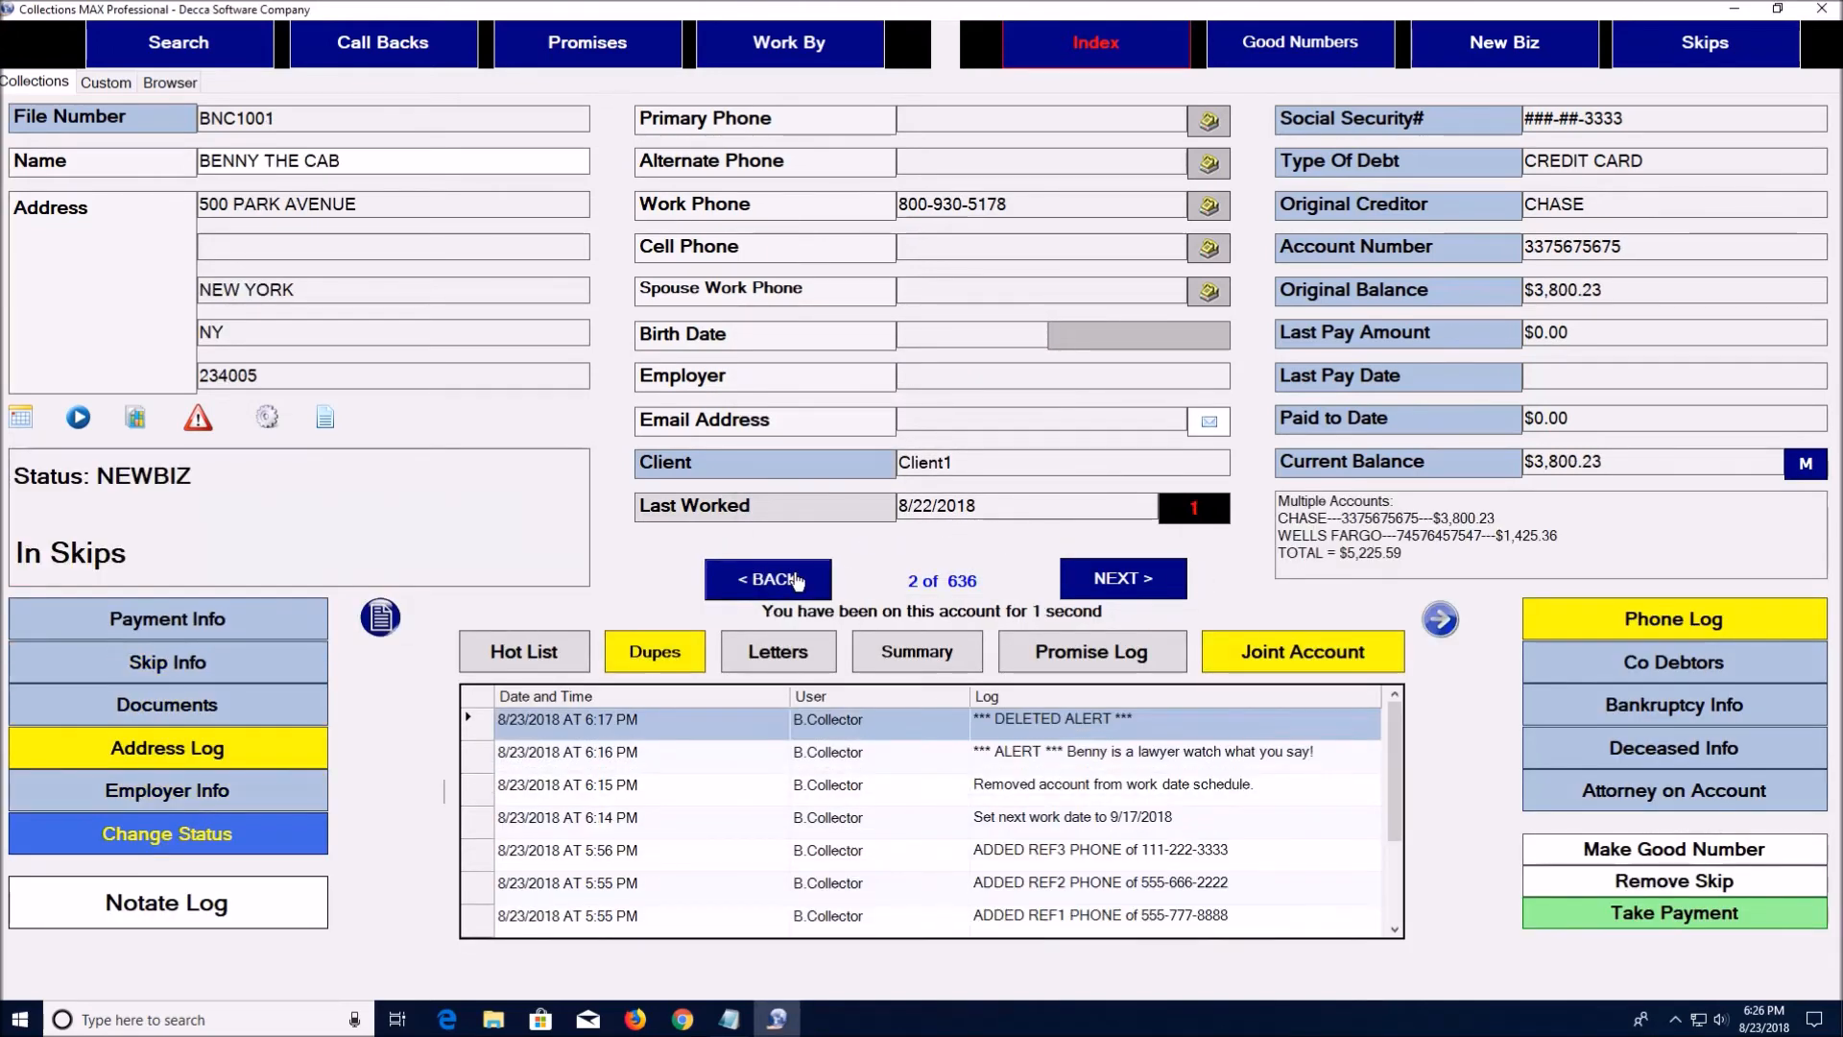
pyautogui.click(797, 581)
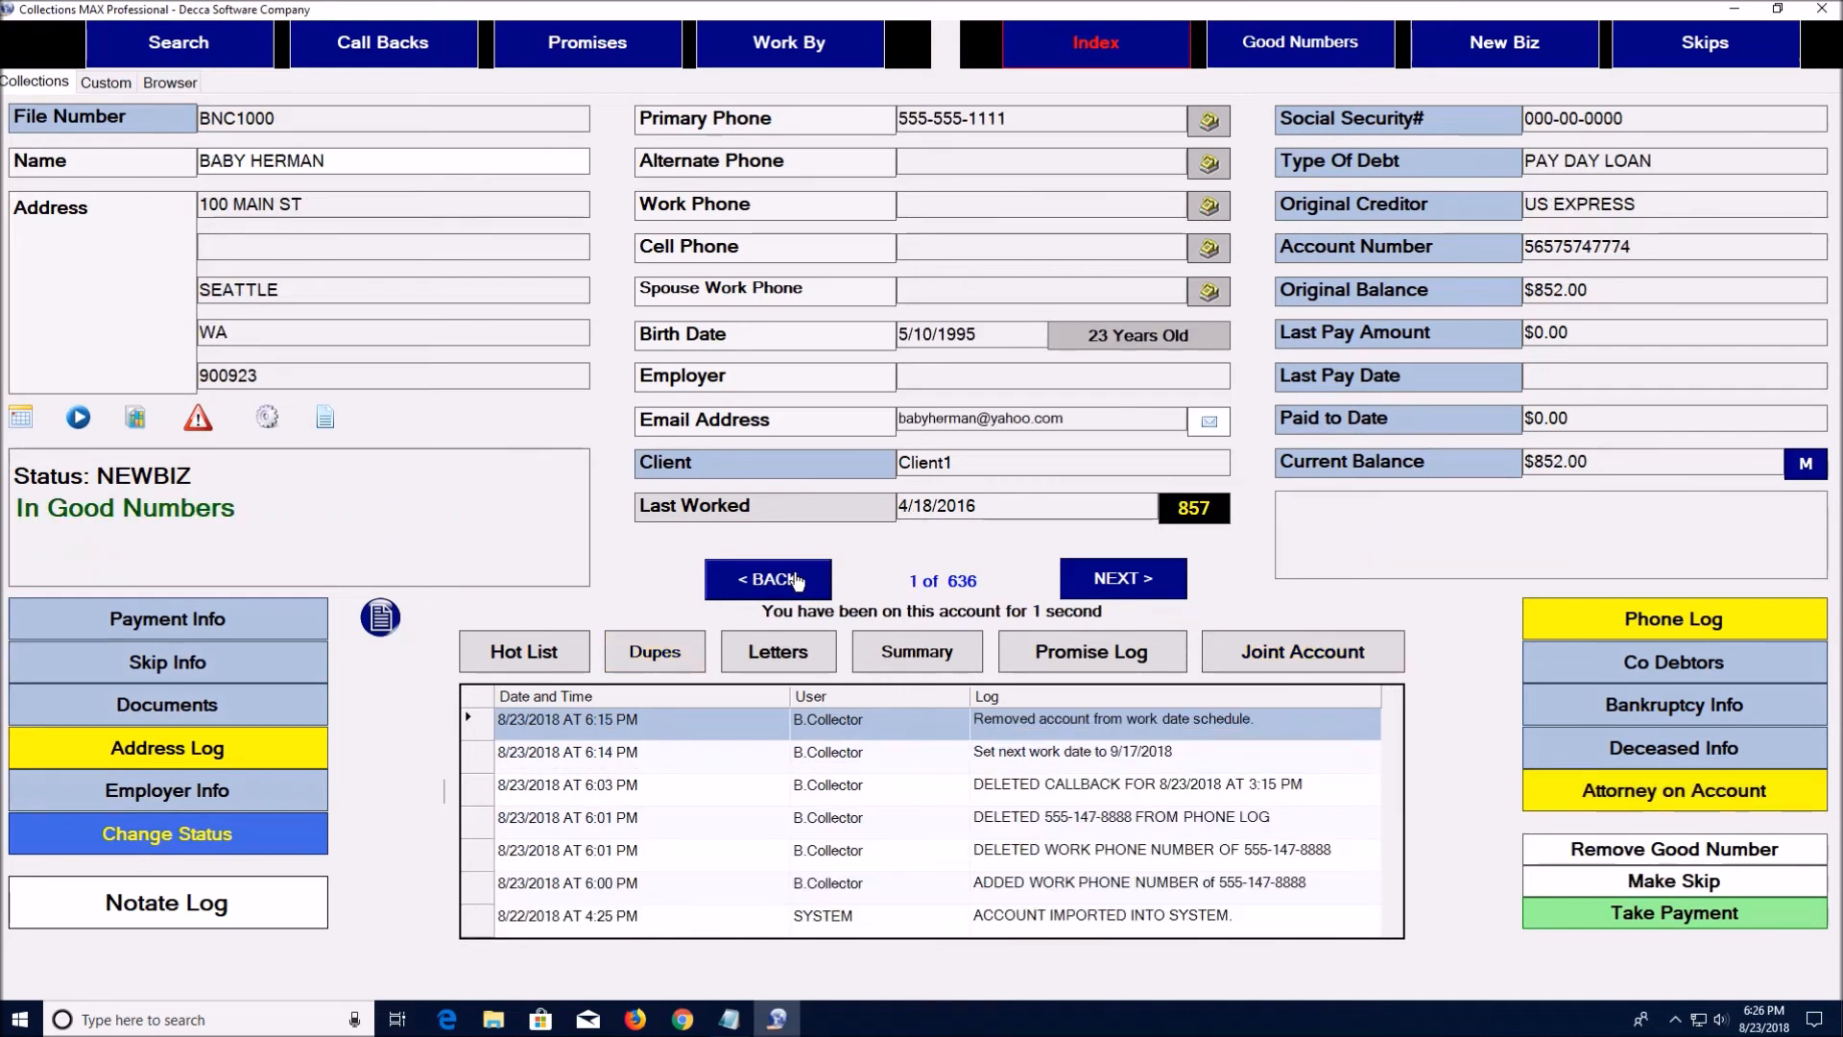
pyautogui.click(548, 656)
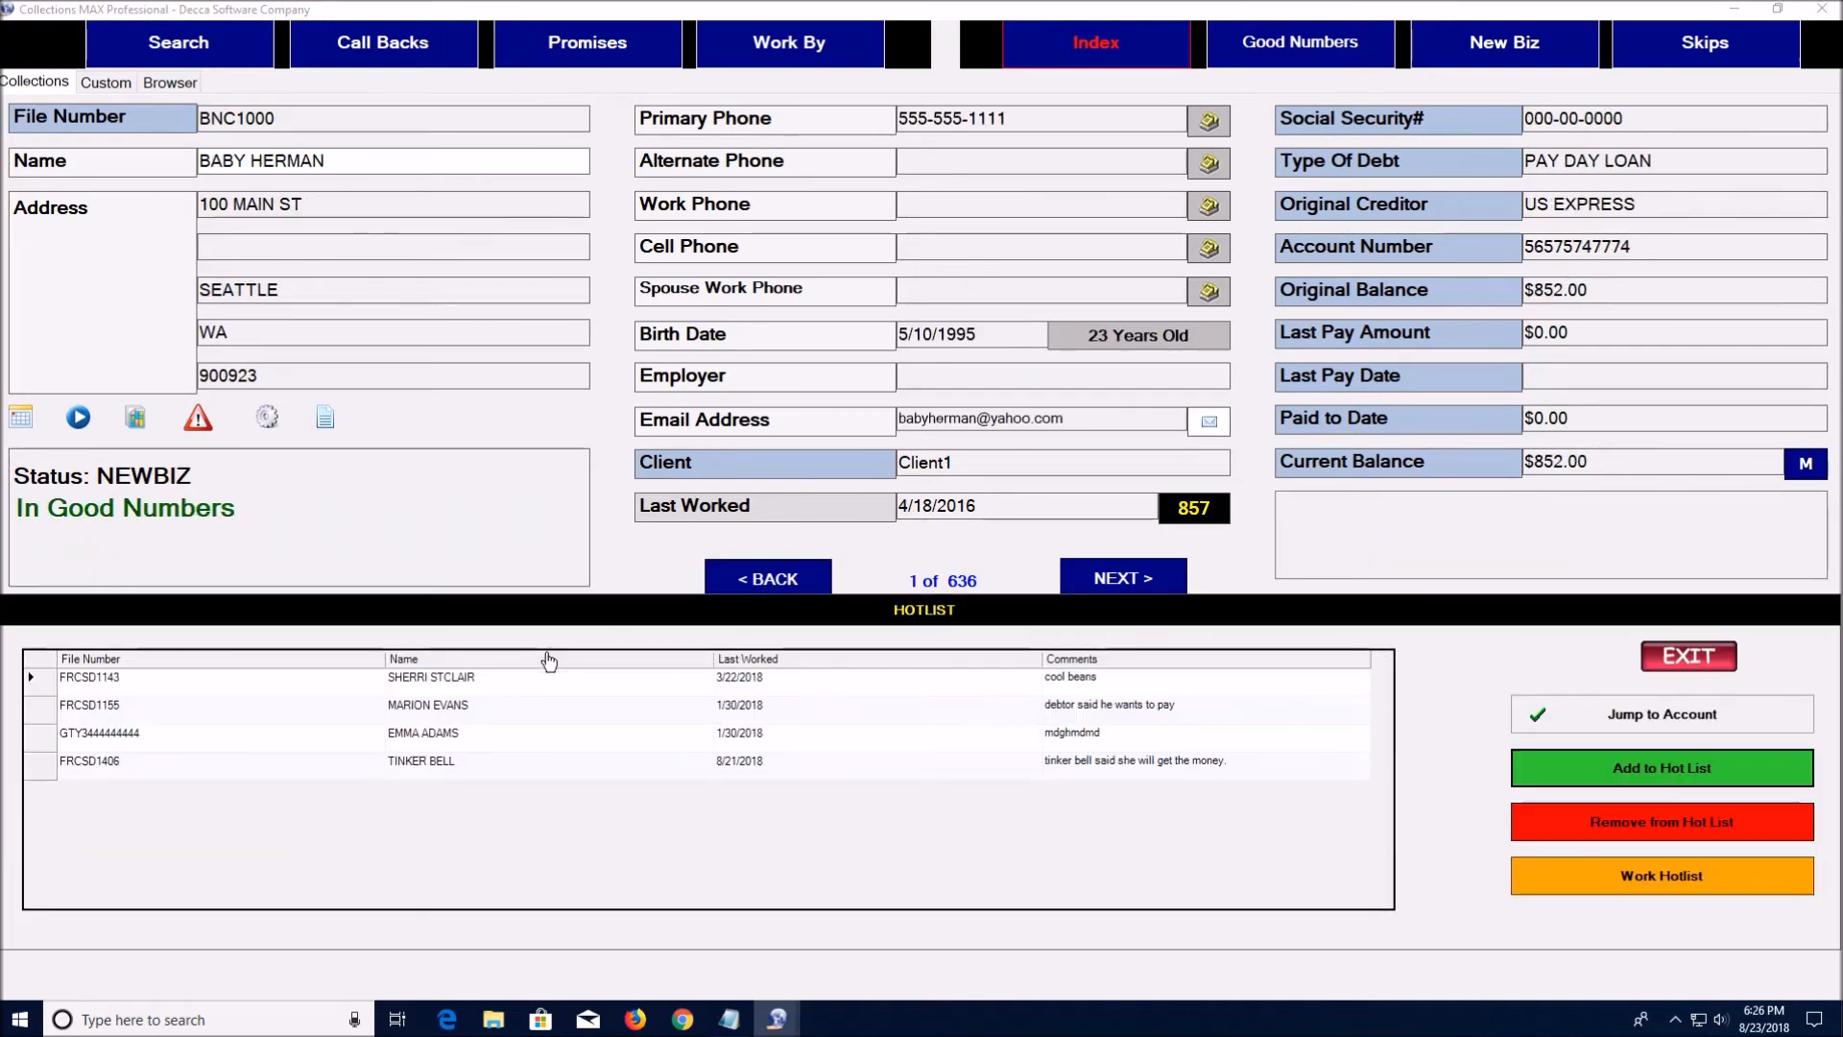
pyautogui.click(1571, 773)
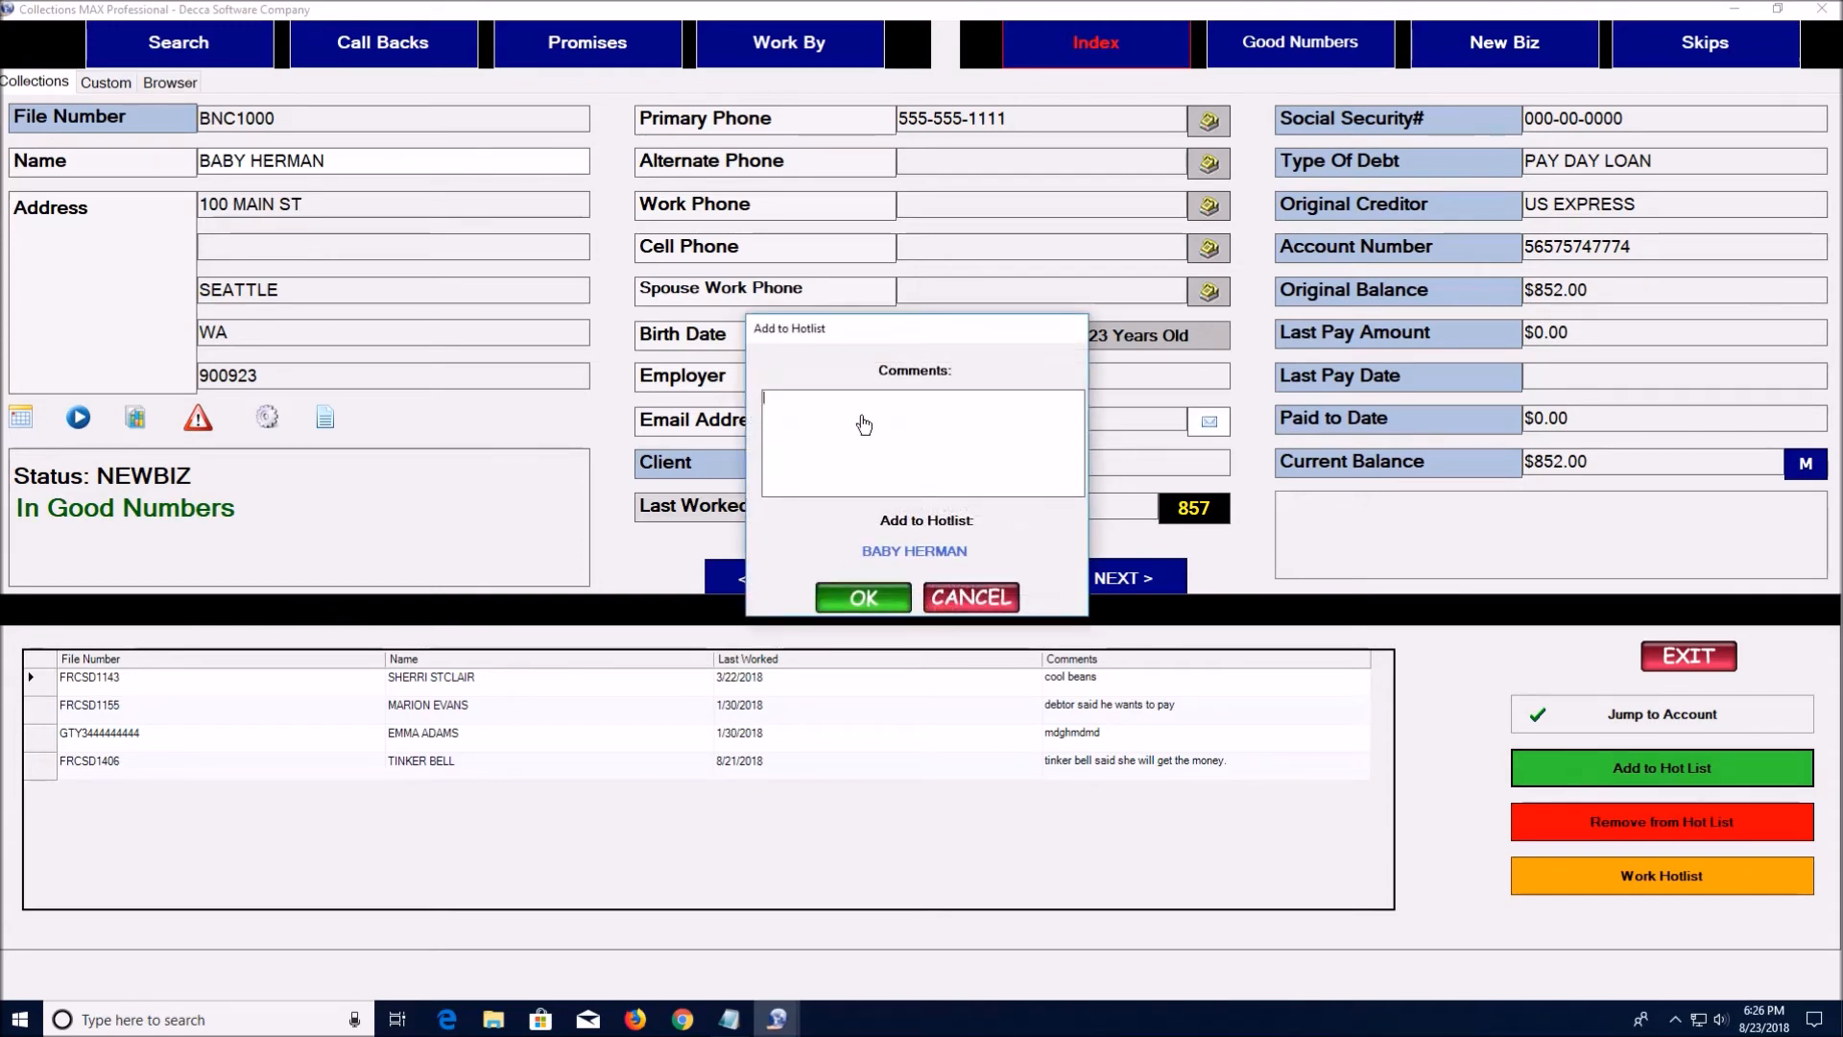
pyautogui.write('Baby Herman said he wi')
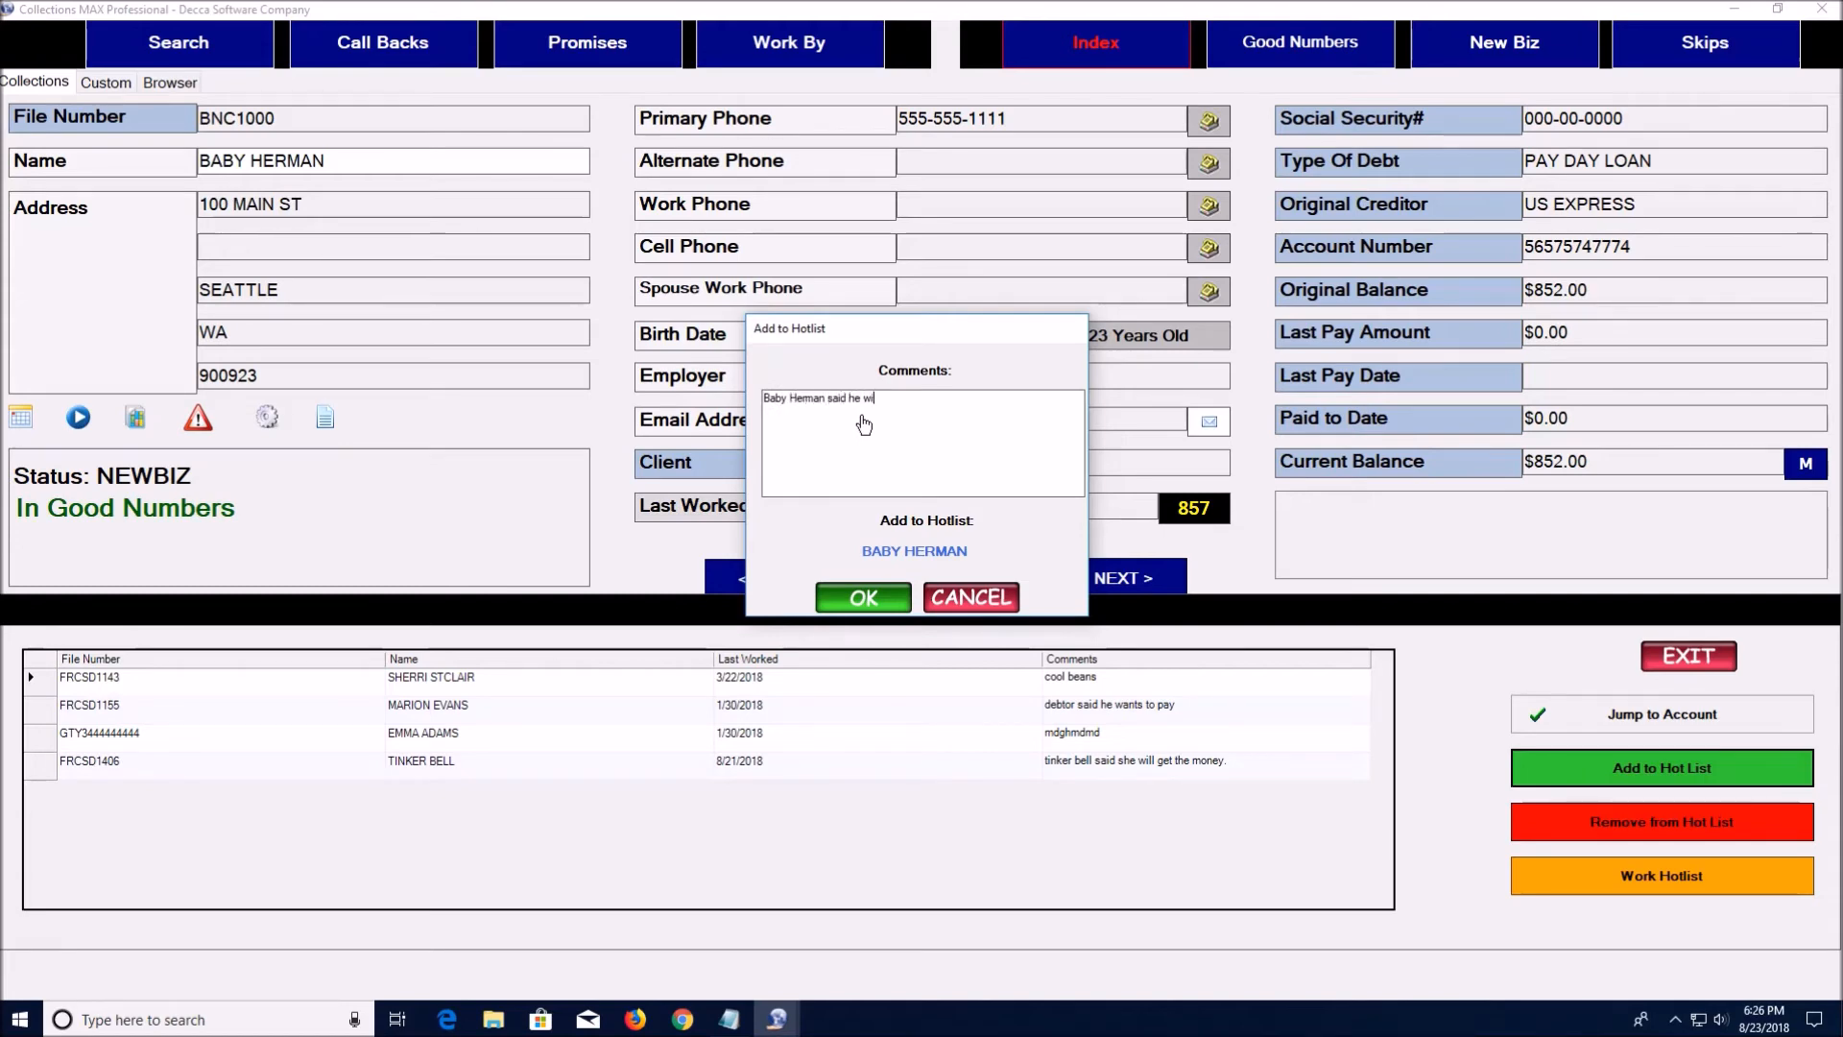
pyautogui.write('ll get the money')
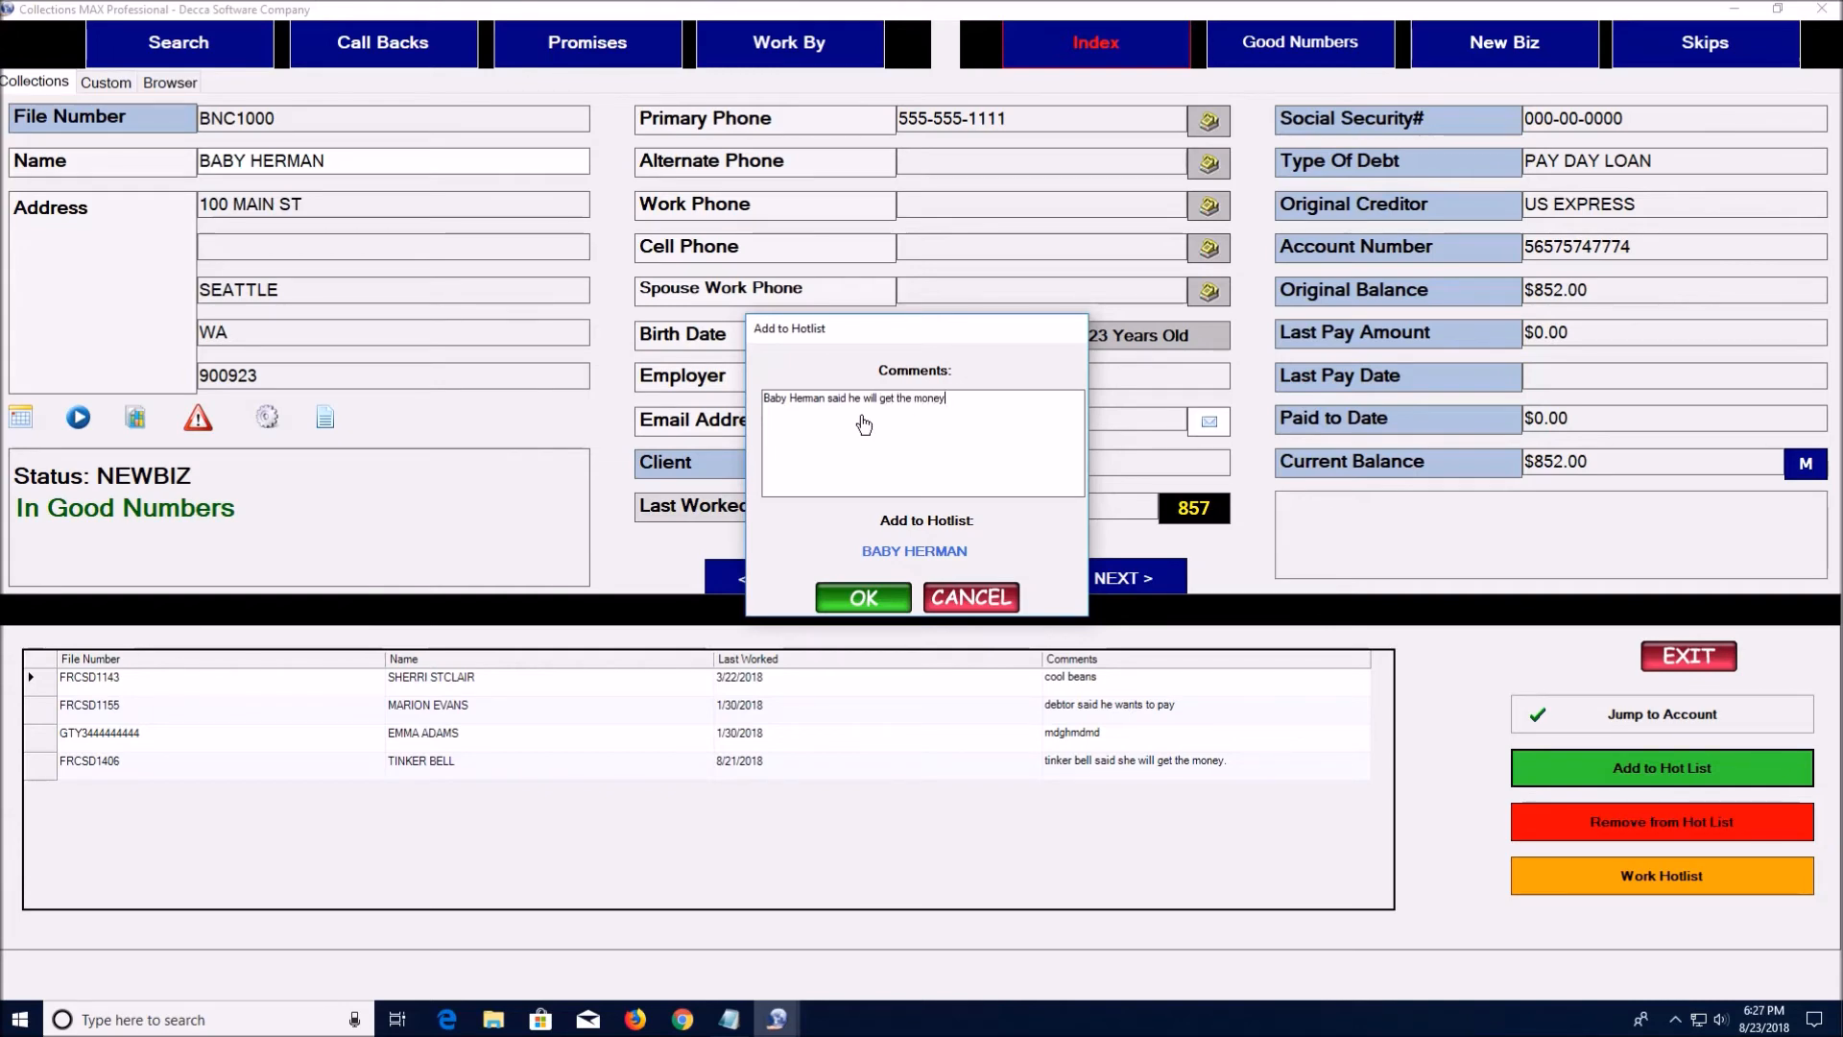
pyautogui.write('.')
pyautogui.click(863, 598)
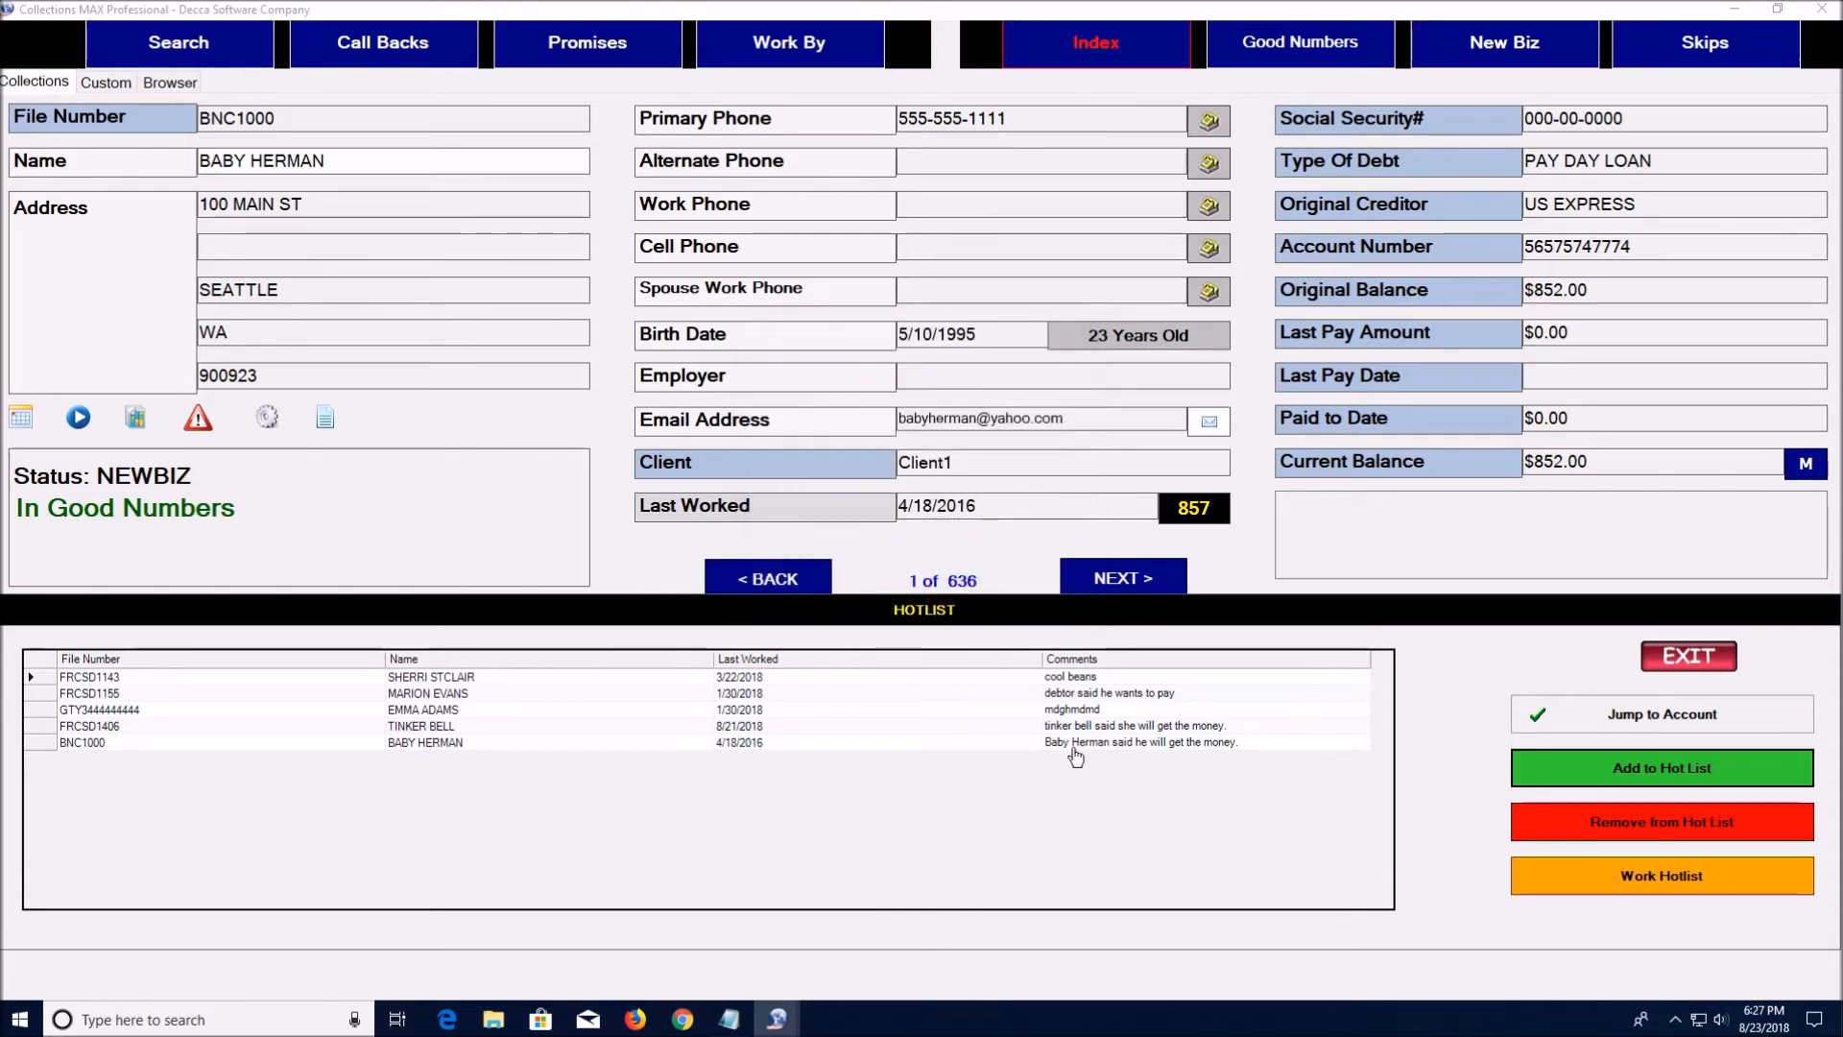
pyautogui.click(1681, 656)
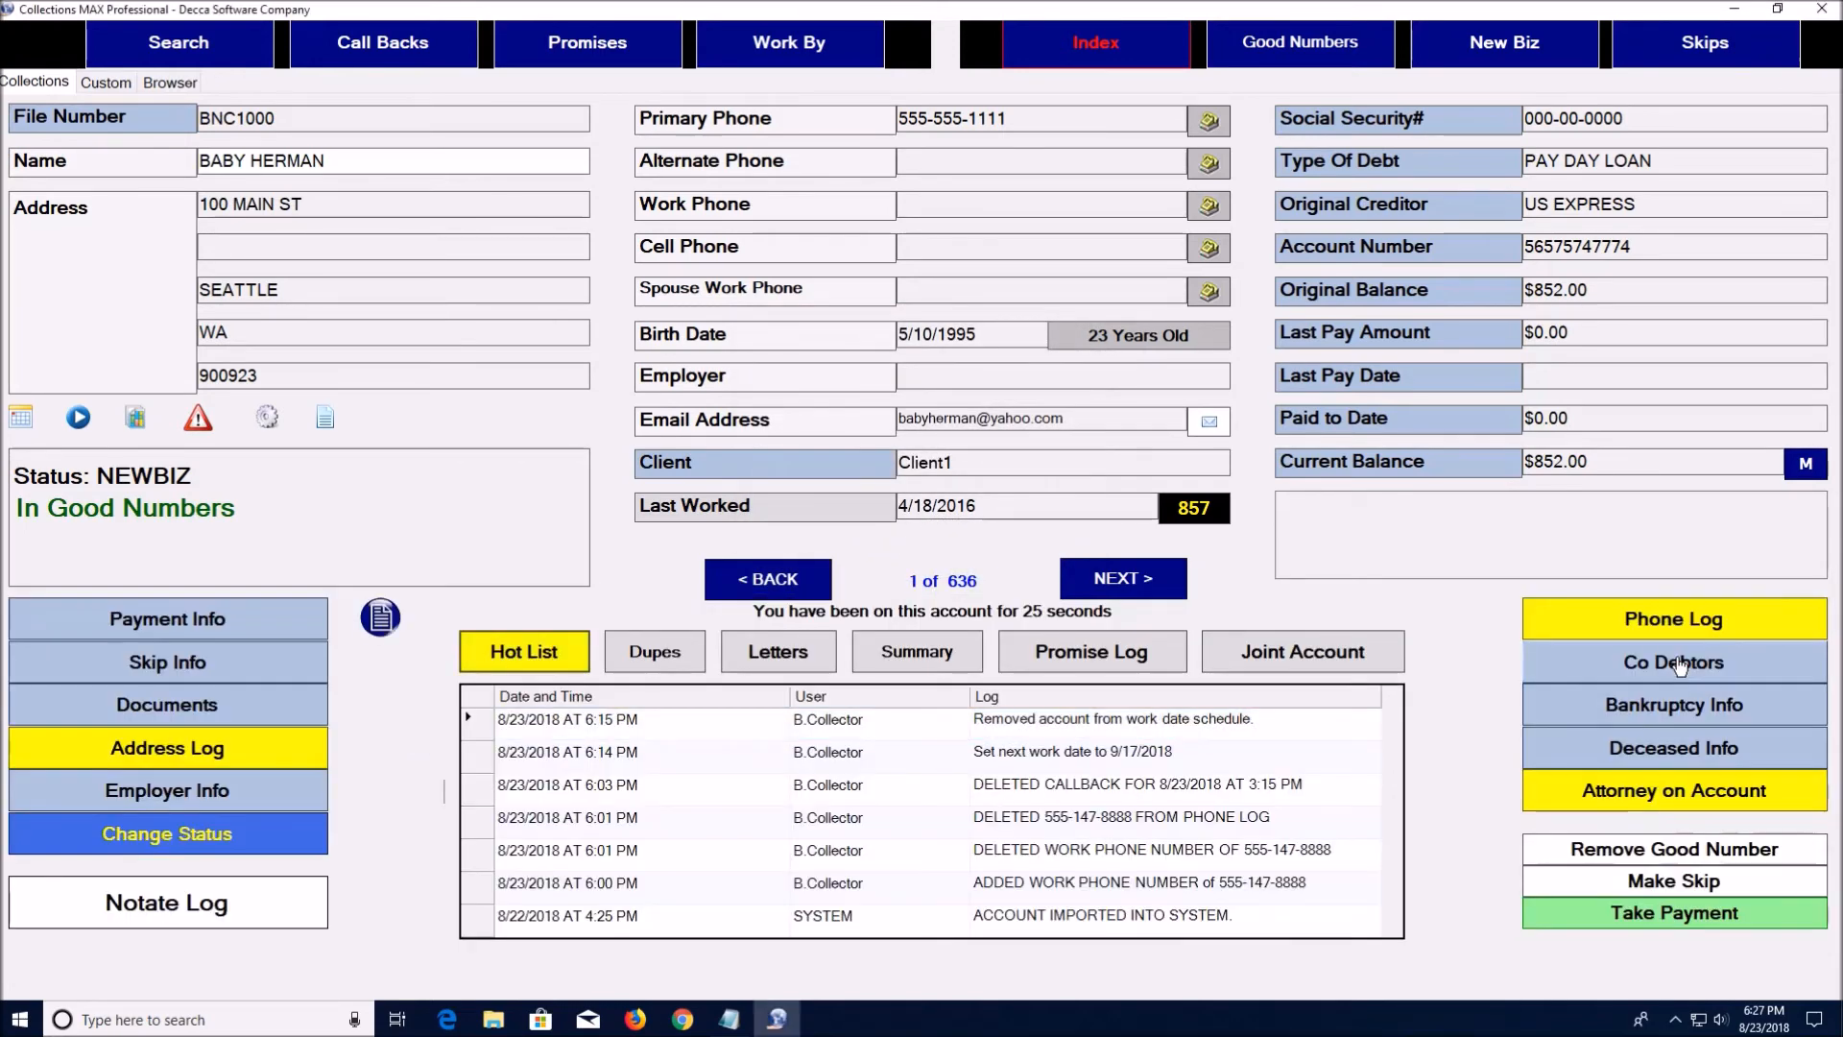
# Check record 1 for duplicate accounts, then close the list
pyautogui.click(1095, 580)
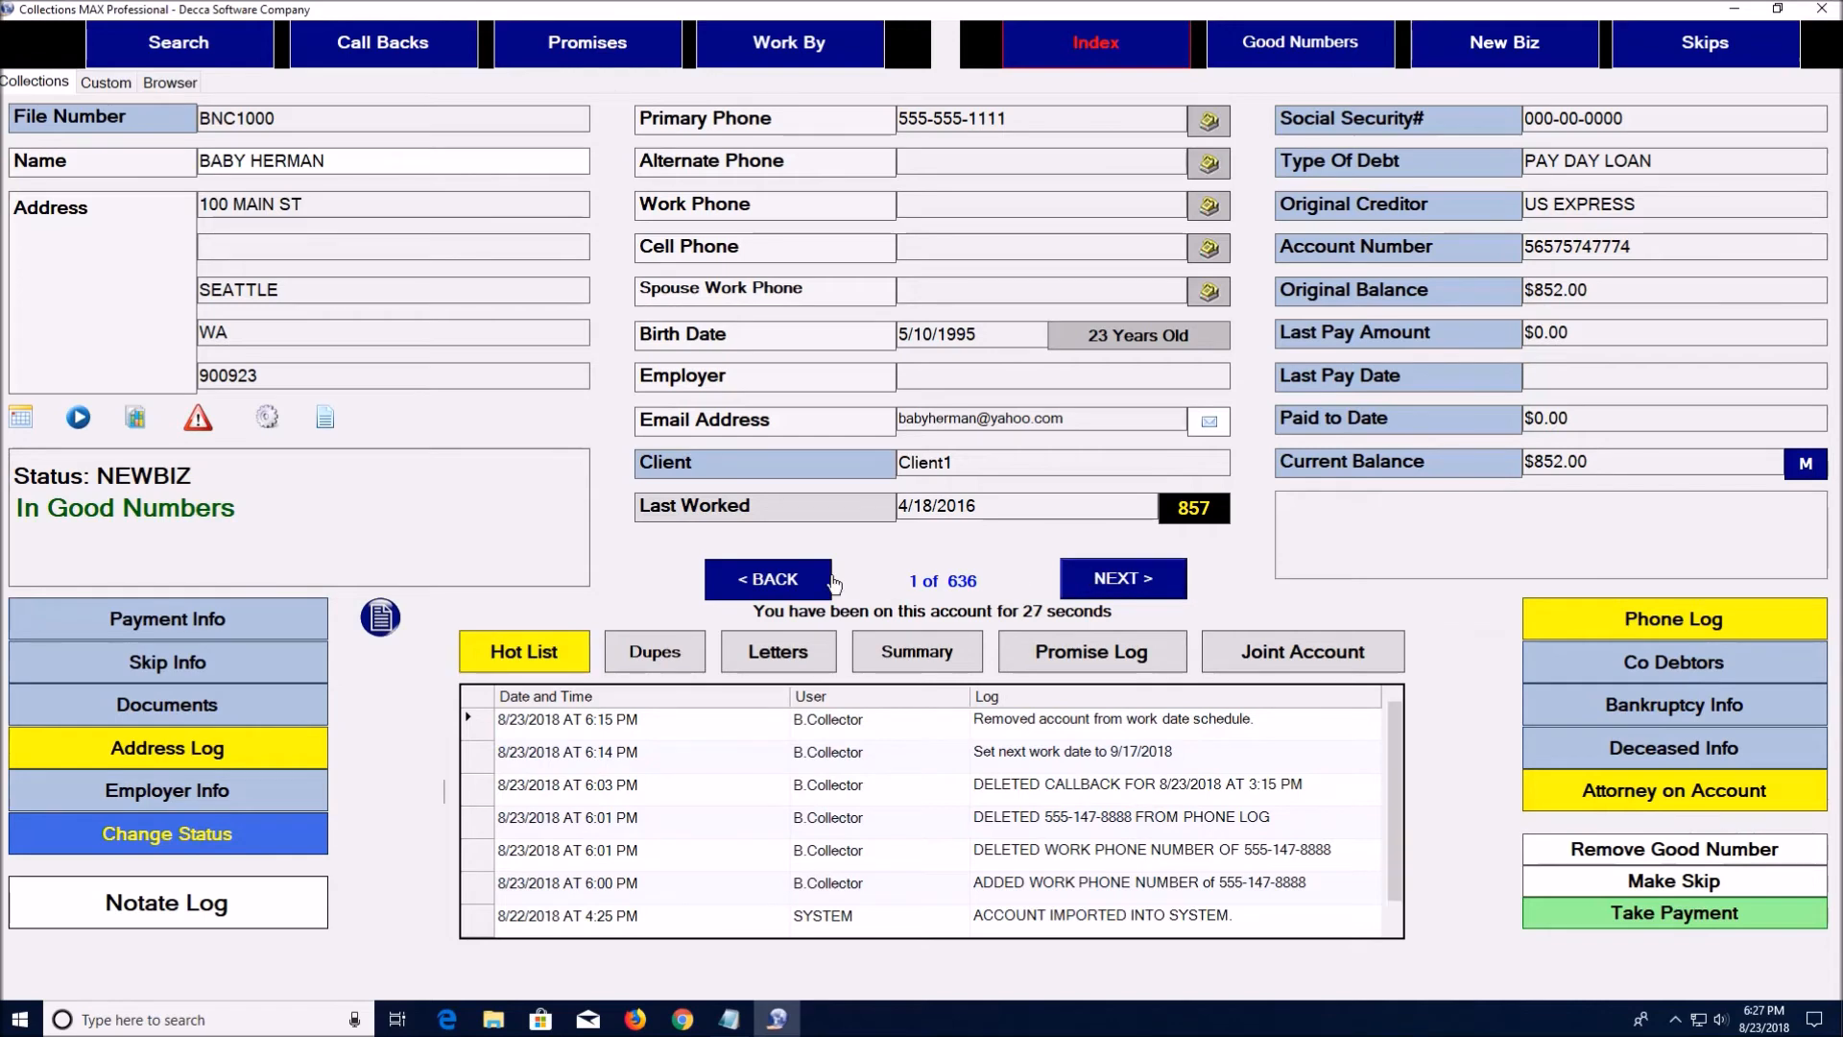
pyautogui.click(768, 579)
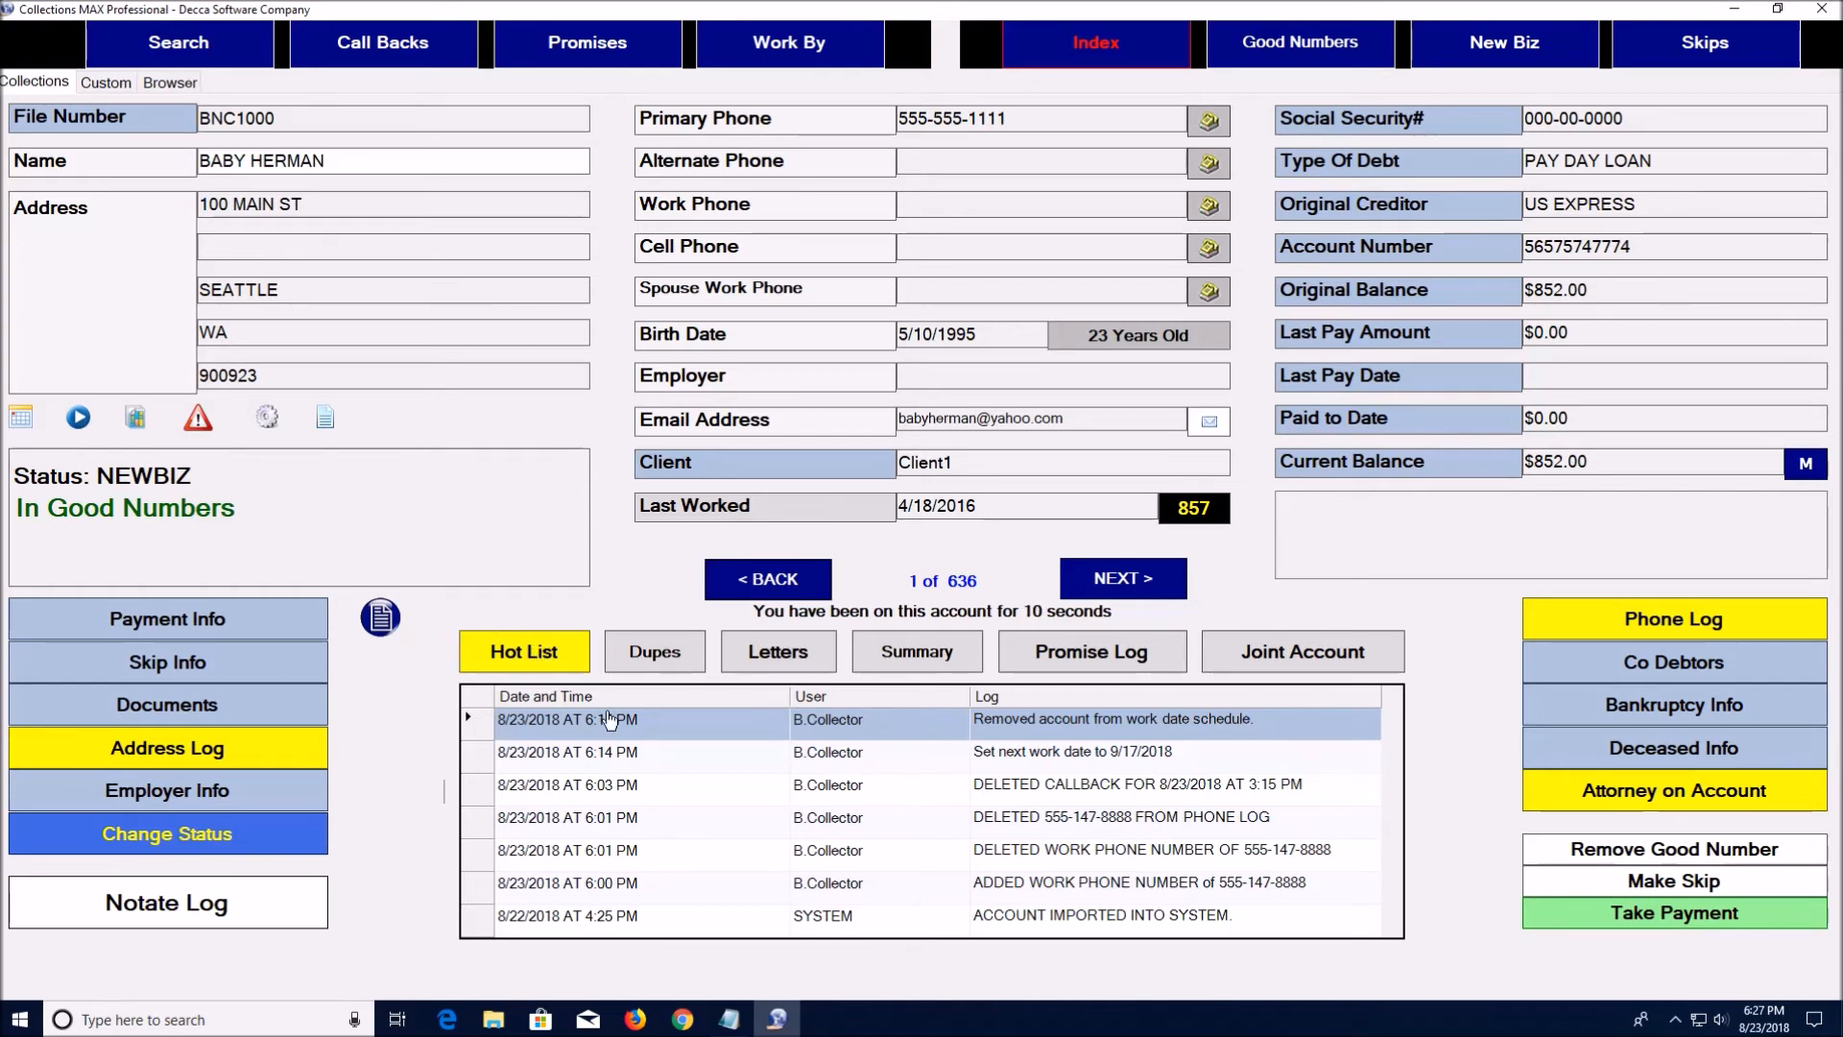
pyautogui.click(654, 650)
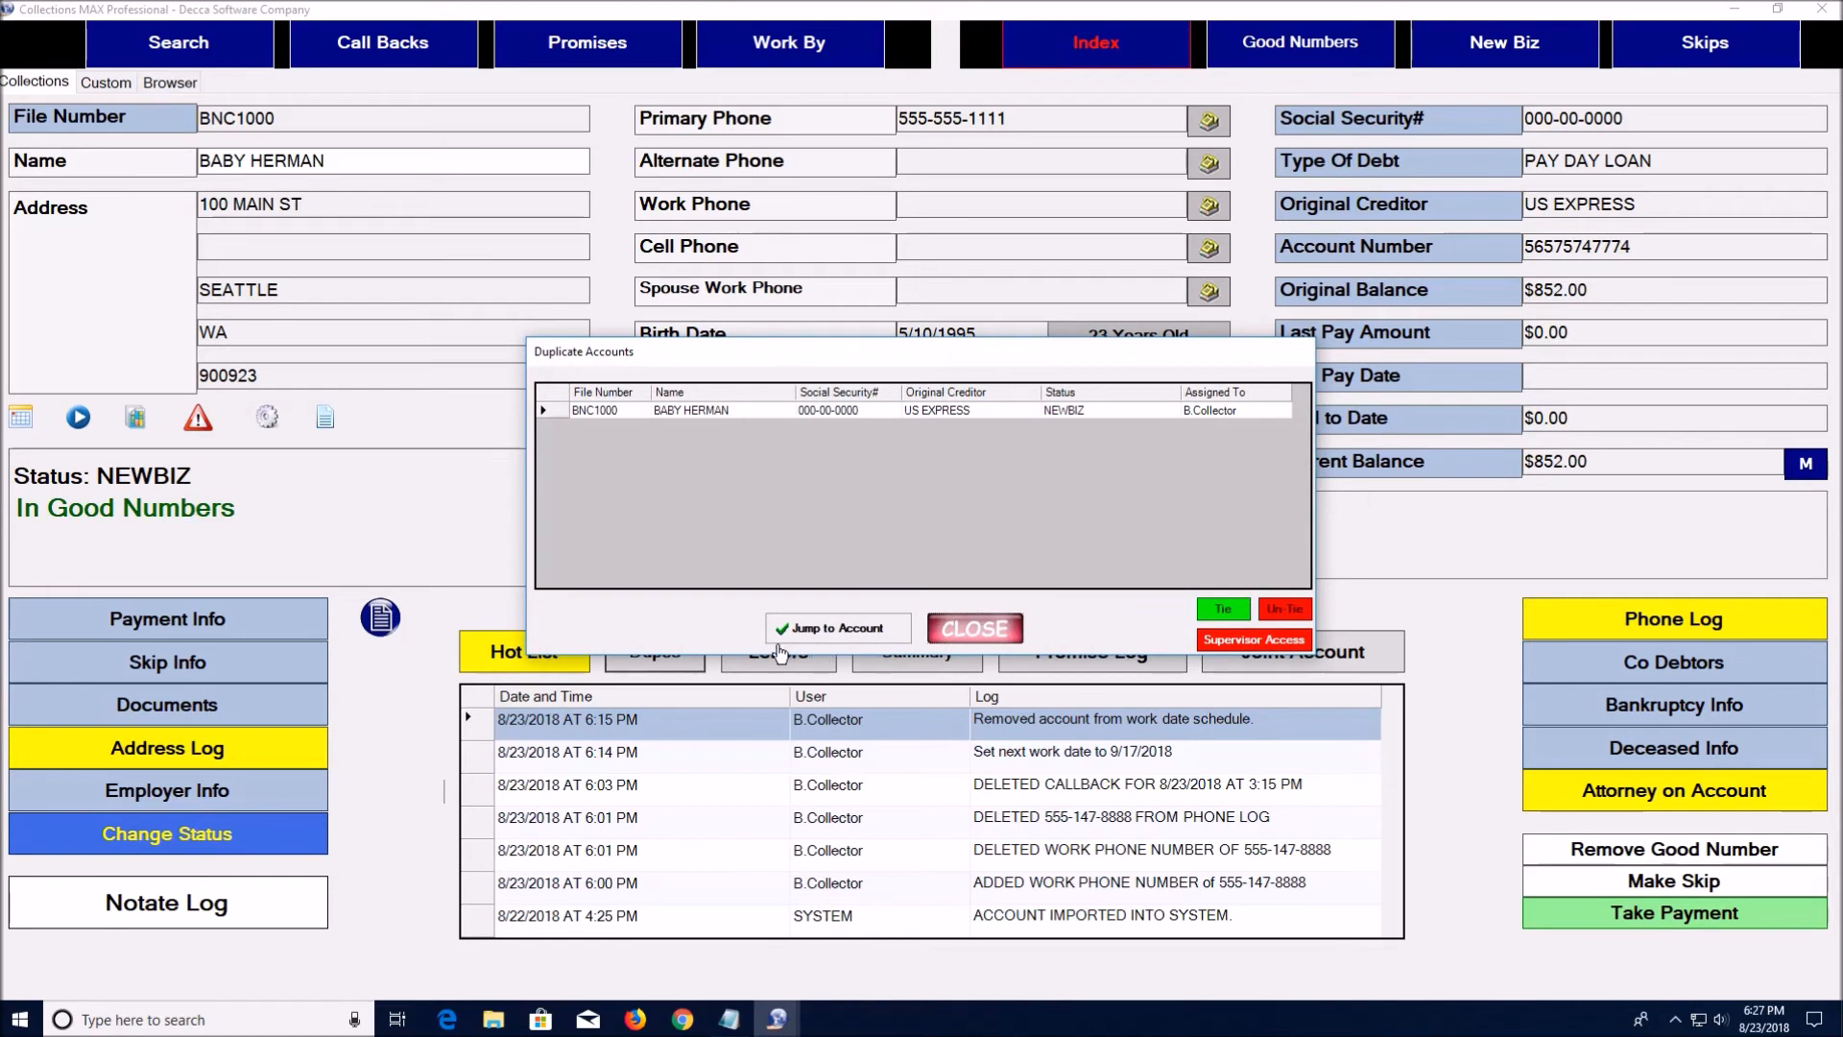
pyautogui.click(906, 627)
# Review record 2's CHASE and WELLS FARGO lines, $3,800.23 balance and $5,225.59 total, then select WELLS FARGO under Dupes
pyautogui.click(1080, 580)
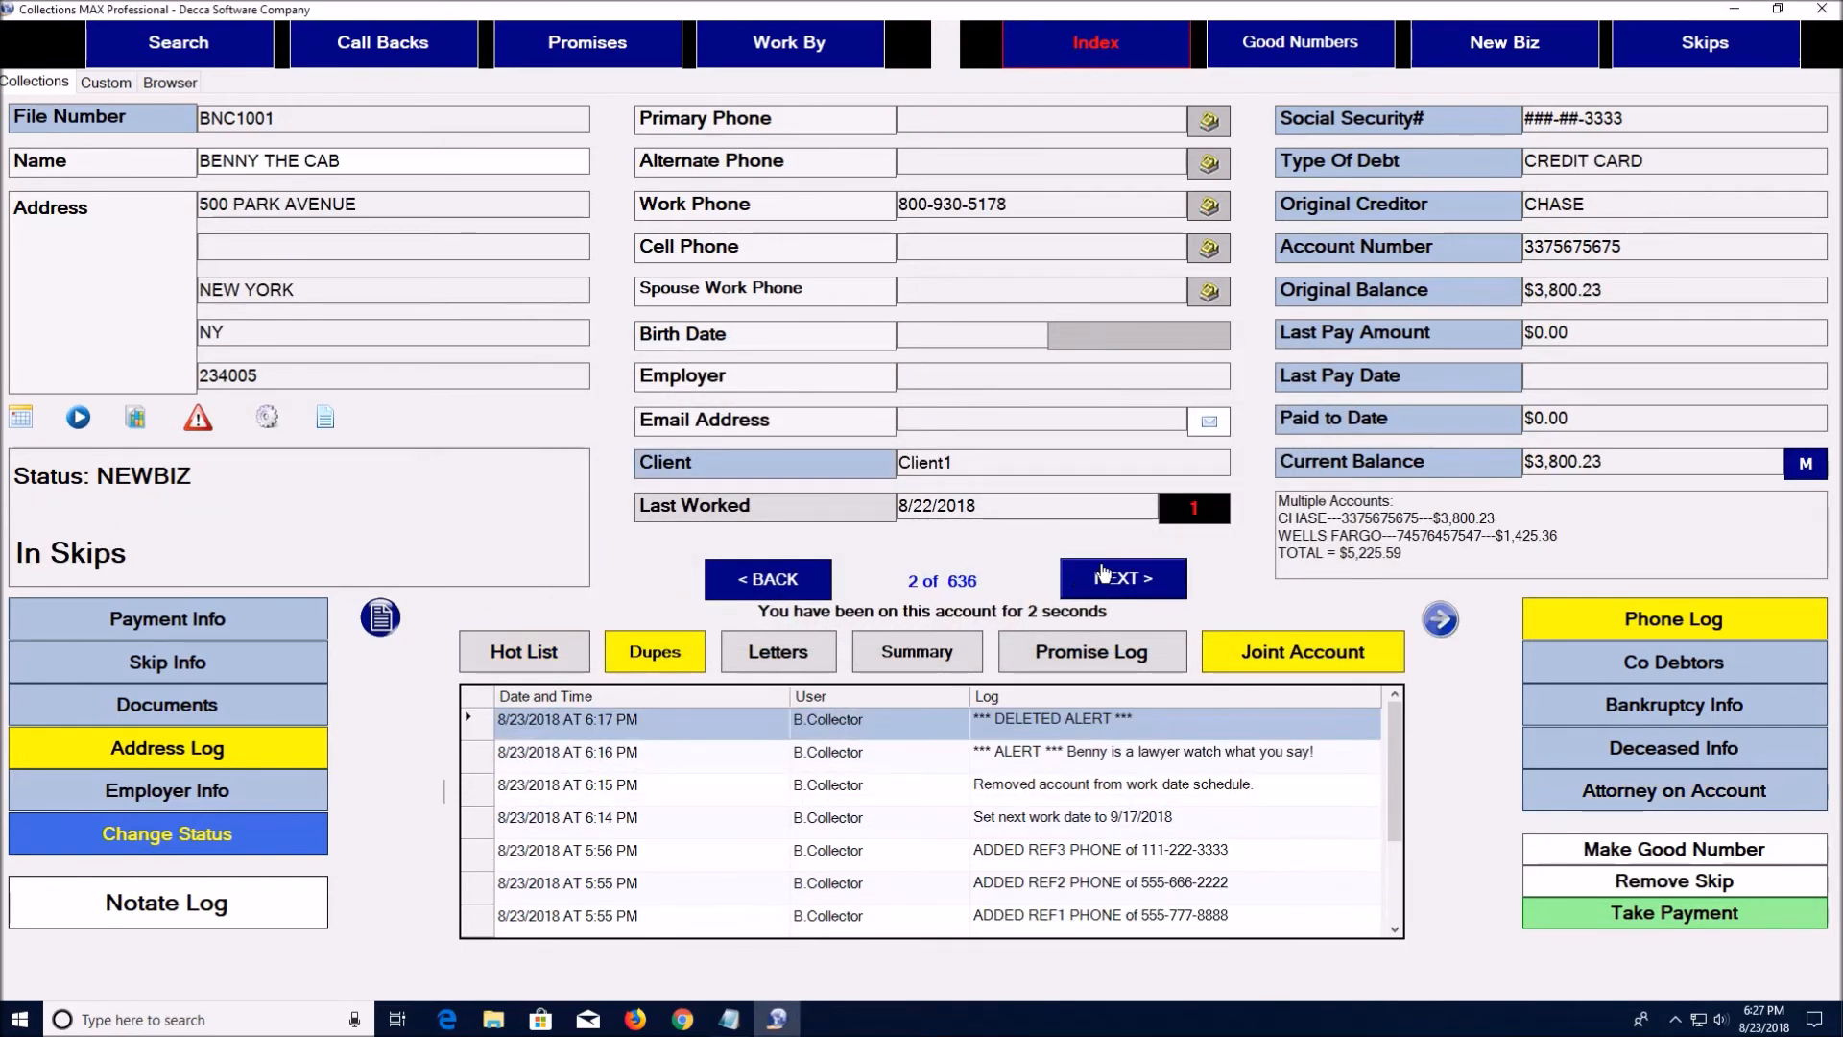
pyautogui.click(1308, 511)
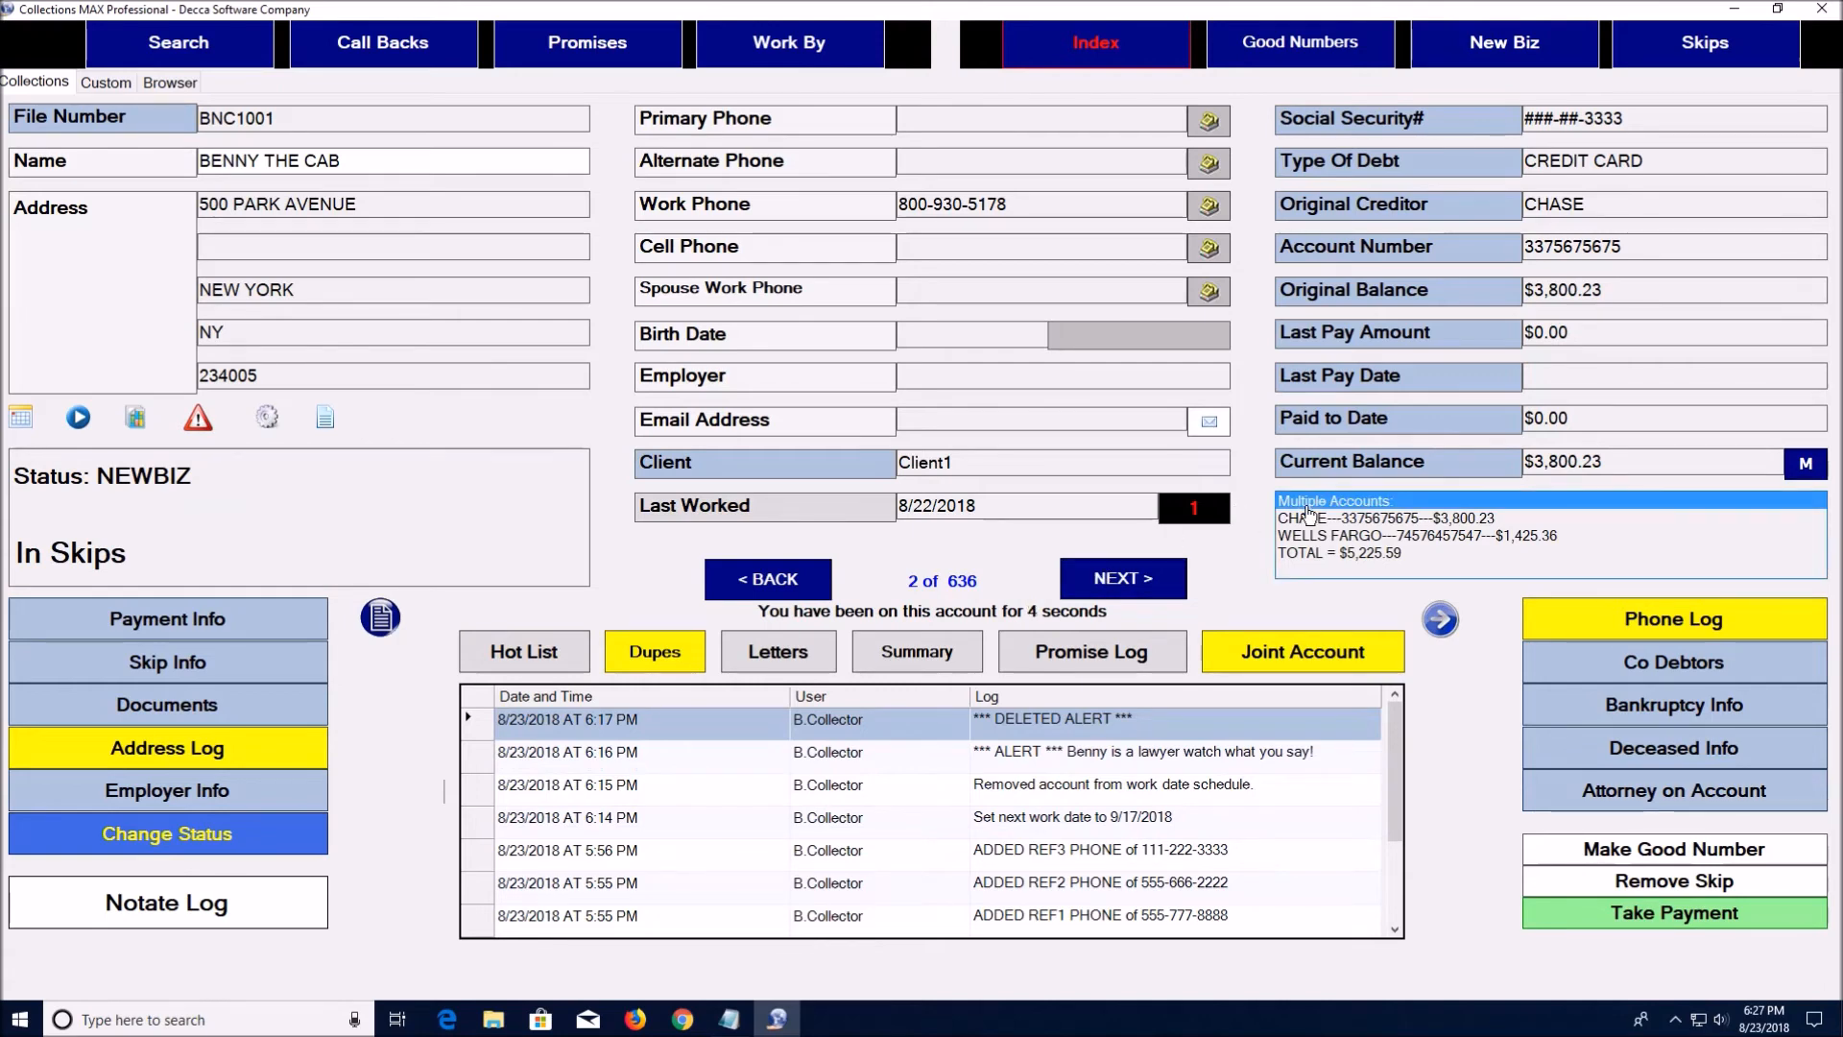
pyautogui.click(1311, 520)
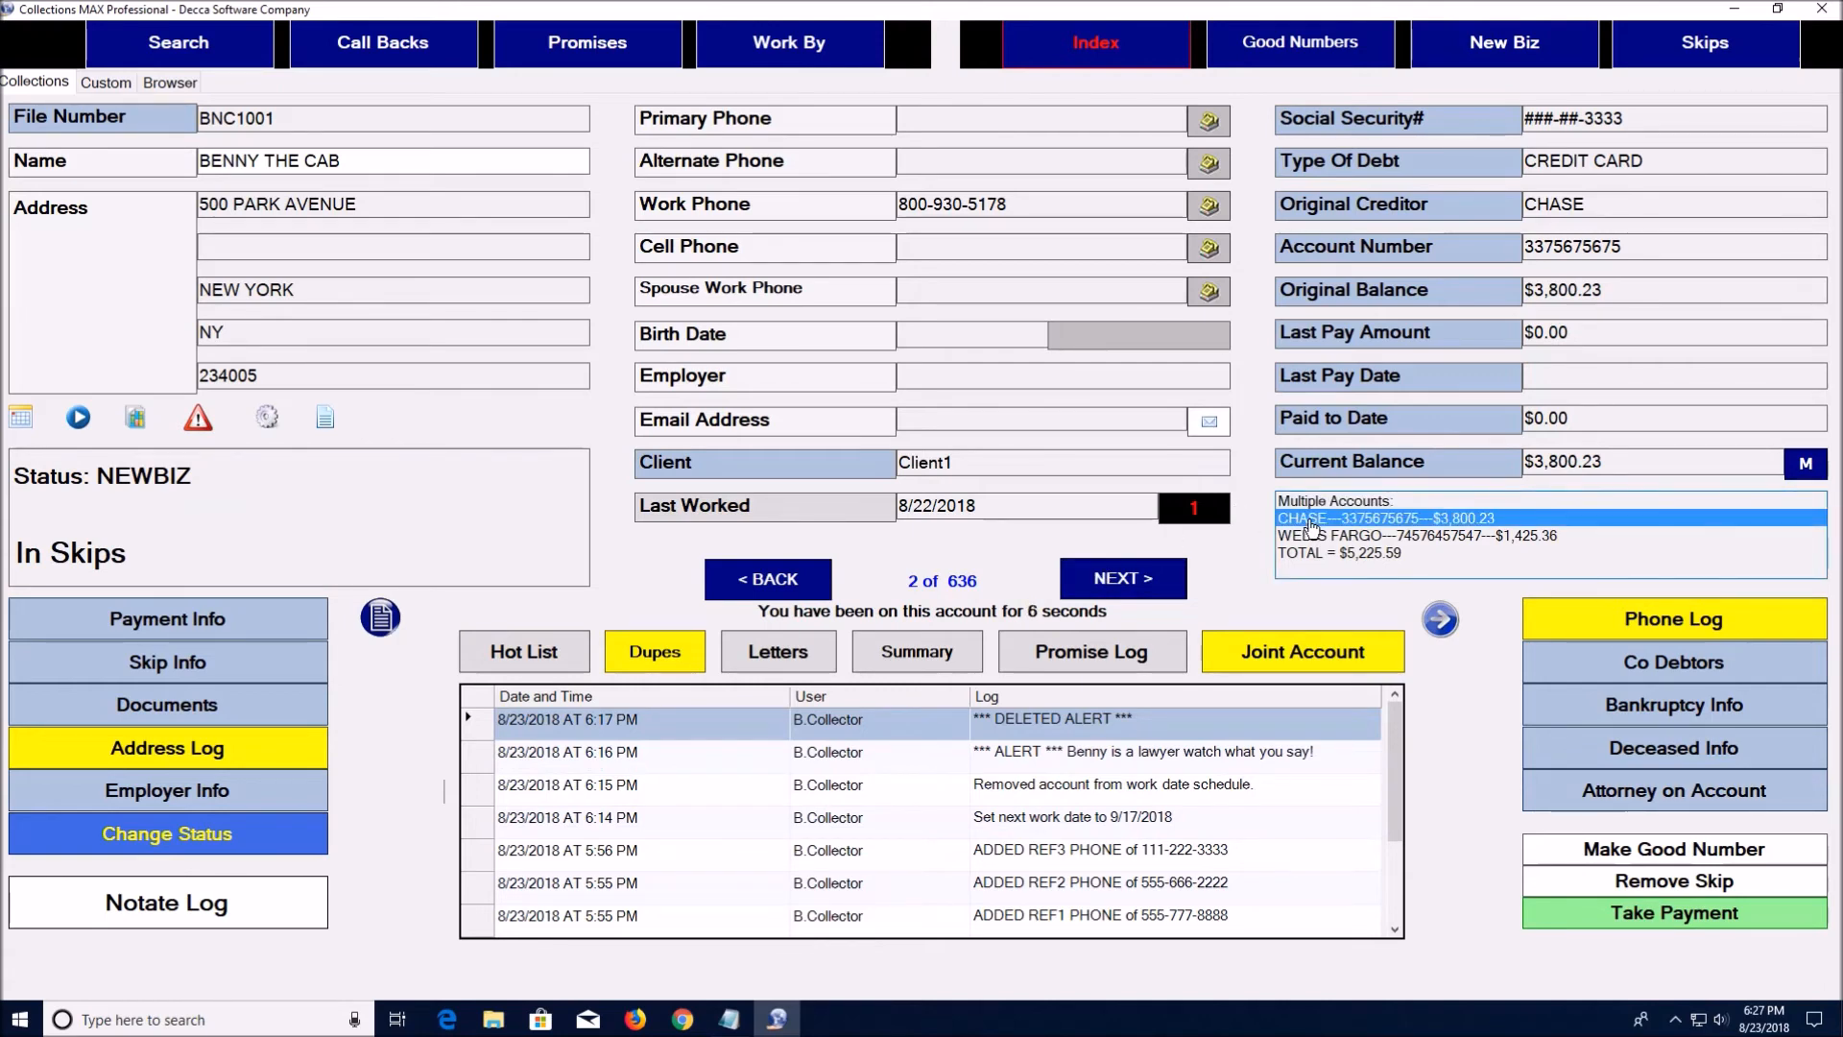
pyautogui.click(1313, 536)
pyautogui.click(1313, 554)
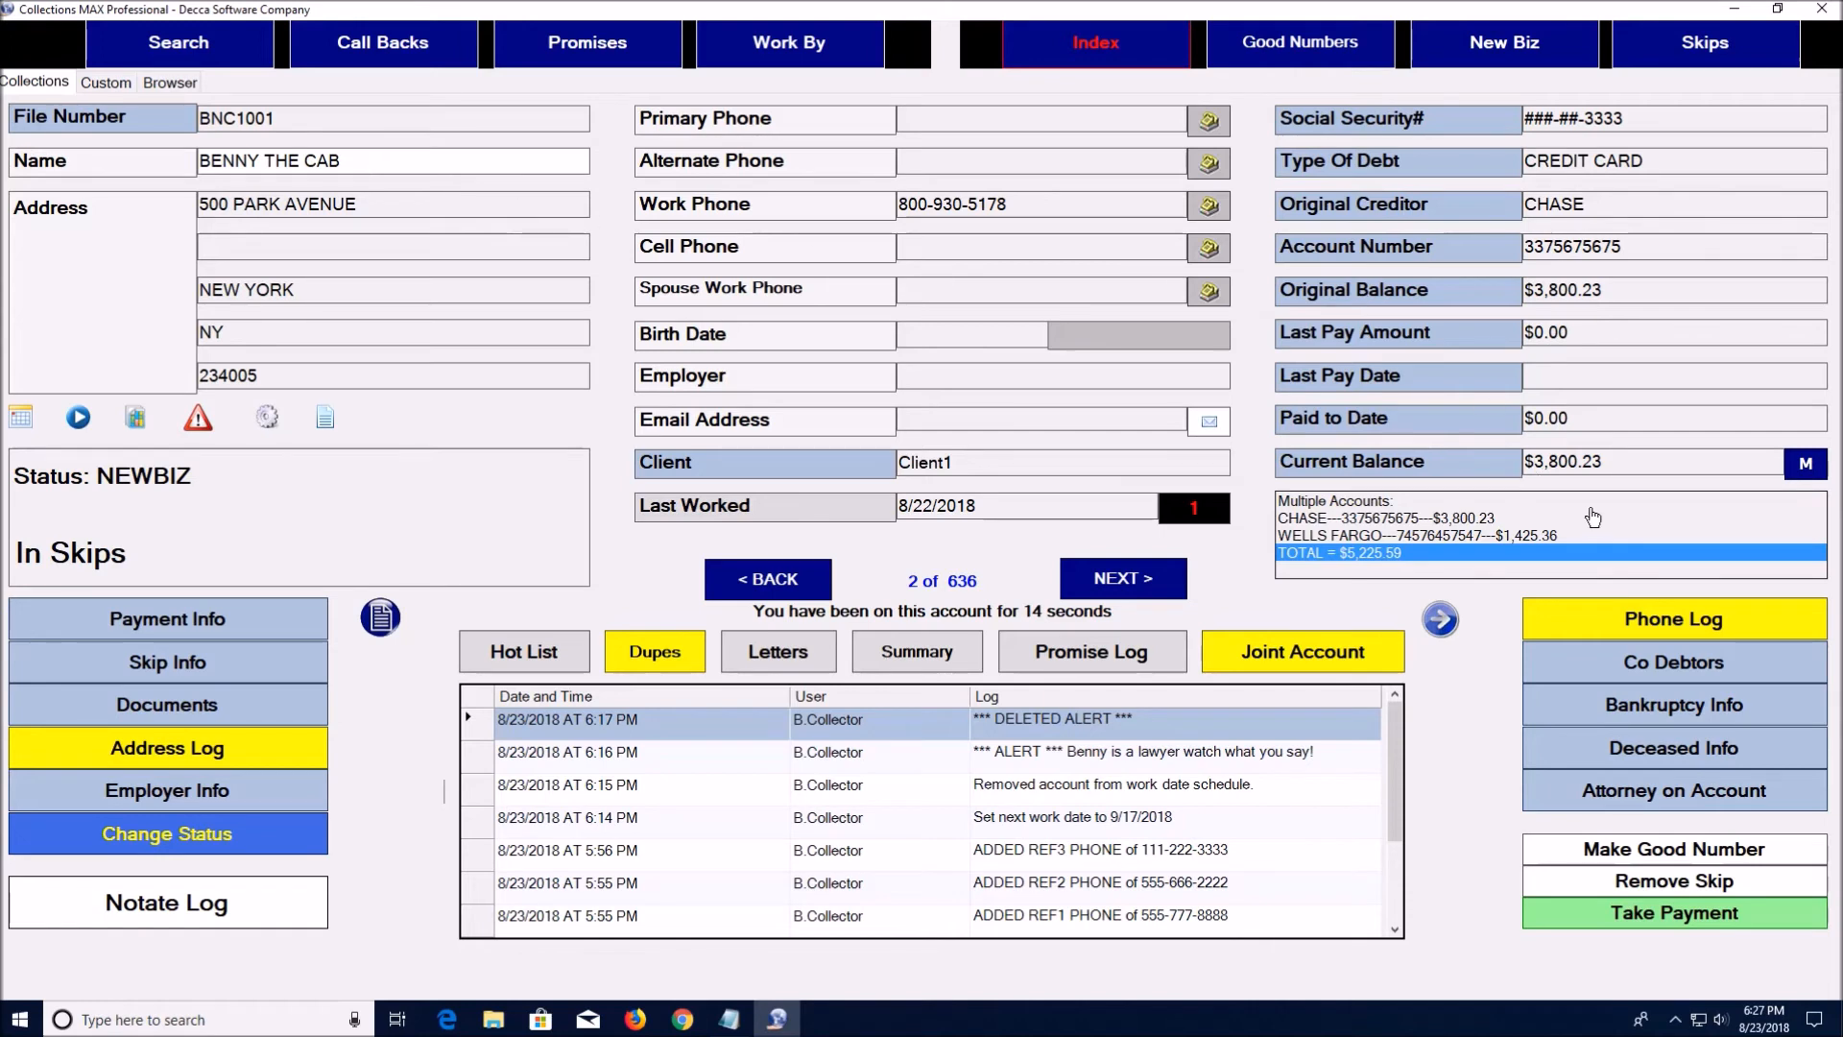
pyautogui.moveTo(1605, 474); pyautogui.dragTo(1529, 472)
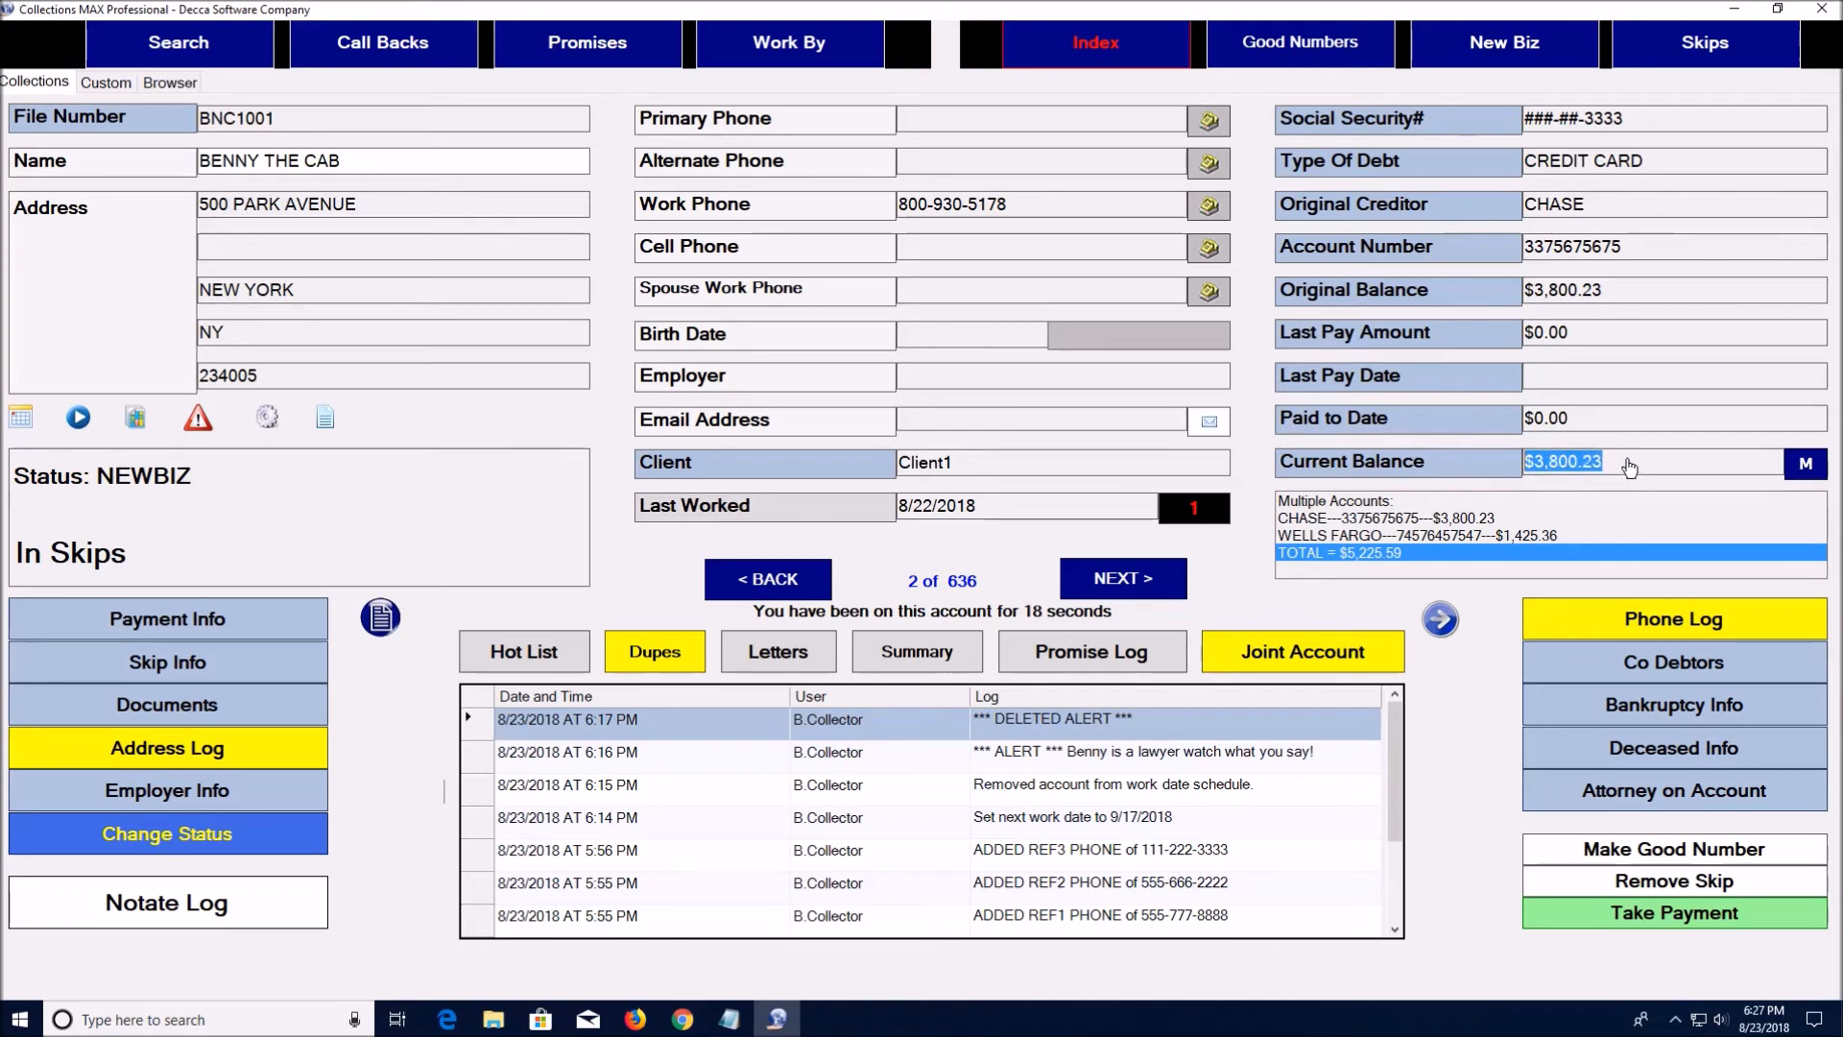
pyautogui.click(1373, 562)
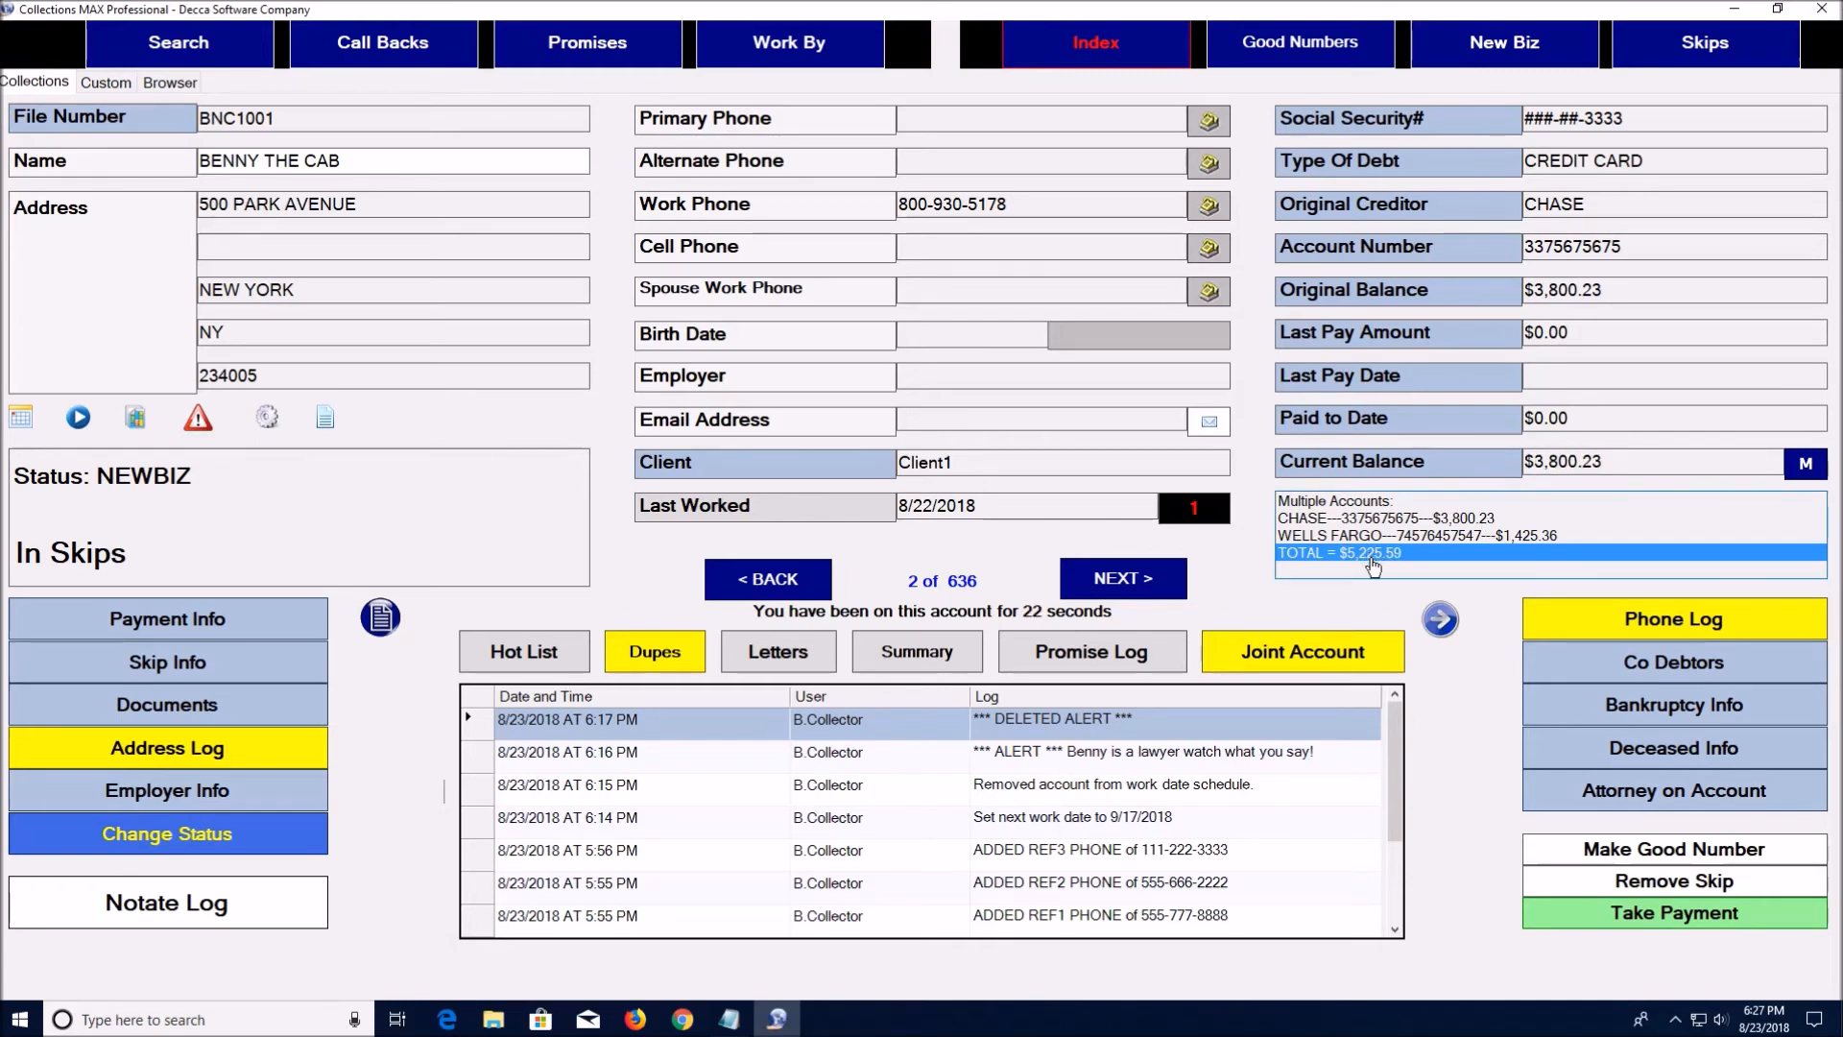
pyautogui.click(655, 651)
pyautogui.click(559, 427)
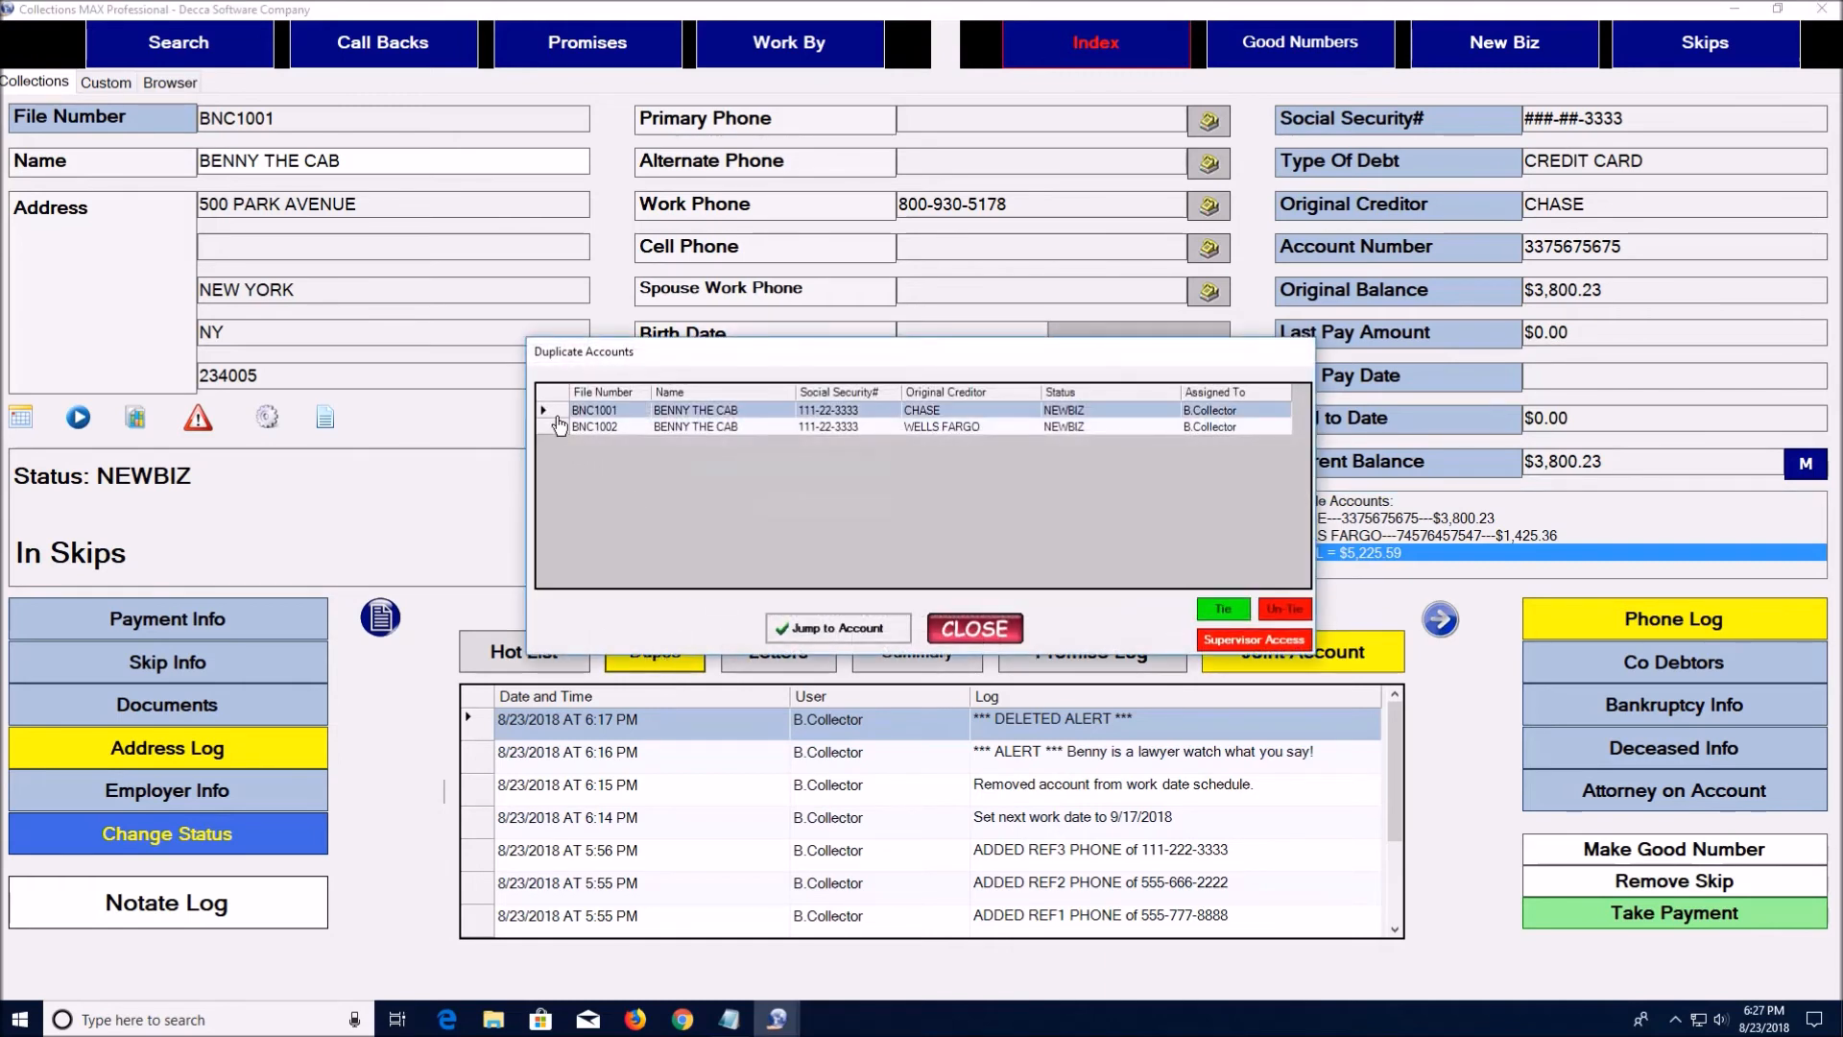
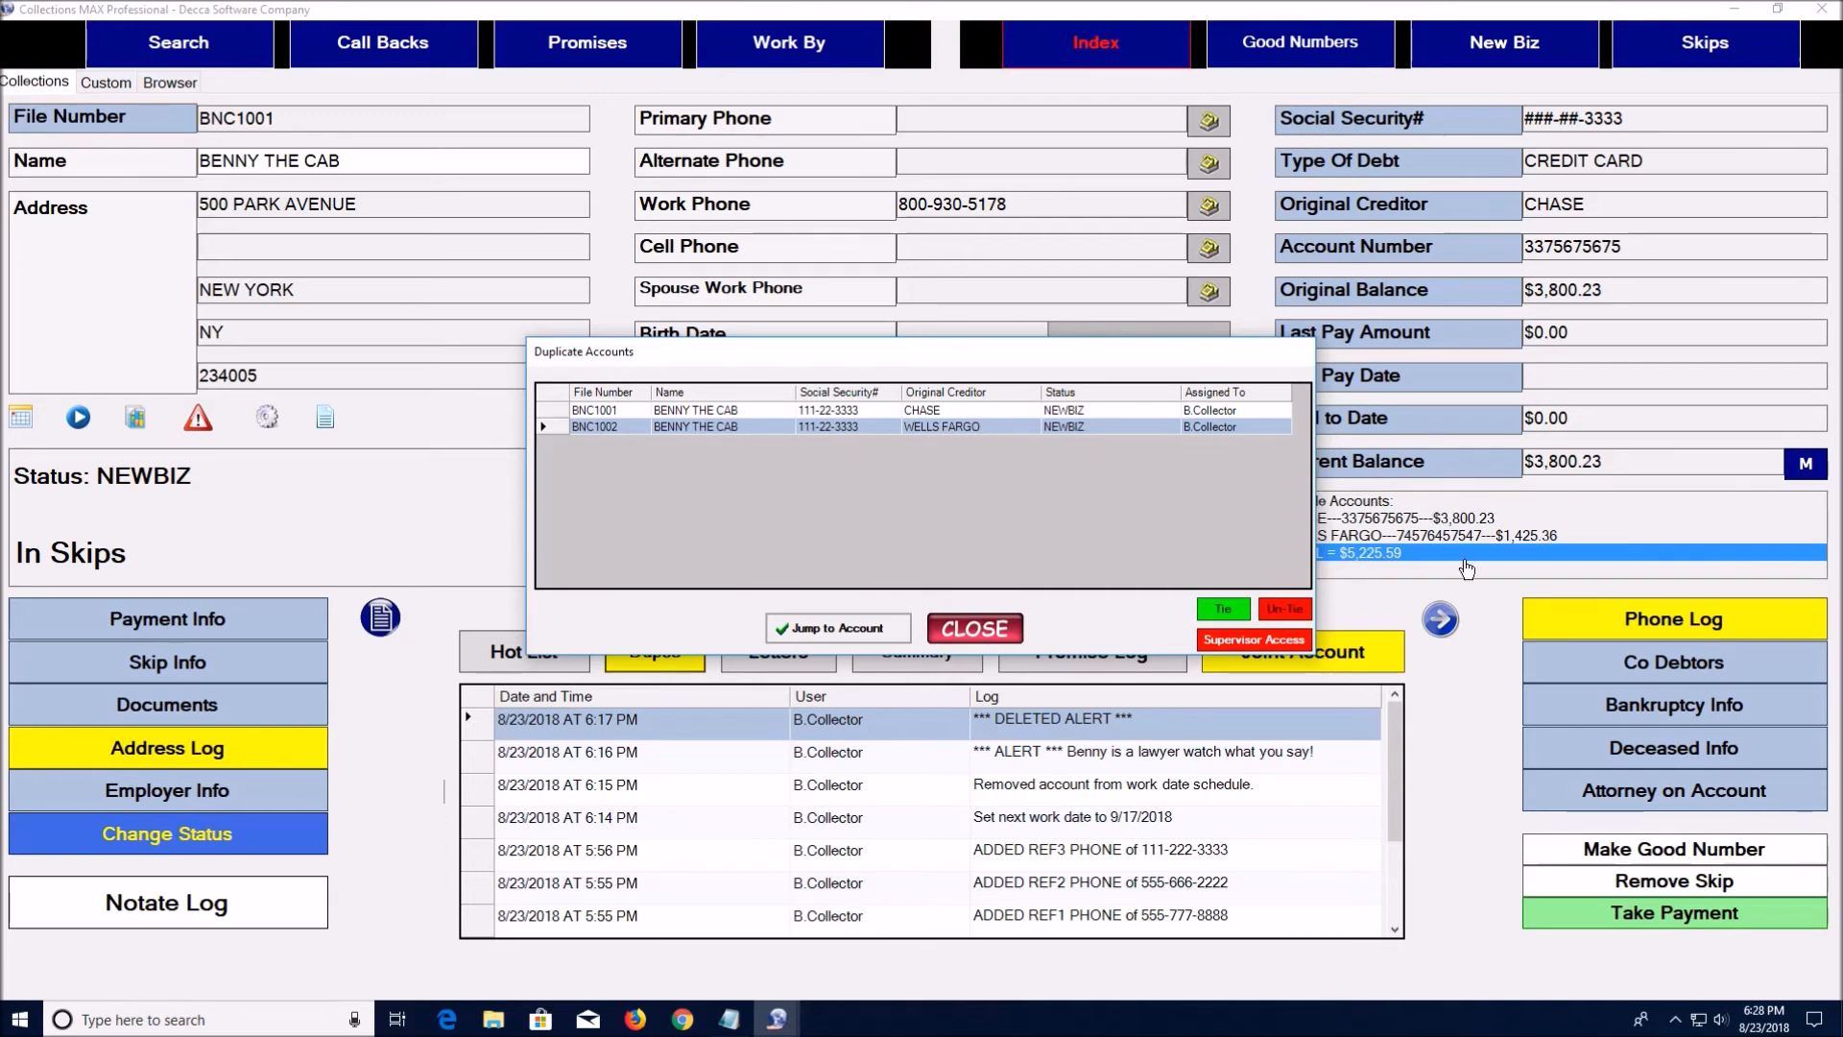
# Close the duplicate accounts list, then start a note and discard it without saving
pyautogui.click(997, 631)
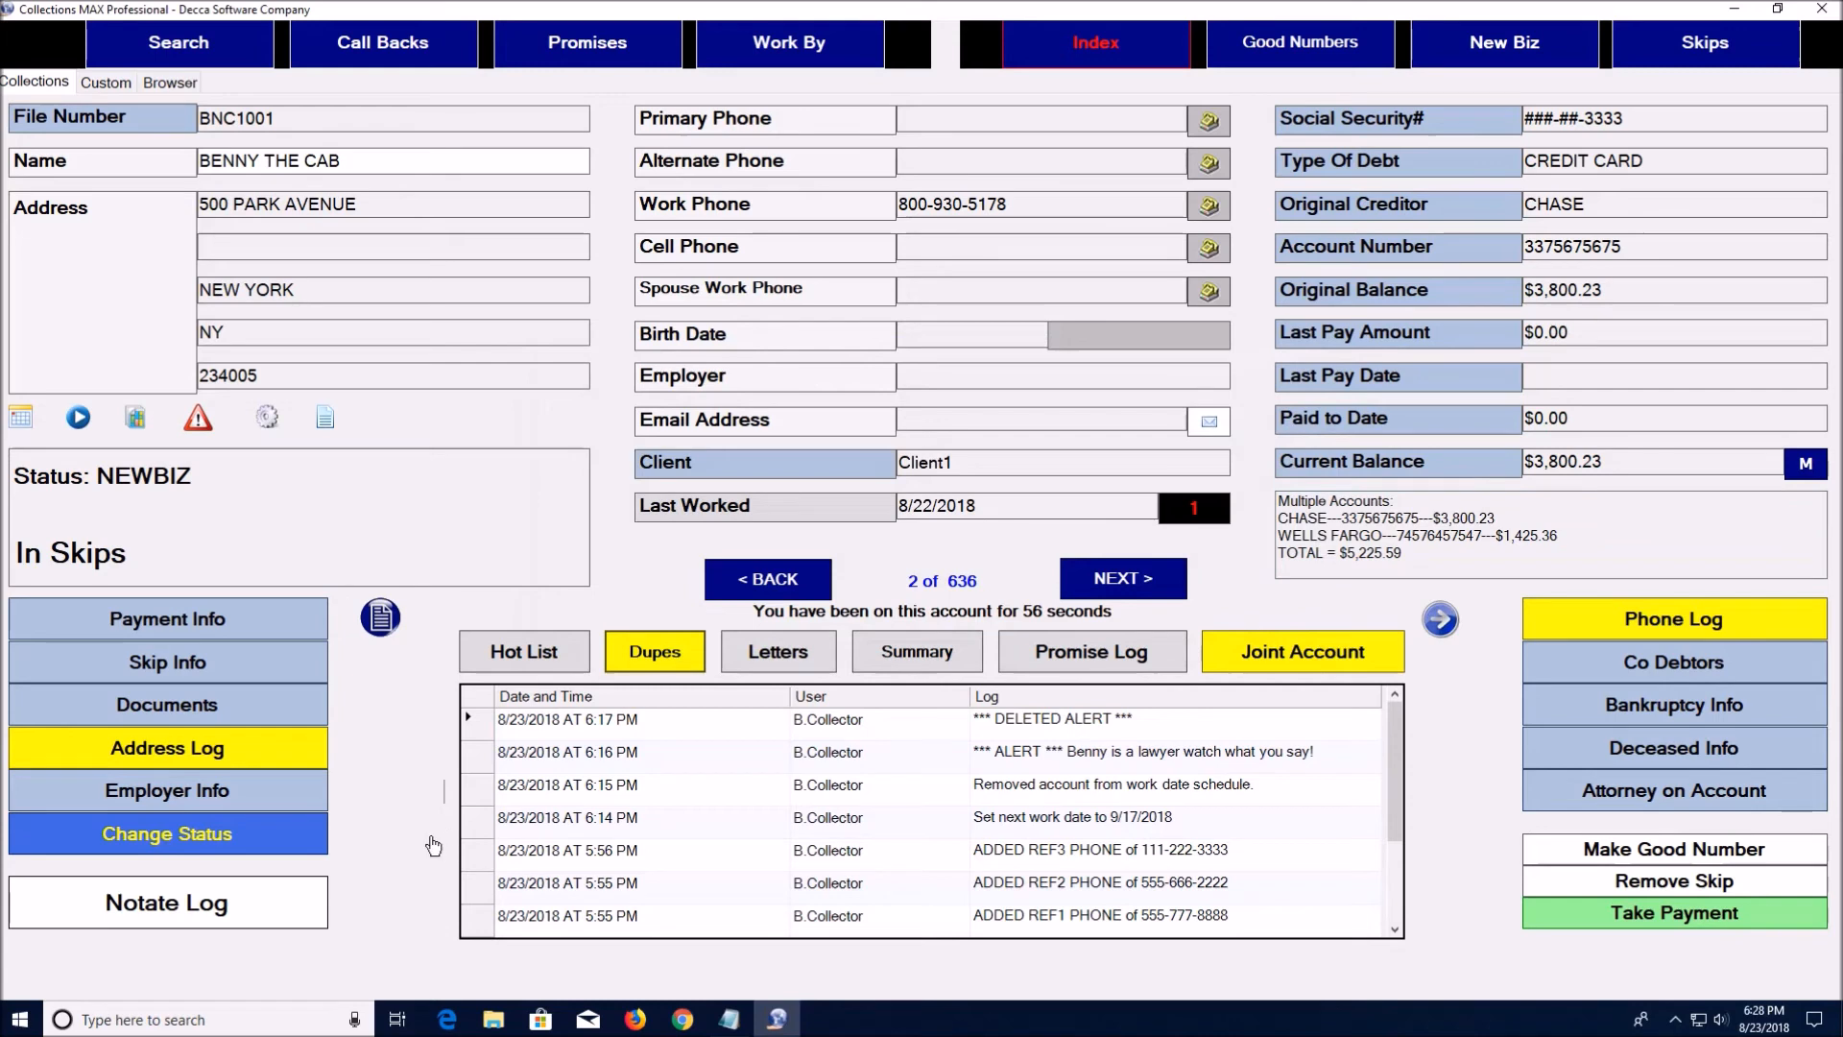
pyautogui.click(317, 895)
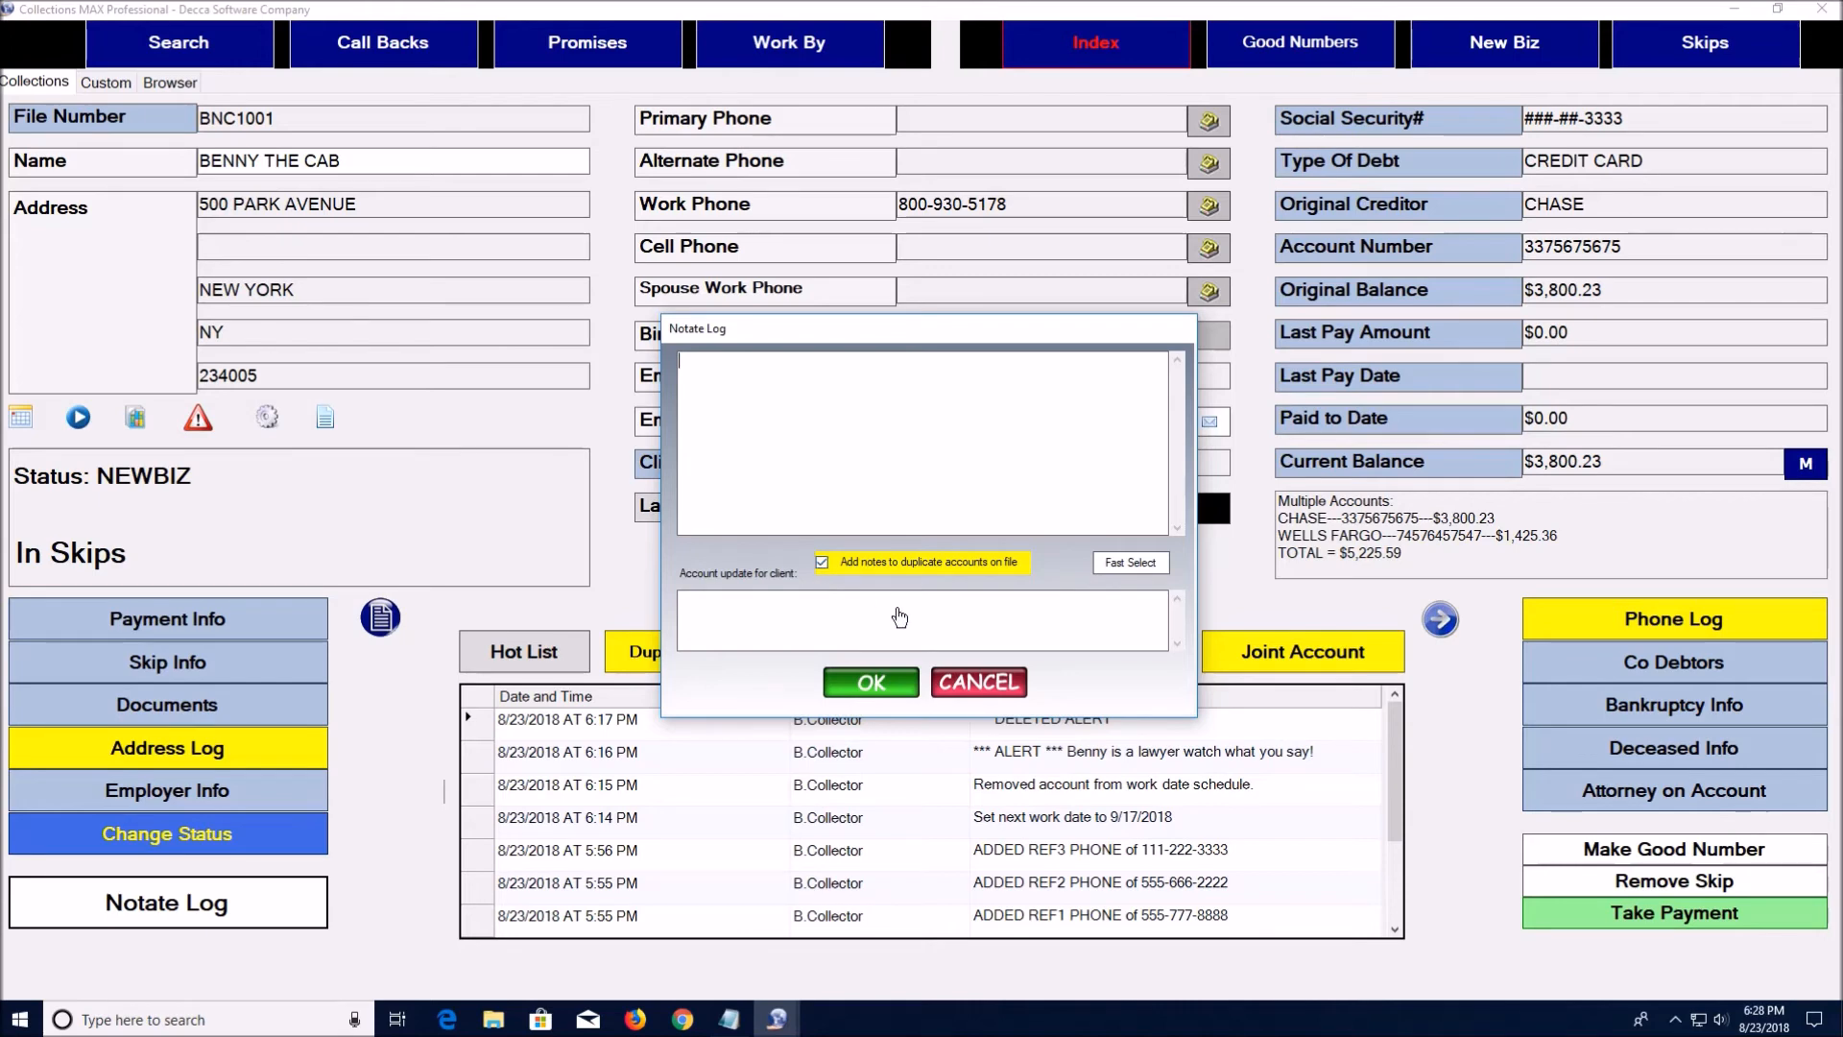
pyautogui.click(977, 683)
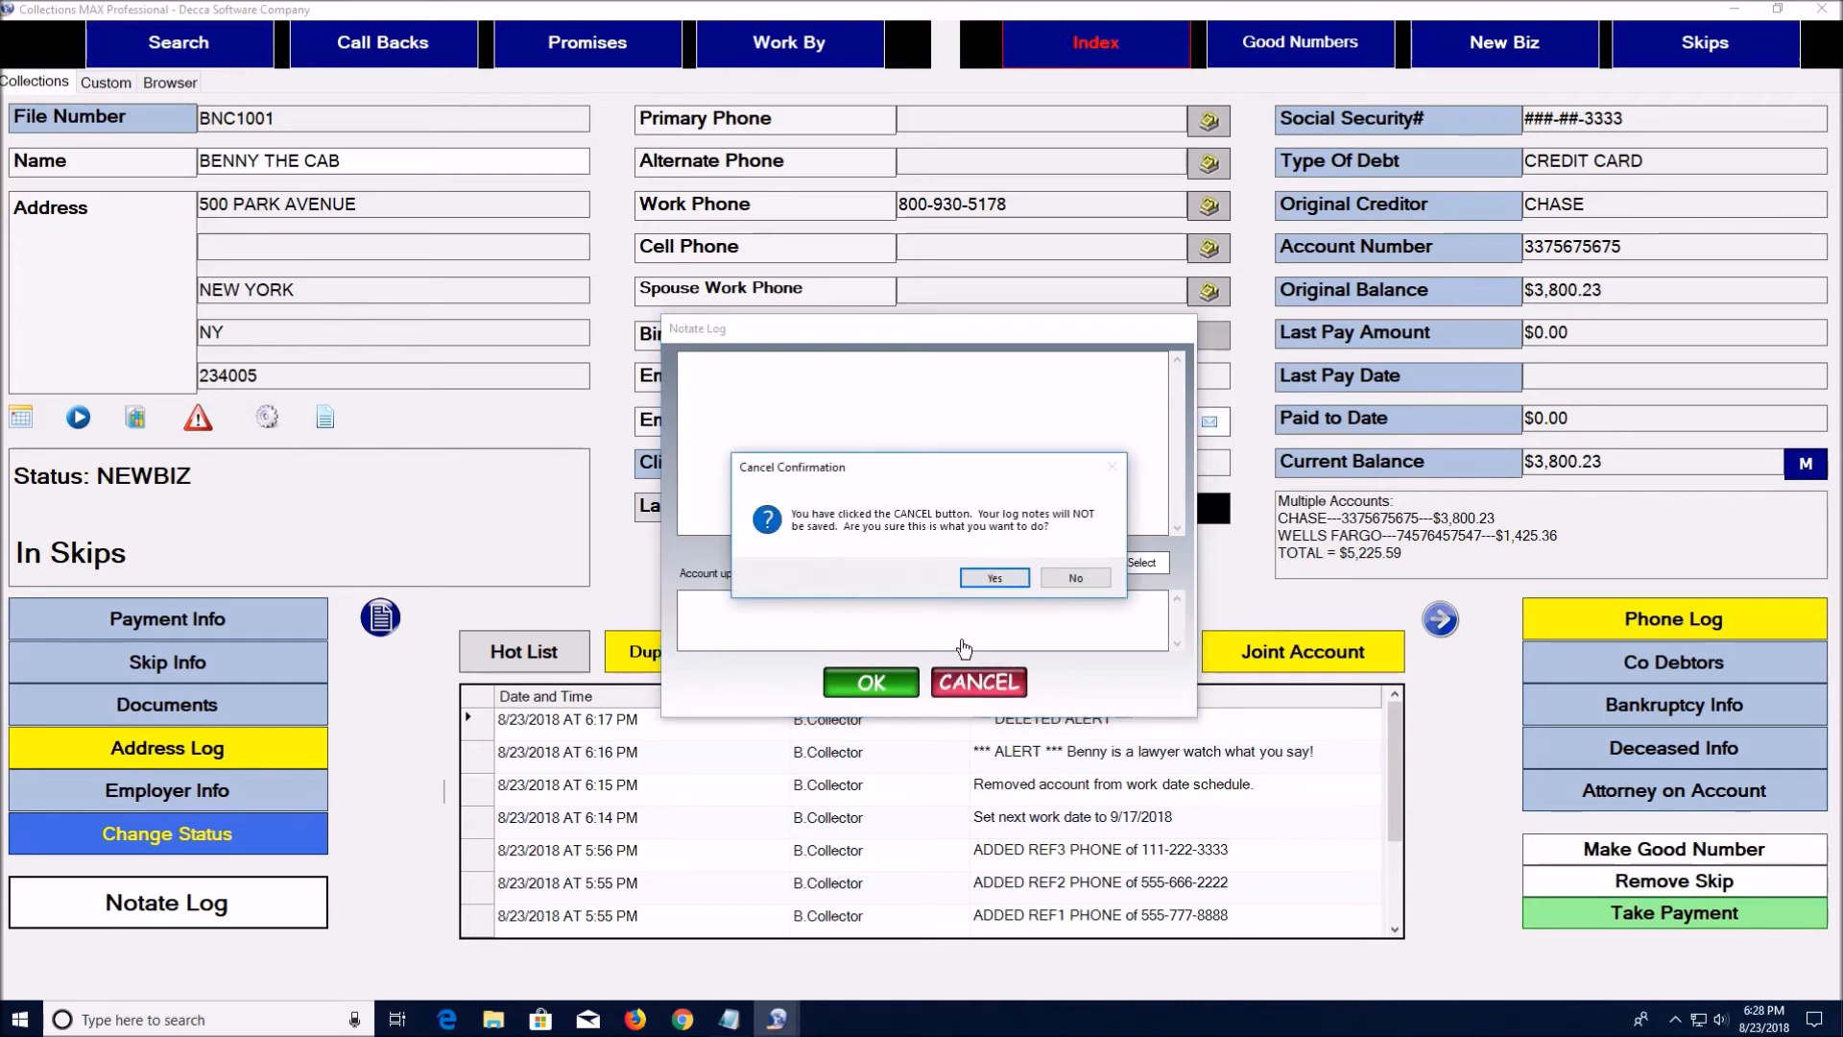
pyautogui.click(979, 580)
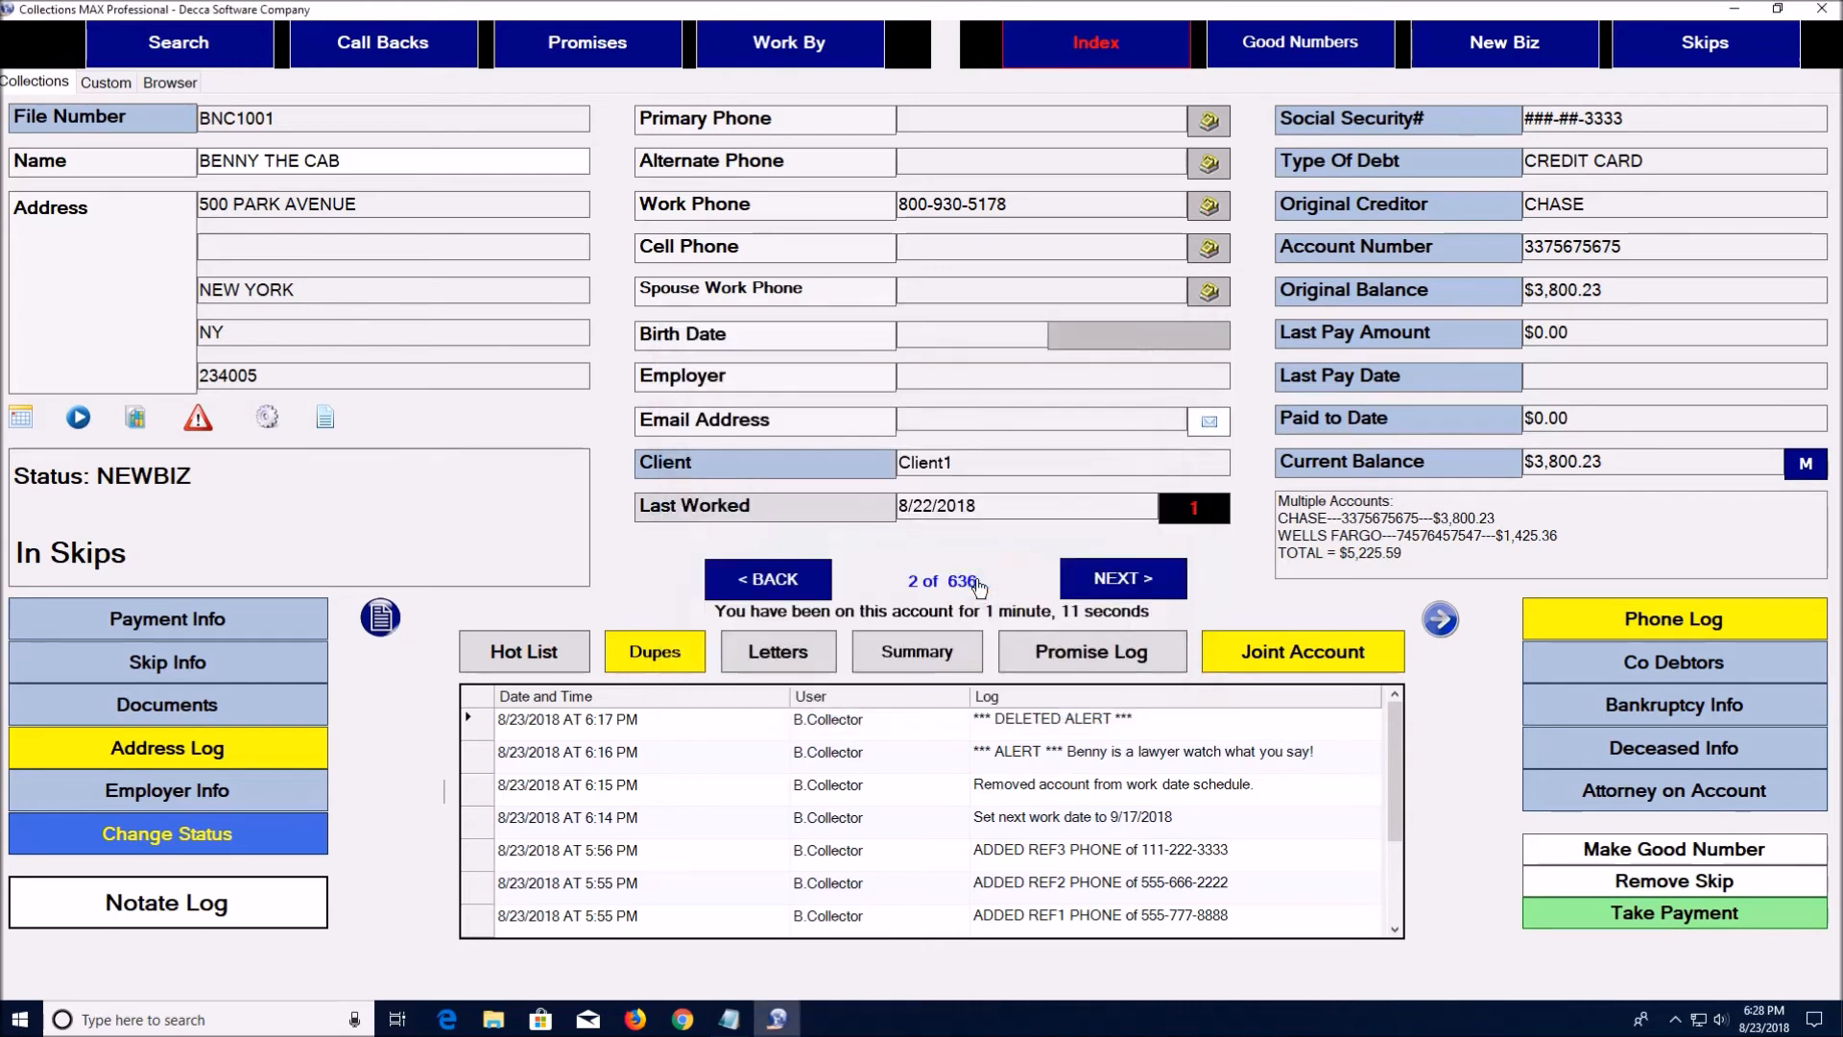
# Schedule a DM1 first demand letter for the primary address and check its log entry
pyautogui.click(783, 660)
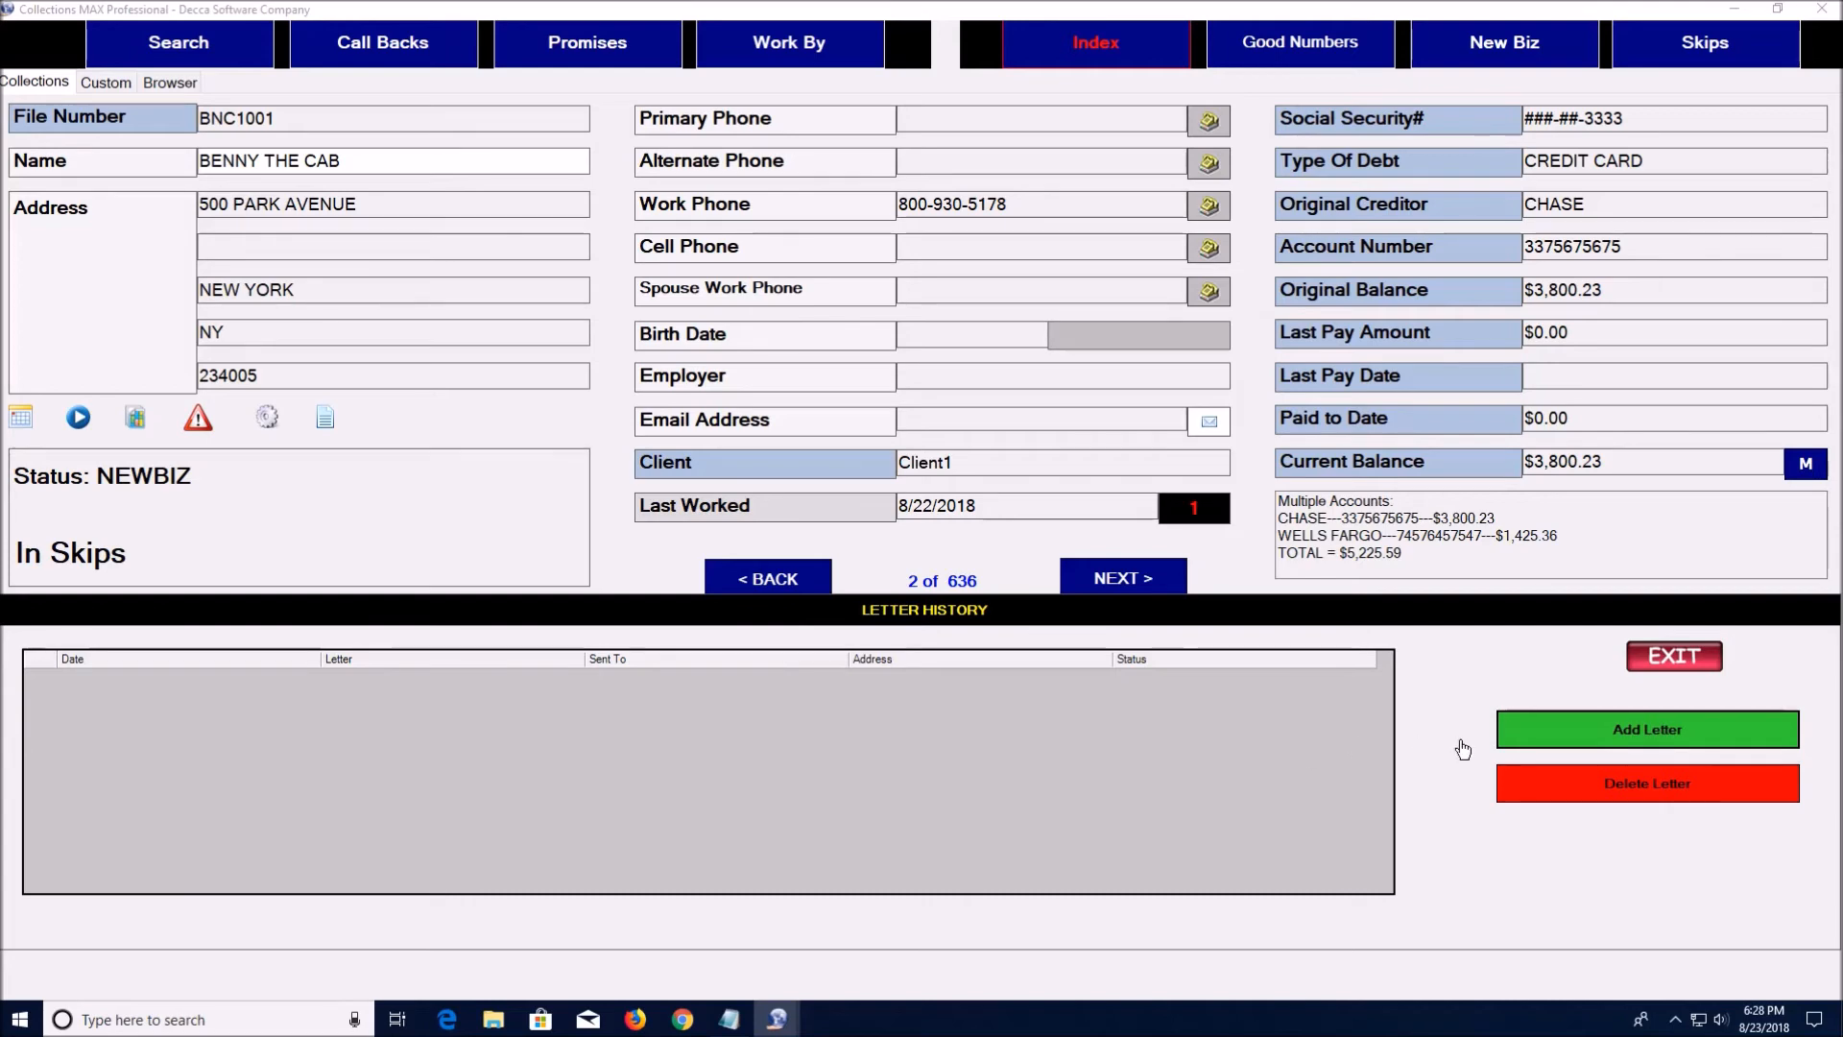
pyautogui.click(1597, 741)
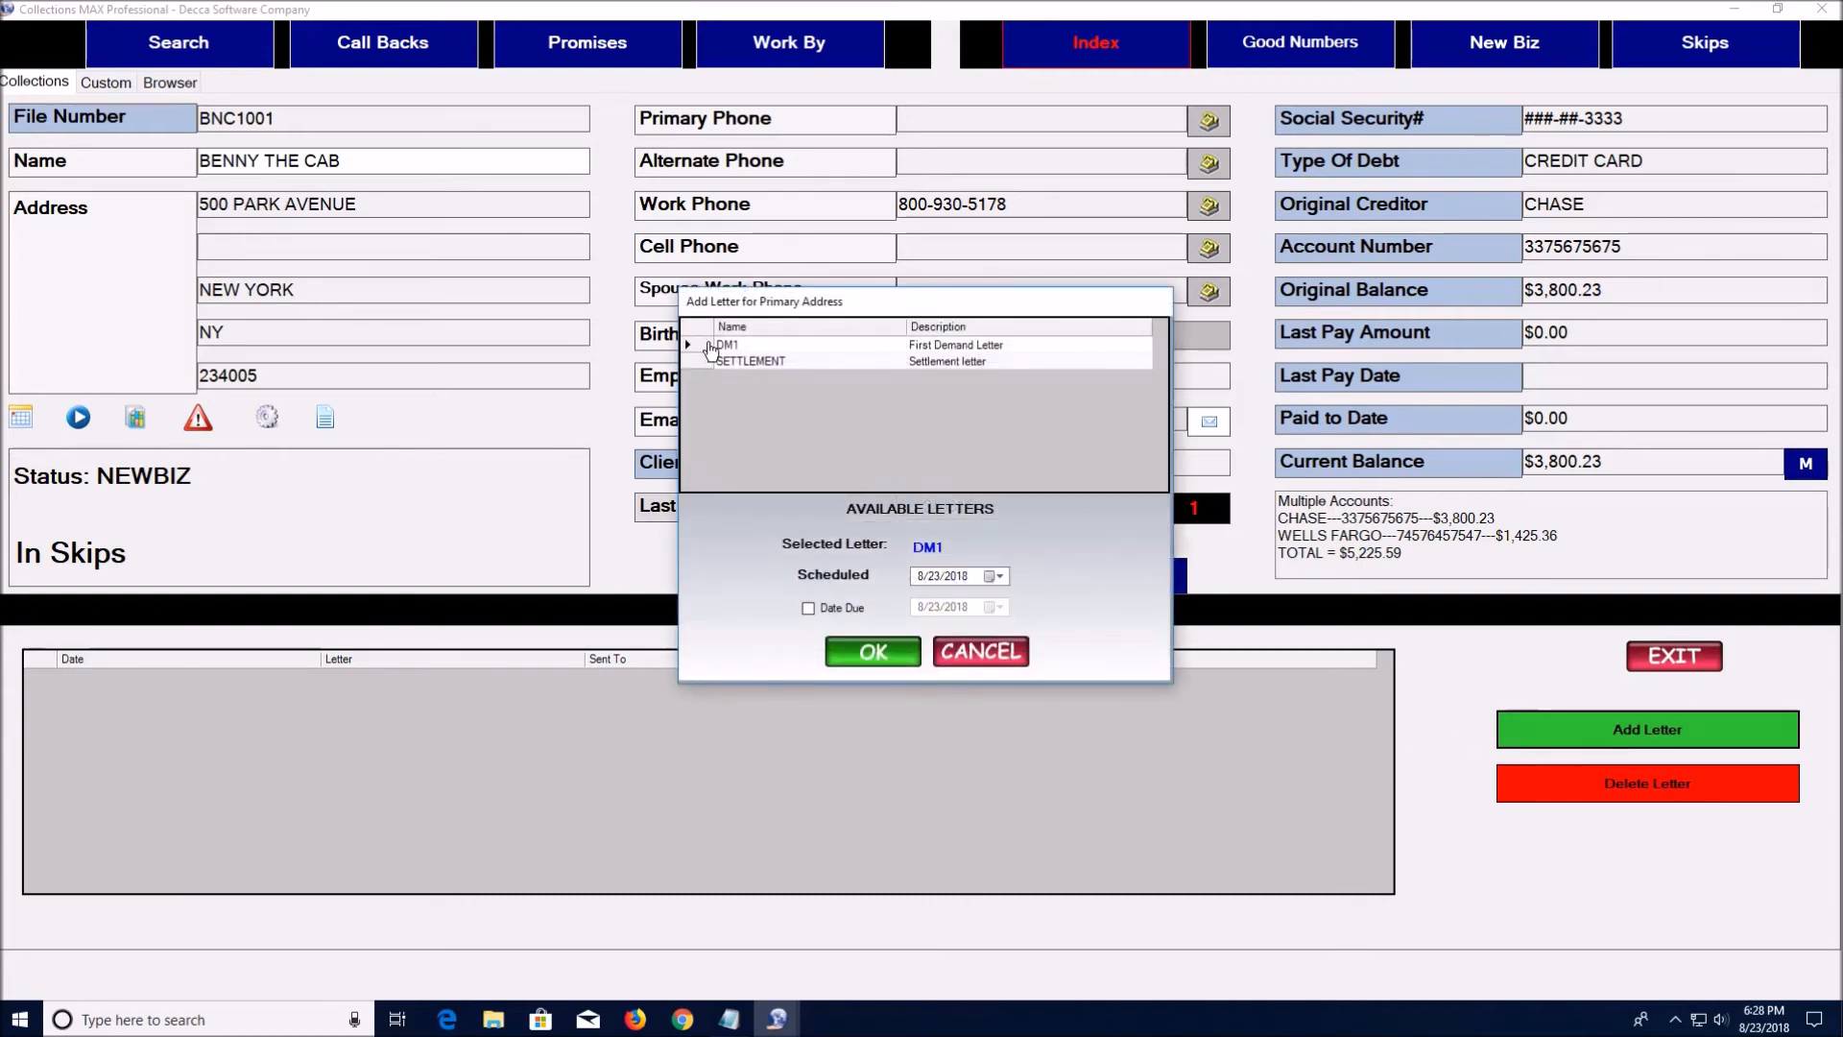
pyautogui.click(706, 353)
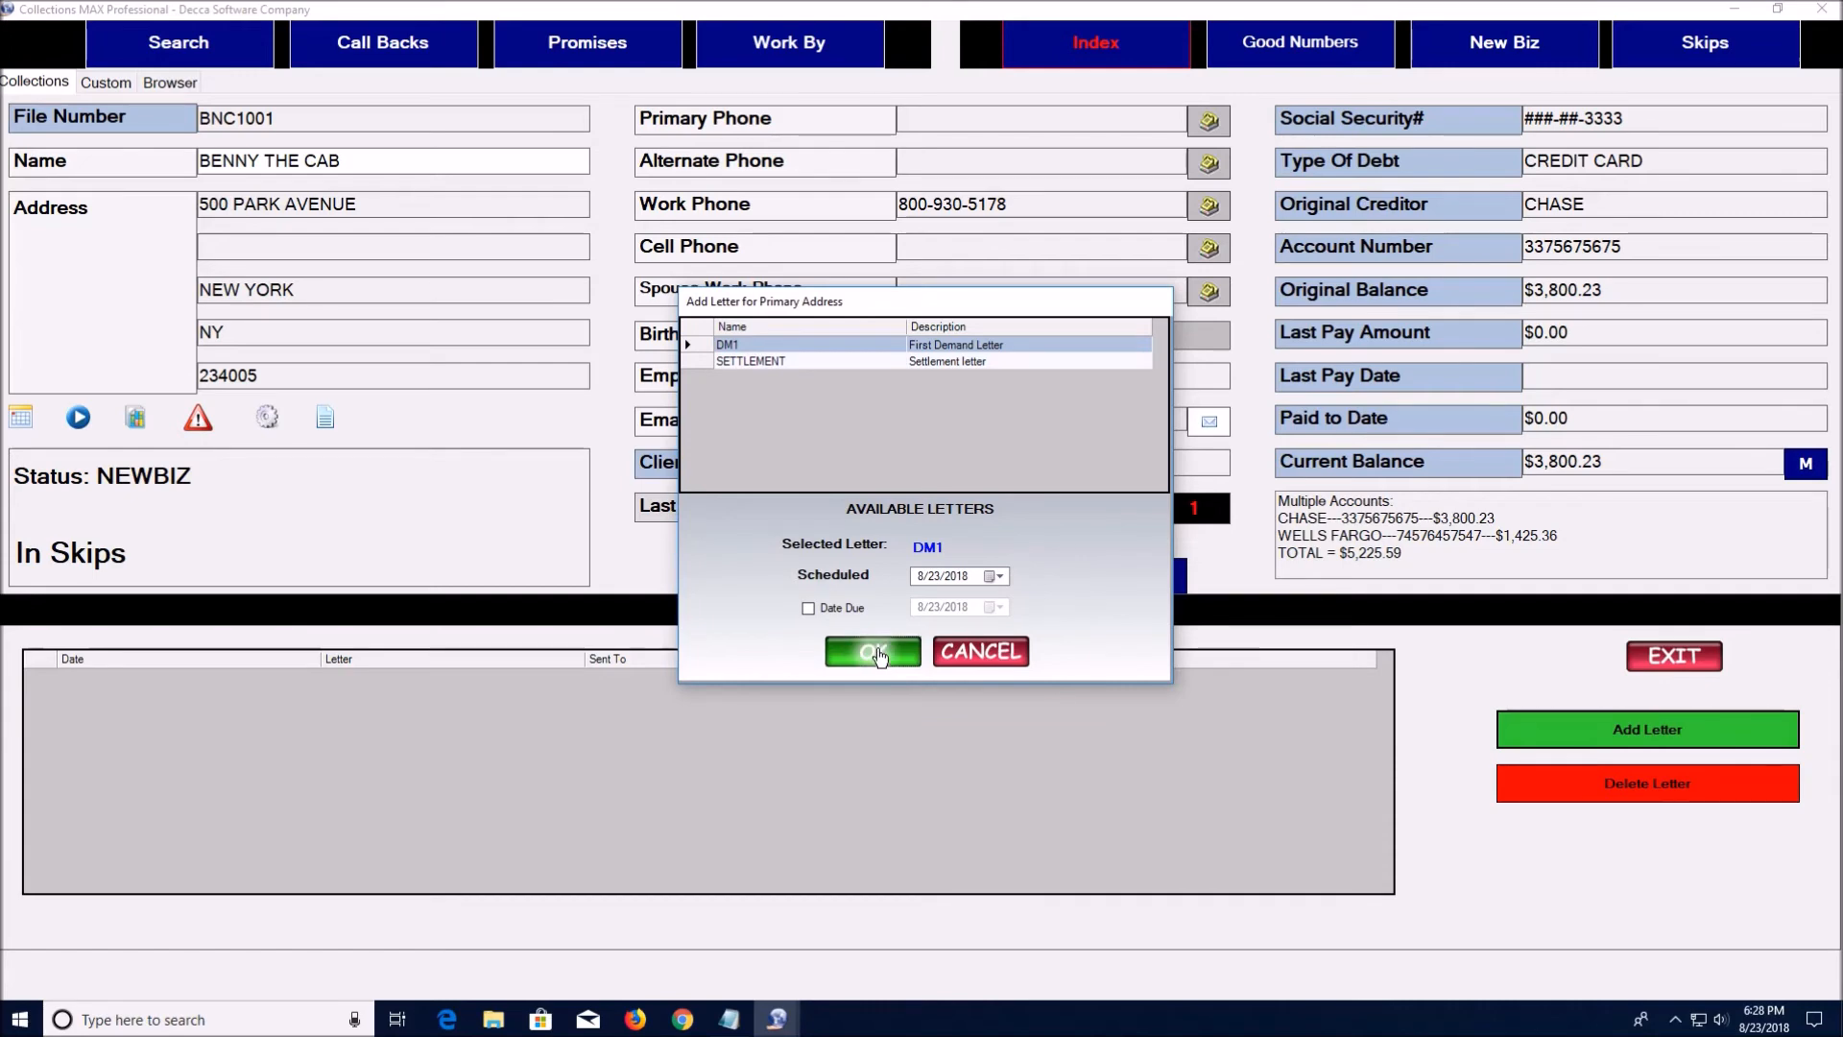
pyautogui.click(877, 655)
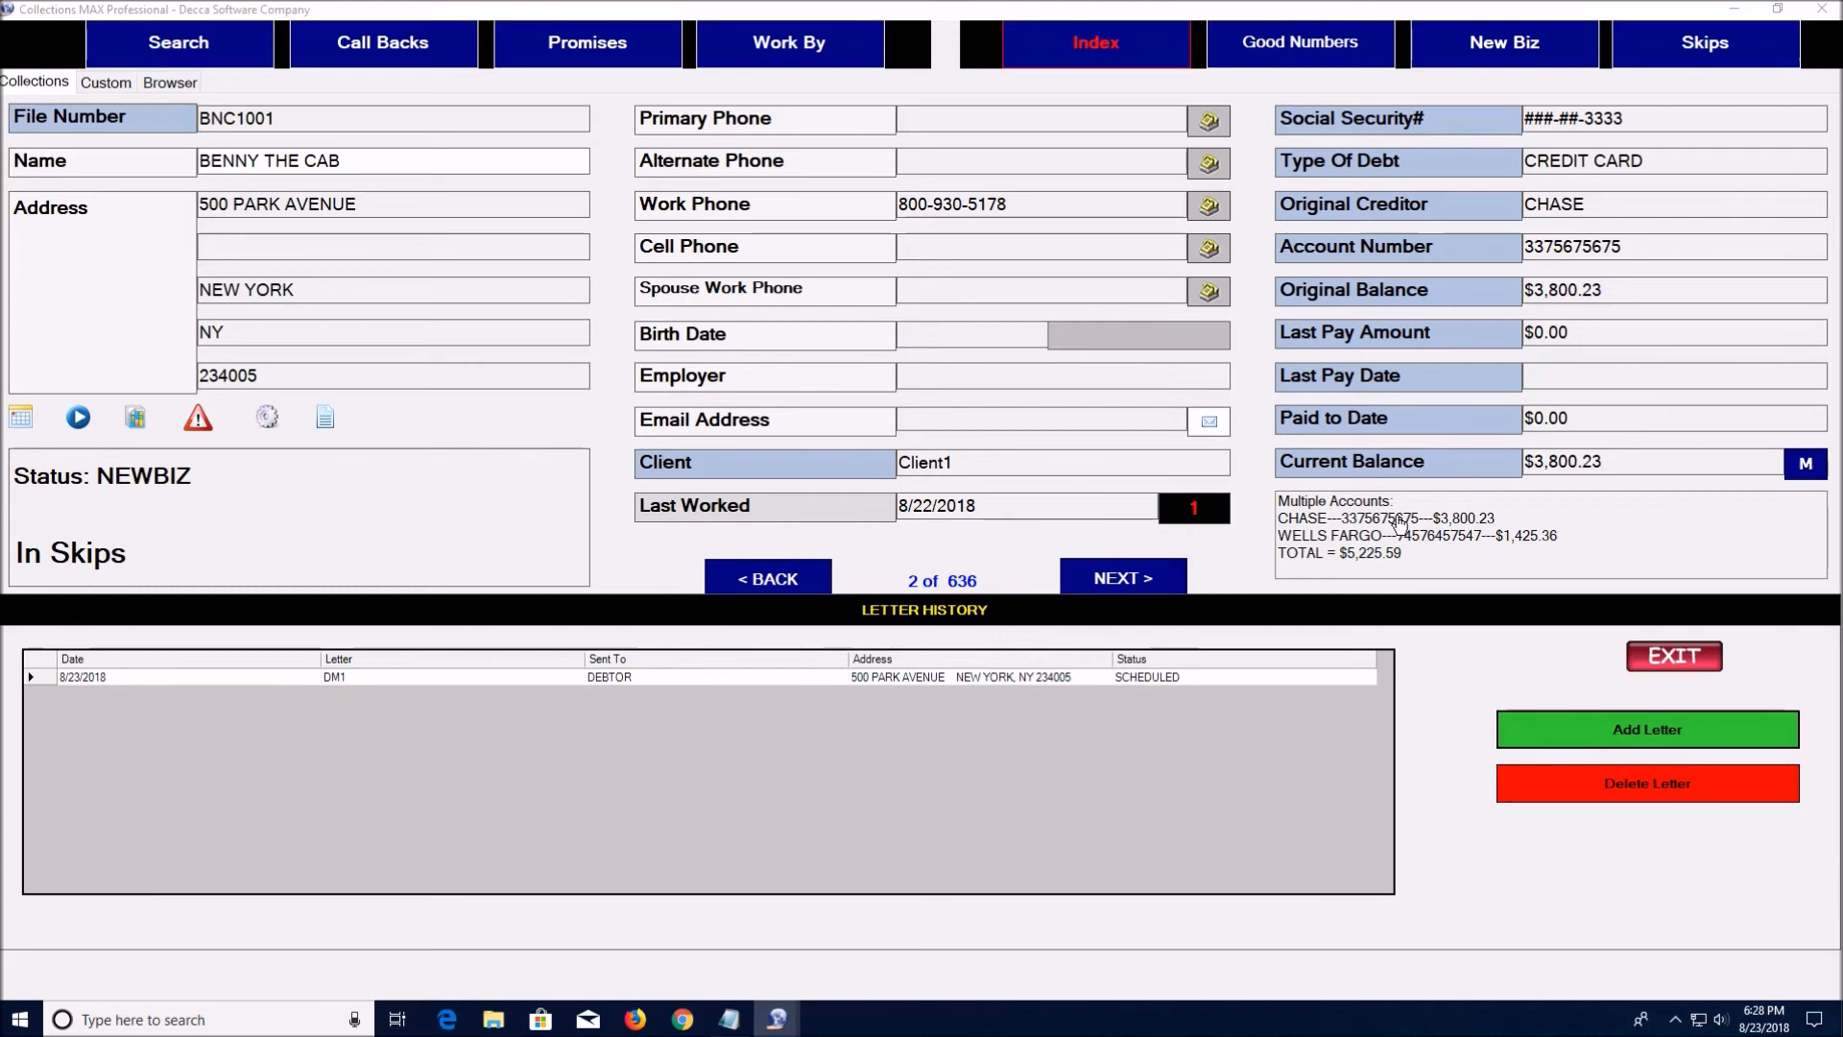
pyautogui.click(1669, 658)
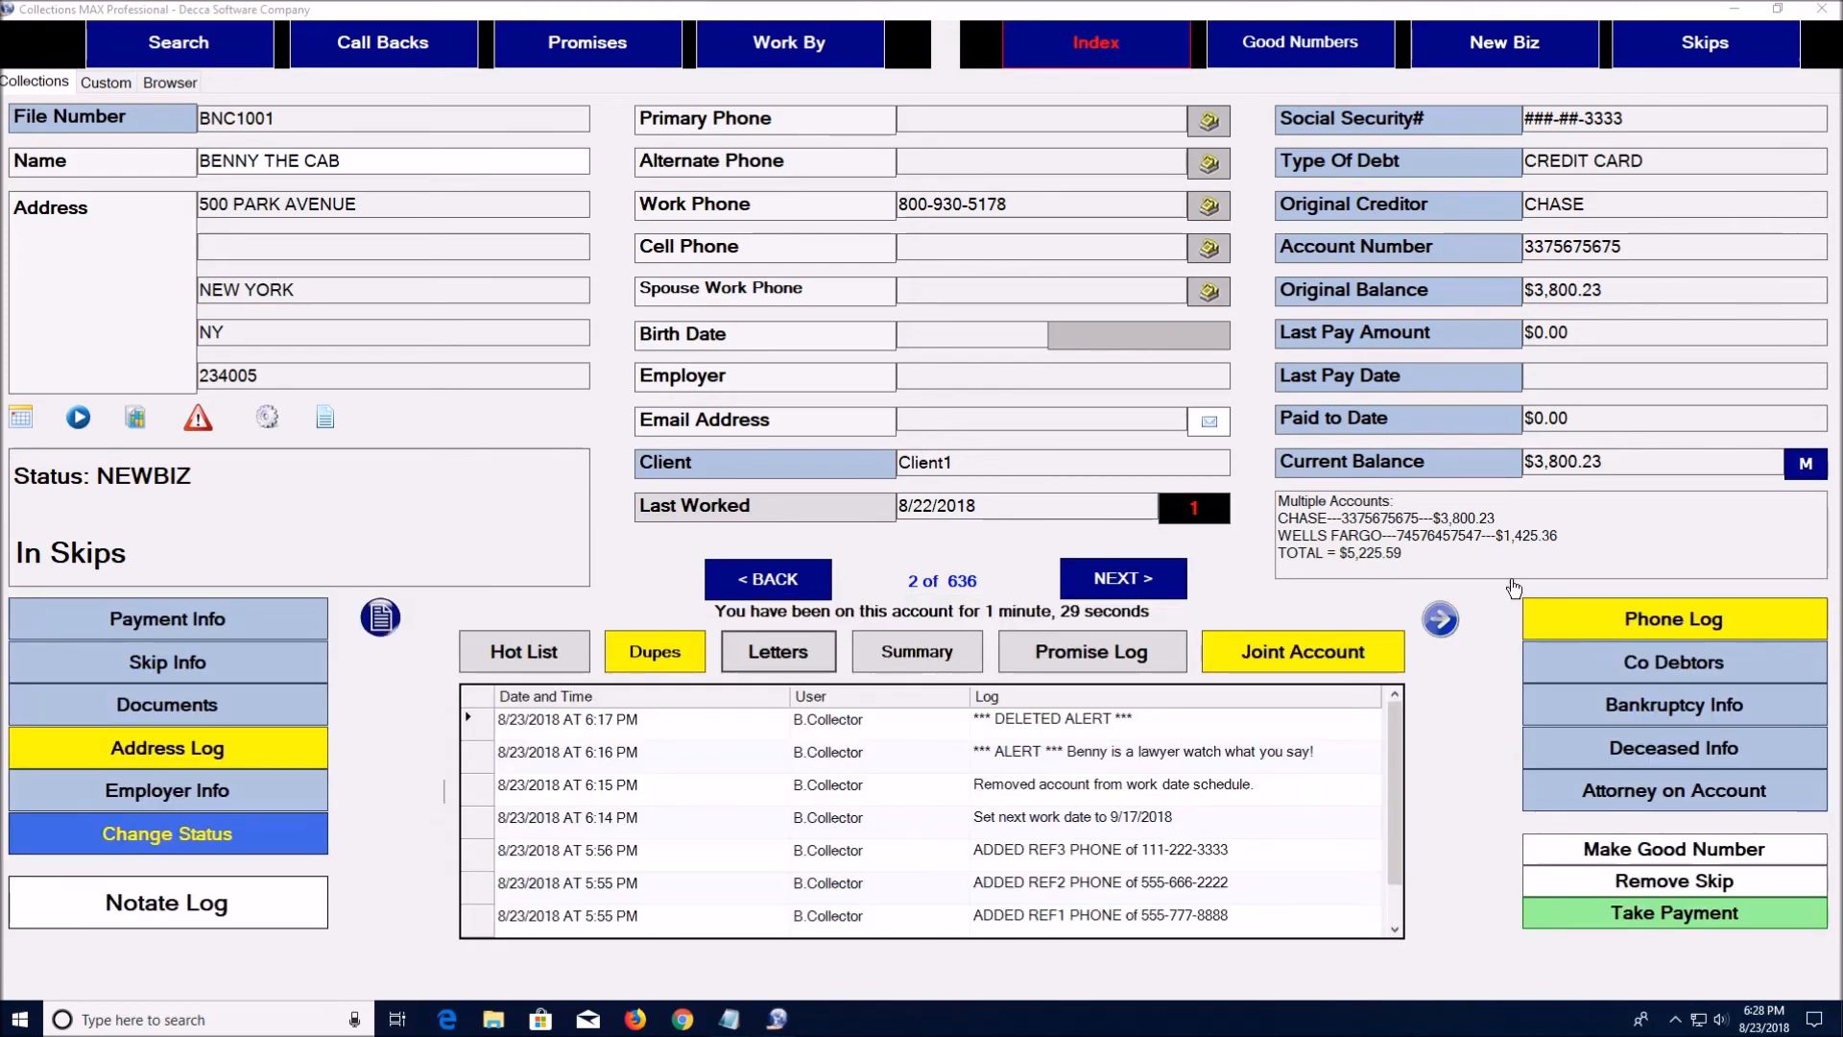
pyautogui.click(1315, 503)
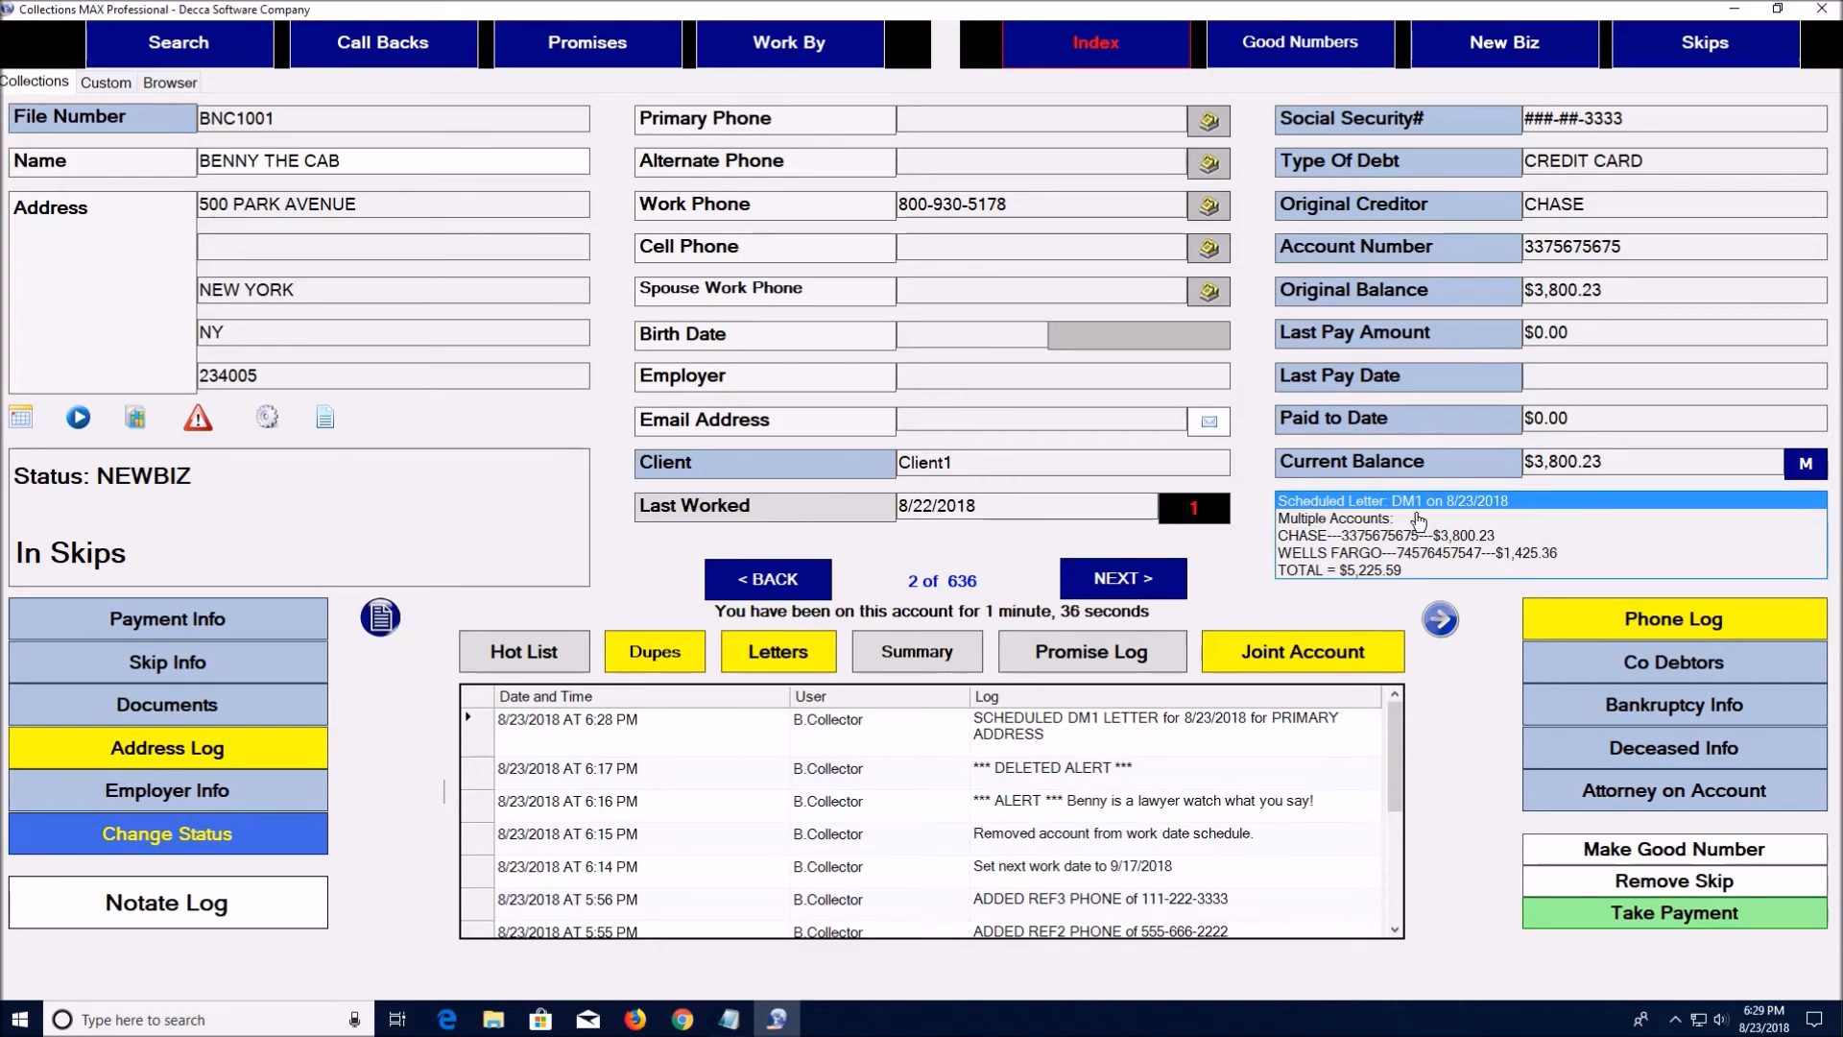
pyautogui.click(1107, 576)
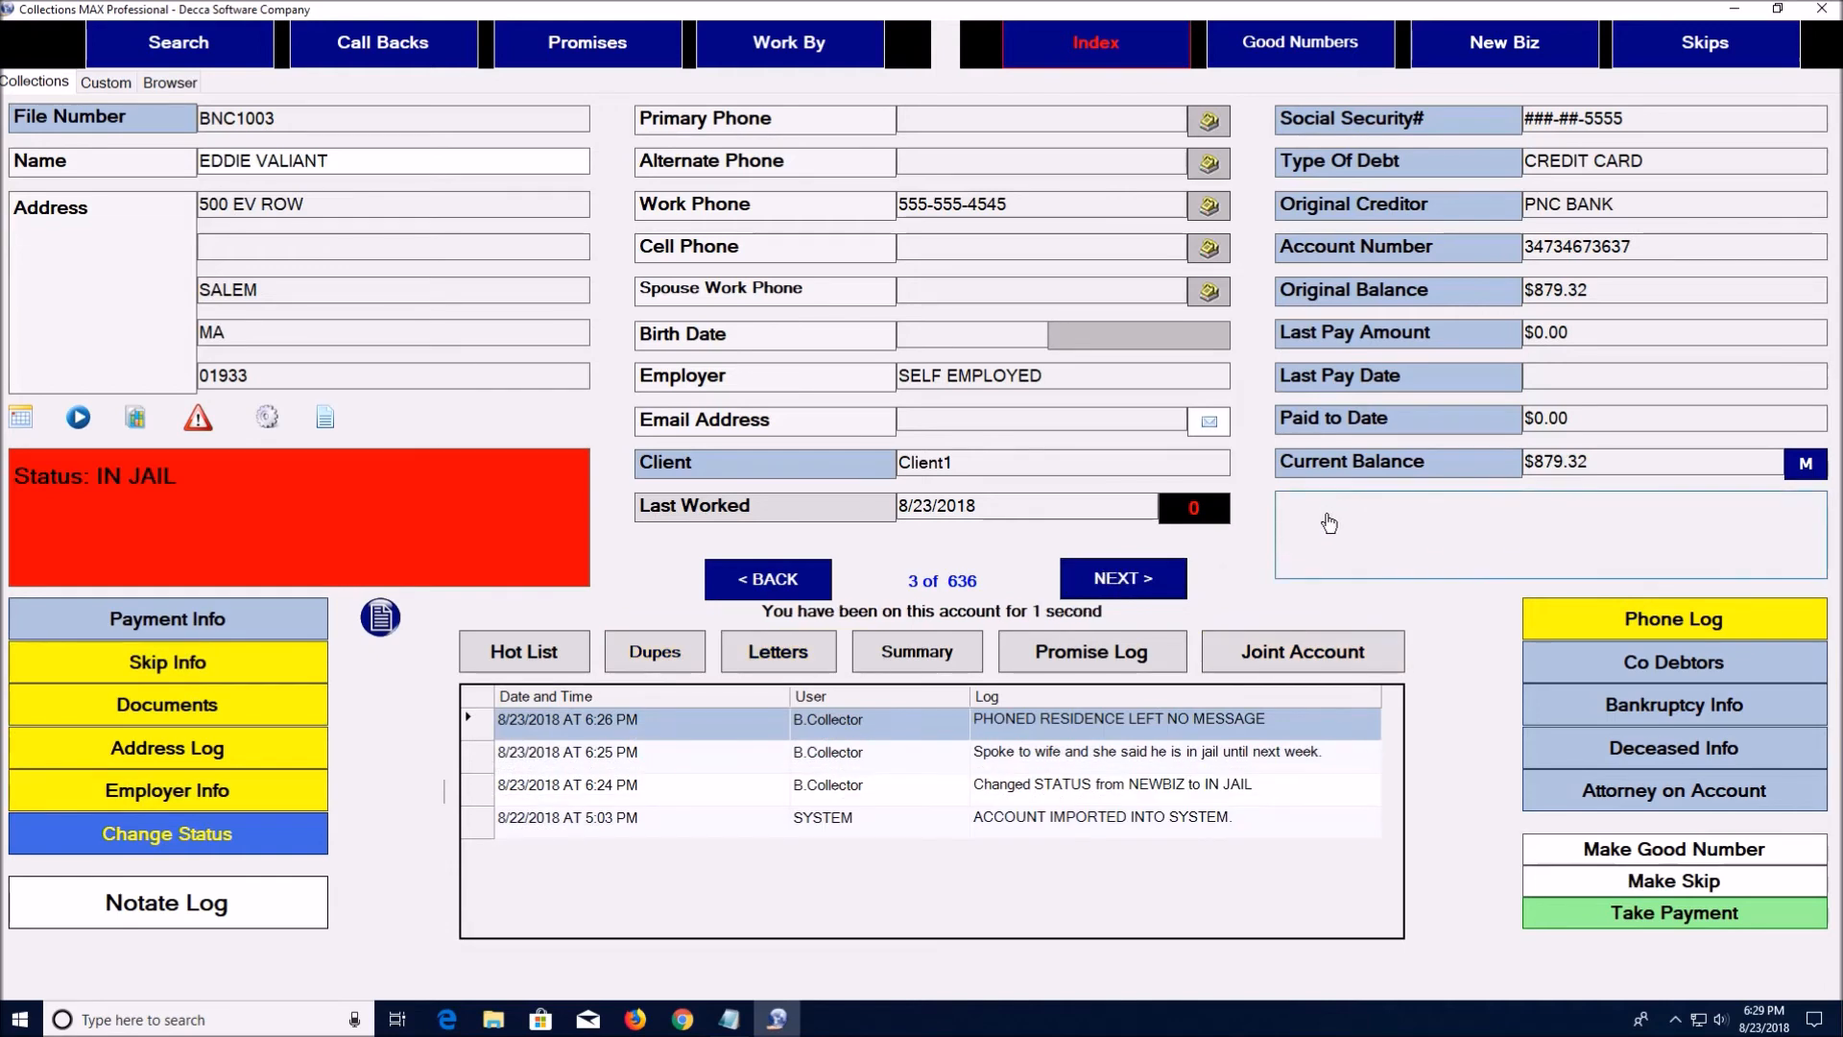
pyautogui.click(780, 581)
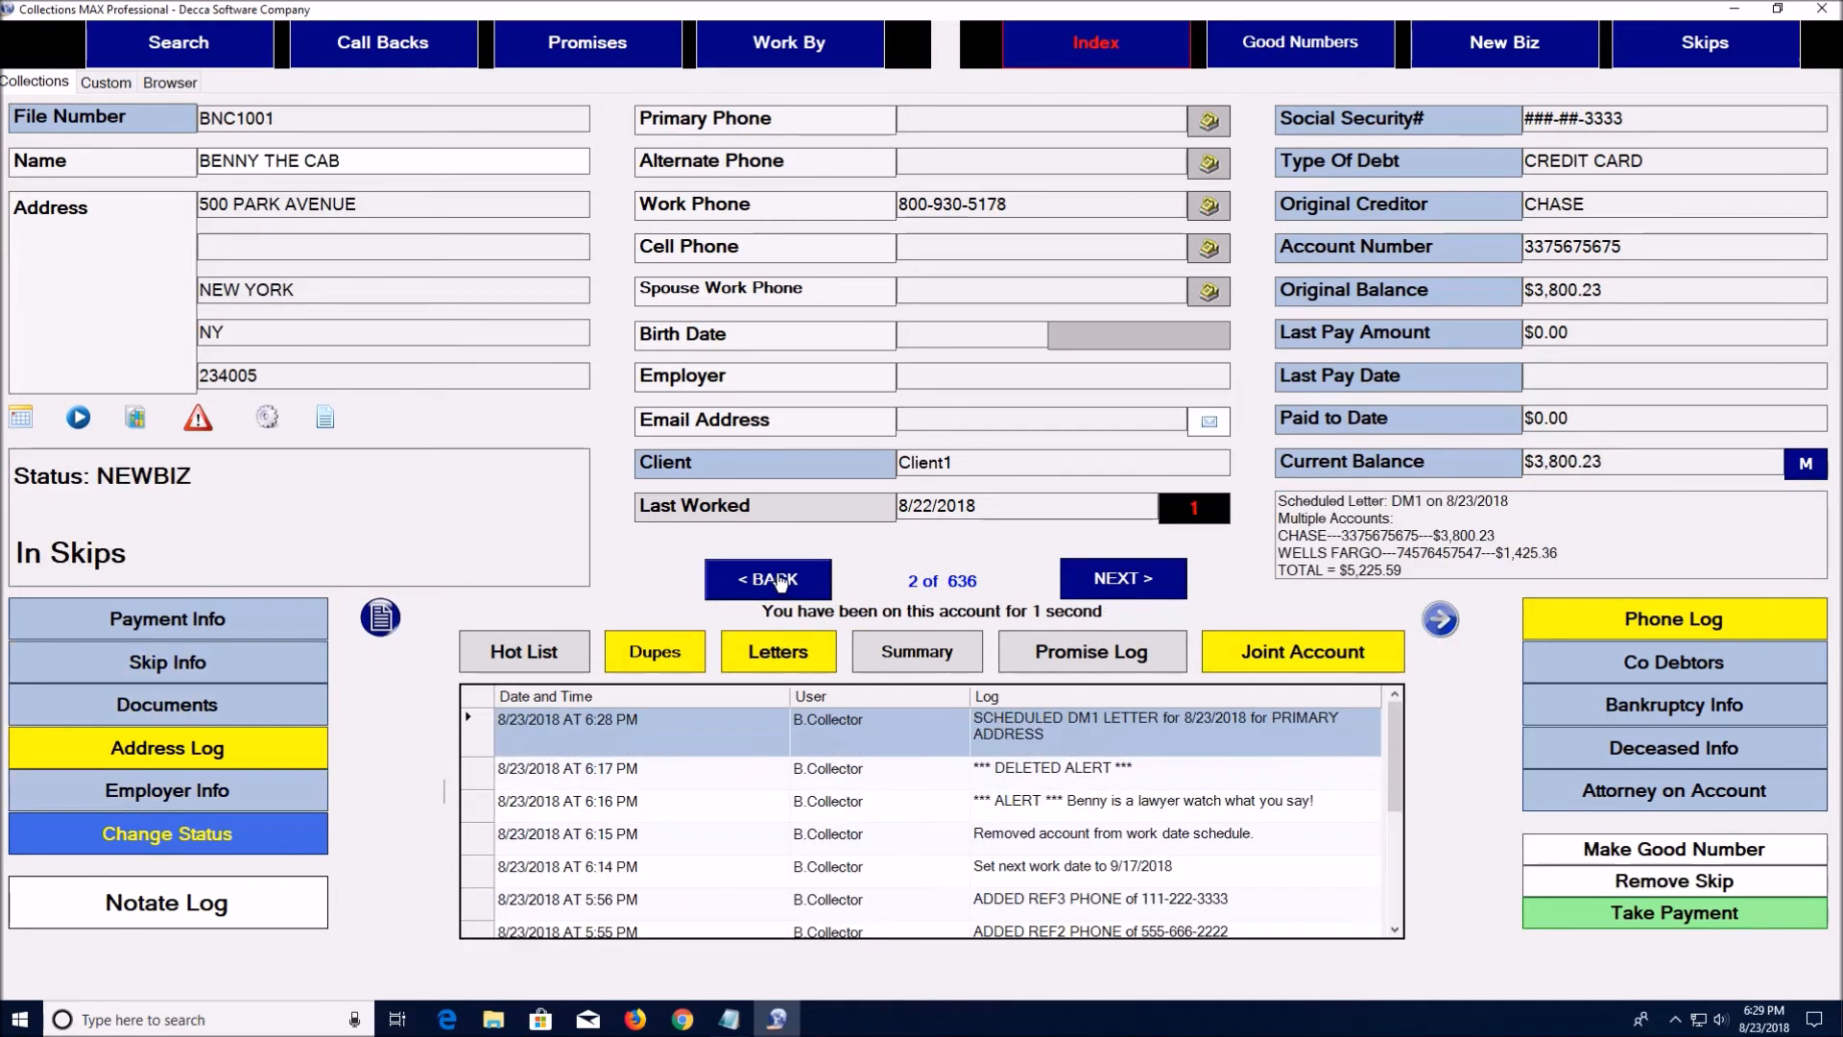
# Add a SETTLEMENT letter for $2,500.00 due 9/13/2018
pyautogui.click(745, 655)
pyautogui.click(1552, 745)
pyautogui.click(695, 365)
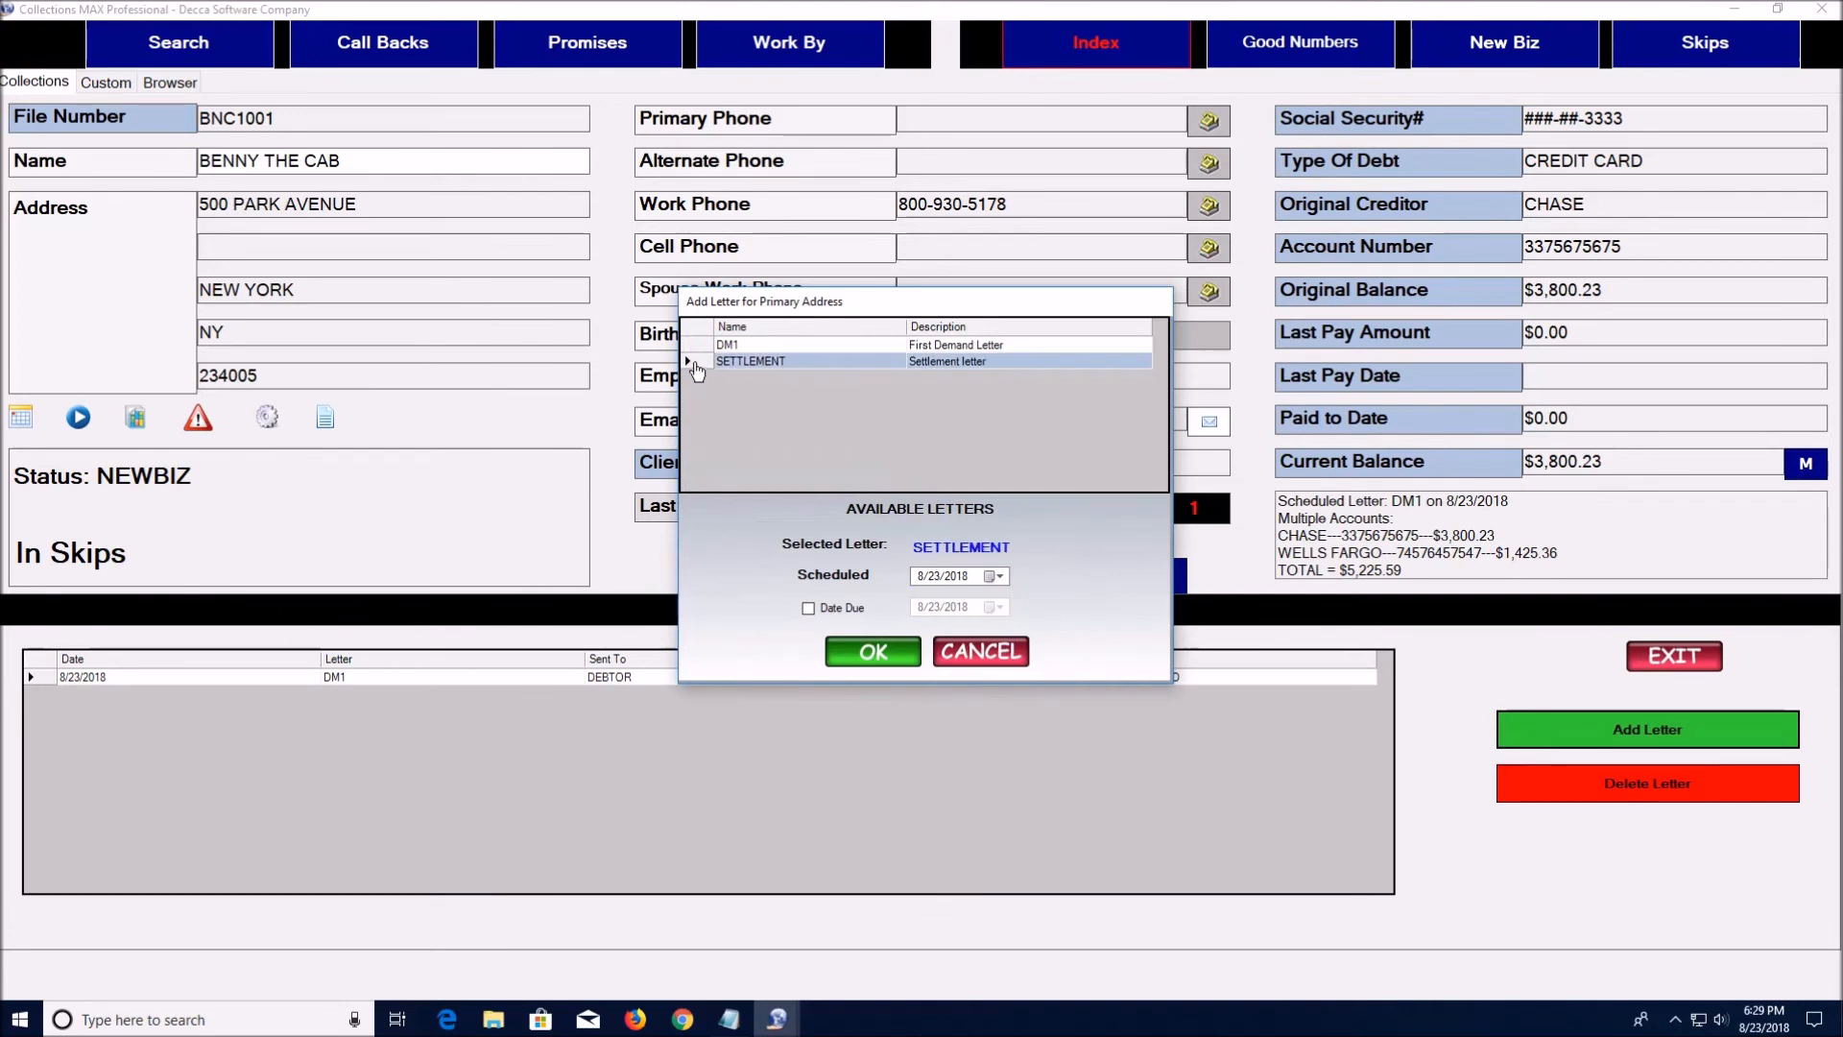
pyautogui.click(884, 654)
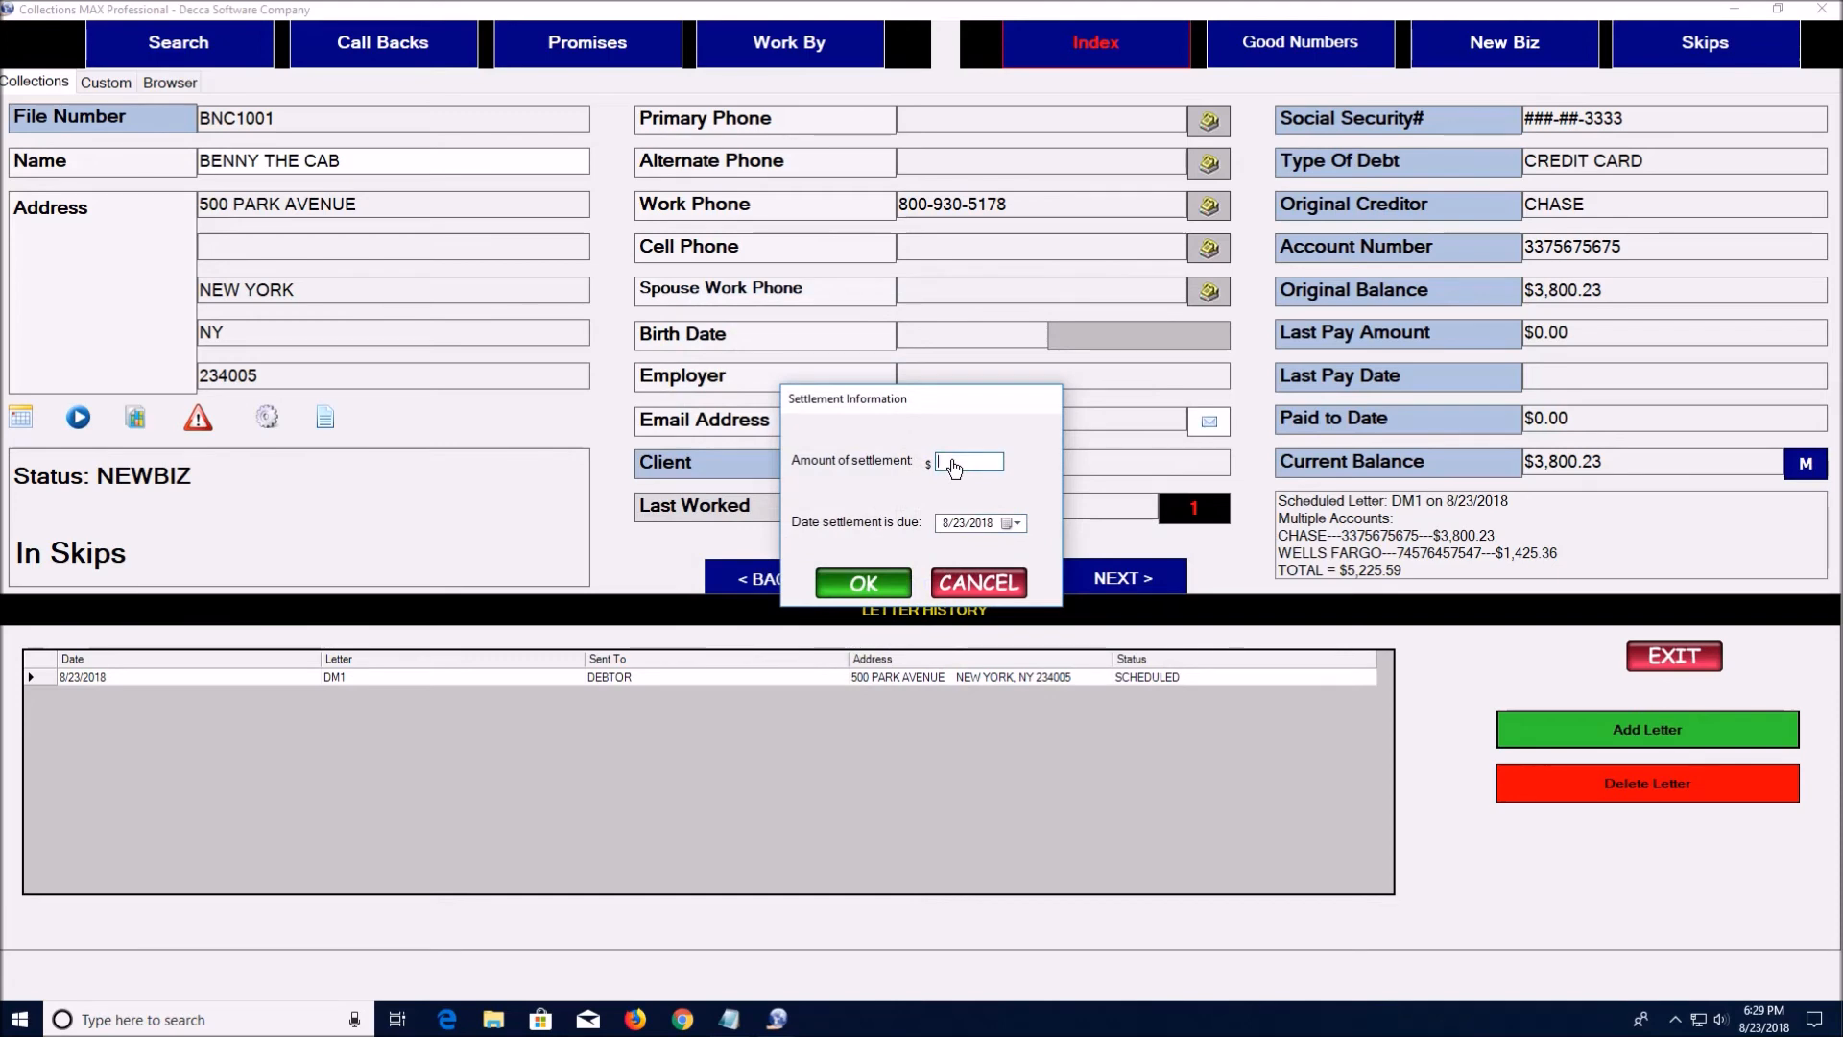
pyautogui.write('2500.0')
pyautogui.click(1011, 523)
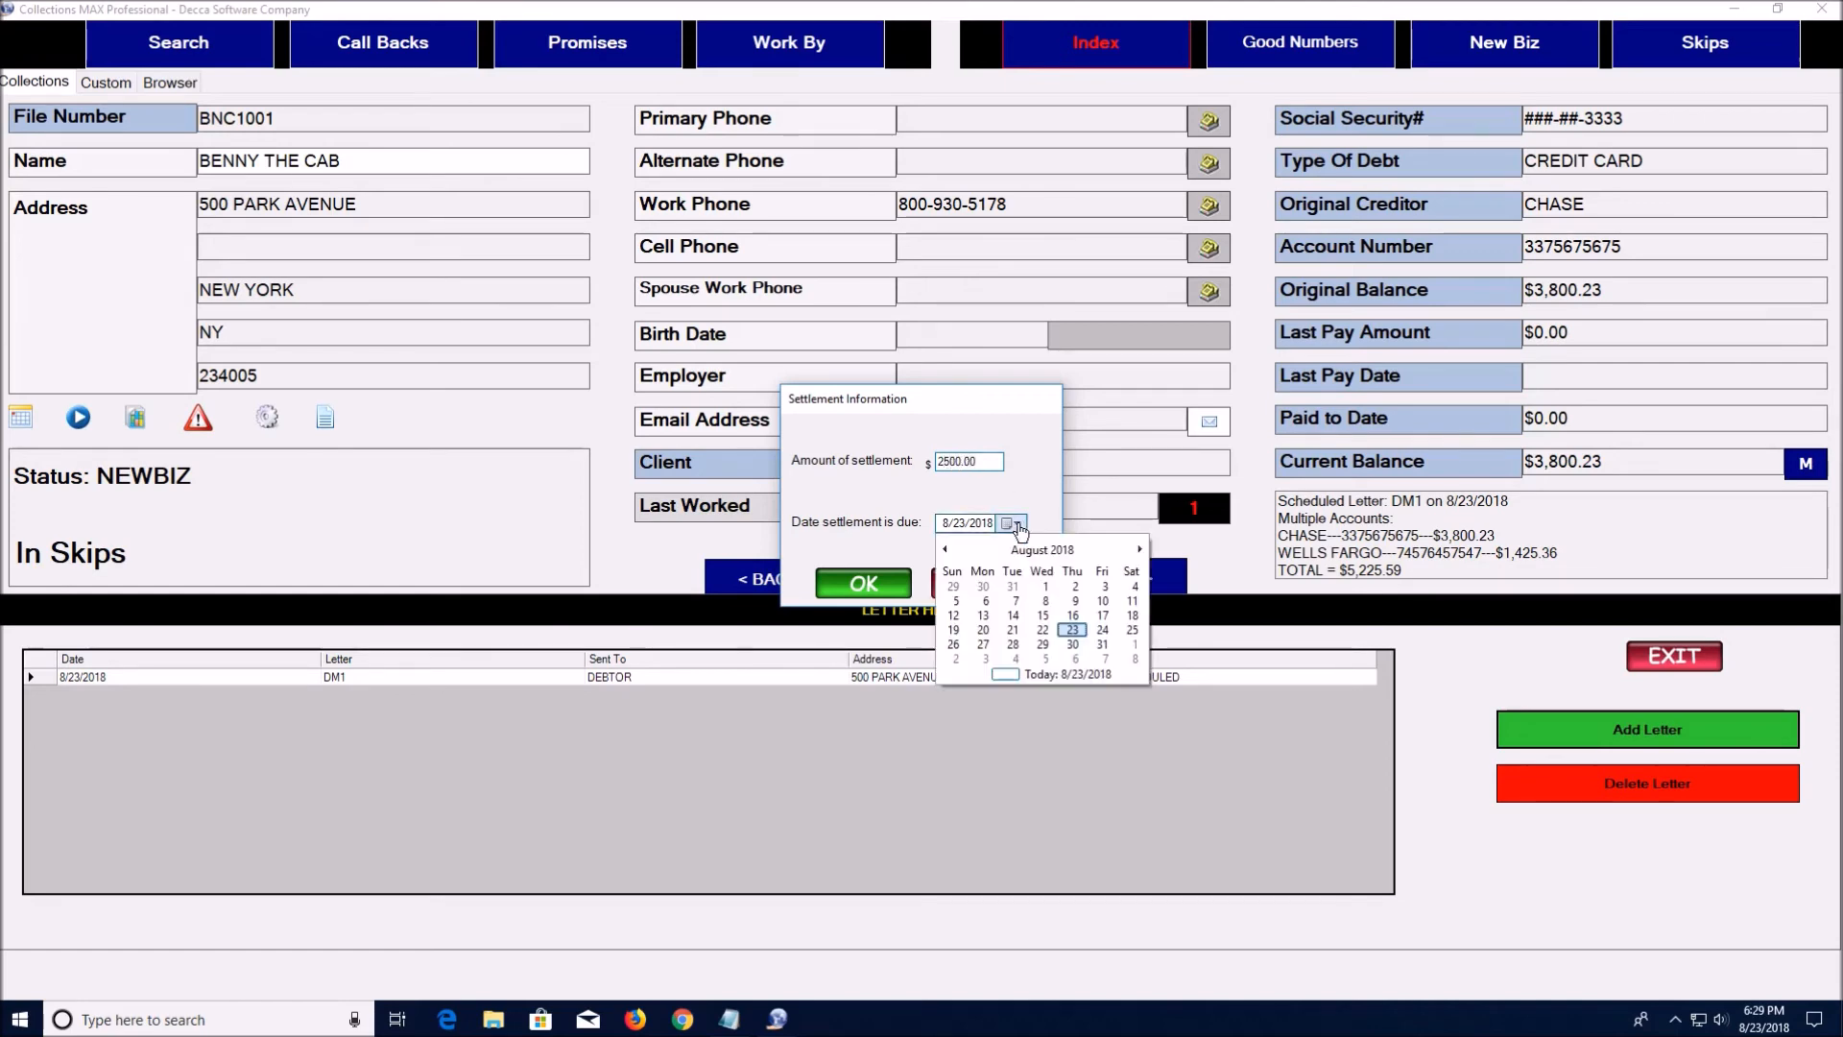
pyautogui.click(1139, 549)
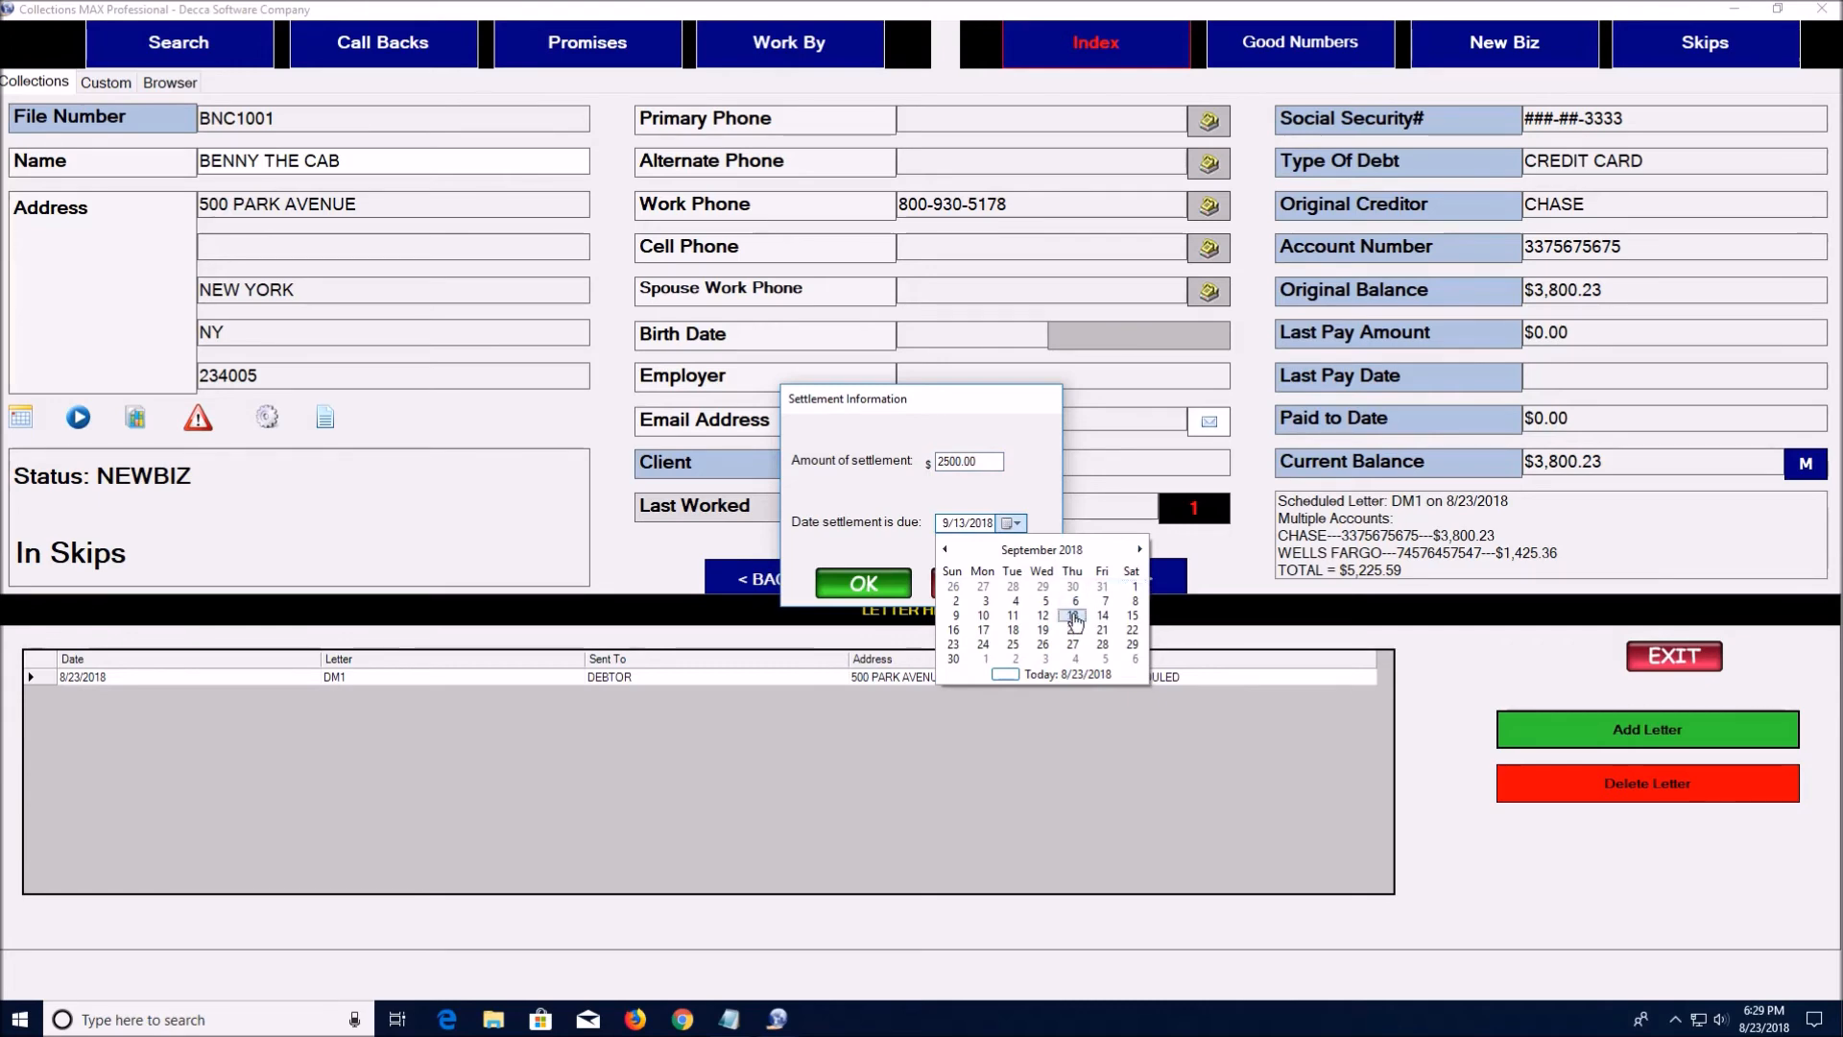
pyautogui.click(1072, 615)
pyautogui.click(863, 586)
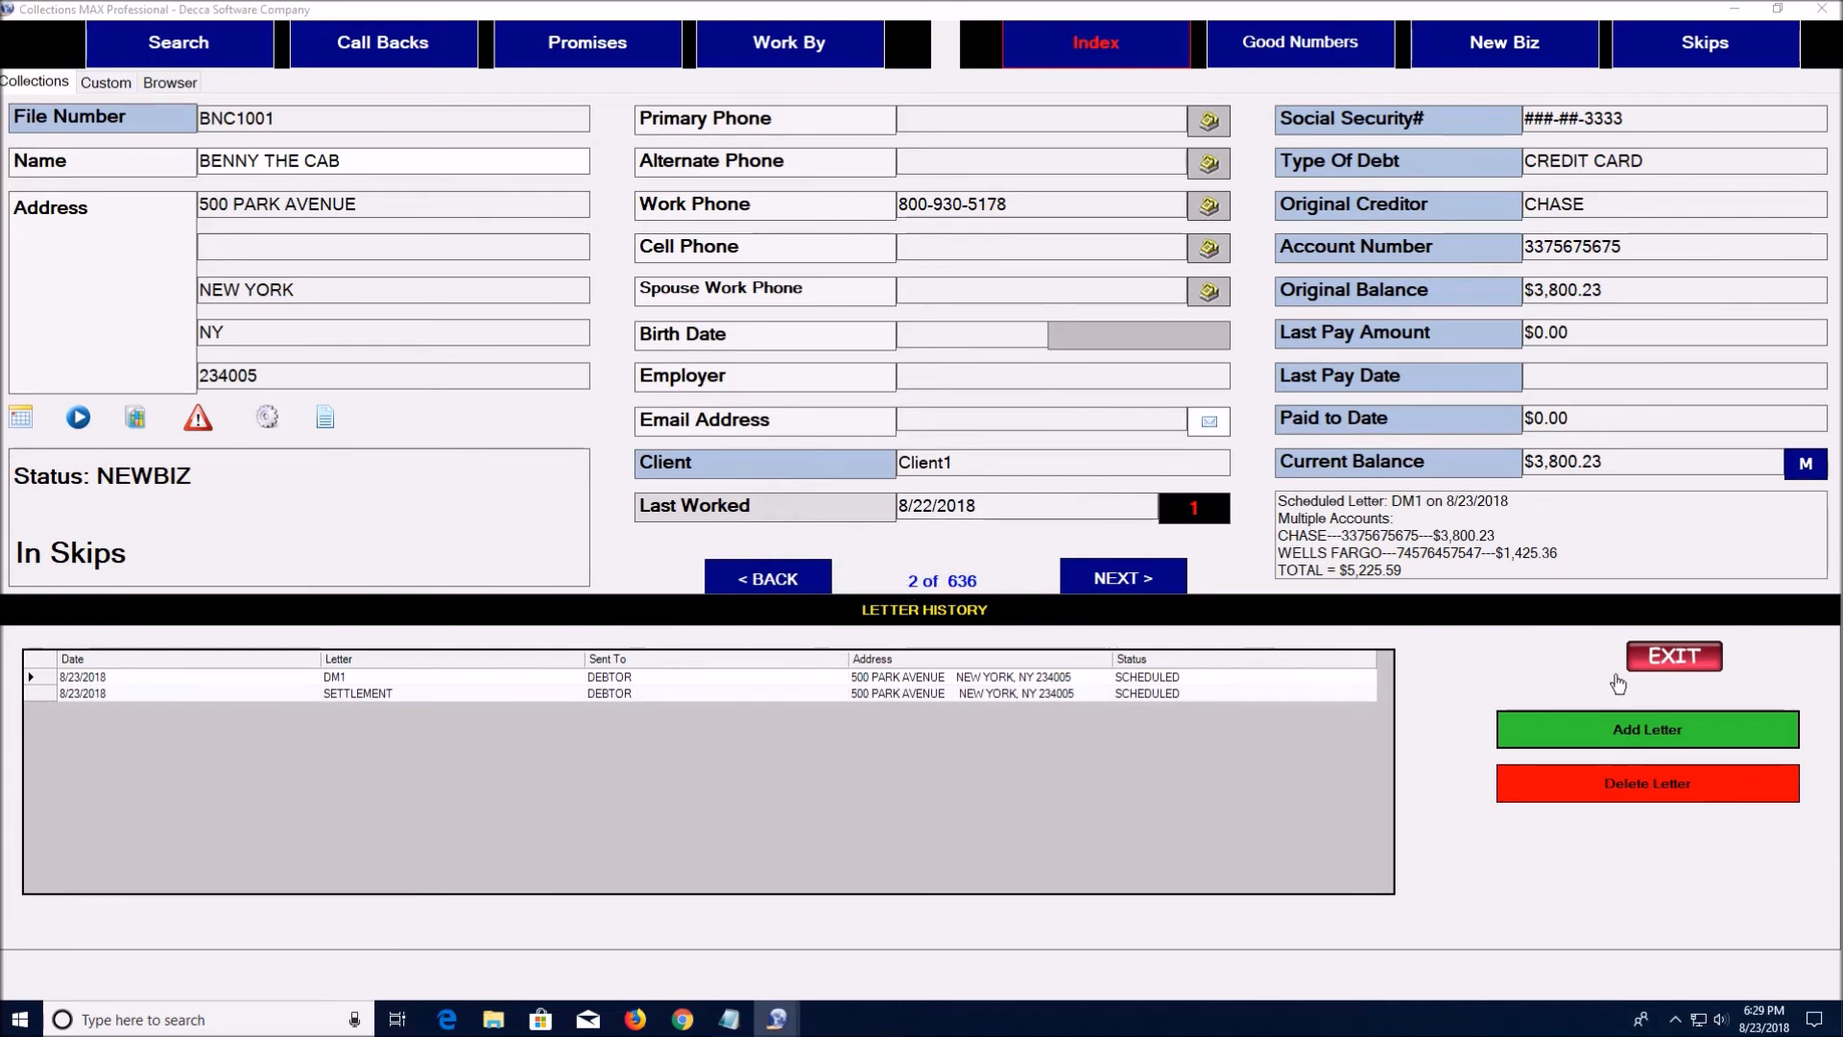
pyautogui.click(1686, 660)
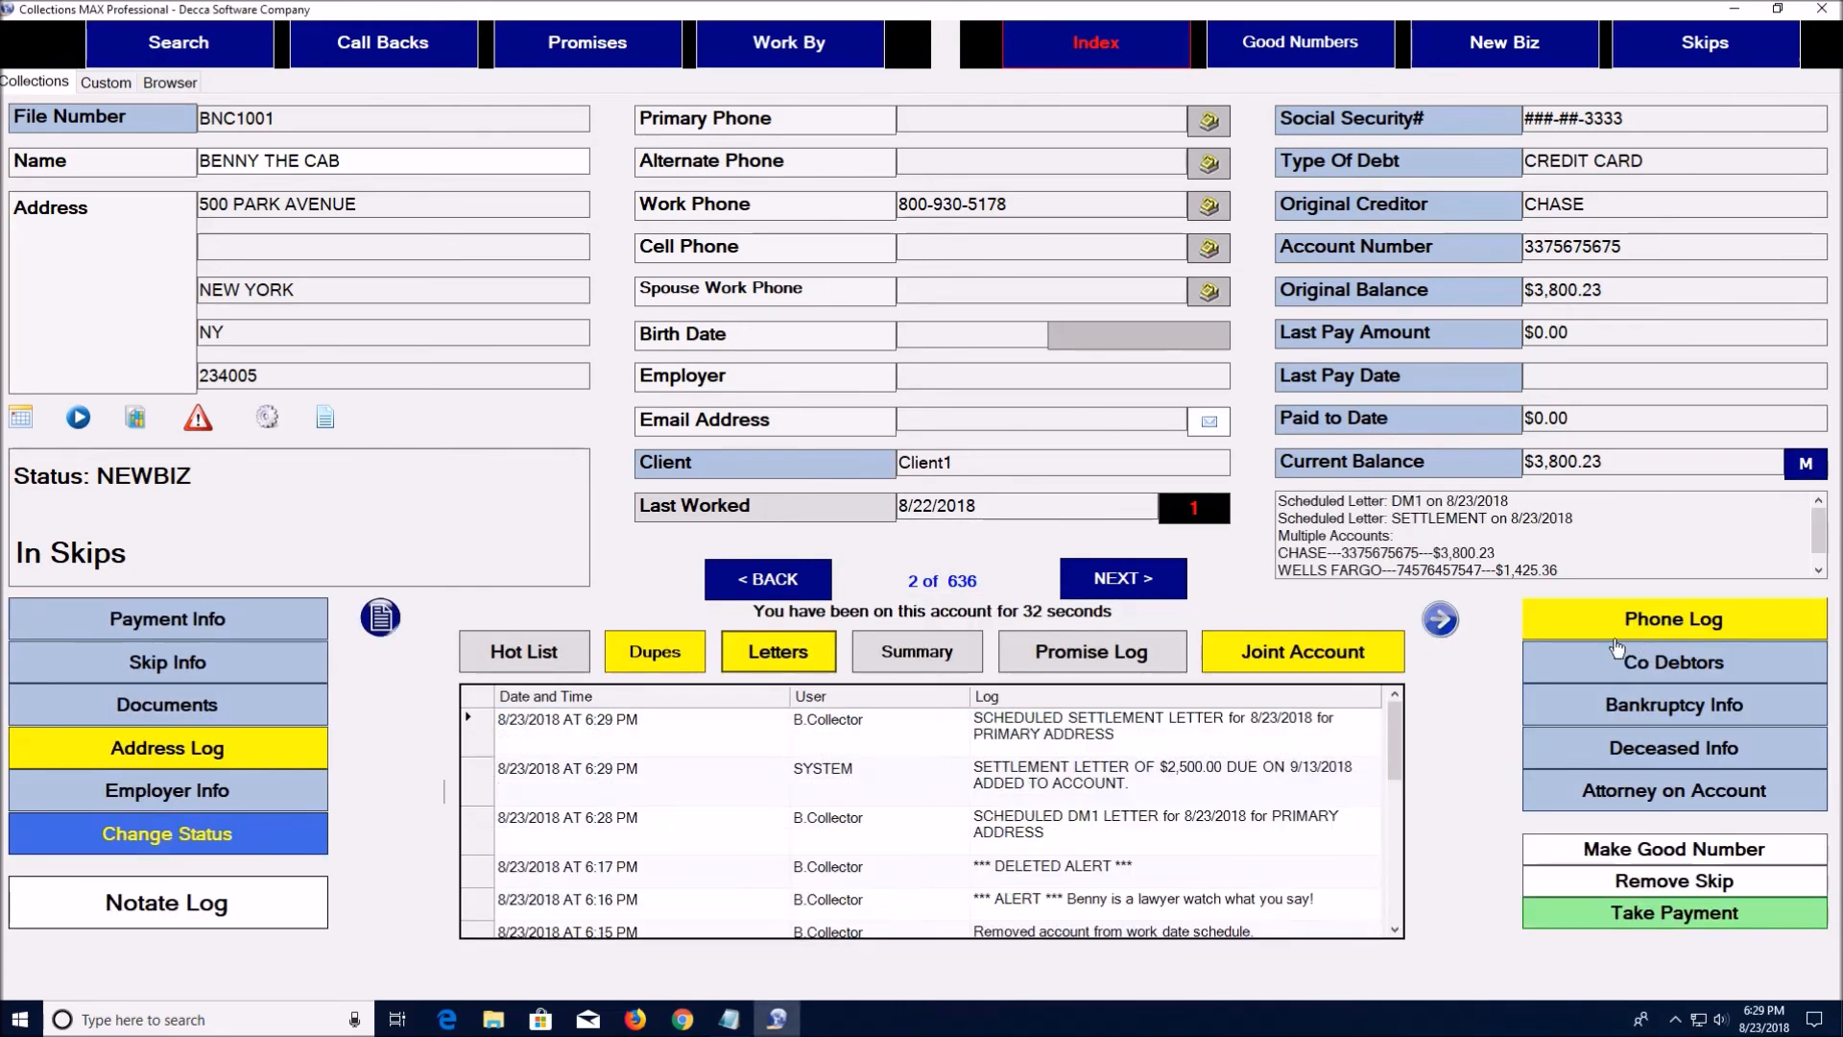
pyautogui.click(907, 652)
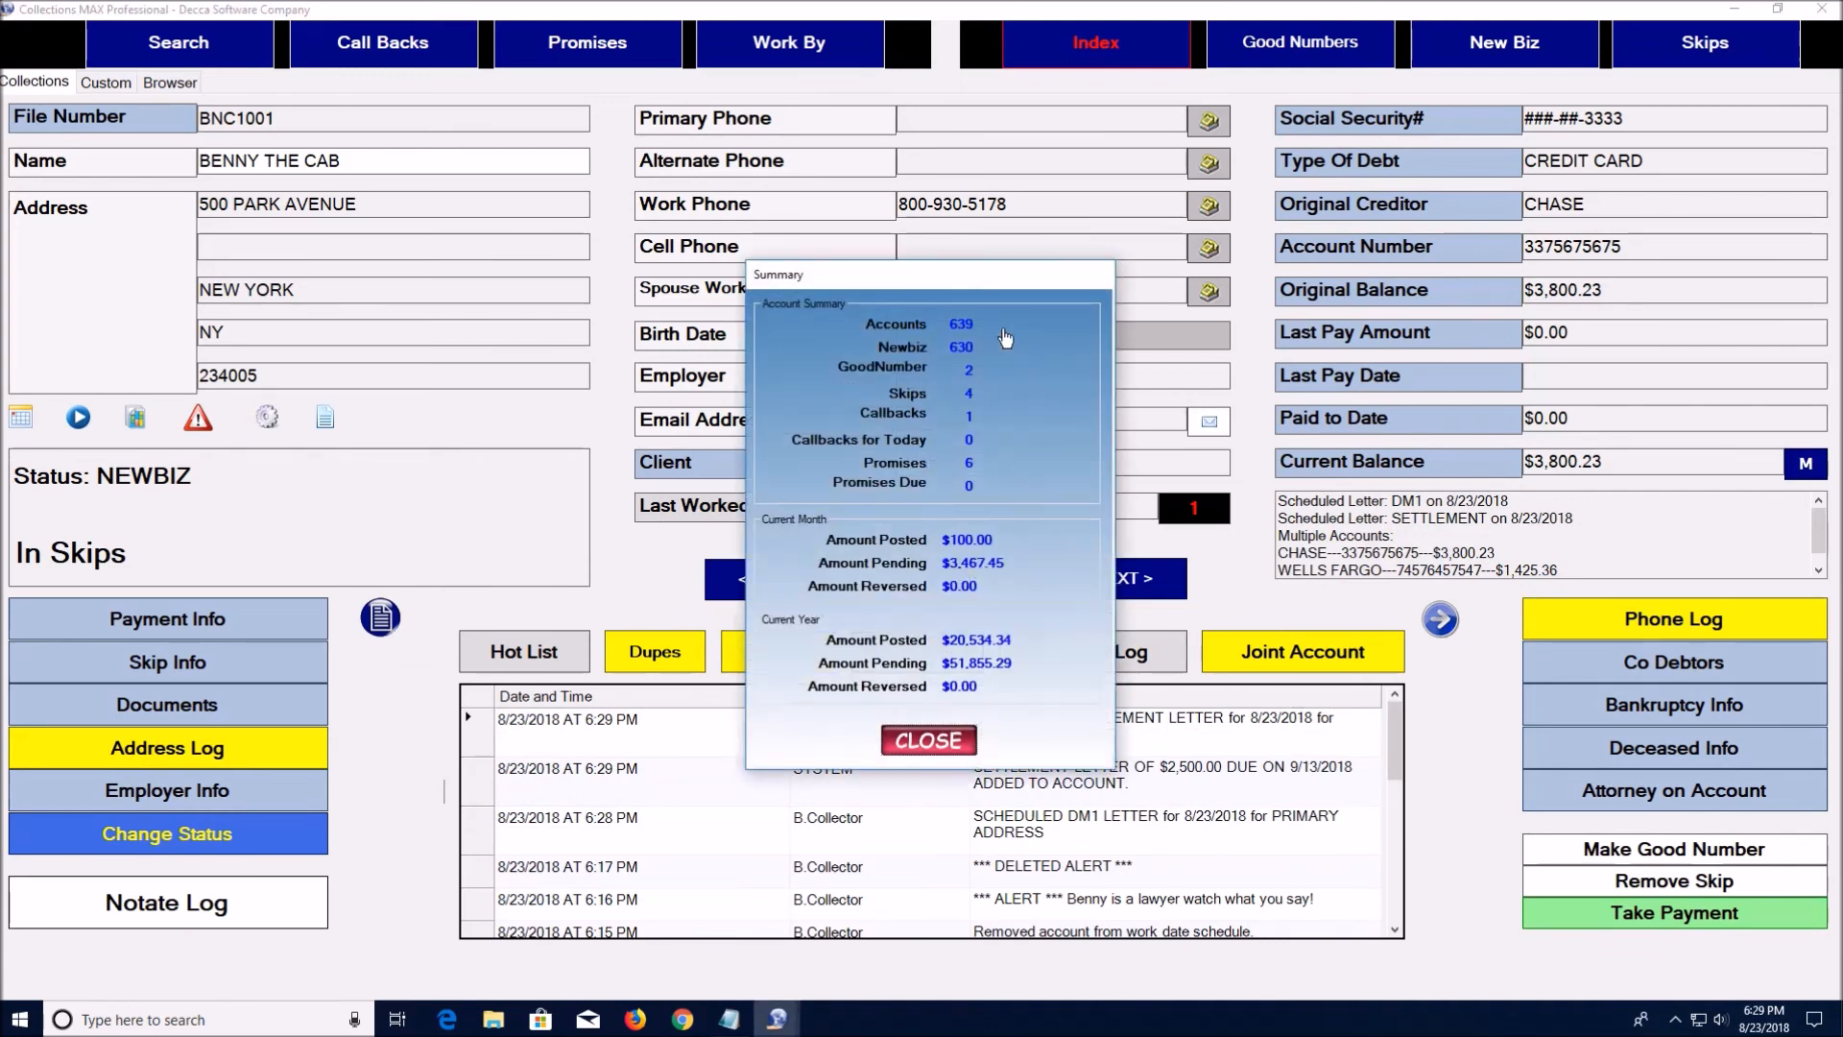
pyautogui.moveTo(993, 279); pyautogui.dragTo(980, 177)
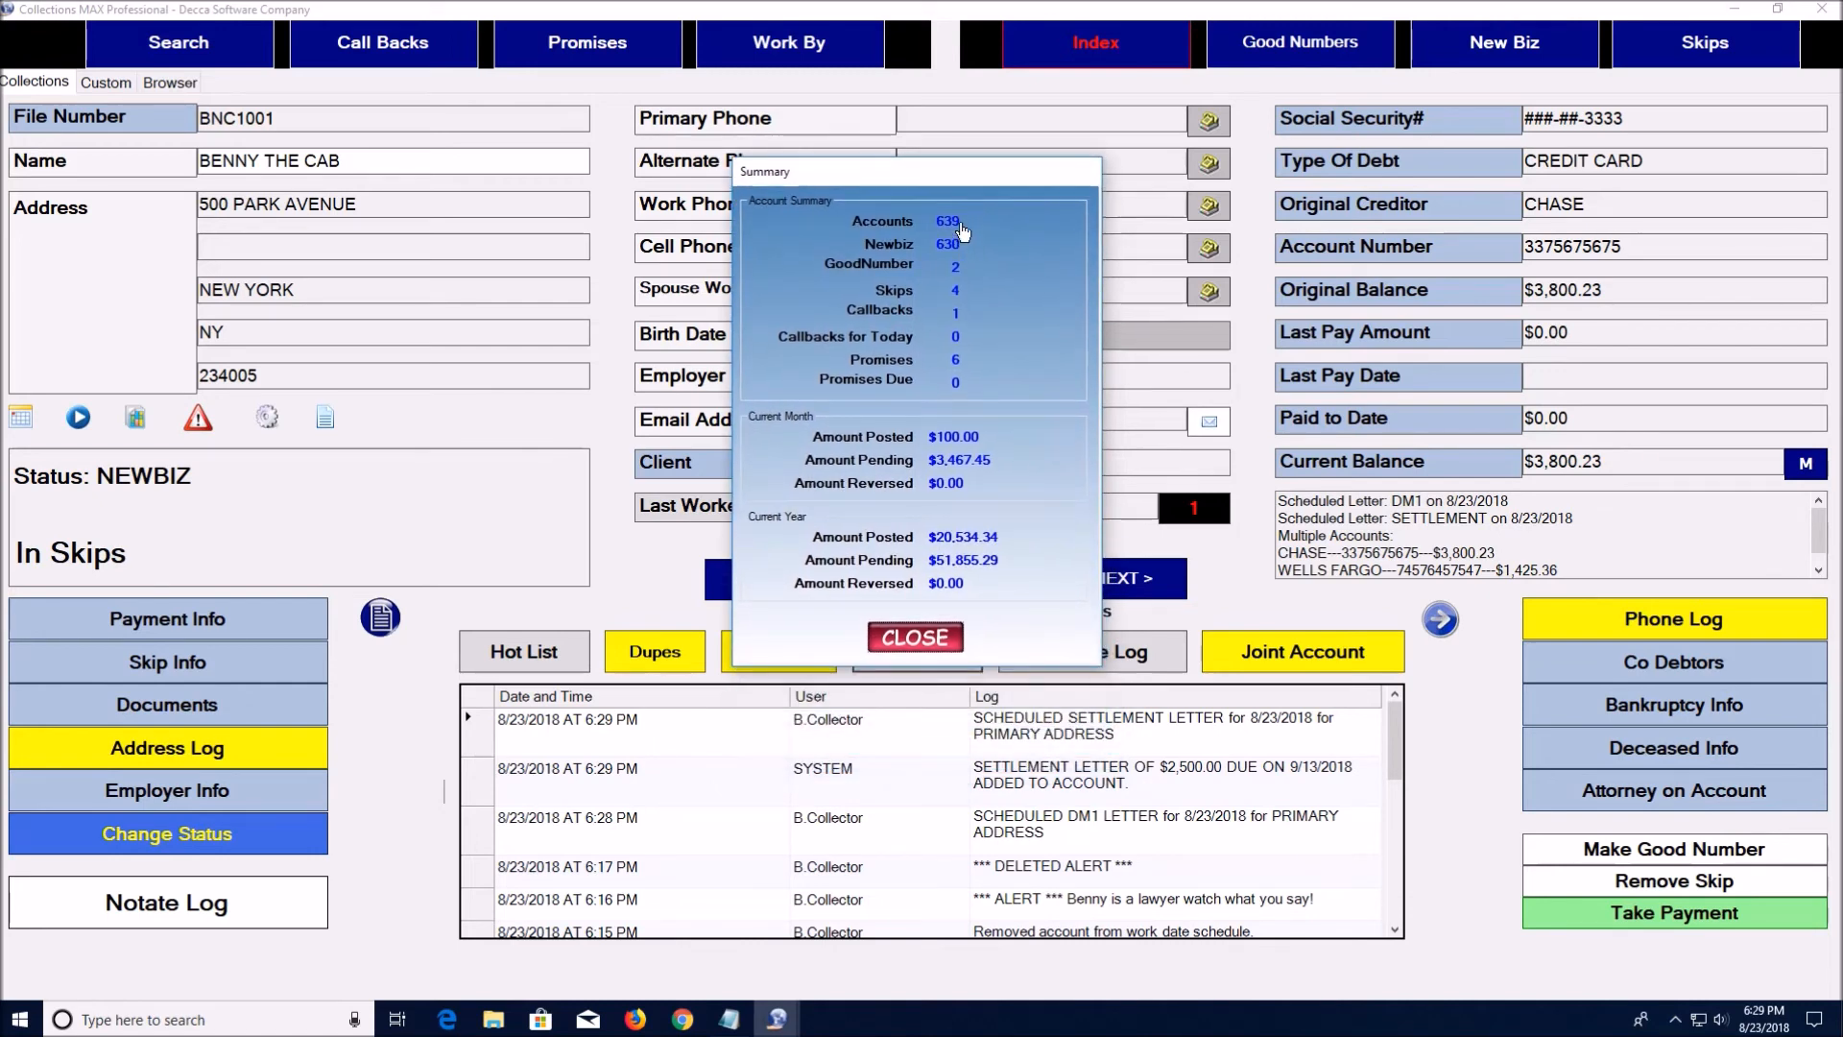
pyautogui.moveTo(945, 183); pyautogui.dragTo(1215, 183)
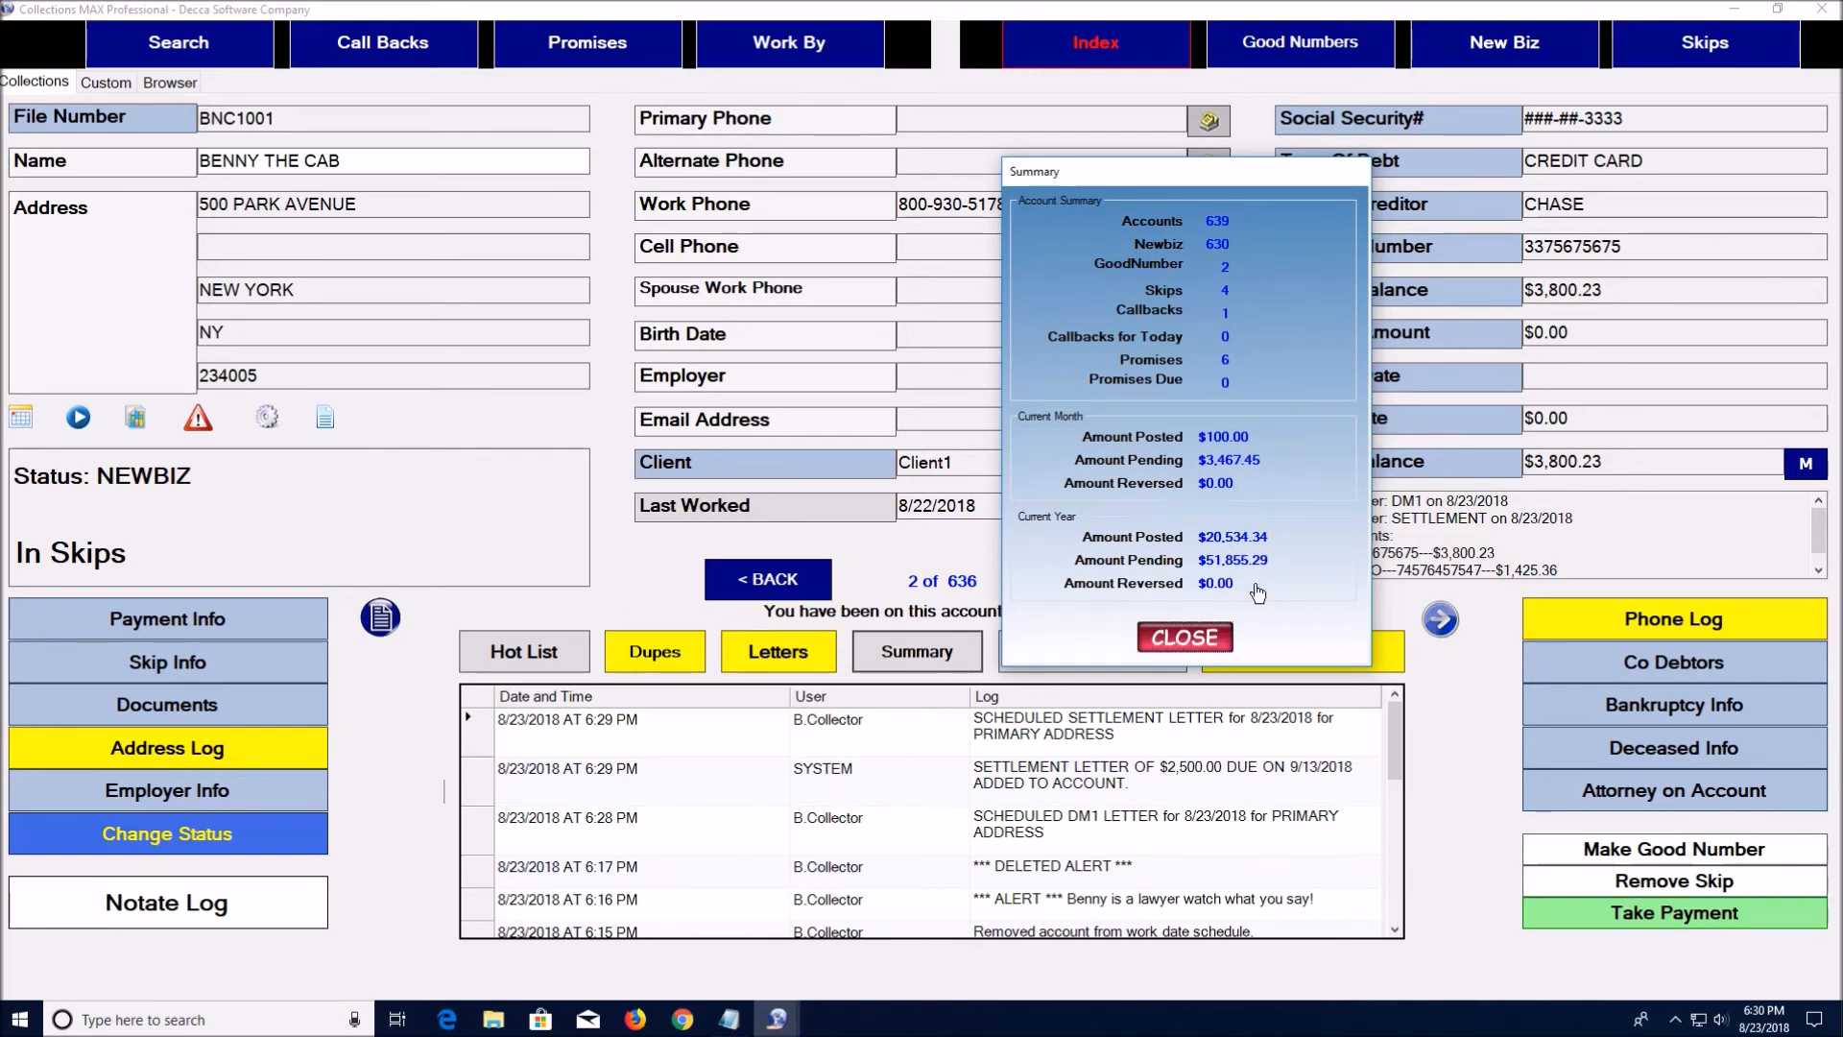
pyautogui.click(1208, 645)
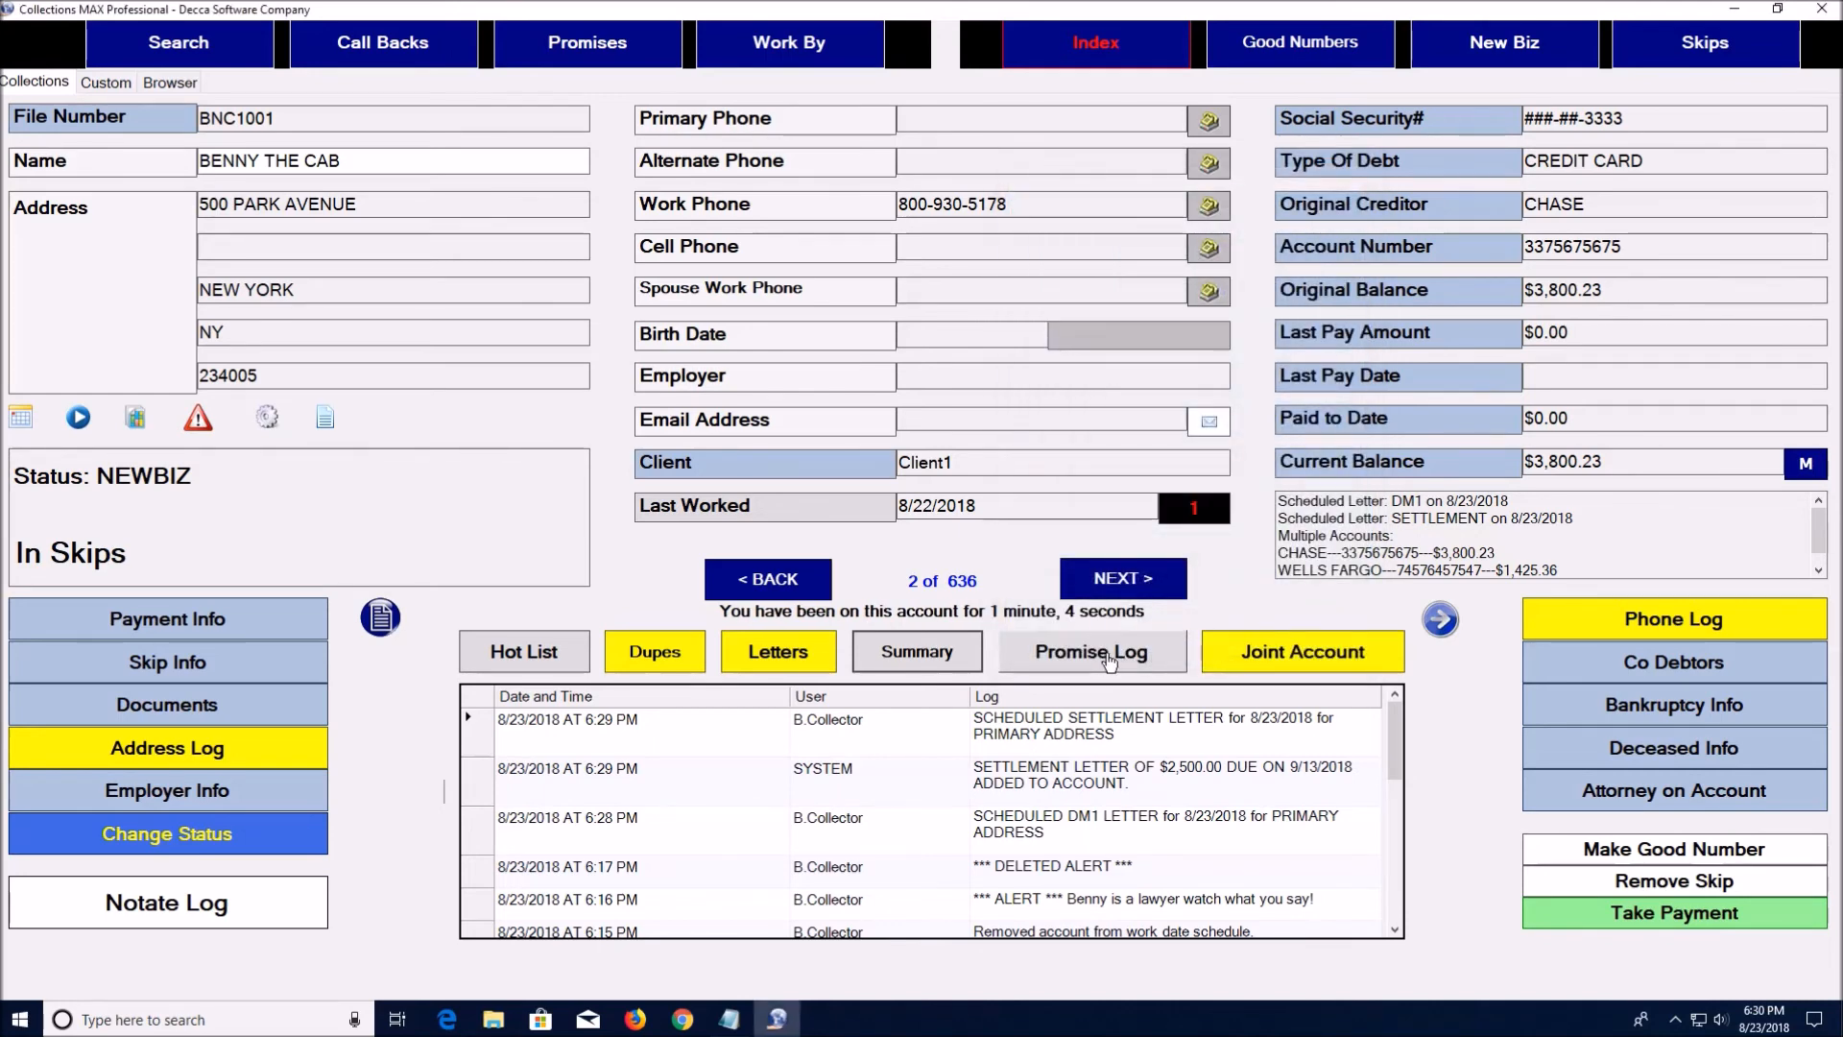
pyautogui.click(1286, 668)
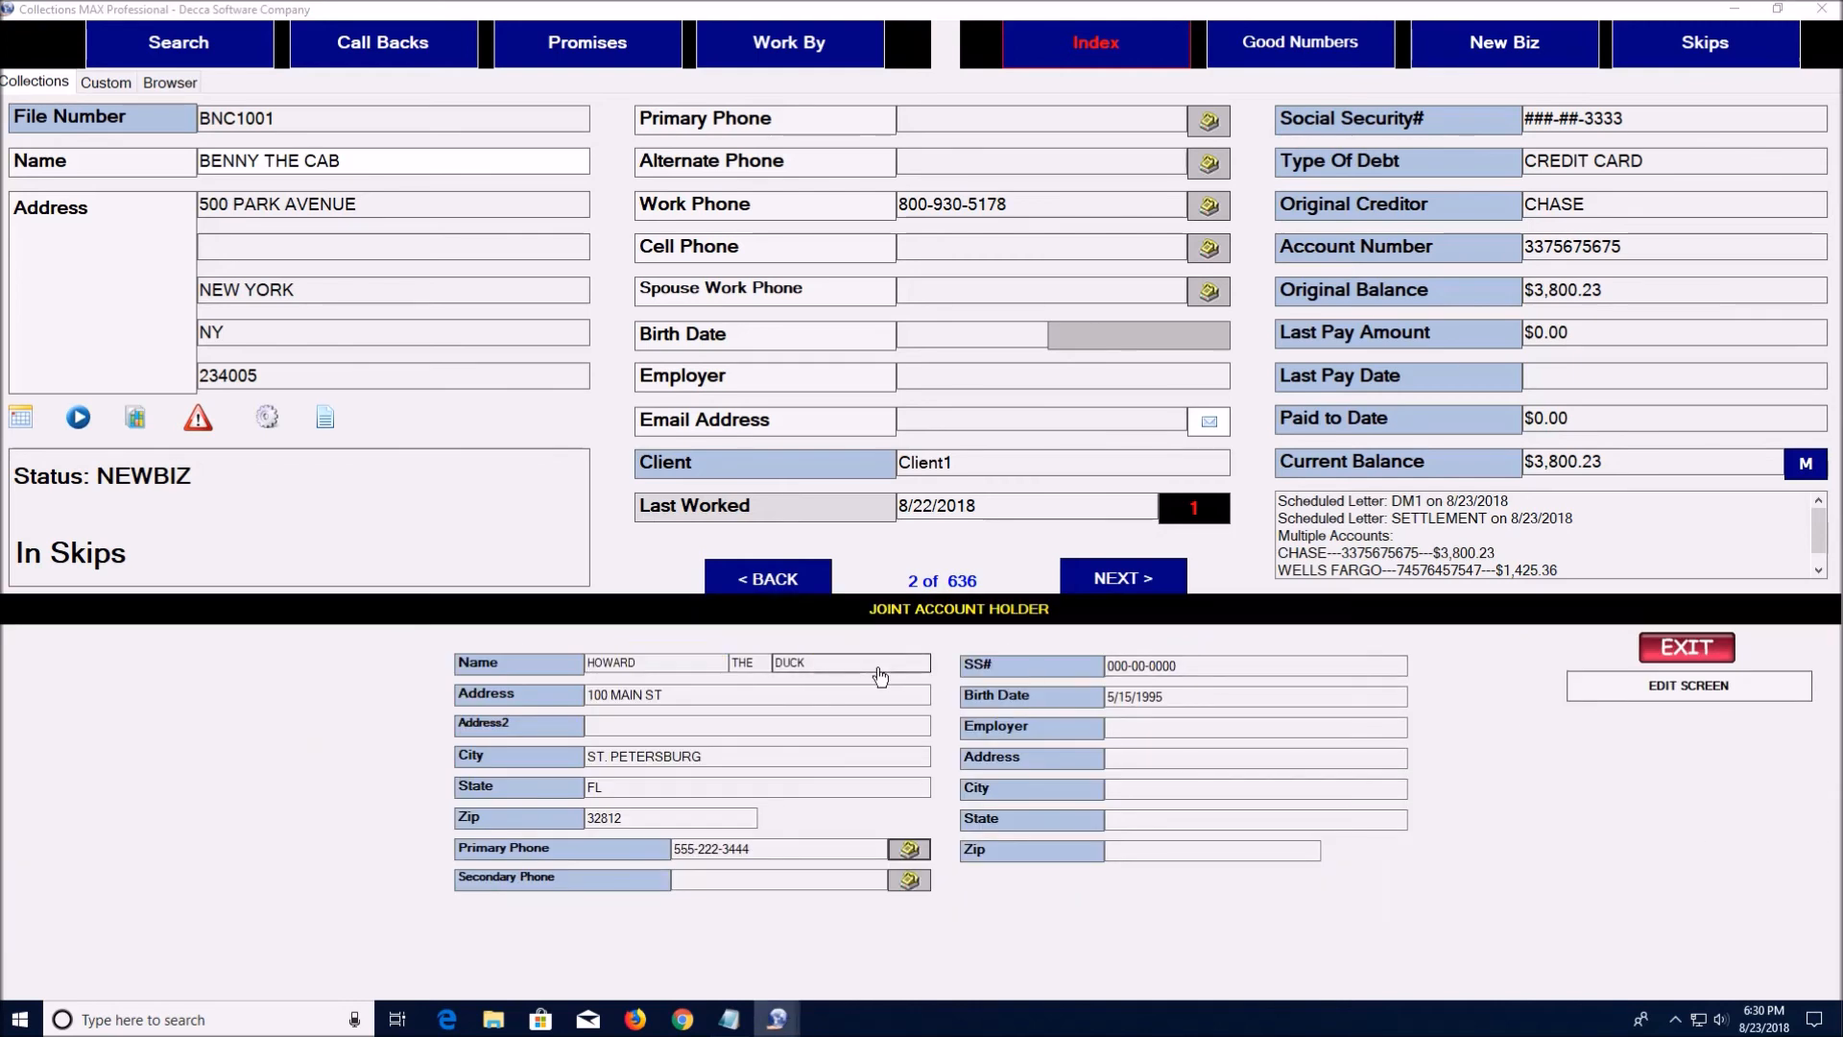
pyautogui.click(1621, 698)
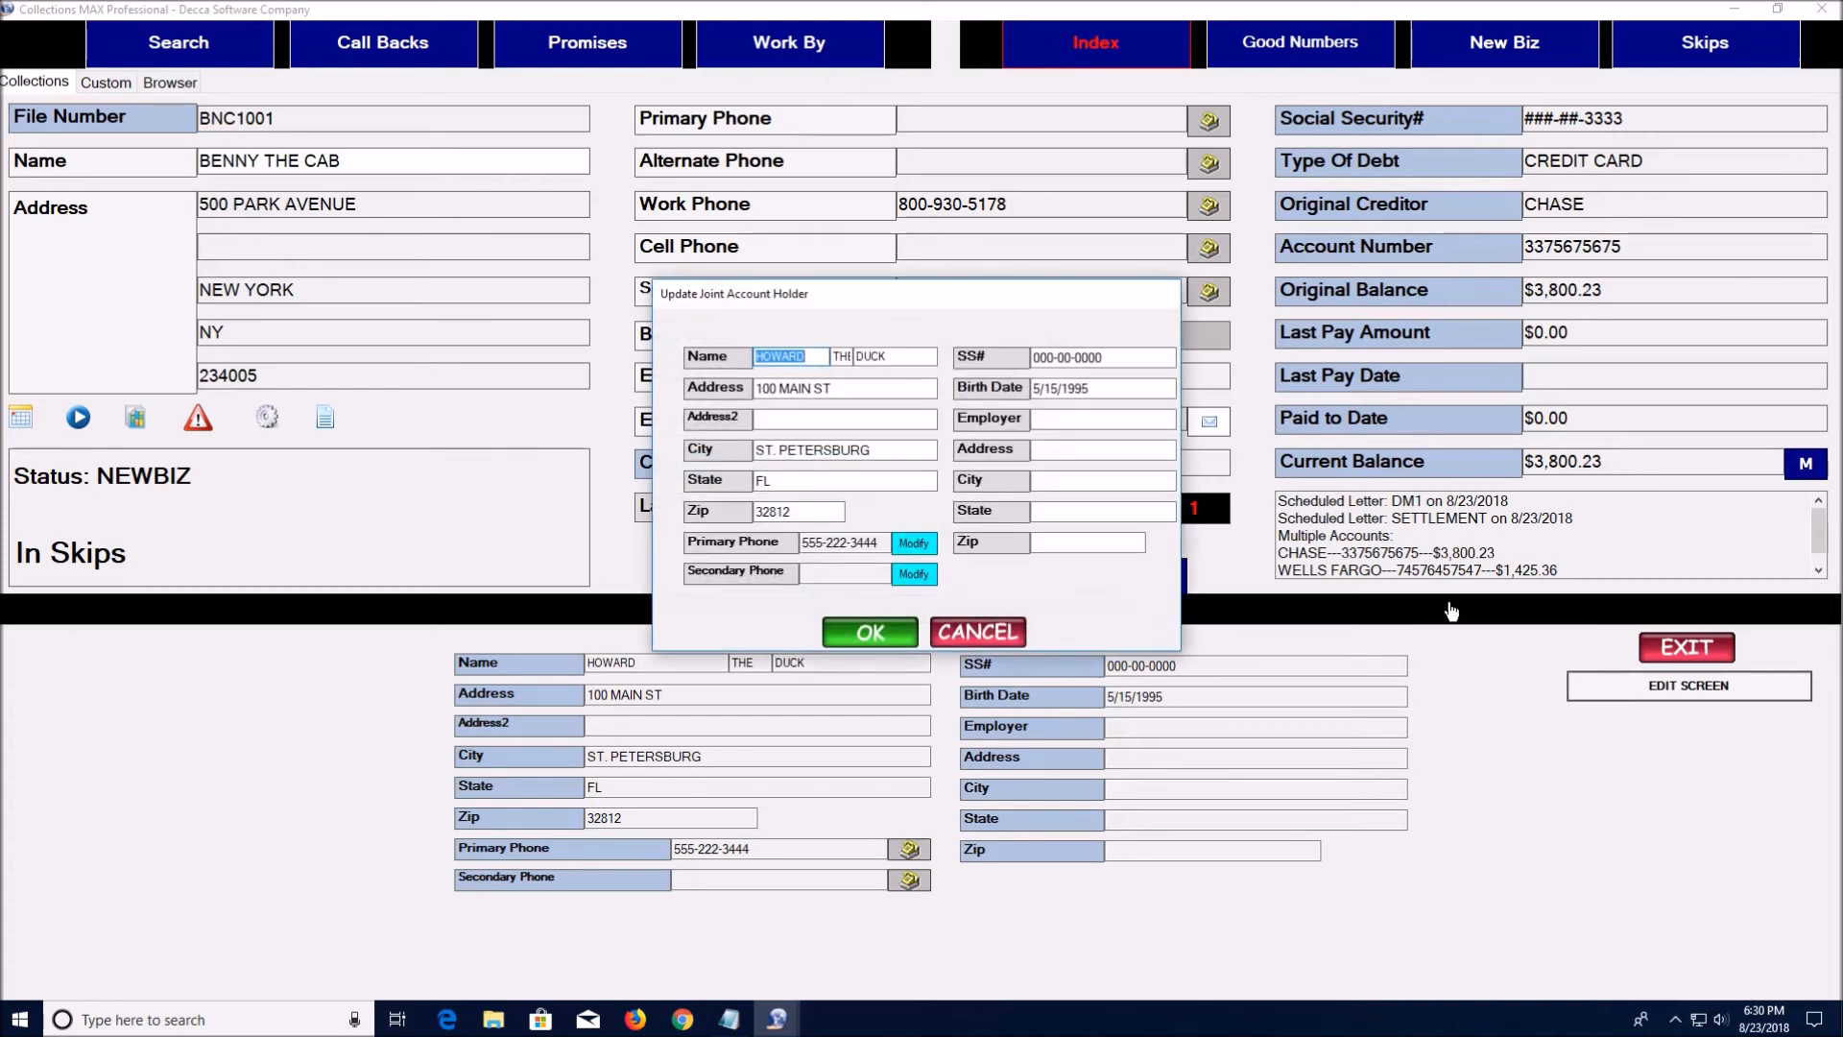
pyautogui.click(1001, 634)
pyautogui.click(1687, 648)
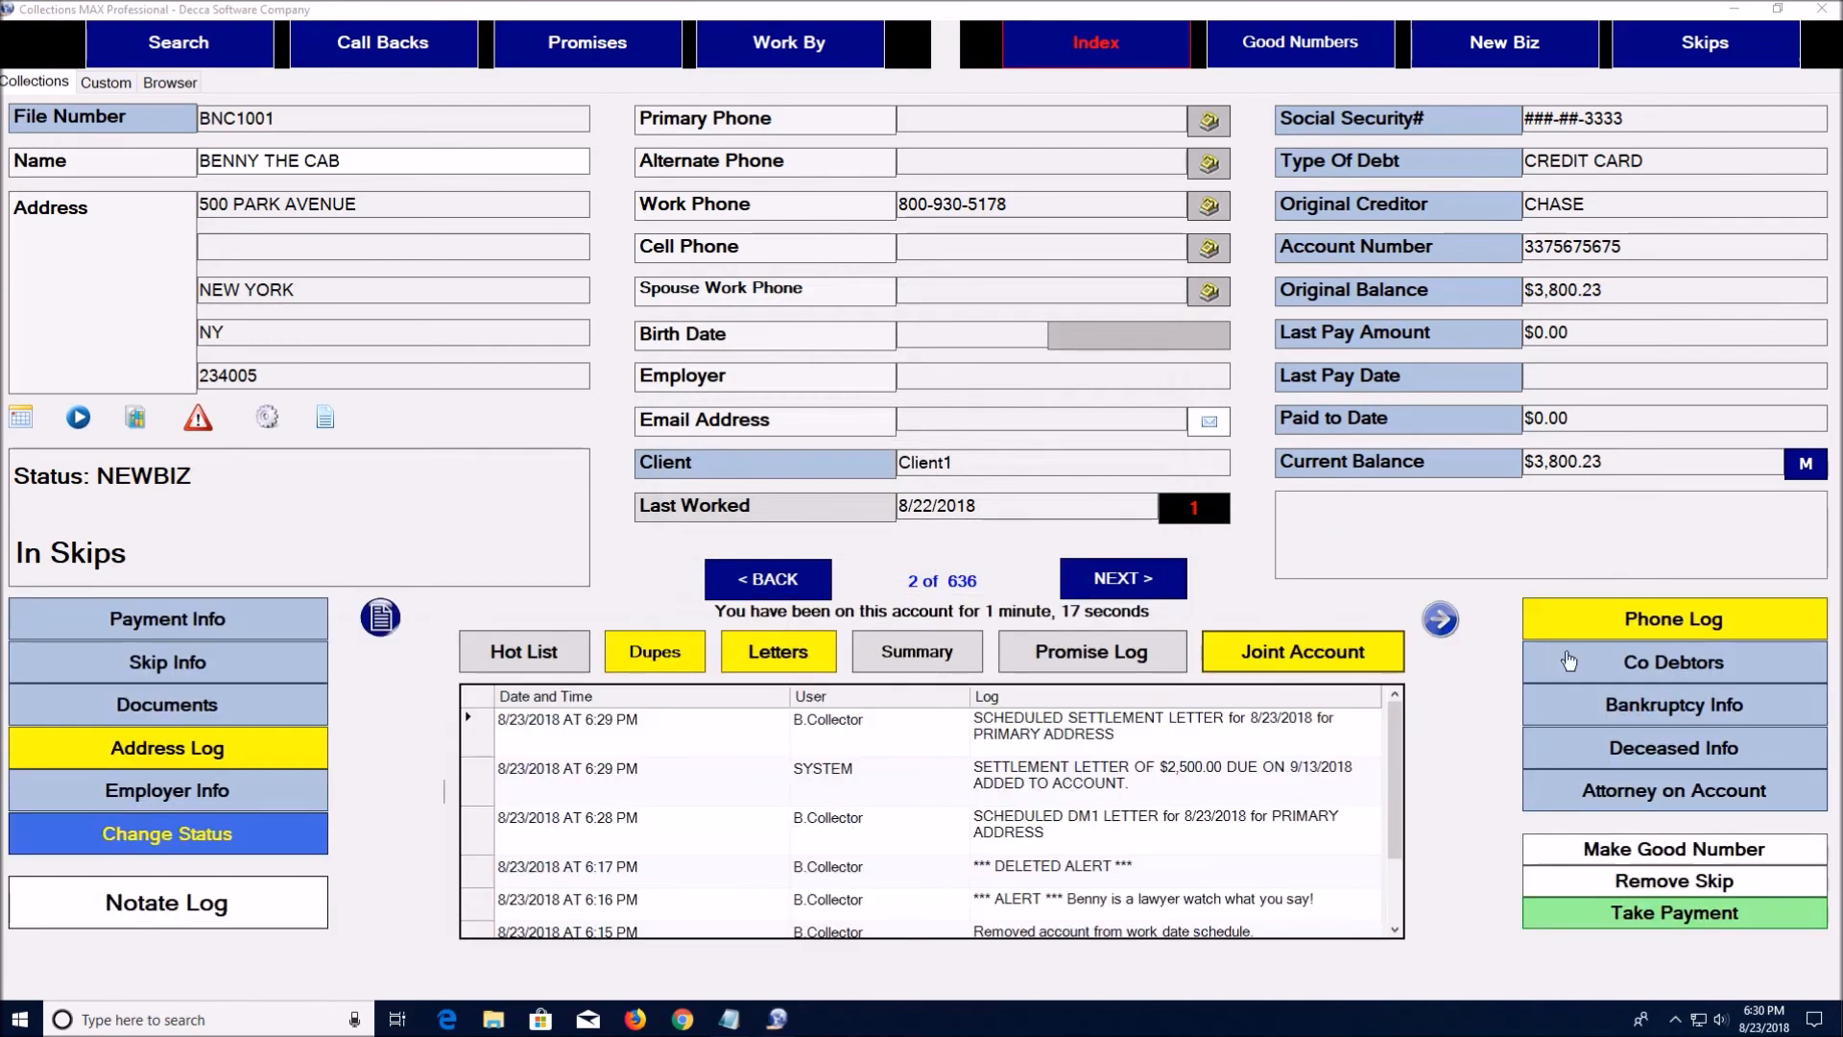
pyautogui.click(1615, 623)
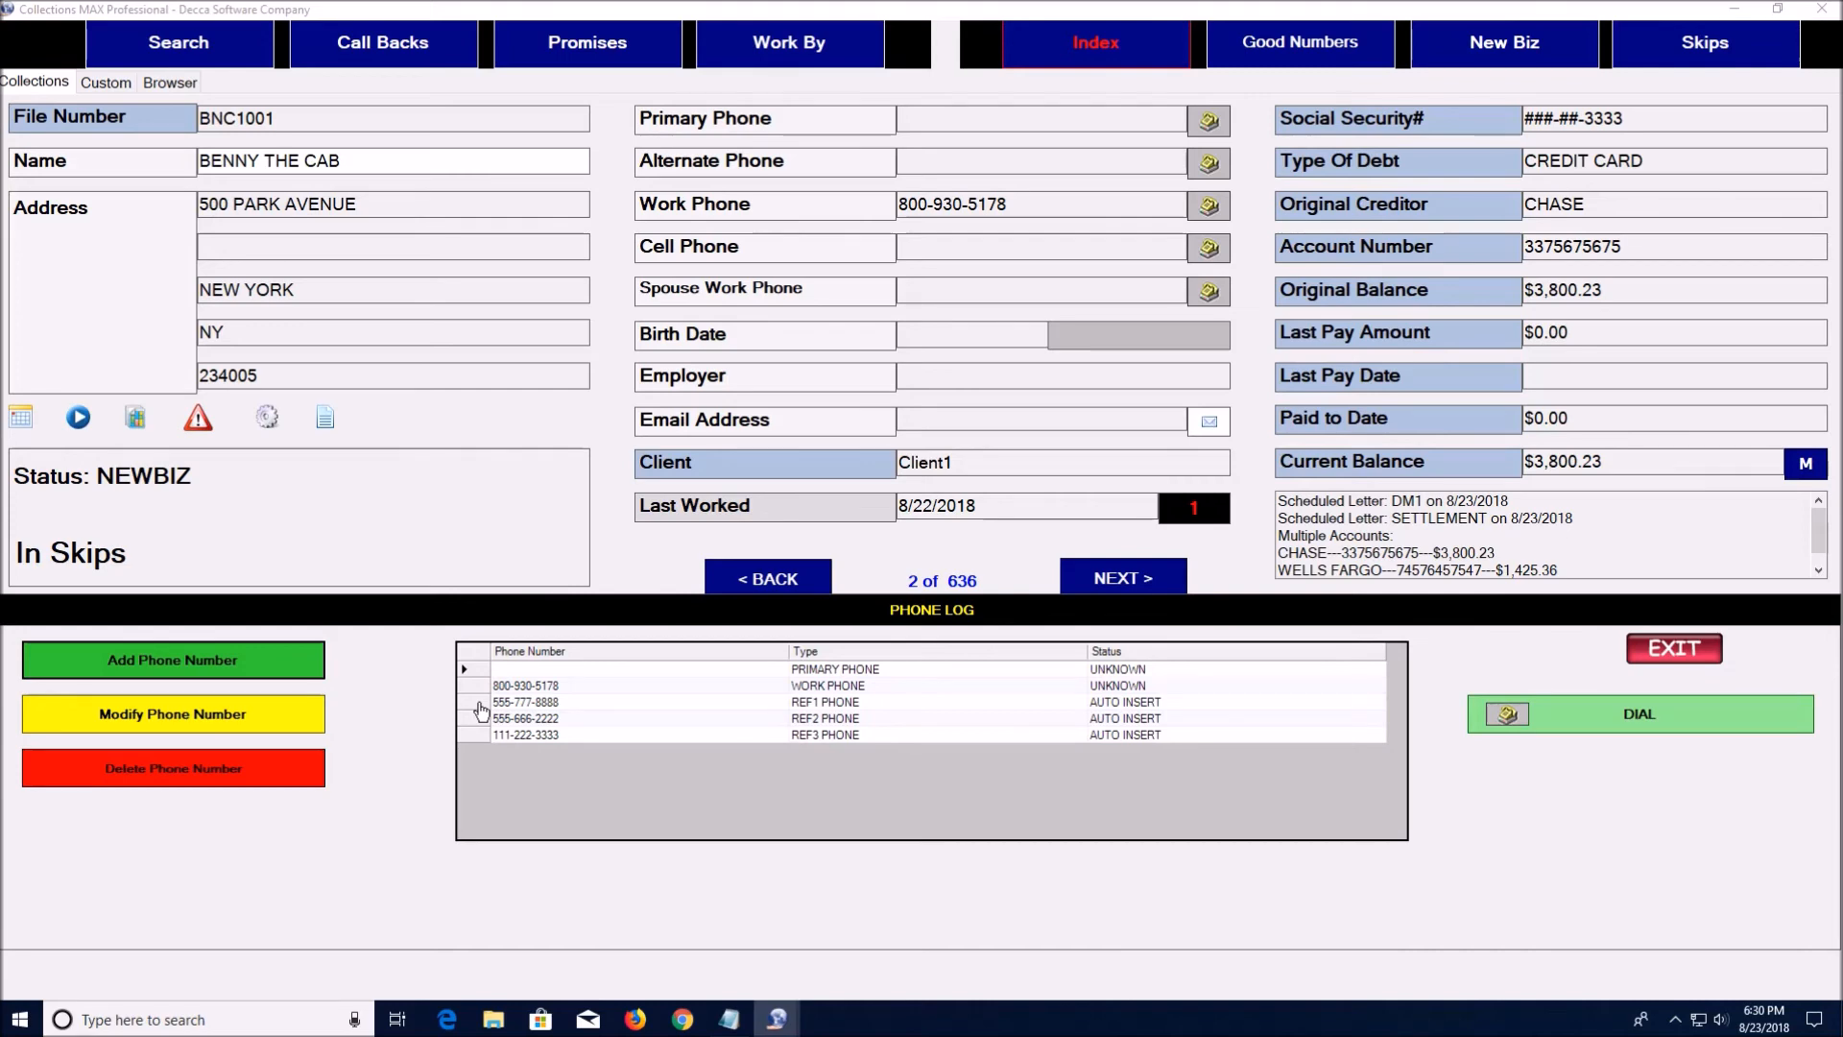
pyautogui.click(478, 704)
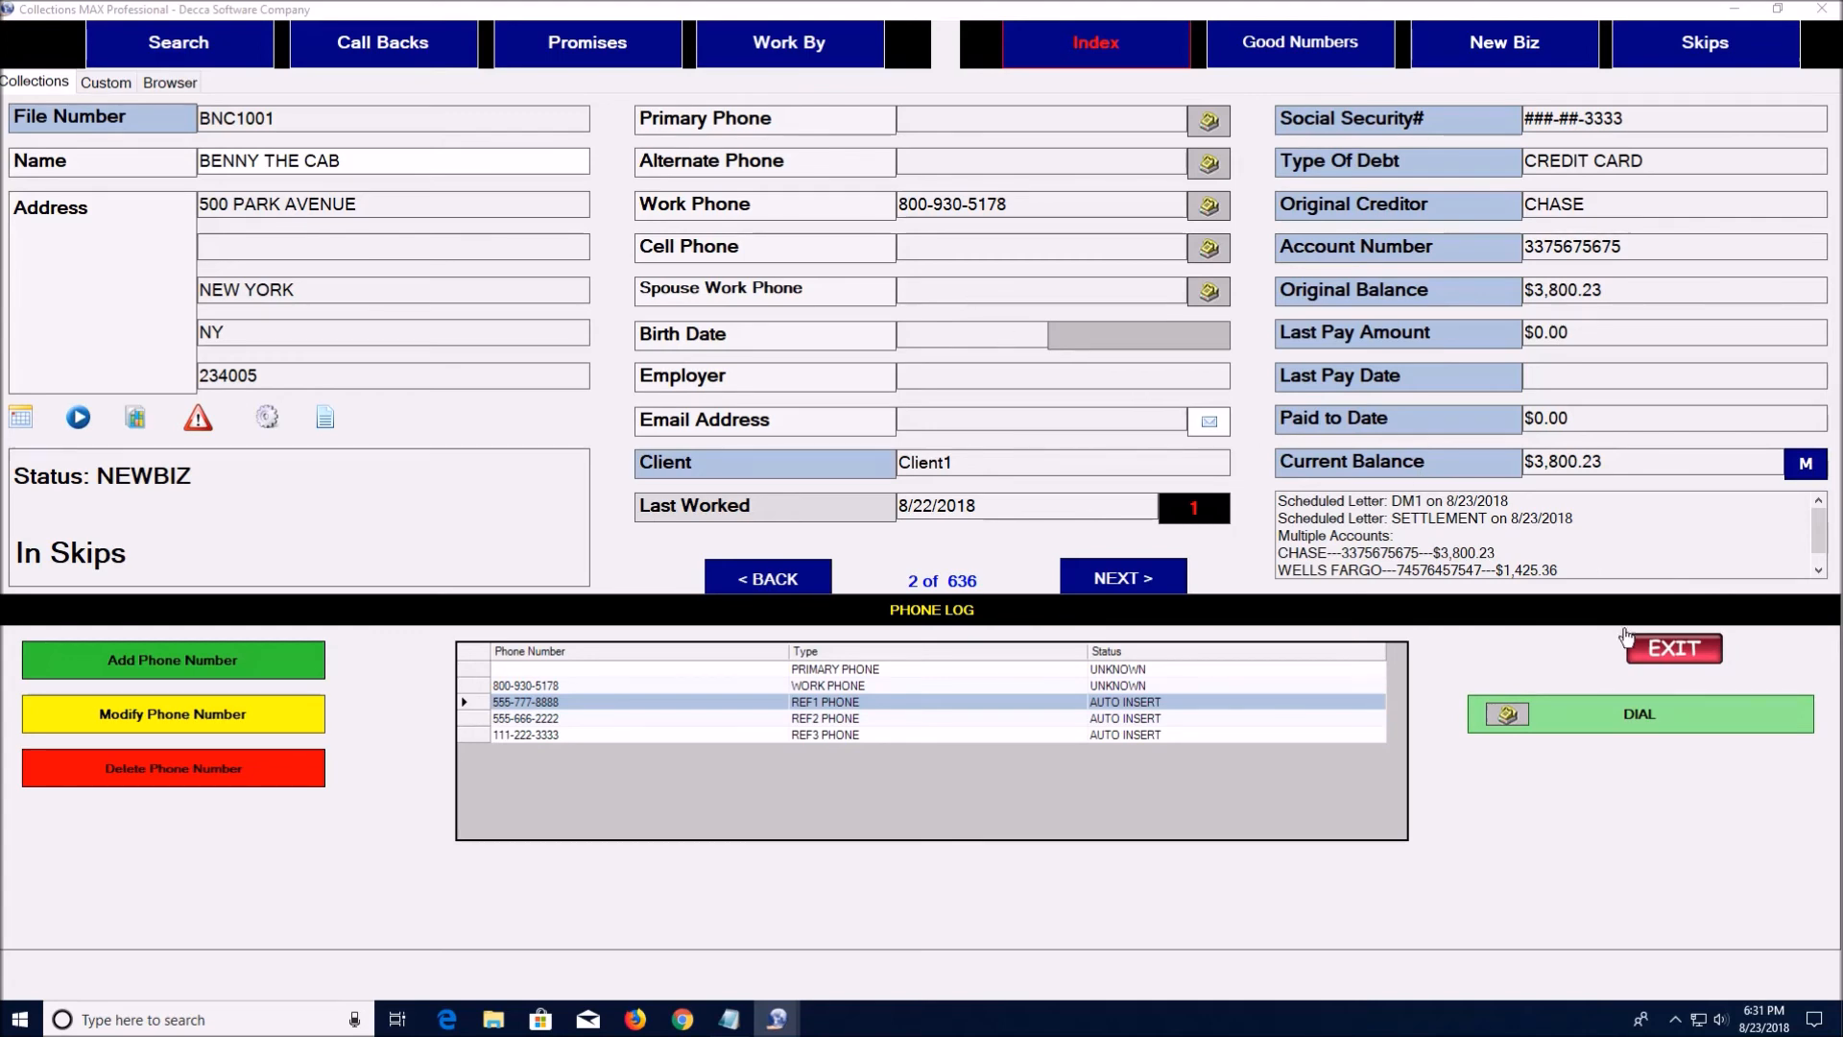
pyautogui.click(1661, 650)
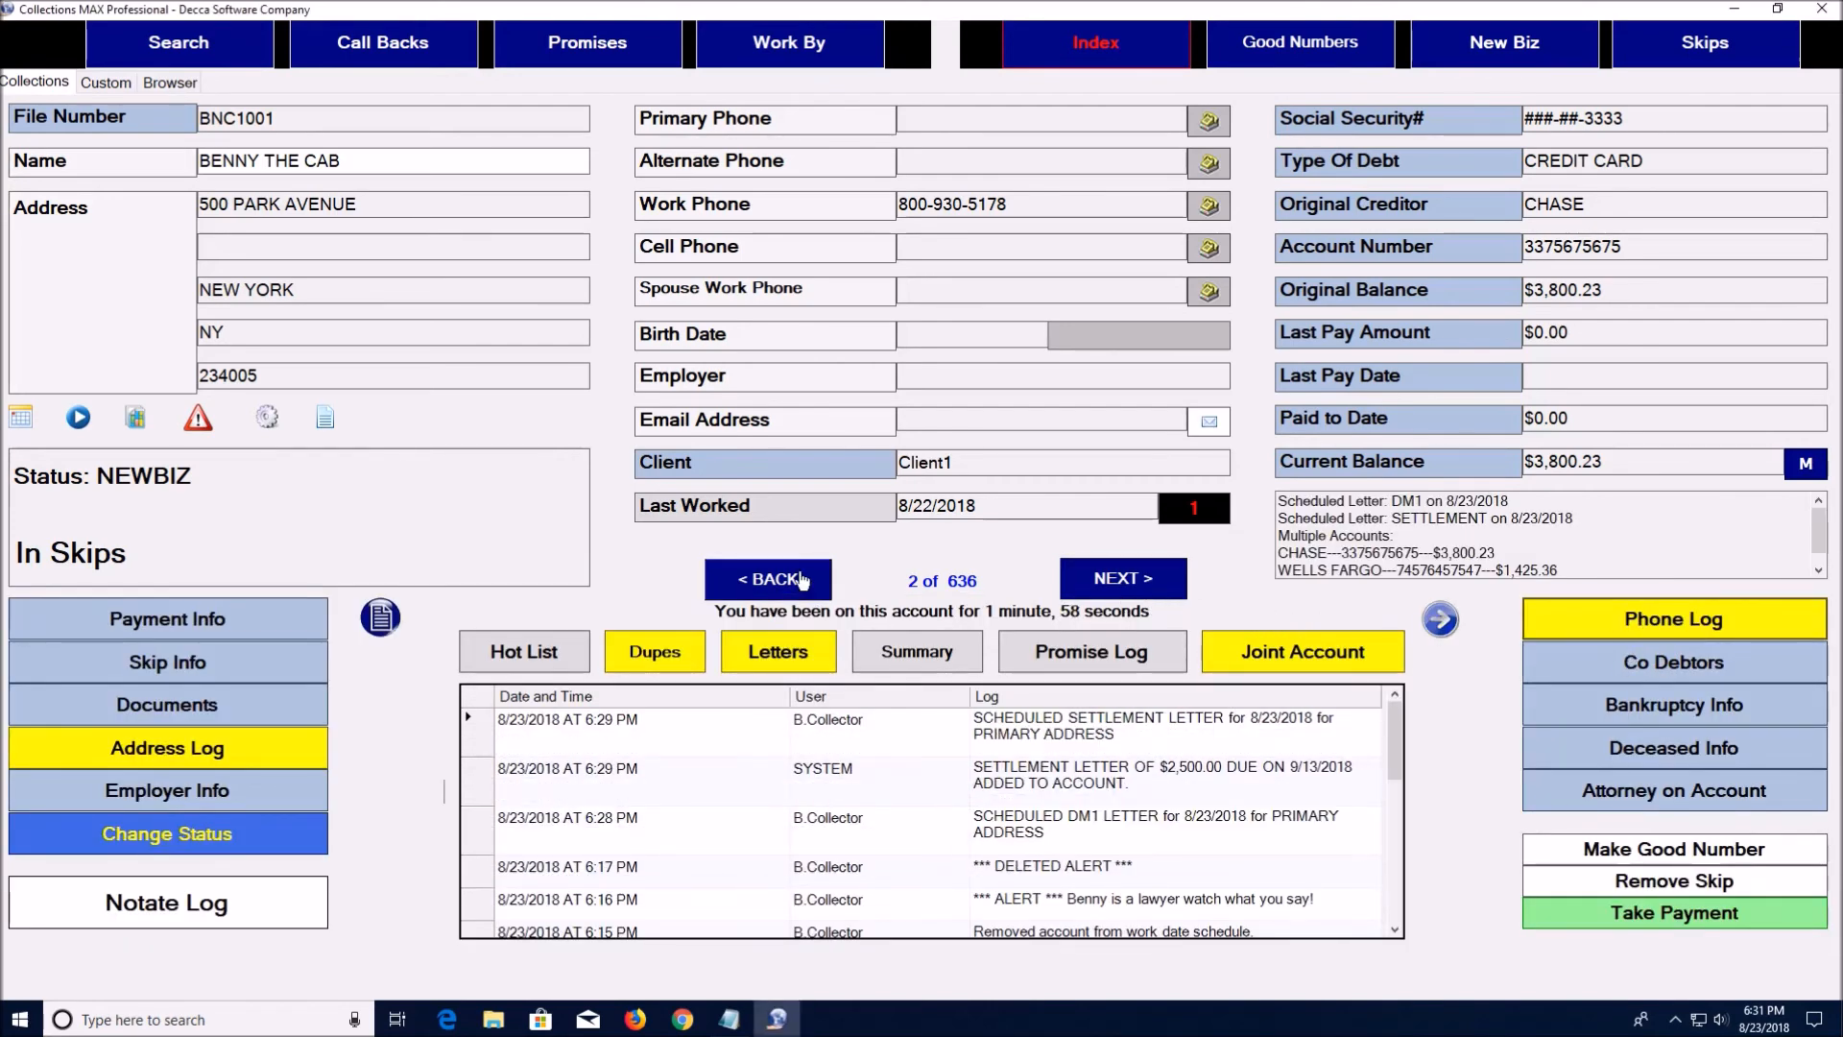
# Page forward and back through the debtor accounts with NEXT and BACK
pyautogui.click(1113, 578)
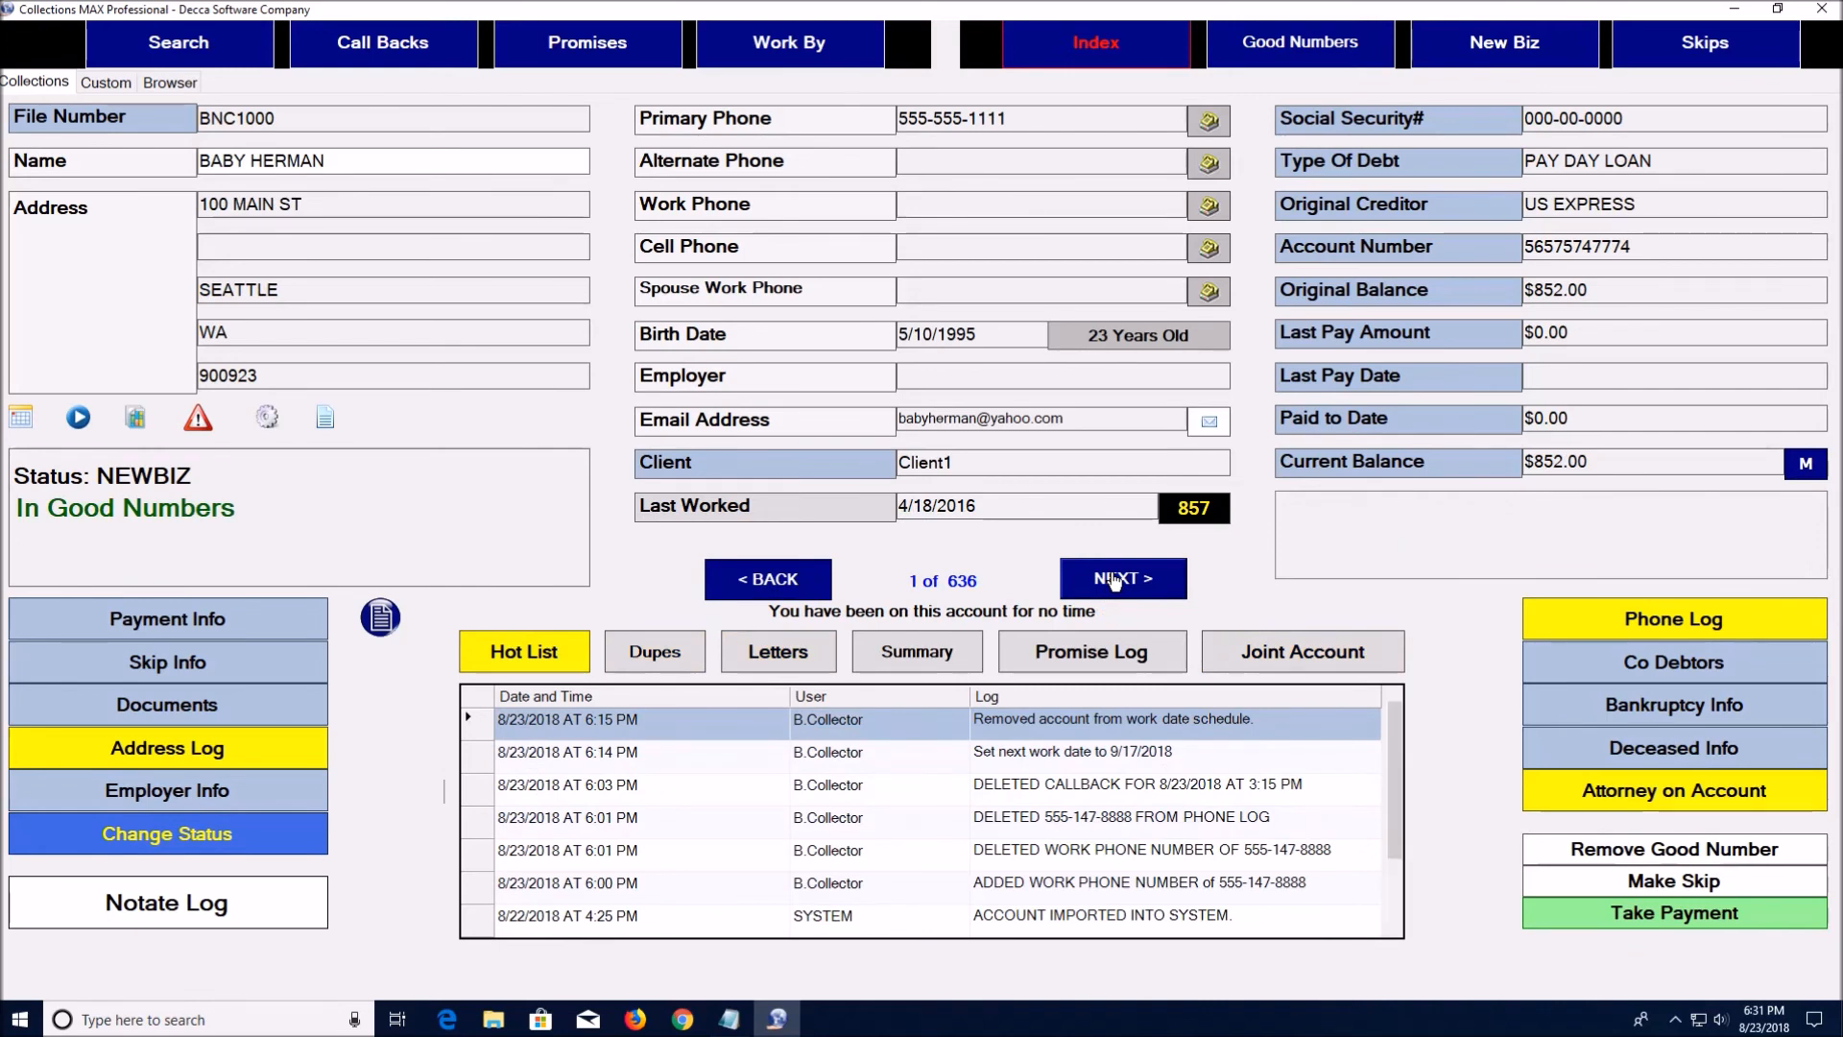
pyautogui.click(1114, 578)
pyautogui.click(1113, 579)
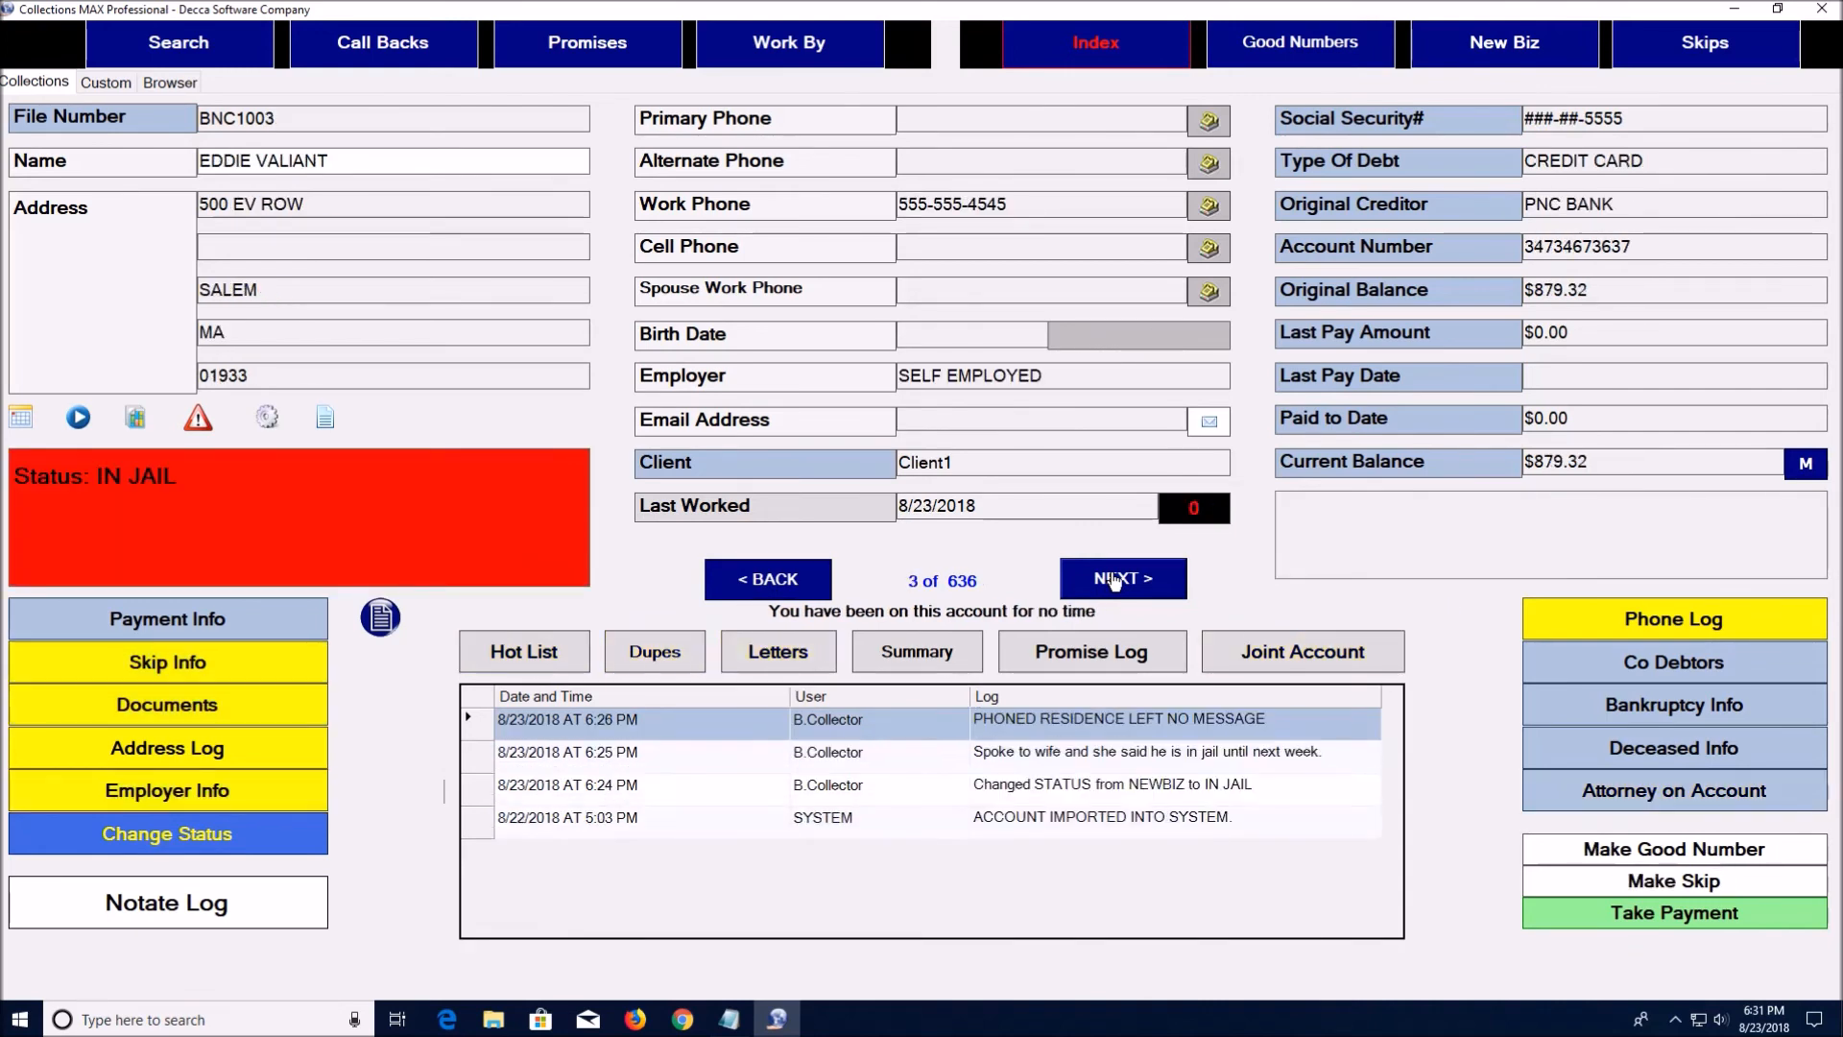
pyautogui.click(1114, 579)
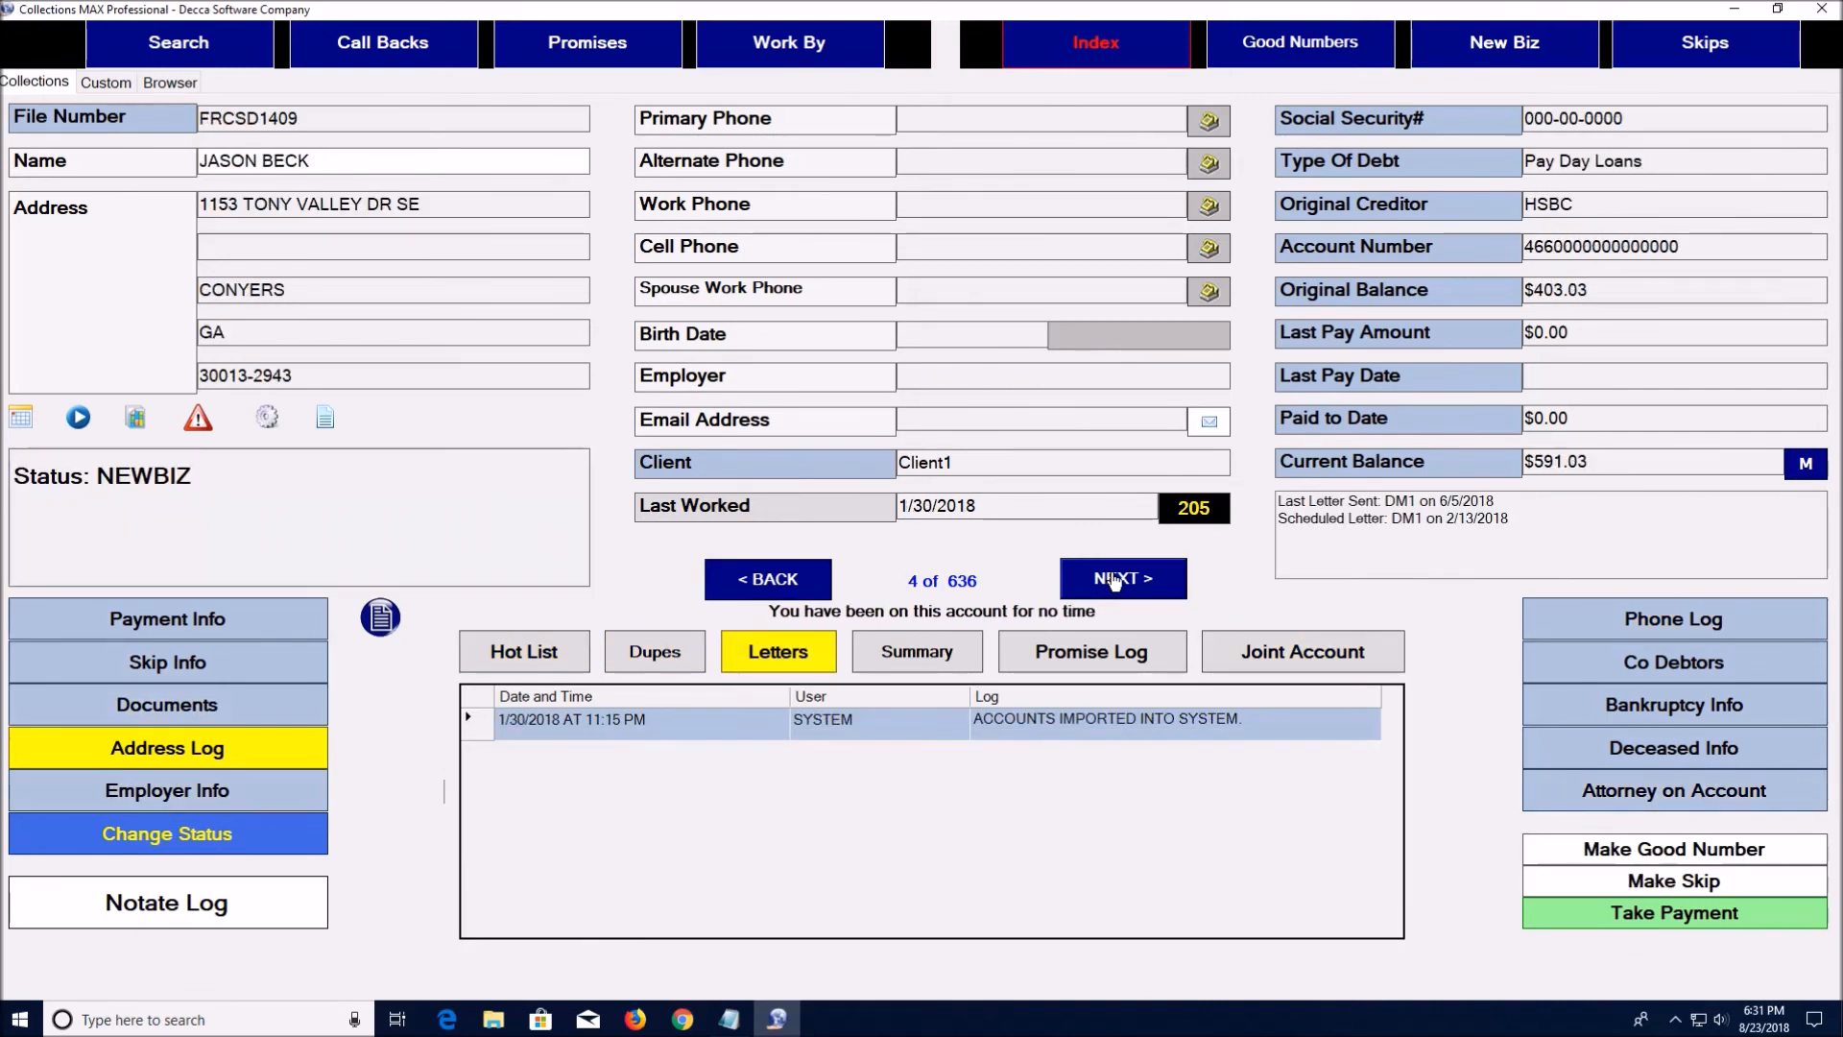
pyautogui.click(764, 578)
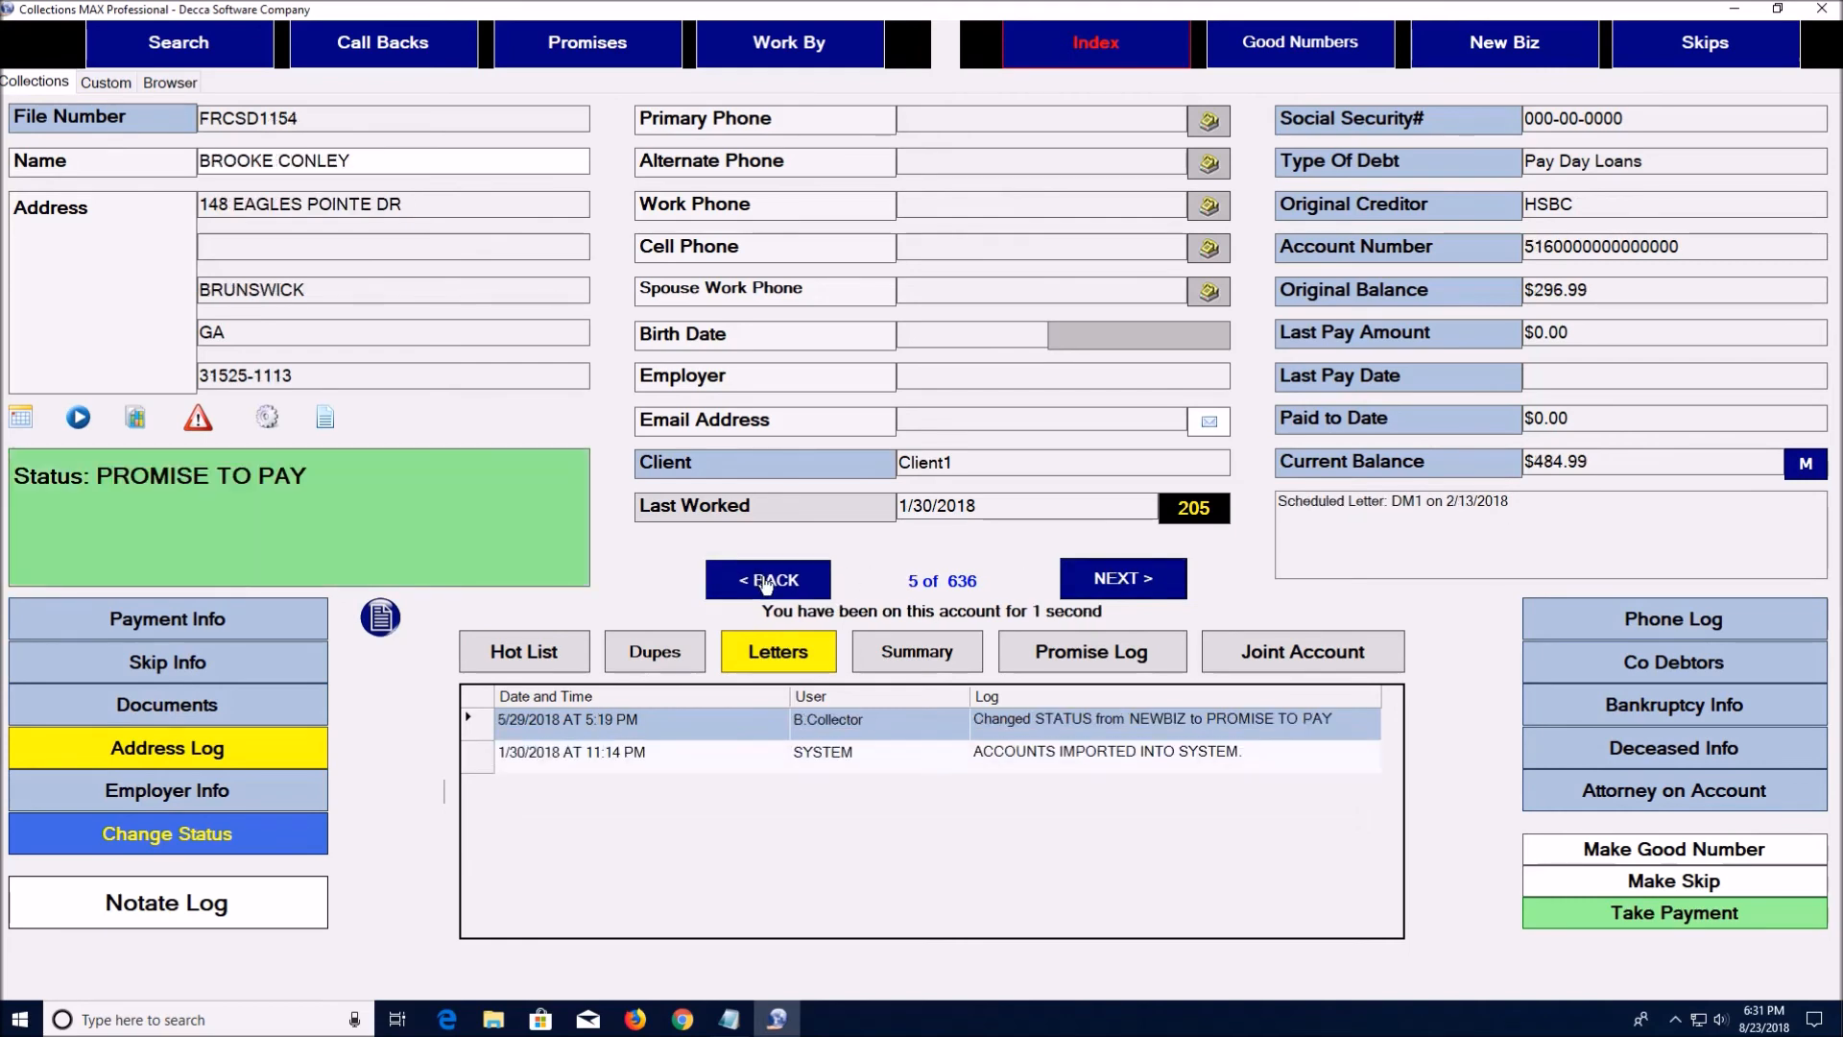
pyautogui.click(765, 581)
pyautogui.click(765, 581)
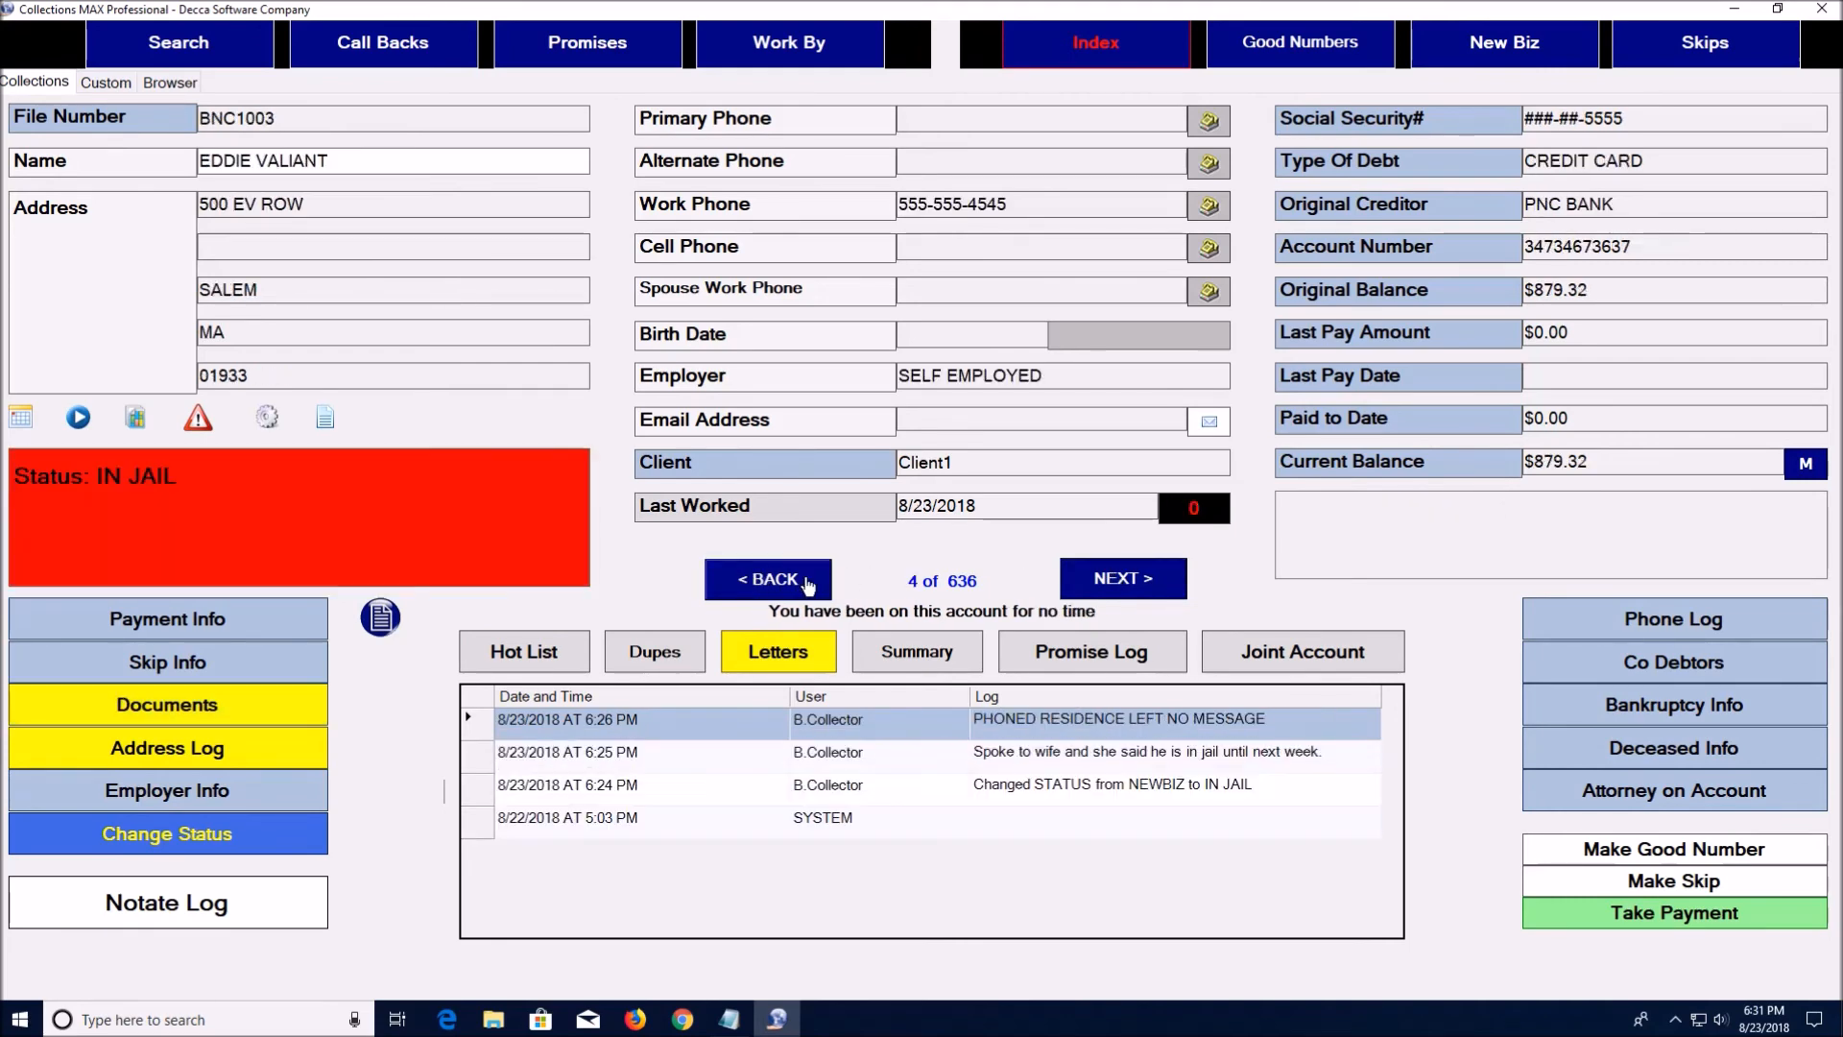
# View this debtor's co-debtors, then advance to account 4 of 636
pyautogui.click(1607, 661)
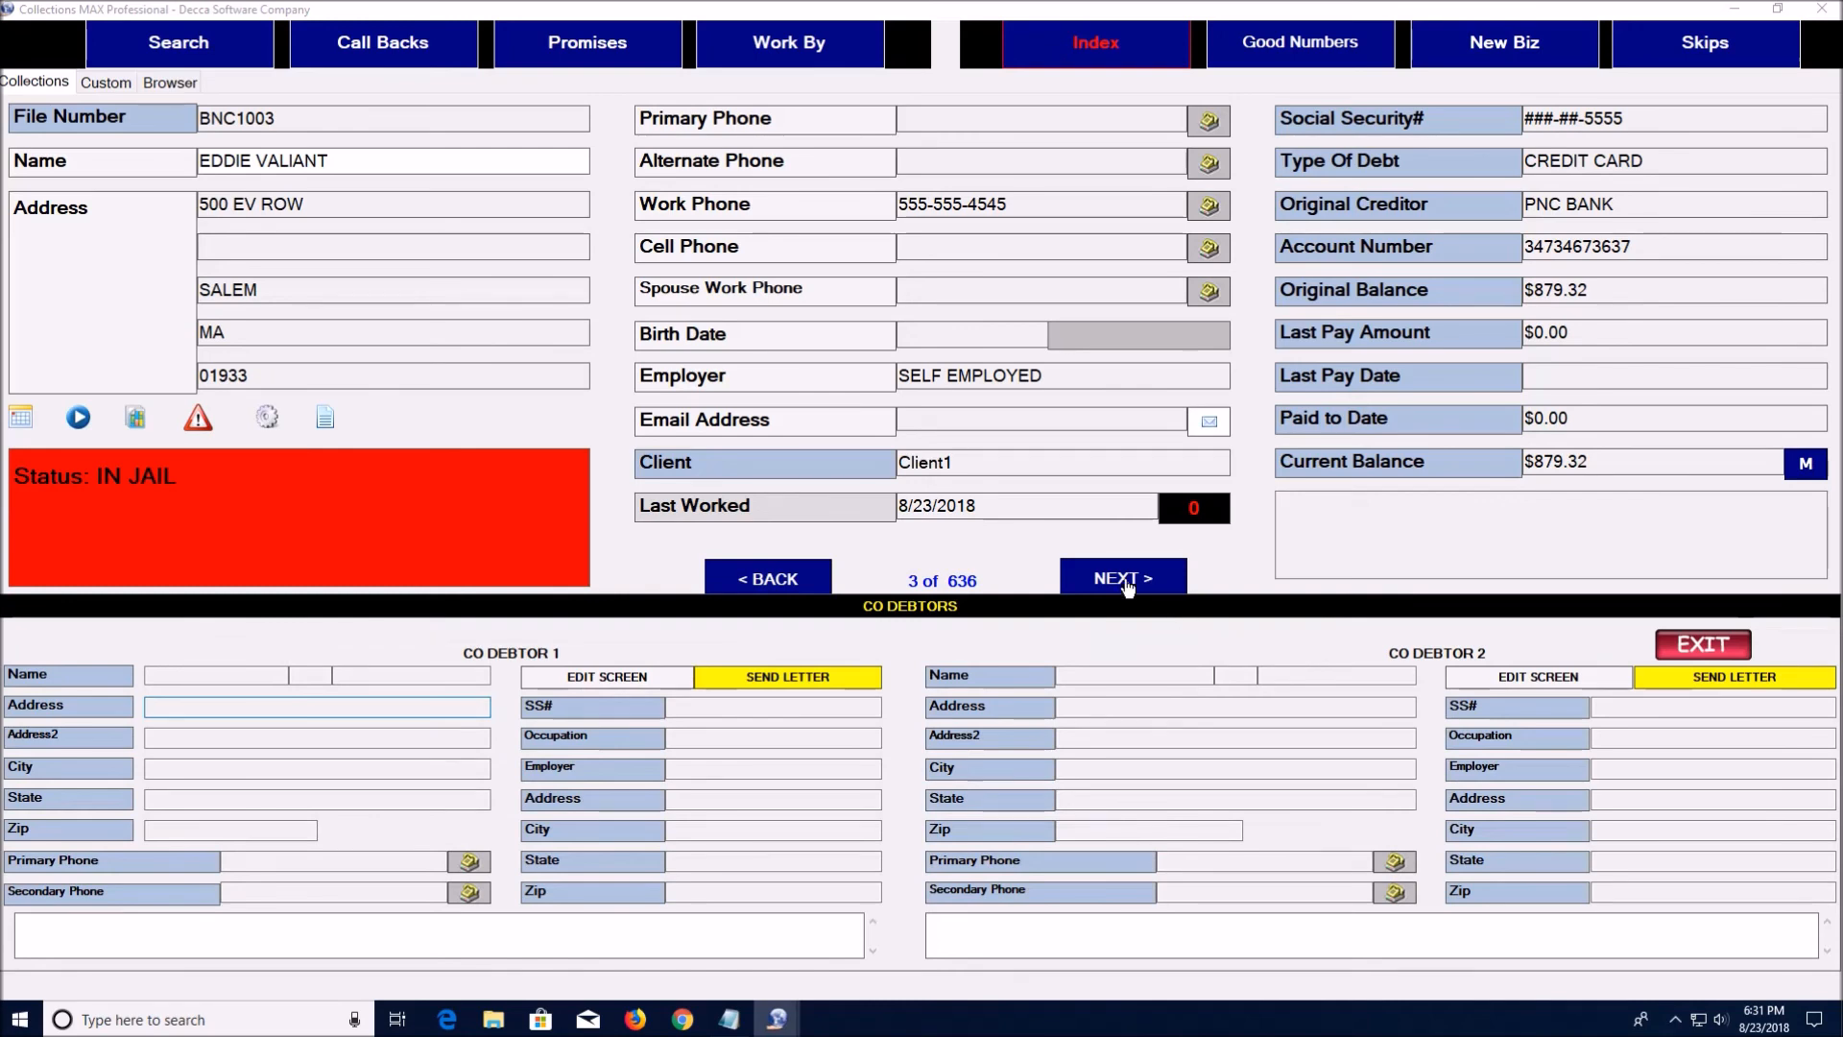
pyautogui.click(1703, 644)
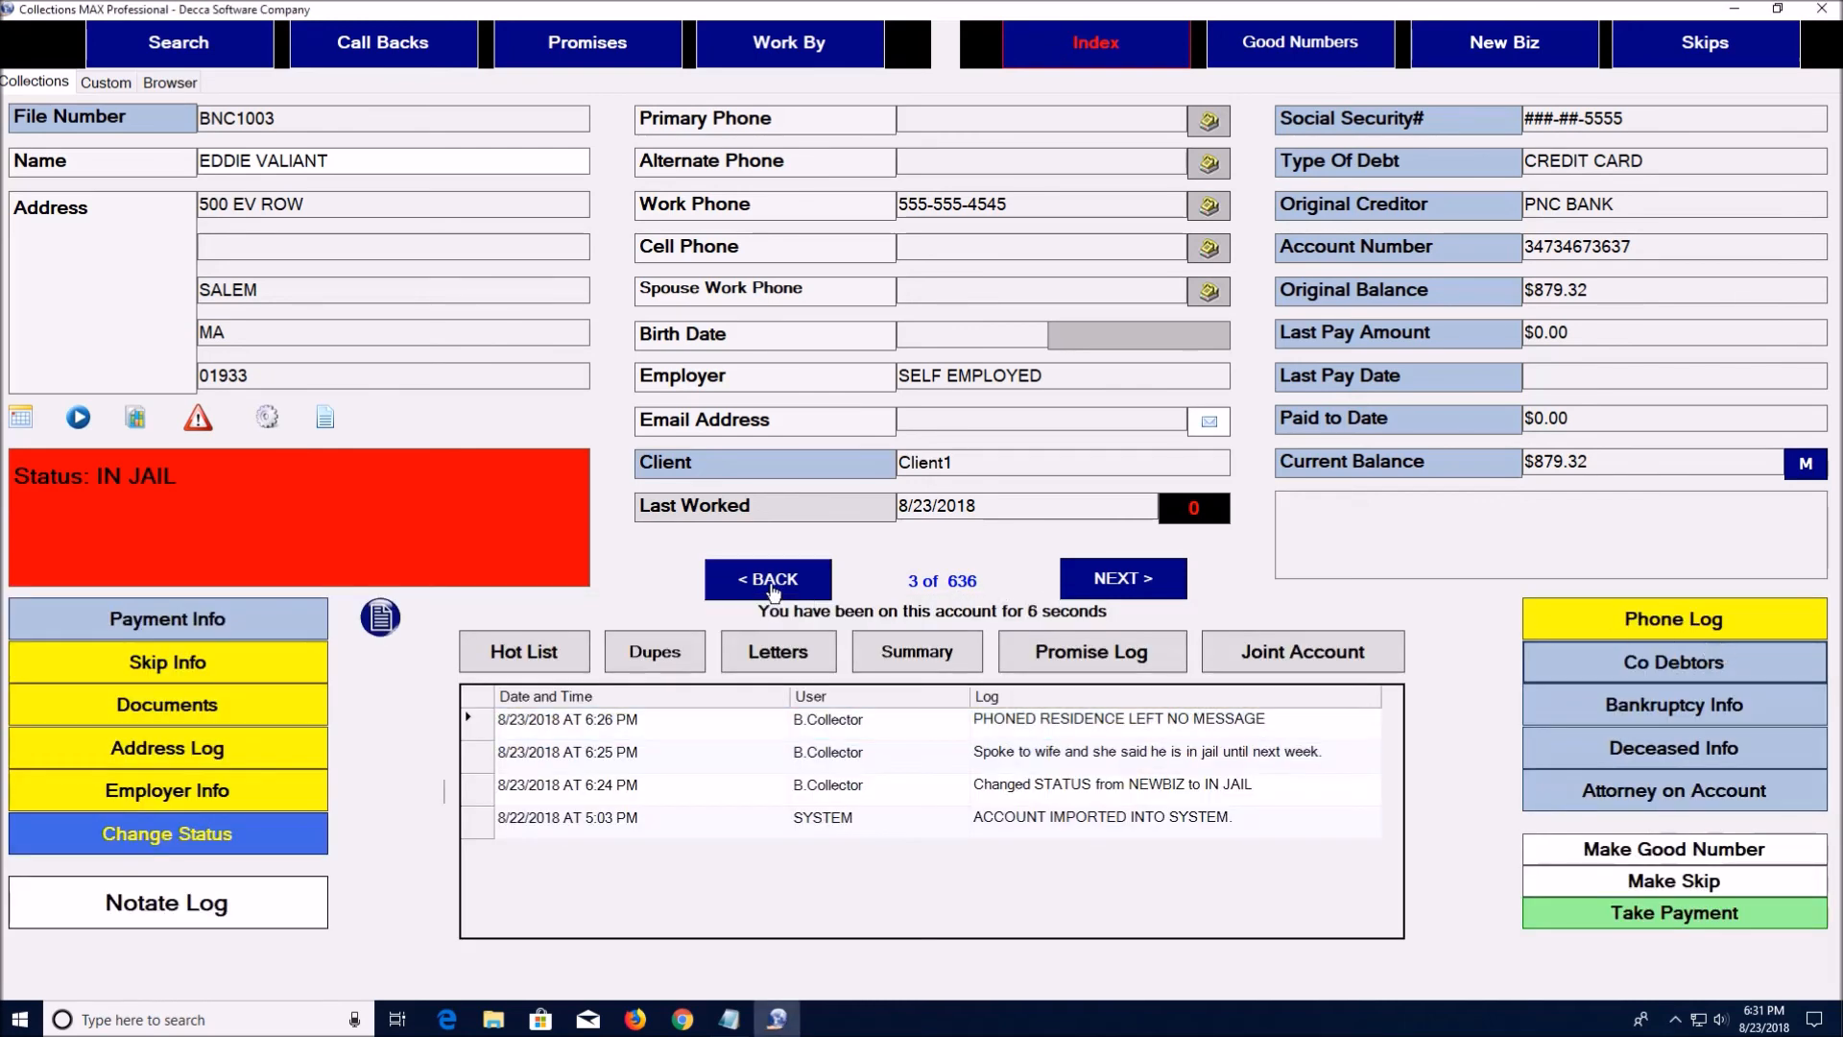
pyautogui.click(1125, 580)
pyautogui.click(1125, 579)
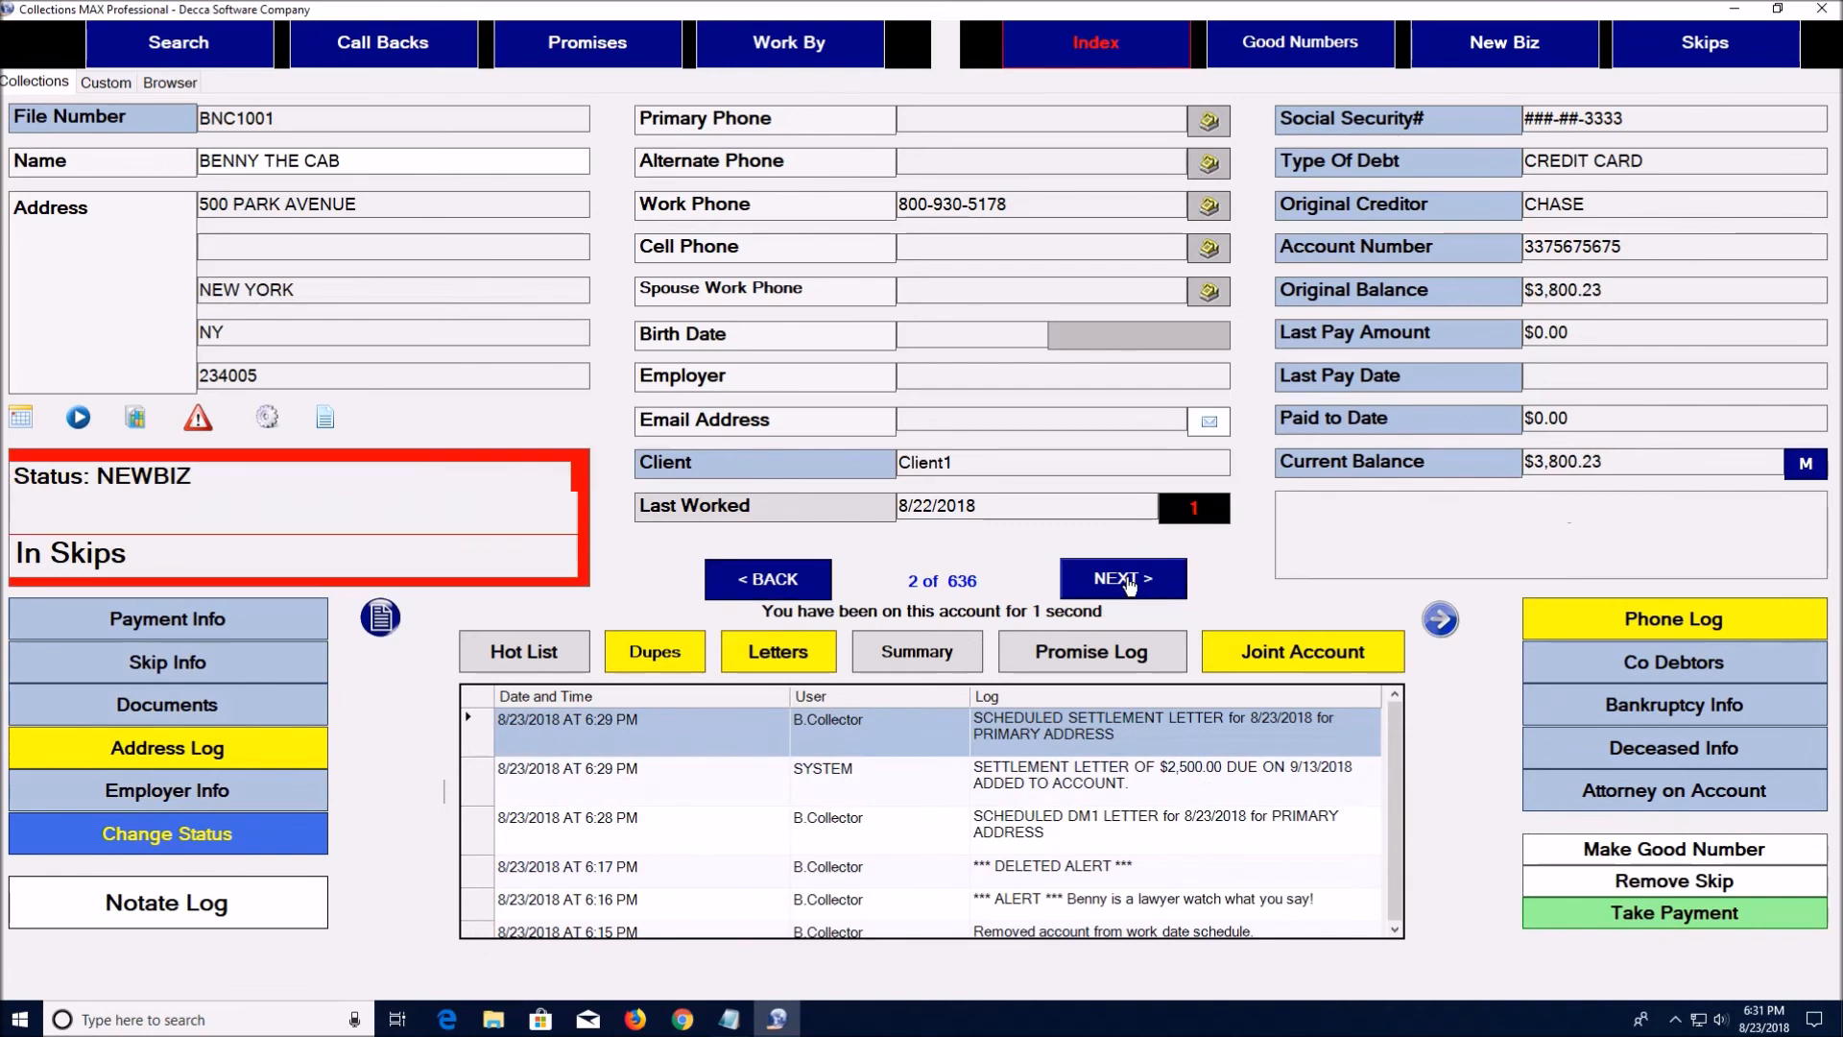
pyautogui.click(1125, 580)
pyautogui.click(1125, 580)
# Search by First Name and open the MACYS account in BANKRUPTCY with a $1,857.58 balance
pyautogui.click(195, 48)
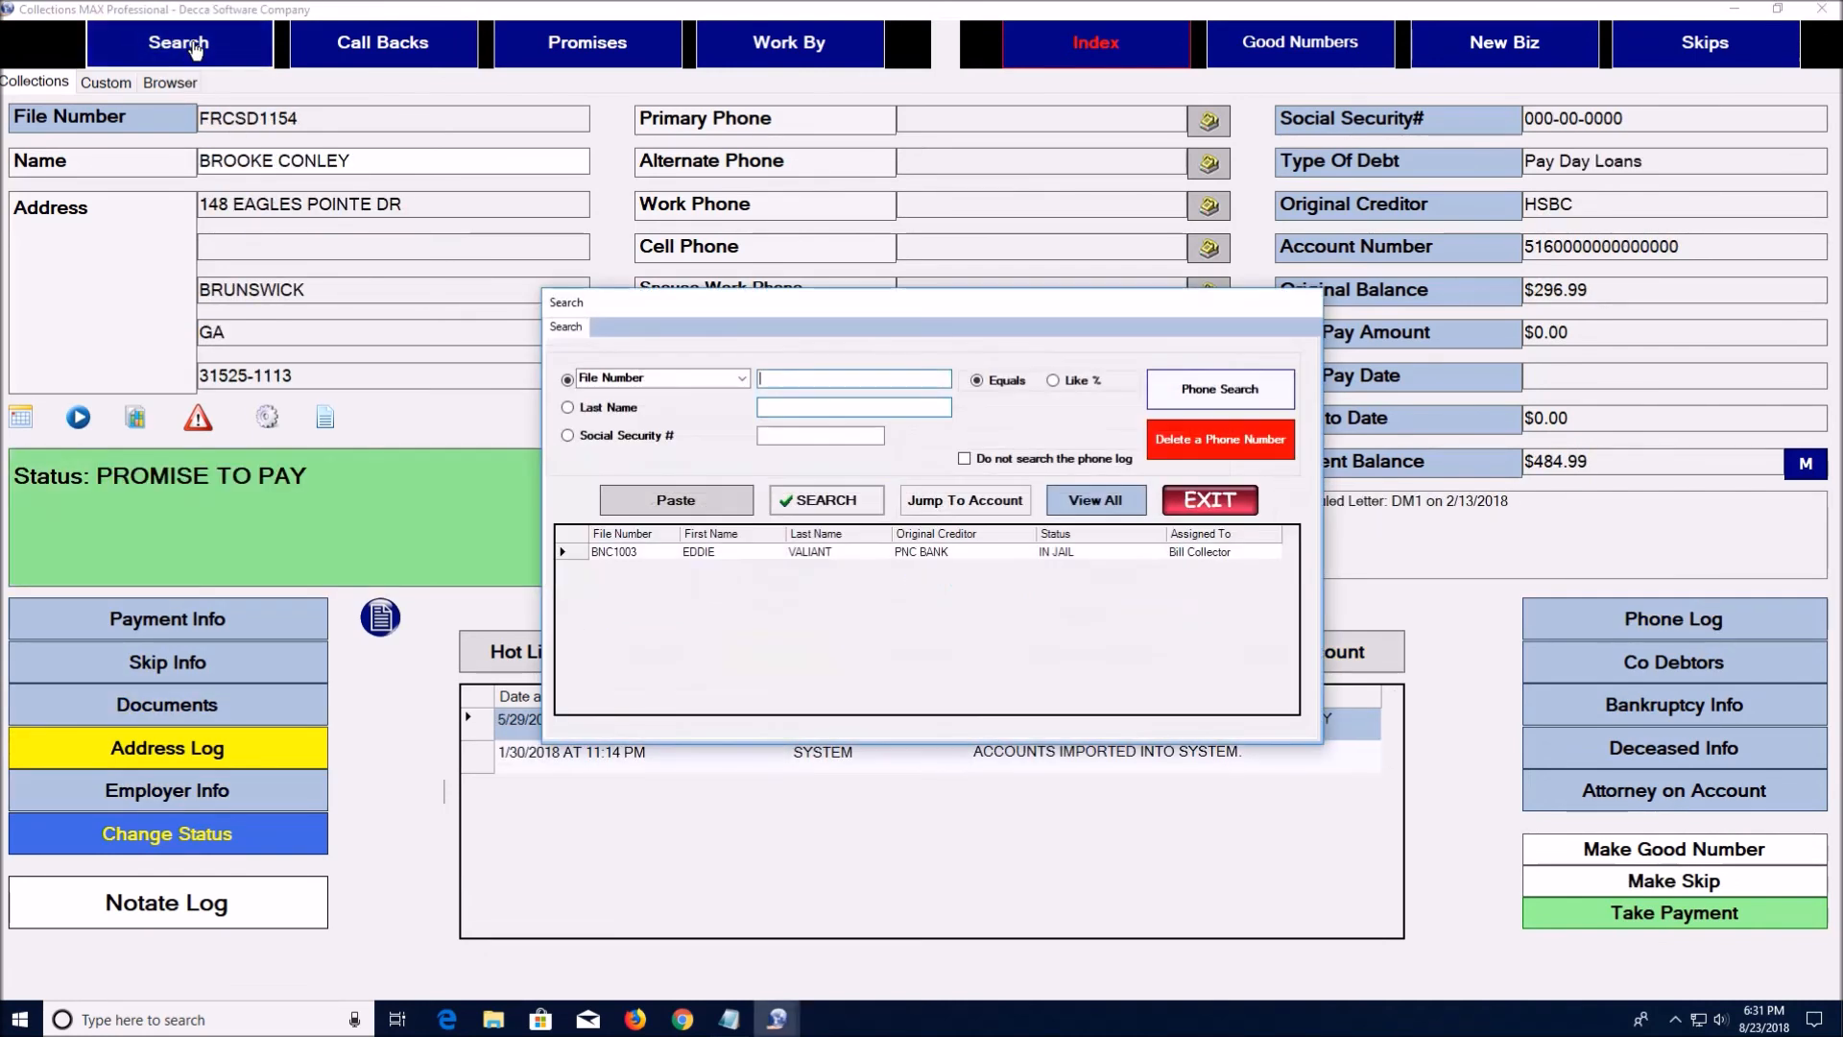
pyautogui.click(741, 378)
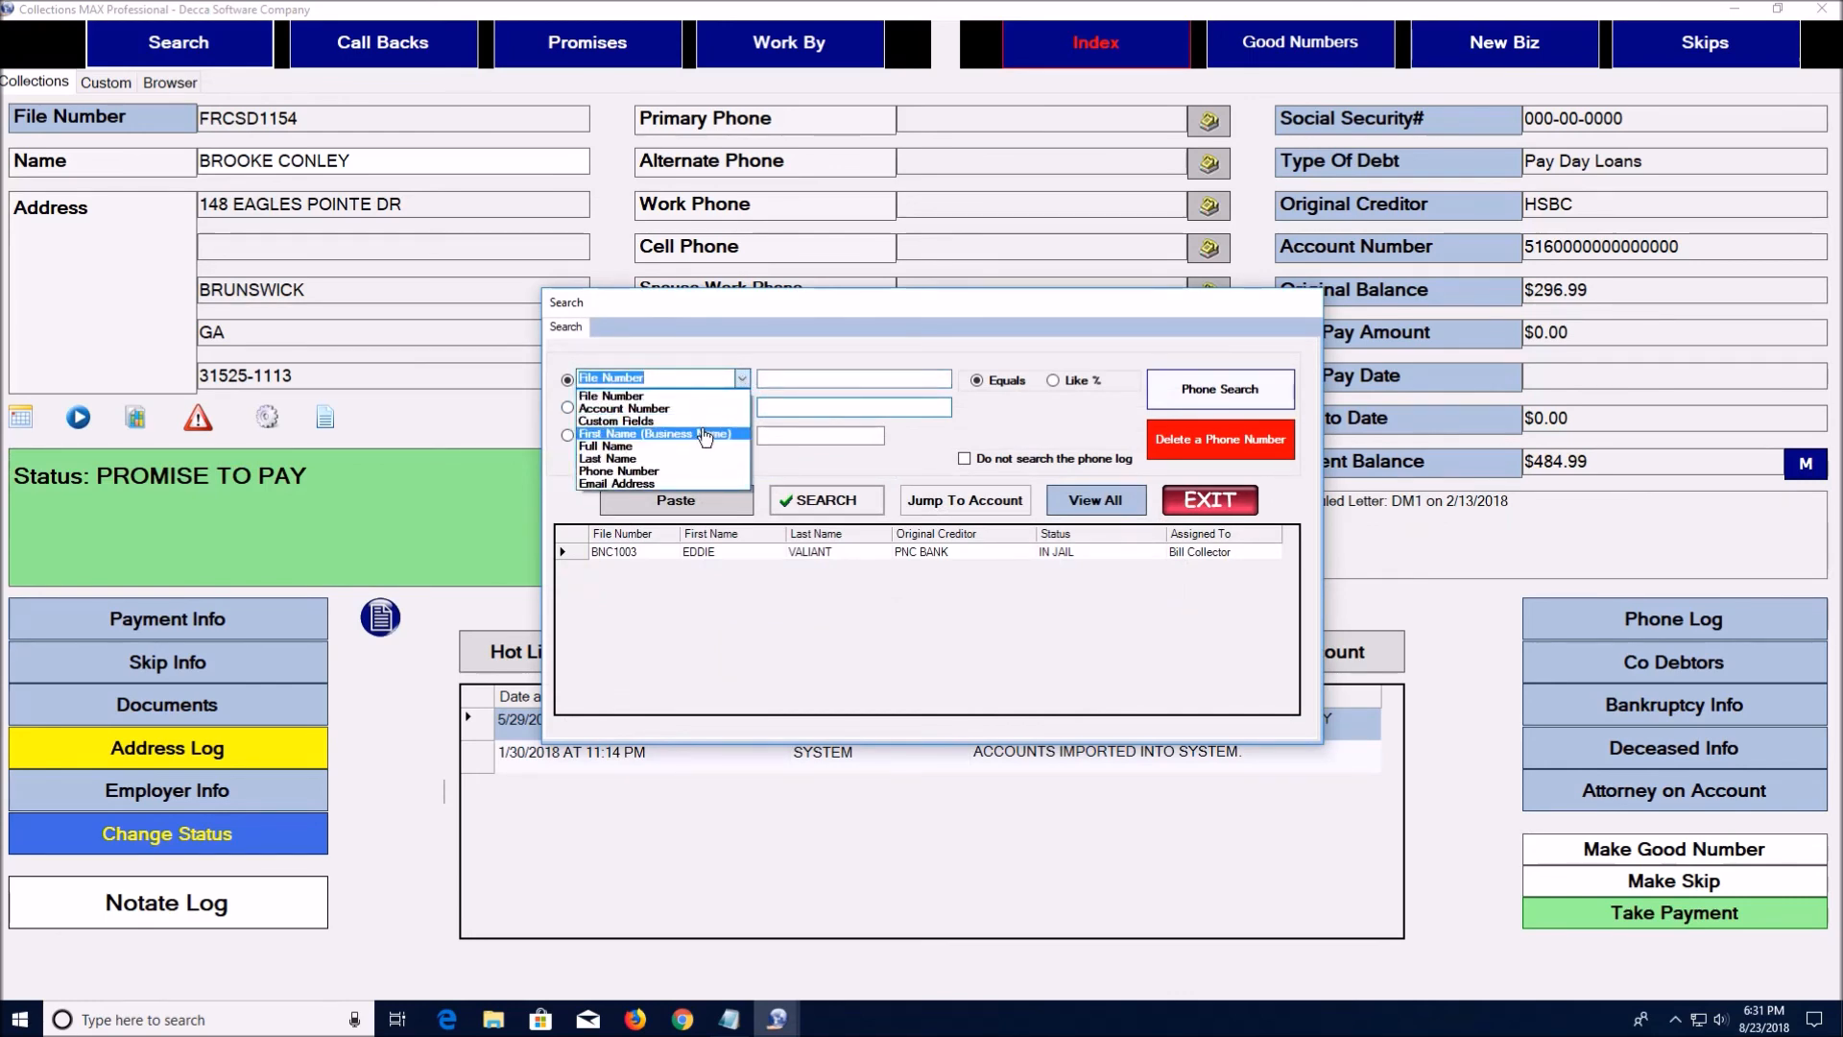
pyautogui.click(714, 434)
pyautogui.click(780, 383)
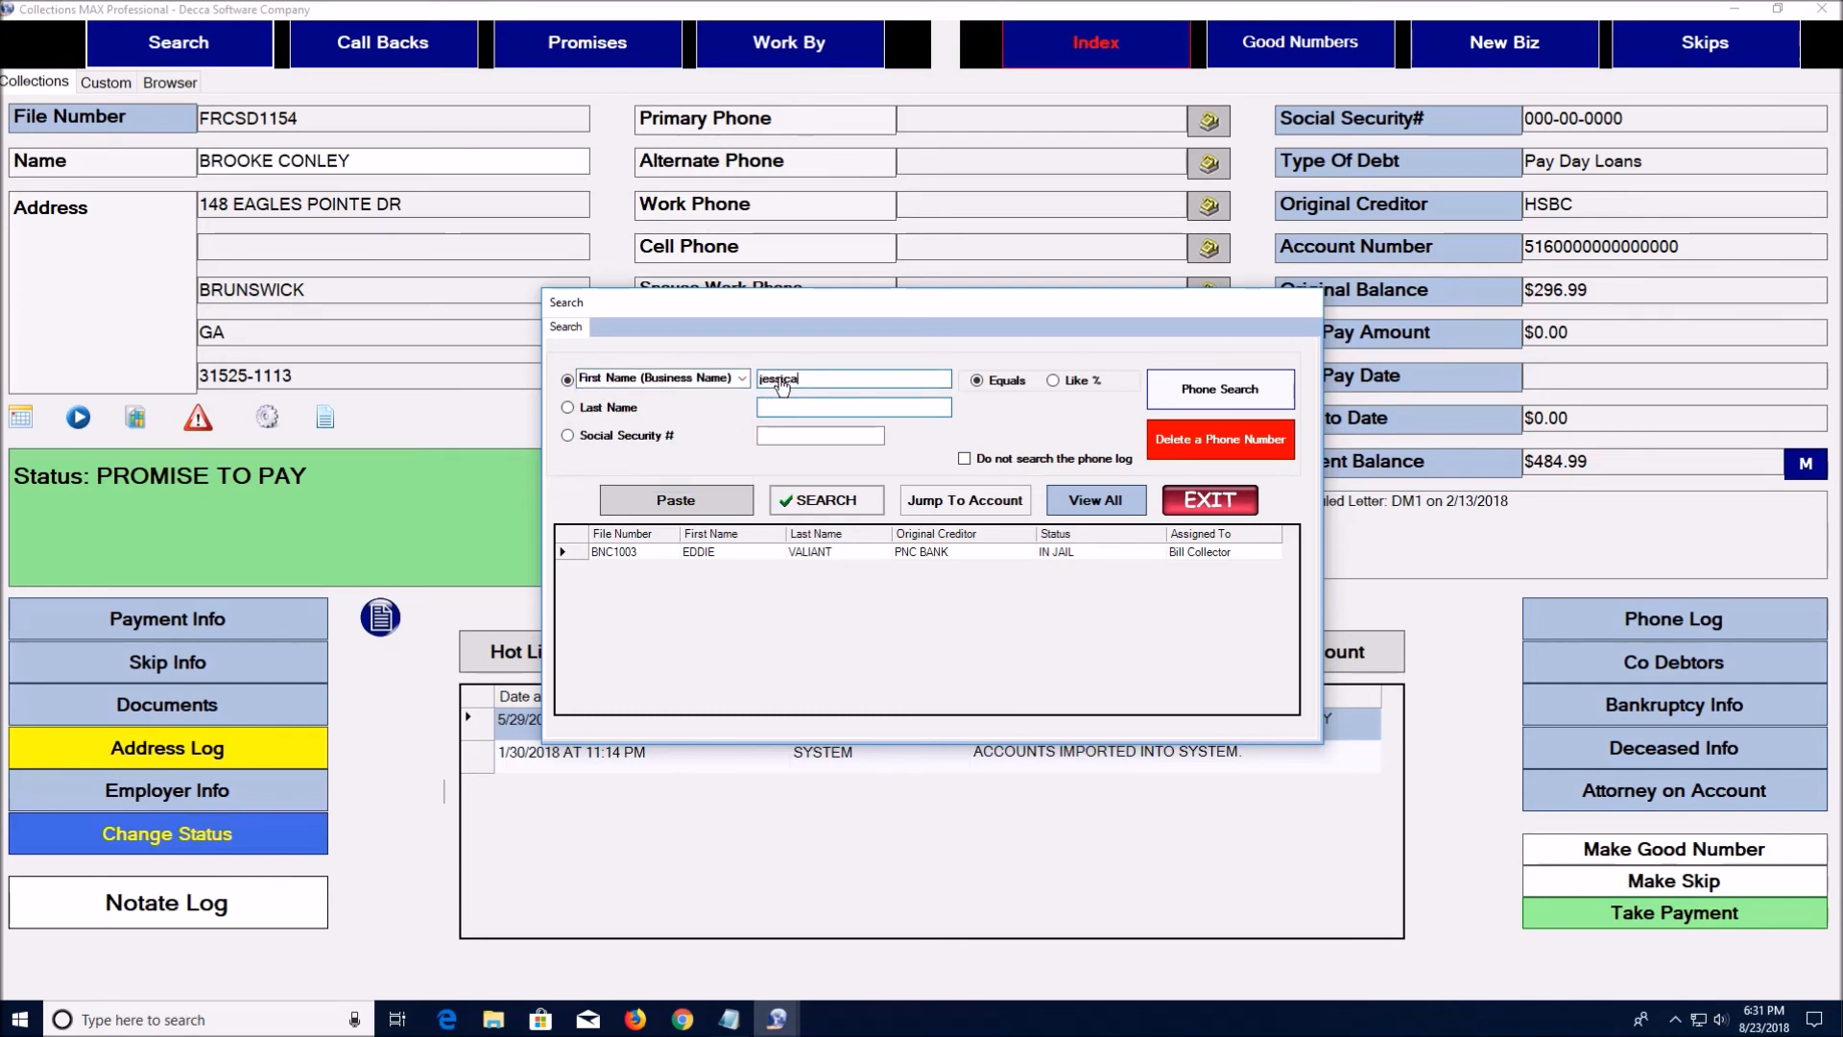
pyautogui.click(824, 500)
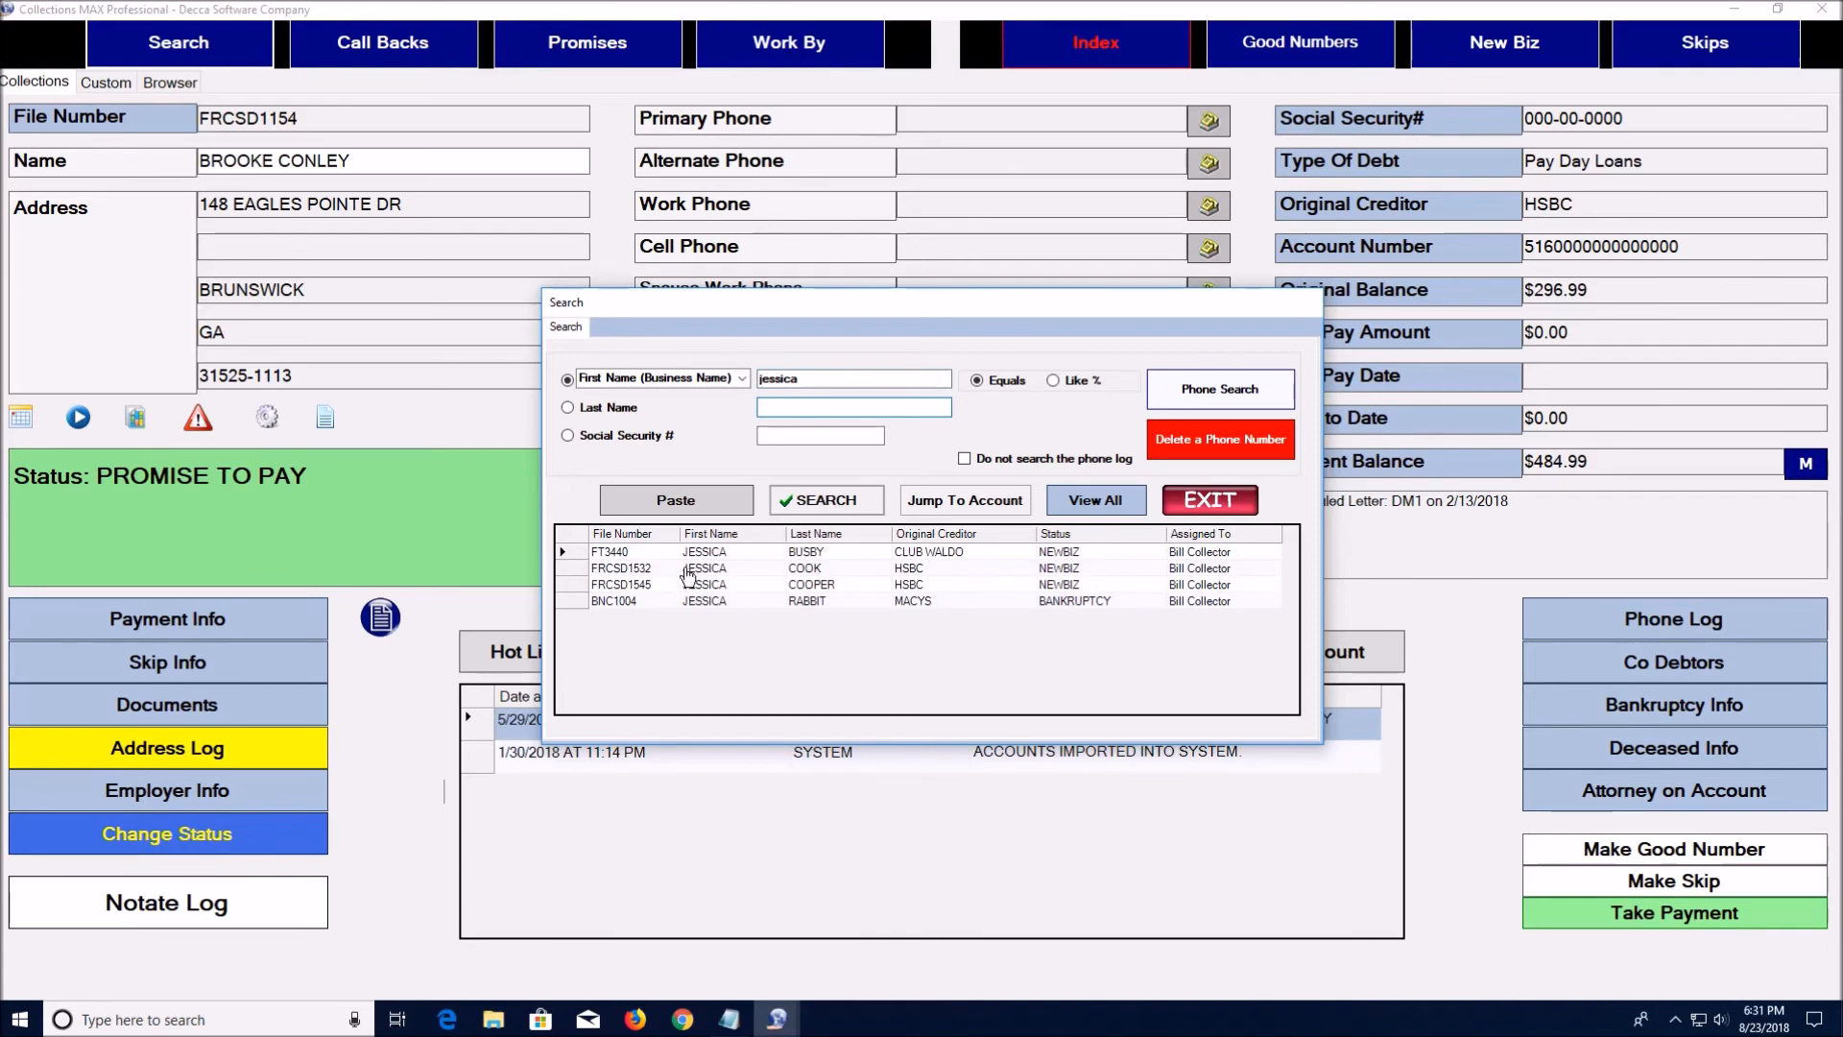
pyautogui.click(617, 602)
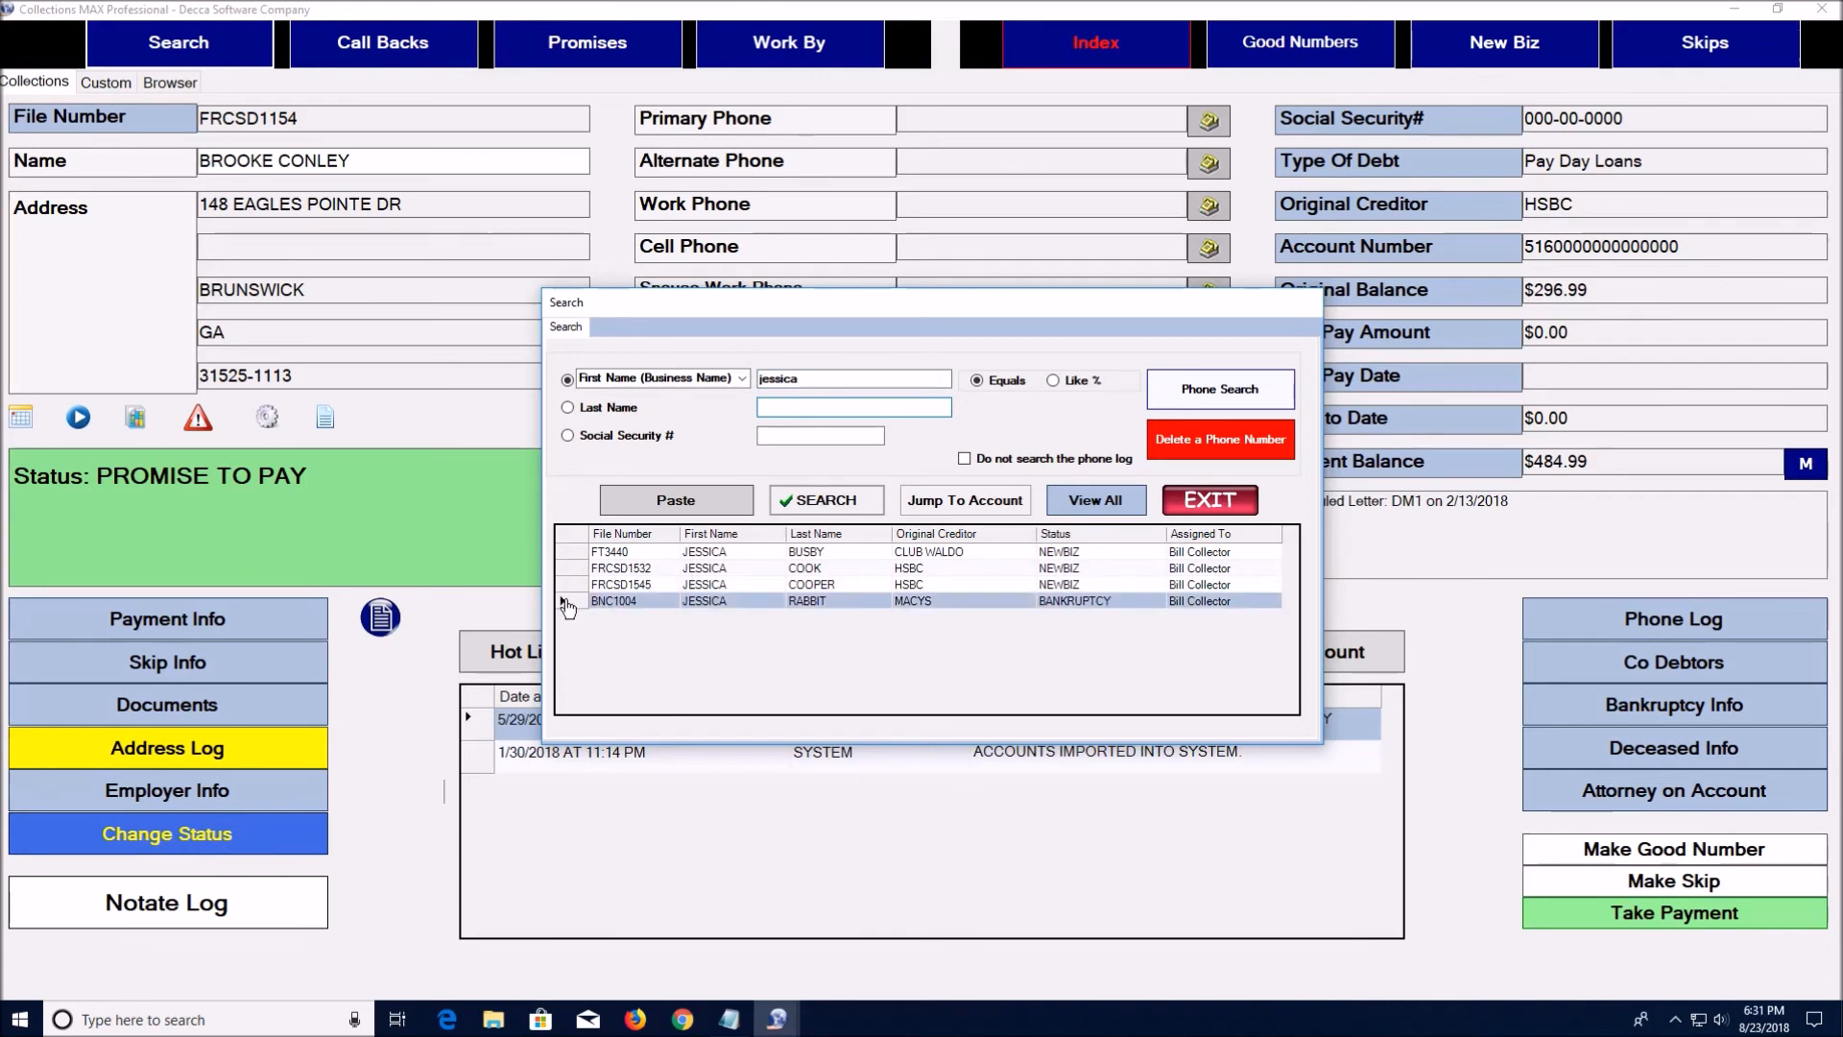
pyautogui.click(942, 500)
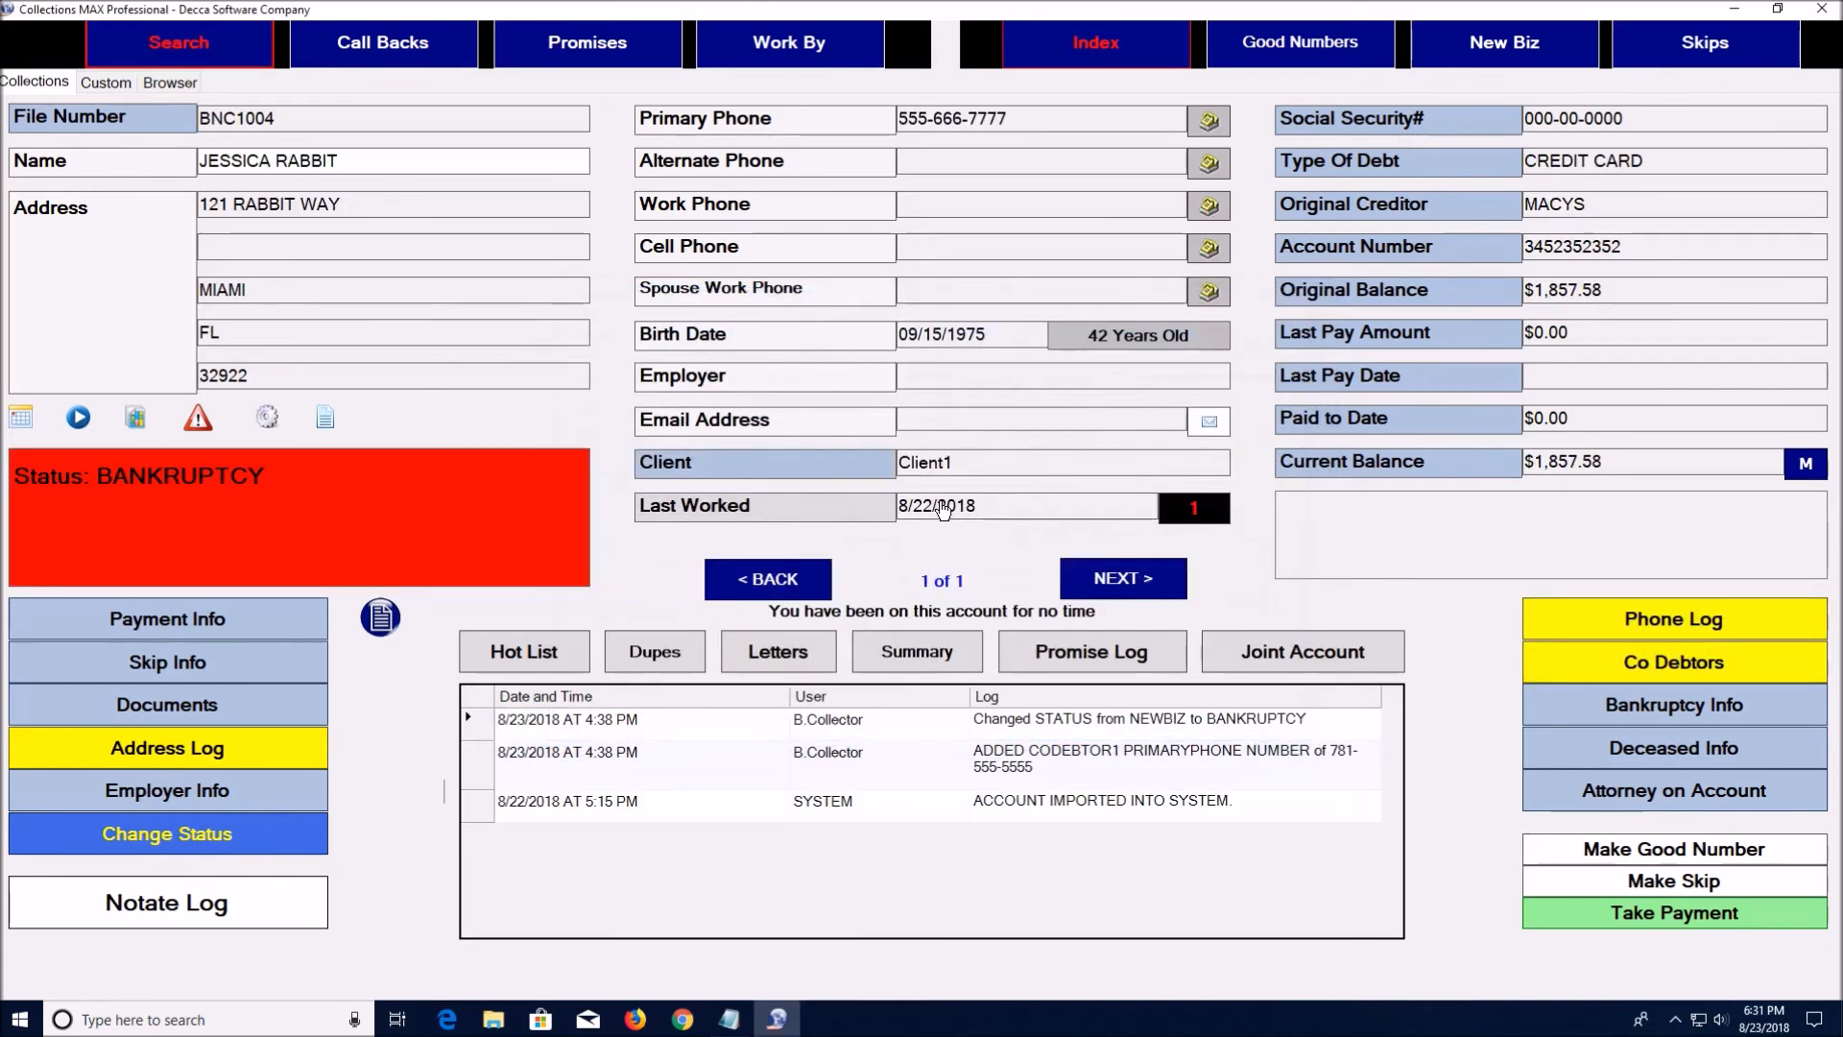
pyautogui.click(1616, 669)
pyautogui.click(1615, 676)
pyautogui.click(970, 688)
pyautogui.click(639, 678)
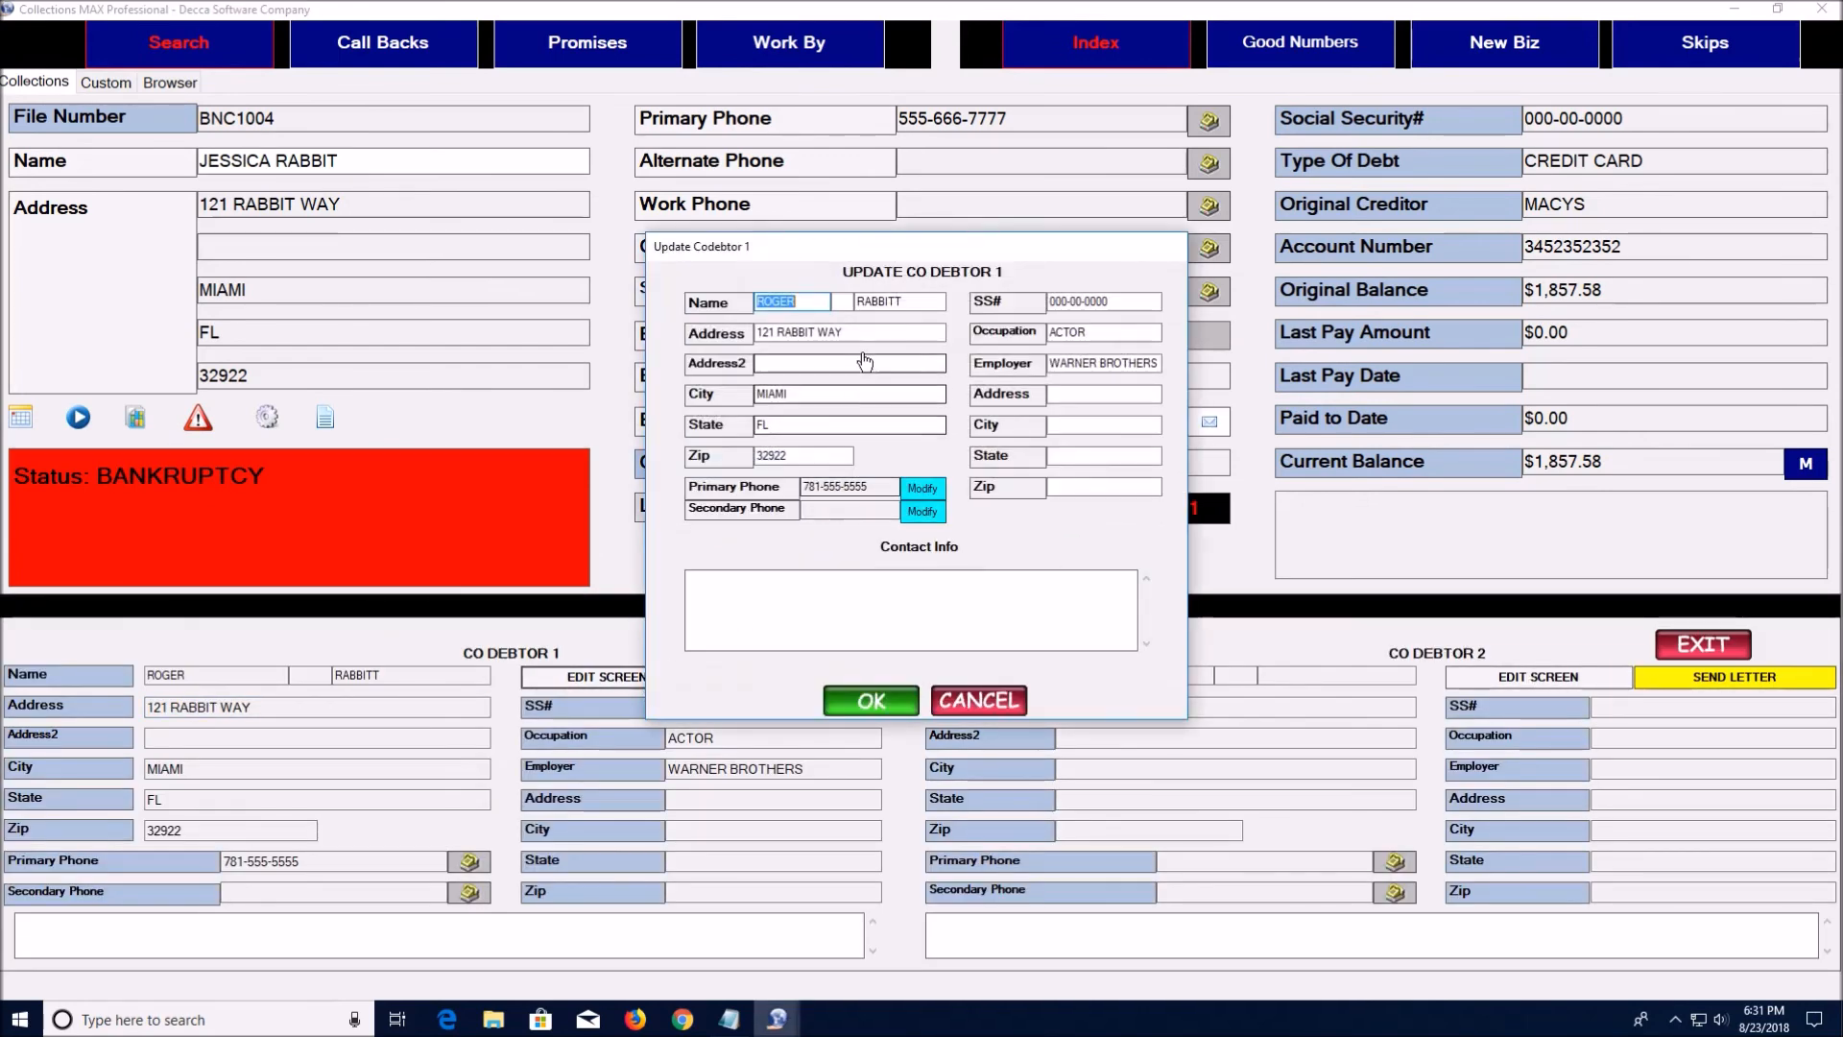
pyautogui.click(864, 304)
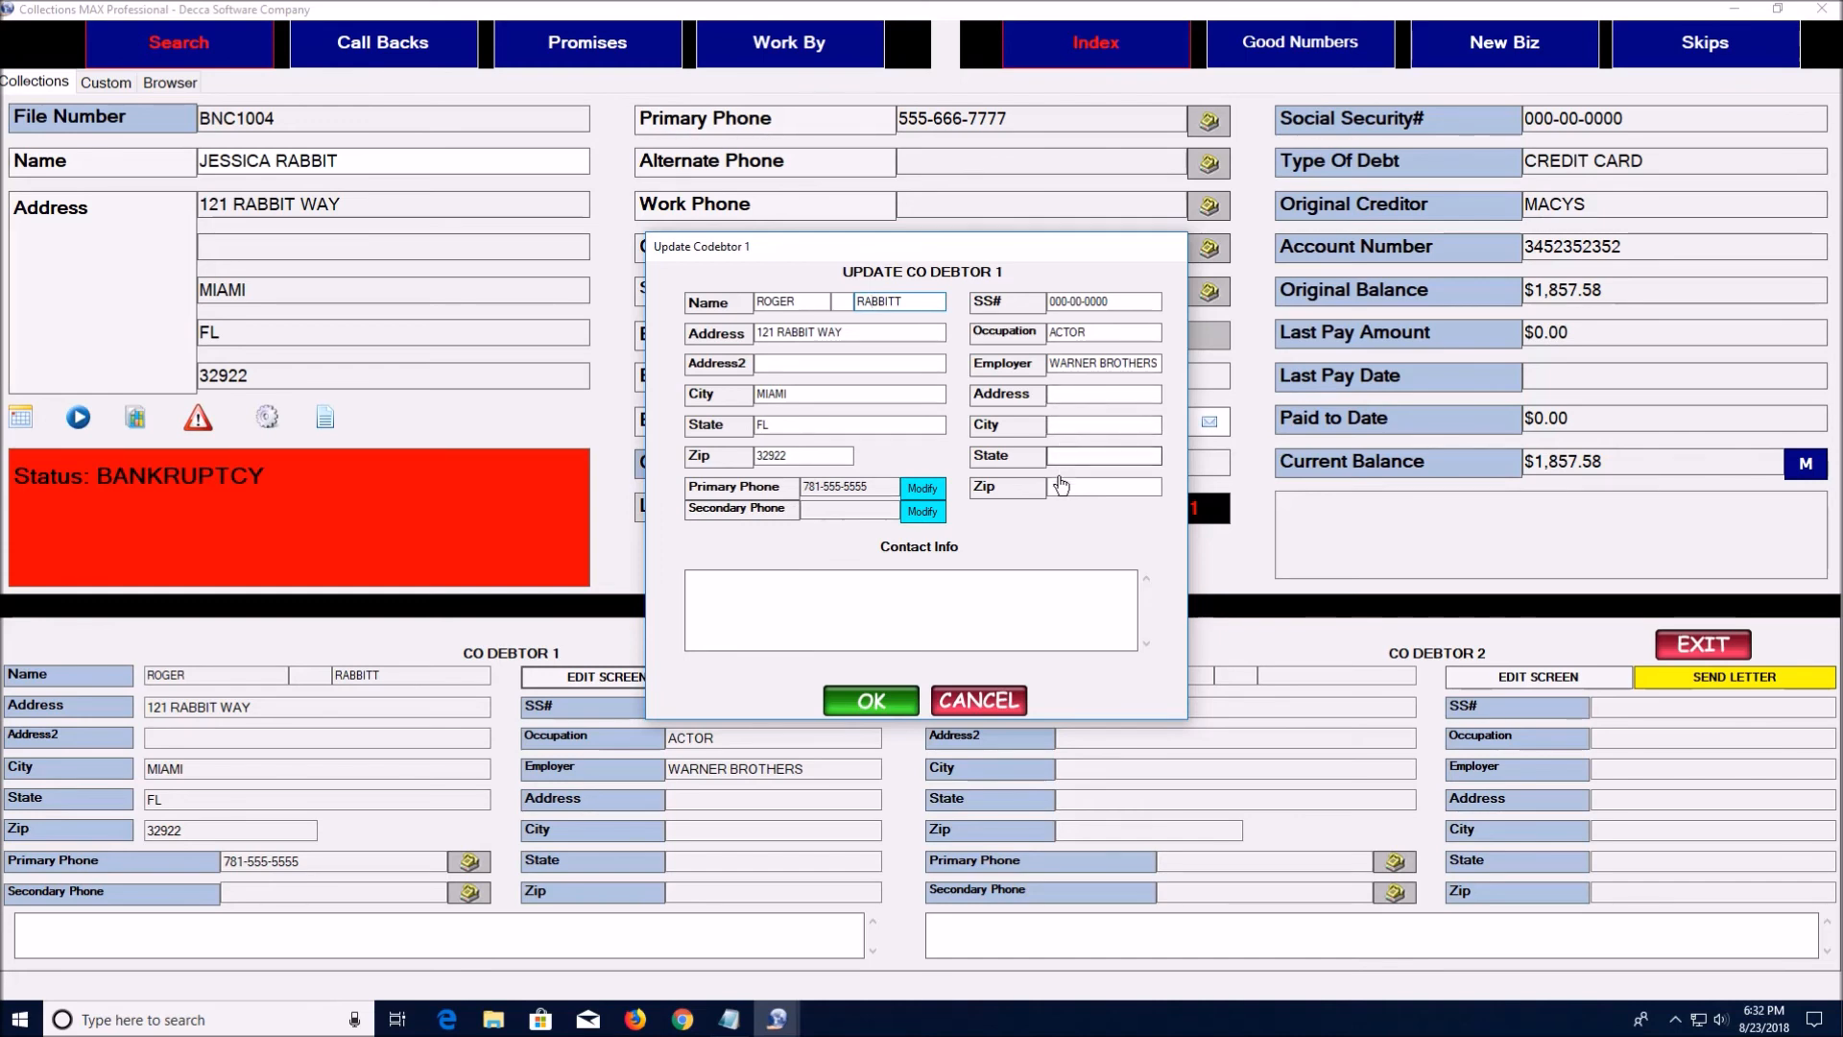
pyautogui.click(996, 707)
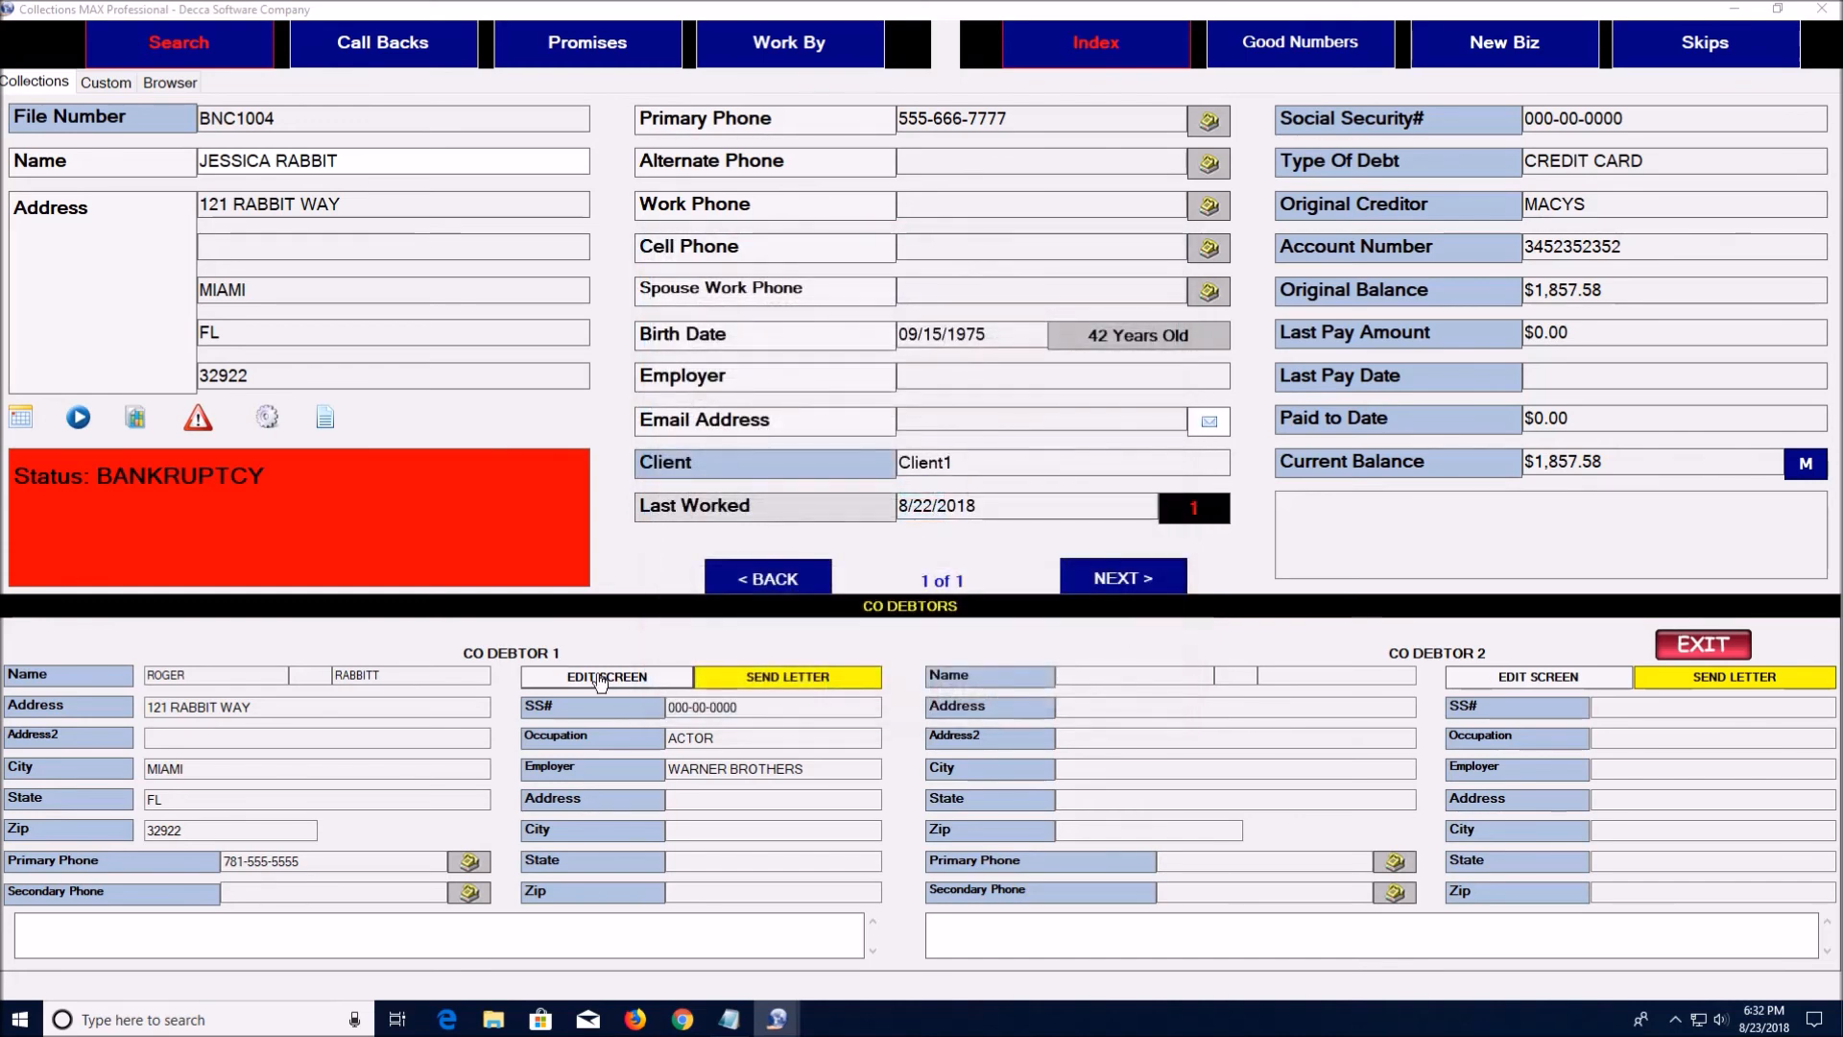
pyautogui.click(789, 677)
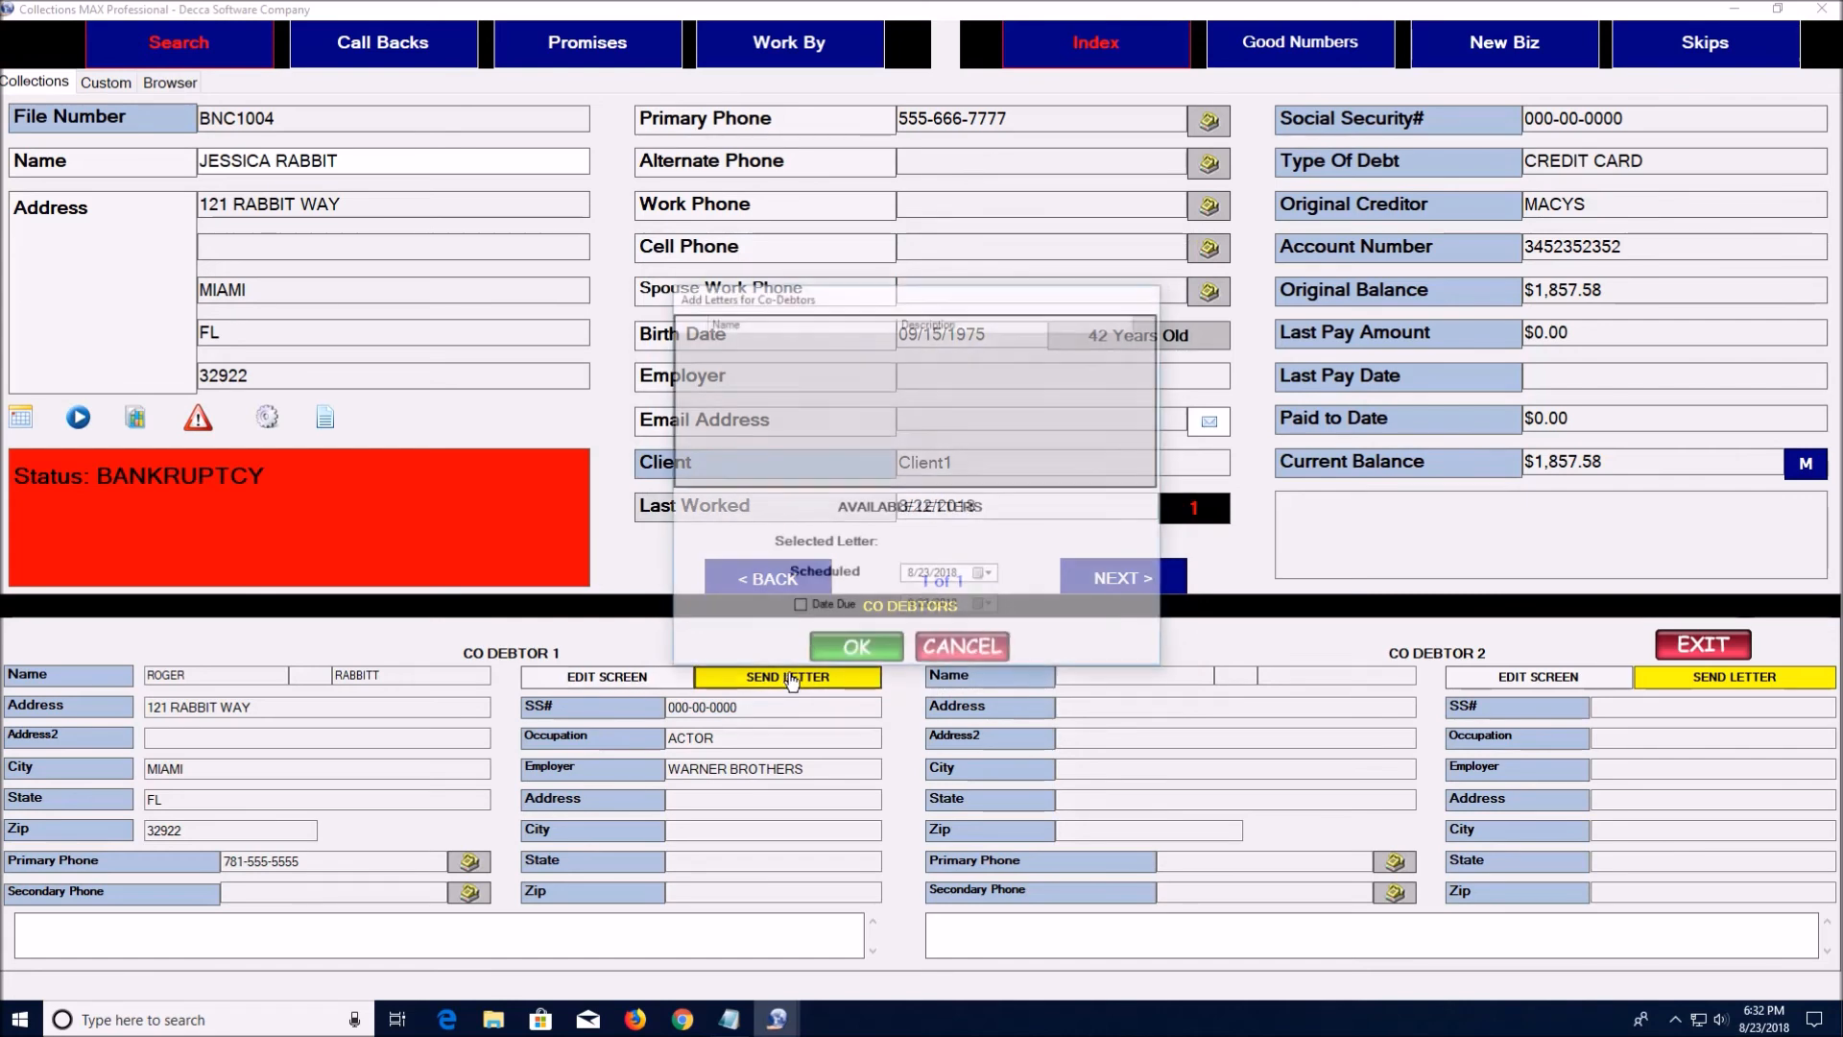
pyautogui.click(960, 653)
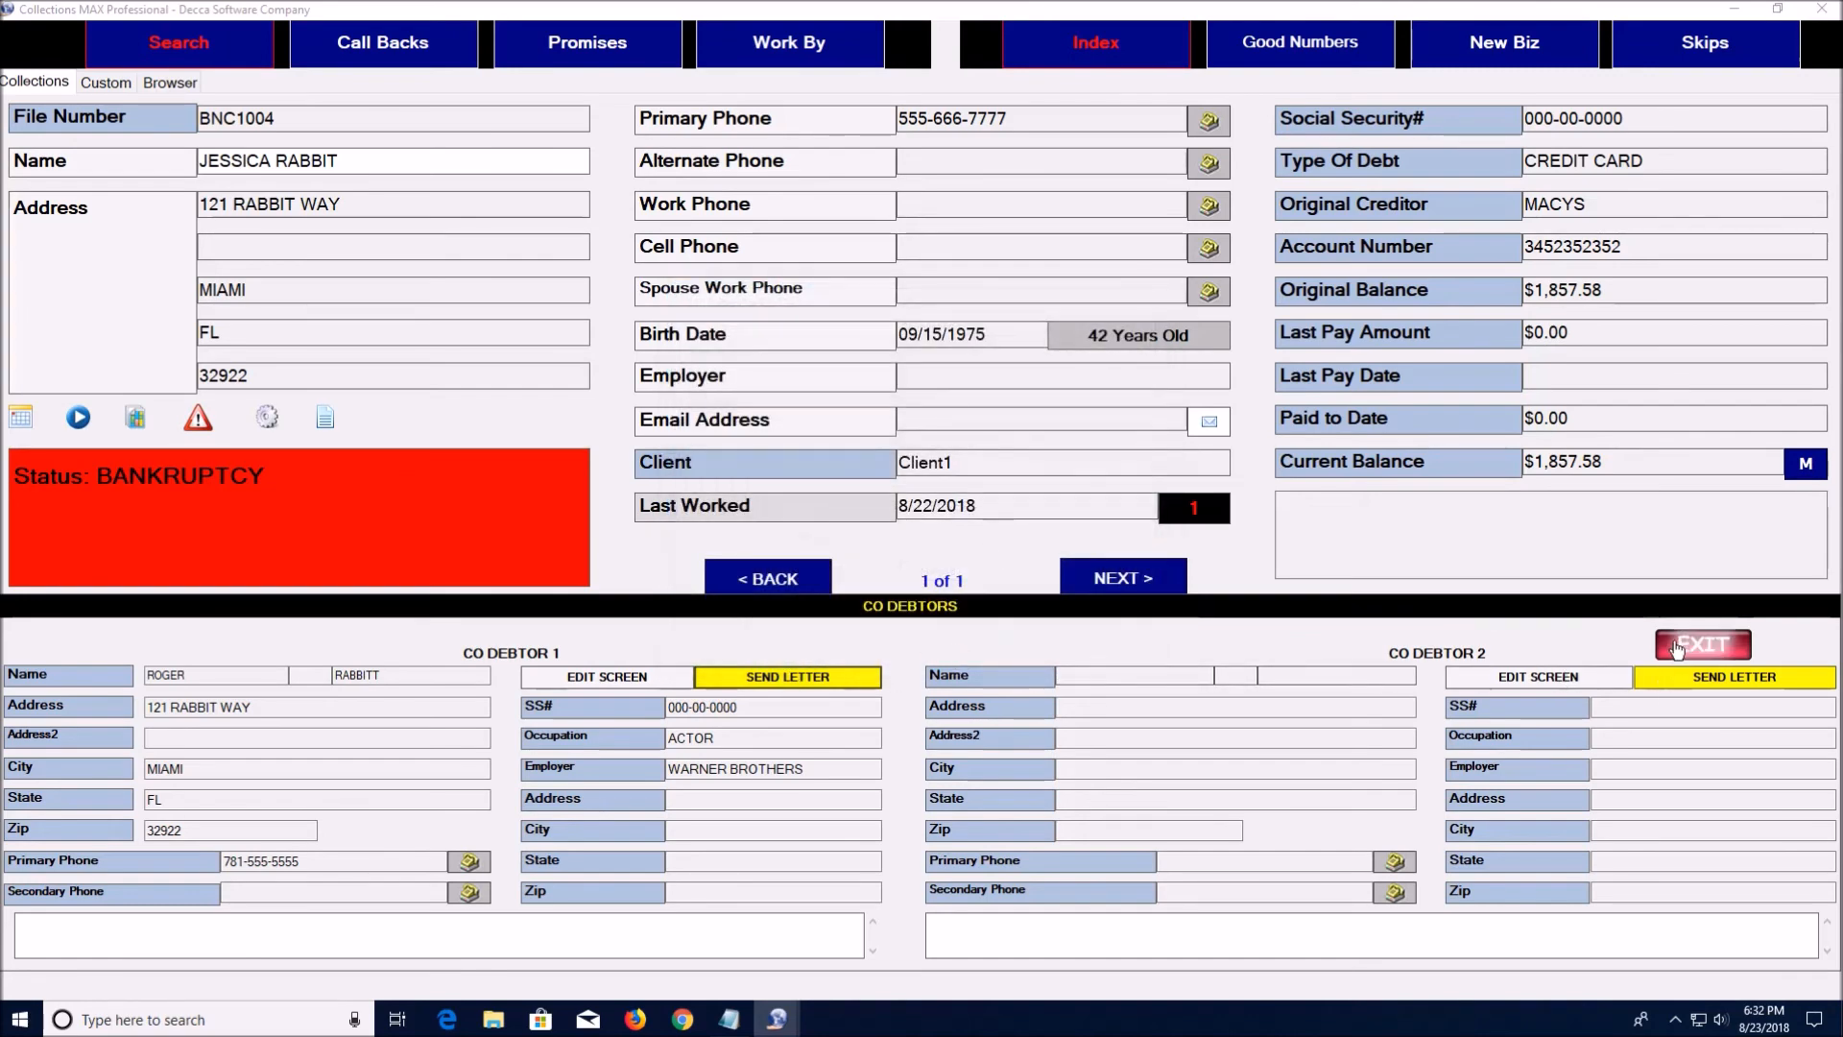
pyautogui.click(1697, 645)
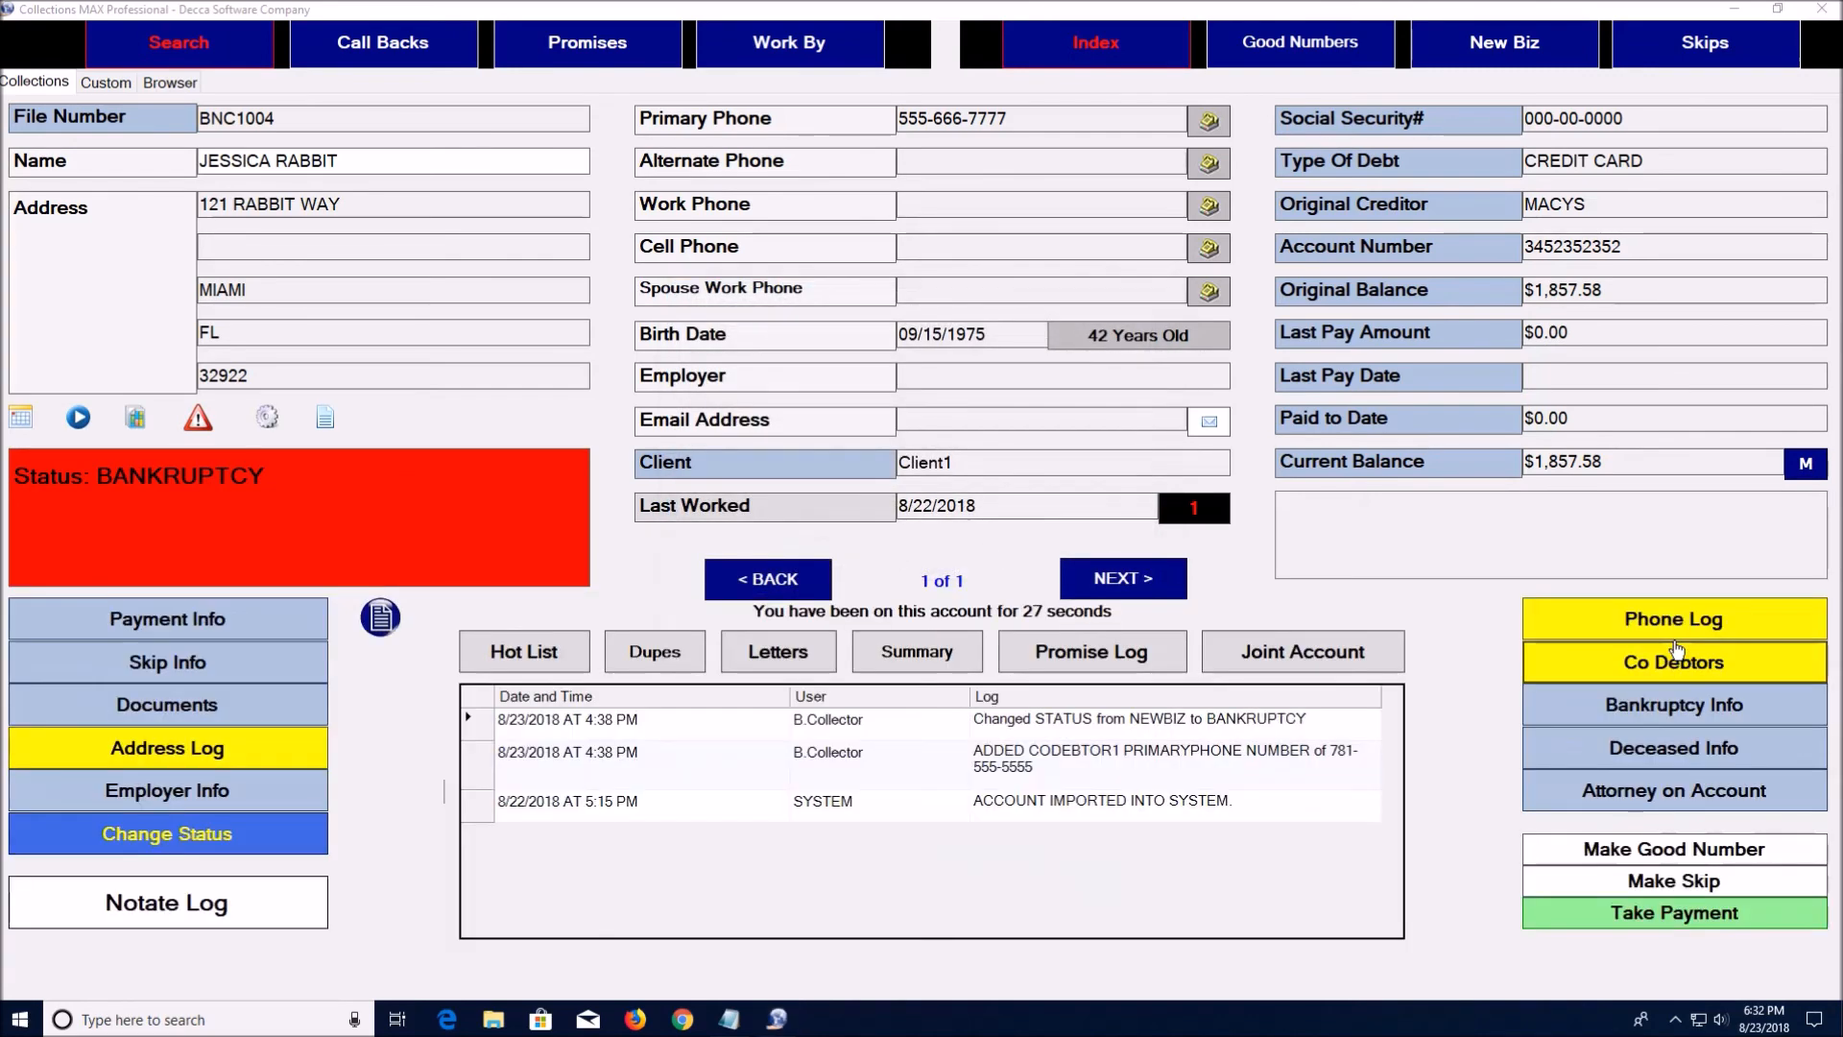
pyautogui.click(1675, 707)
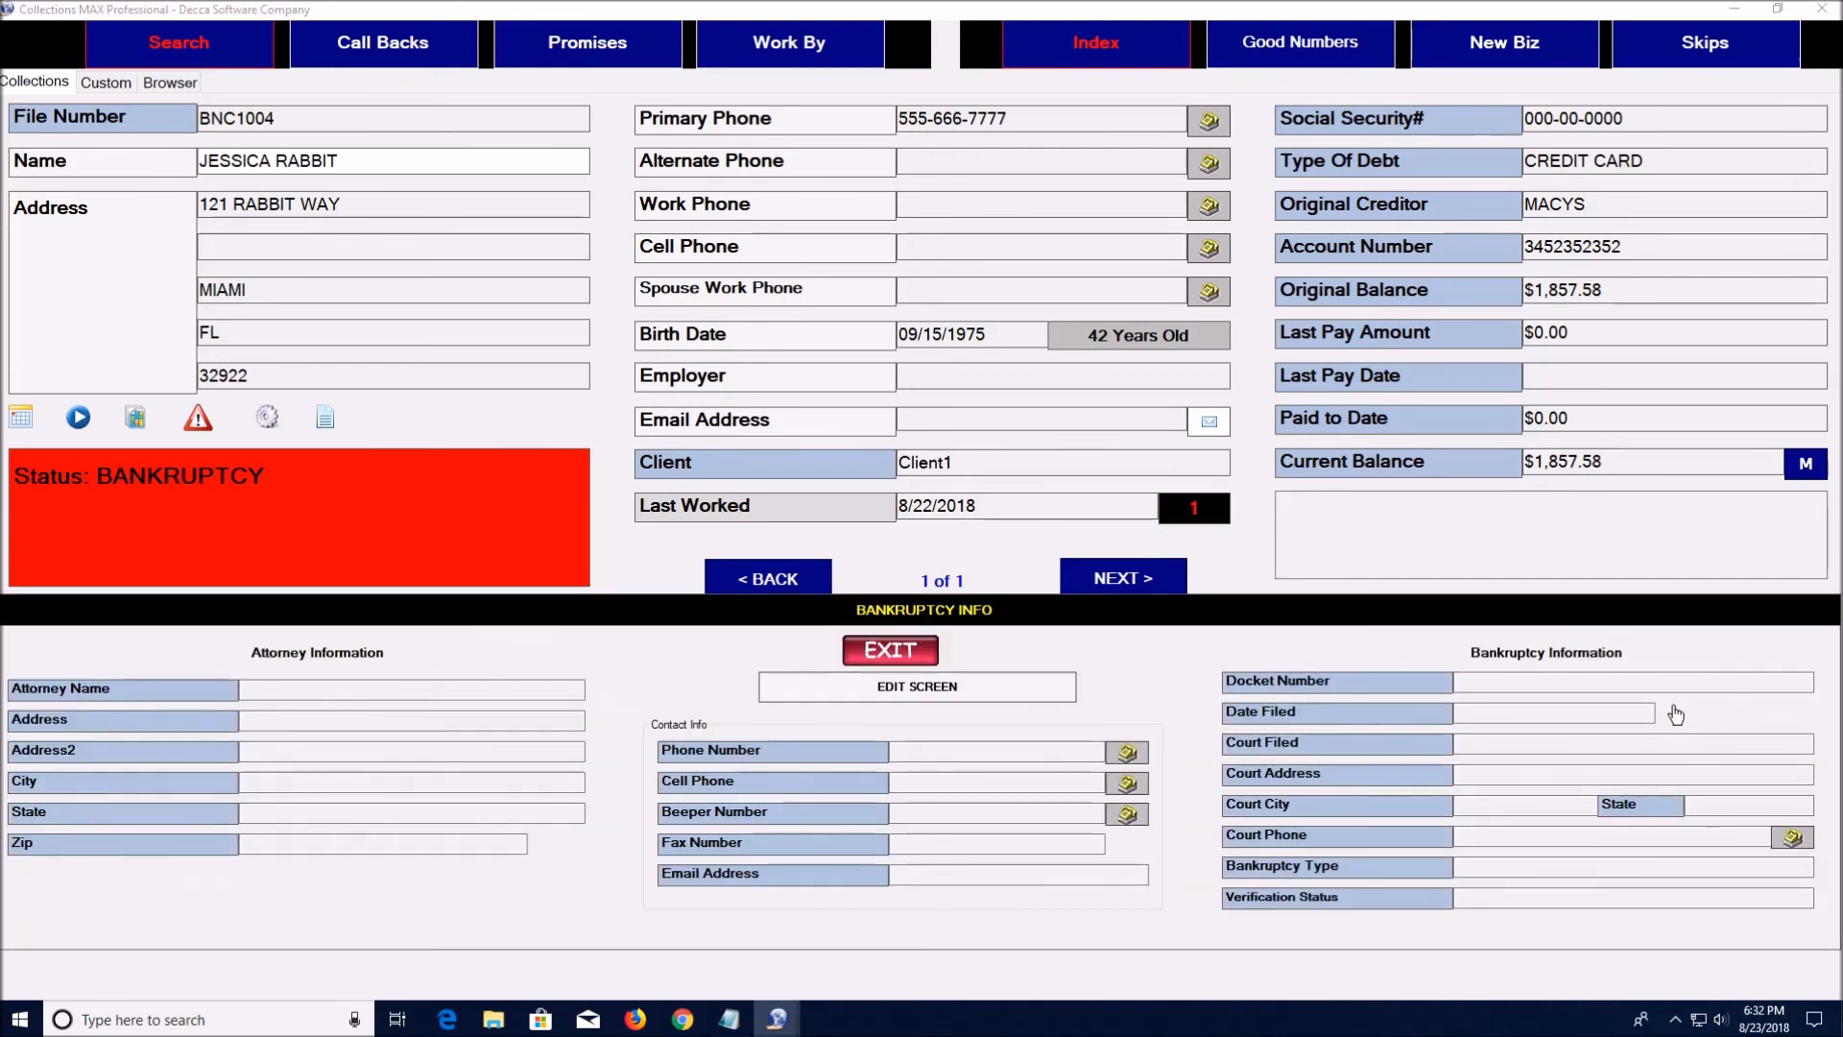
pyautogui.click(960, 686)
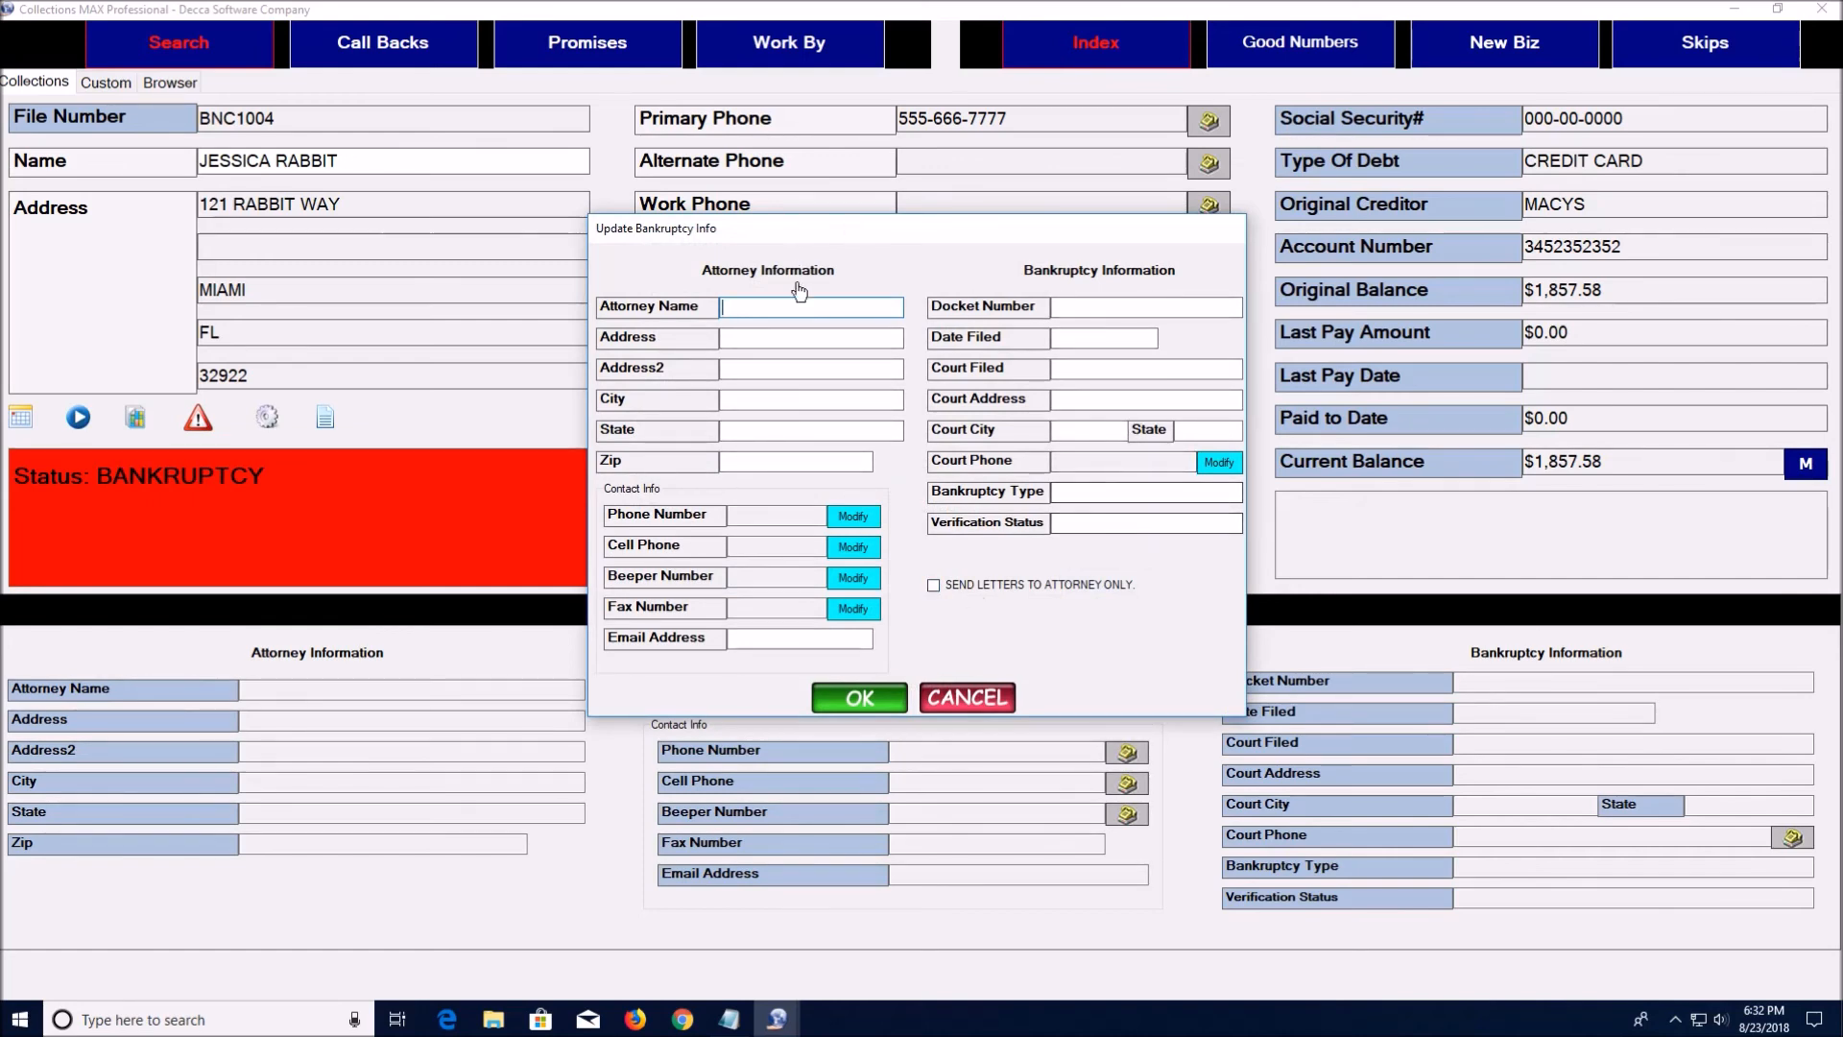
pyautogui.click(967, 684)
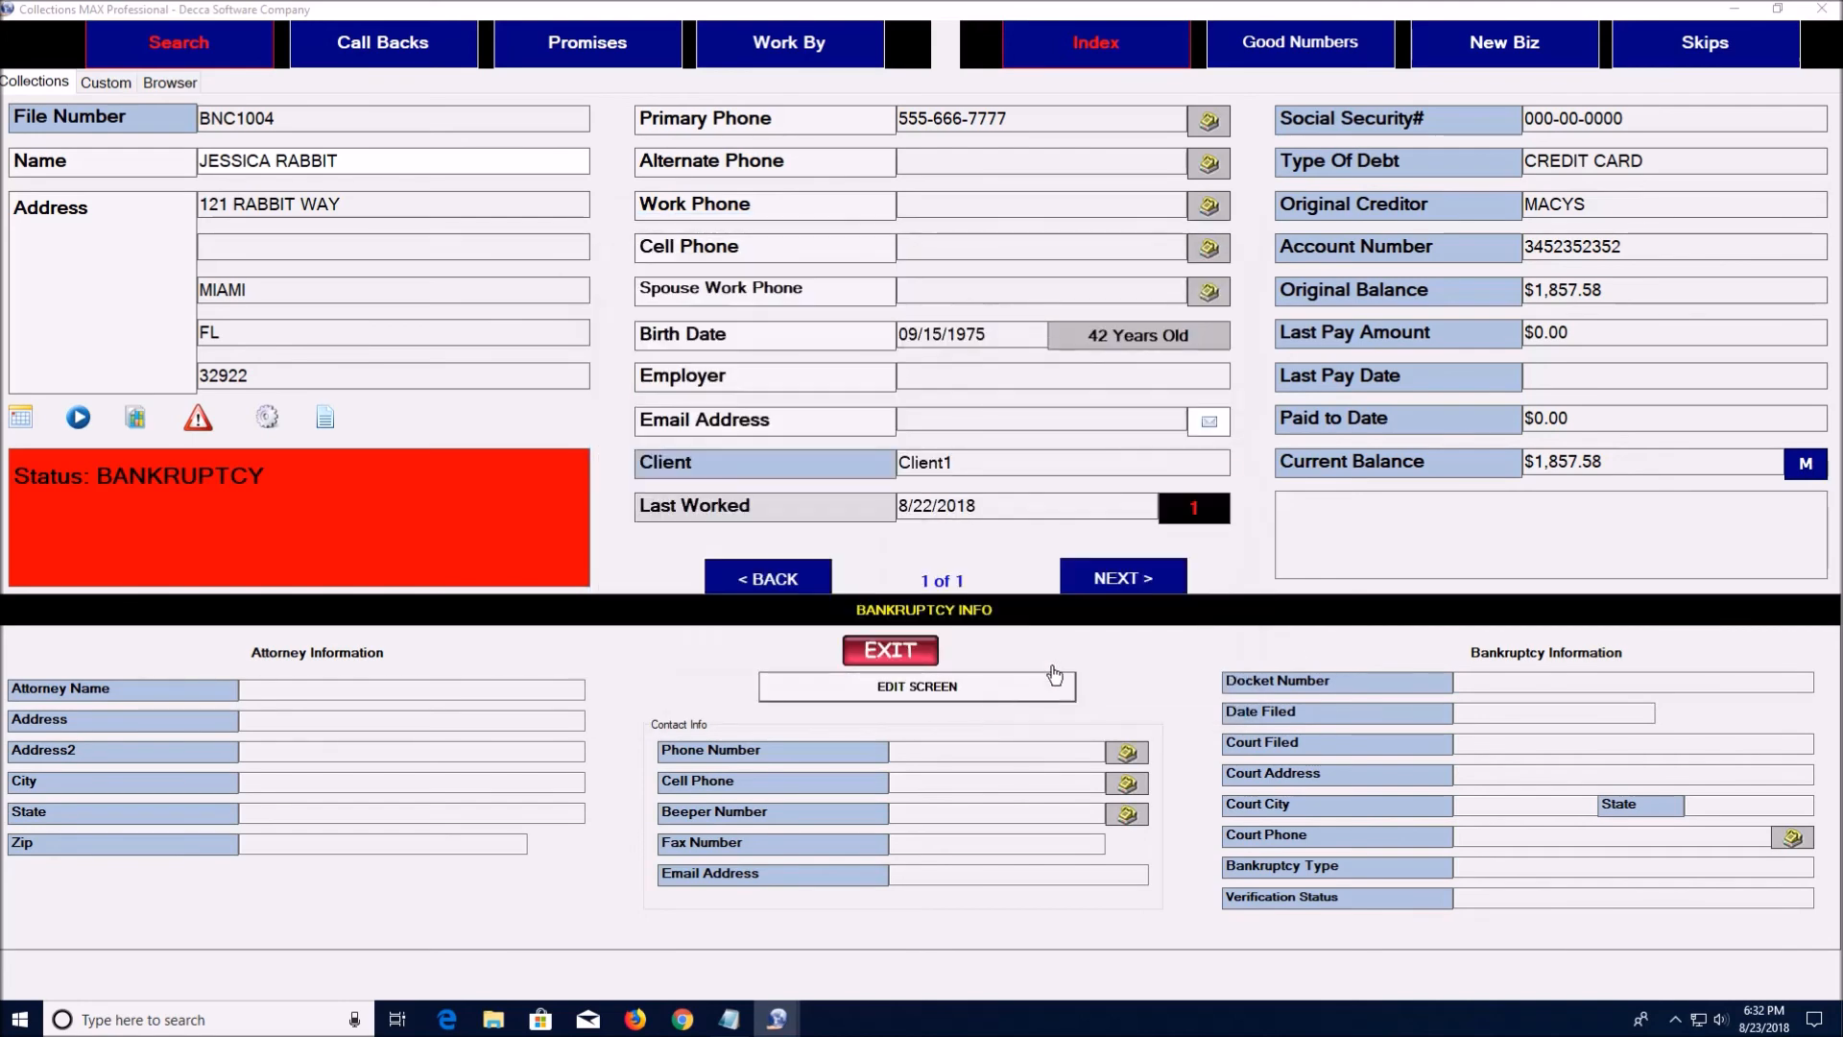
pyautogui.click(889, 650)
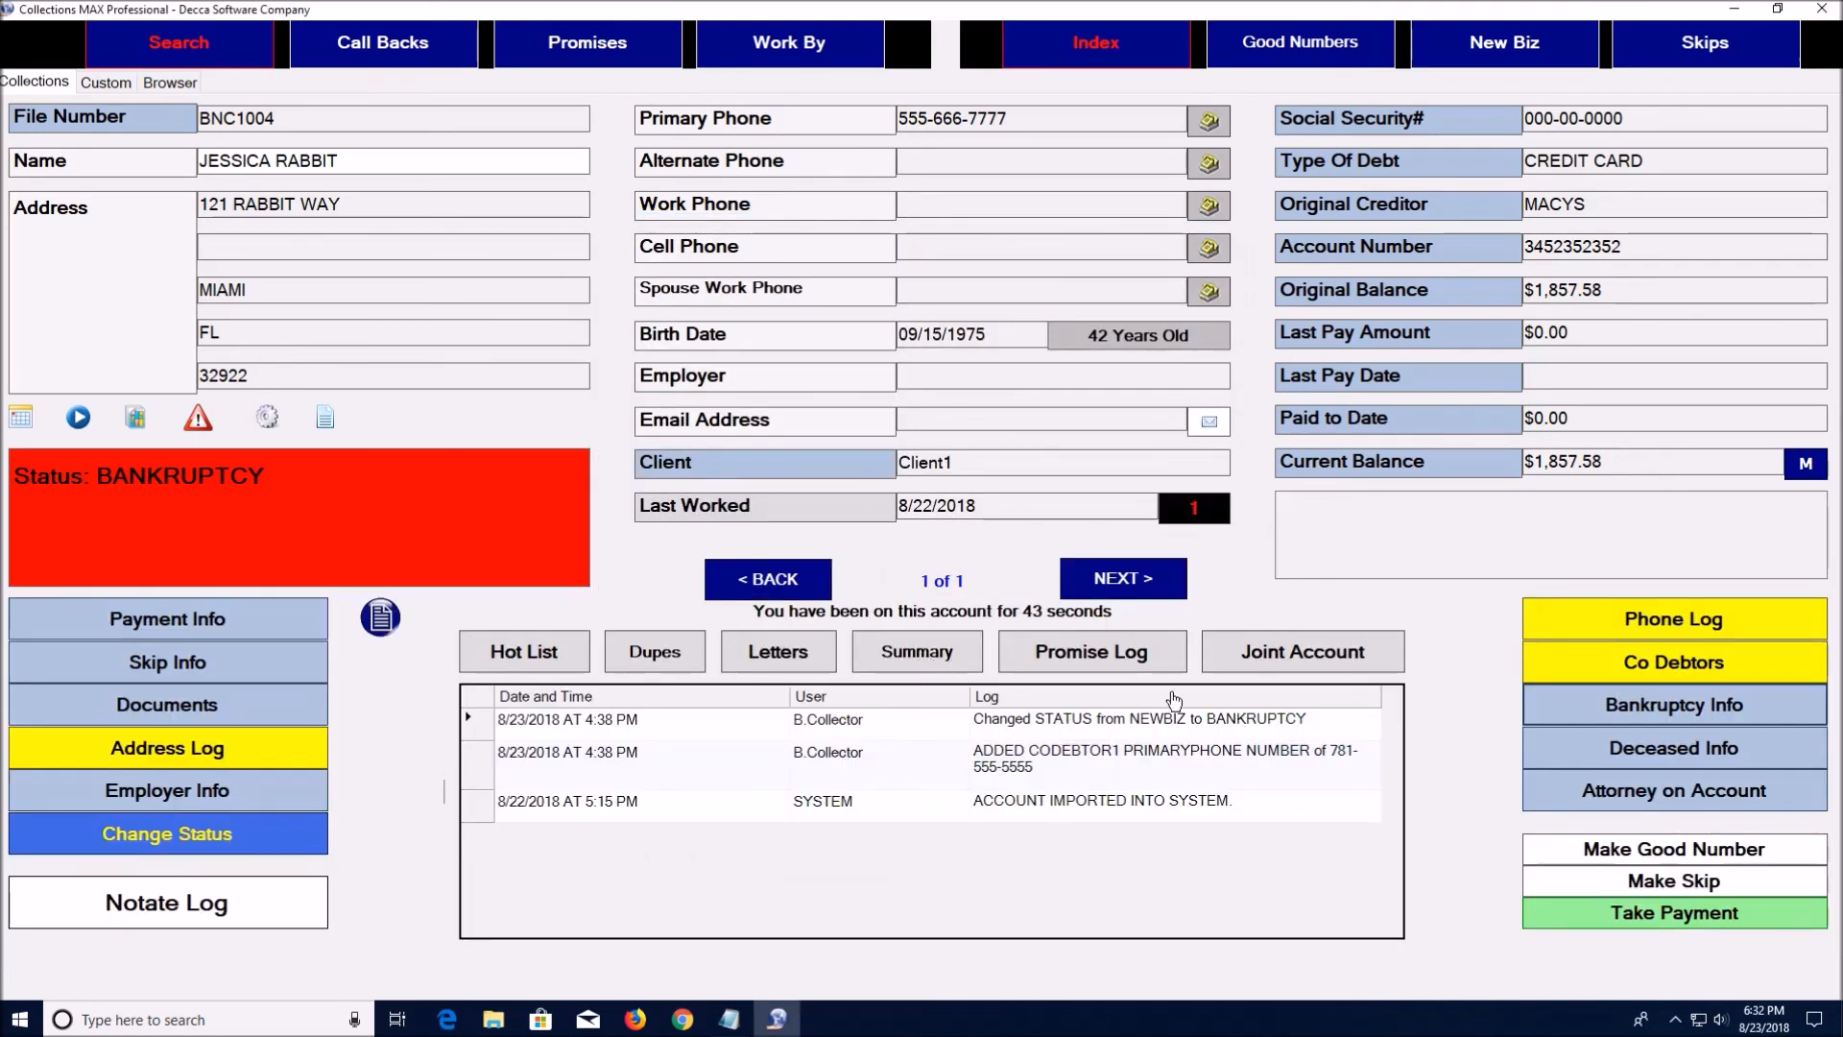
pyautogui.click(1623, 753)
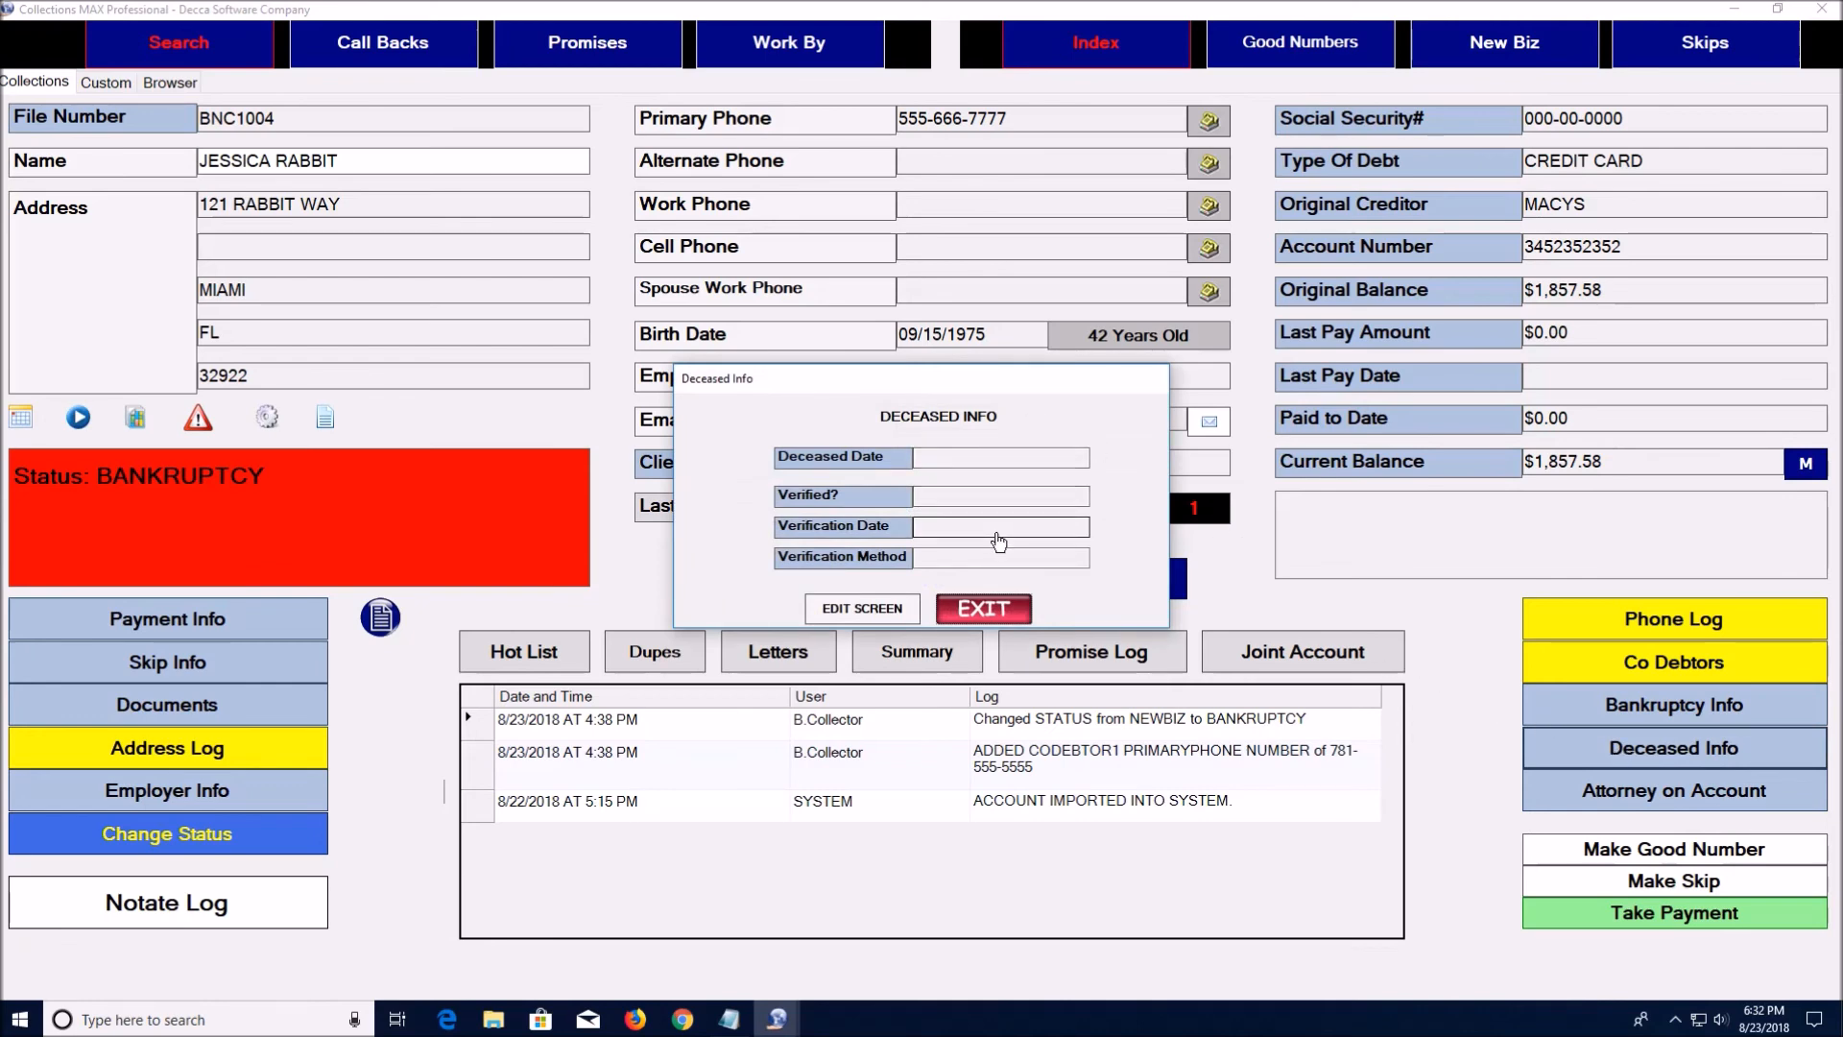
pyautogui.click(861, 608)
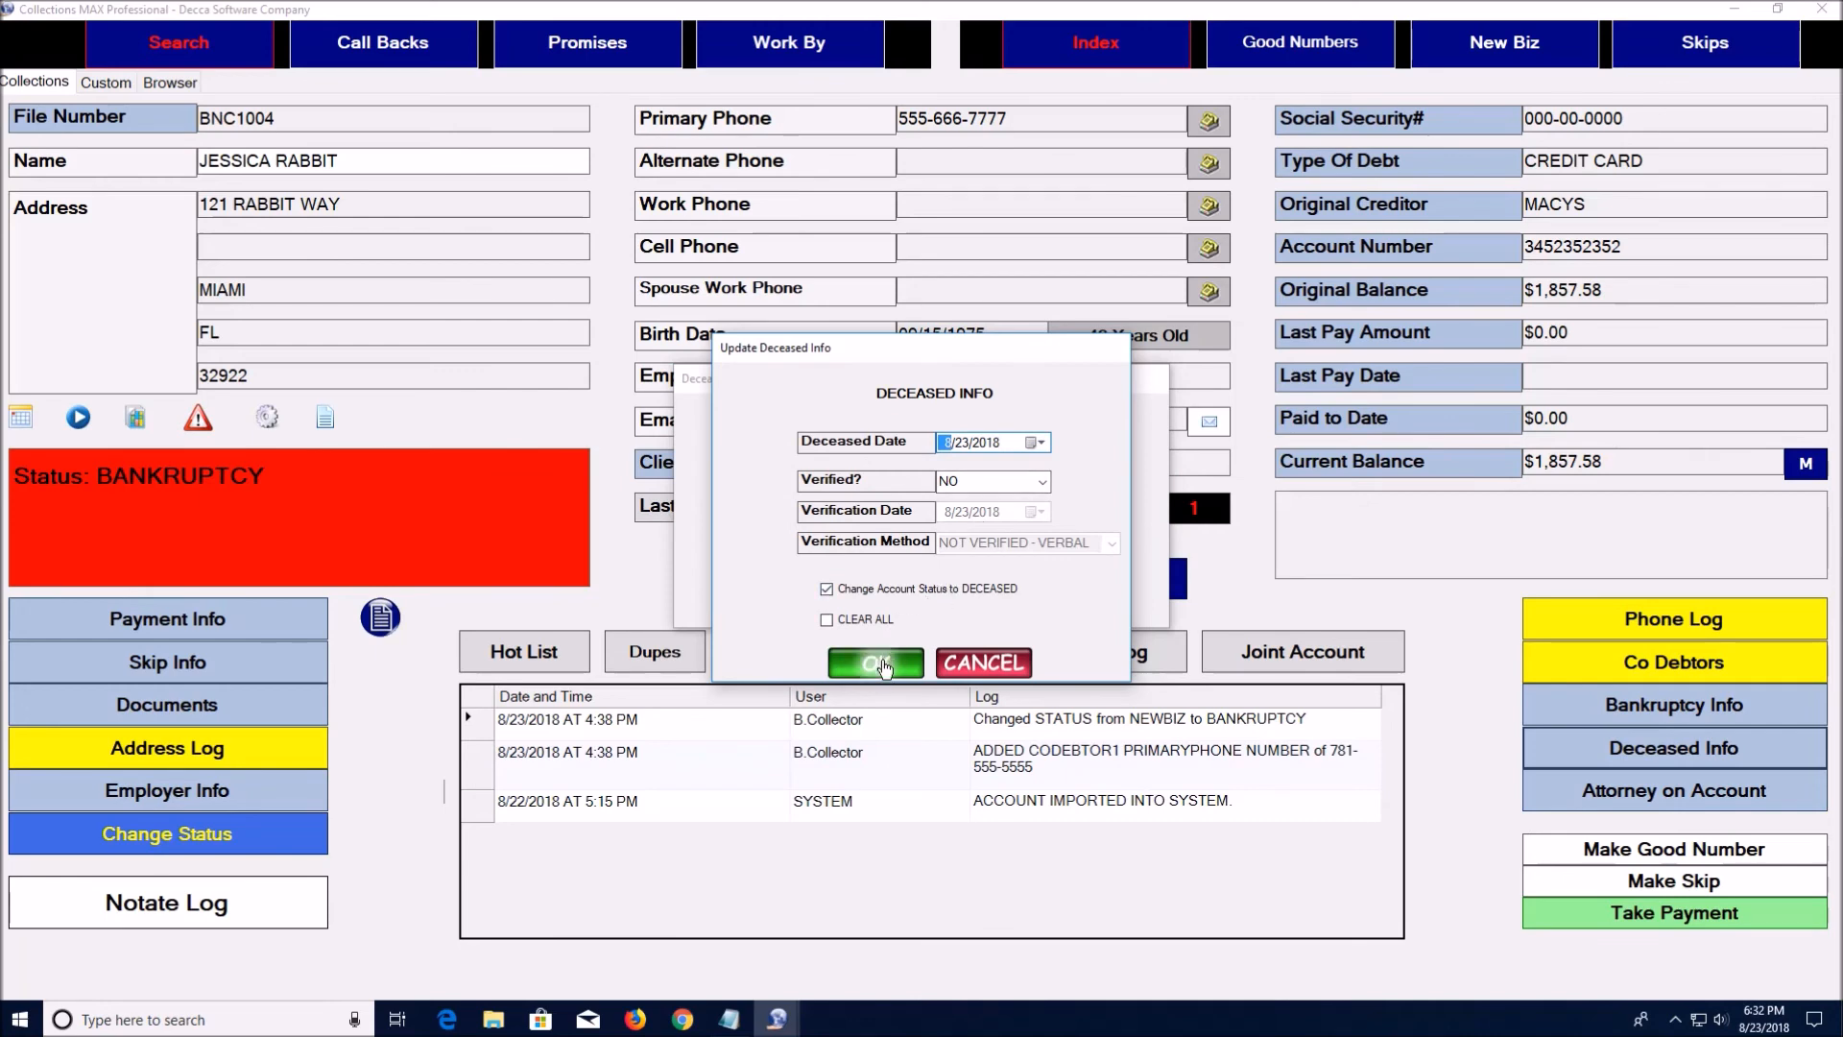
pyautogui.click(981, 664)
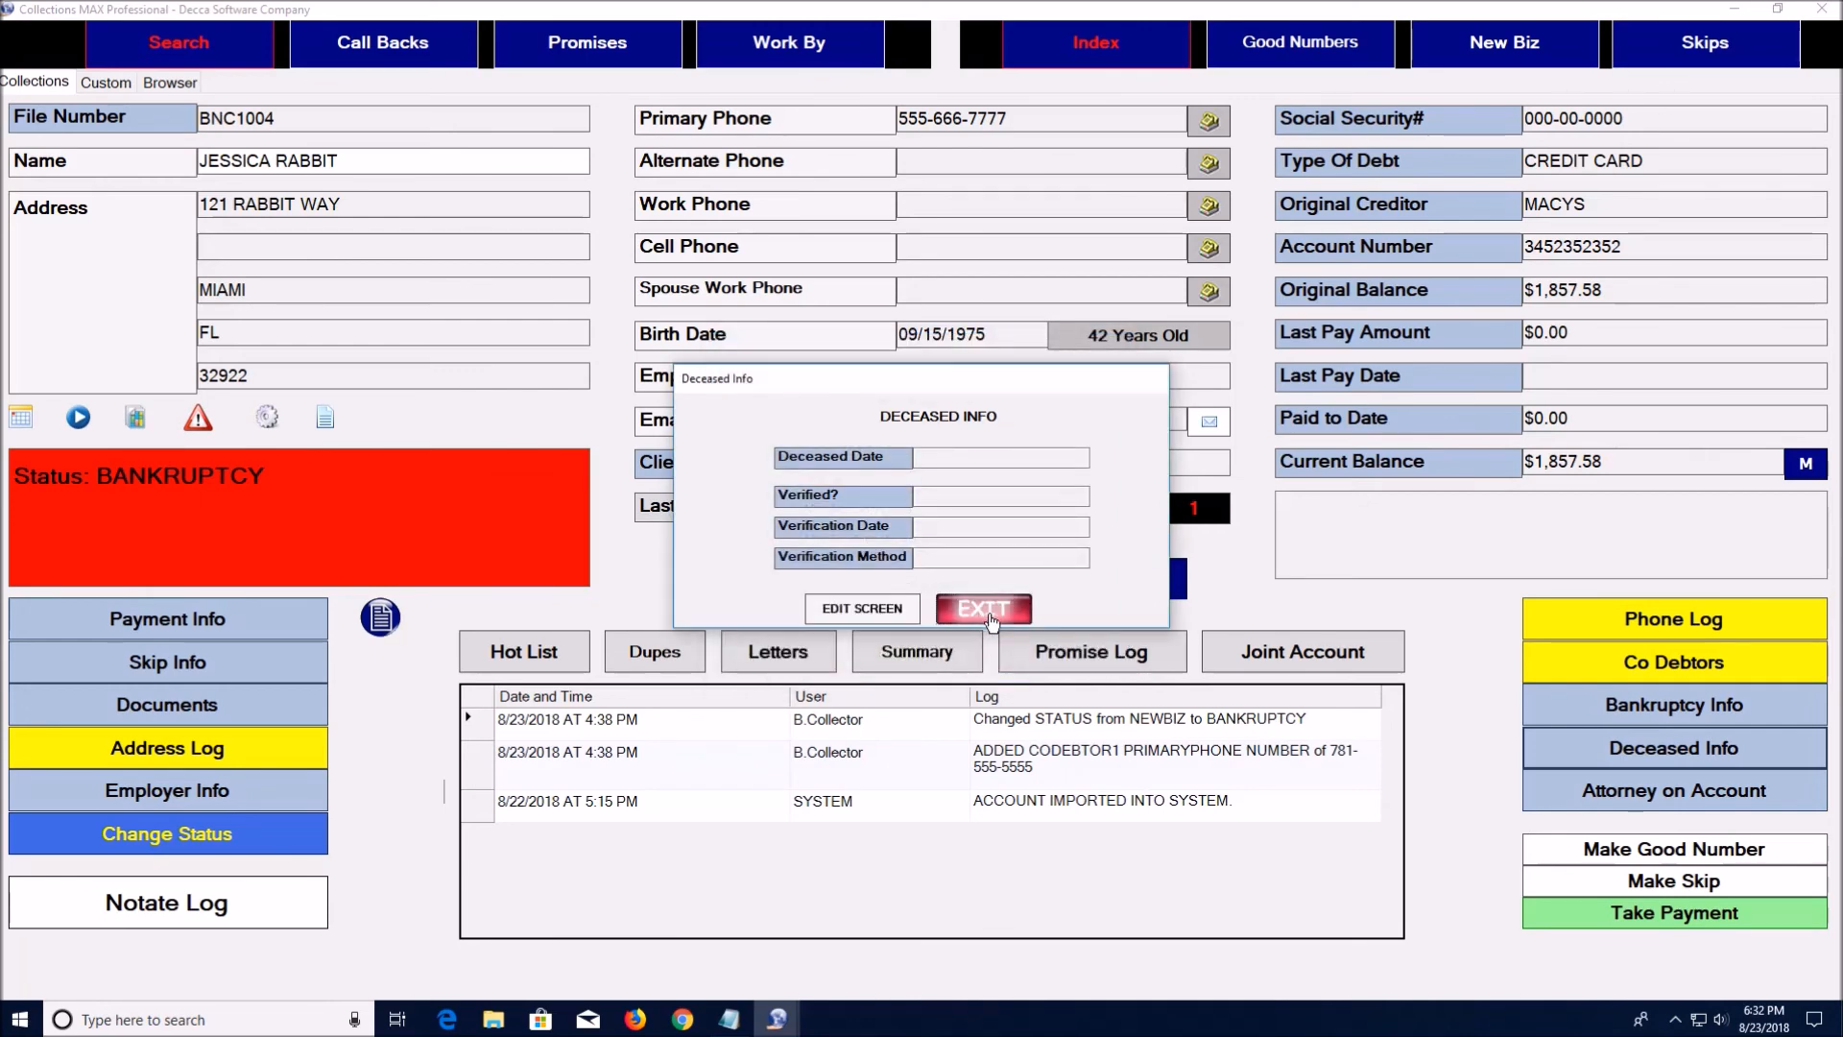
pyautogui.click(989, 614)
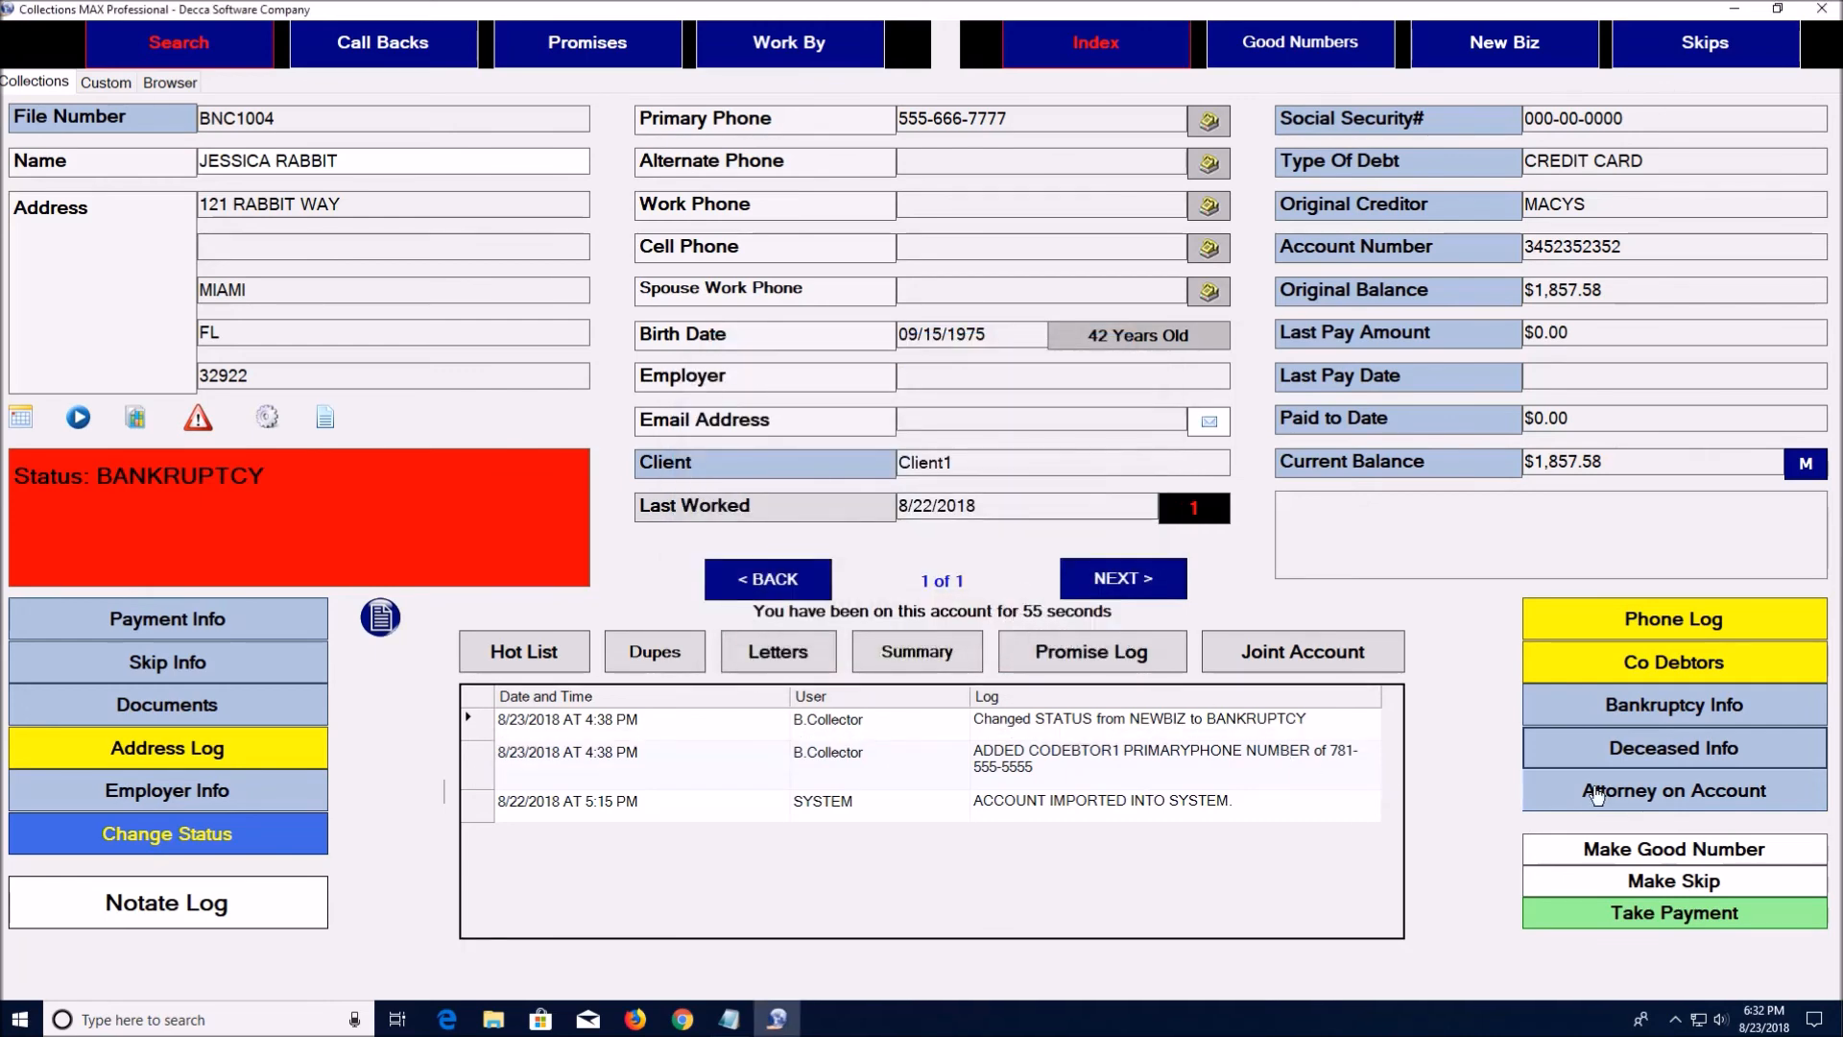
# View the bankruptcy account's attorney info and close it unchanged
pyautogui.click(1593, 792)
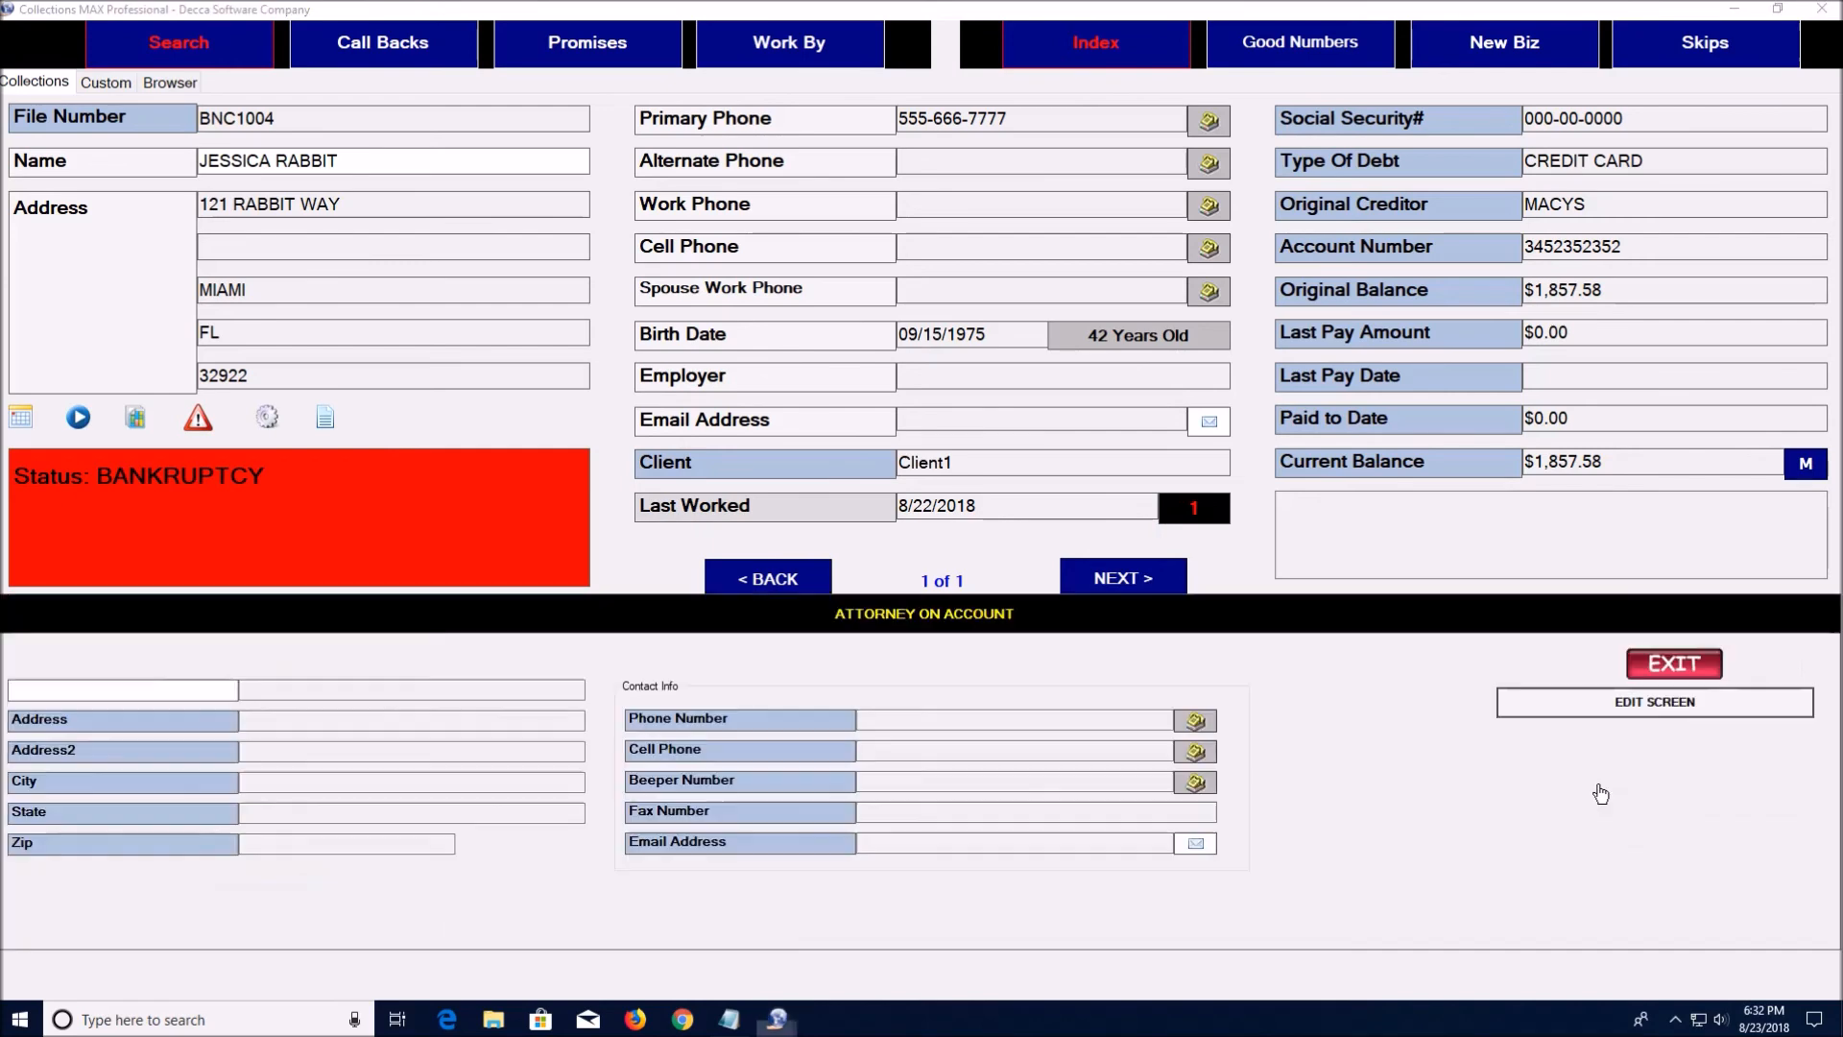
pyautogui.click(1598, 711)
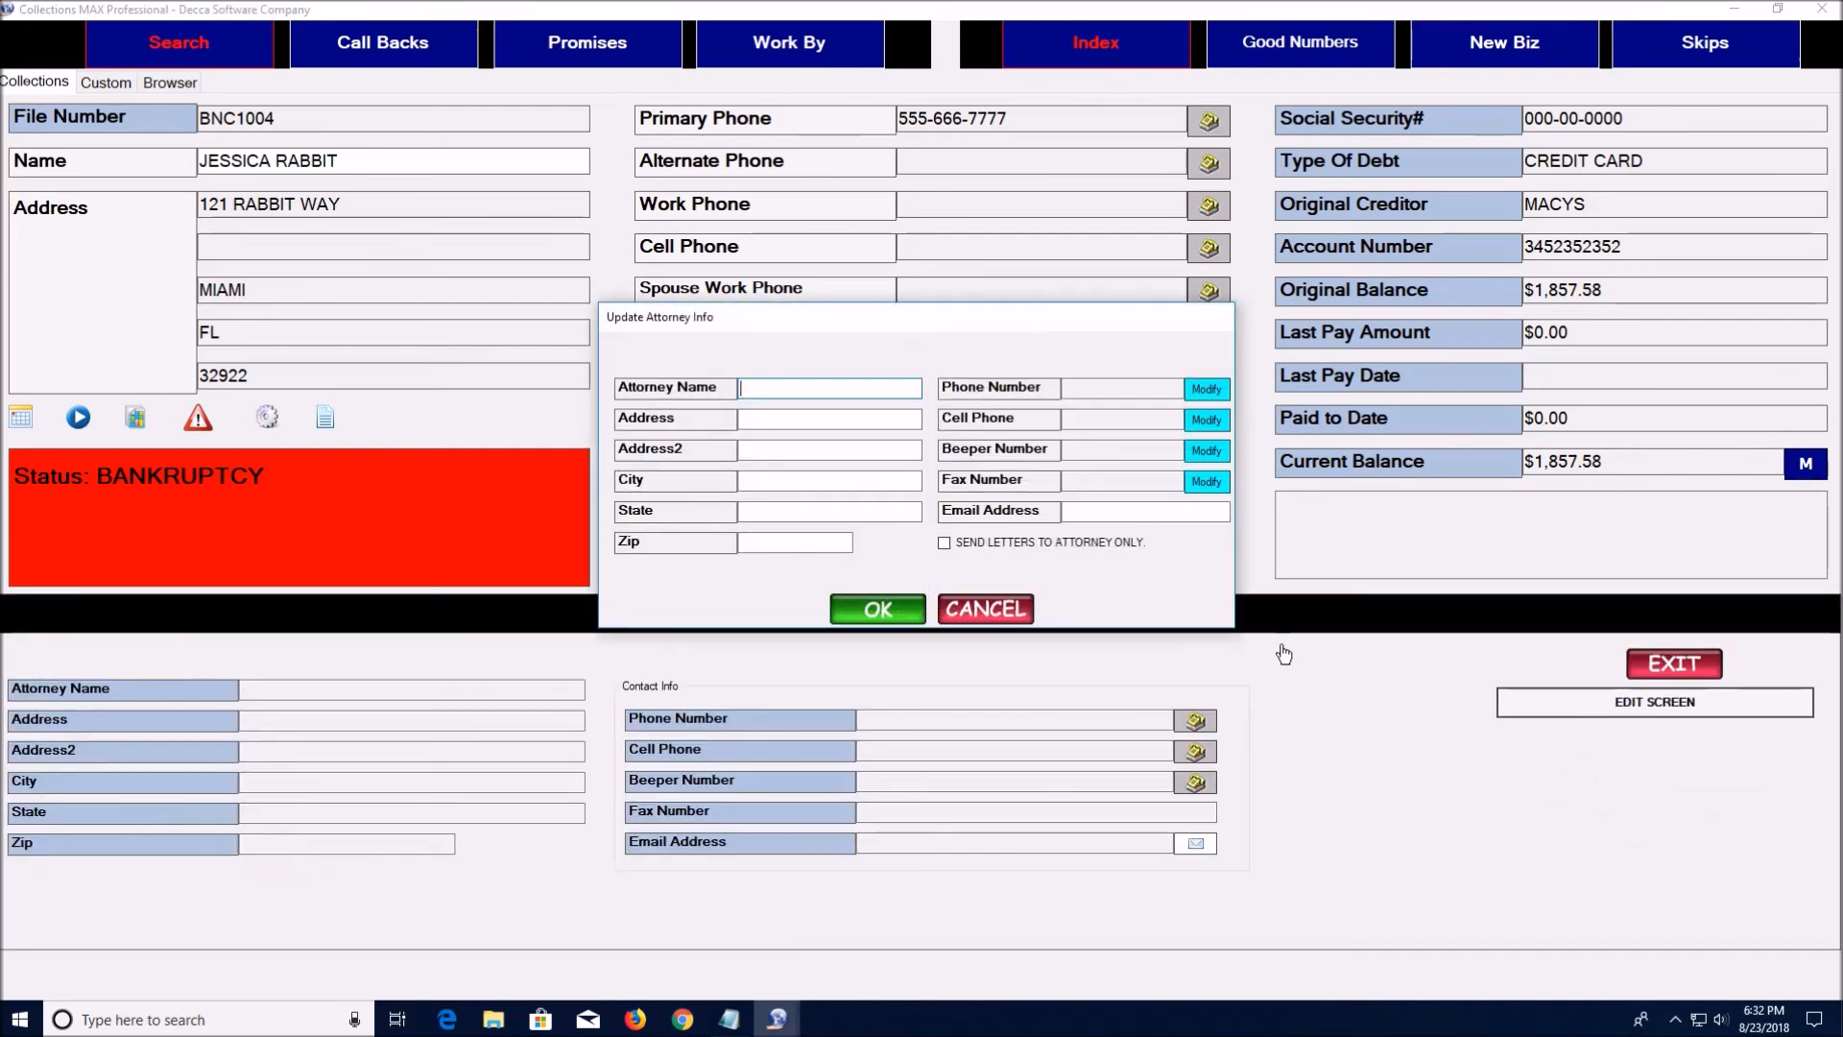
pyautogui.click(985, 608)
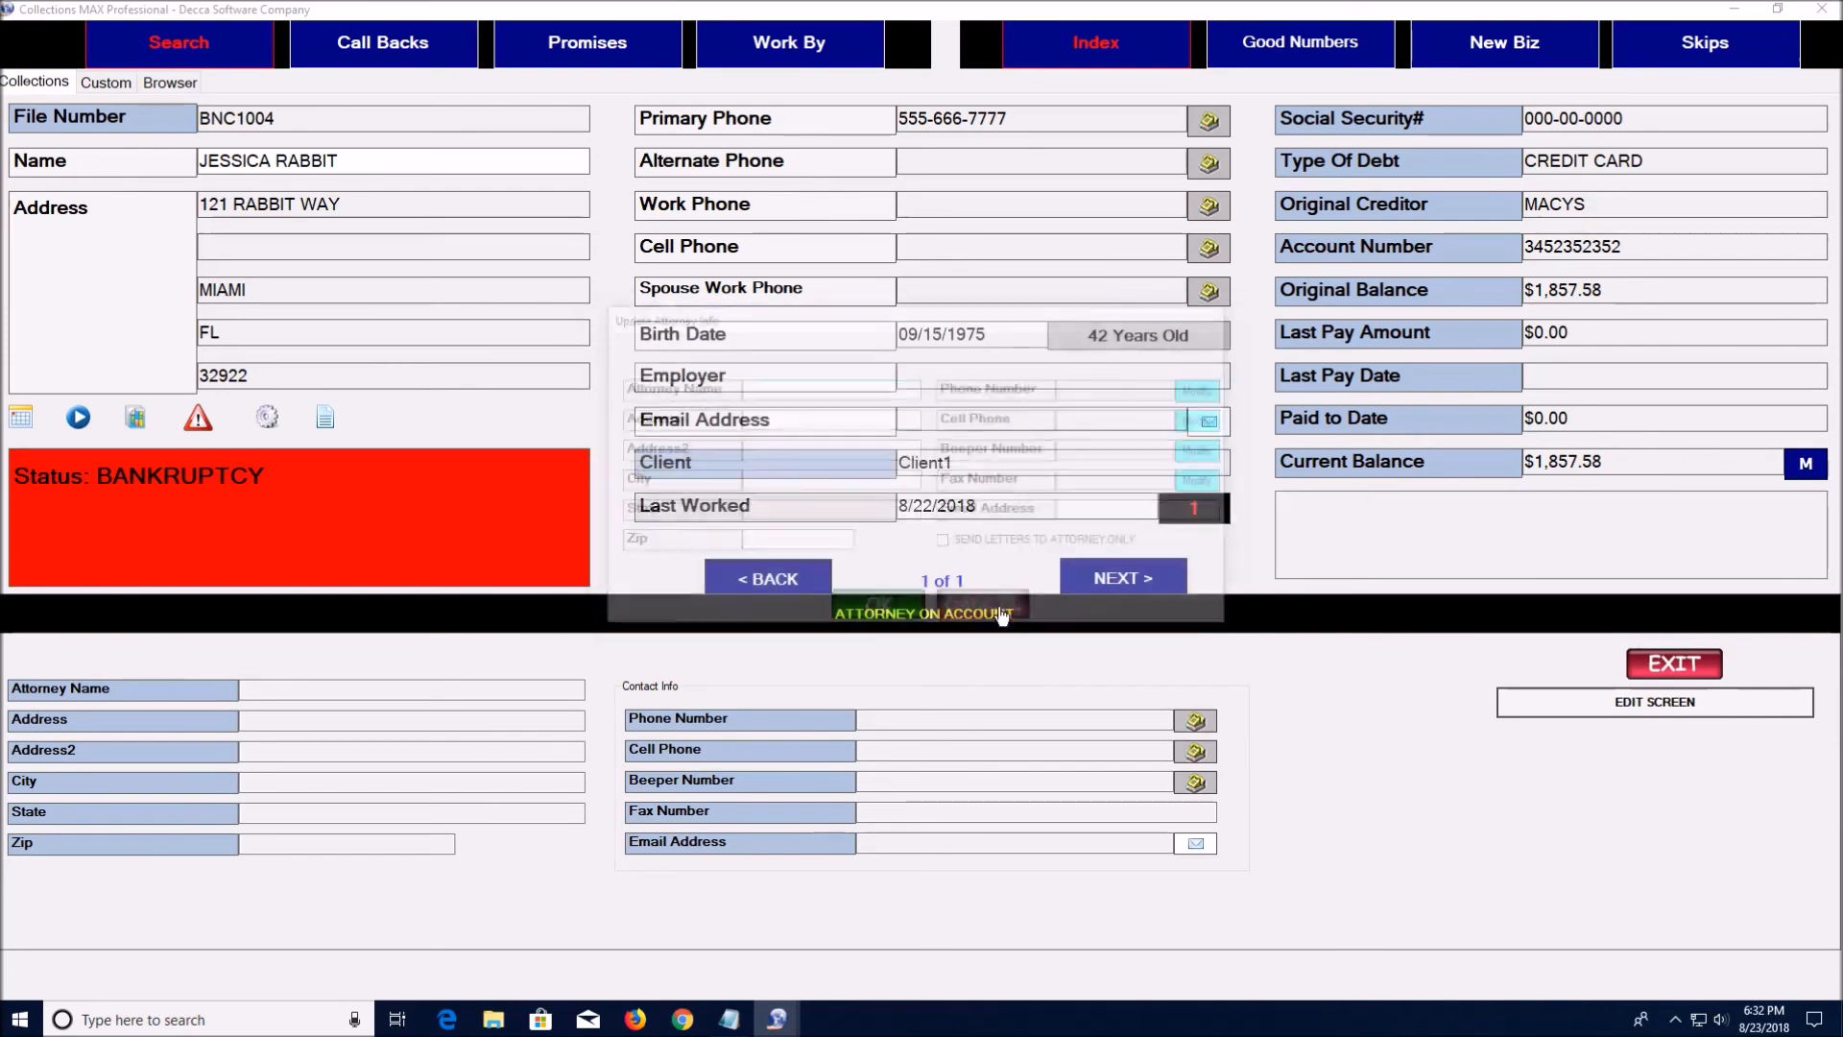
pyautogui.click(1675, 663)
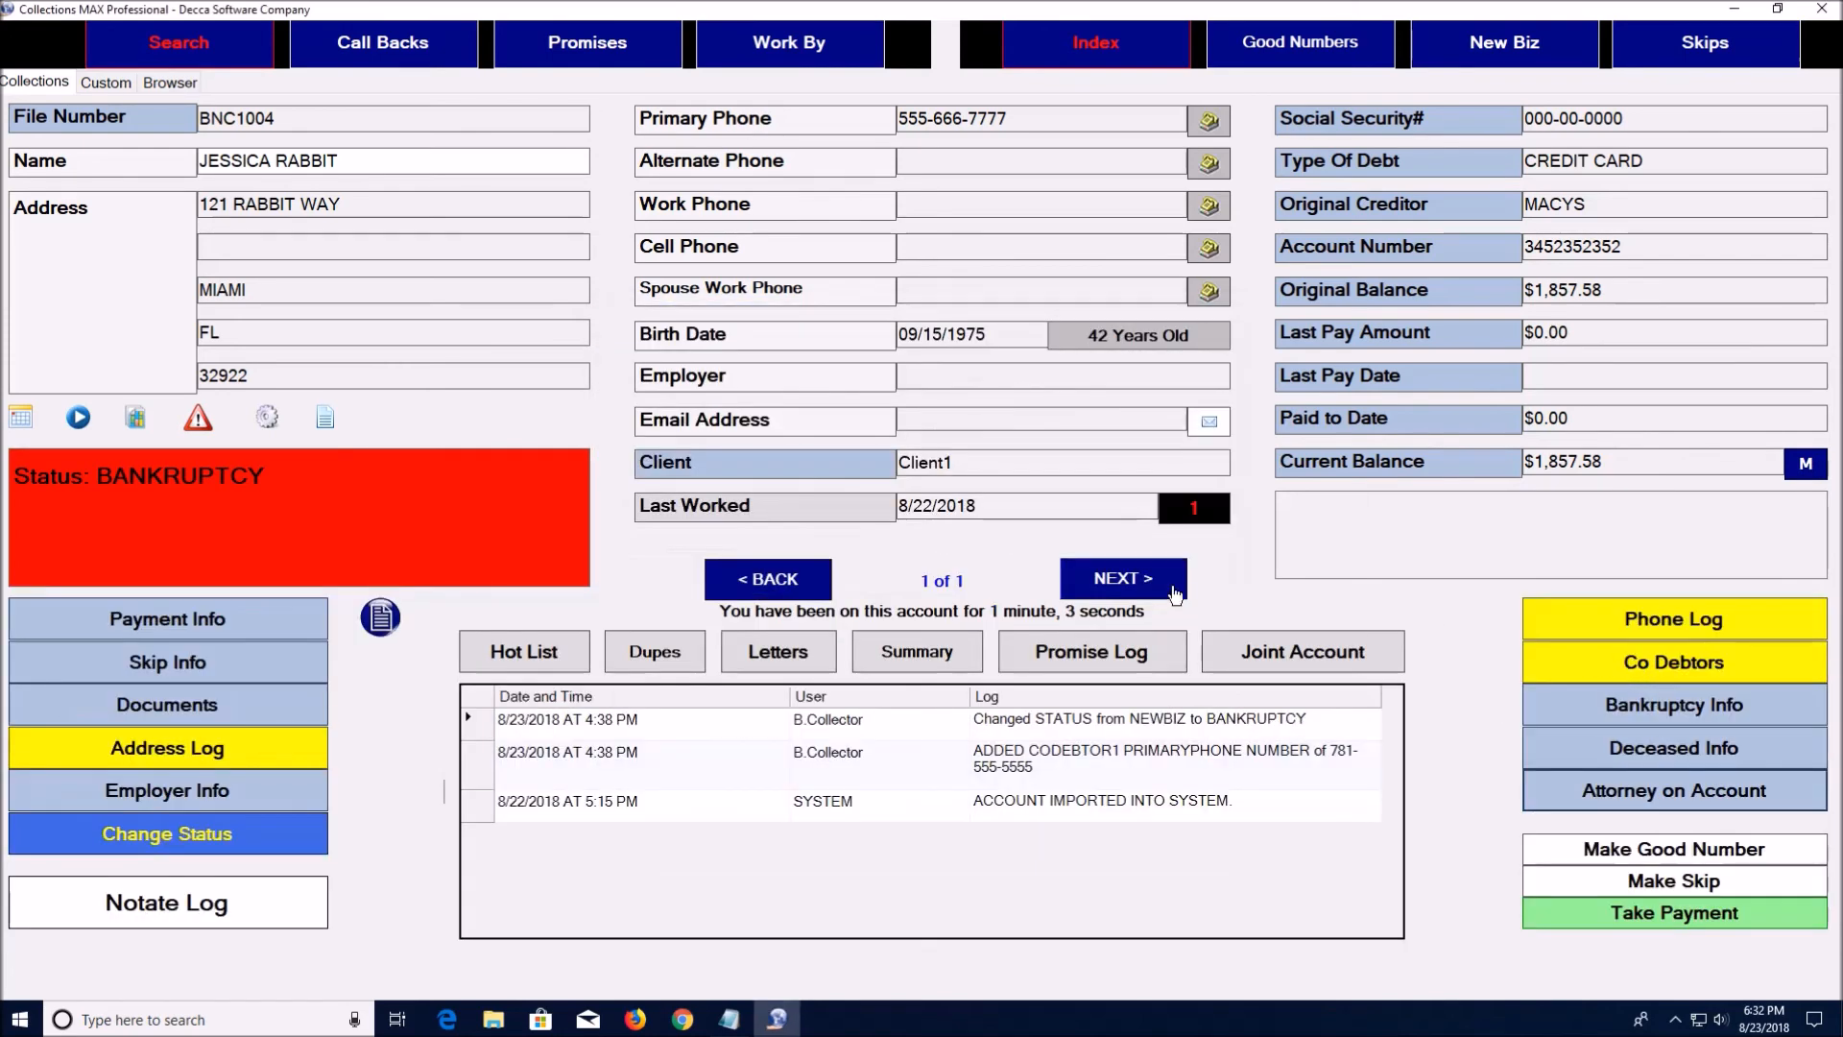
# Load the index at account 1 of 636 and review its attorney details without saving edits
pyautogui.click(1113, 40)
pyautogui.click(1674, 790)
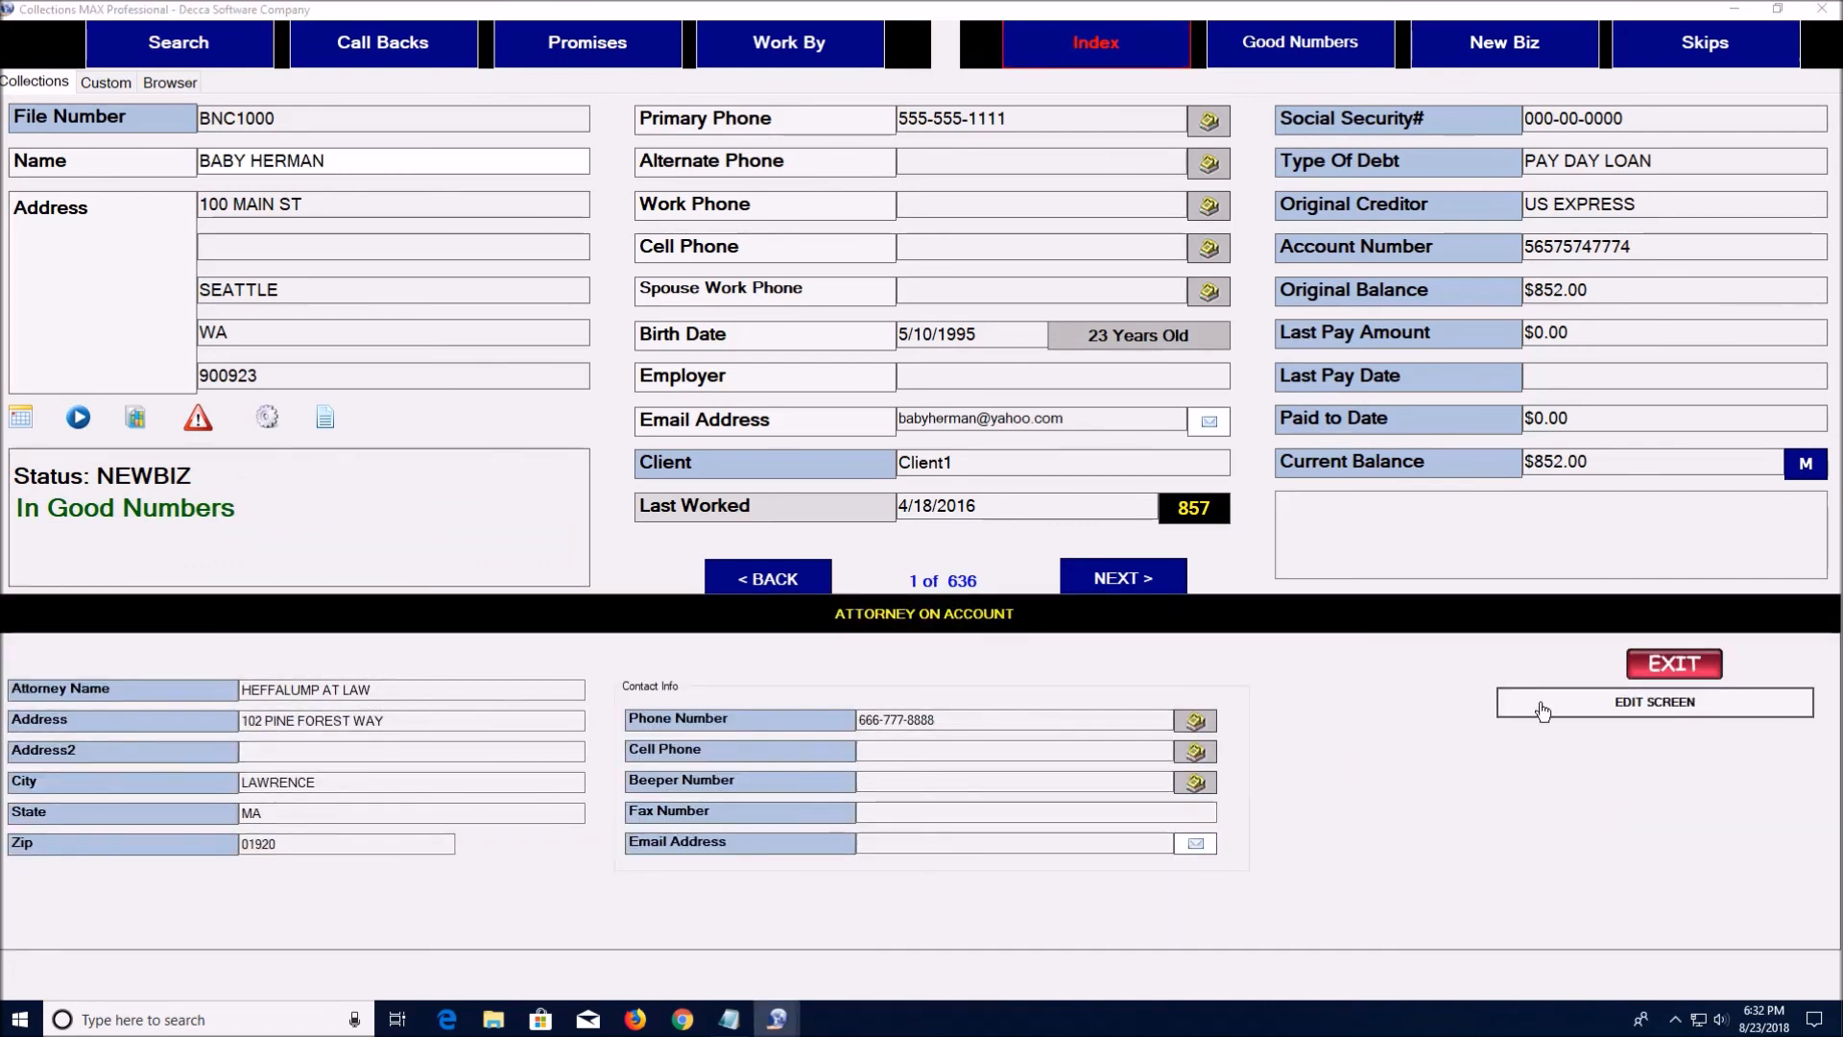
pyautogui.click(1538, 703)
pyautogui.click(893, 388)
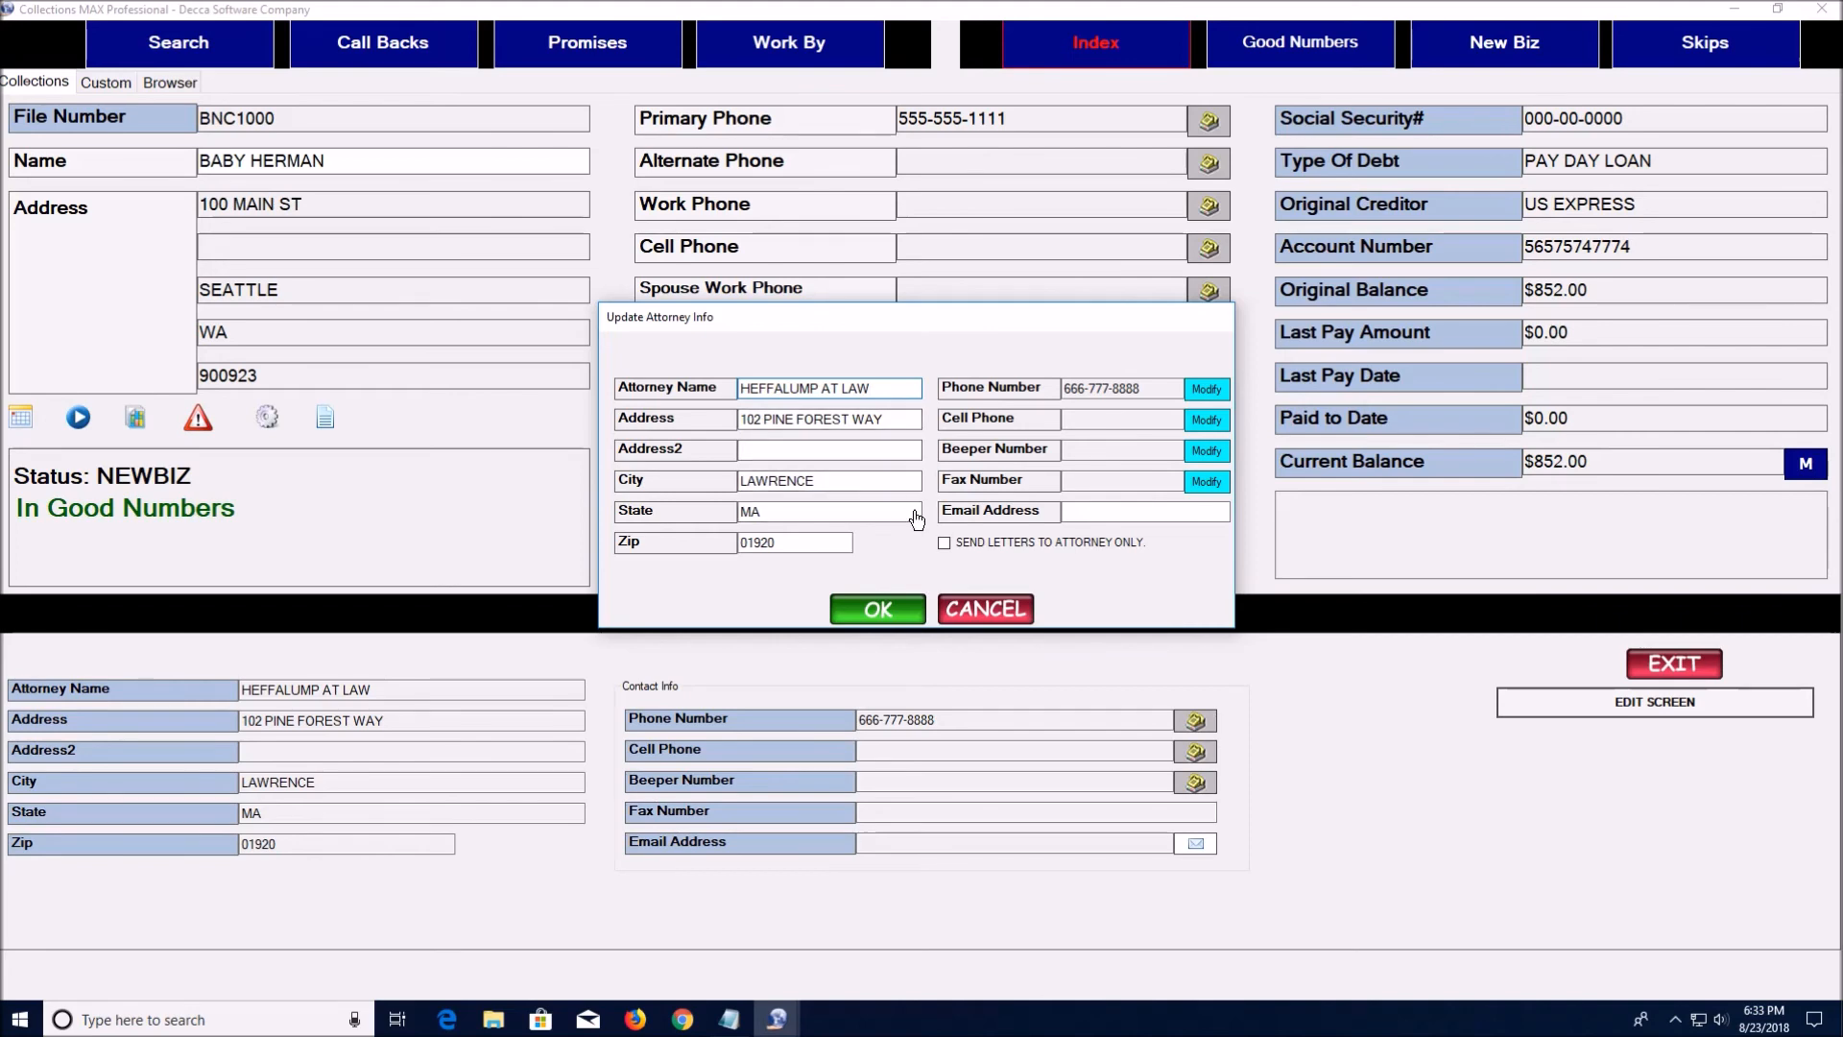
pyautogui.click(983, 609)
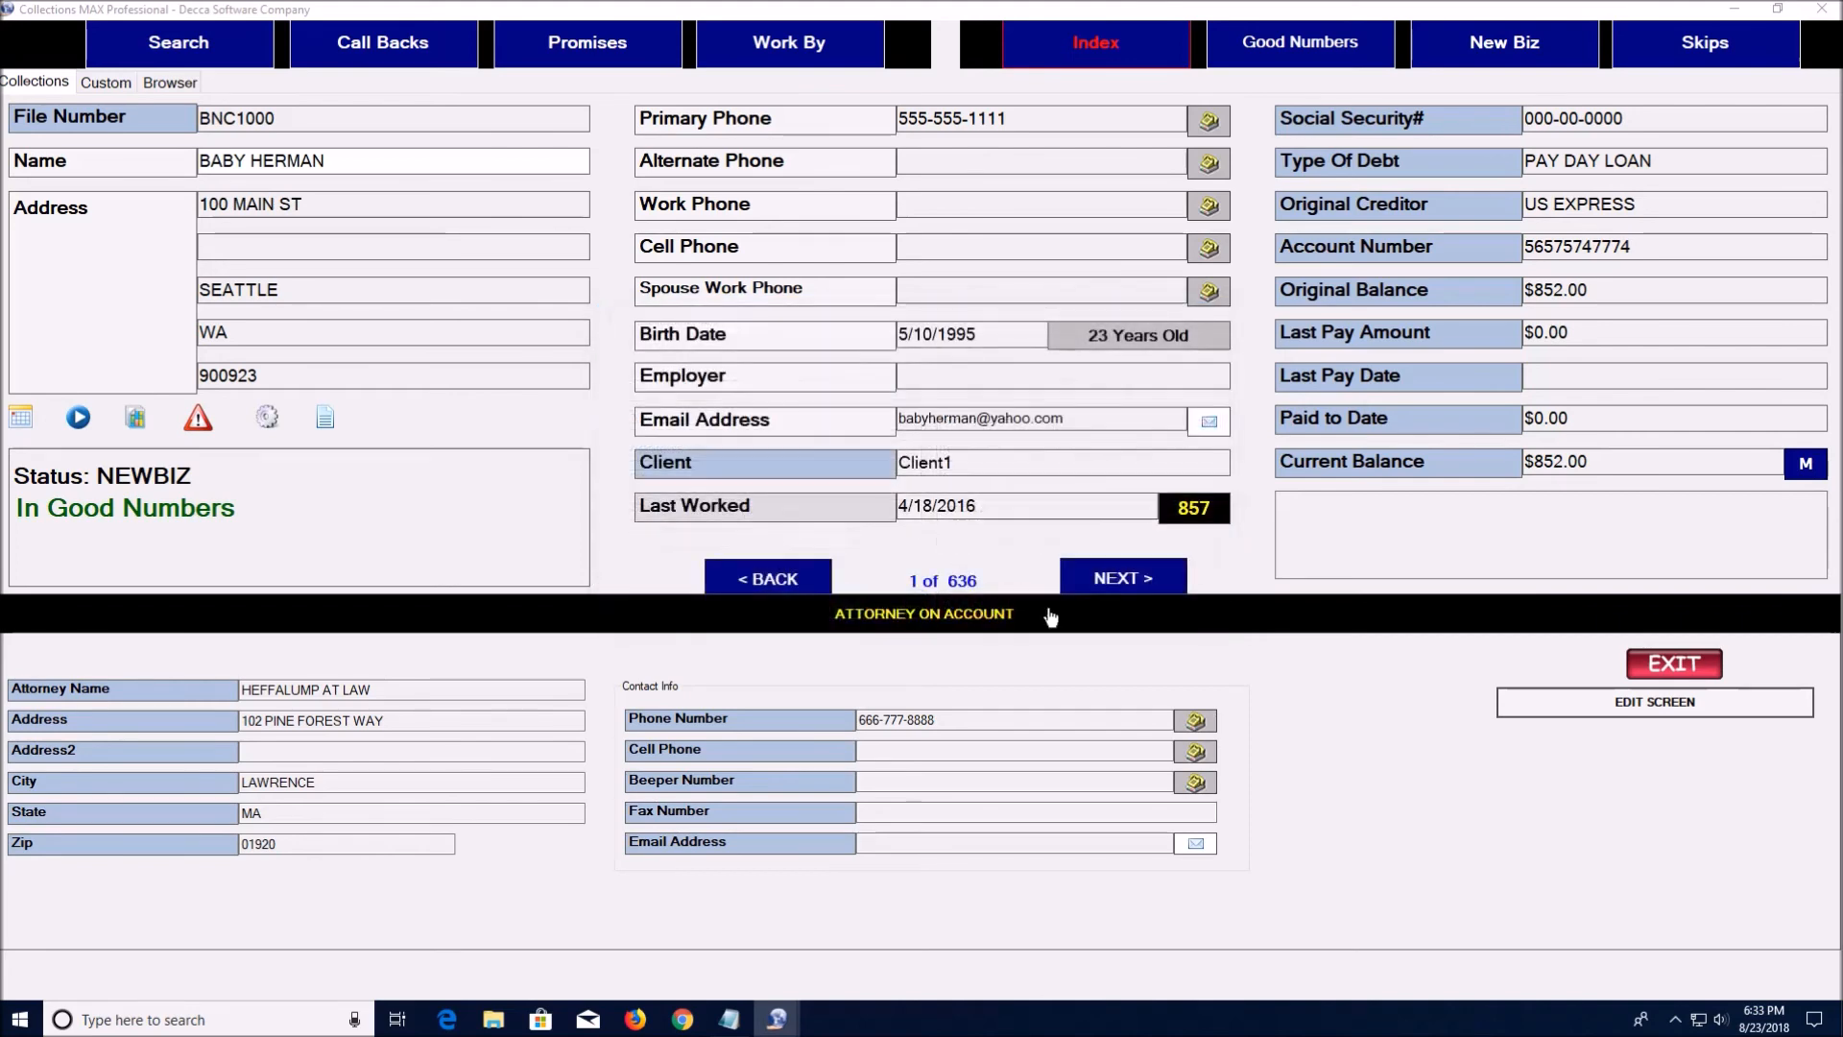
pyautogui.click(1658, 665)
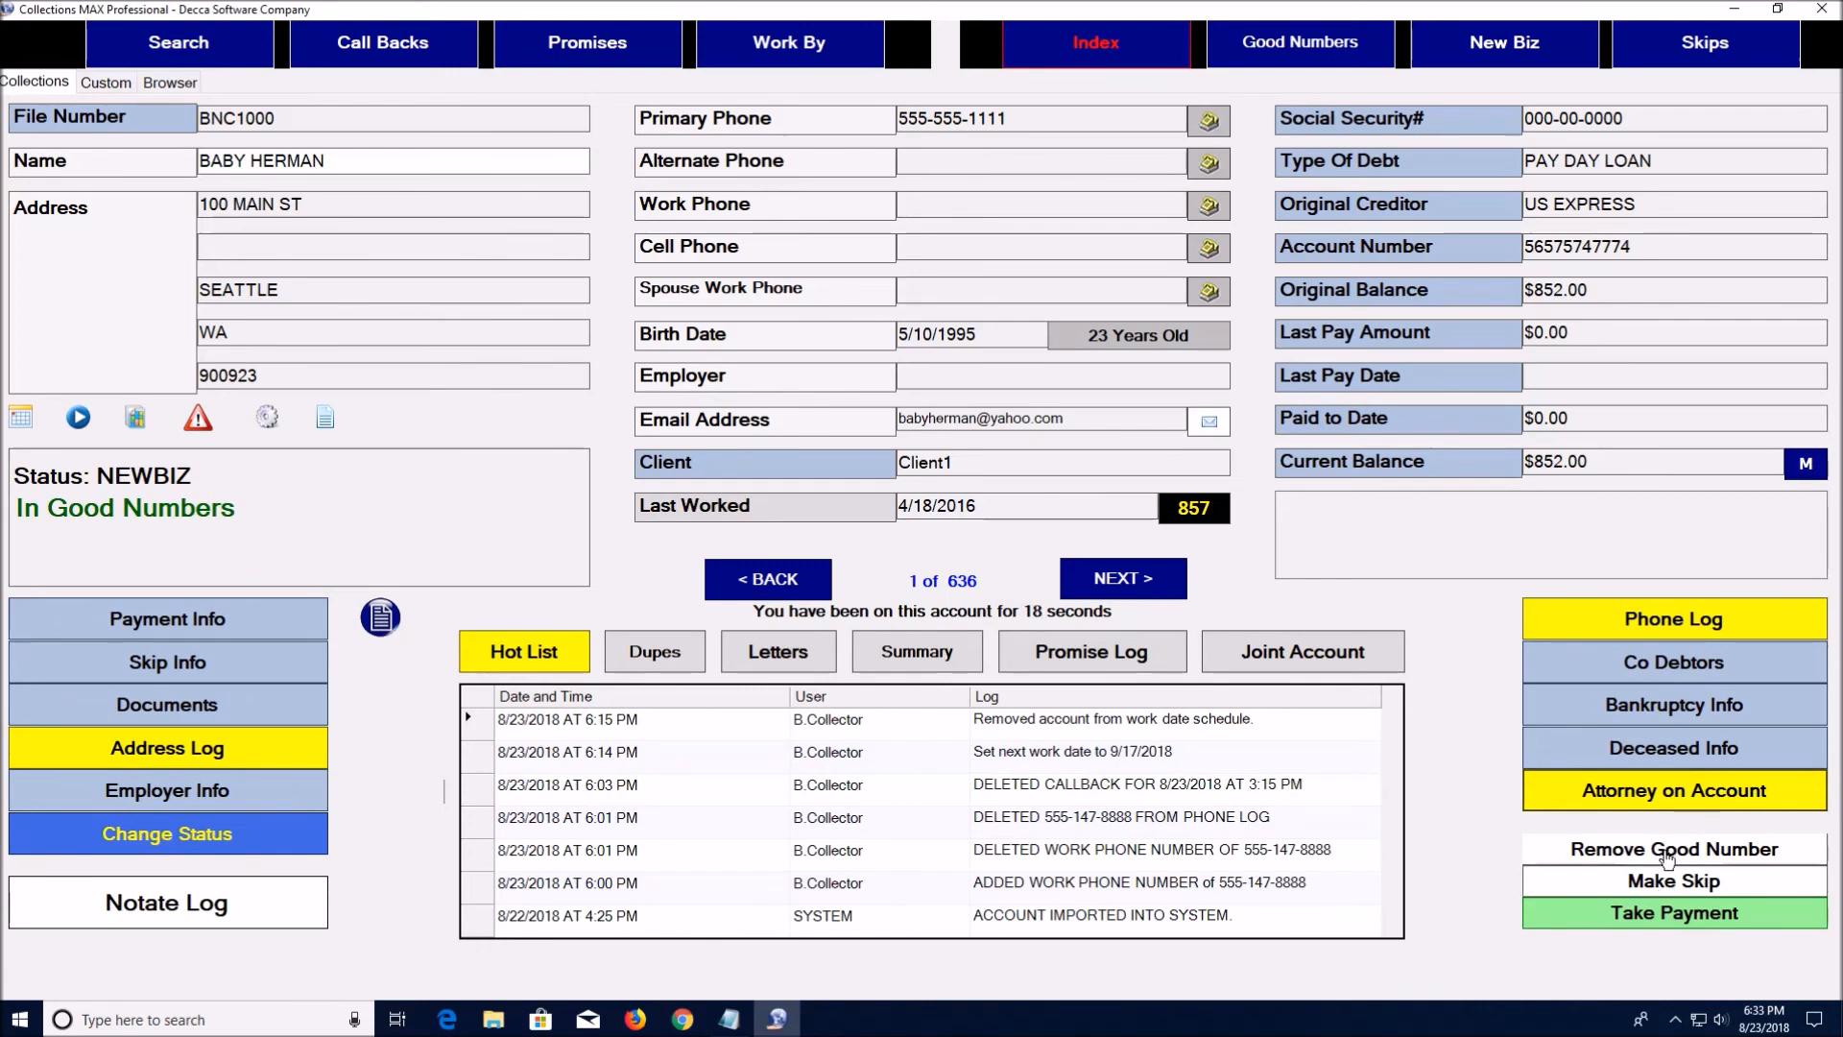
# Start a check payment with check number 122 and the bank's routing and account numbers
pyautogui.click(1649, 923)
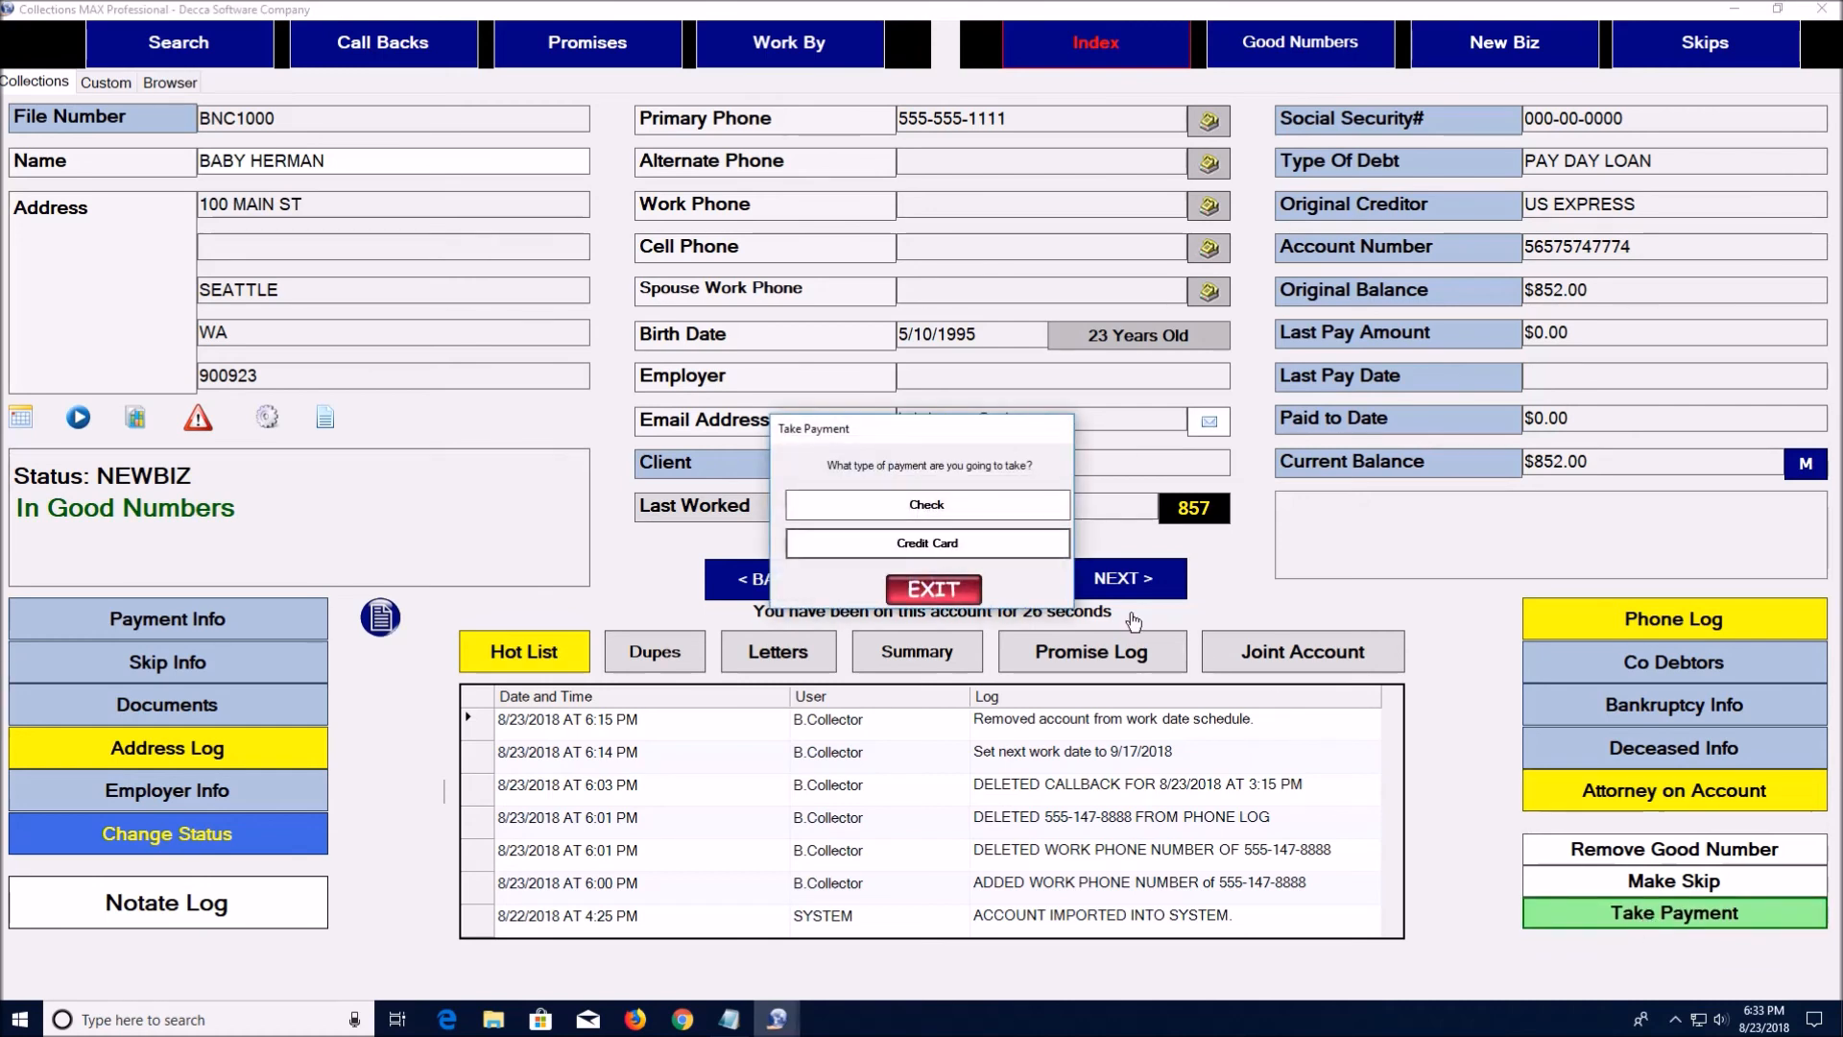
pyautogui.click(963, 512)
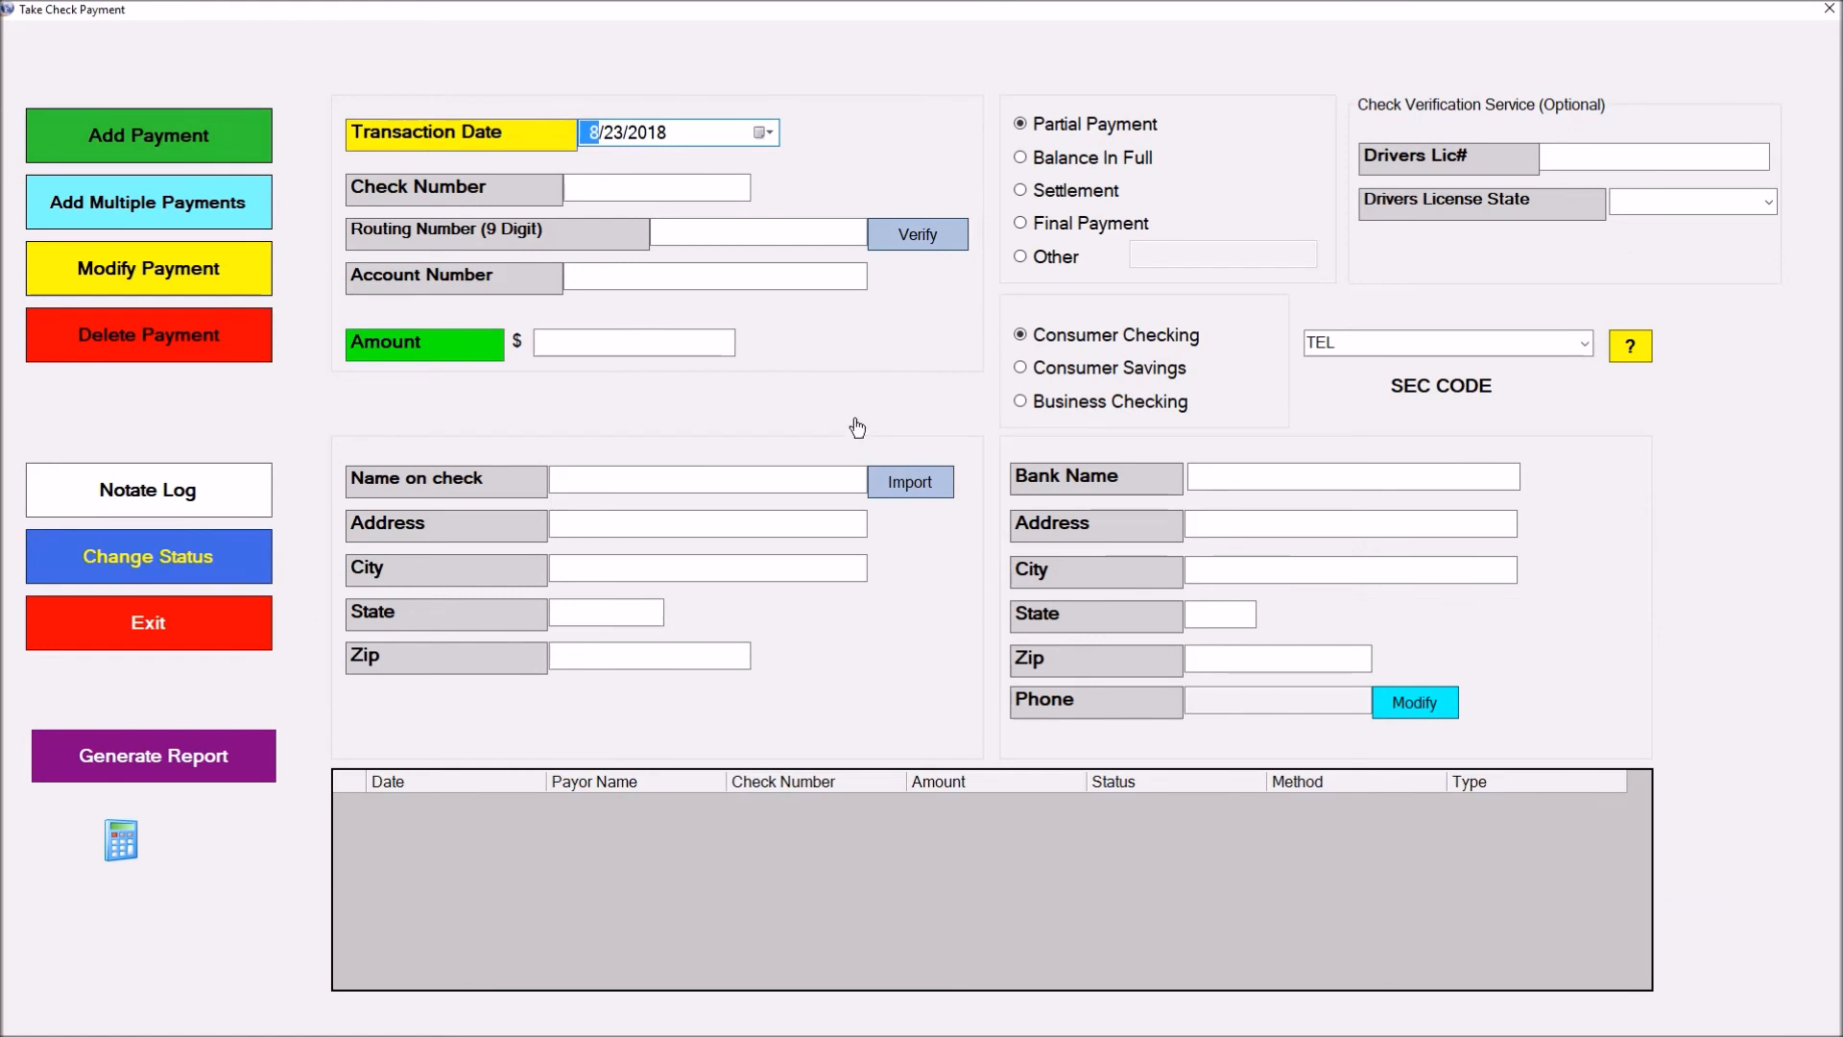
pyautogui.click(598, 196)
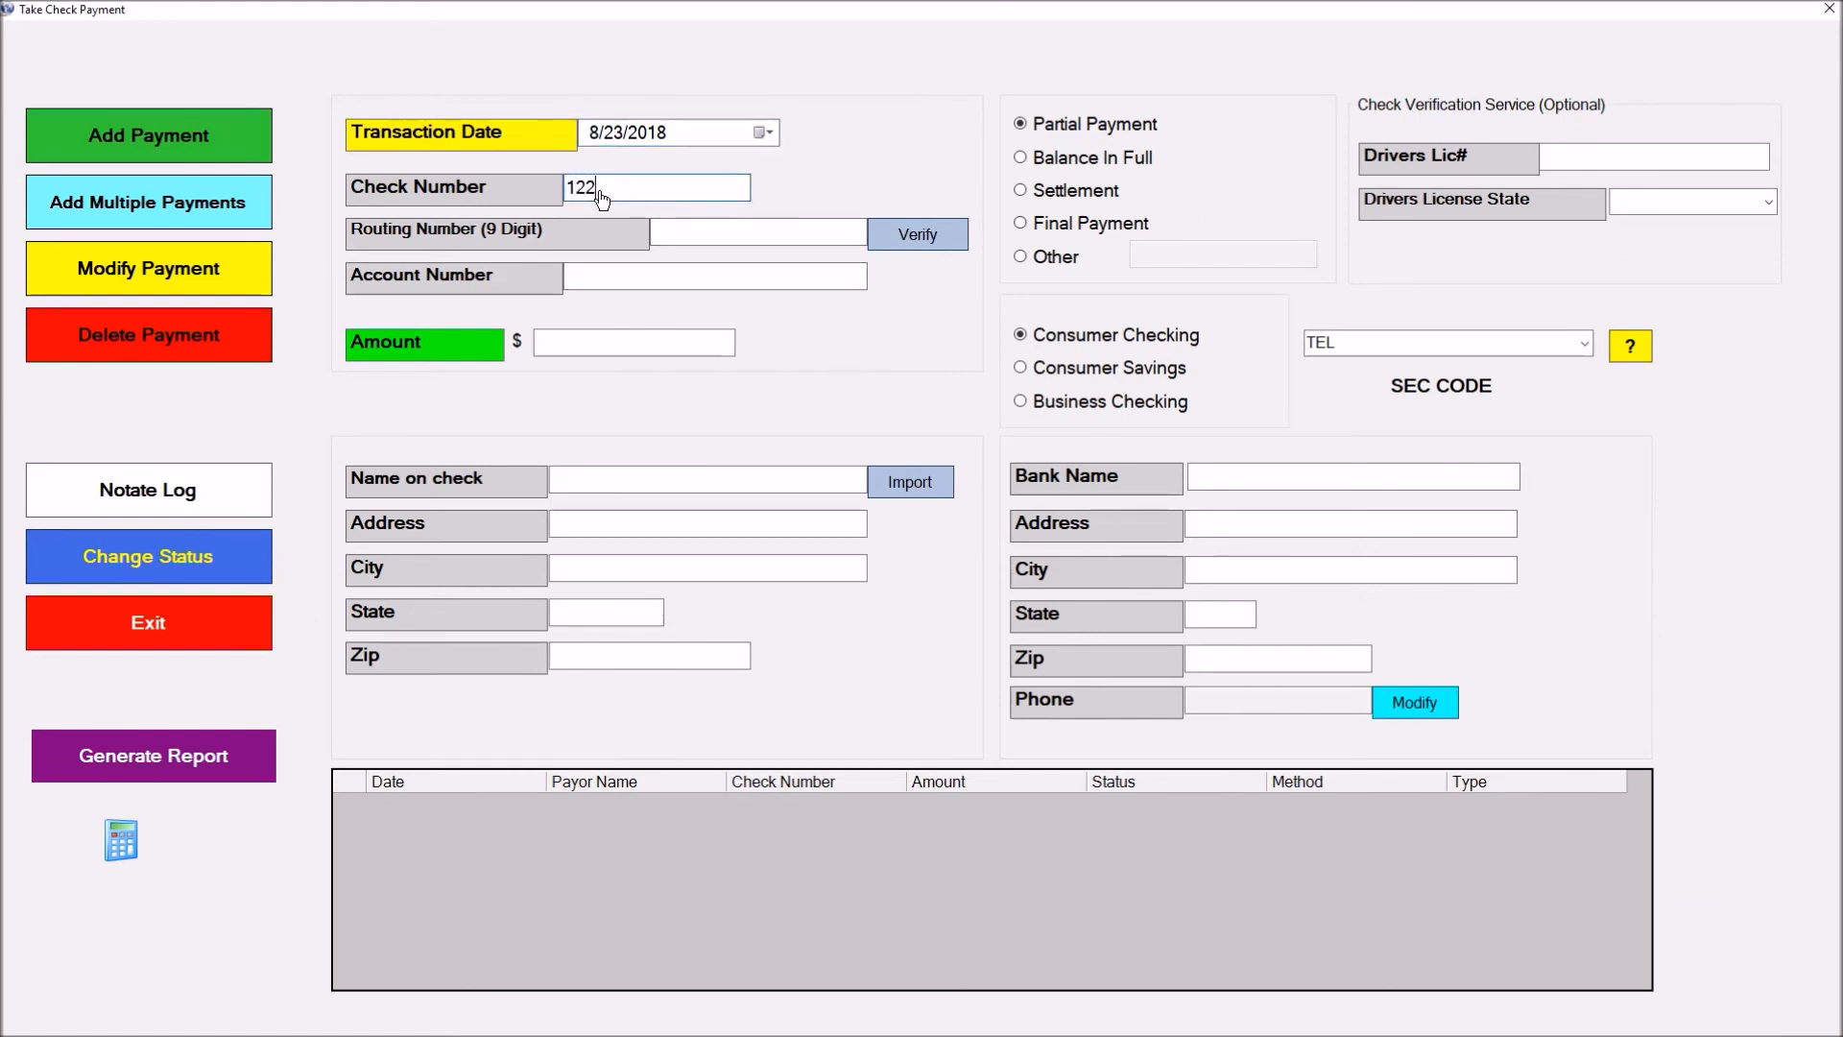
pyautogui.click(671, 238)
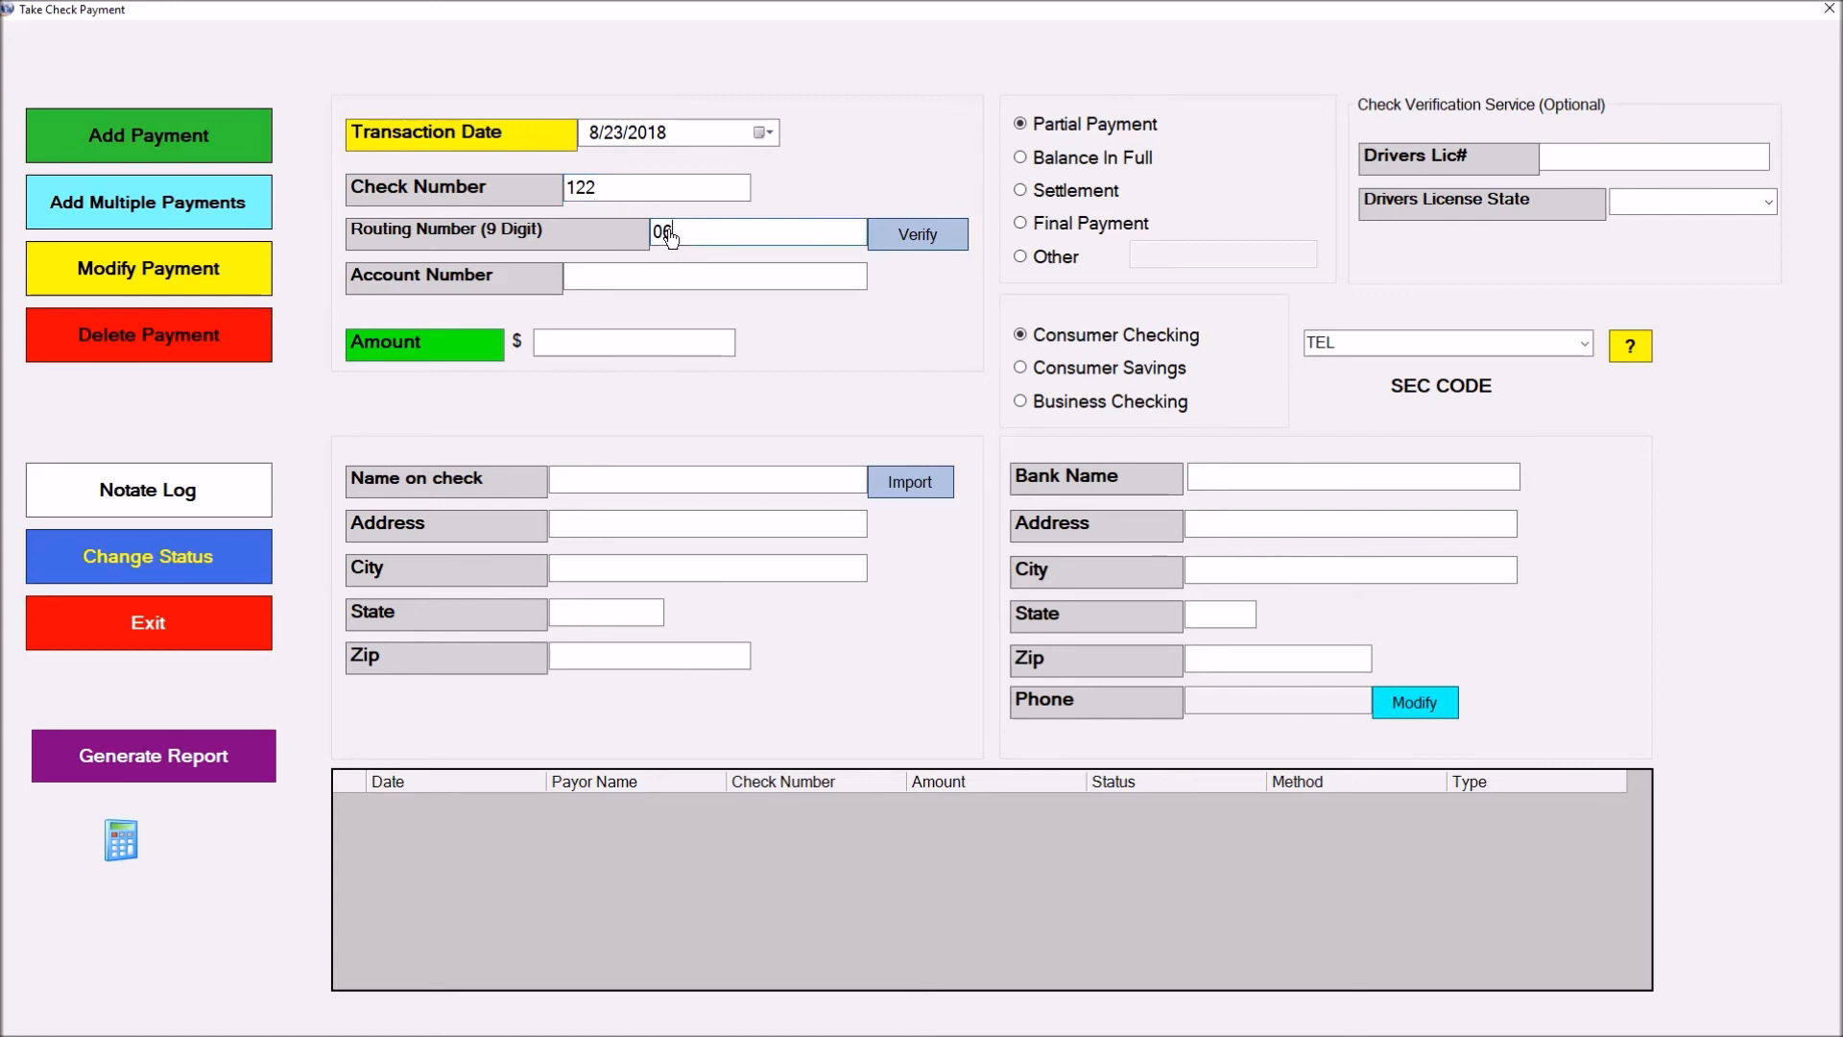
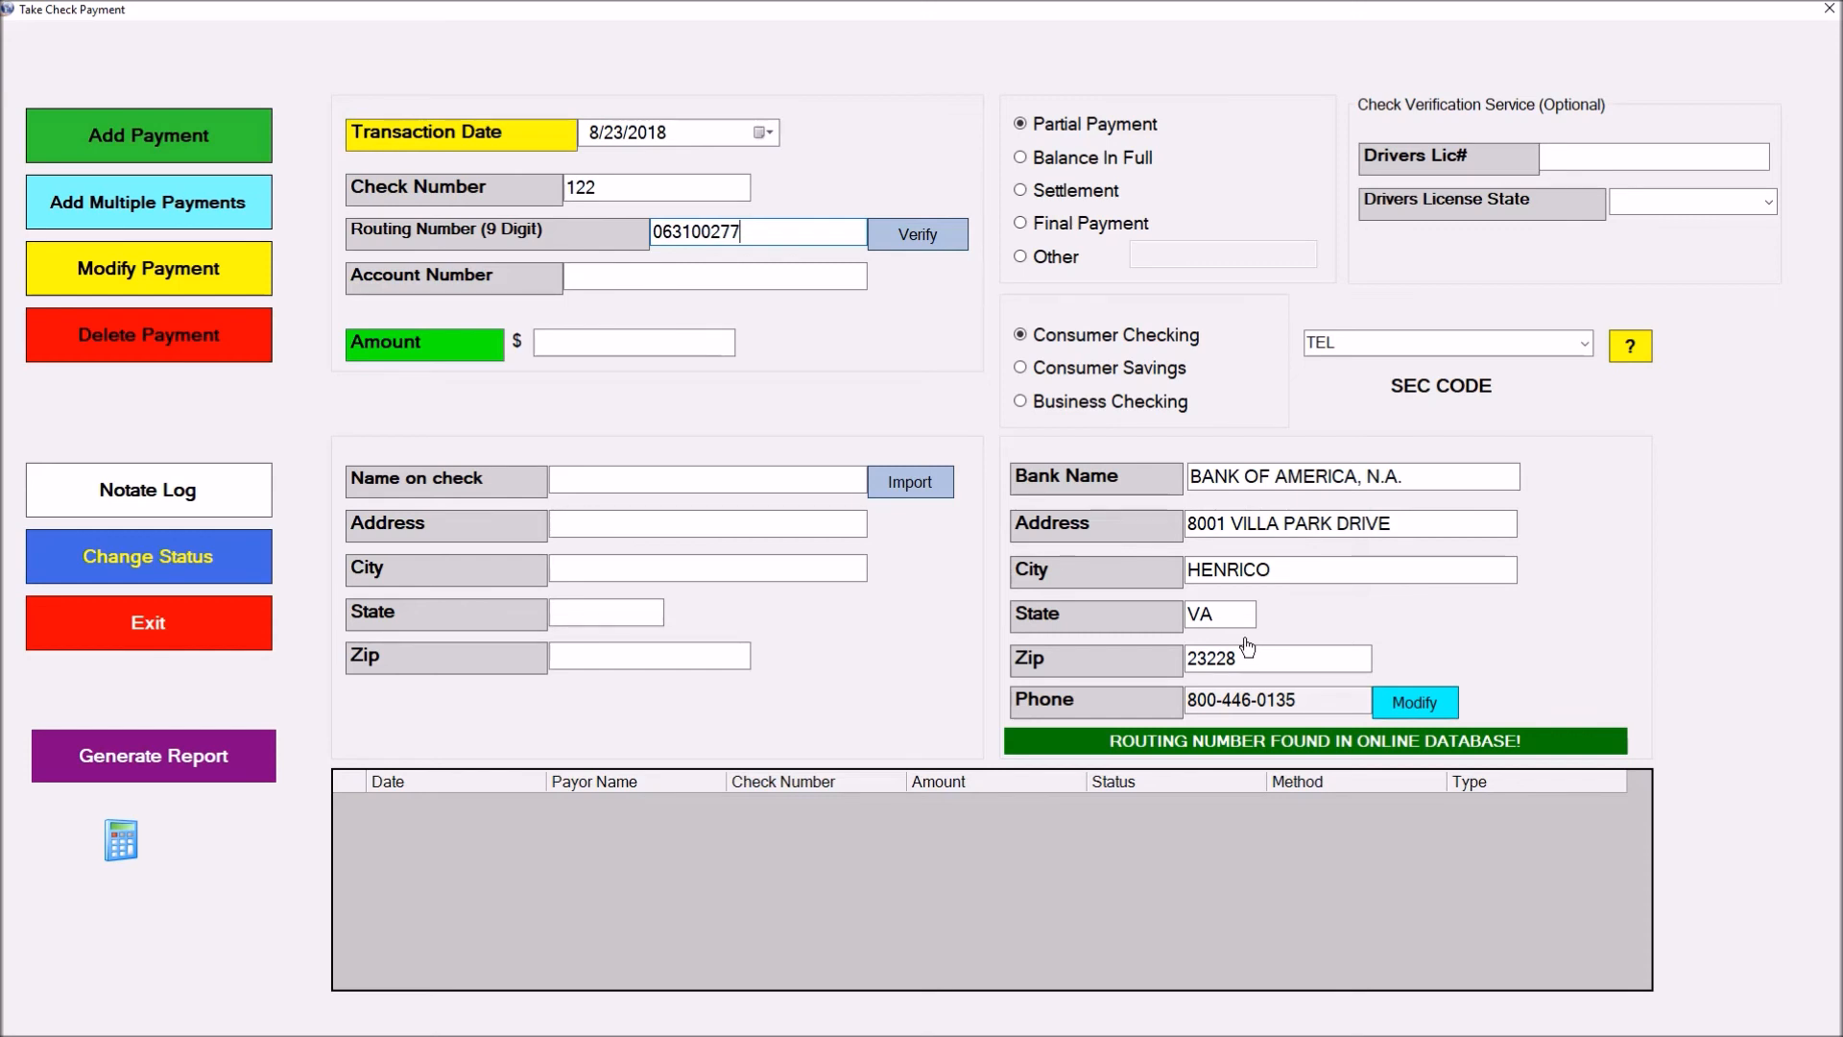
pyautogui.click(640, 280)
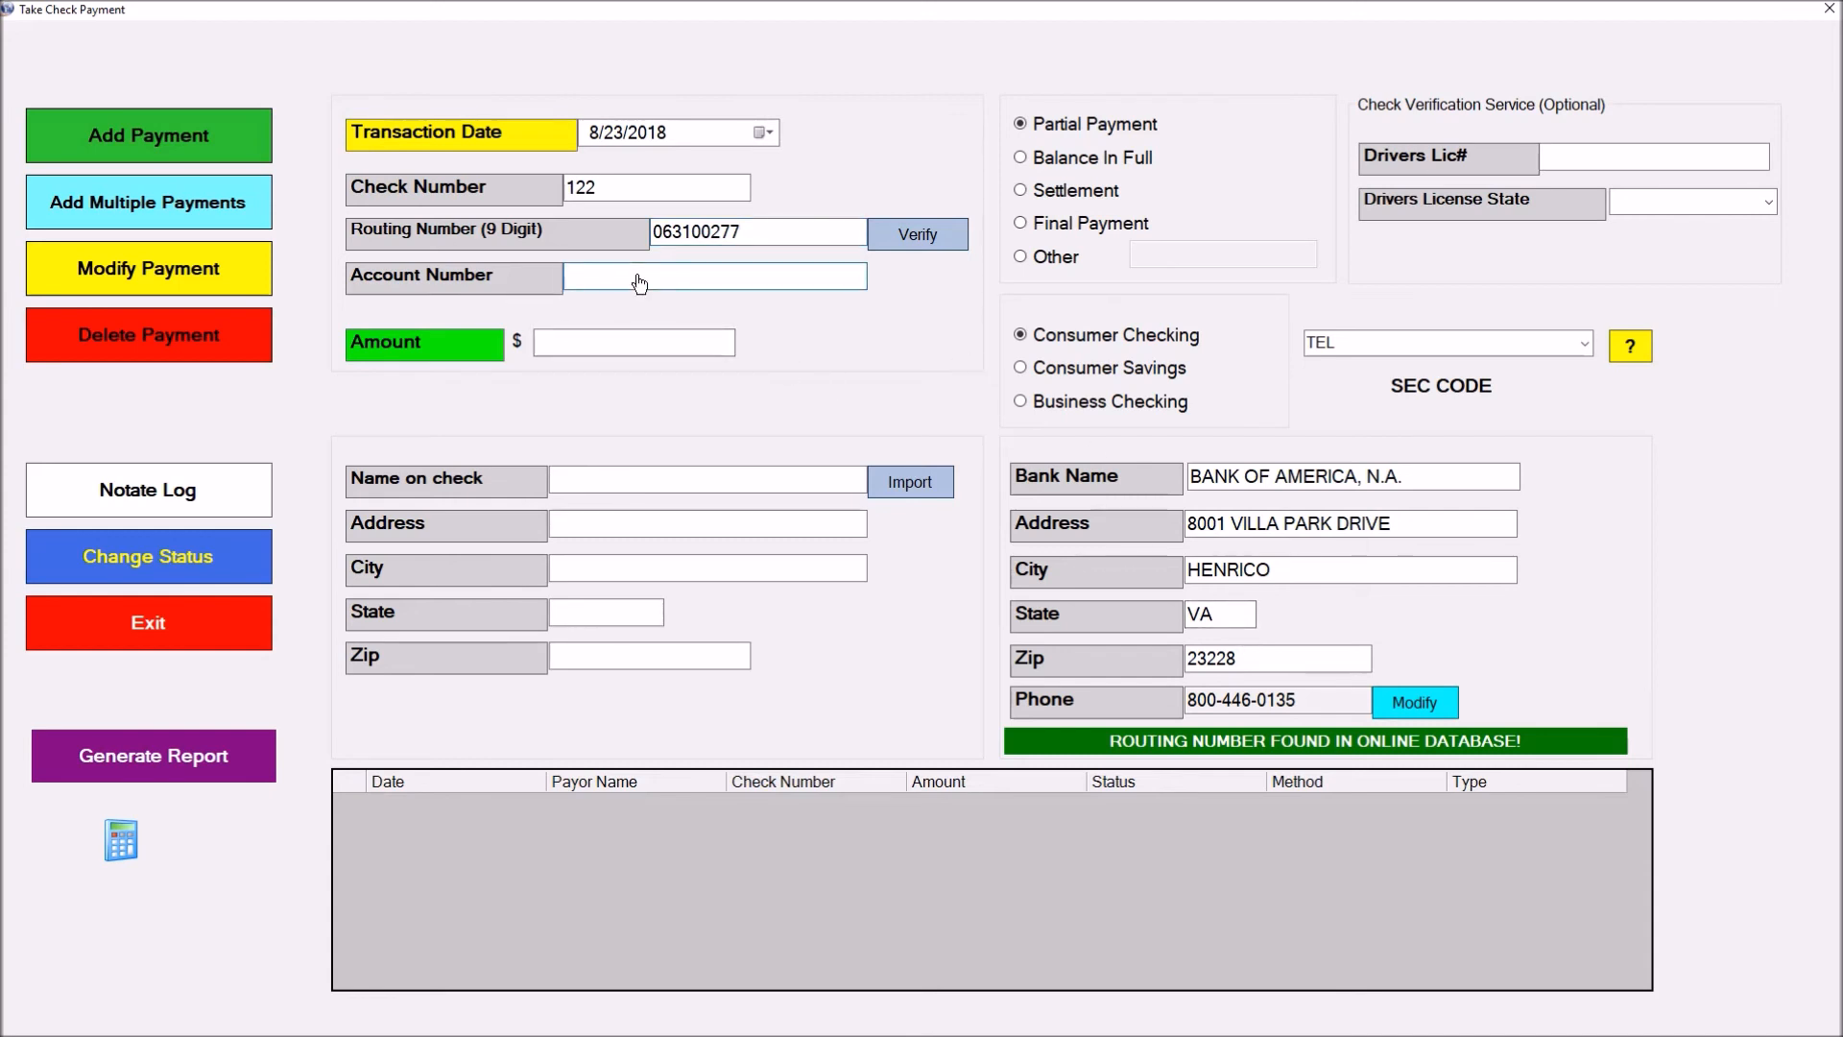
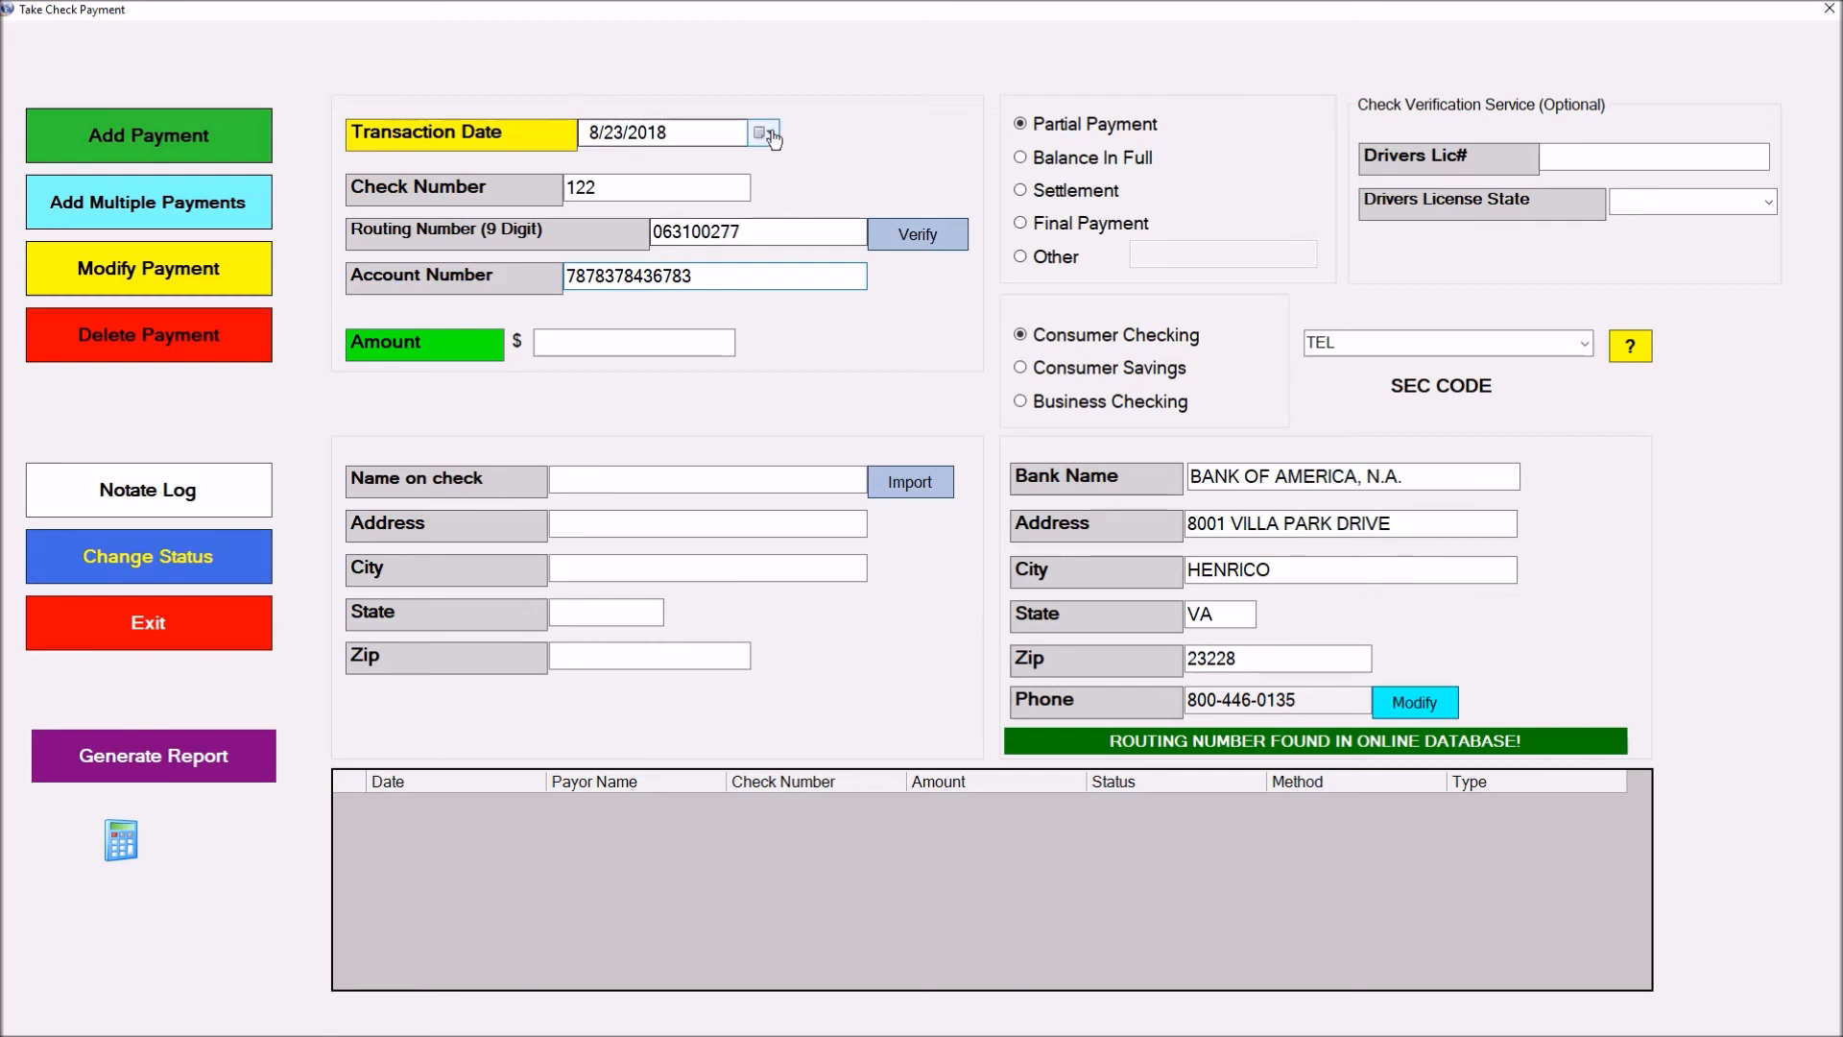
# Date the check 9/1/2018, set the amount to $100, import the payer address, and try the payment types
pyautogui.click(765, 133)
pyautogui.click(786, 164)
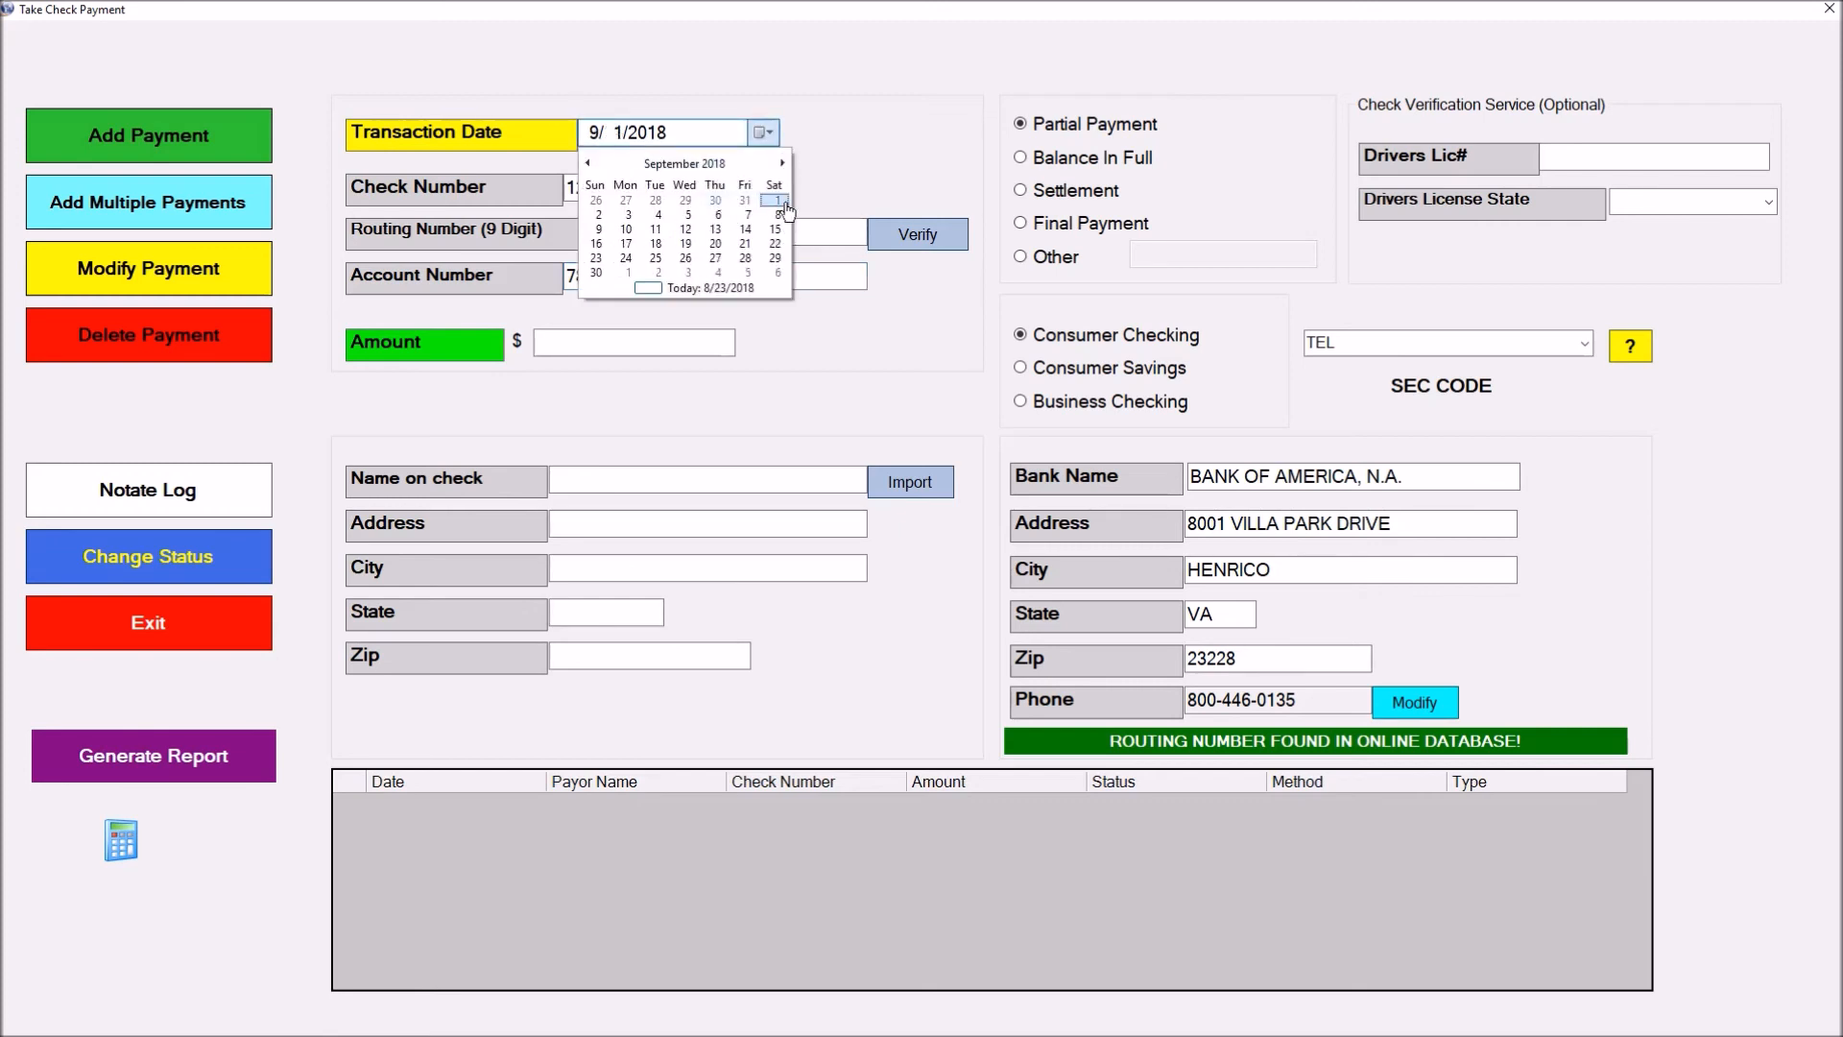
pyautogui.click(777, 200)
pyautogui.click(605, 352)
pyautogui.write('100')
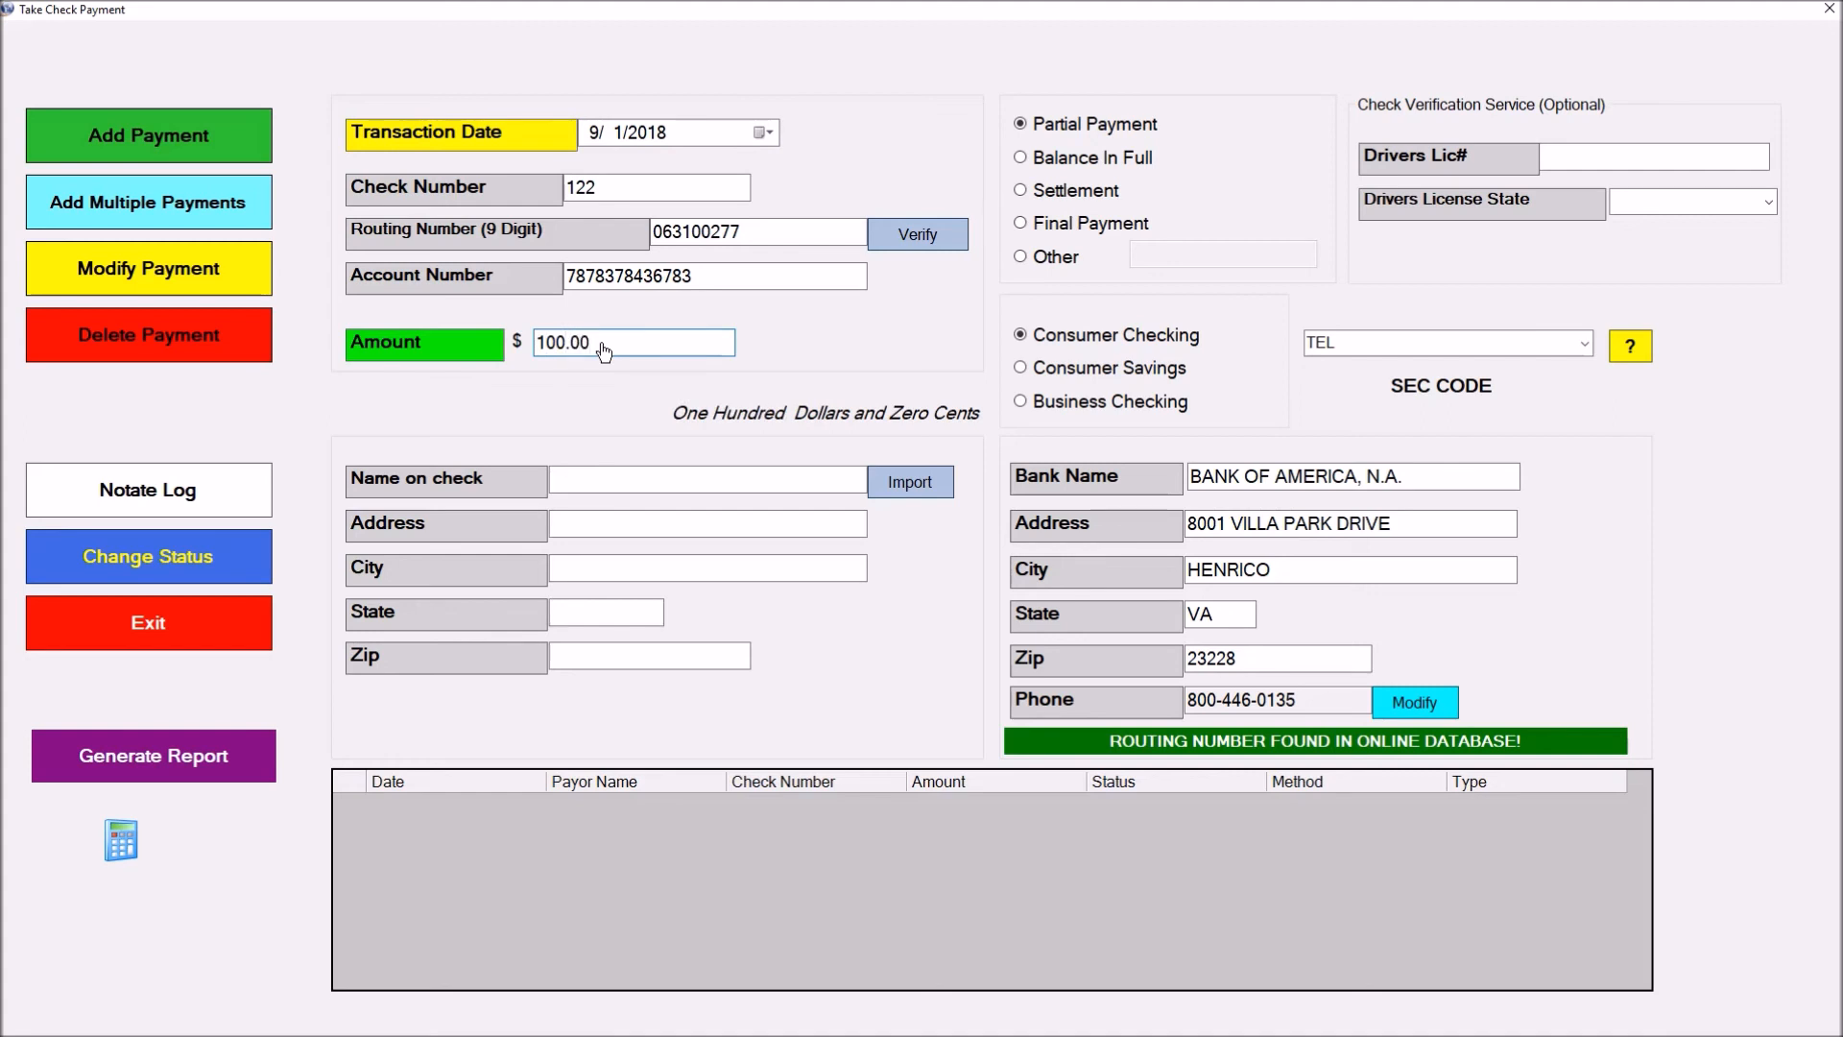
pyautogui.click(895, 479)
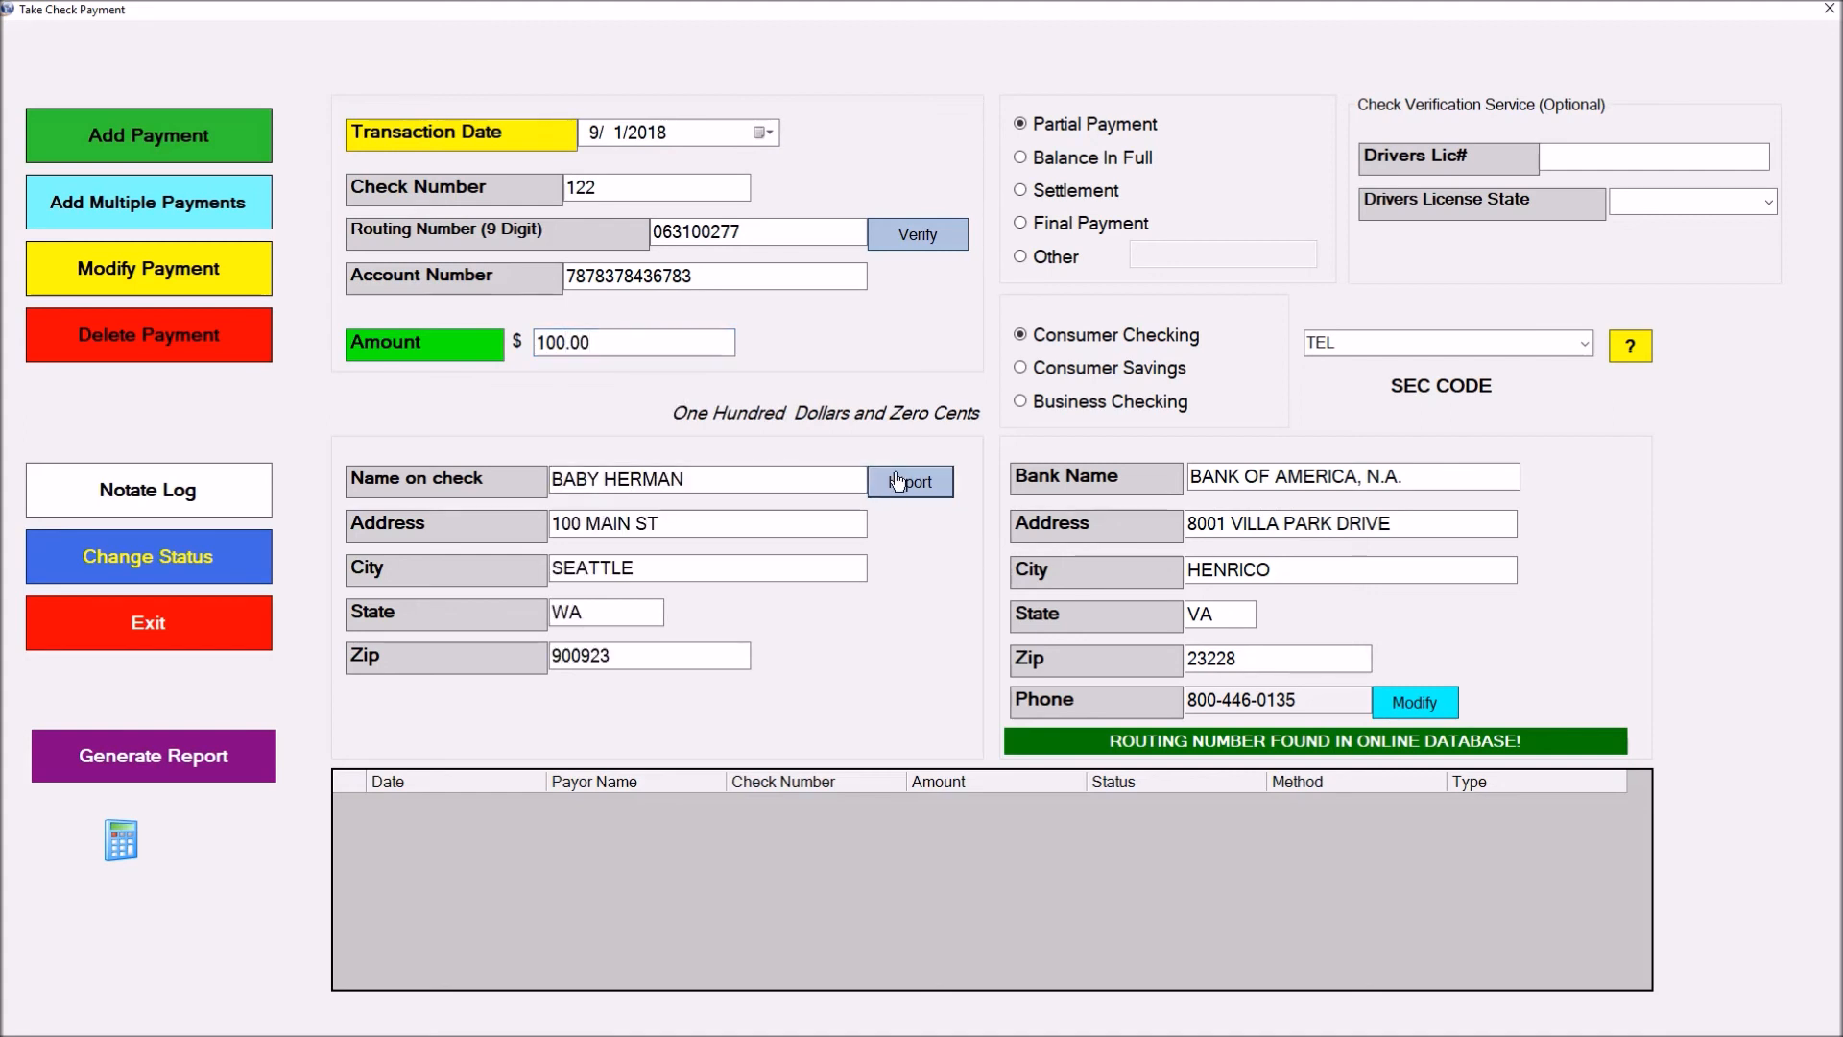
pyautogui.click(1036, 162)
pyautogui.click(1032, 191)
pyautogui.click(1031, 225)
# Set the payment to Partial Payment, review the SEC code options, and add the $100 check 122
pyautogui.click(1034, 130)
pyautogui.click(1630, 346)
pyautogui.click(922, 716)
pyautogui.click(177, 140)
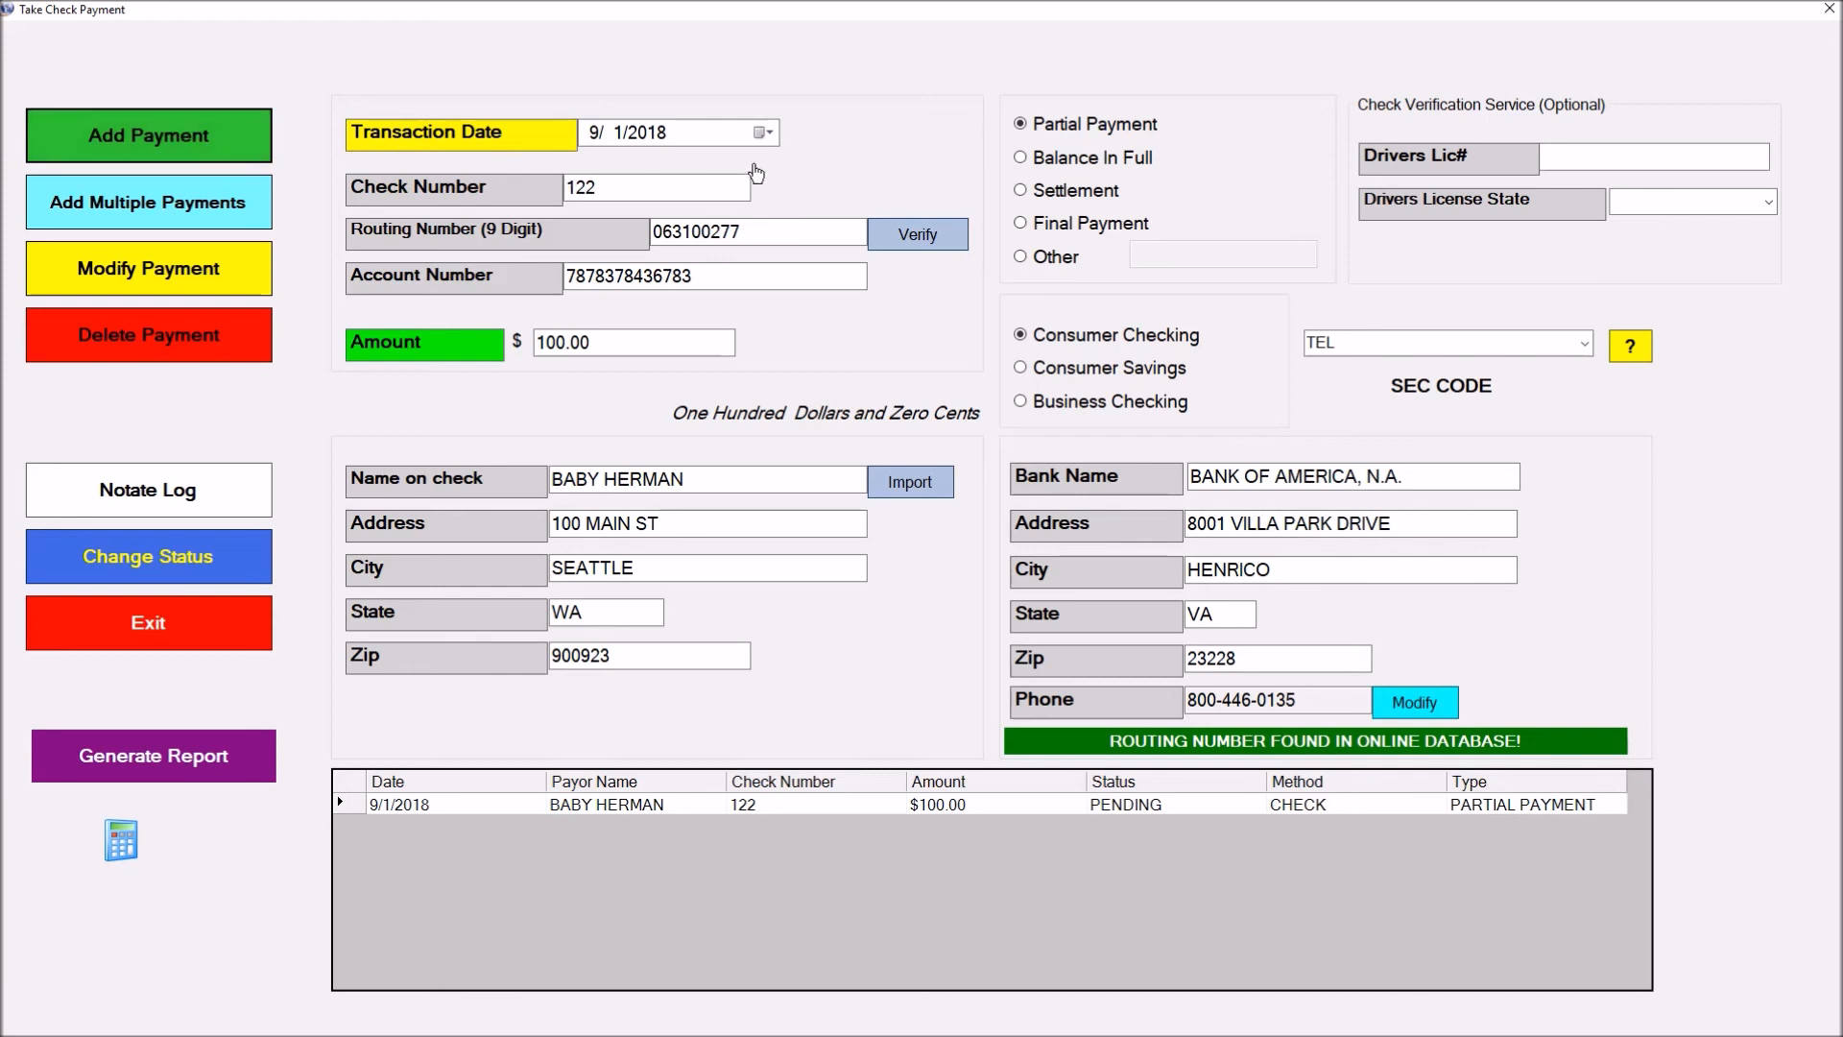
# Add a second $100 check, number 123 dated 10/1/2018
pyautogui.click(763, 132)
pyautogui.click(783, 165)
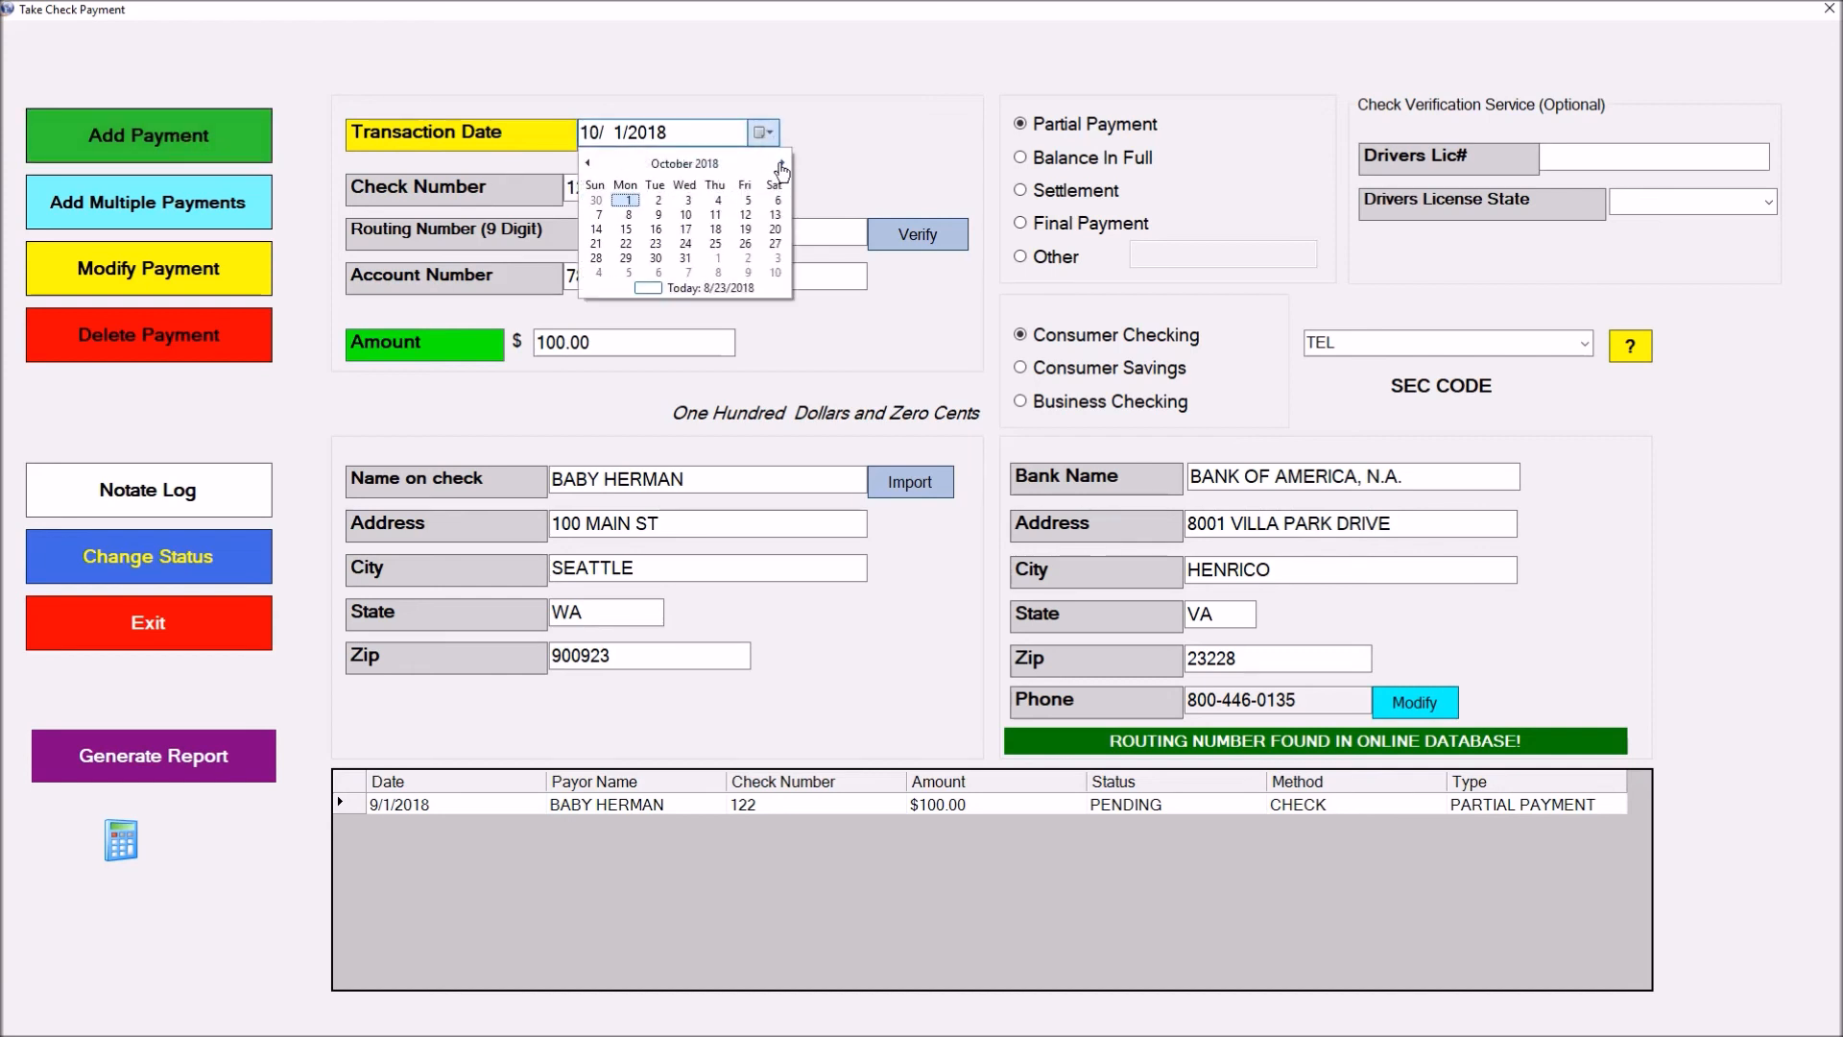
pyautogui.click(626, 201)
pyautogui.moveTo(626, 197); pyautogui.dragTo(591, 199)
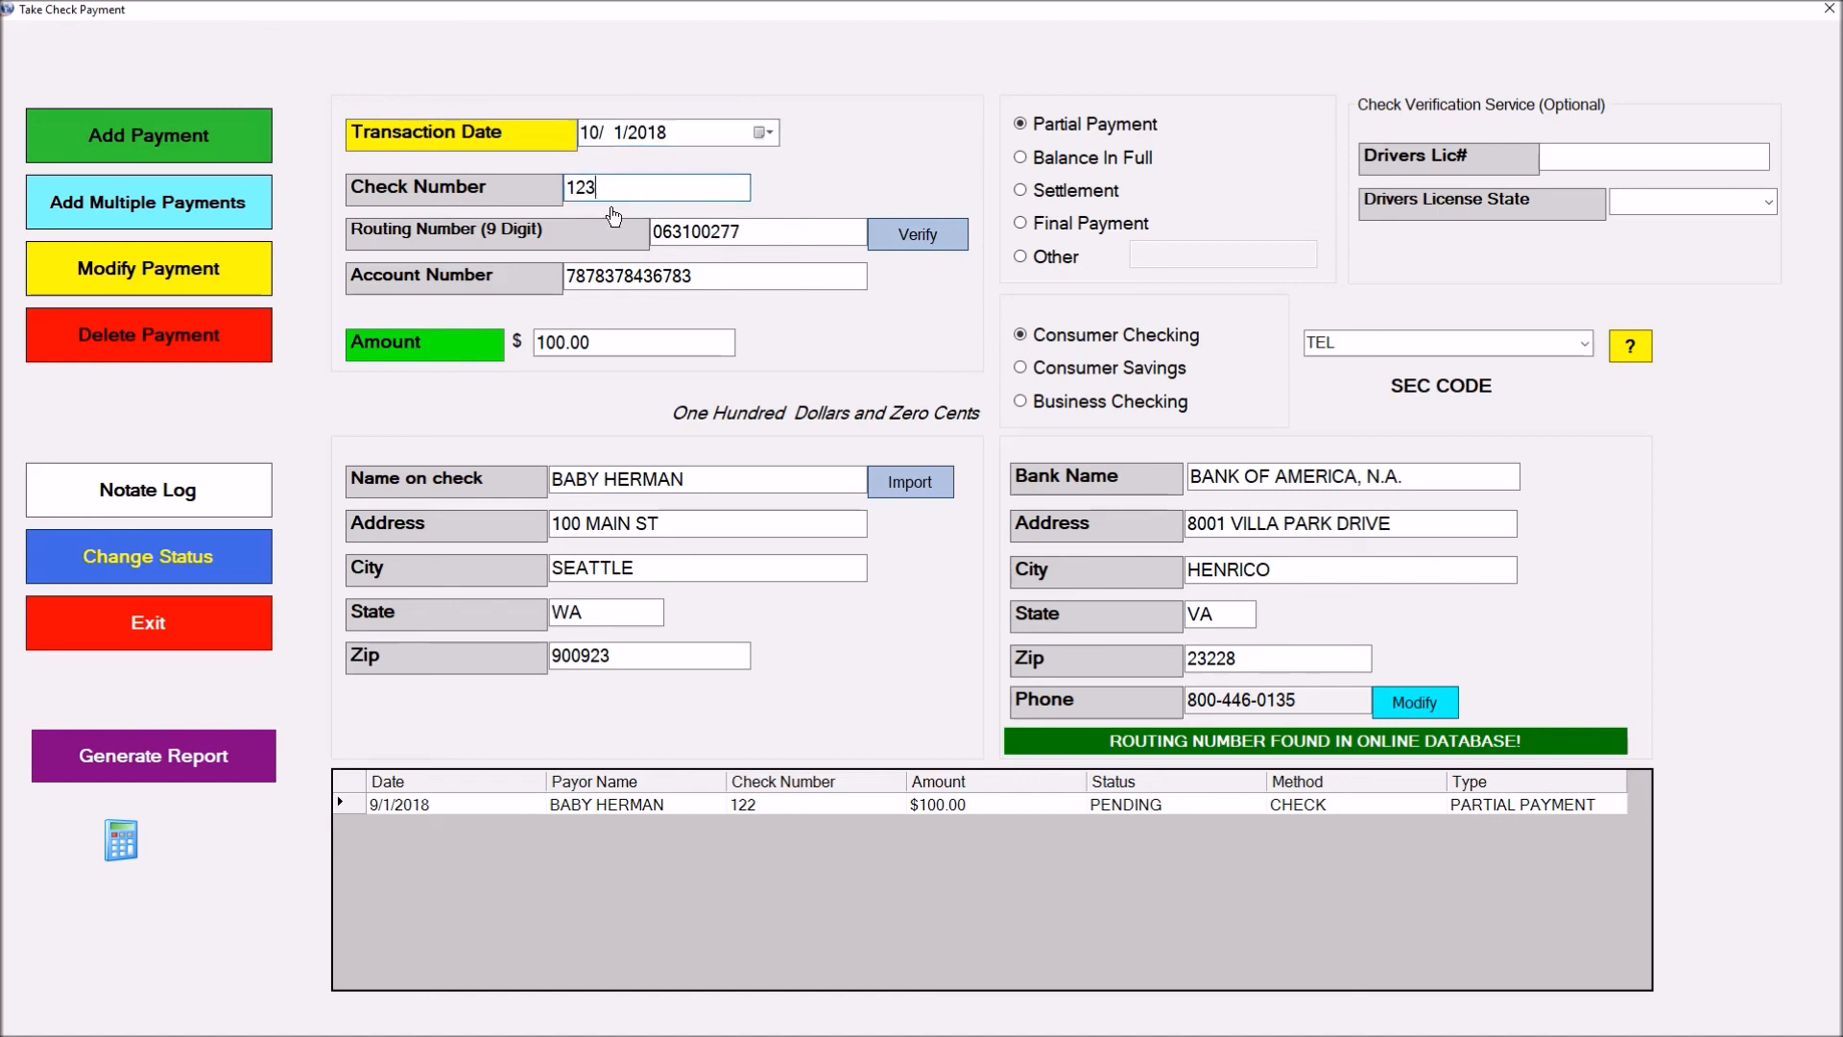
pyautogui.click(240, 140)
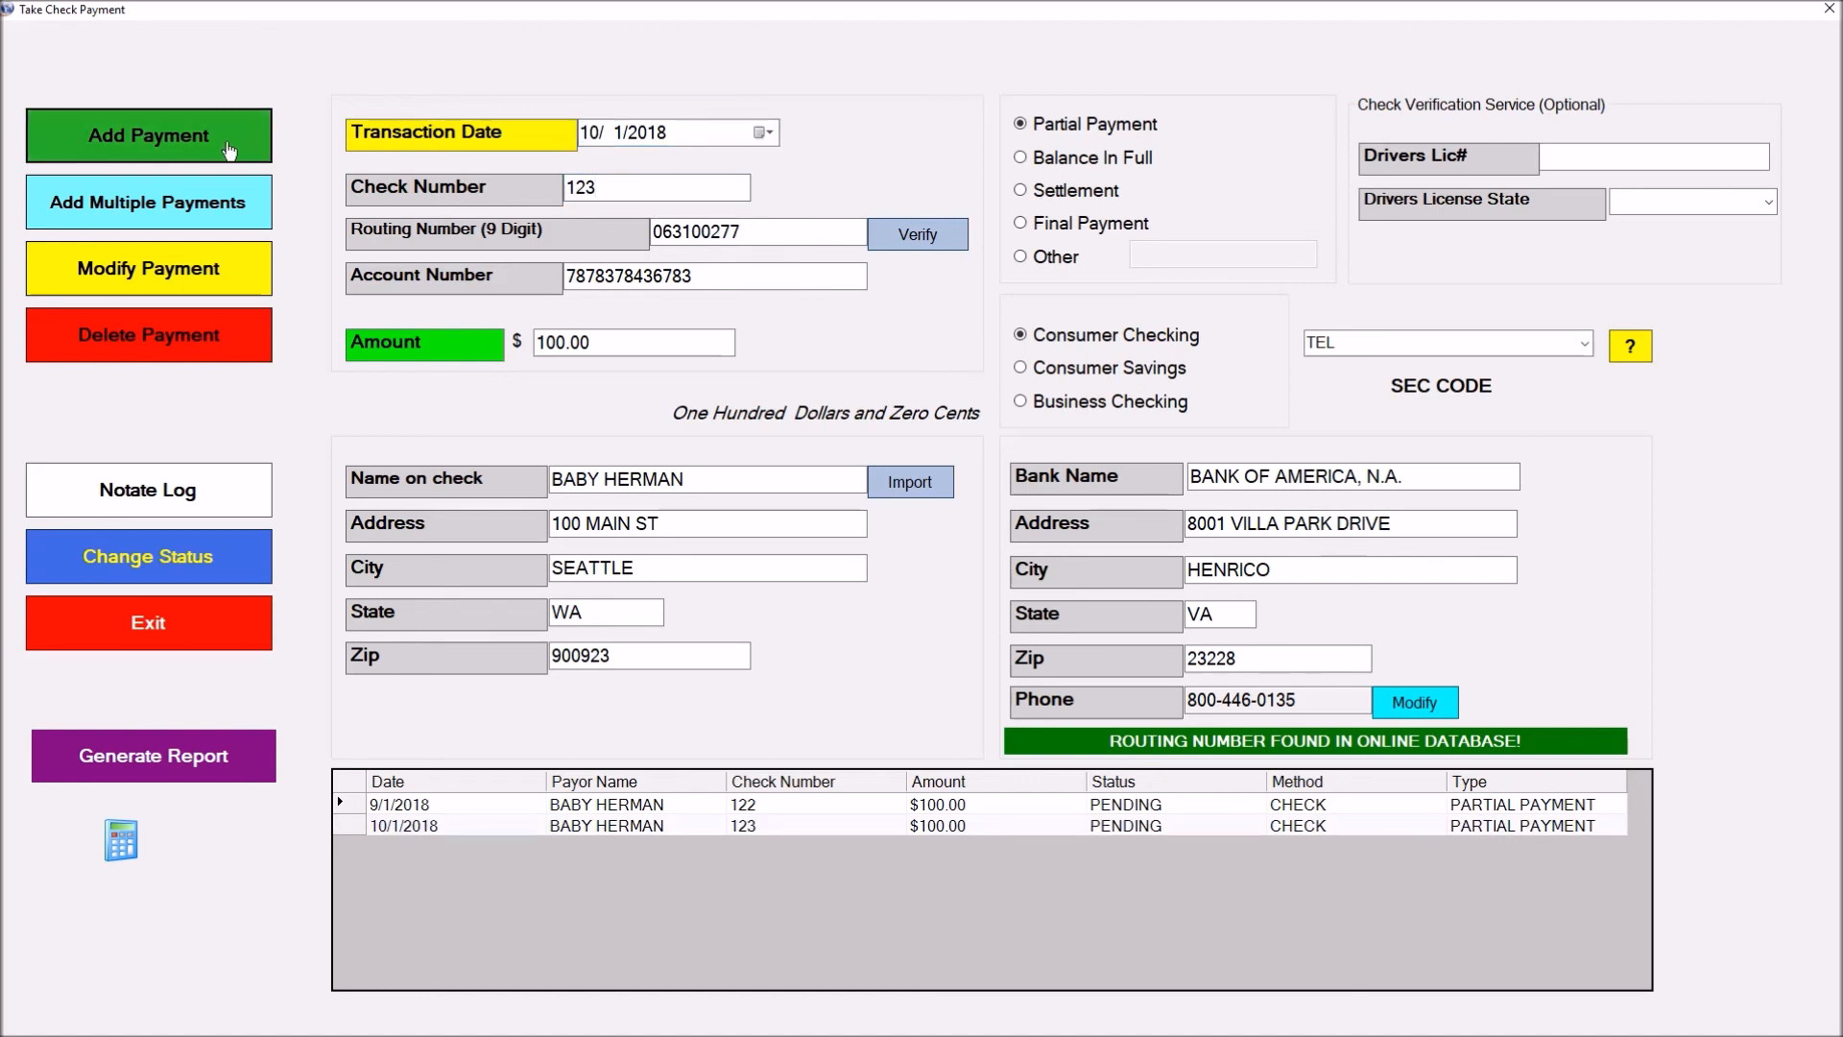
pyautogui.click(190, 207)
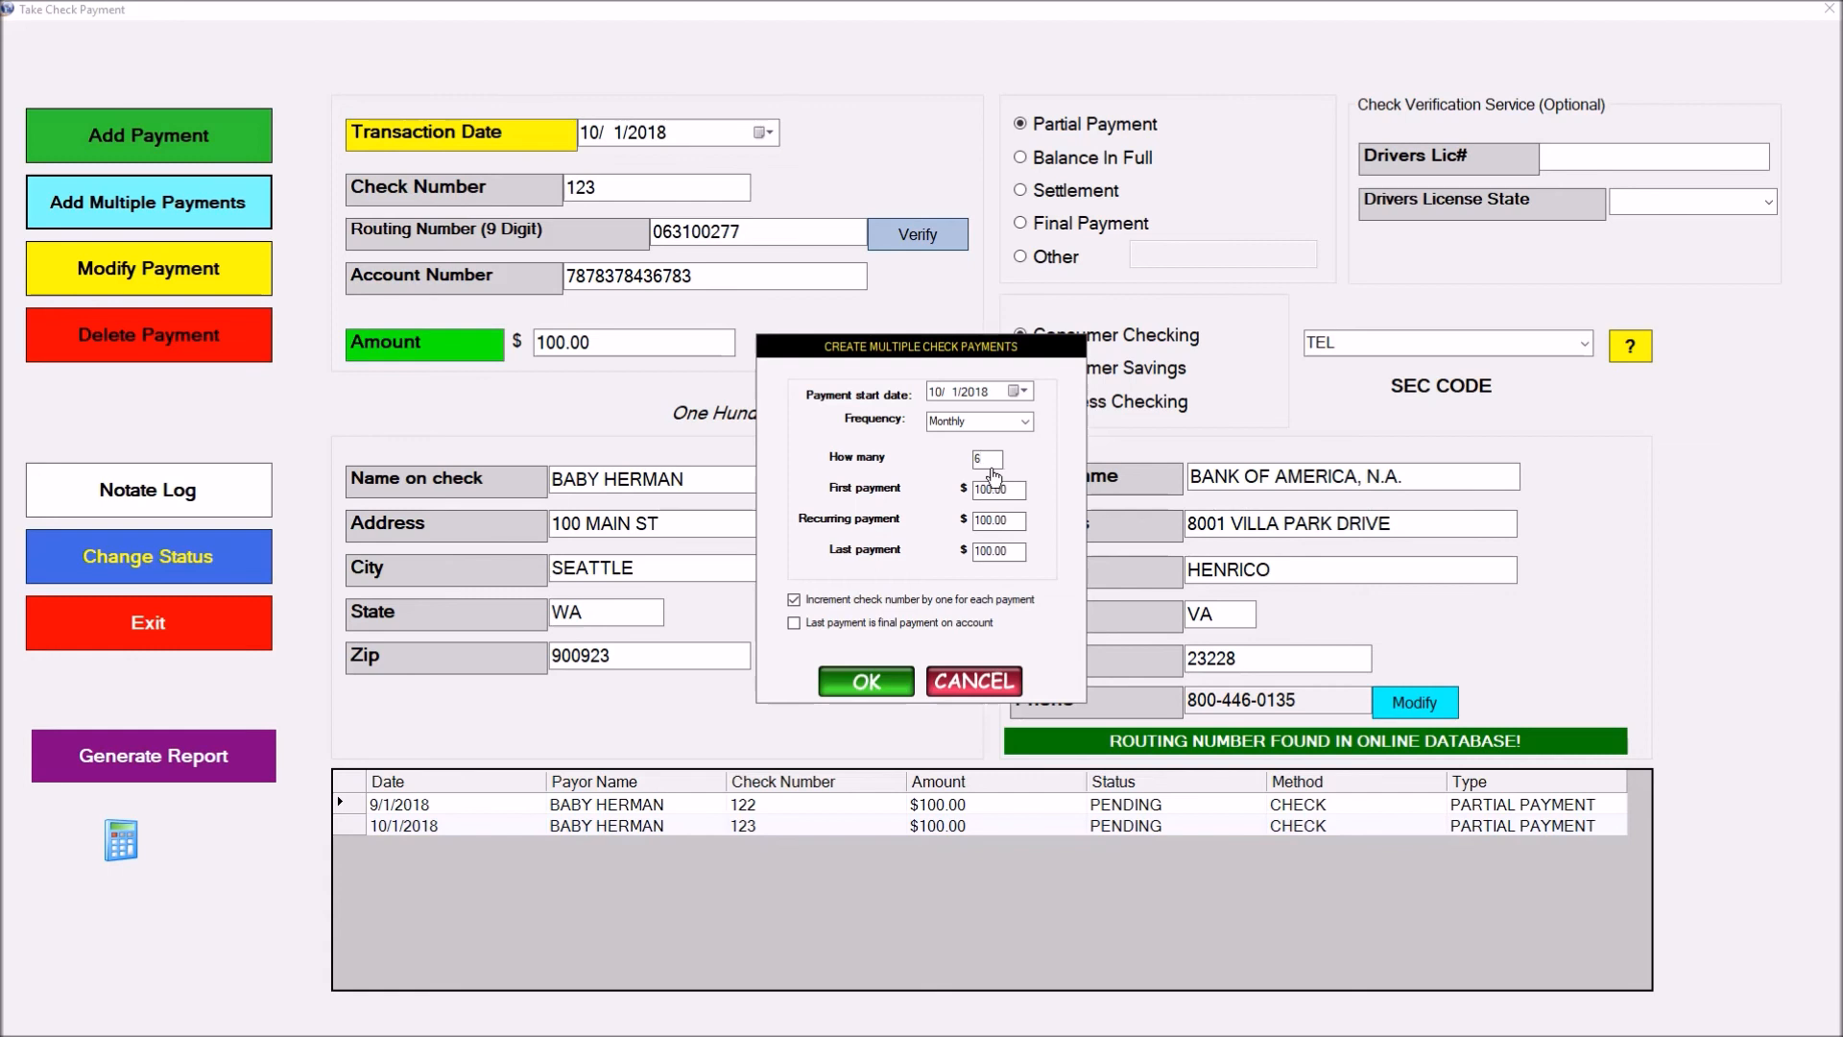
# Create six monthly $100 check payments starting 11/1/2018
pyautogui.click(1021, 392)
pyautogui.click(1130, 420)
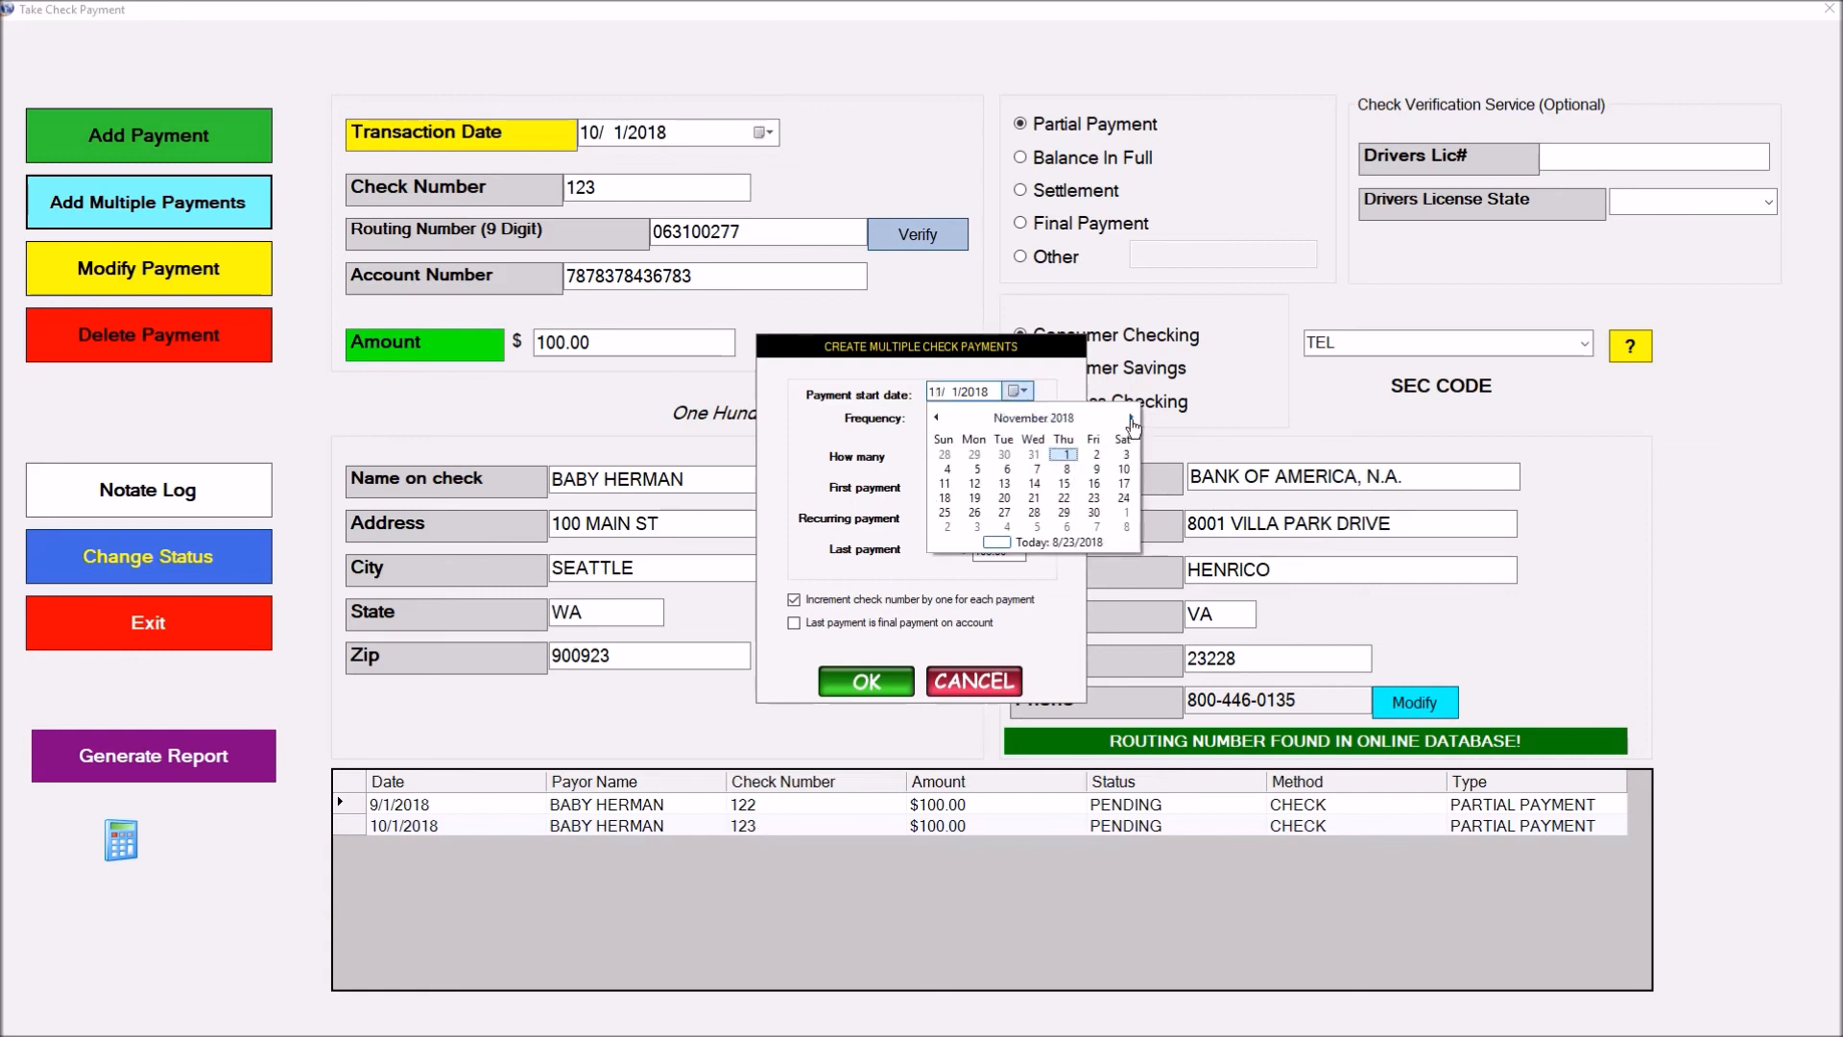
pyautogui.click(1067, 455)
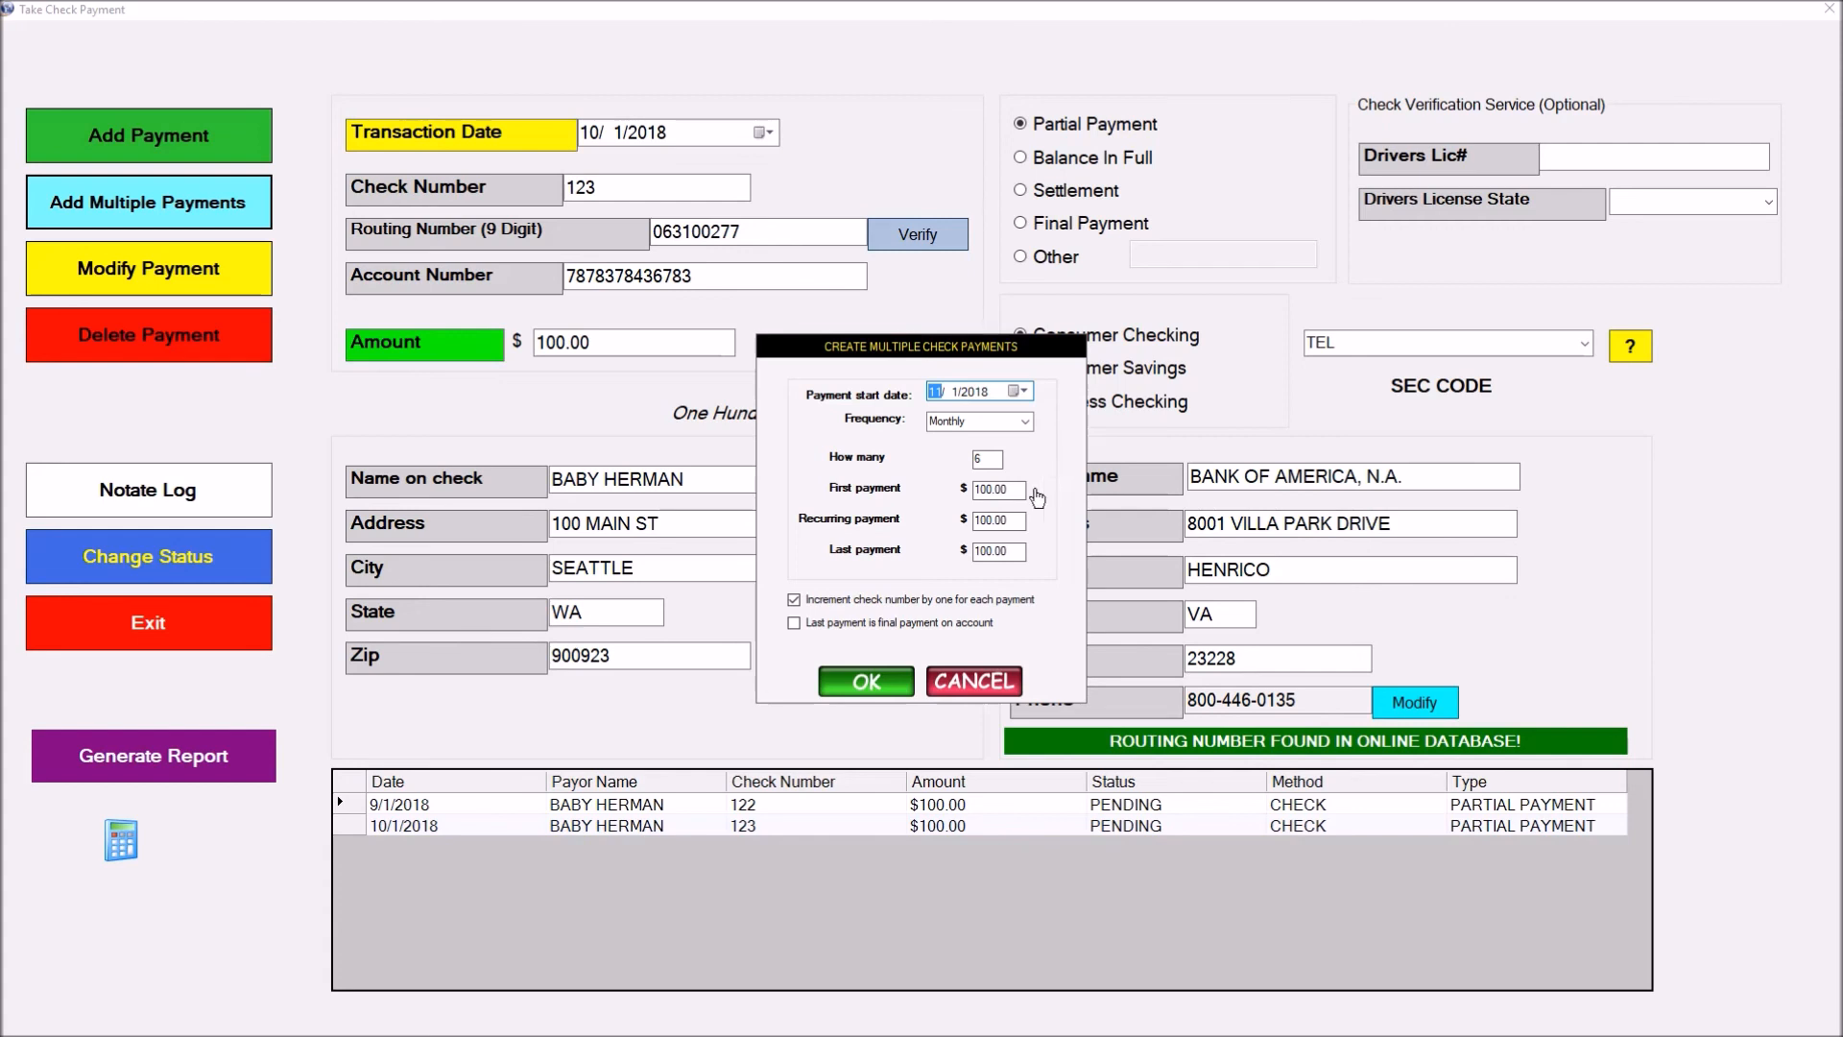
pyautogui.click(867, 682)
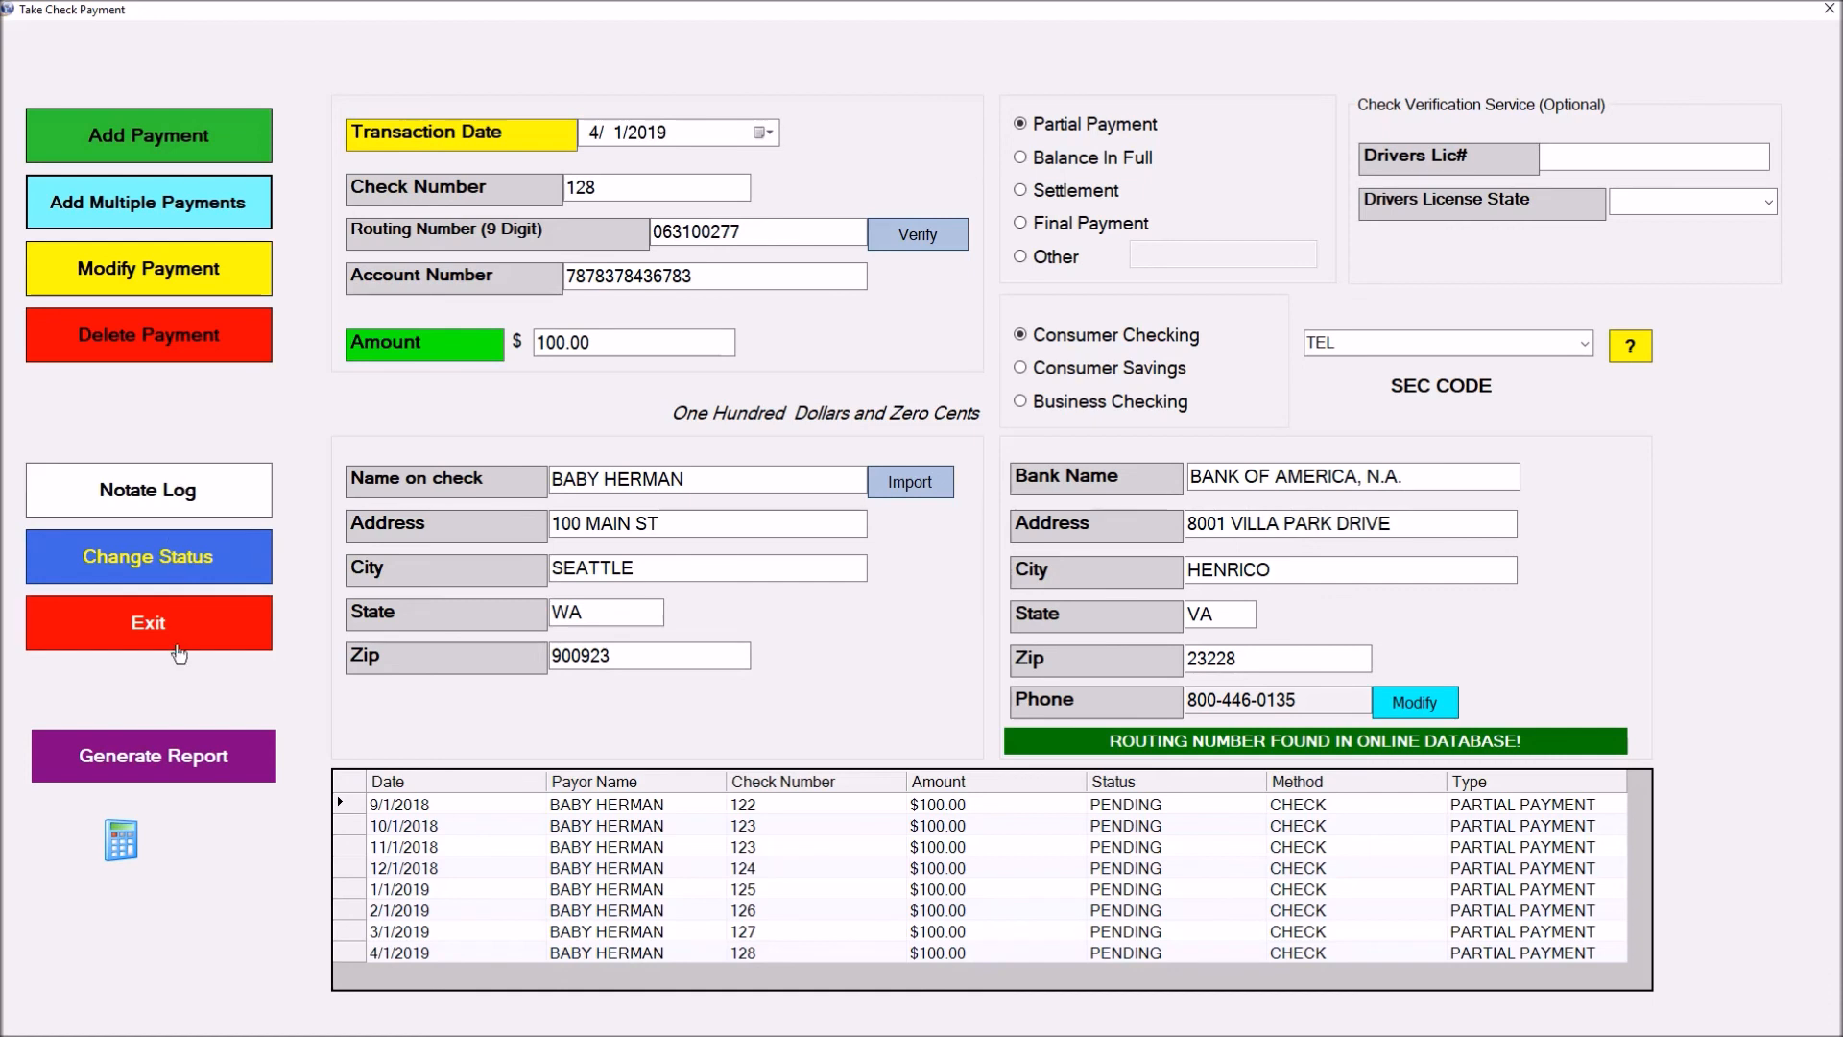
pyautogui.click(146, 827)
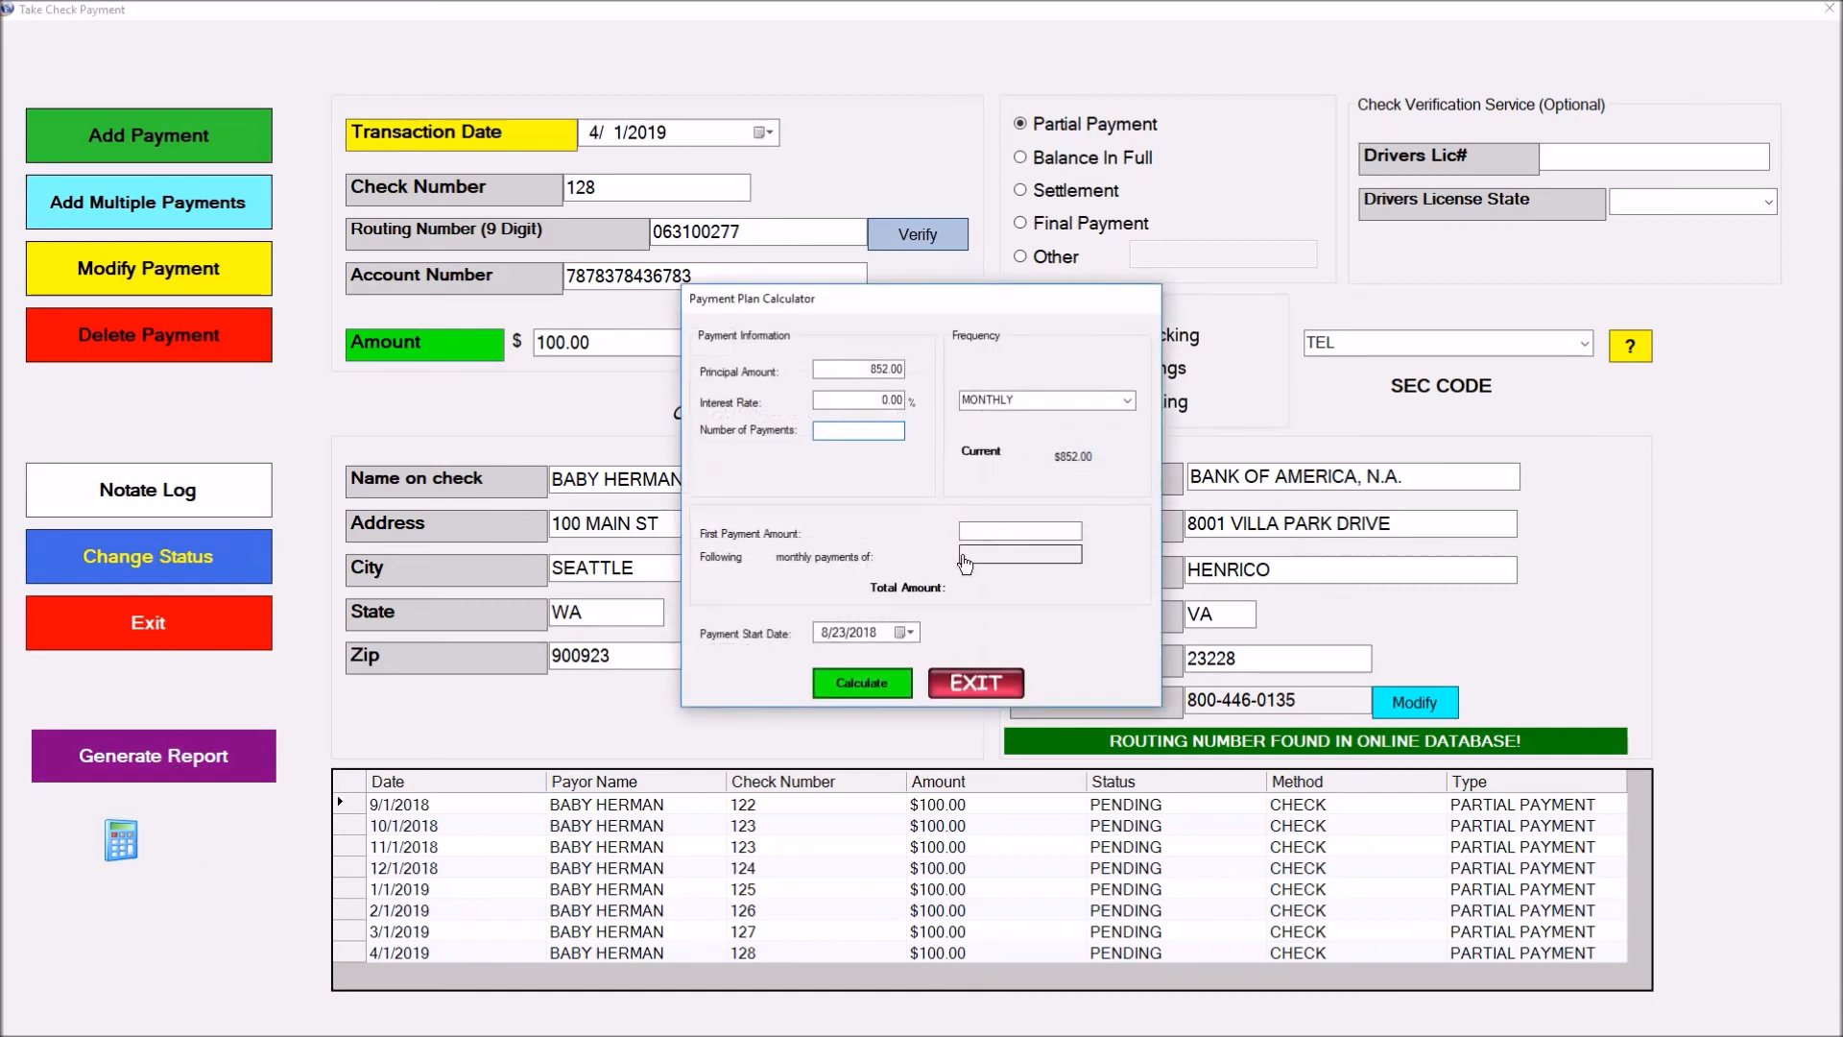
# Close the Payment Plan Calculator, cancel the report's supervisor authorization, and exit the check payment form
pyautogui.click(975, 682)
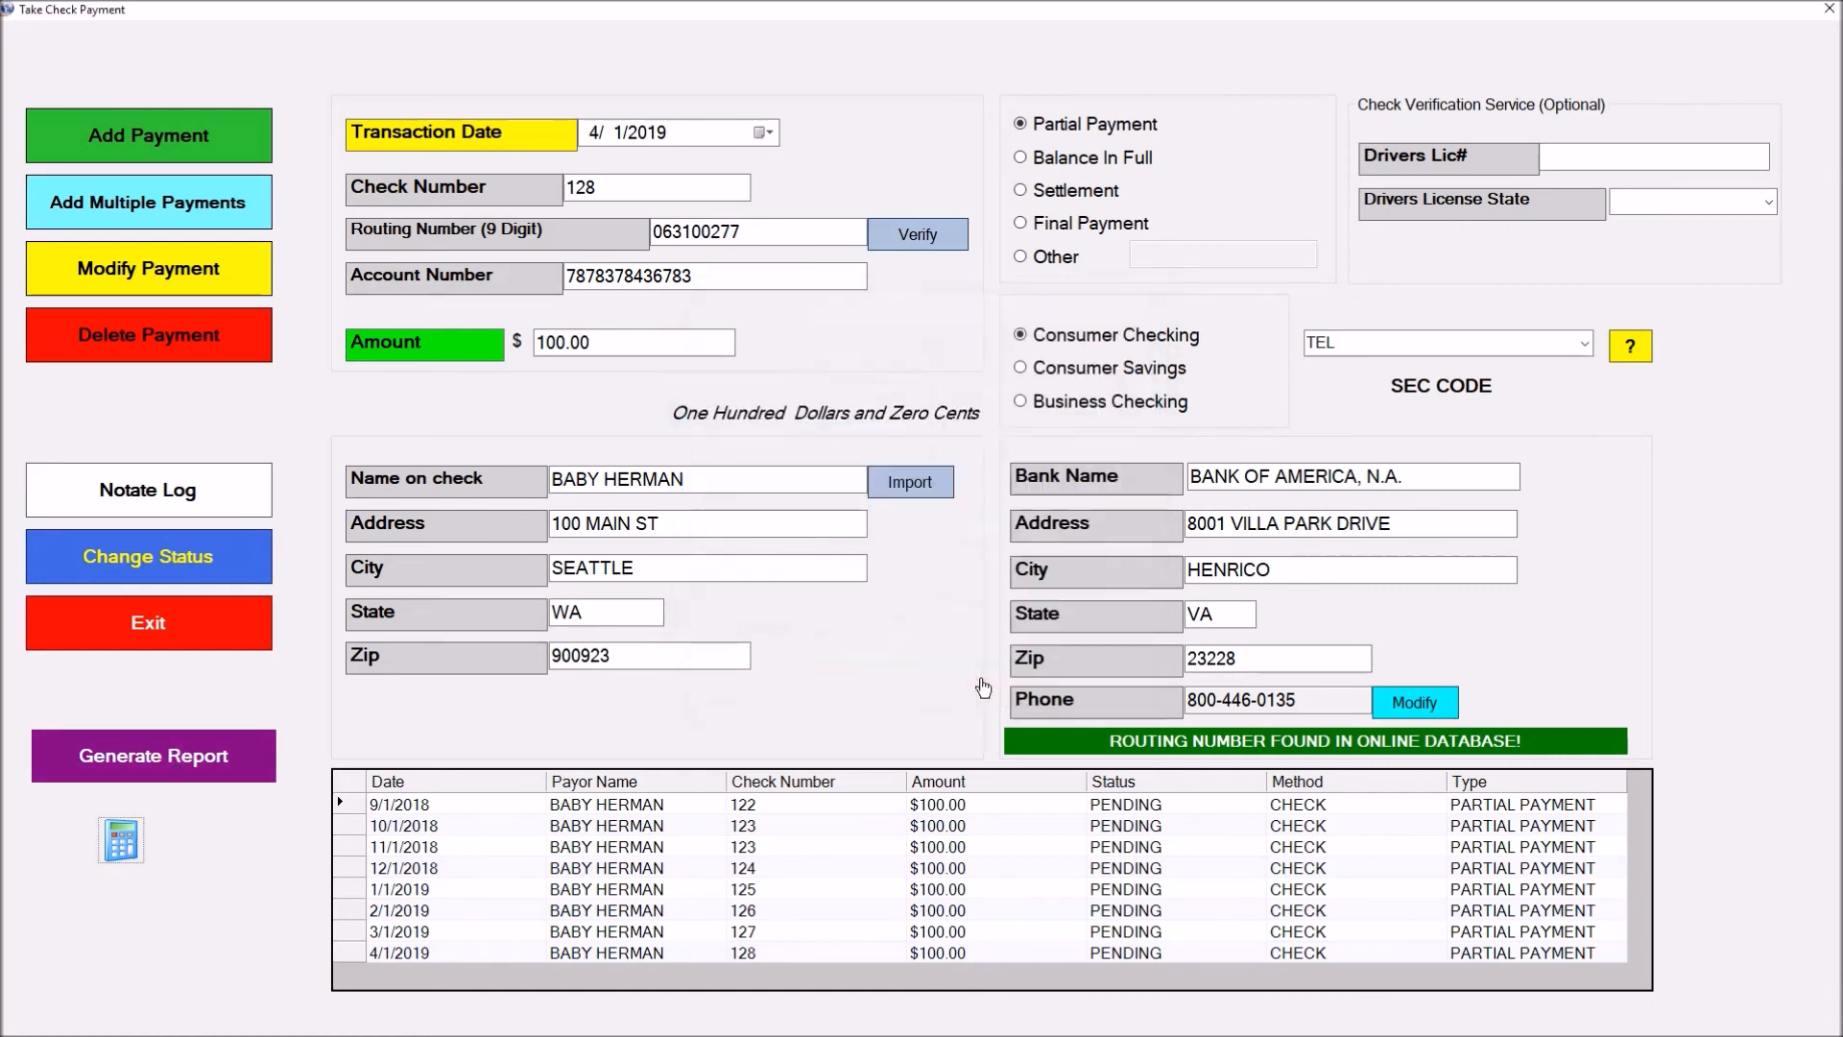
pyautogui.click(188, 761)
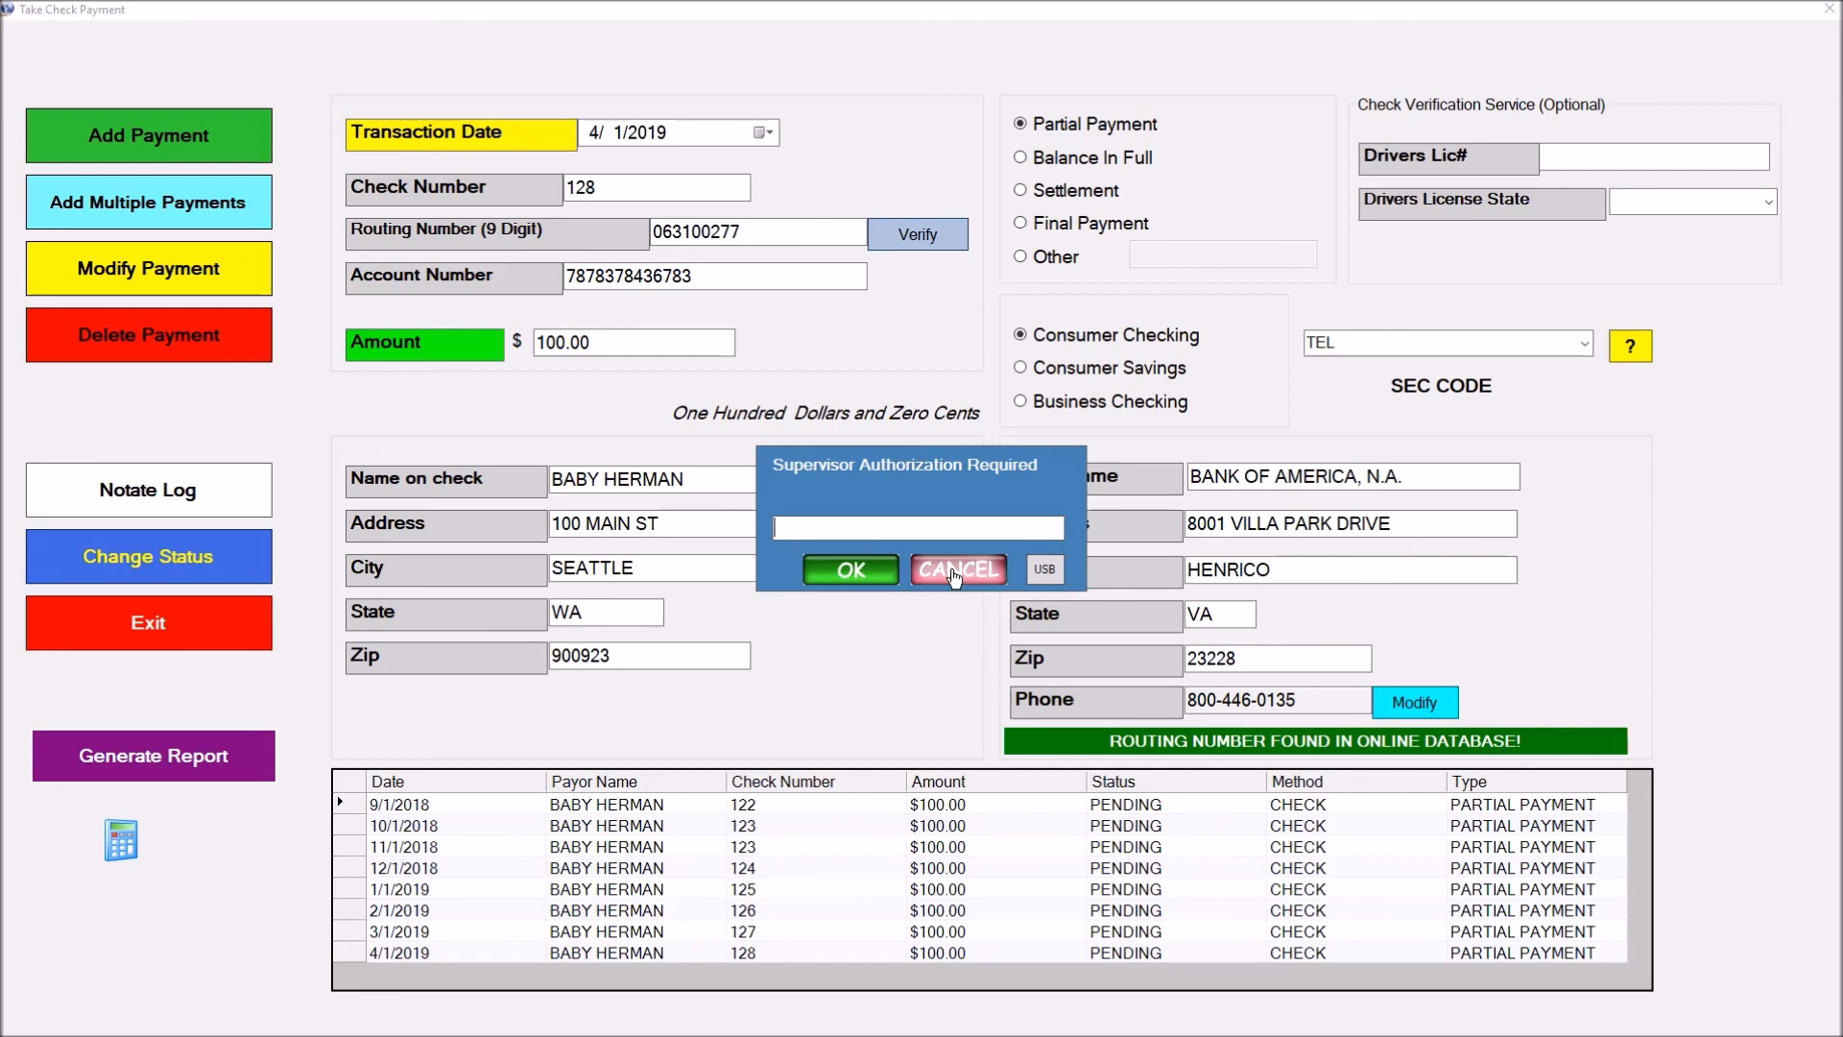
pyautogui.click(953, 576)
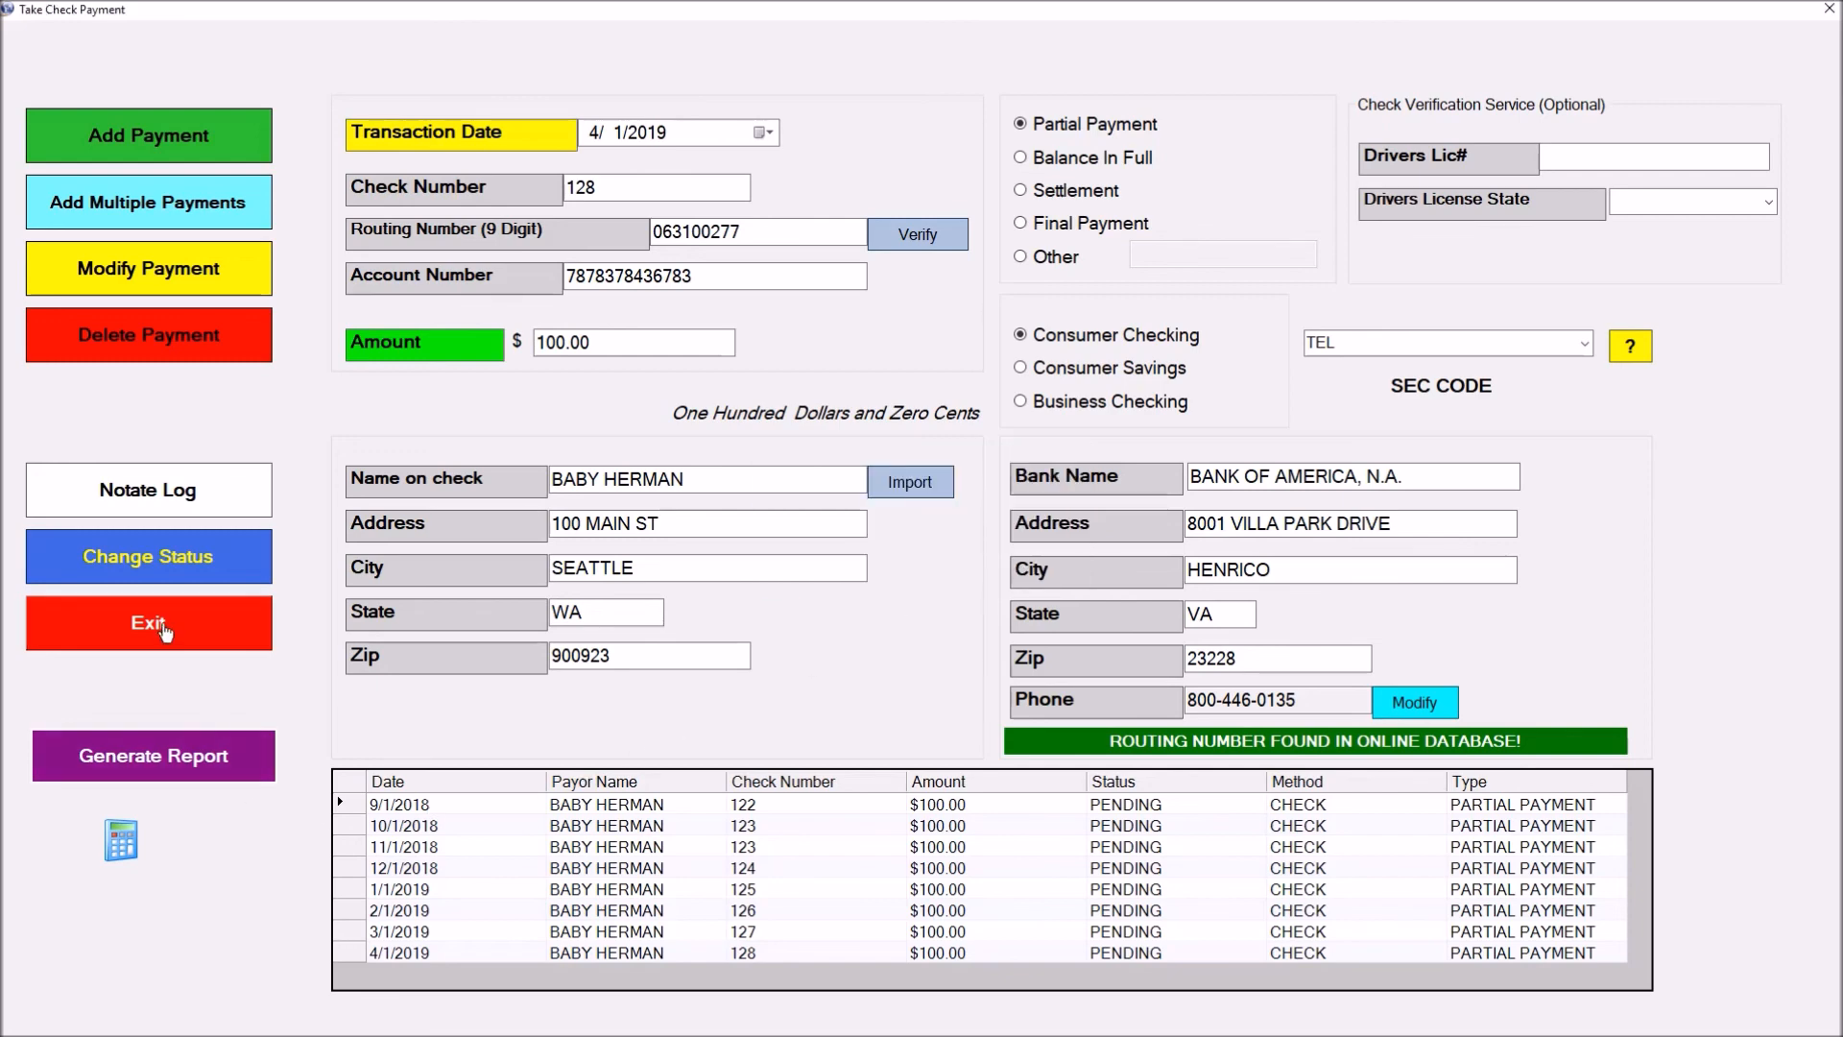
pyautogui.click(165, 631)
pyautogui.click(924, 589)
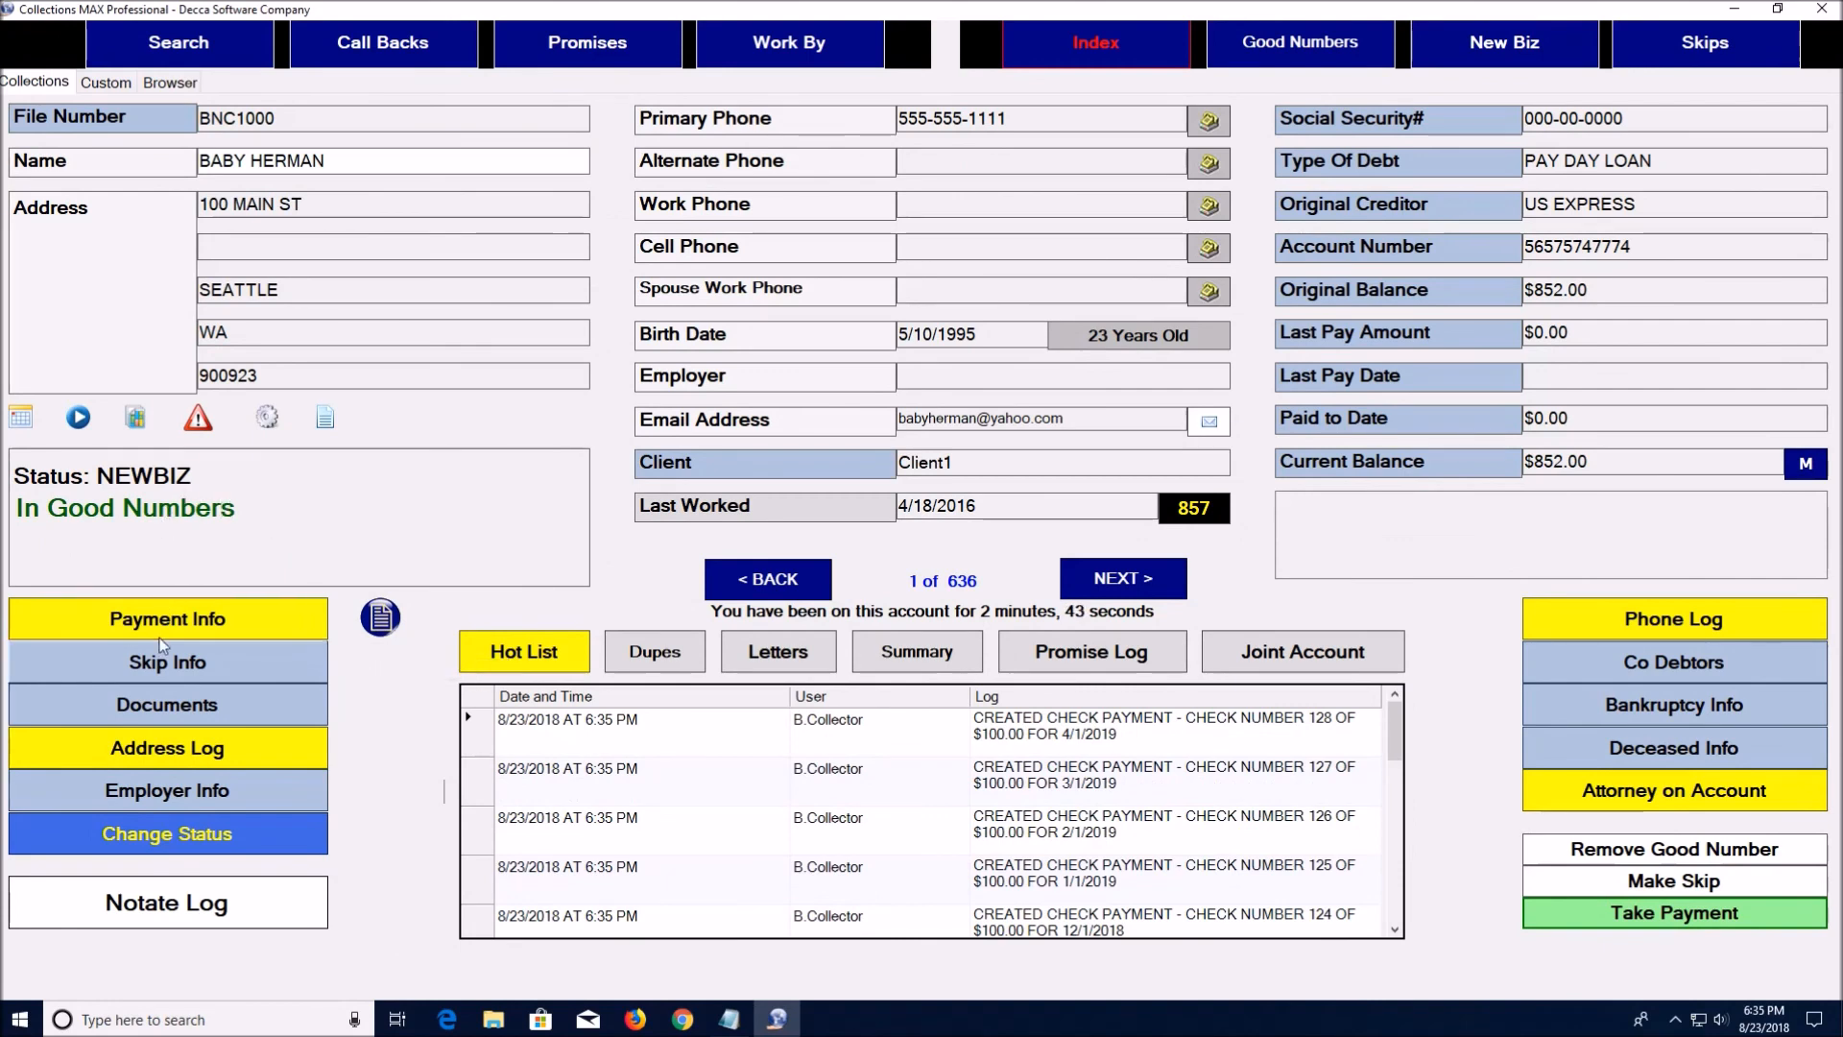
# Cancel the status change and advance to account 2 of 636
pyautogui.click(192, 831)
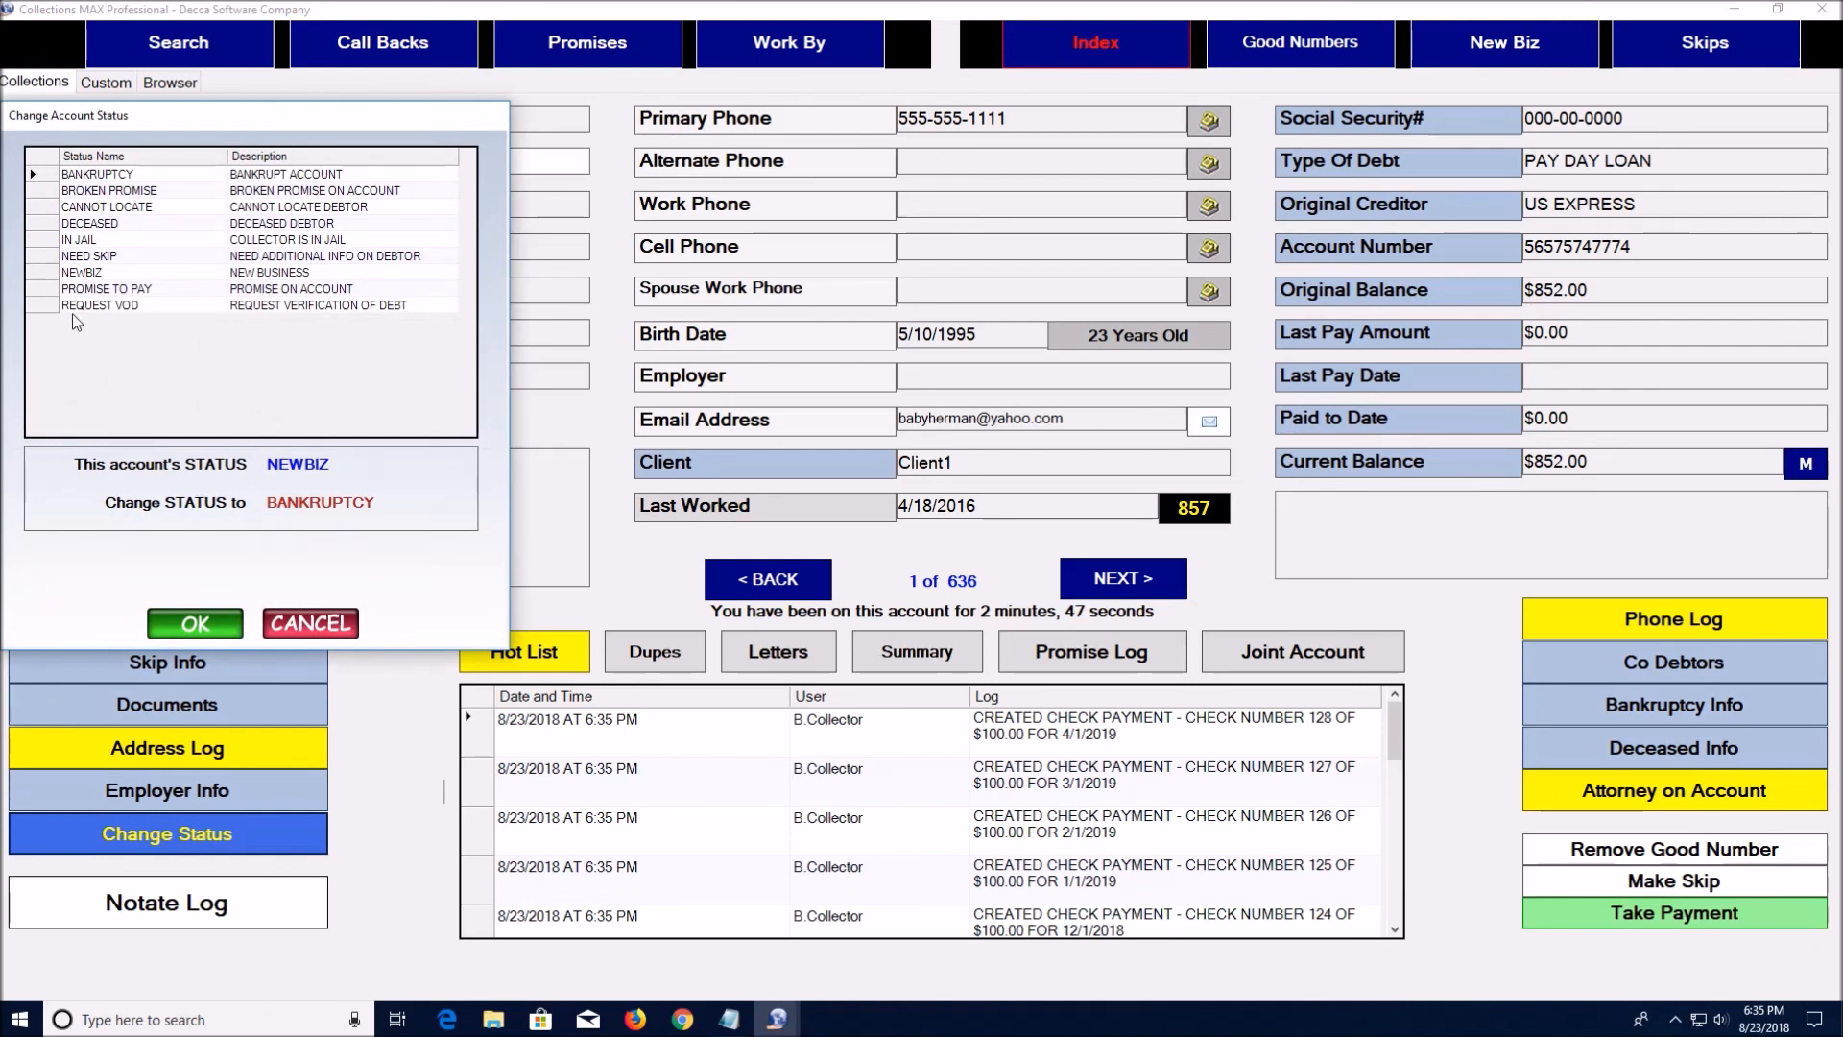
pyautogui.click(273, 622)
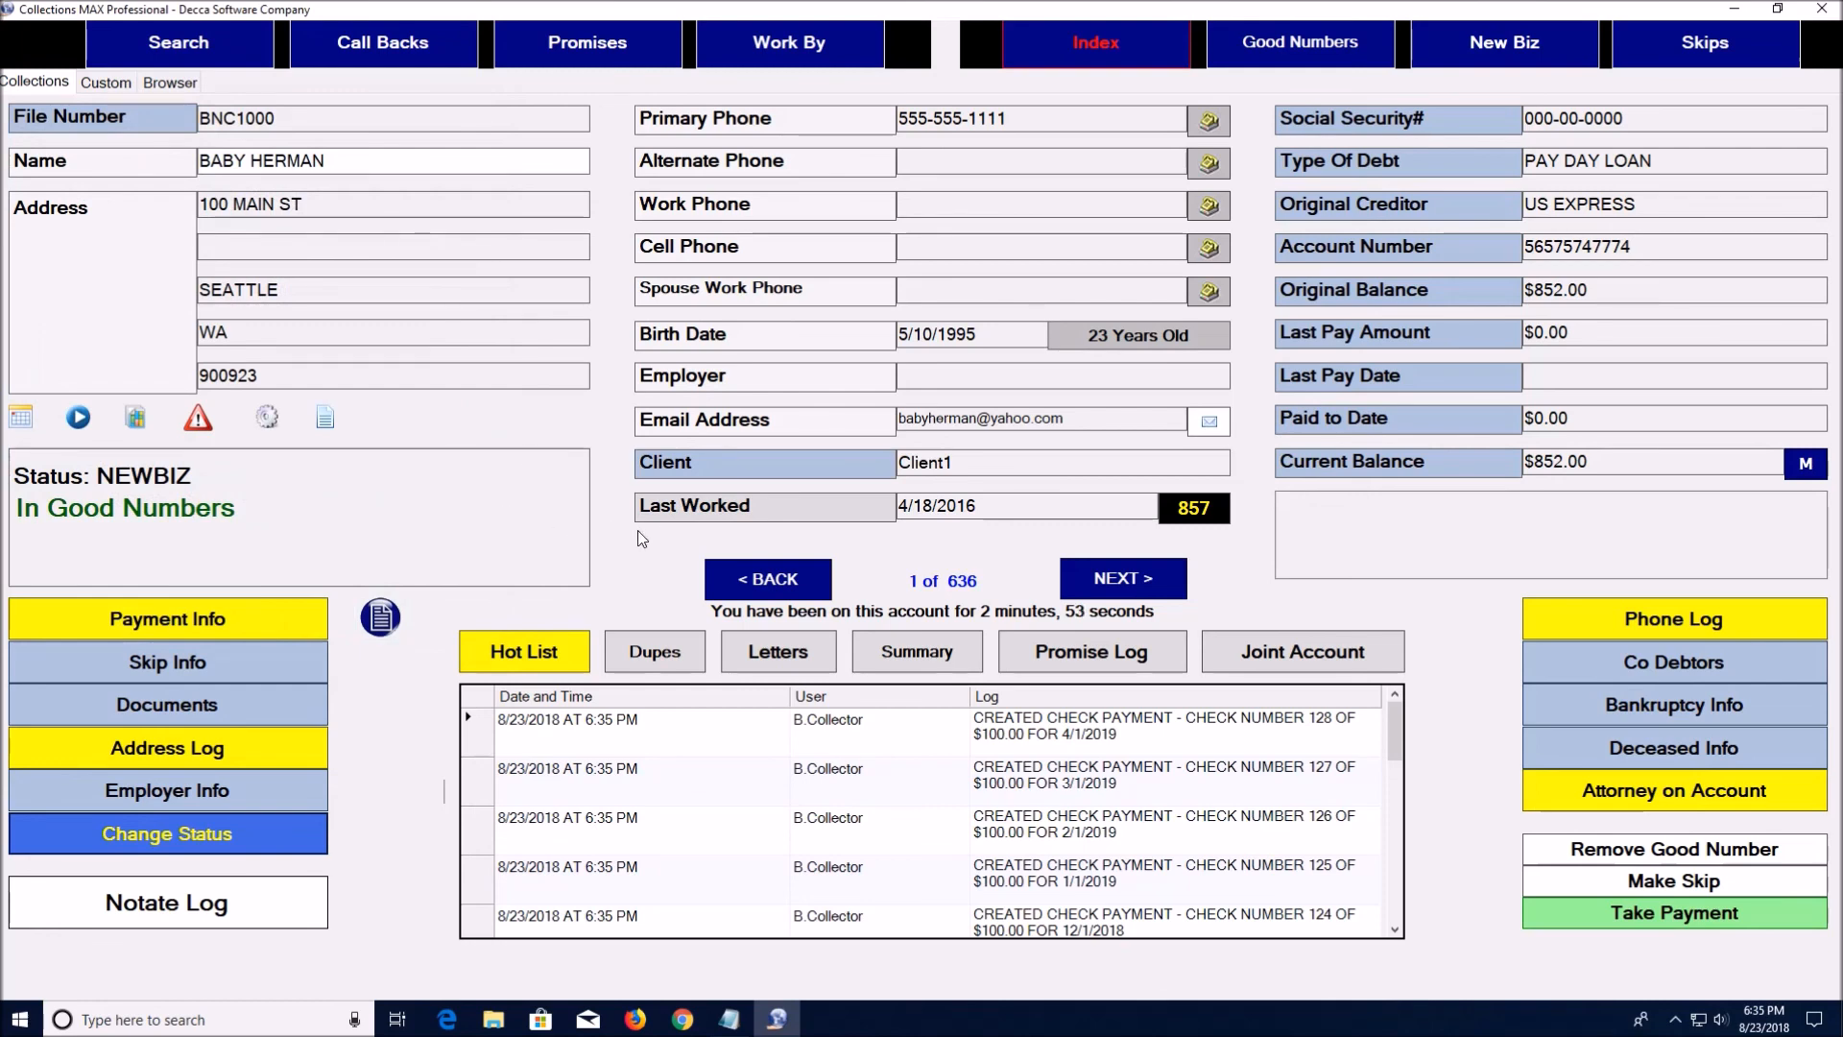
pyautogui.click(1096, 577)
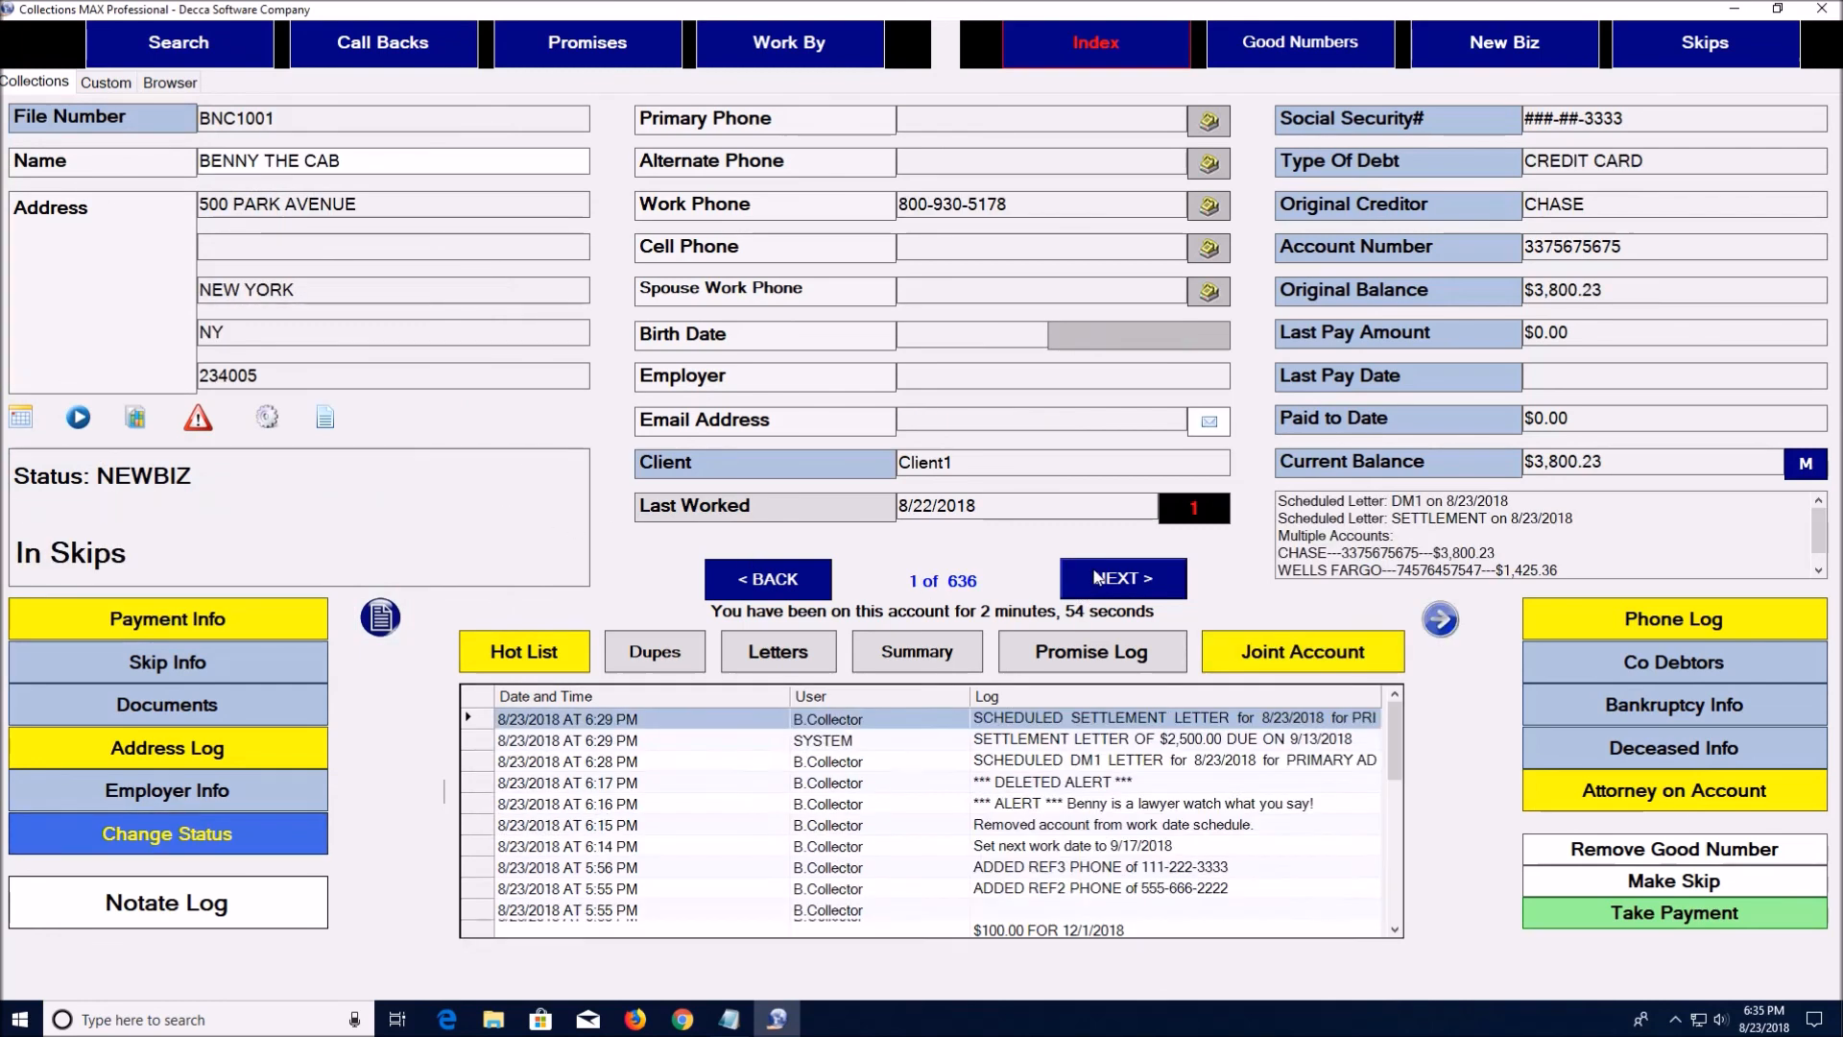
# Start a Master Card credit card payment and import the debtor's name and billing address
pyautogui.click(1601, 912)
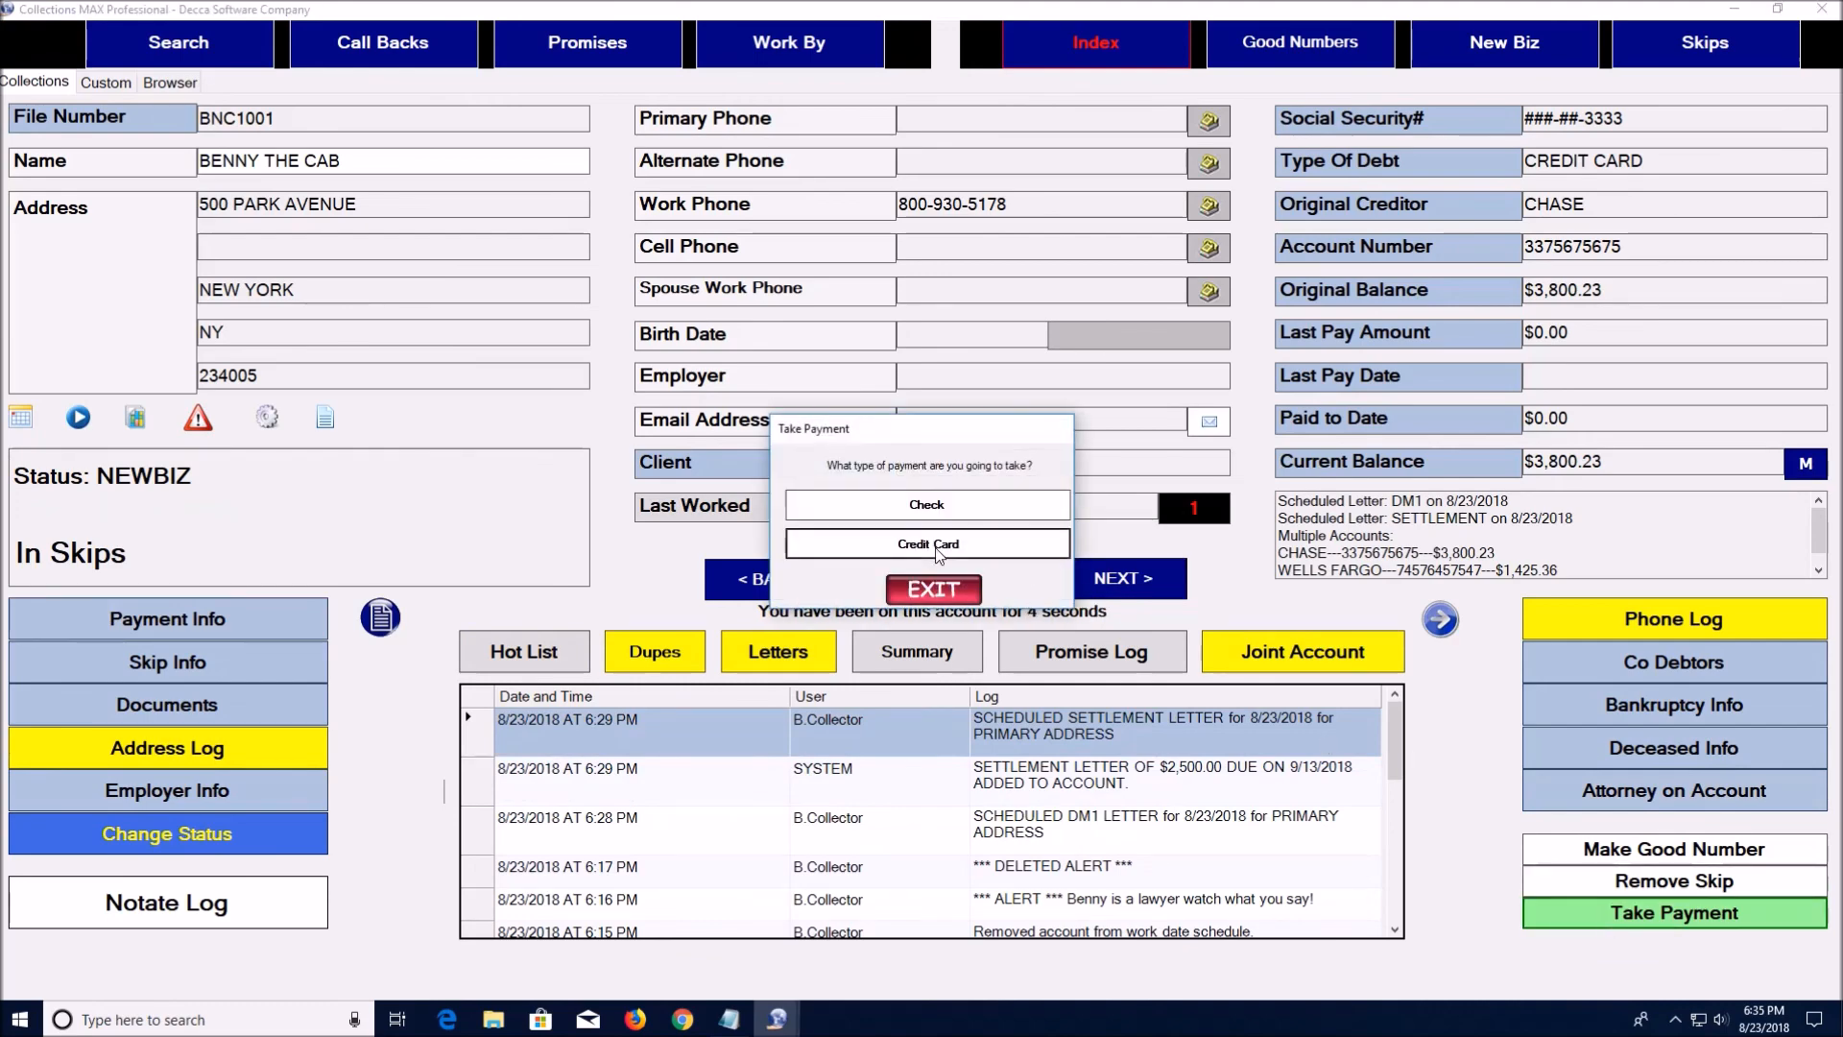
pyautogui.click(937, 545)
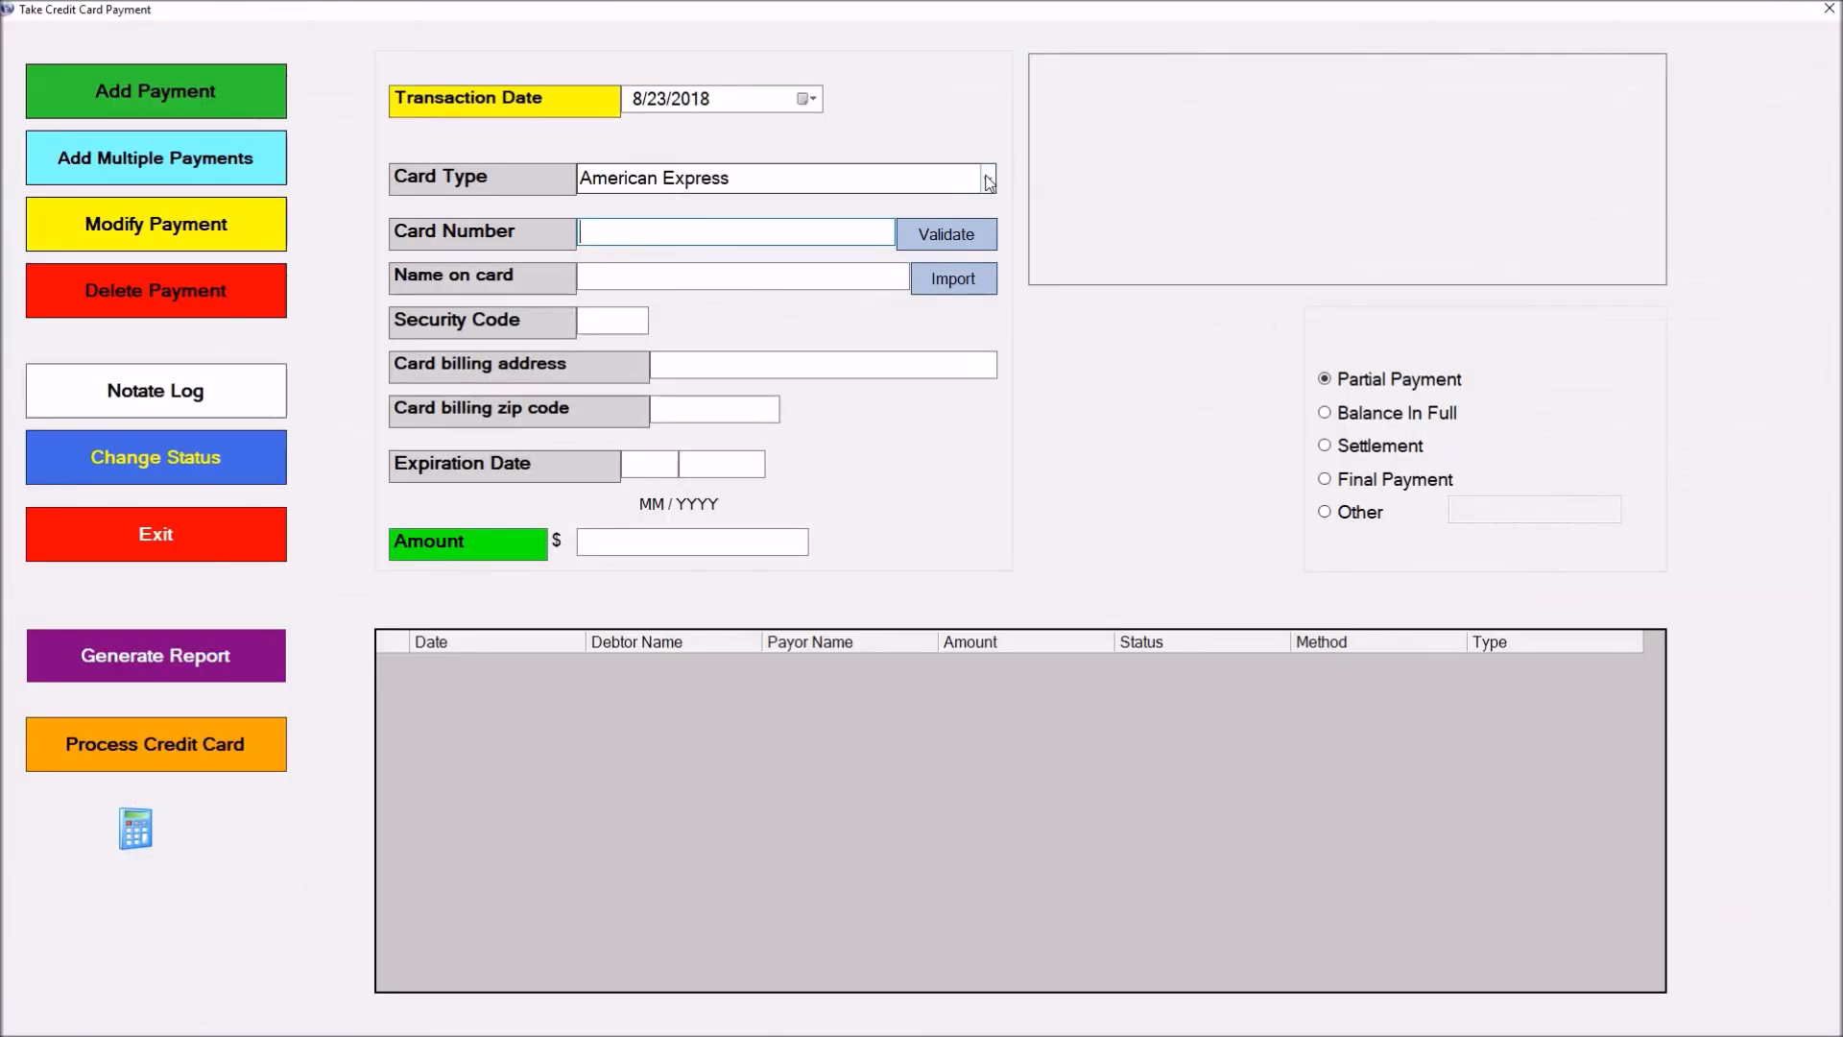
pyautogui.click(988, 183)
pyautogui.click(921, 251)
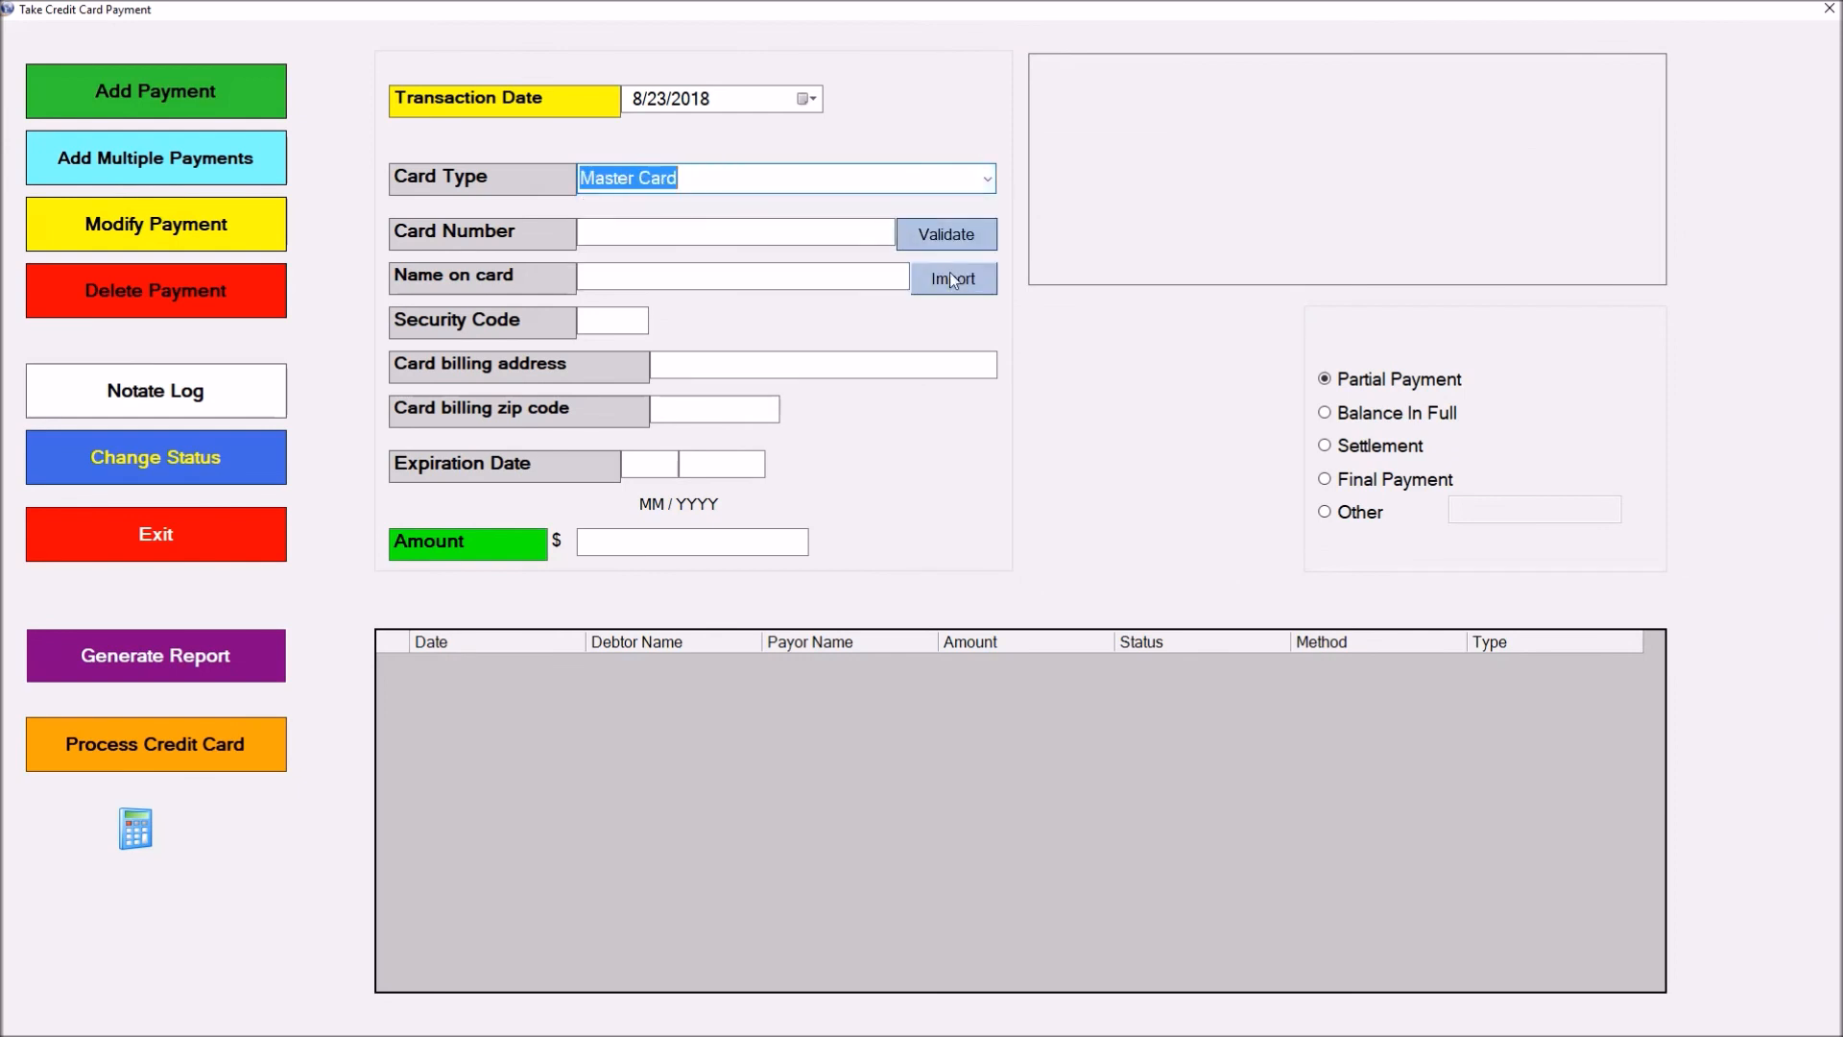
pyautogui.click(953, 279)
# Enter the card number, check it, and dismiss the invalid card number warning
pyautogui.click(732, 239)
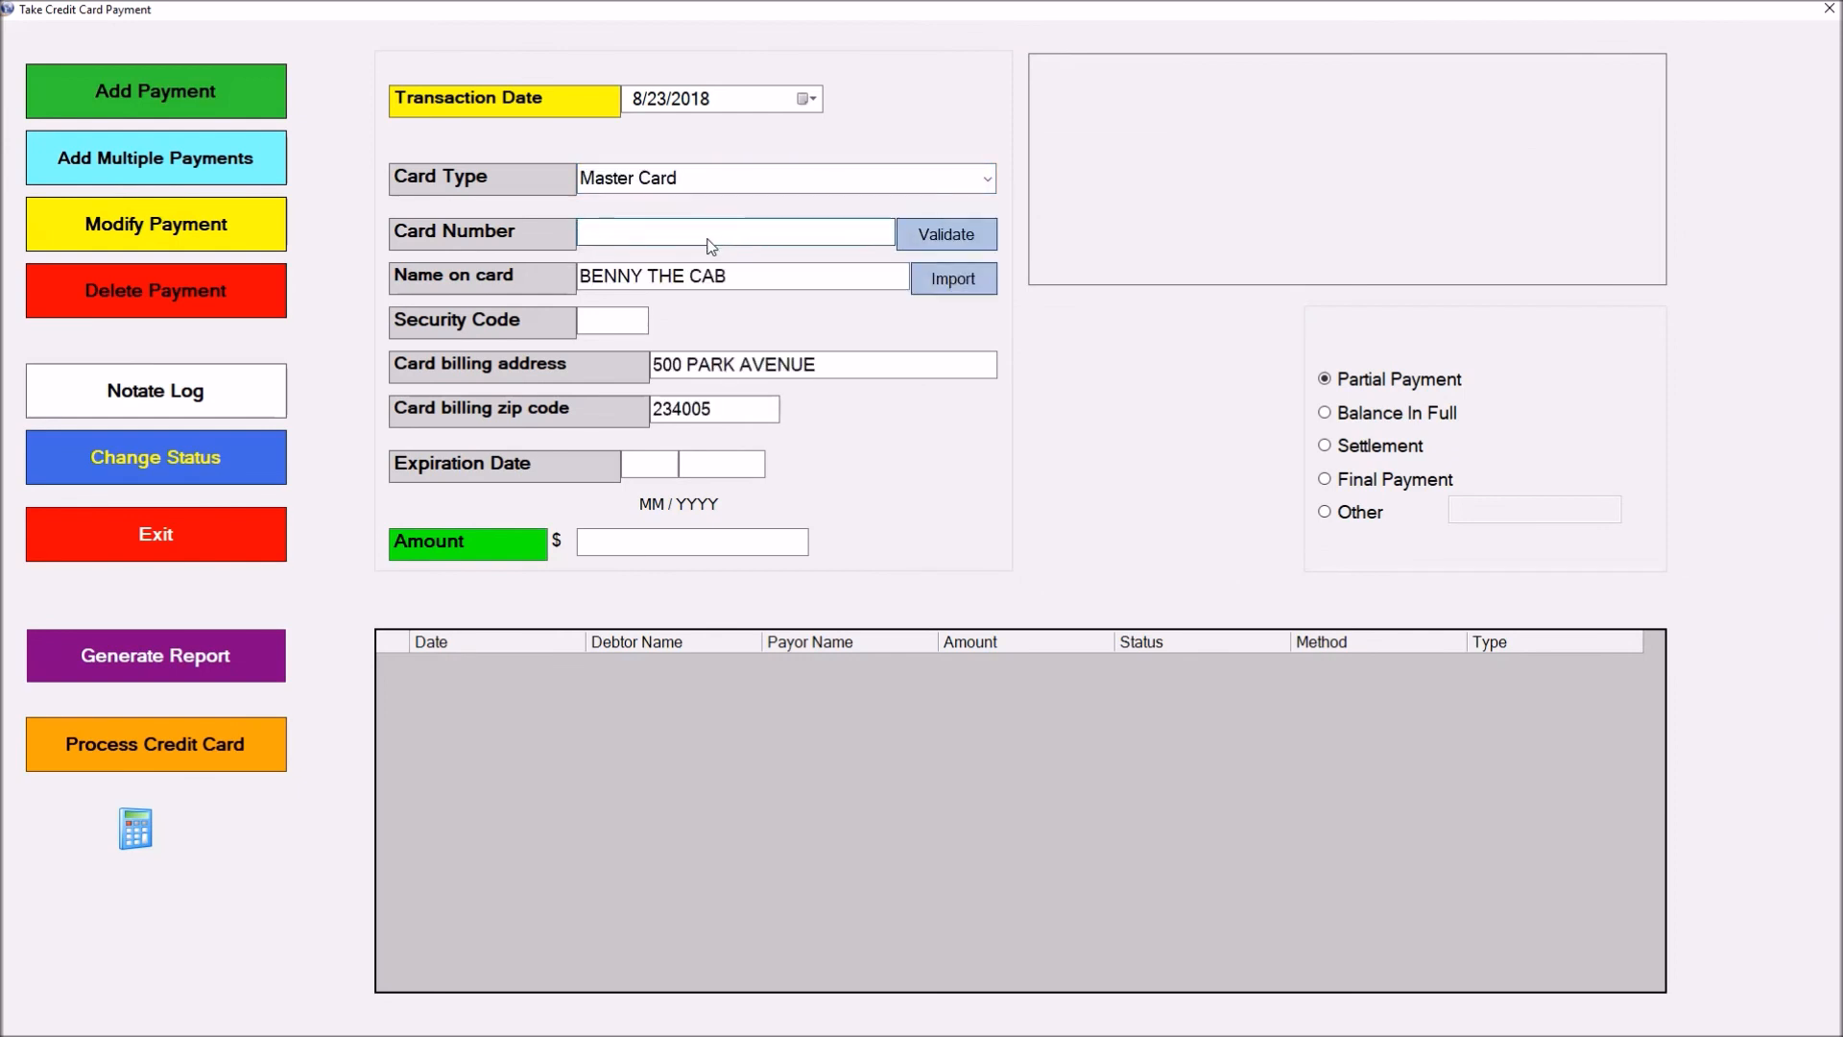
pyautogui.write('6745457457457457574547')
pyautogui.click(956, 230)
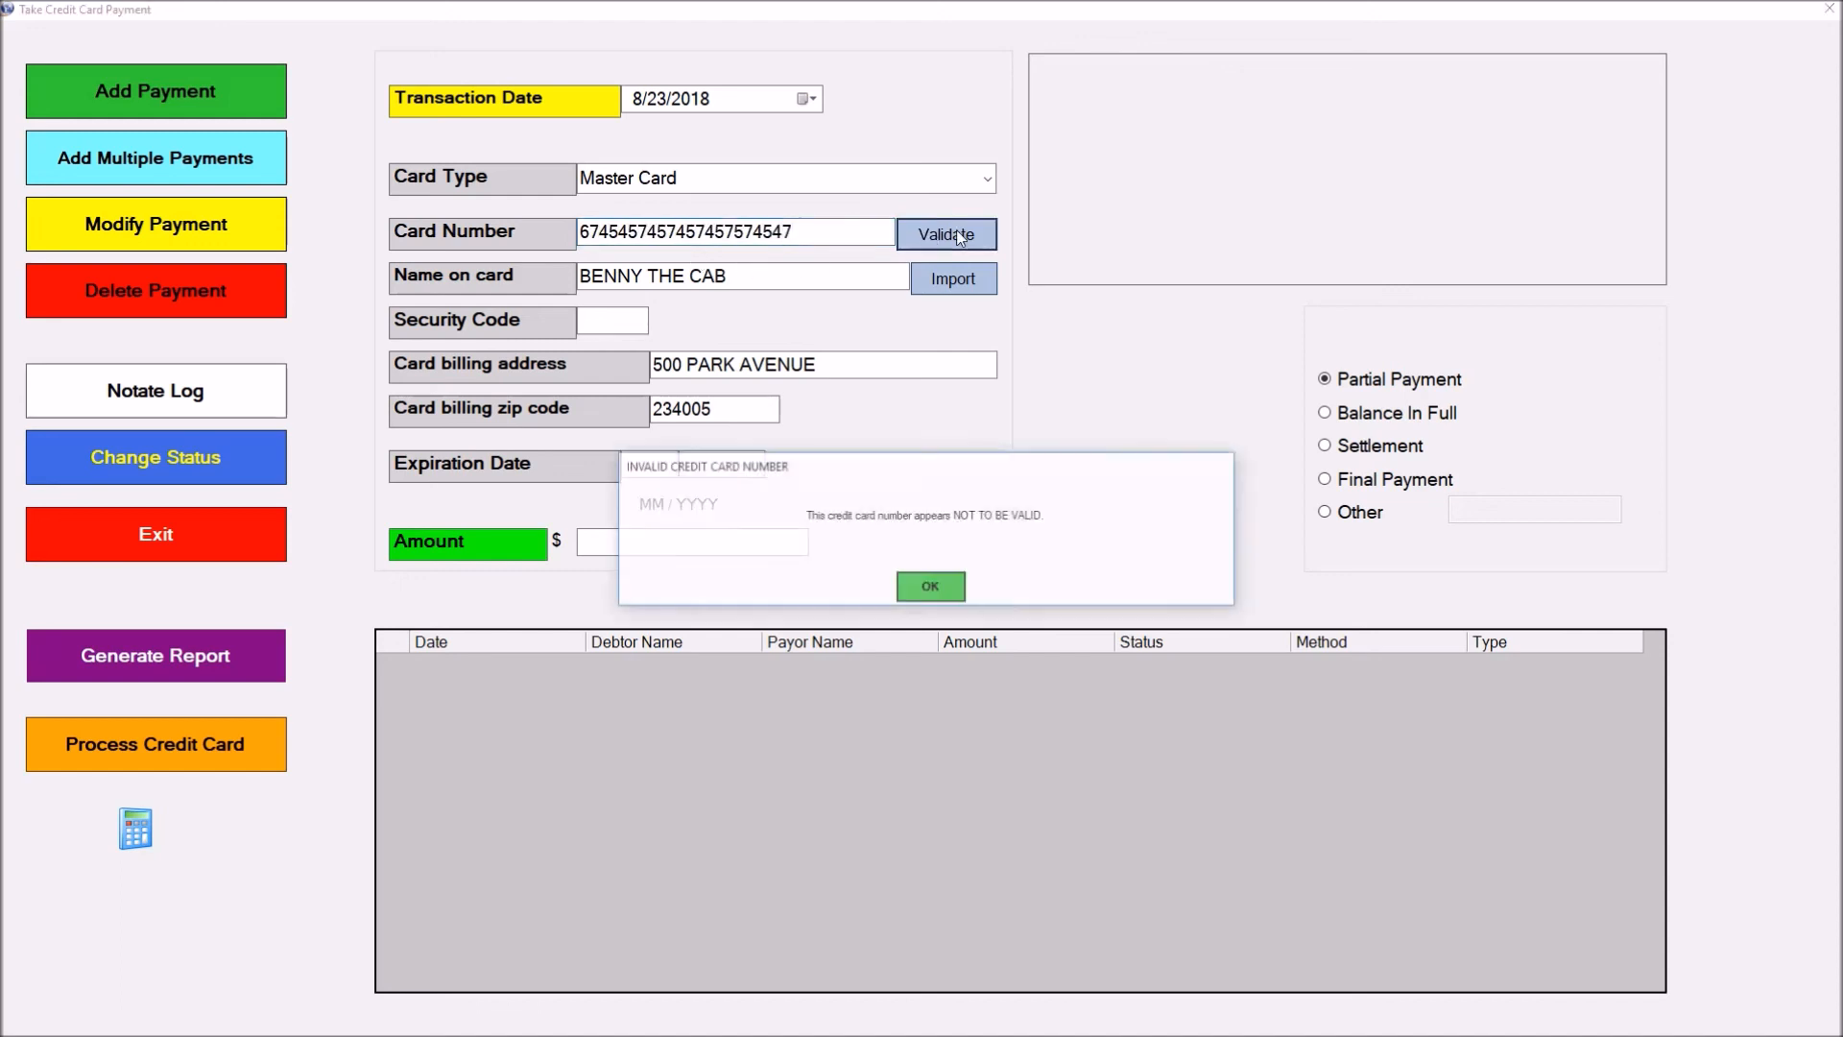
pyautogui.click(929, 587)
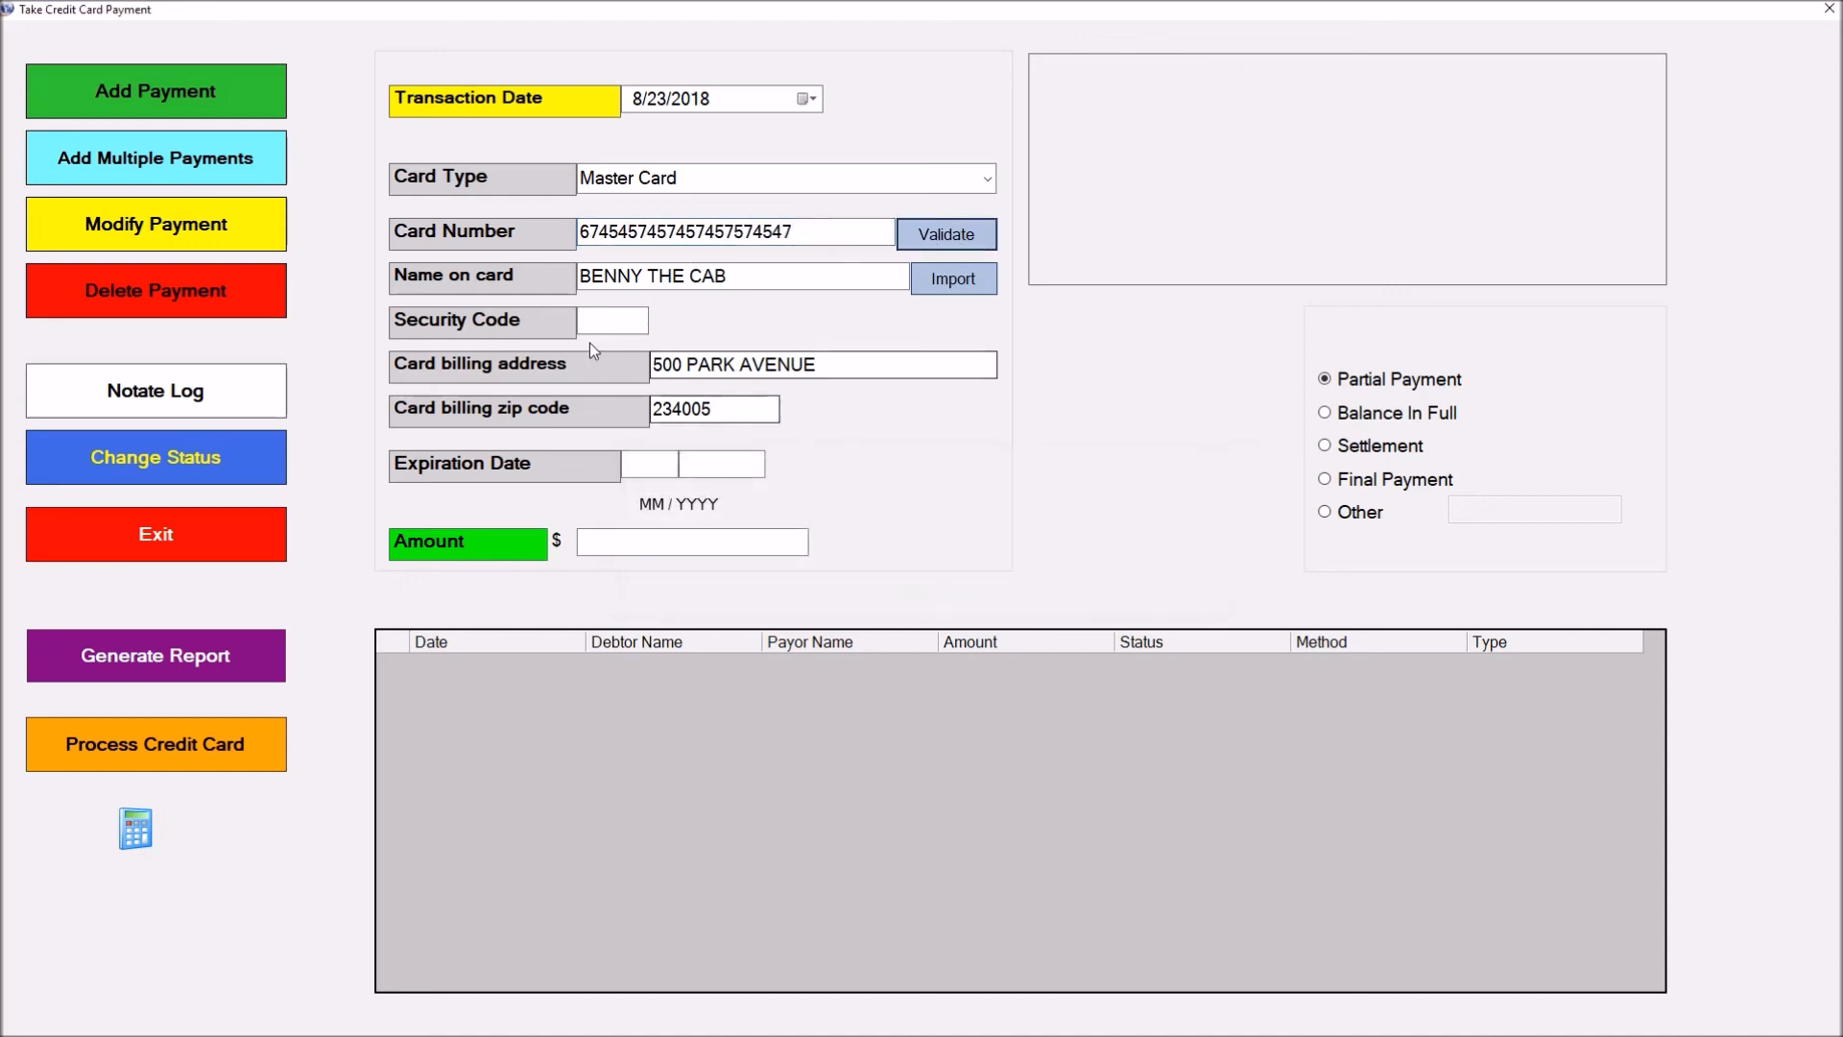
# Enter the security code, expiry month 09 and a $100 amount, then submit the charge
pyautogui.click(607, 322)
pyautogui.write('222')
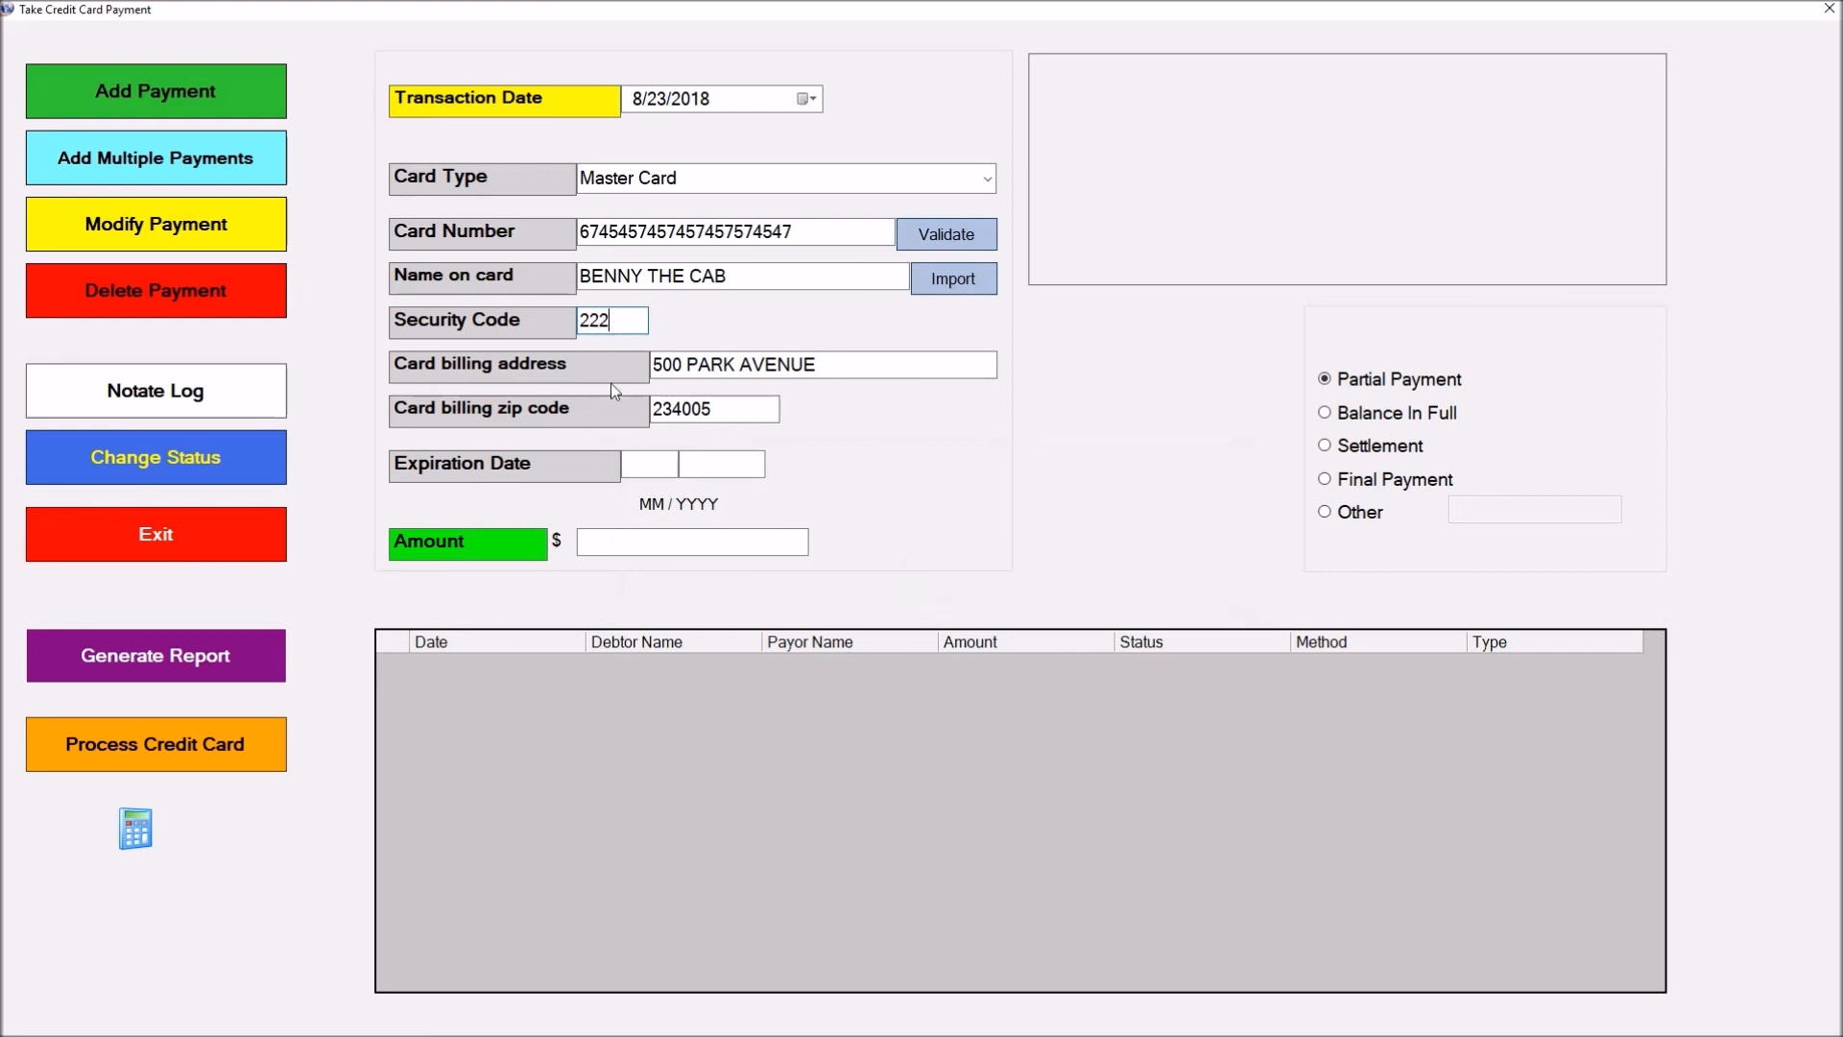
pyautogui.click(646, 468)
pyautogui.write('09')
pyautogui.click(625, 543)
pyautogui.write('100')
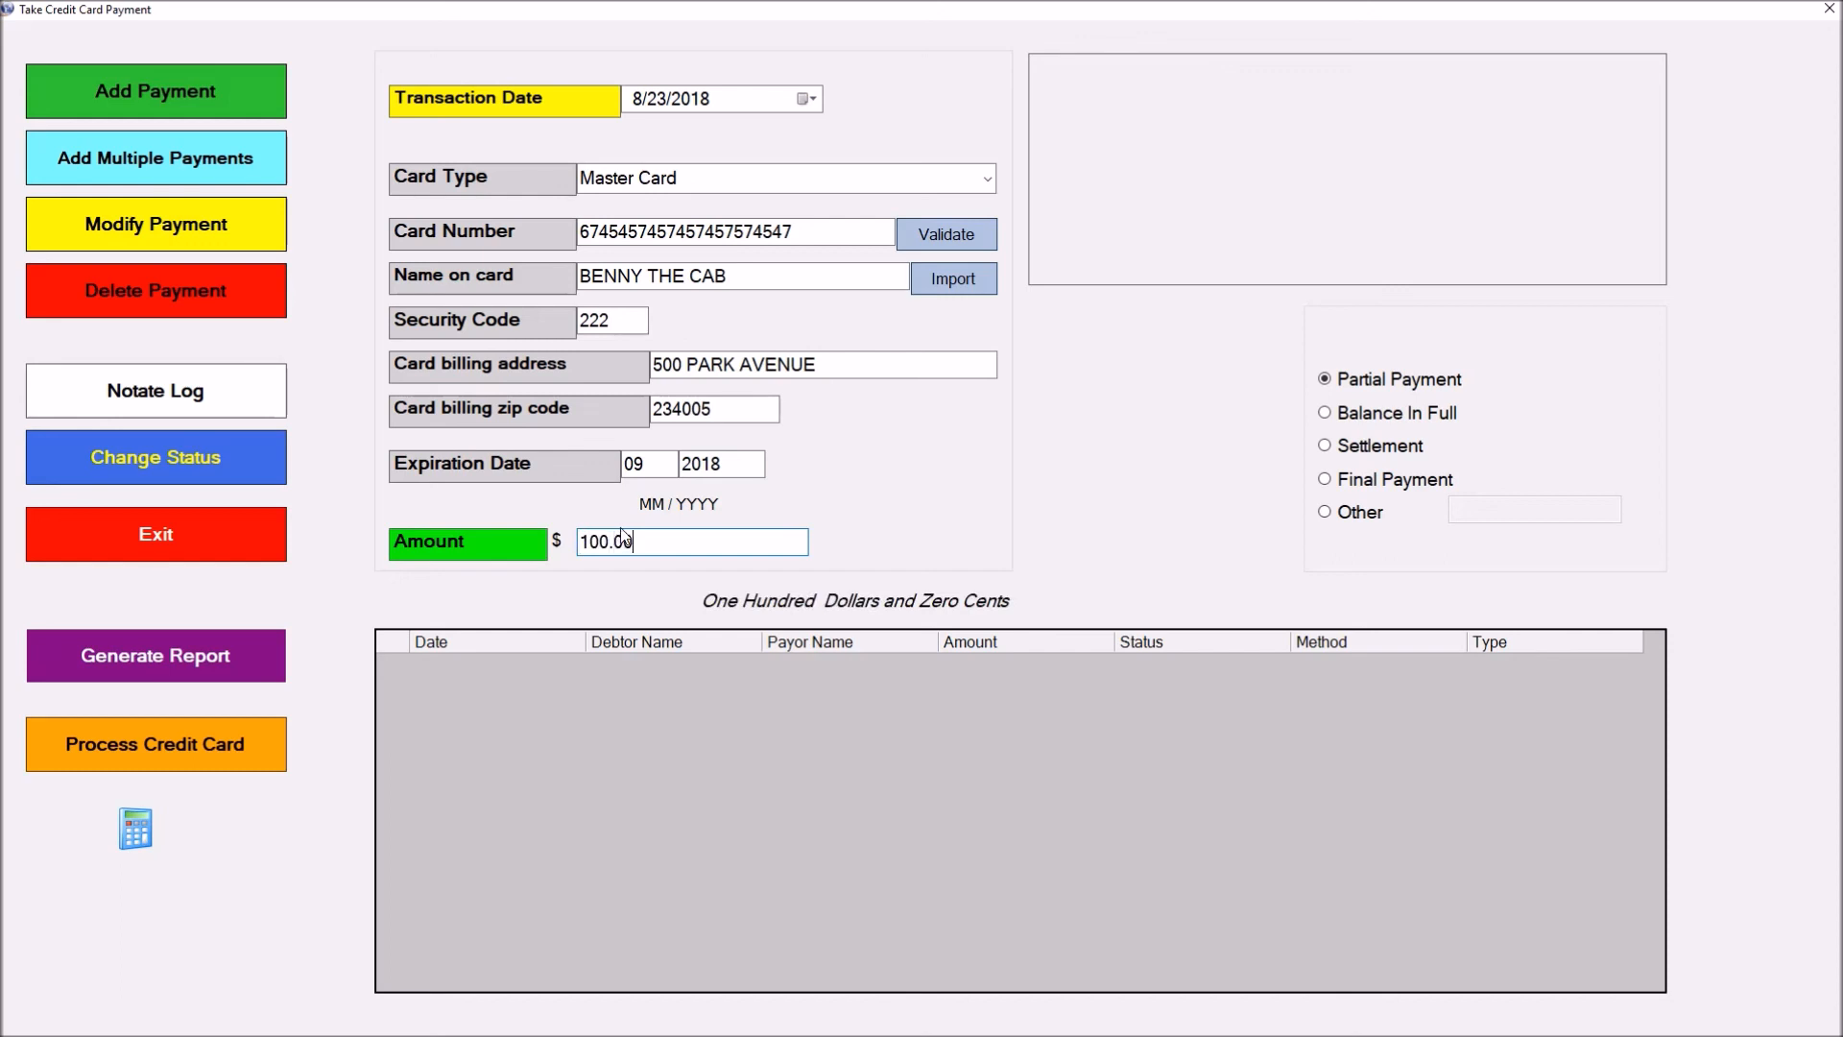
pyautogui.click(211, 744)
# Confirm the $100 card charge, see it declined, and exit back to account 2
pyautogui.click(892, 491)
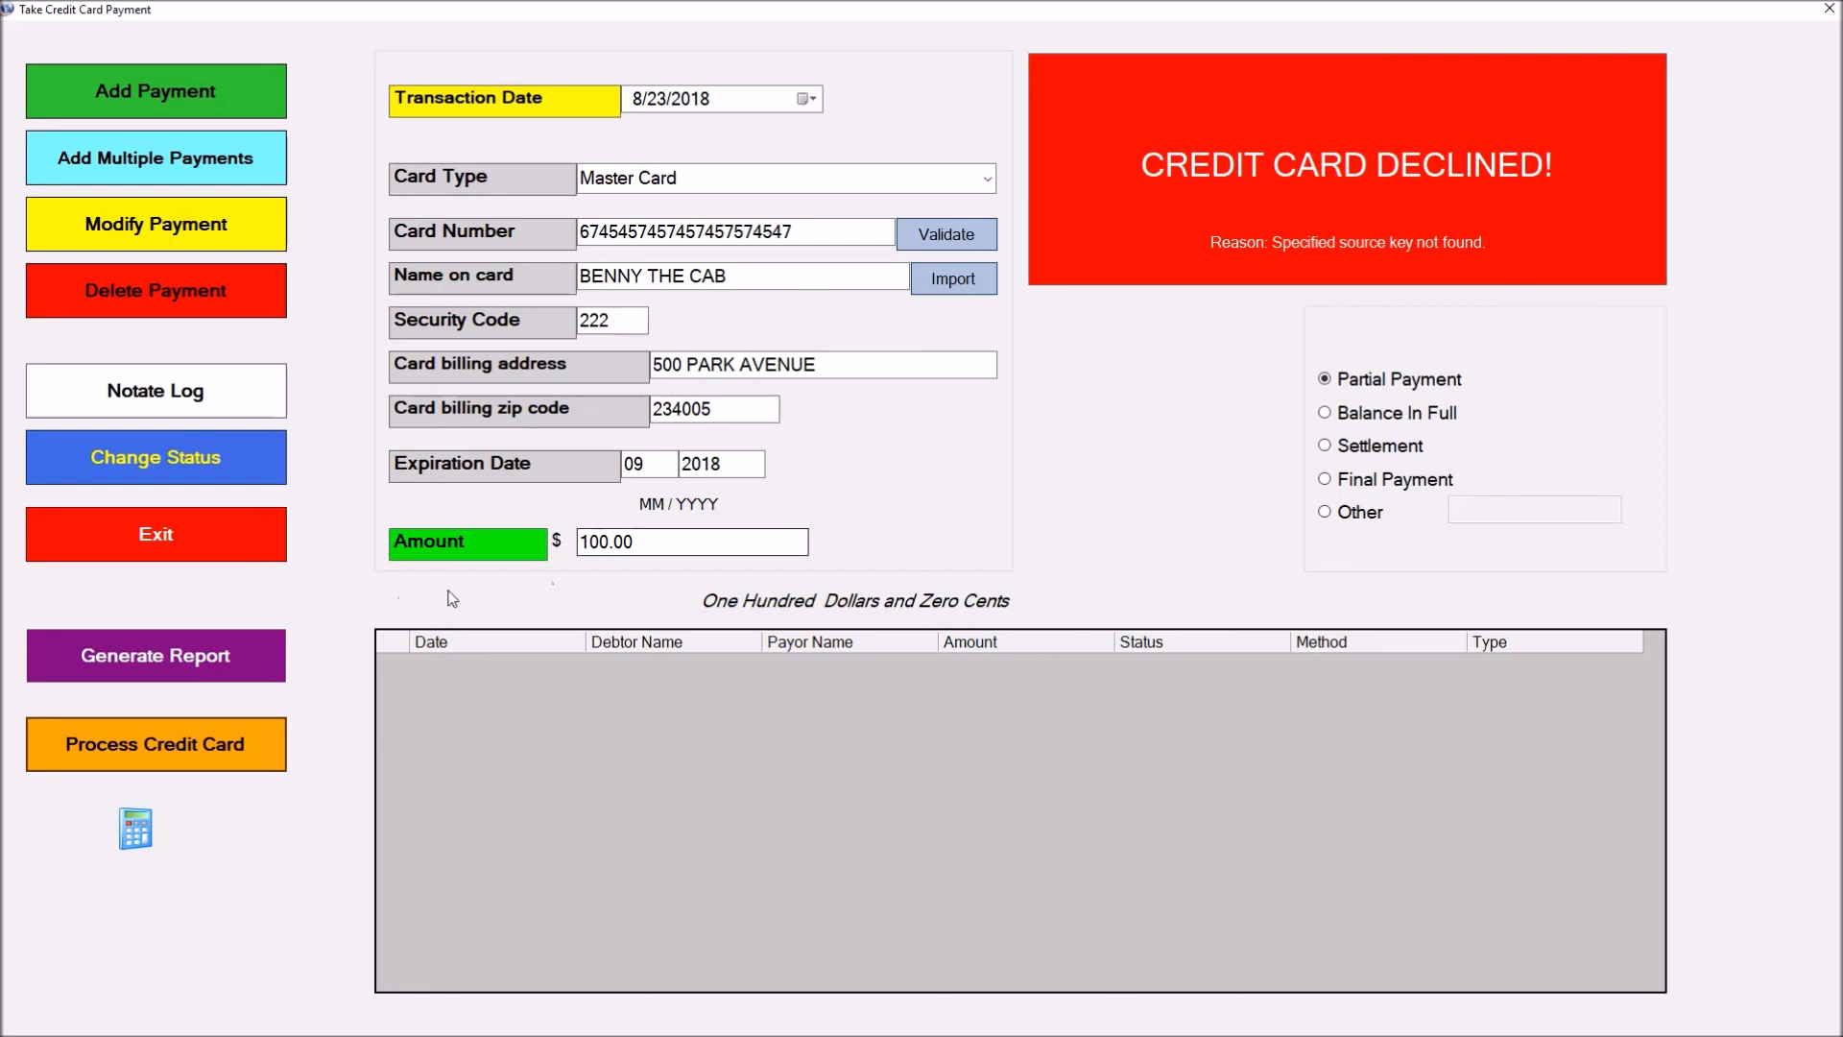
pyautogui.click(230, 531)
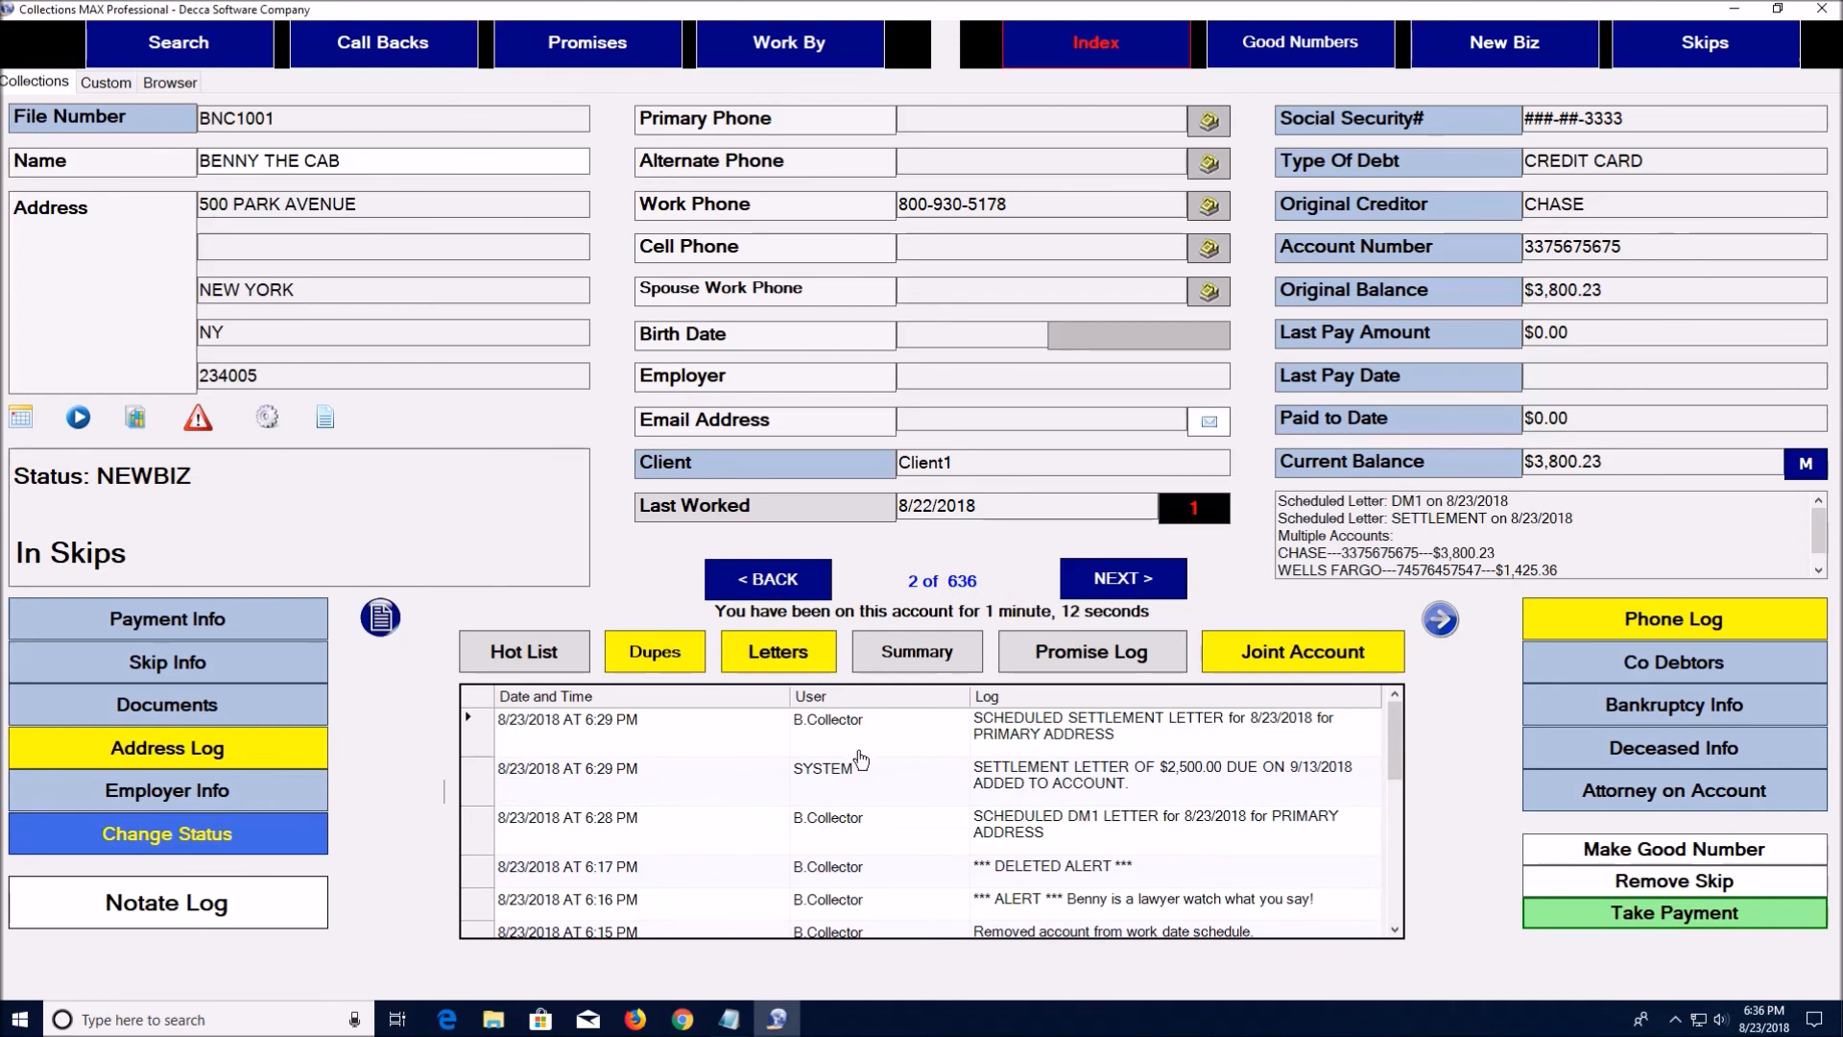
# Open account 2's log in Log Viewer with supervisor access and generate the Debtor Log Report
pyautogui.click(558, 741)
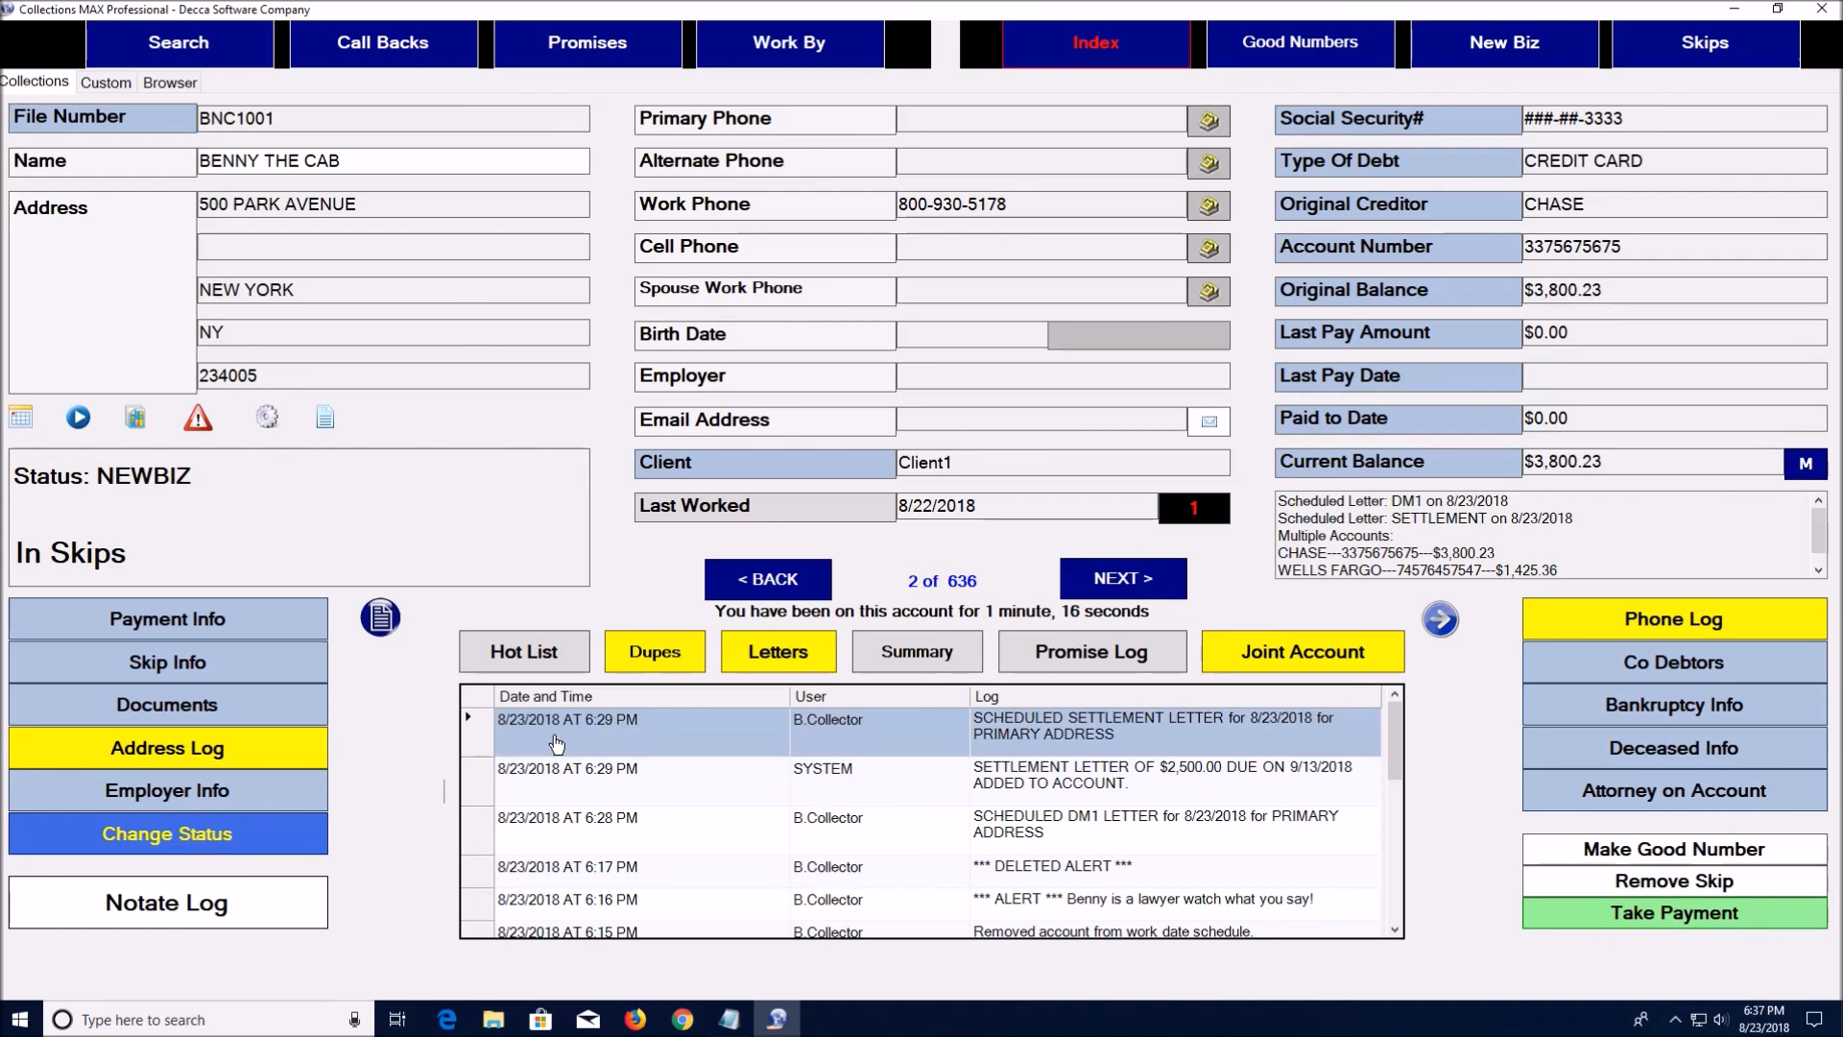
pyautogui.doubleClick(558, 741)
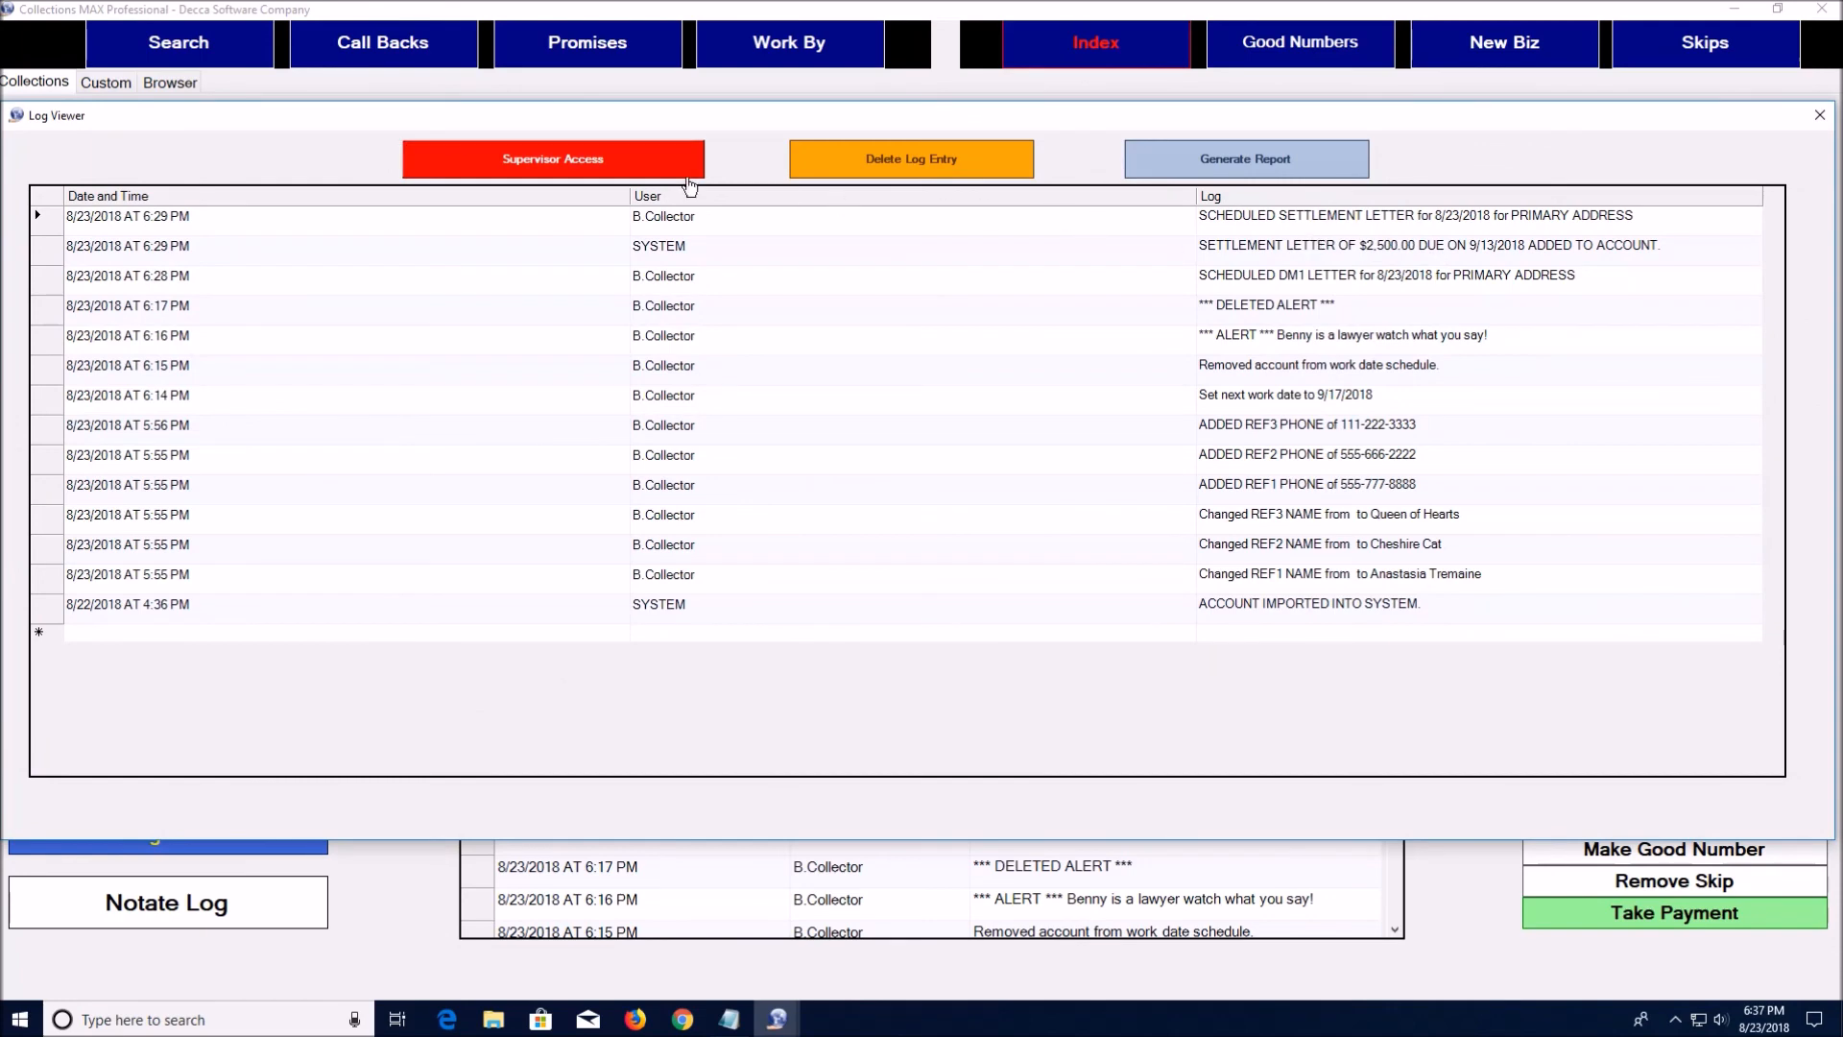
pyautogui.click(610, 163)
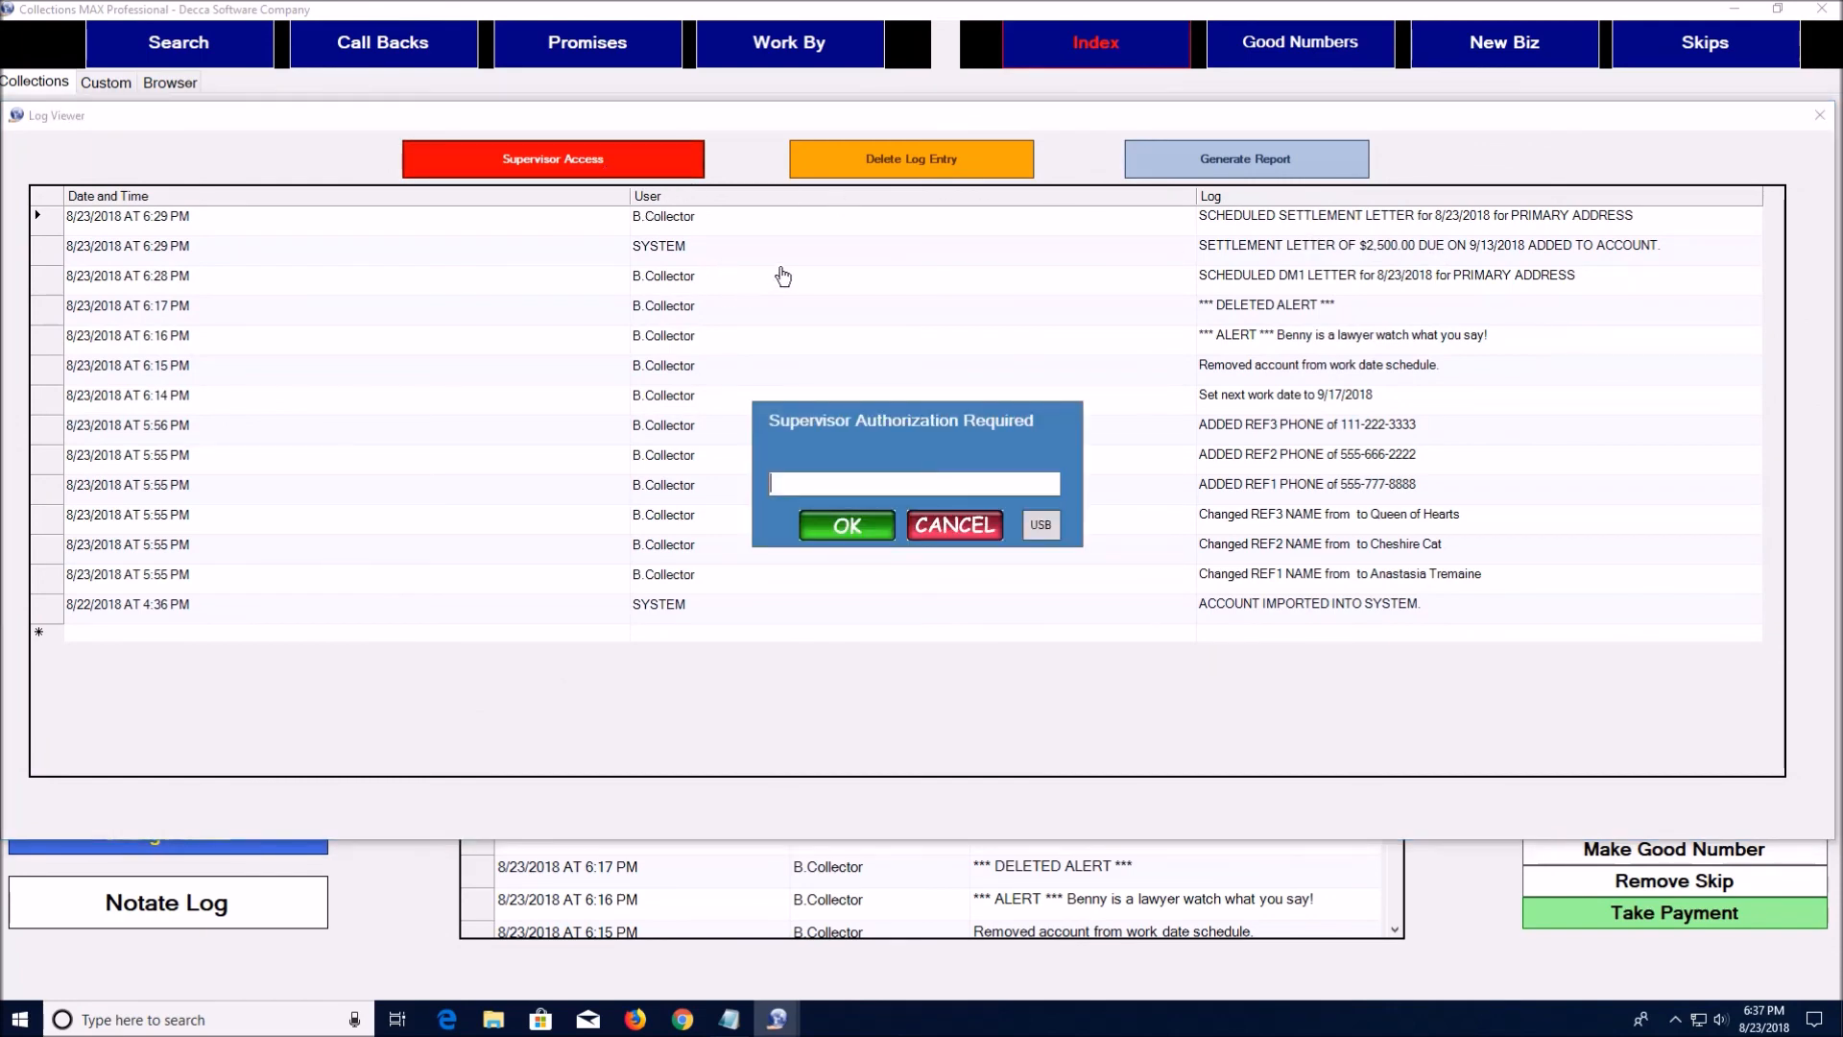
pyautogui.write('****')
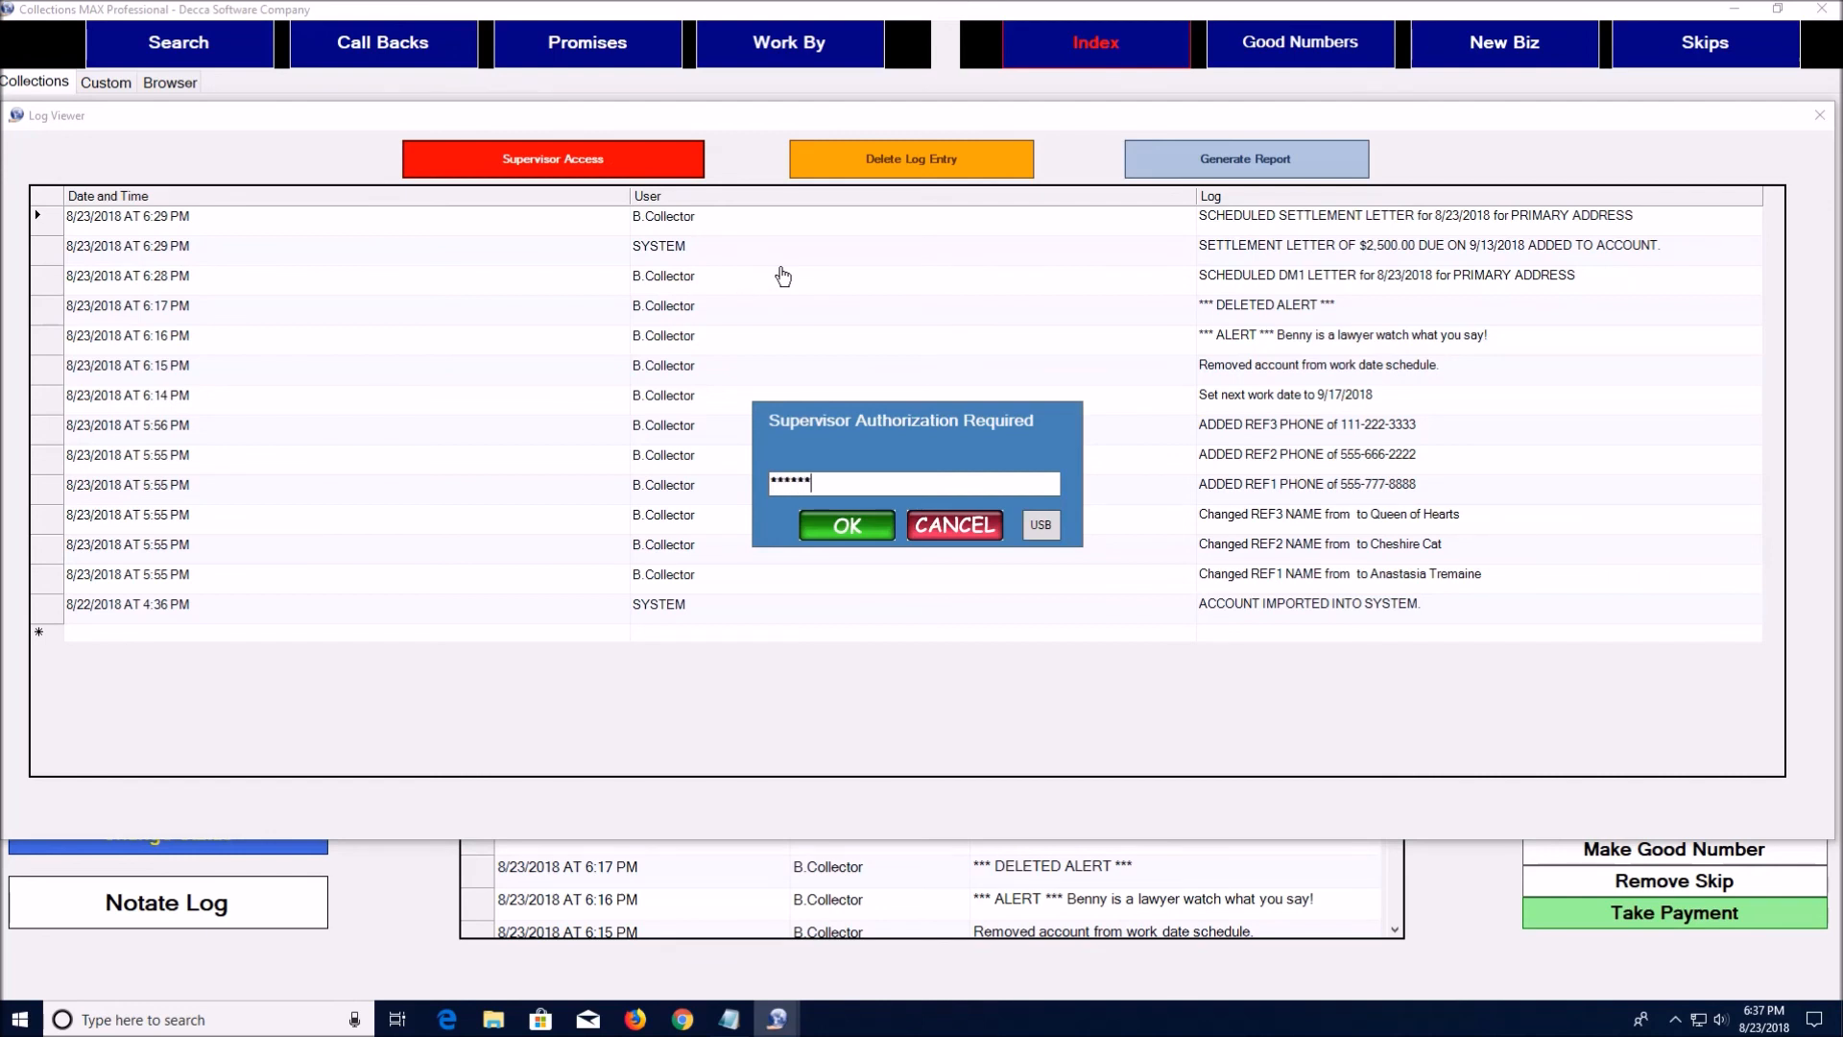
pyautogui.write('**')
pyautogui.press('Return')
pyautogui.click(1245, 161)
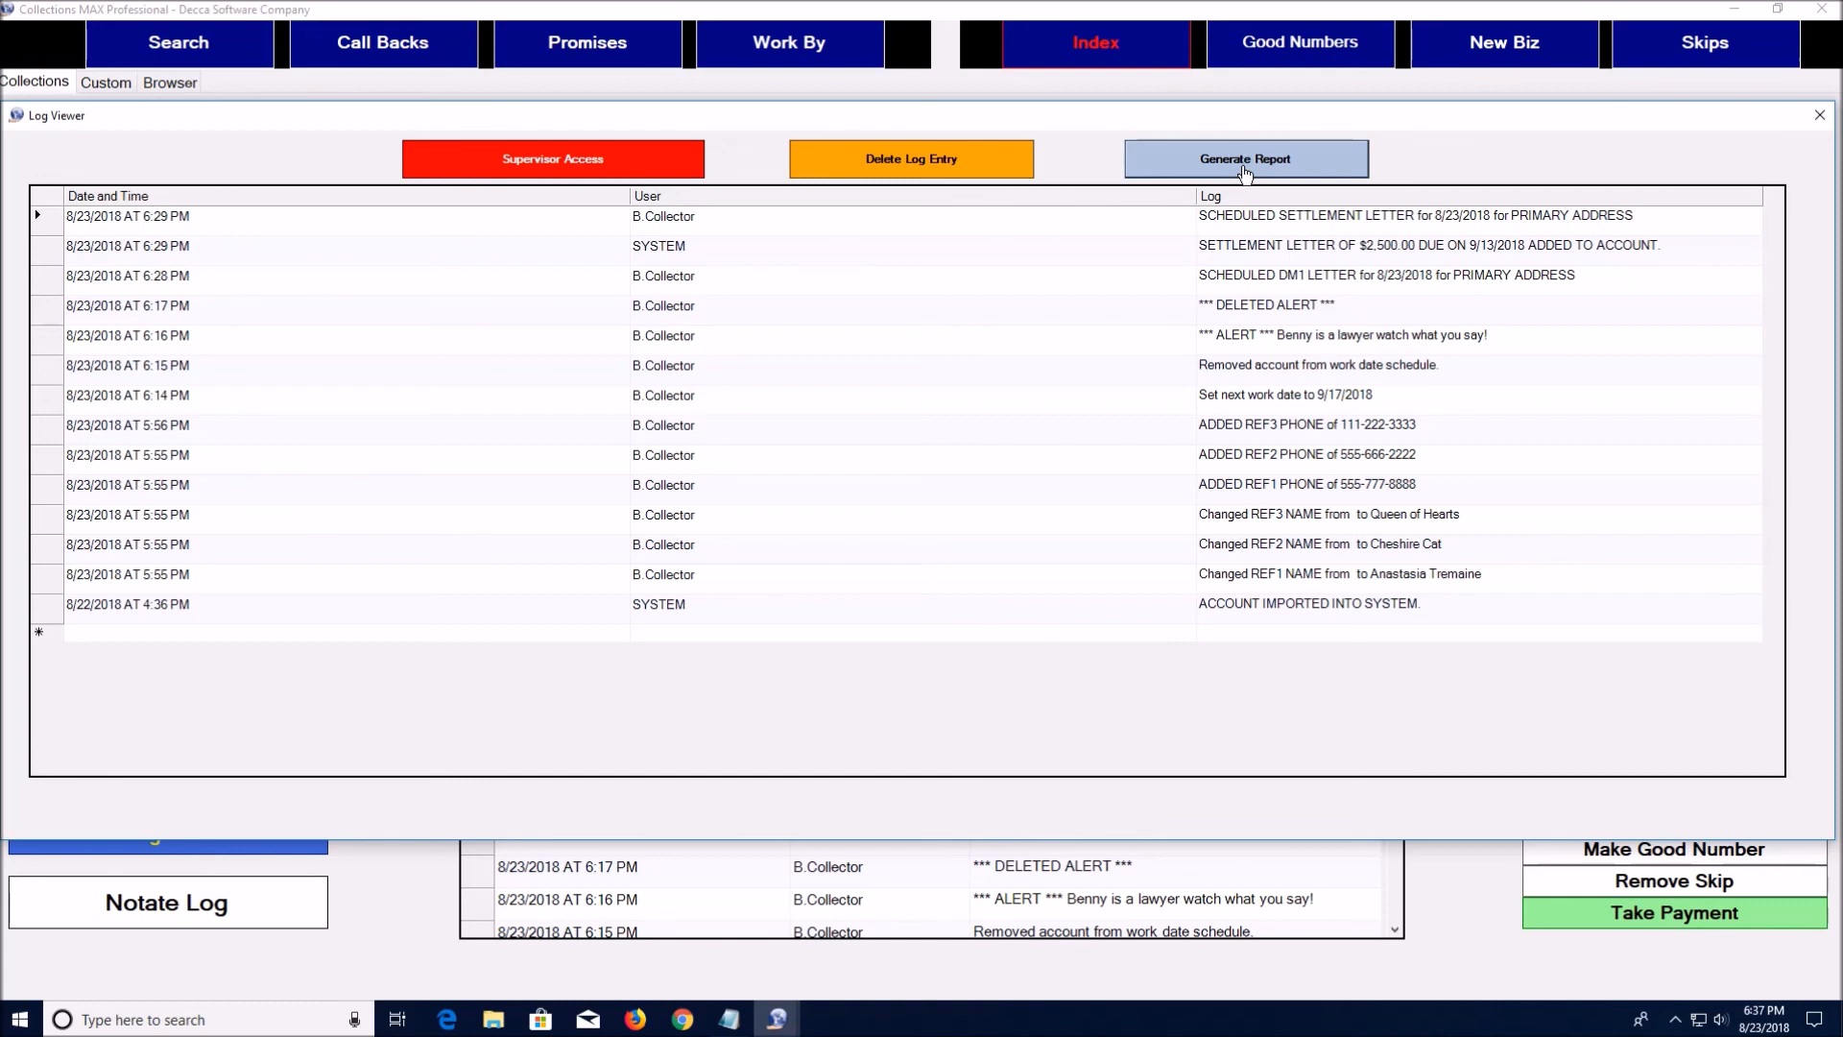
pyautogui.click(1245, 173)
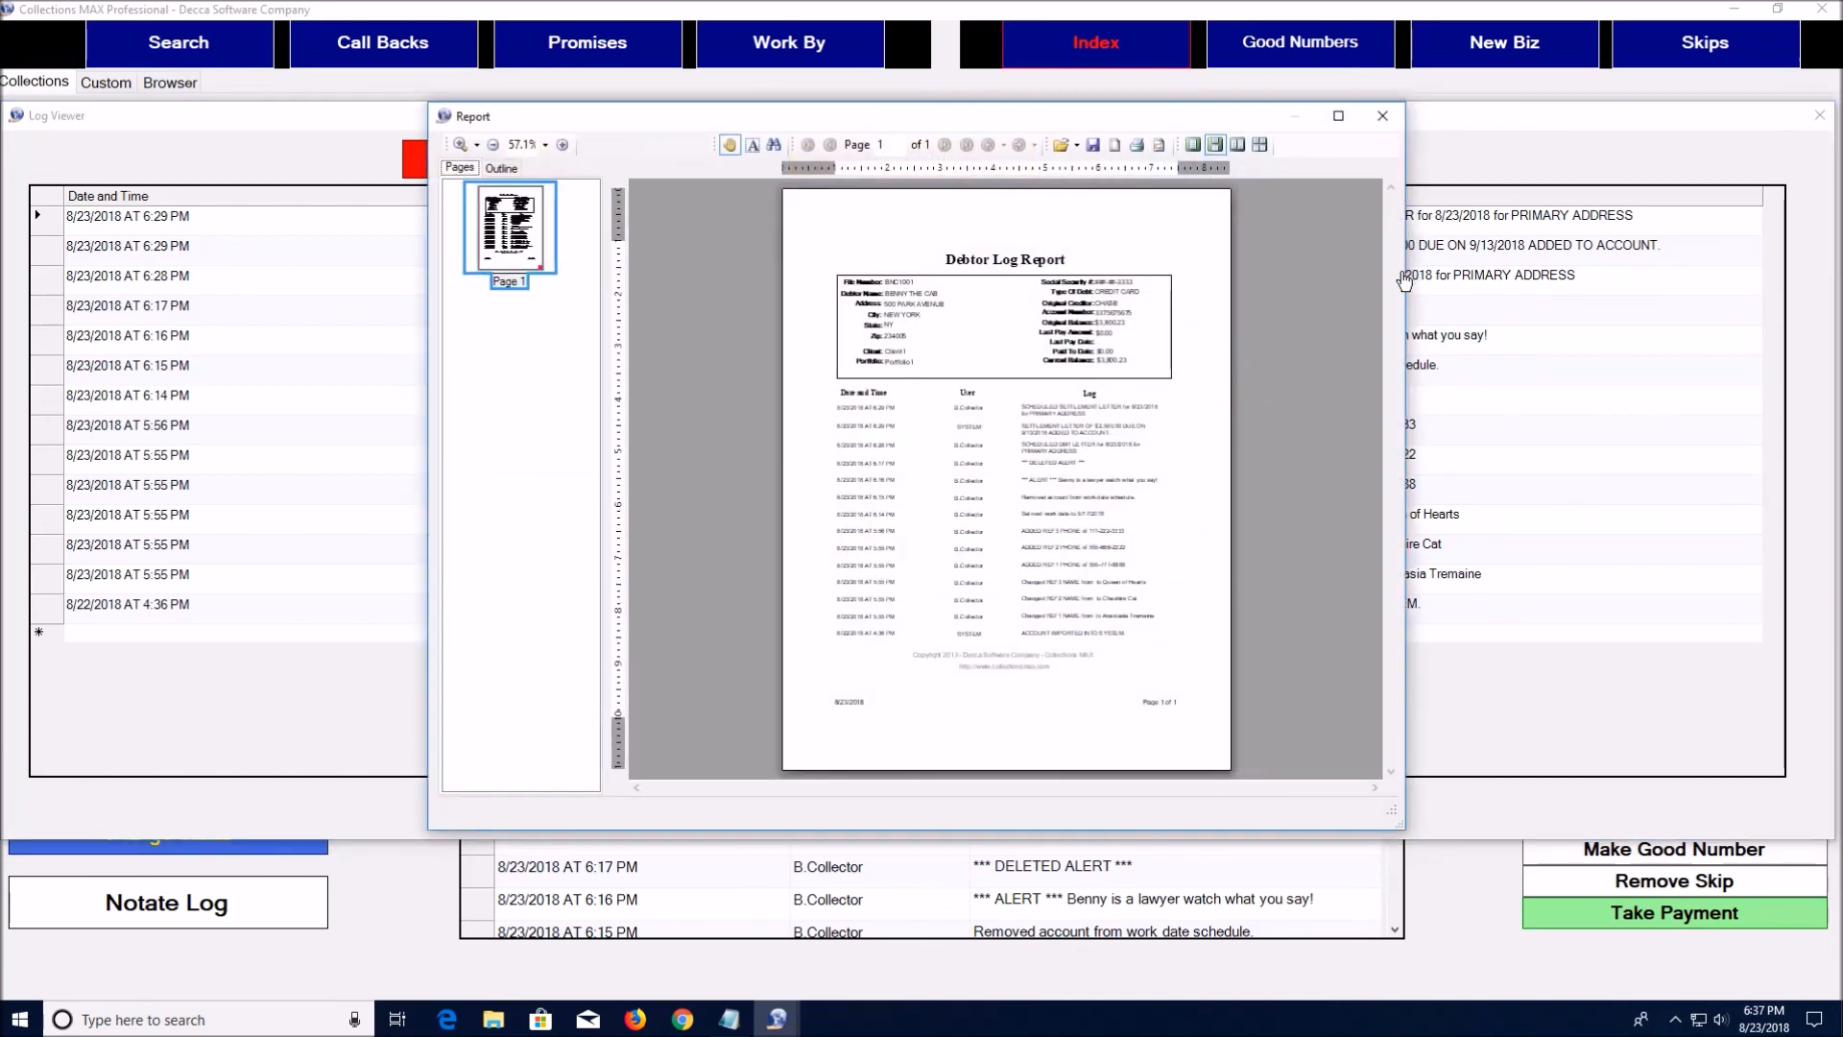
# Maximize the Debtor Log Report preview and browse the Save As file types, keeping PDF, then cancel without saving
pyautogui.click(1338, 115)
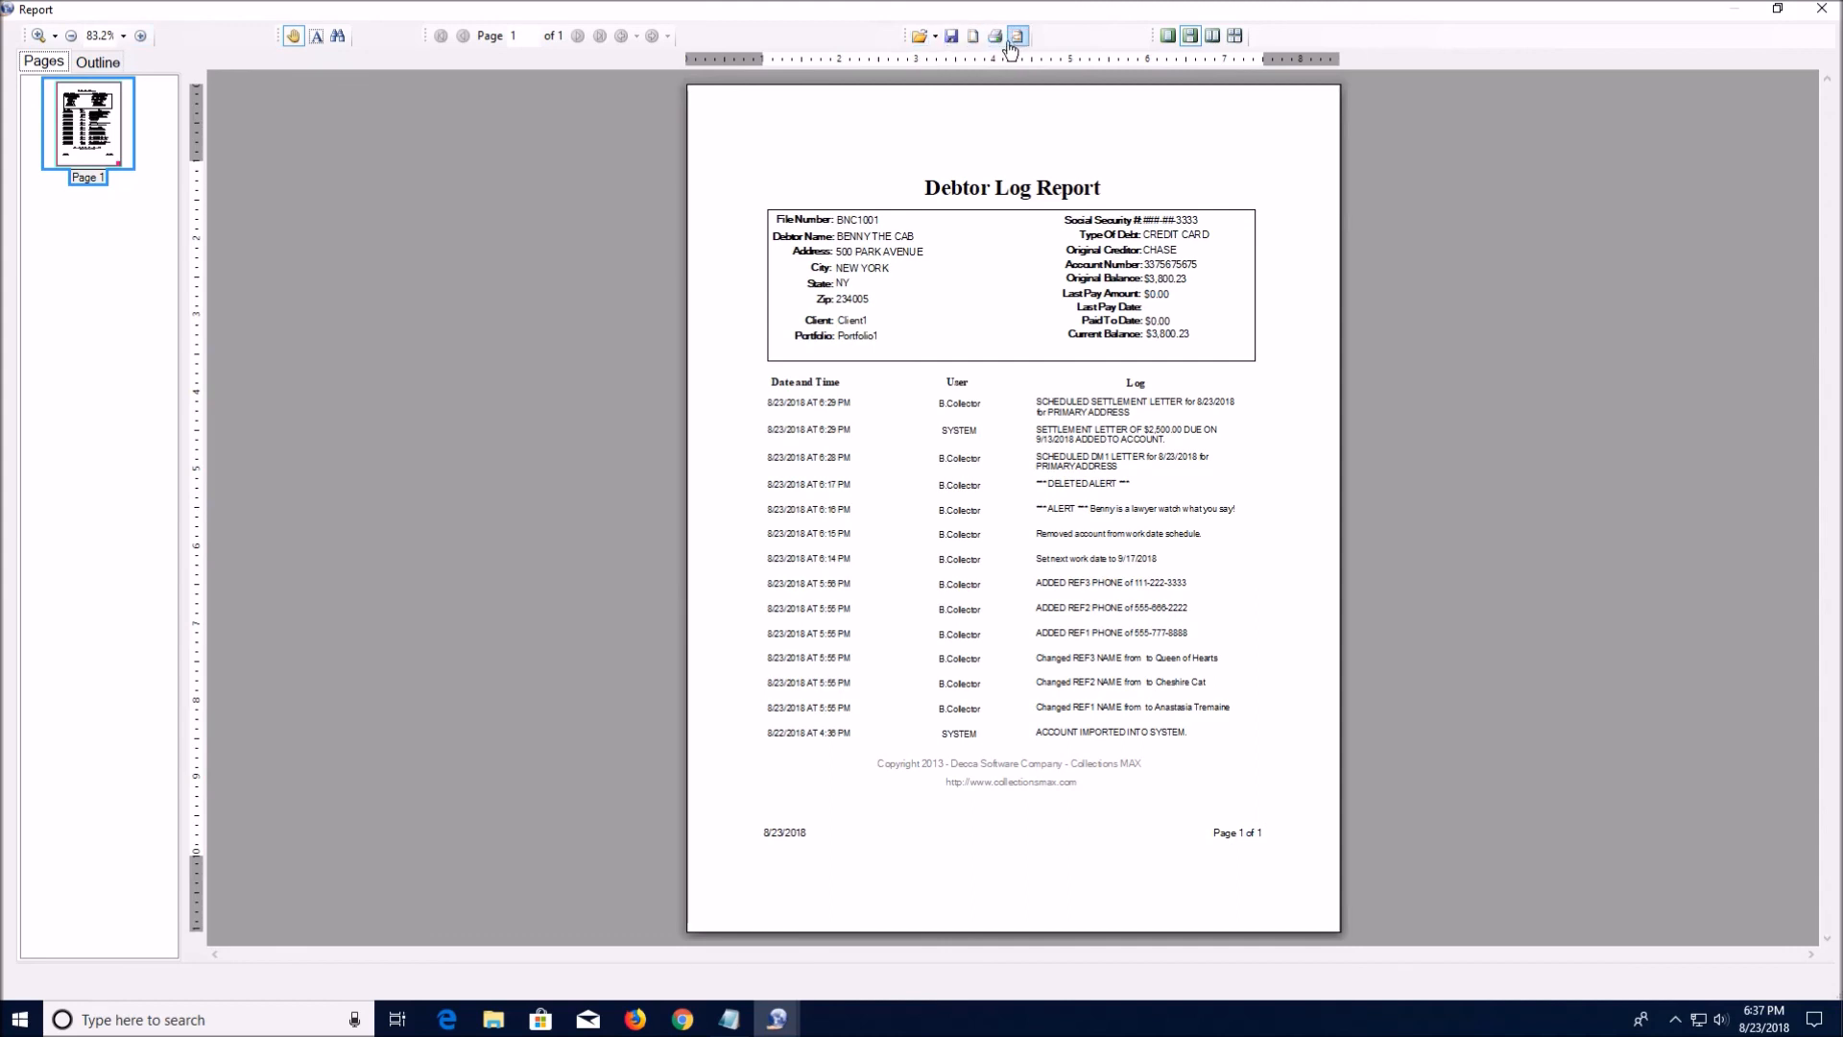
pyautogui.click(950, 38)
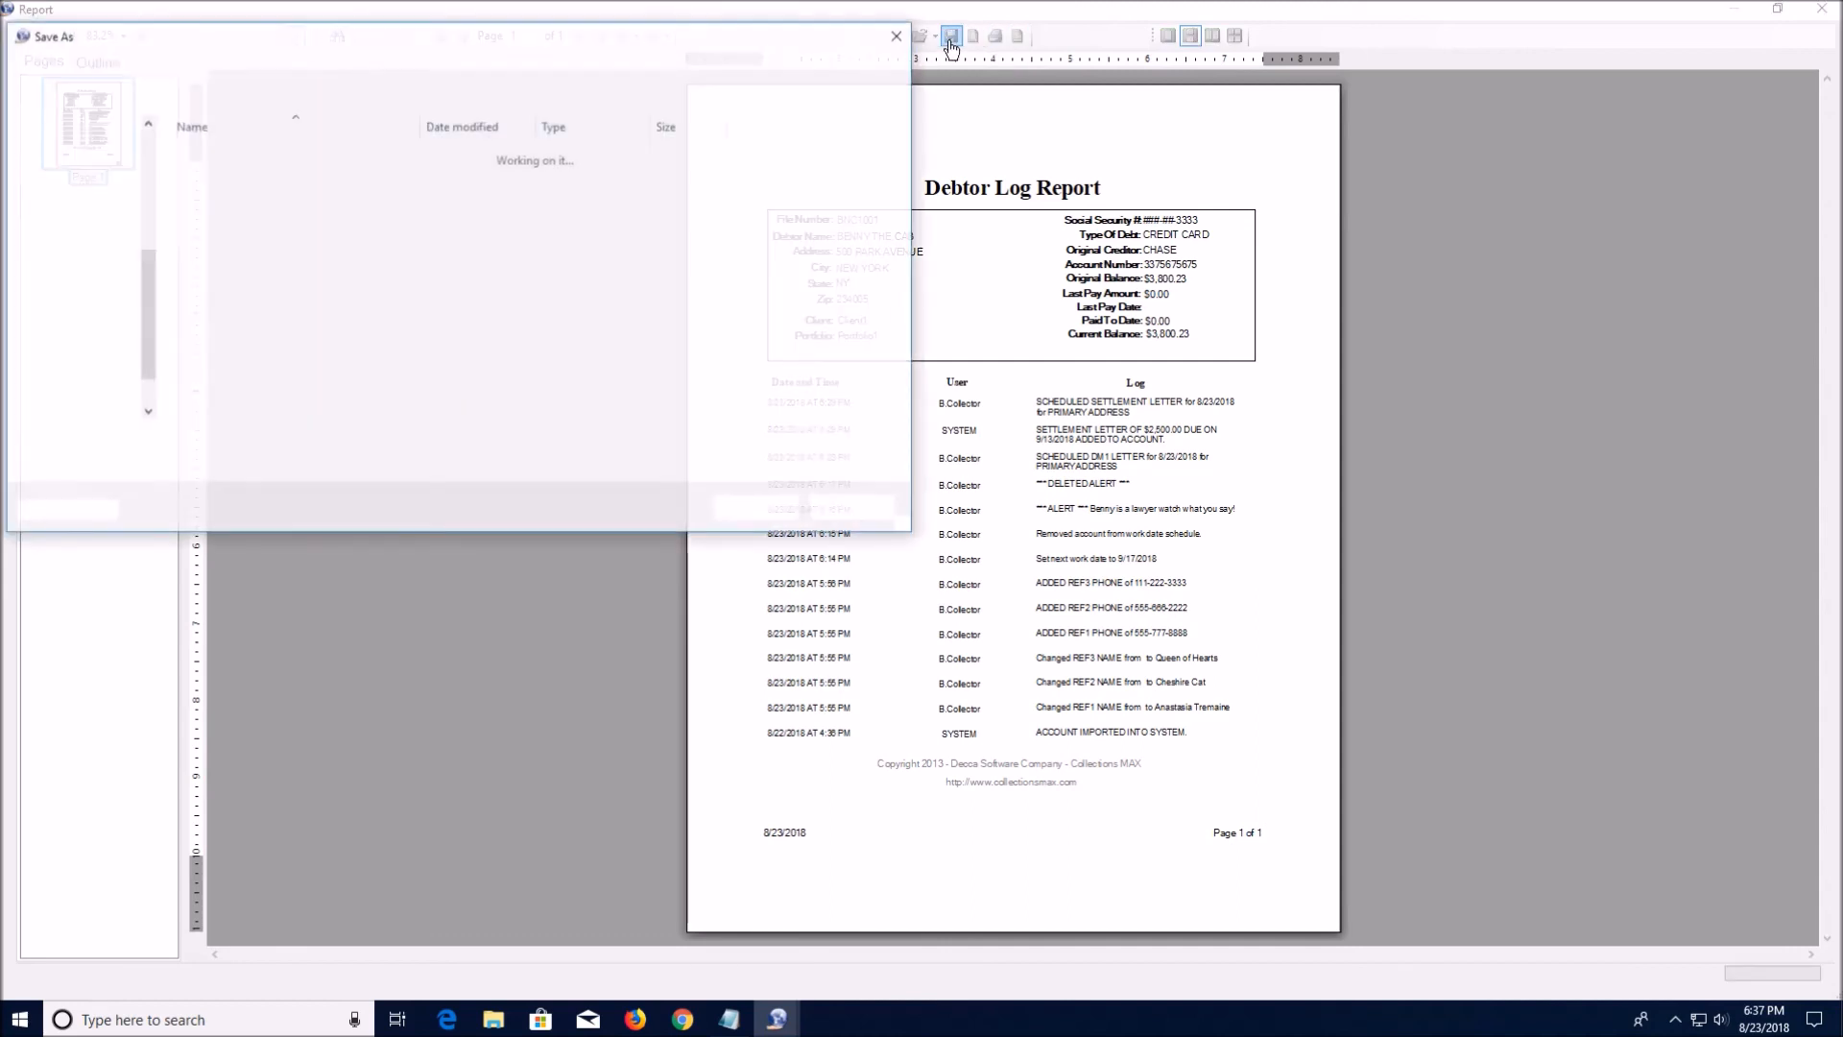
pyautogui.click(902, 443)
pyautogui.click(903, 453)
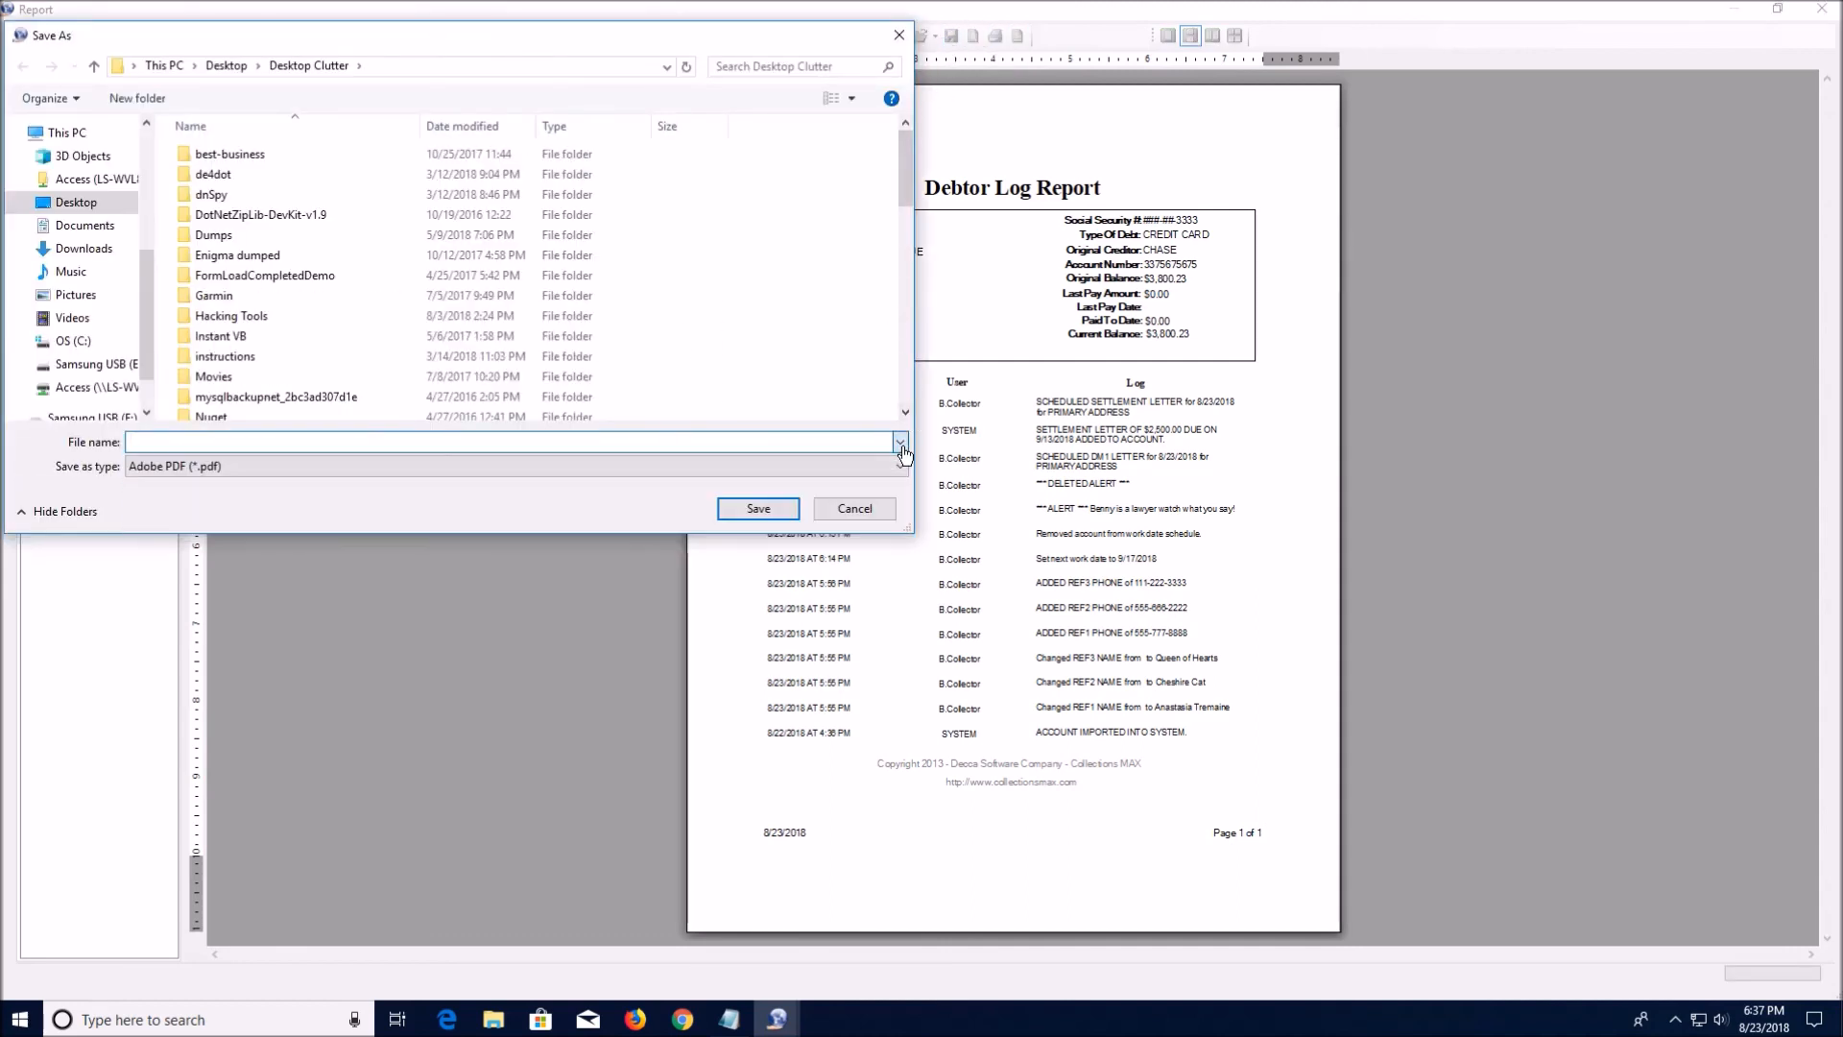
pyautogui.click(903, 467)
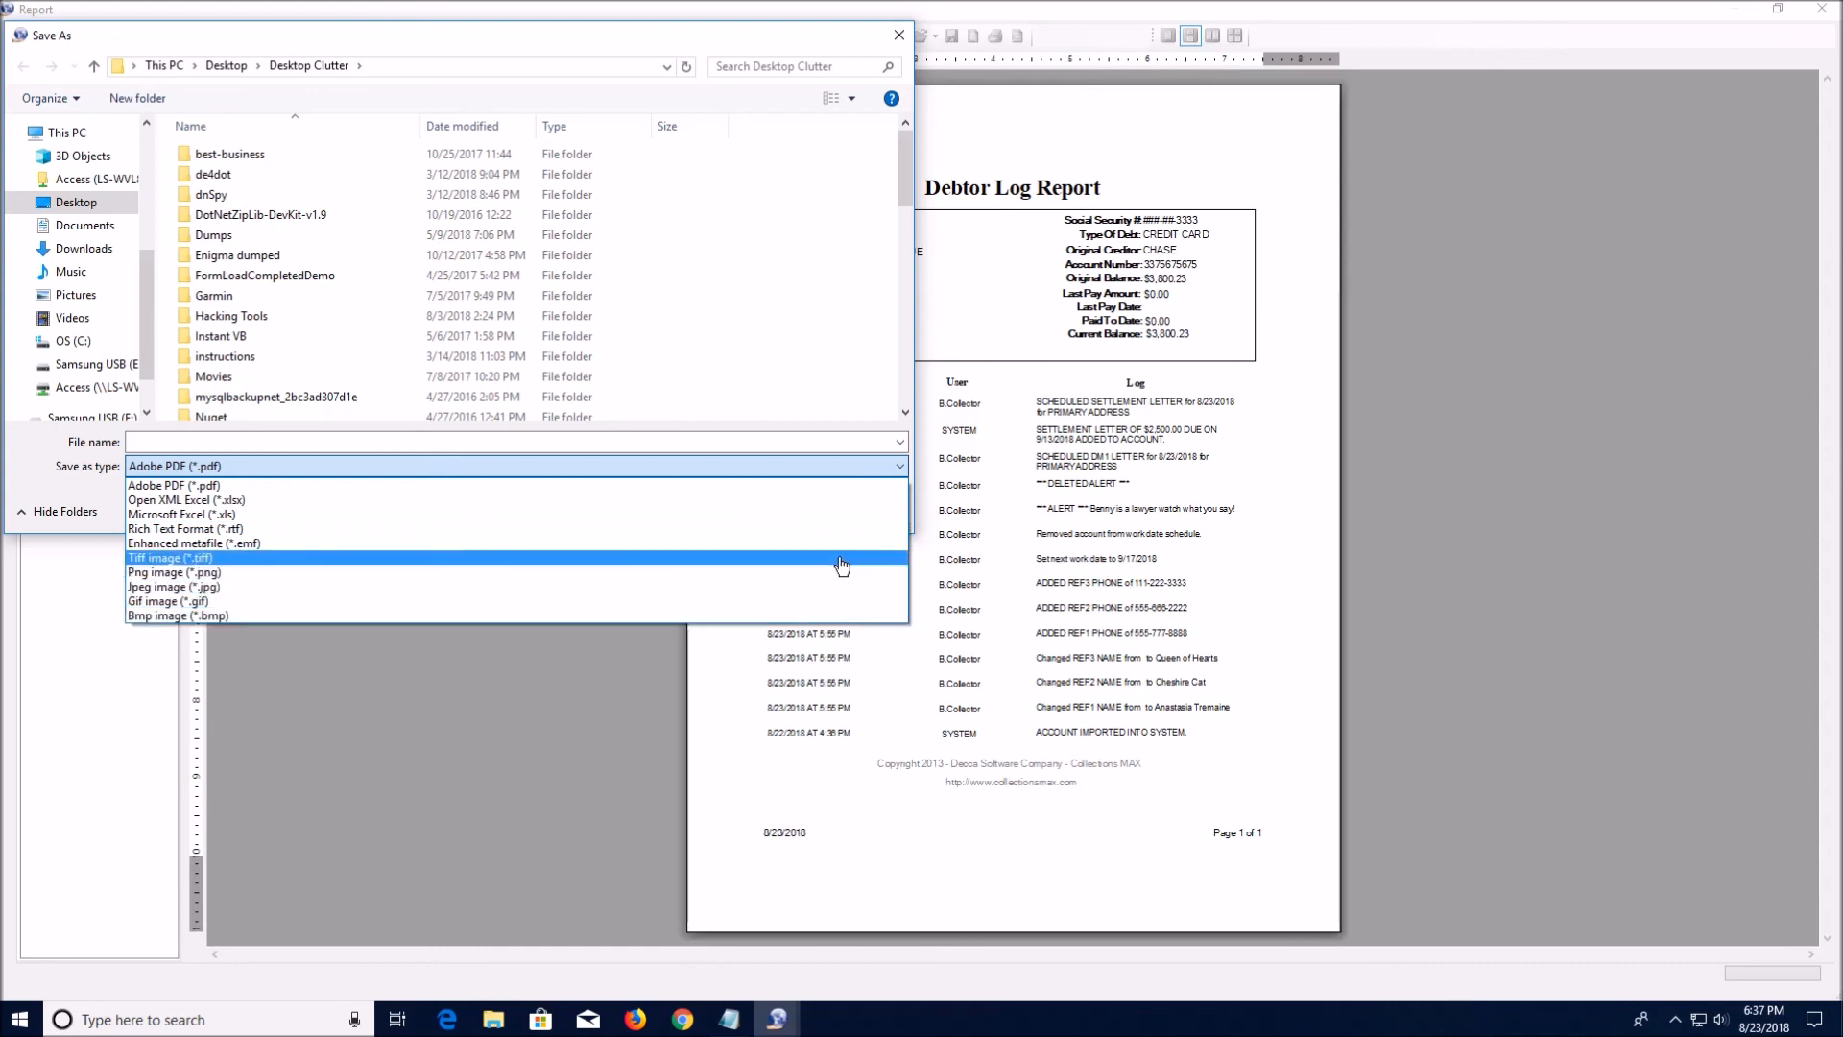
pyautogui.click(902, 324)
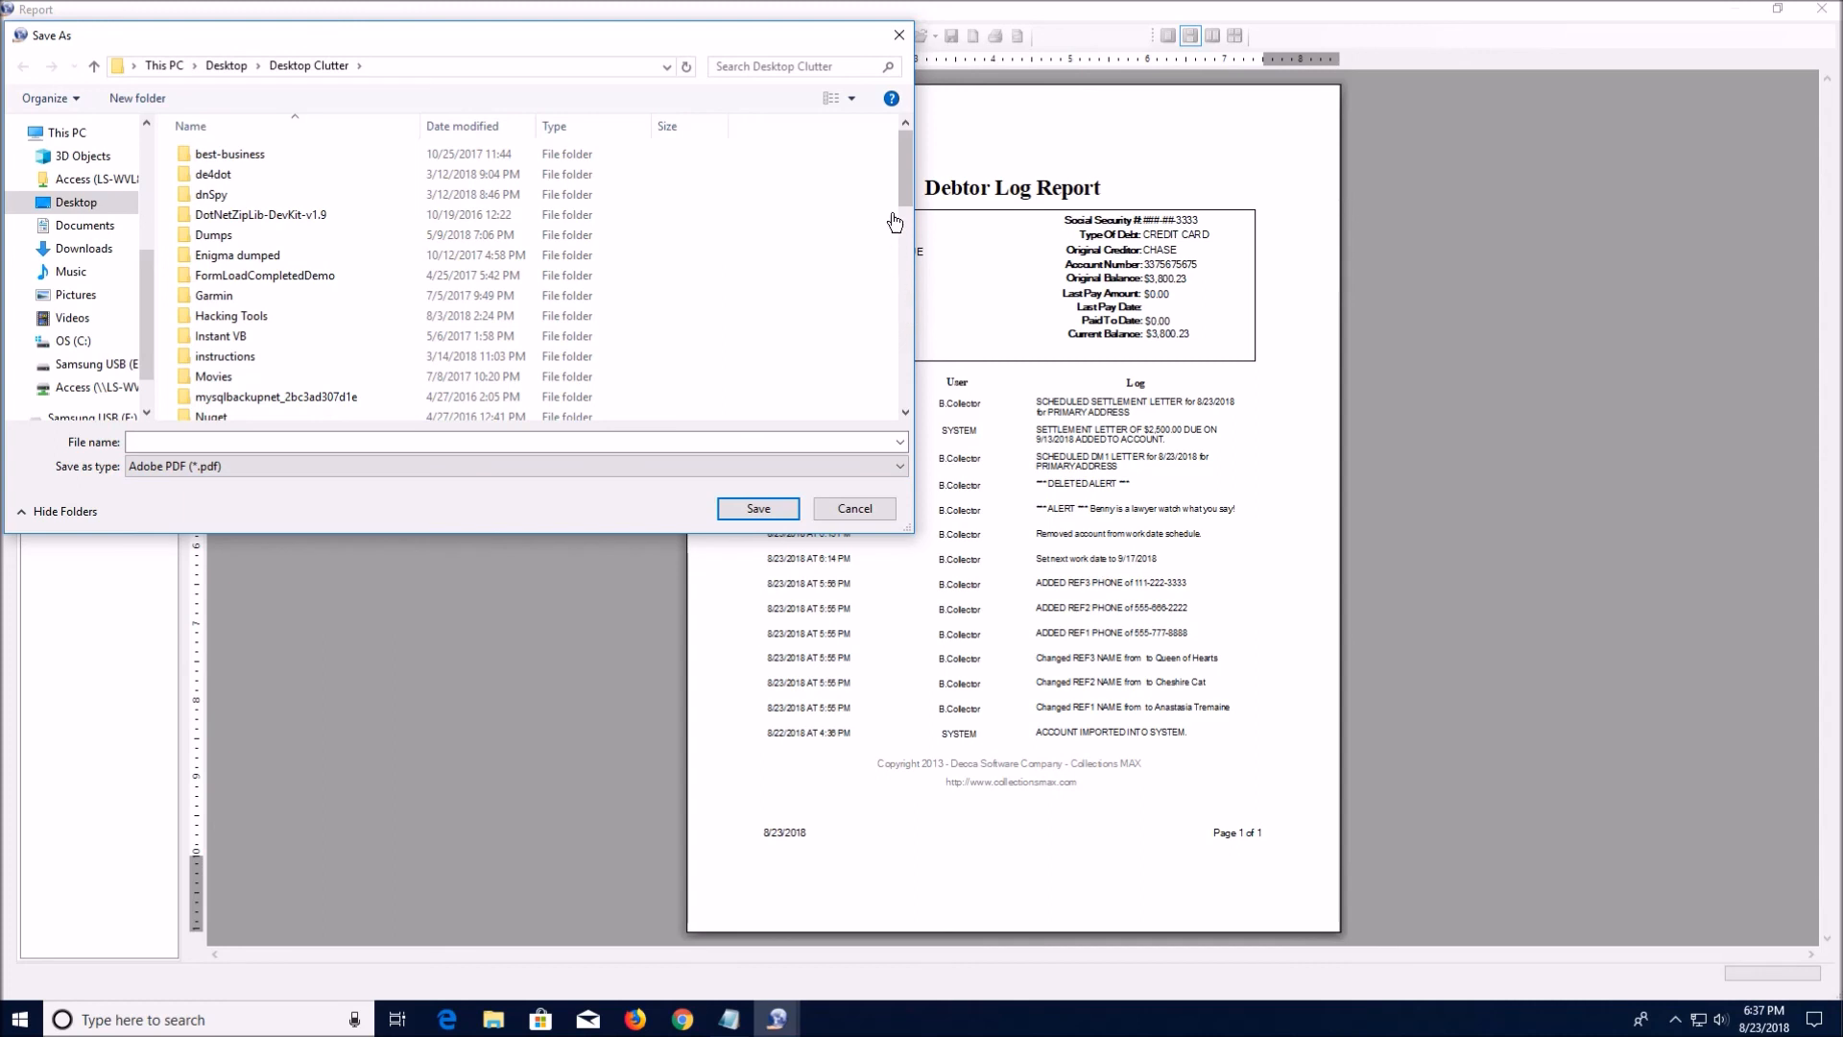
pyautogui.click(899, 35)
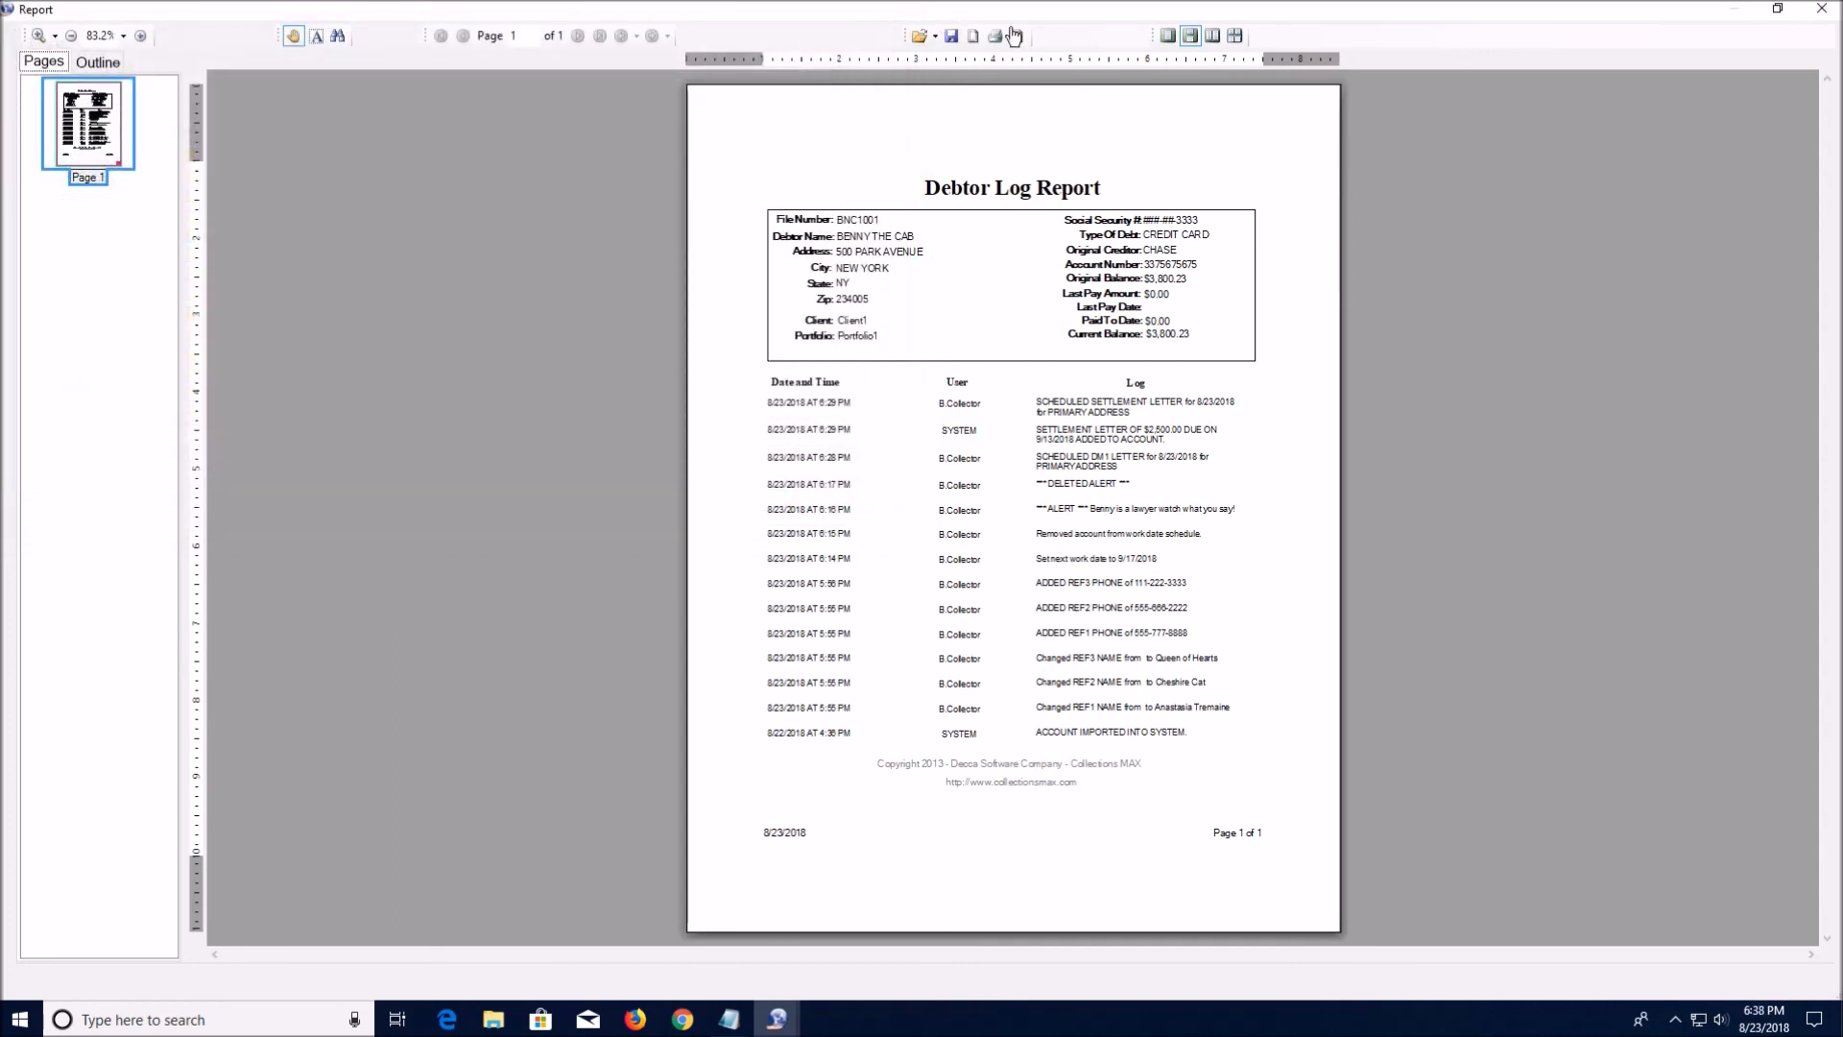
# Close the report preview, the Log Viewer and the Collections MAX window
pyautogui.click(1820, 12)
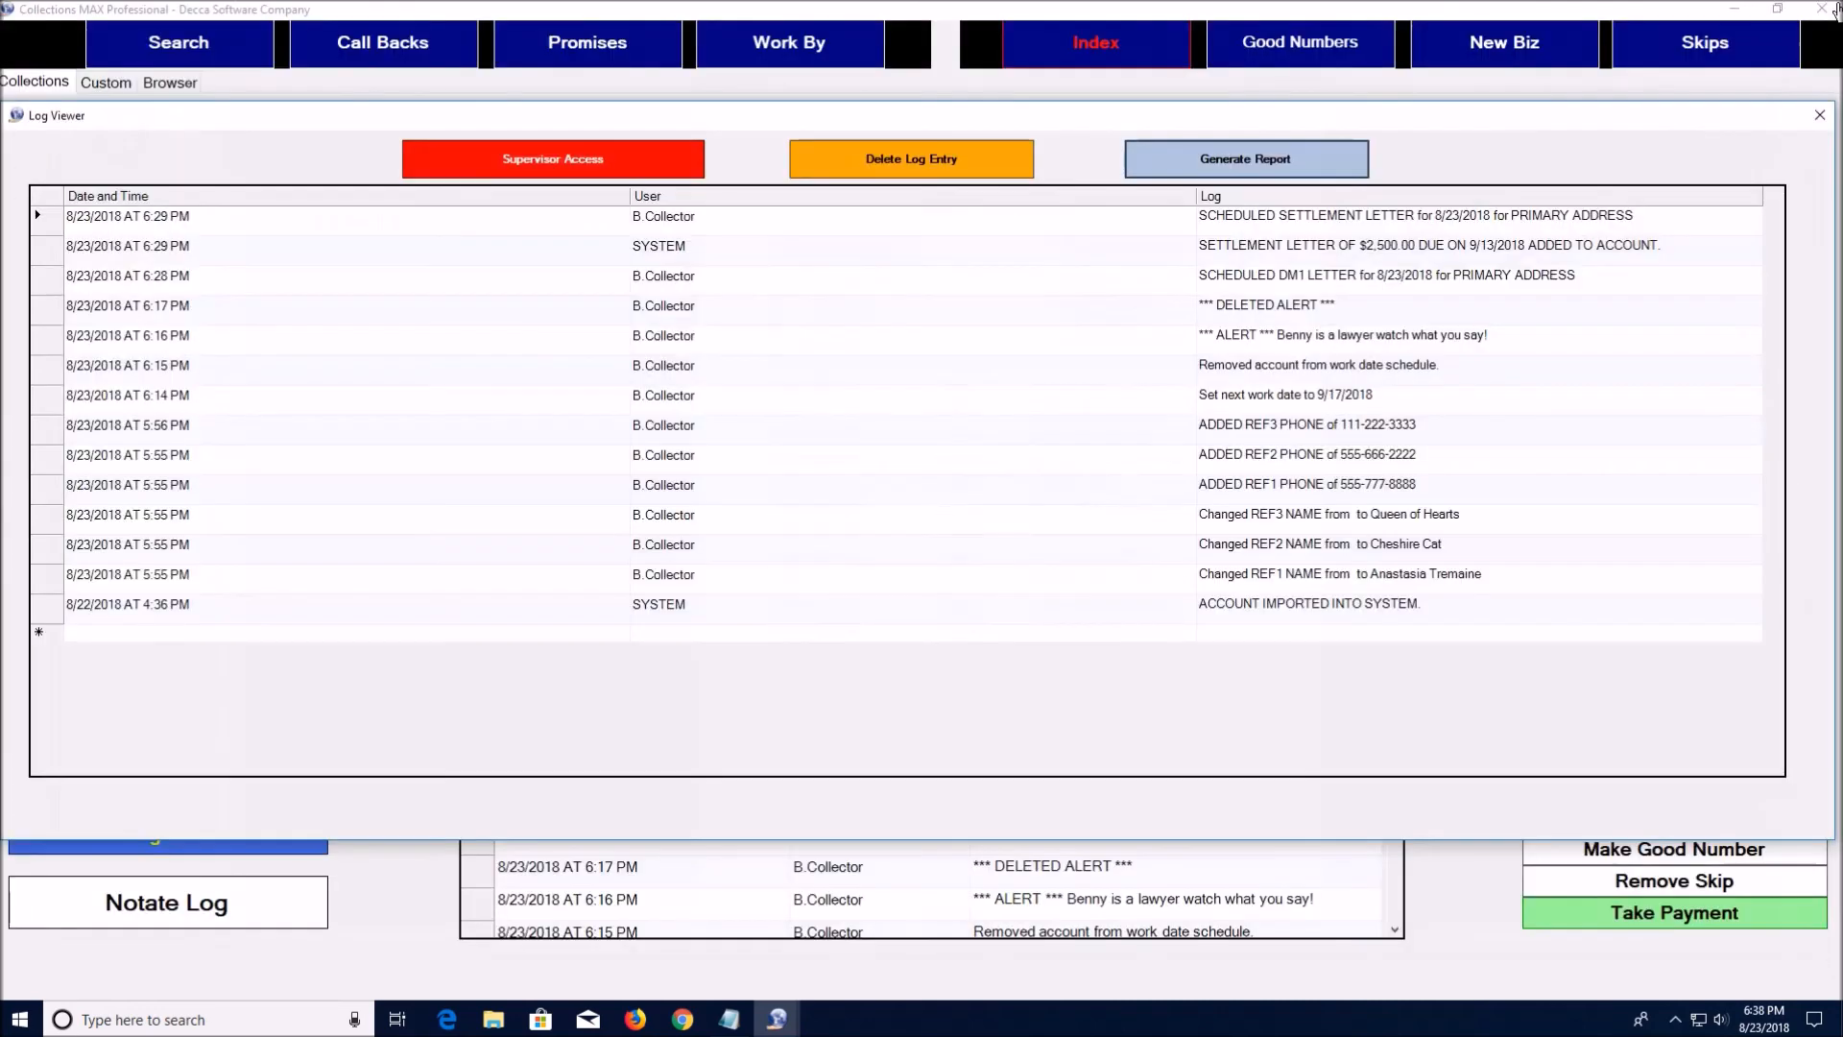
pyautogui.click(1820, 116)
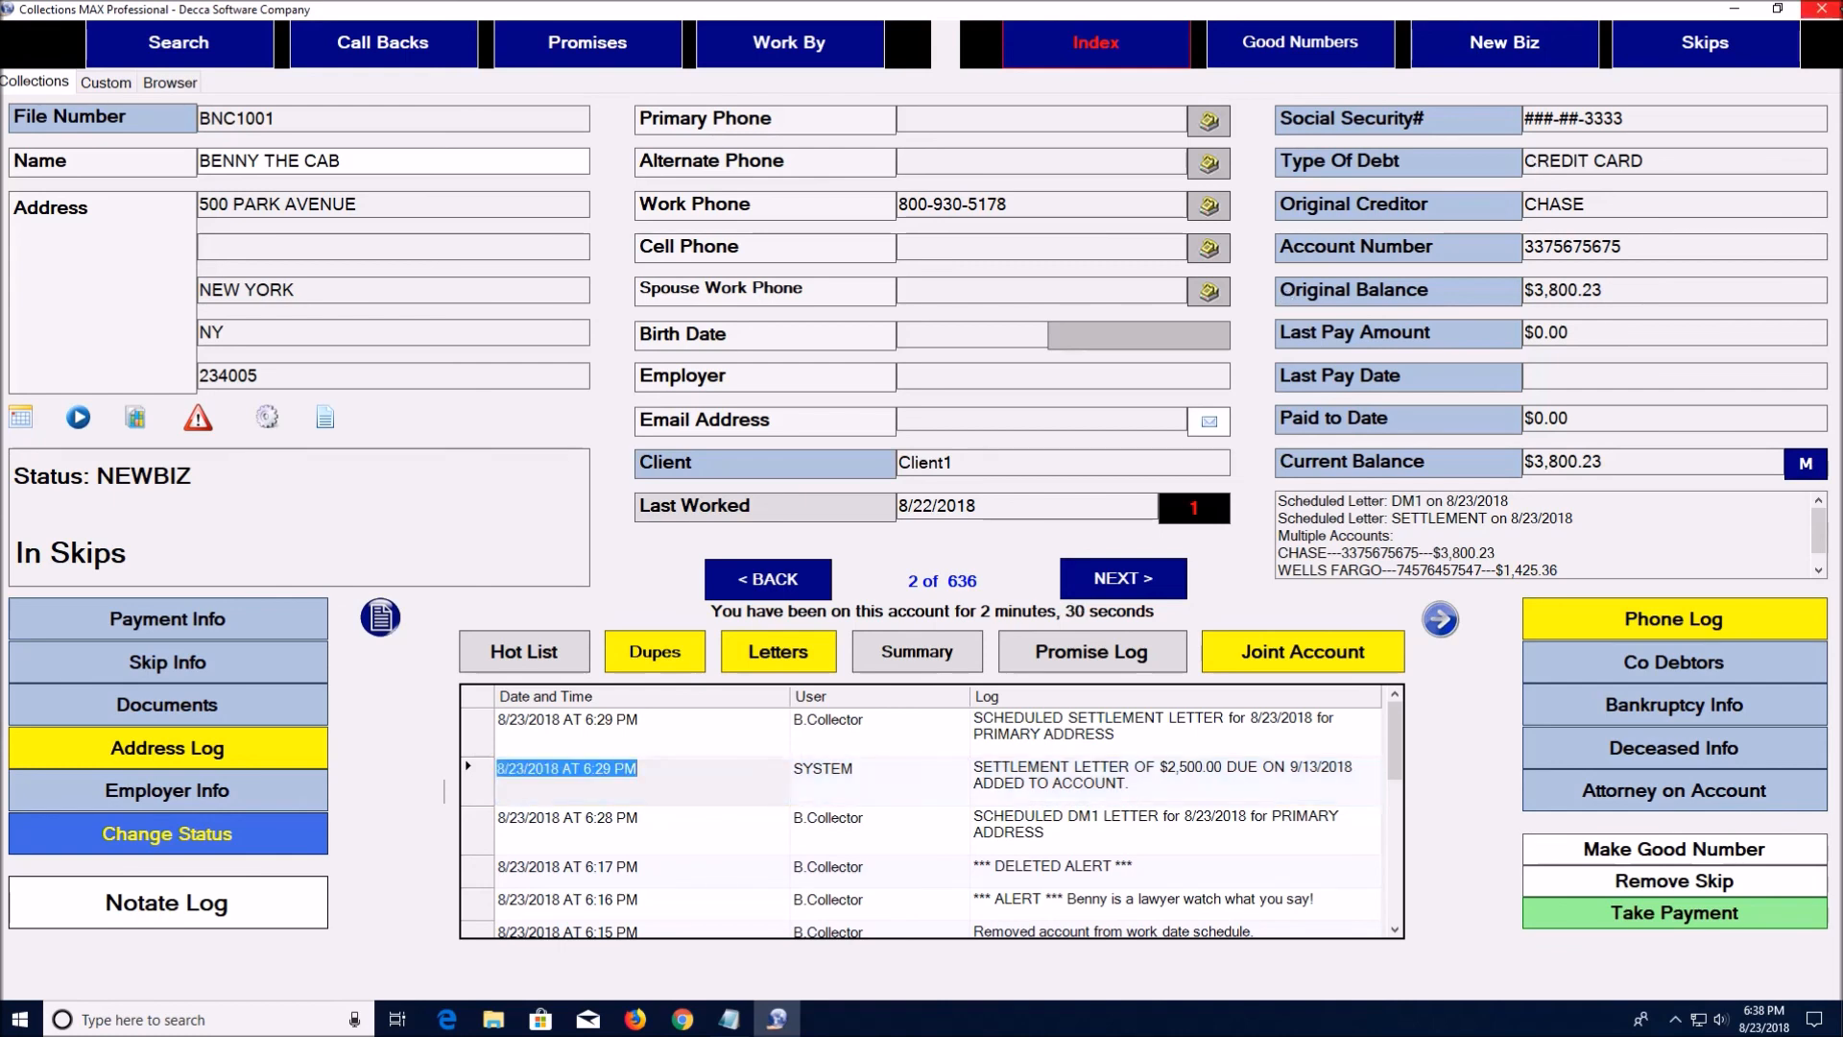
pyautogui.click(1822, 10)
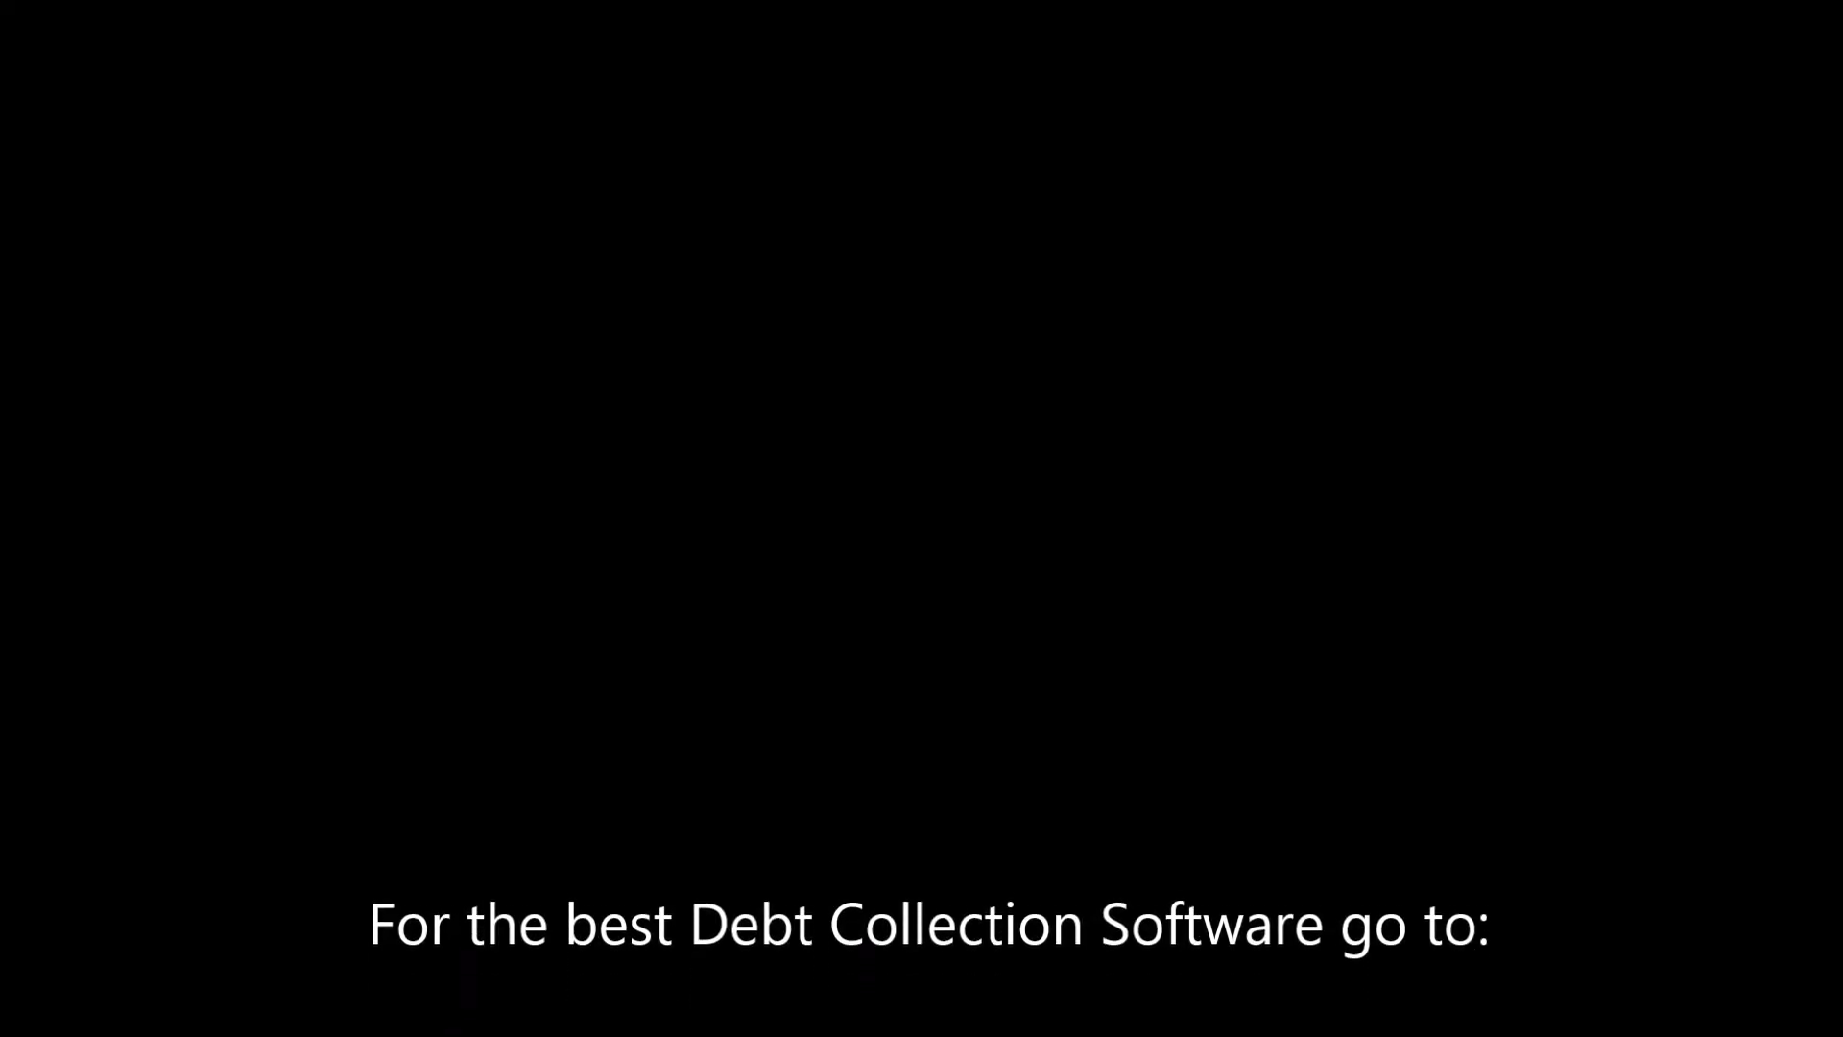